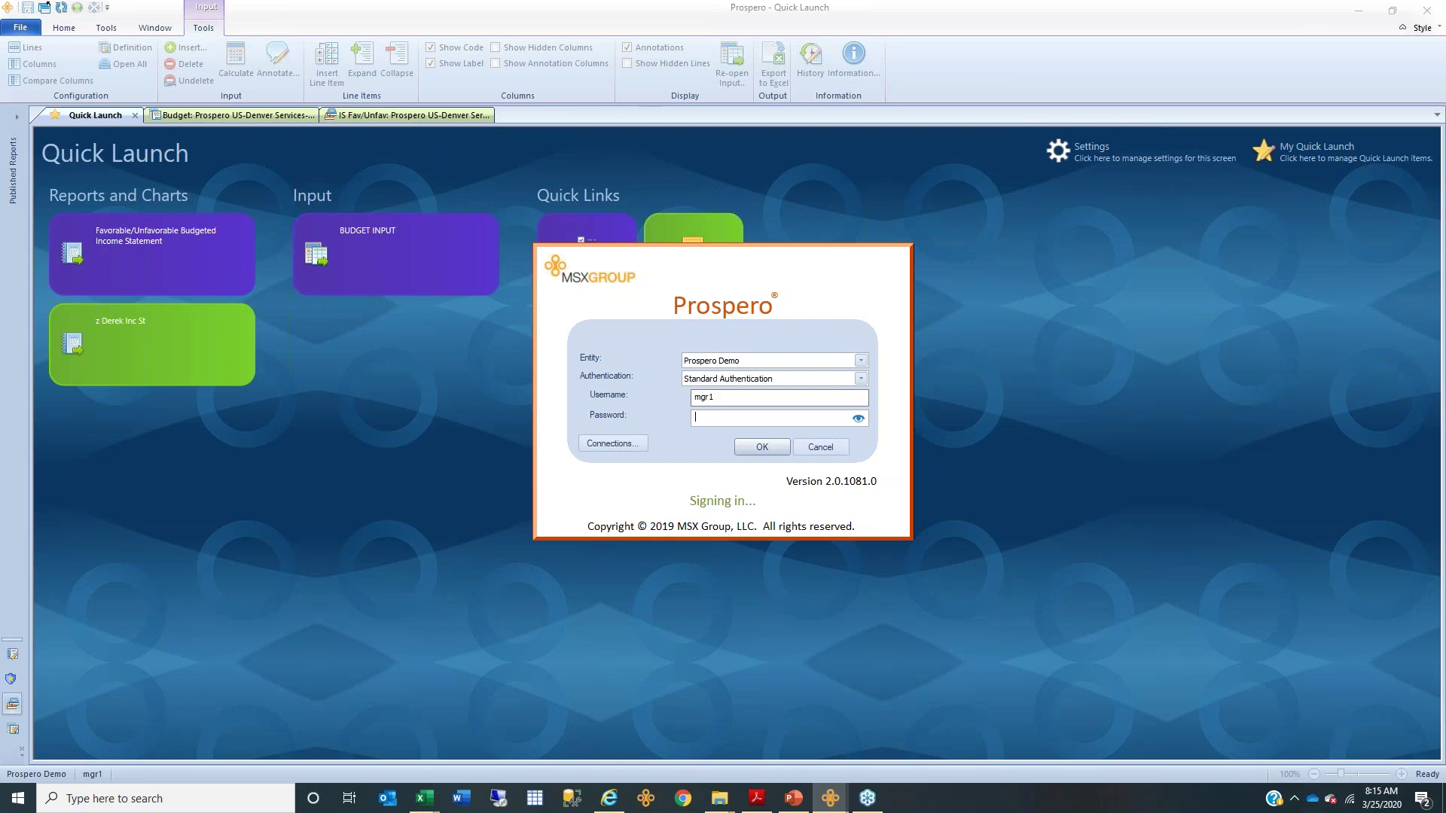
# - View the available authentication types in the sign-in dialog and dismiss it without signing in
pyautogui.click(862, 380)
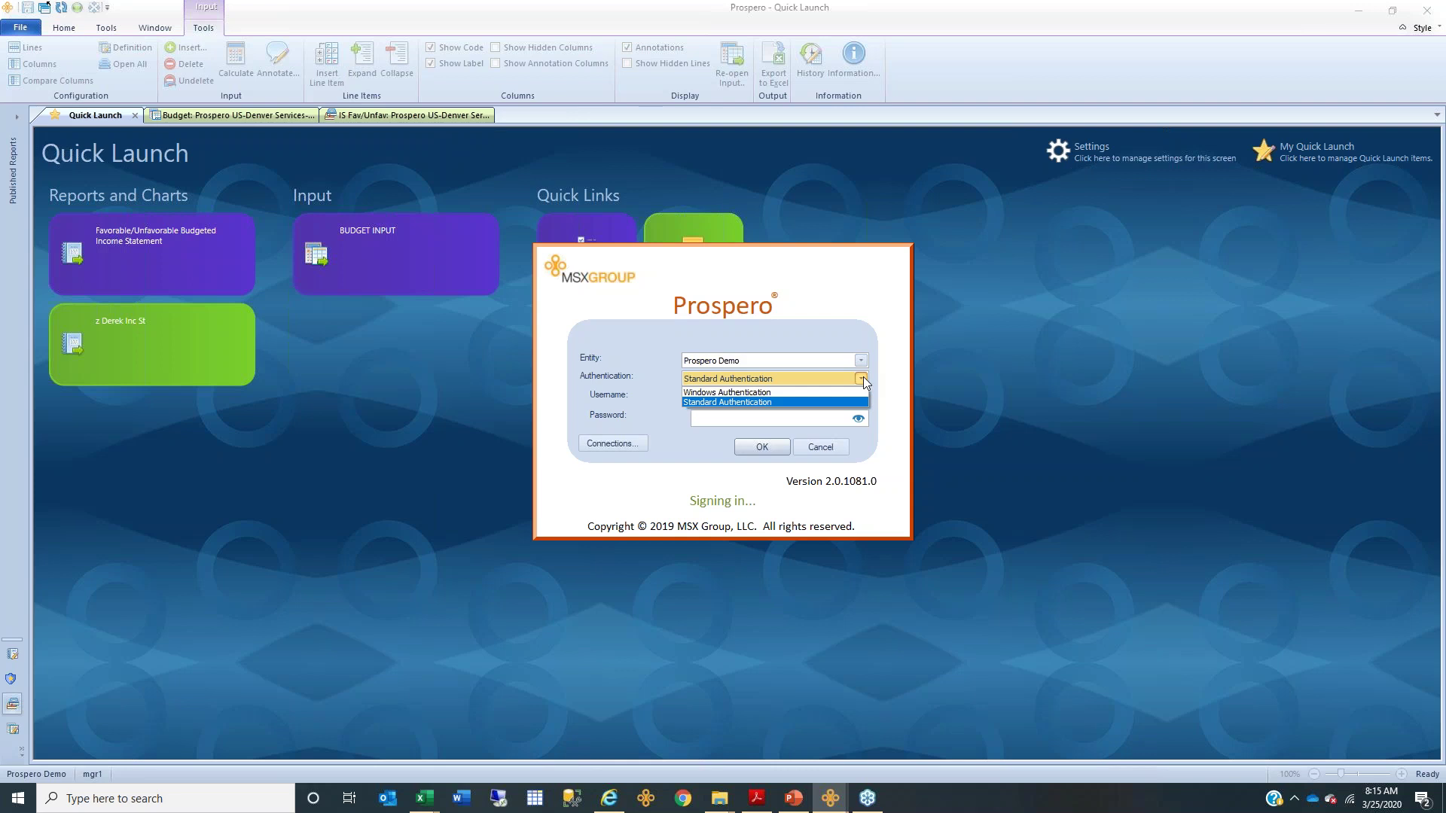
pyautogui.click(825, 447)
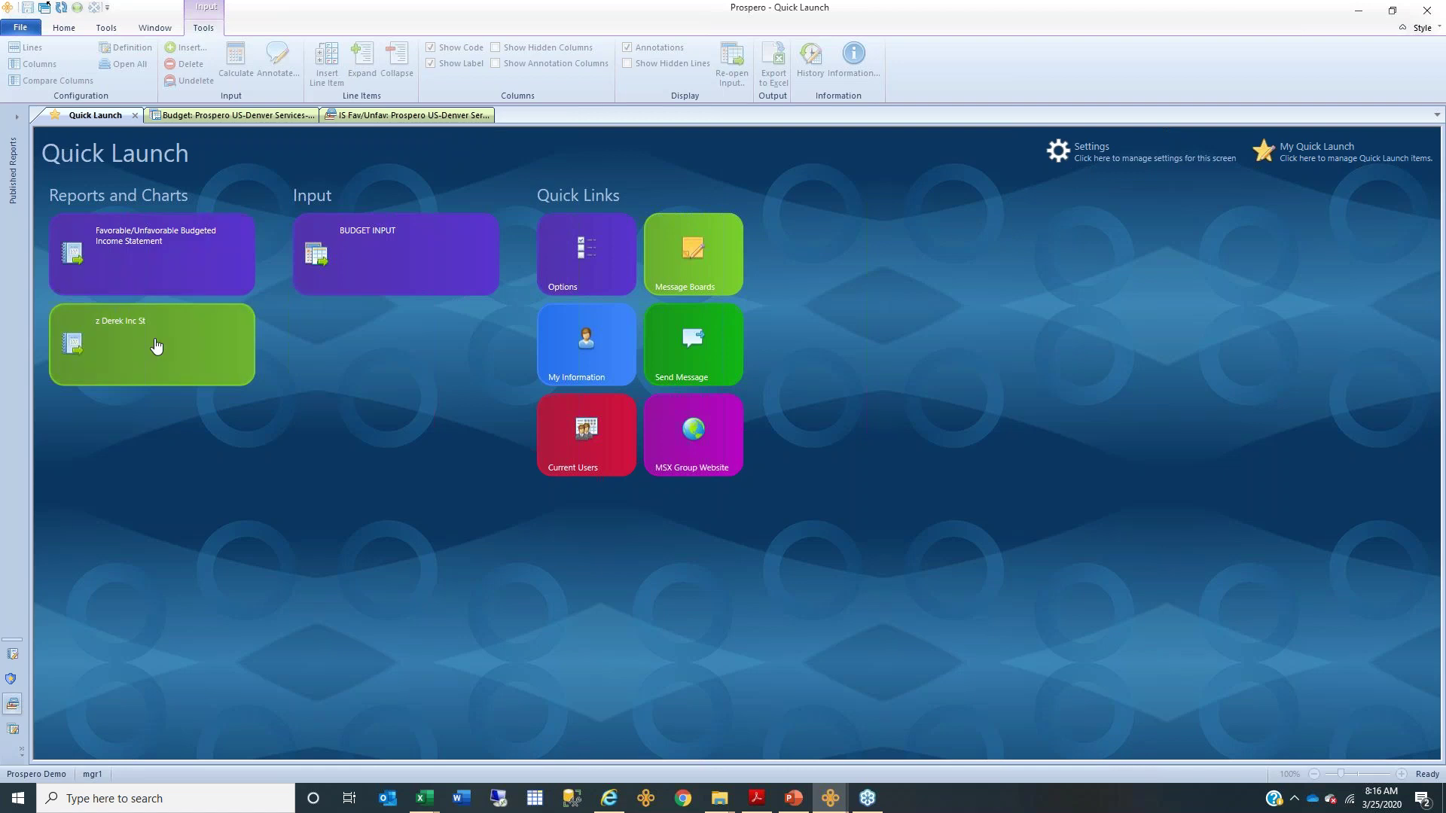
# - Open the Favorable/Unfavorable Budgeted Income Statement's report options and set company to 1 and location to 41000
pyautogui.click(151, 277)
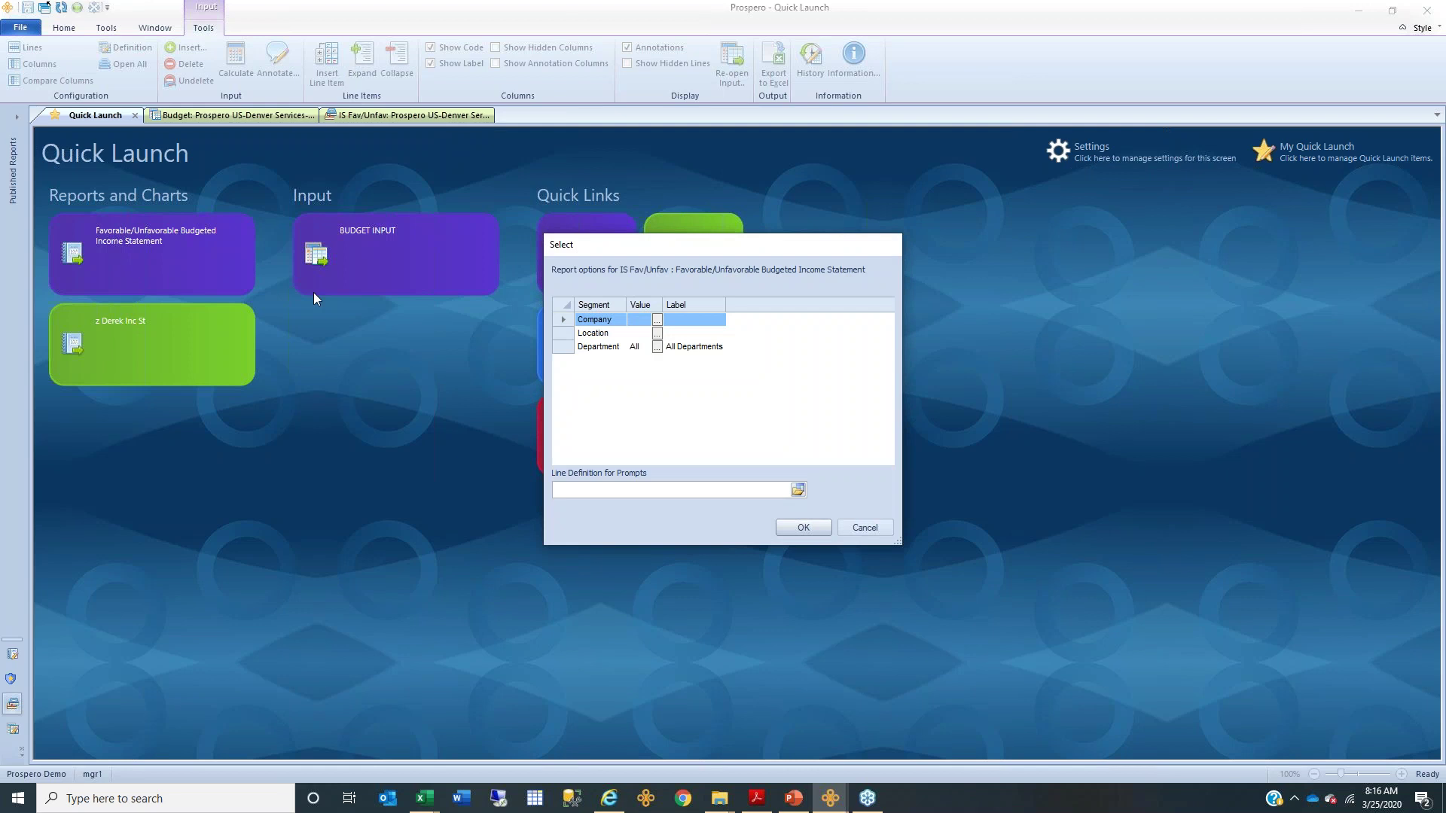
pyautogui.click(638, 319)
pyautogui.write('1')
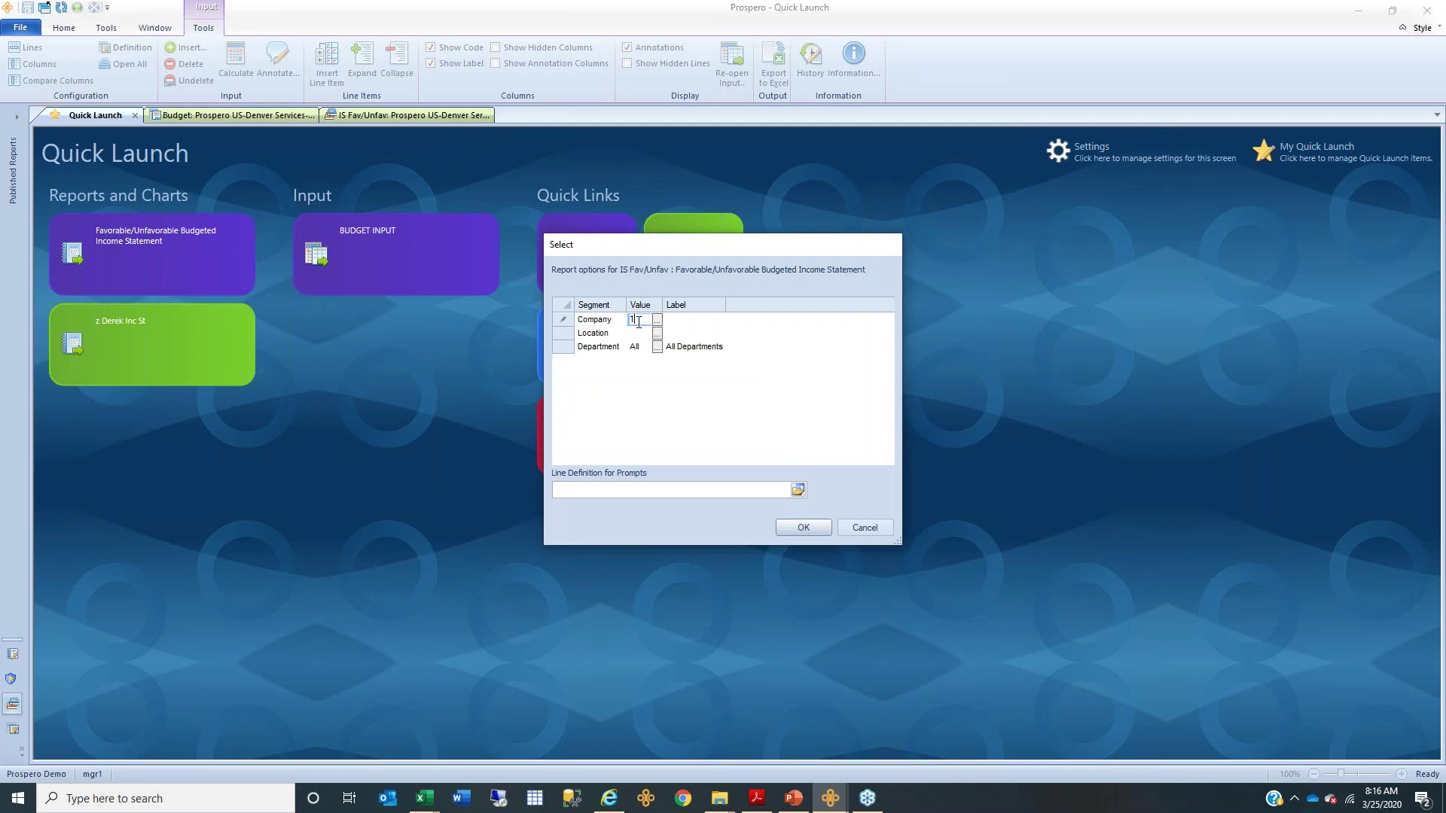
pyautogui.press('Return')
pyautogui.write('41000')
pyautogui.press('Tab')
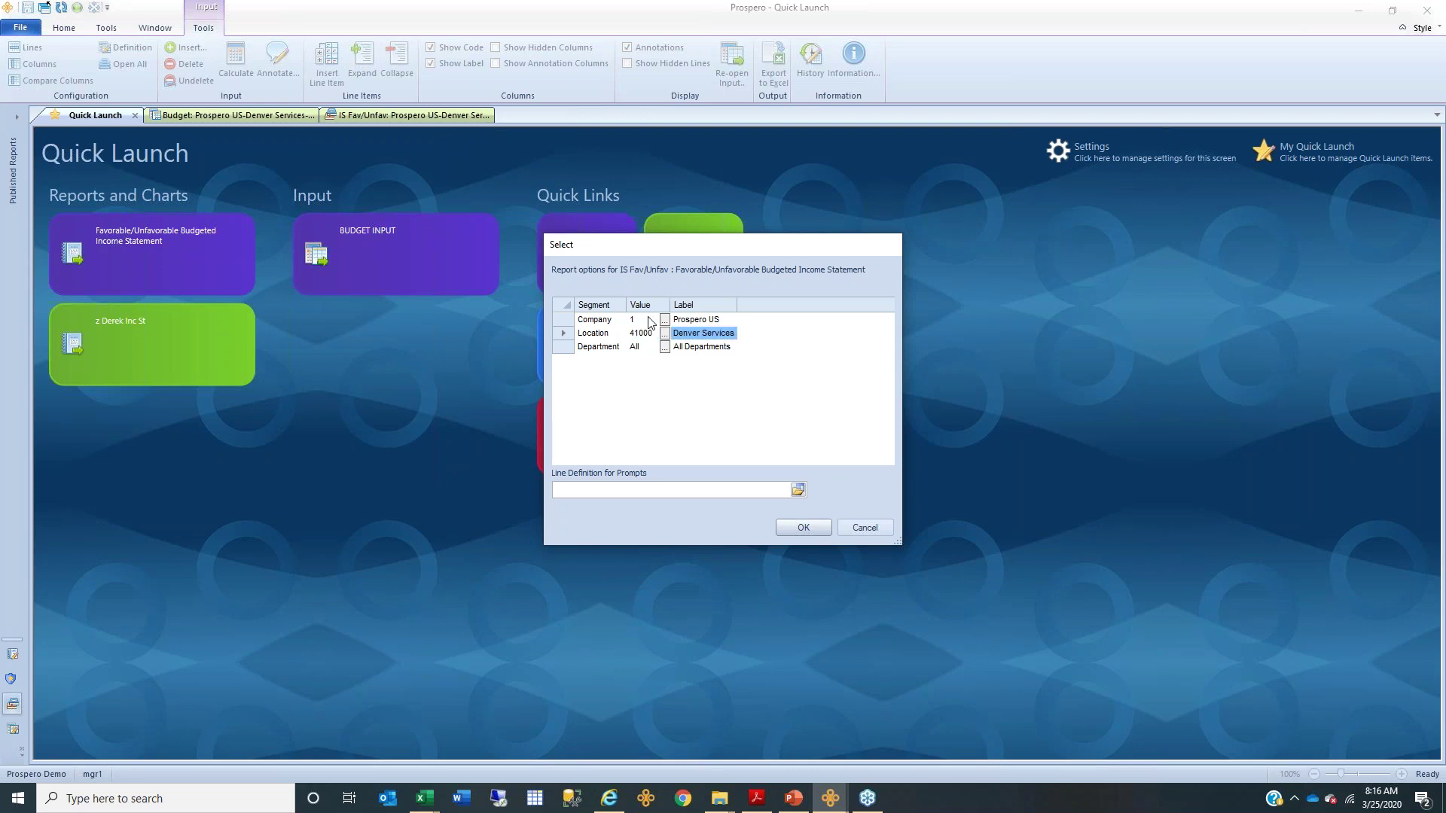
# - Check which locations are selectable for the Location segment and close that lookup without changing it
pyautogui.click(562, 334)
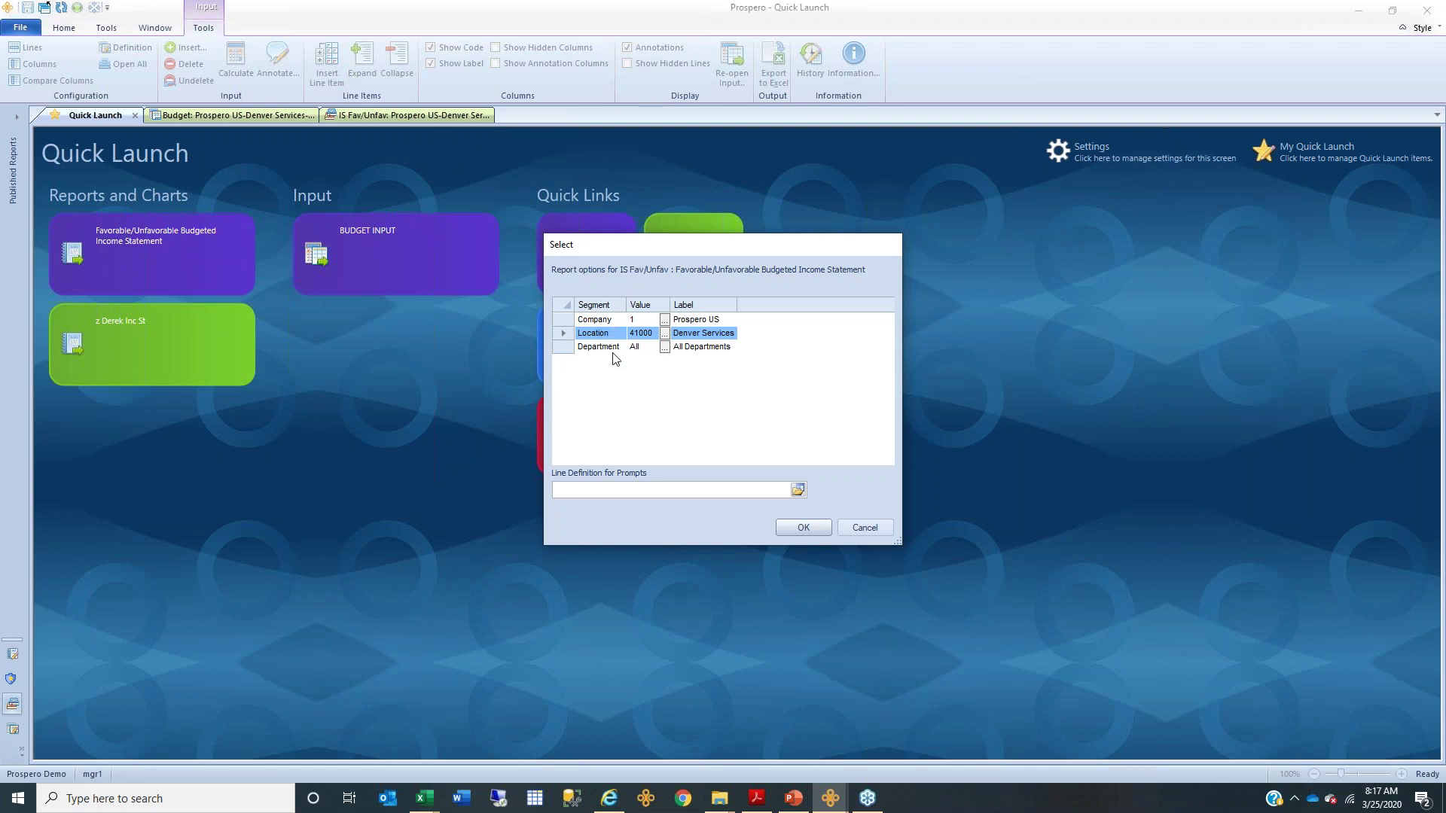
pyautogui.click(563, 326)
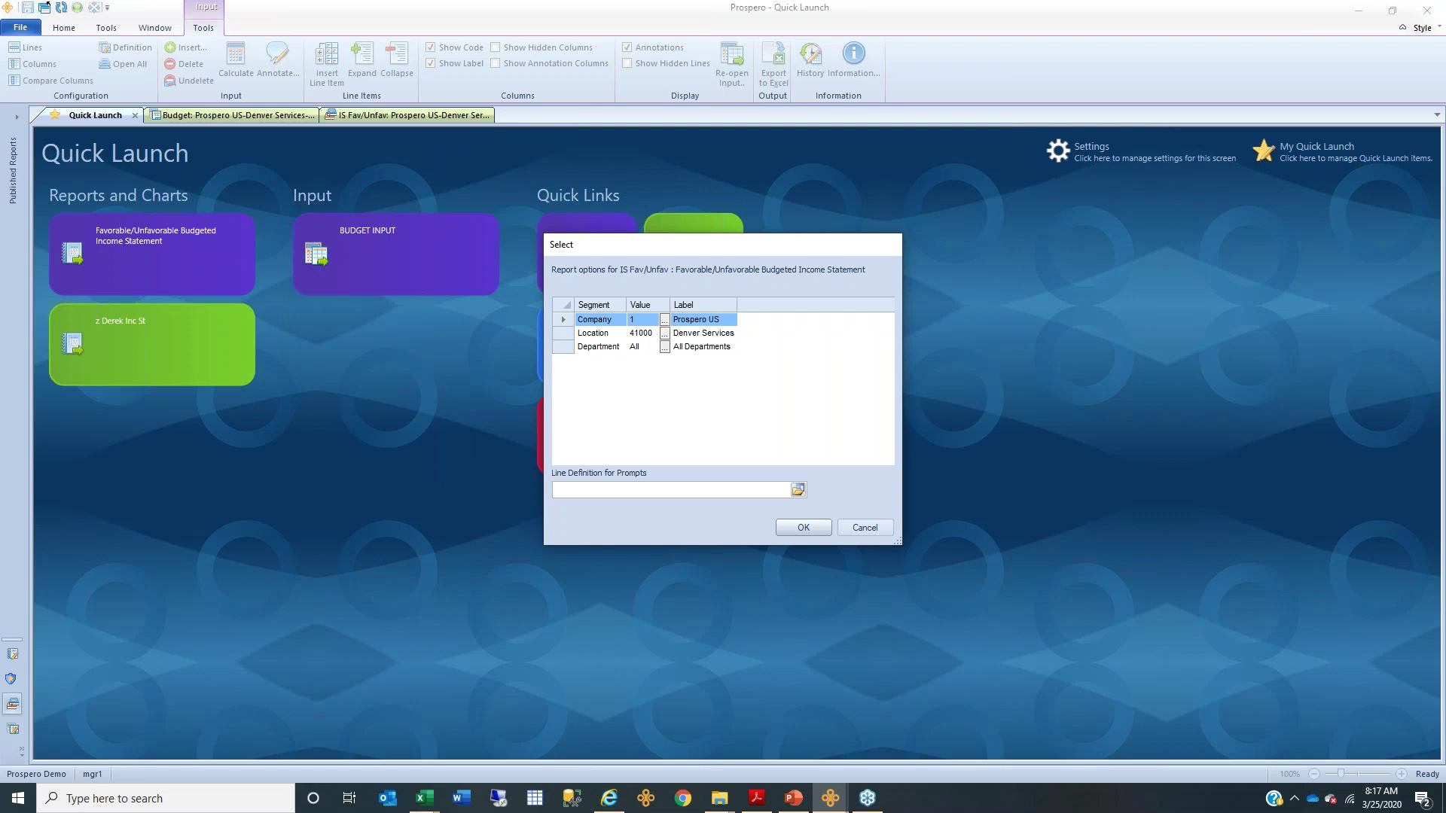
pyautogui.click(567, 333)
pyautogui.click(663, 339)
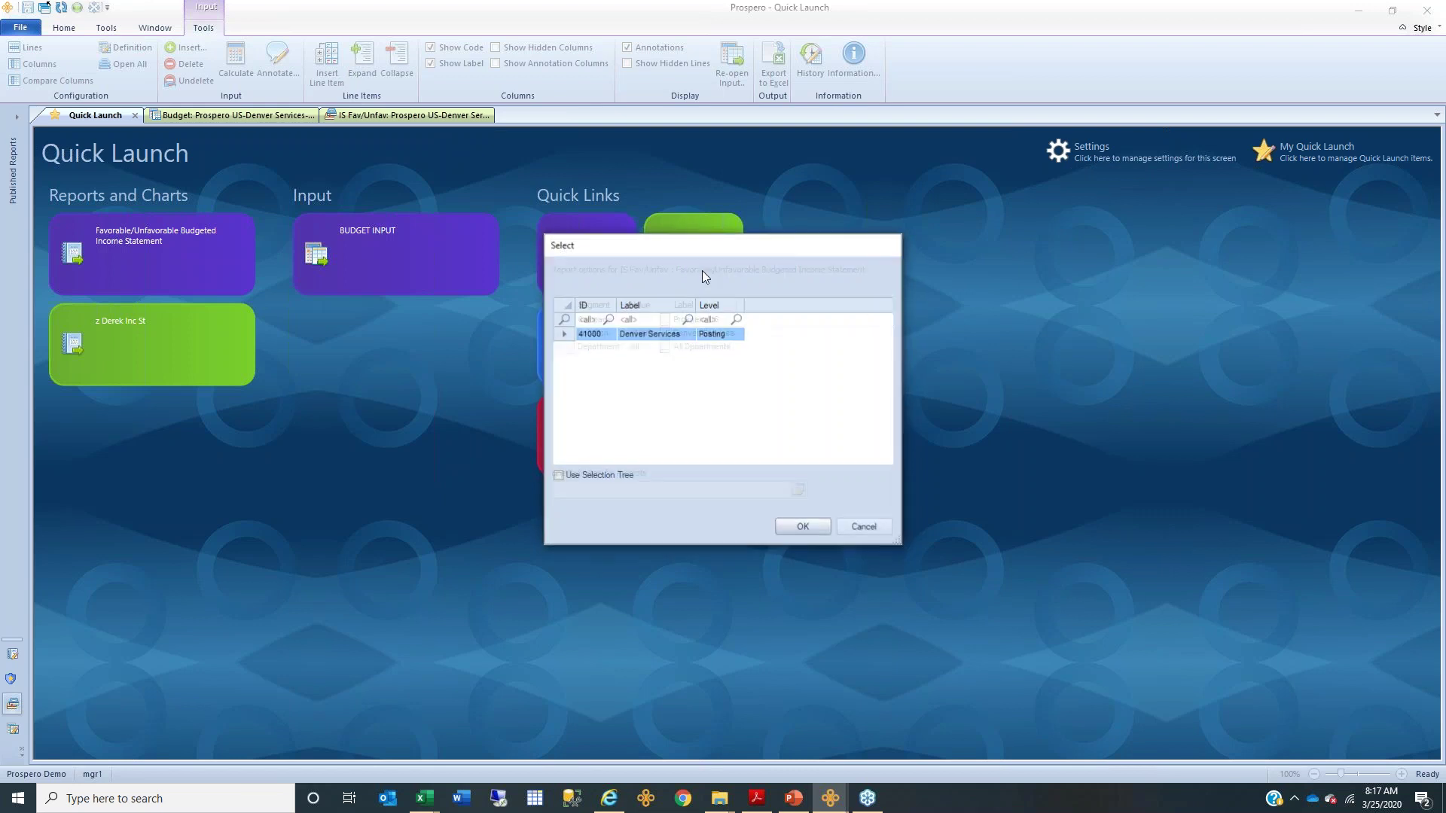
pyautogui.moveTo(729, 250); pyautogui.dragTo(925, 341)
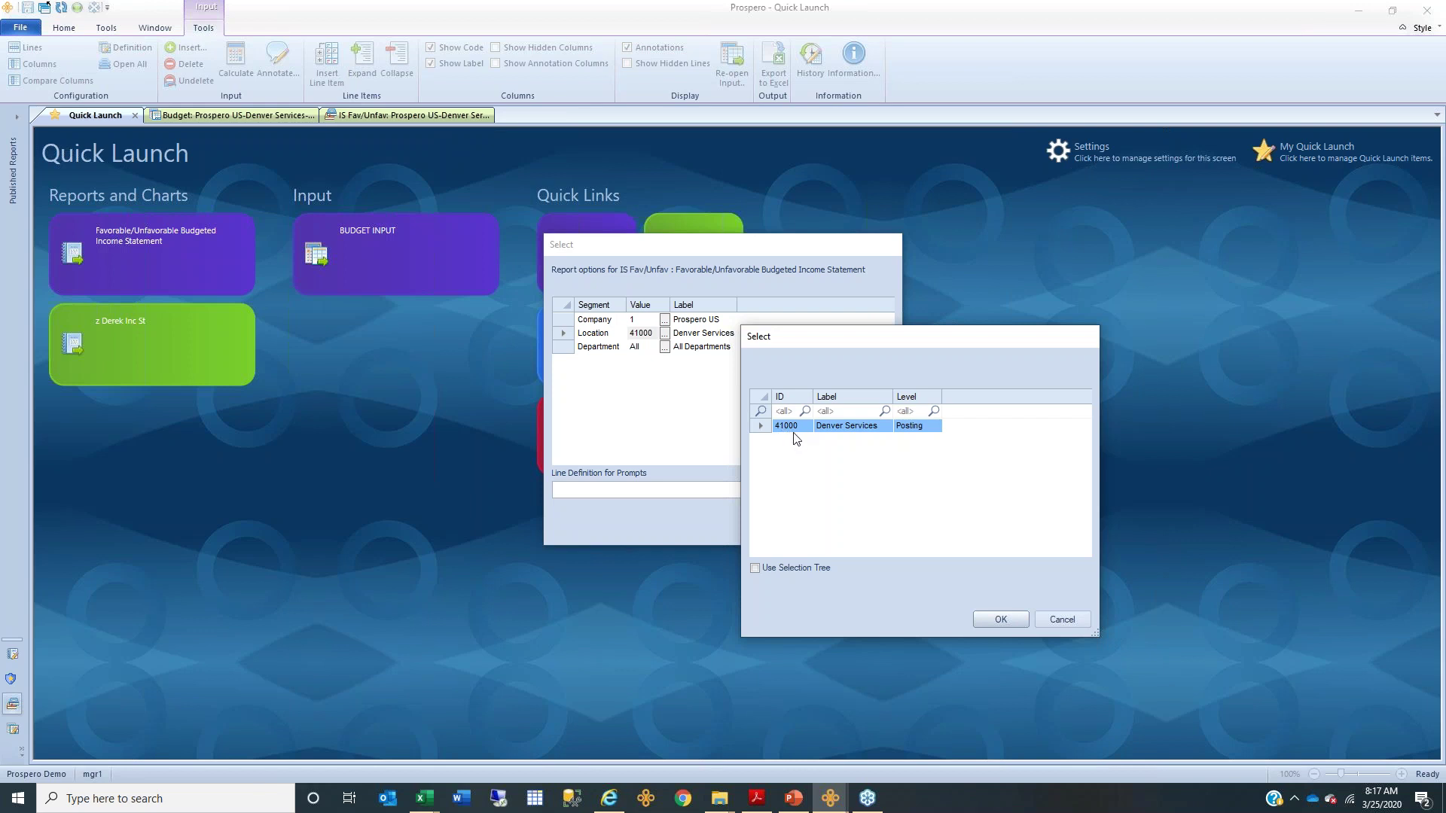
pyautogui.click(1055, 619)
# - Browse the selectable values for the Department segment, highlighting Administration and Sales in the list
pyautogui.click(570, 349)
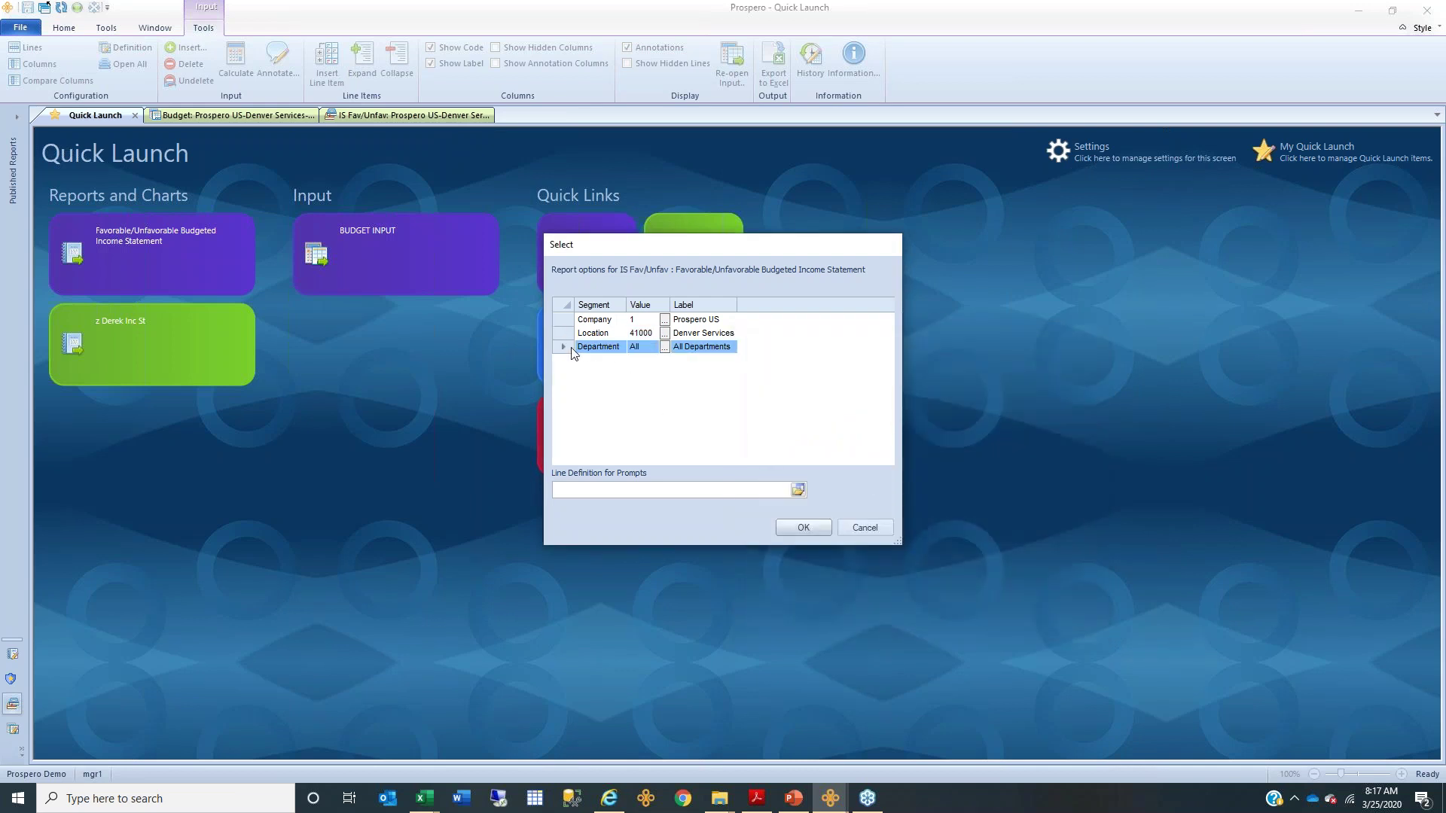
pyautogui.click(642, 346)
pyautogui.click(664, 346)
pyautogui.moveTo(721, 246); pyautogui.dragTo(977, 349)
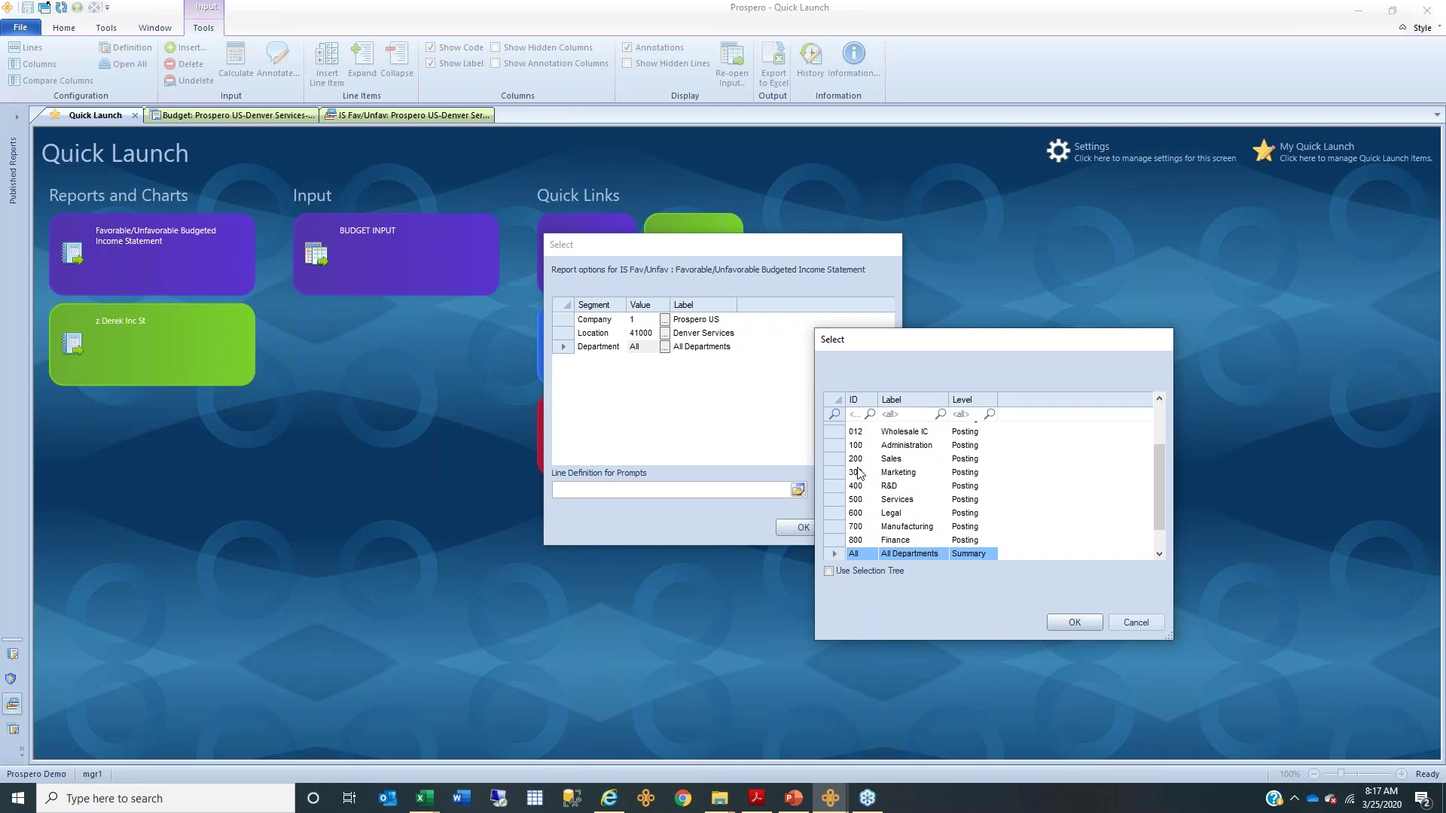
pyautogui.click(858, 435)
pyautogui.click(861, 446)
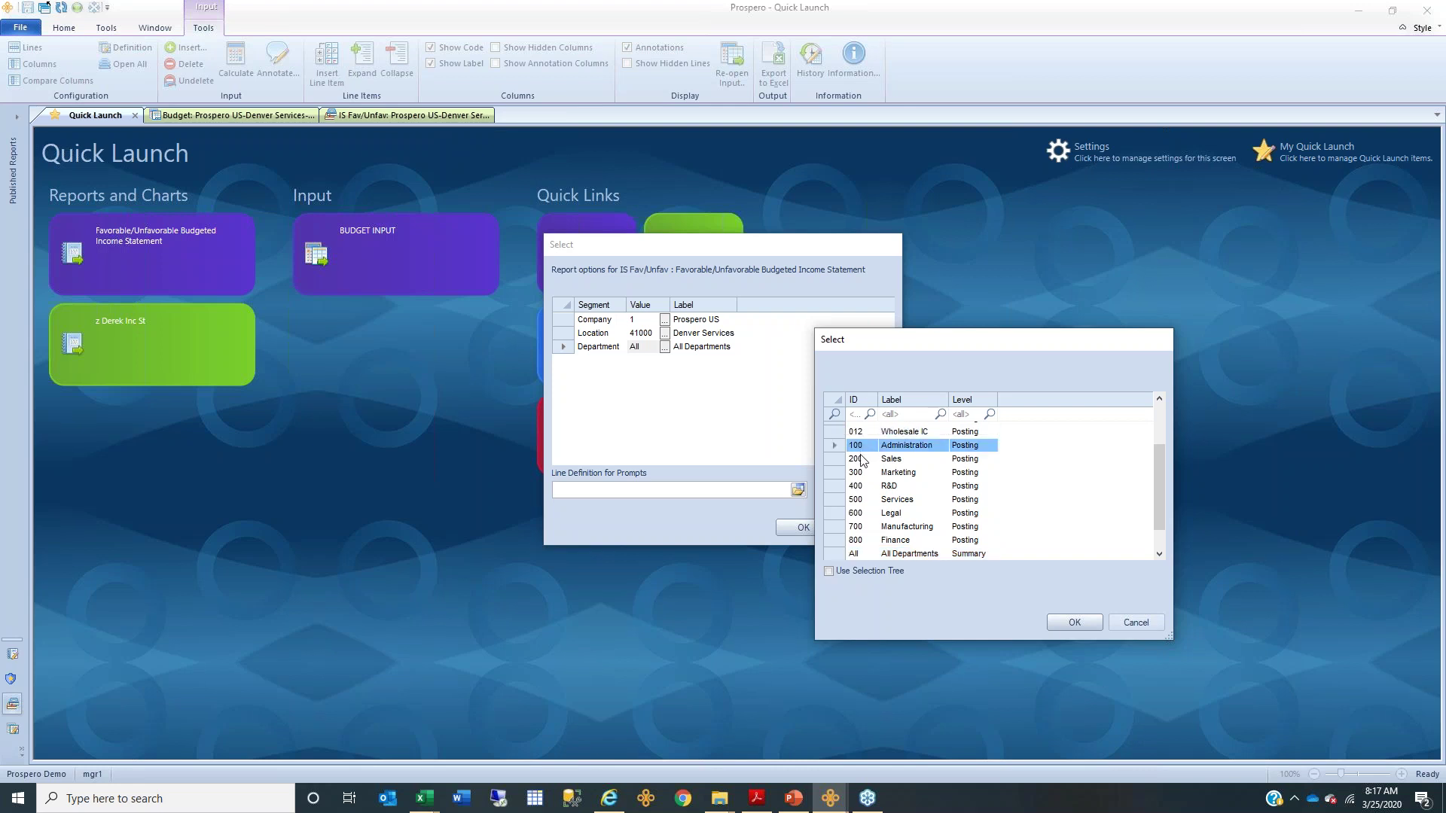
pyautogui.click(863, 459)
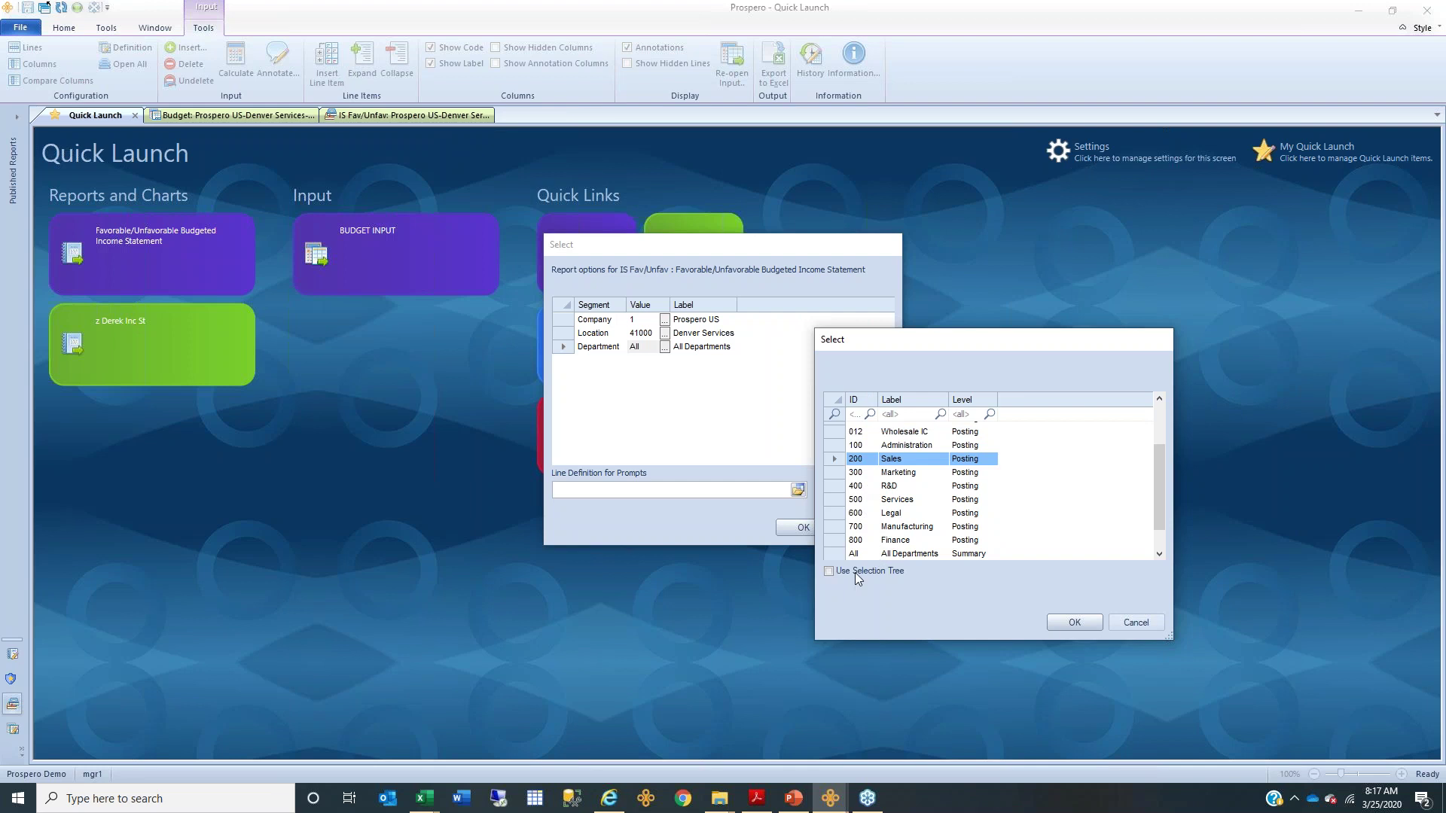
# - View the departments under All Departments as a selection tree, and cancel both the lookup and the report options
pyautogui.click(831, 572)
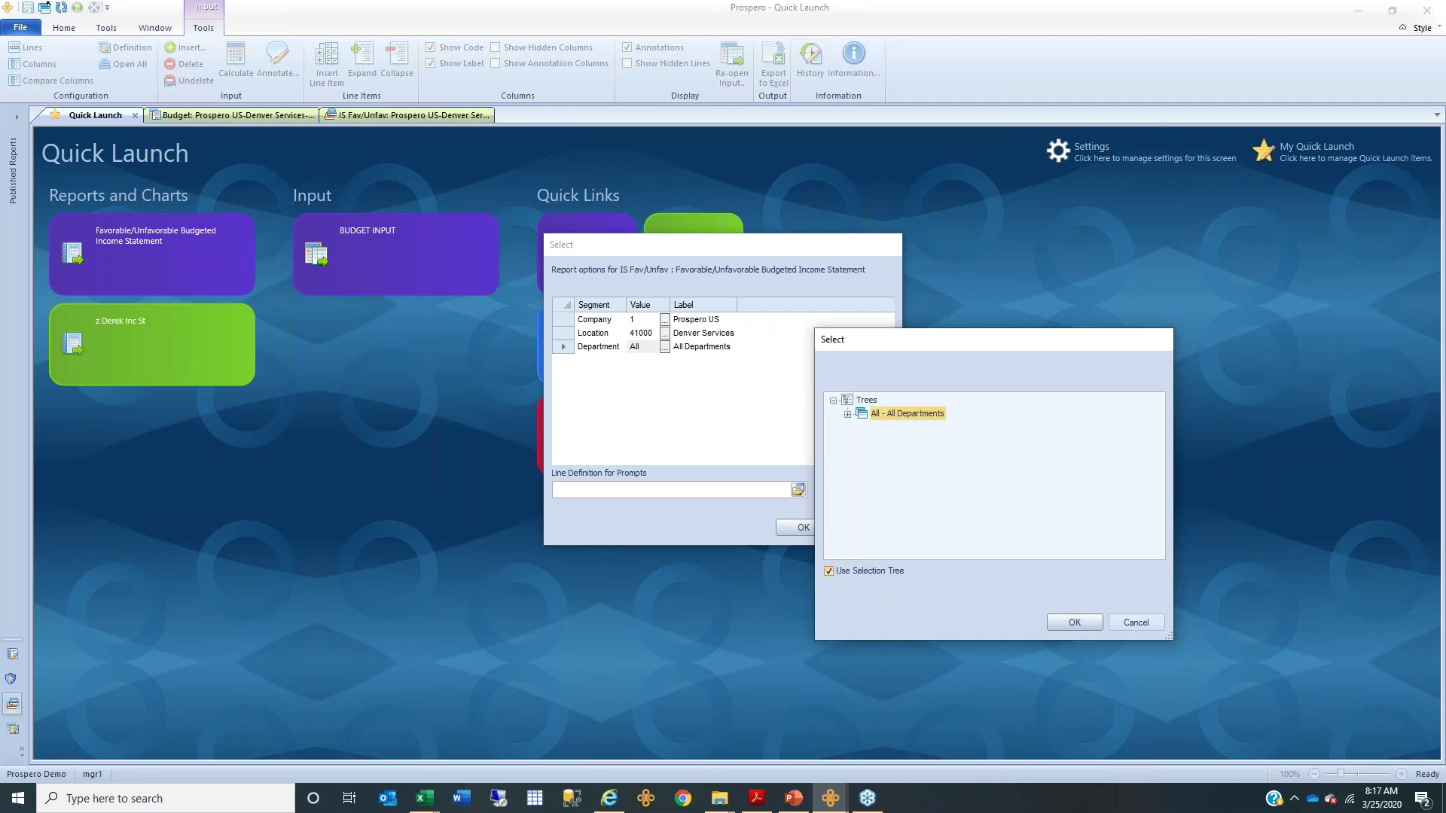
pyautogui.click(847, 414)
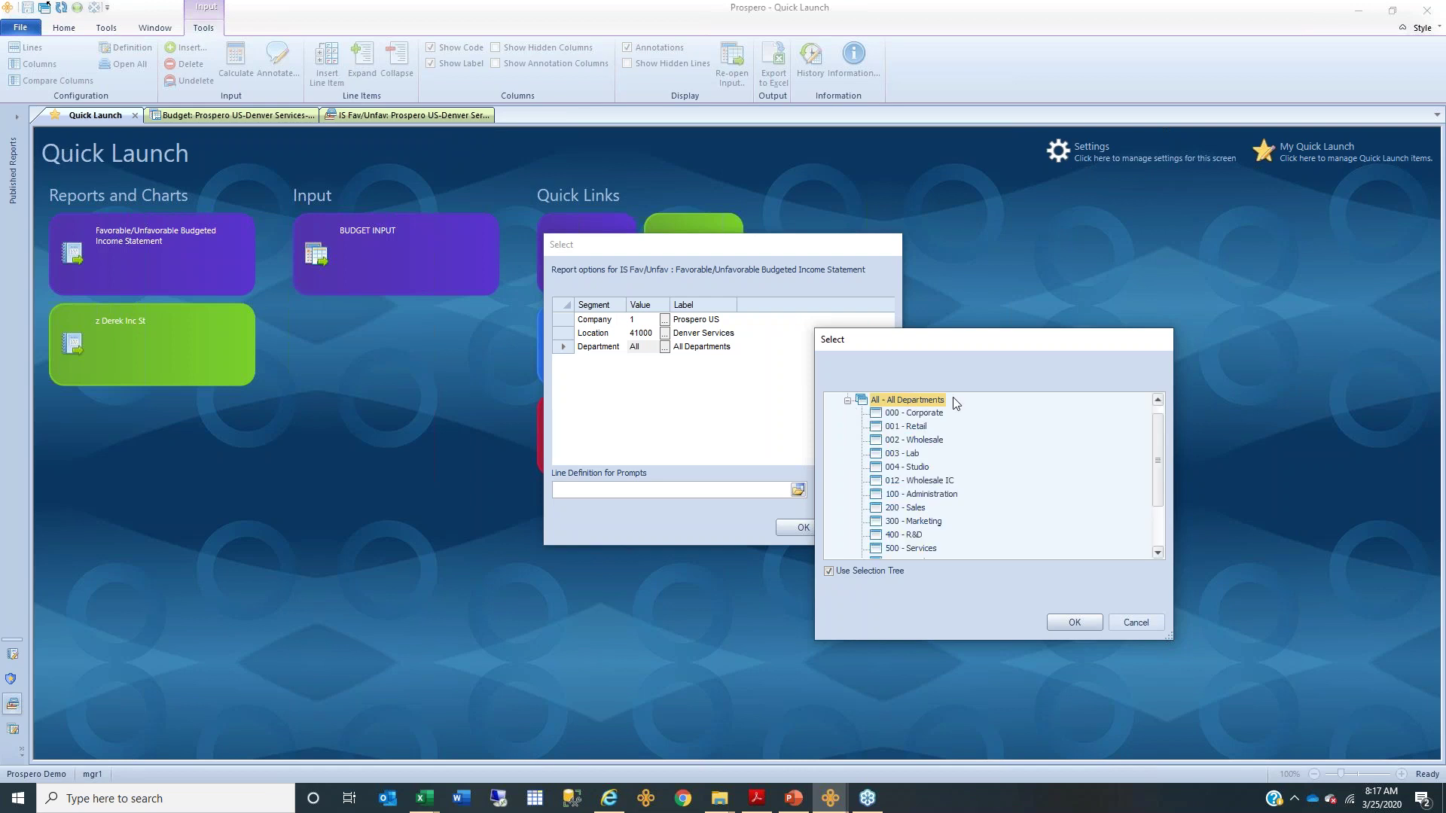
pyautogui.click(1158, 400)
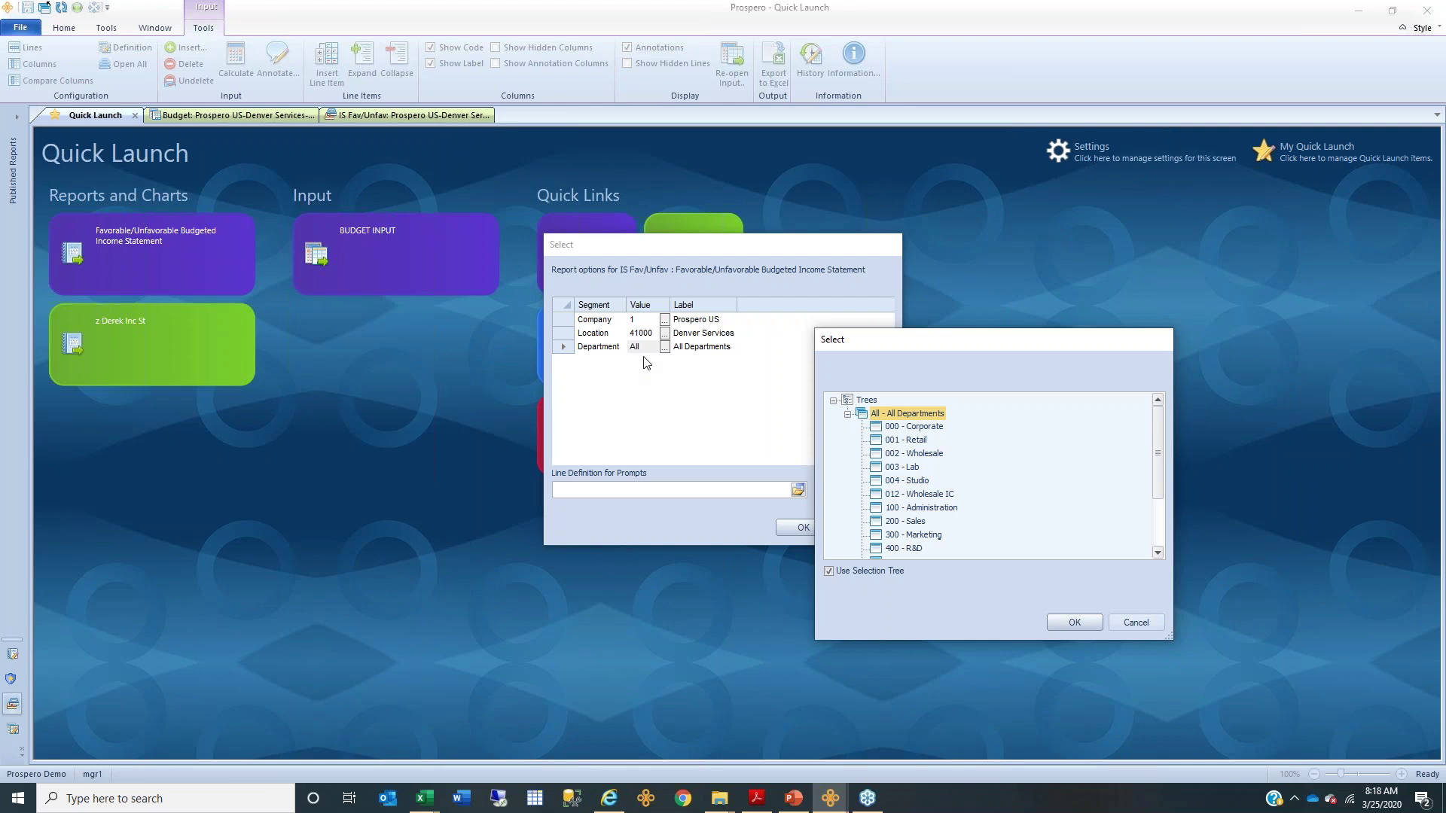
pyautogui.click(1136, 621)
pyautogui.click(878, 527)
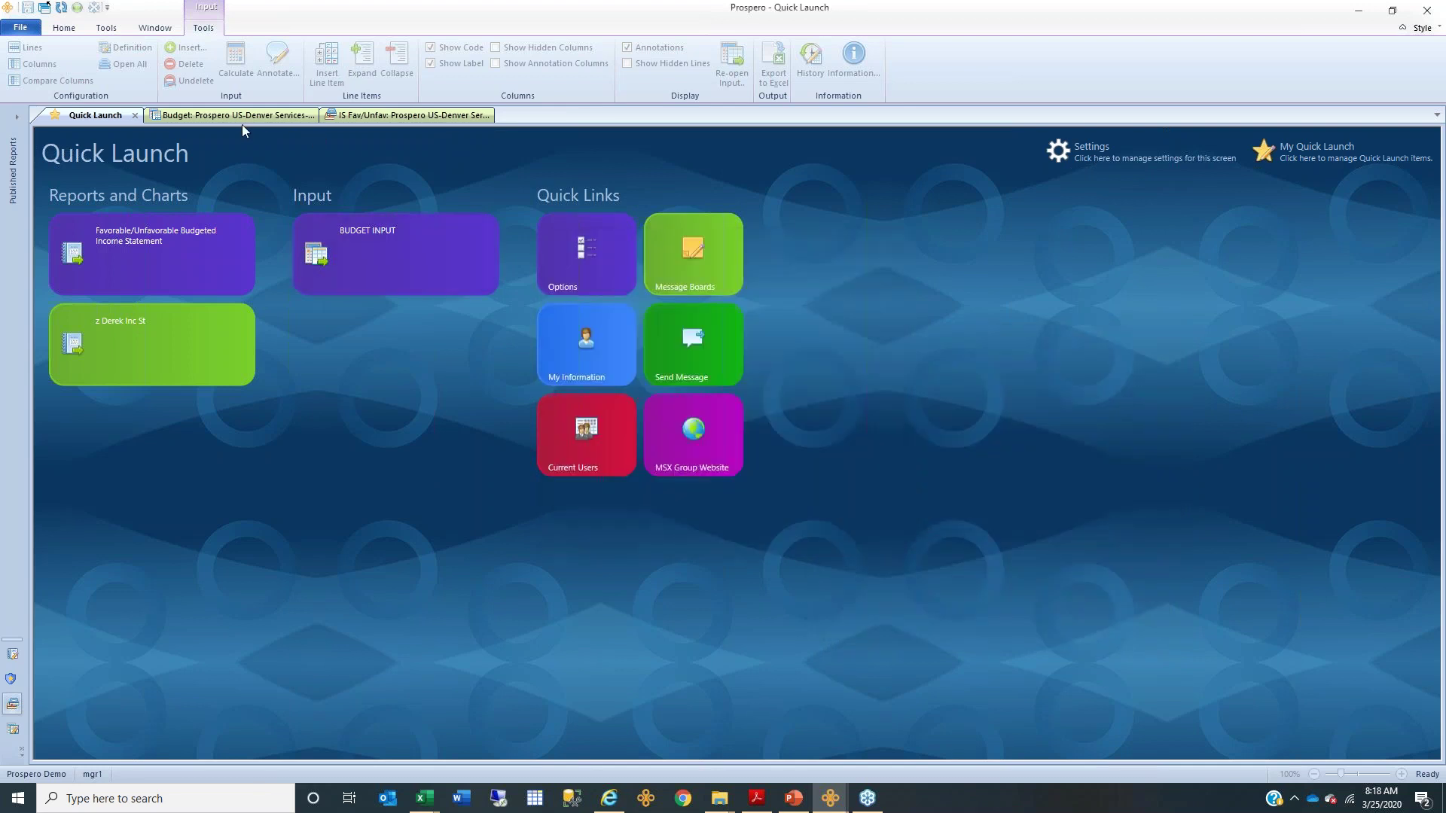
# - Switch to the open Denver Services income statement and examine the Supplies row's actual, budget and variance amounts
pyautogui.click(379, 117)
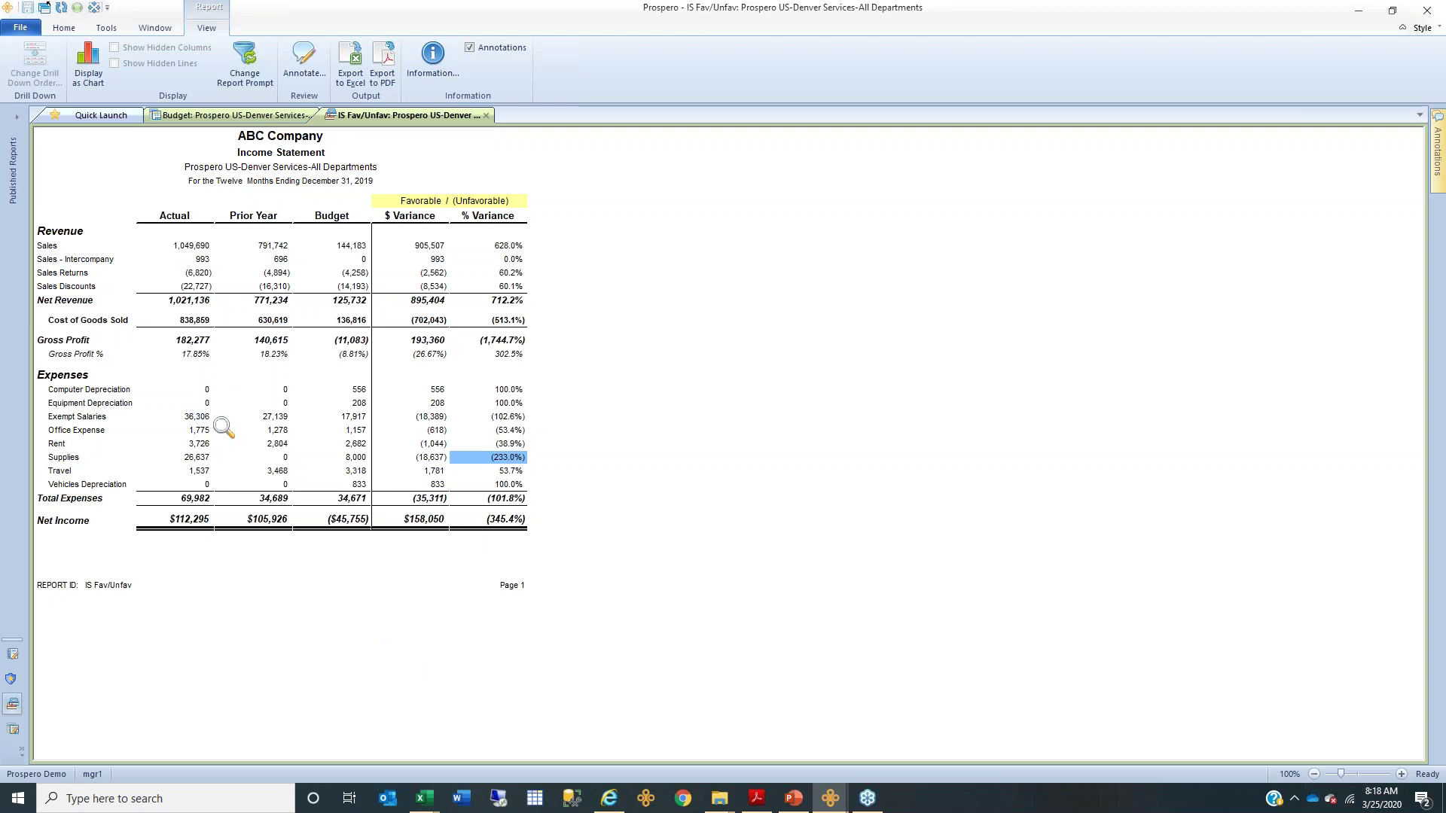
pyautogui.click(202, 457)
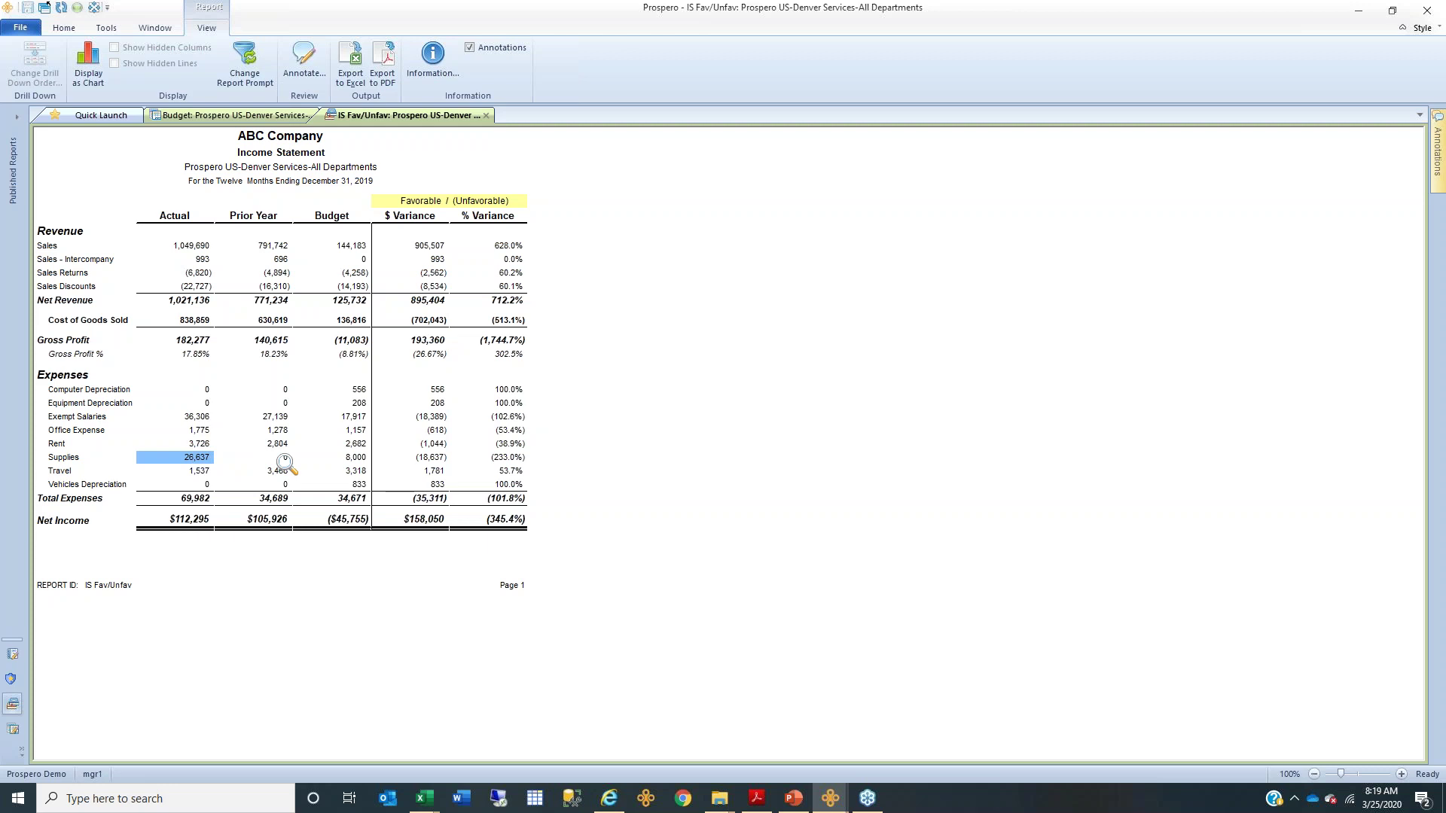
pyautogui.click(352, 460)
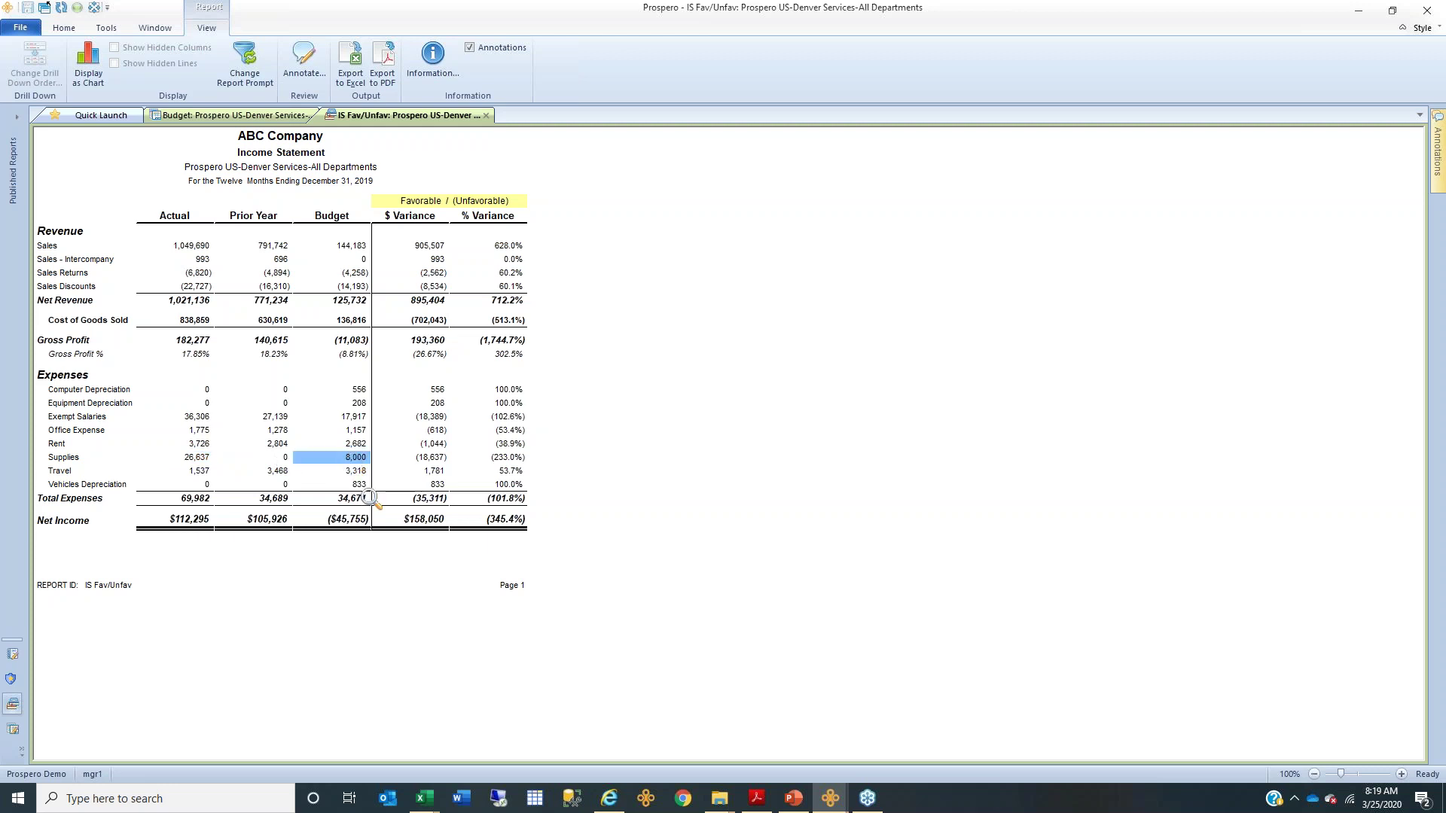
pyautogui.click(434, 460)
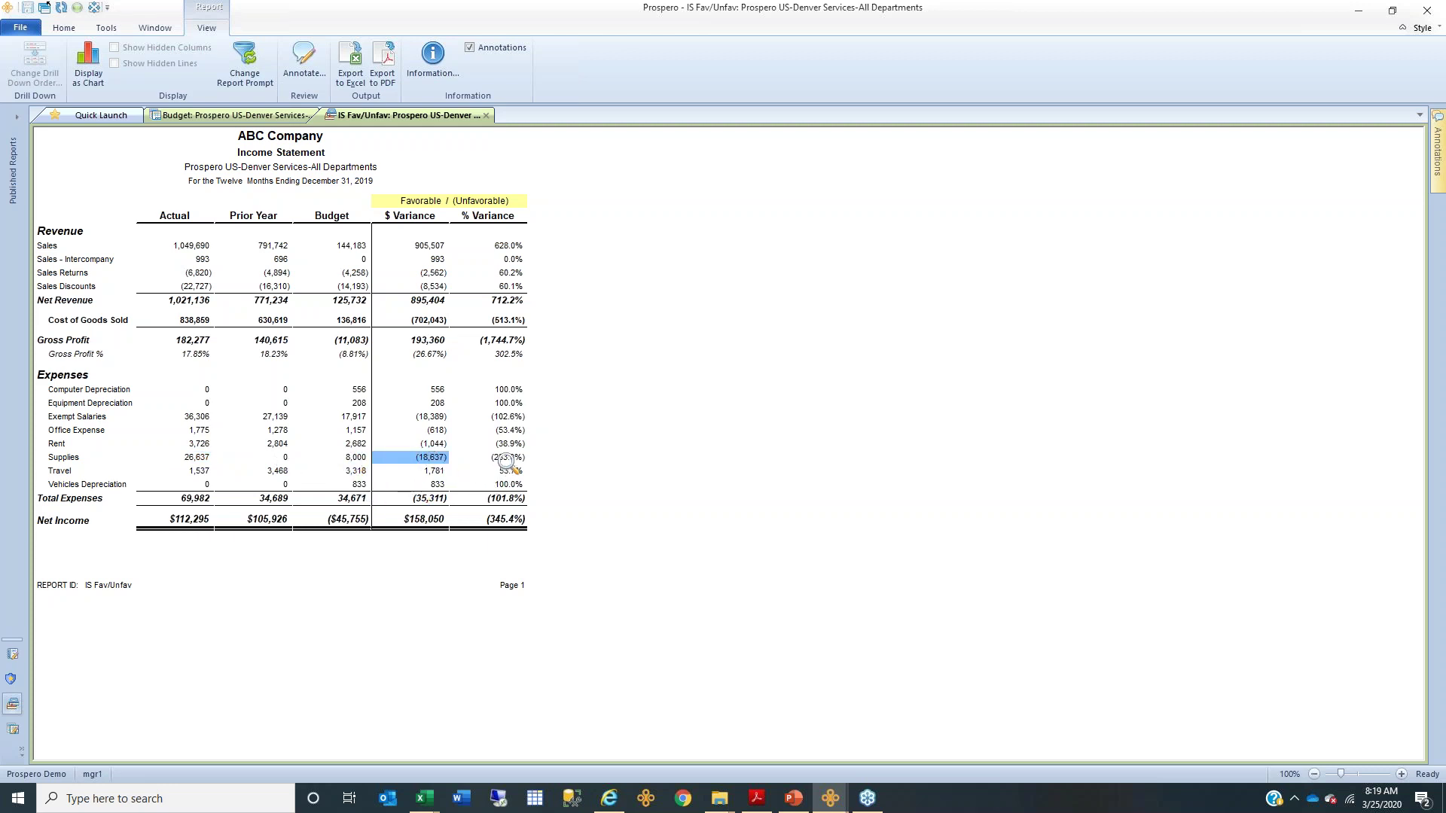
pyautogui.click(505, 459)
# - Drill down from the Supplies actual amount through the Denver Services-Marketing account to its individual transactions
pyautogui.click(200, 459)
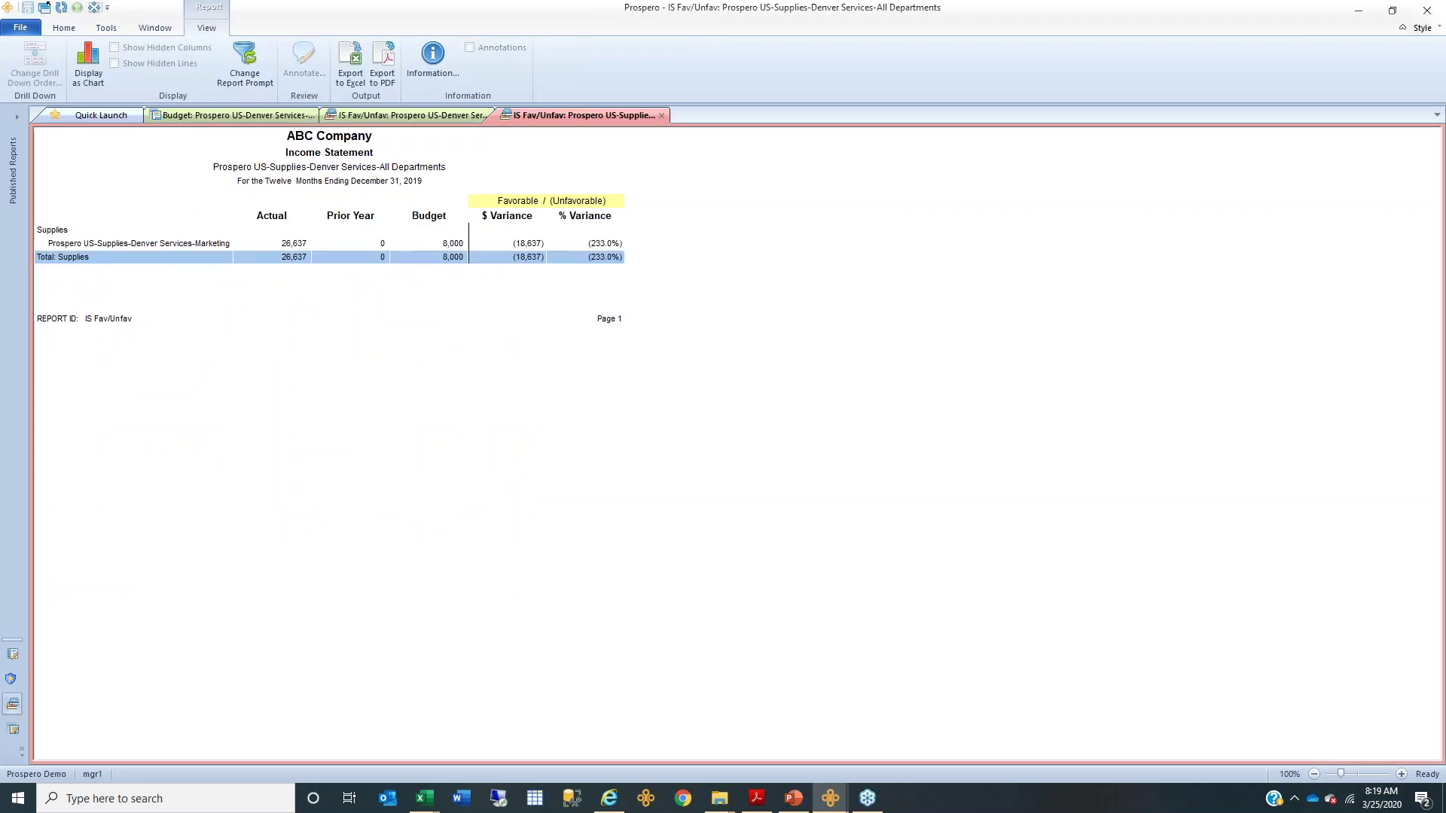
pyautogui.click(192, 243)
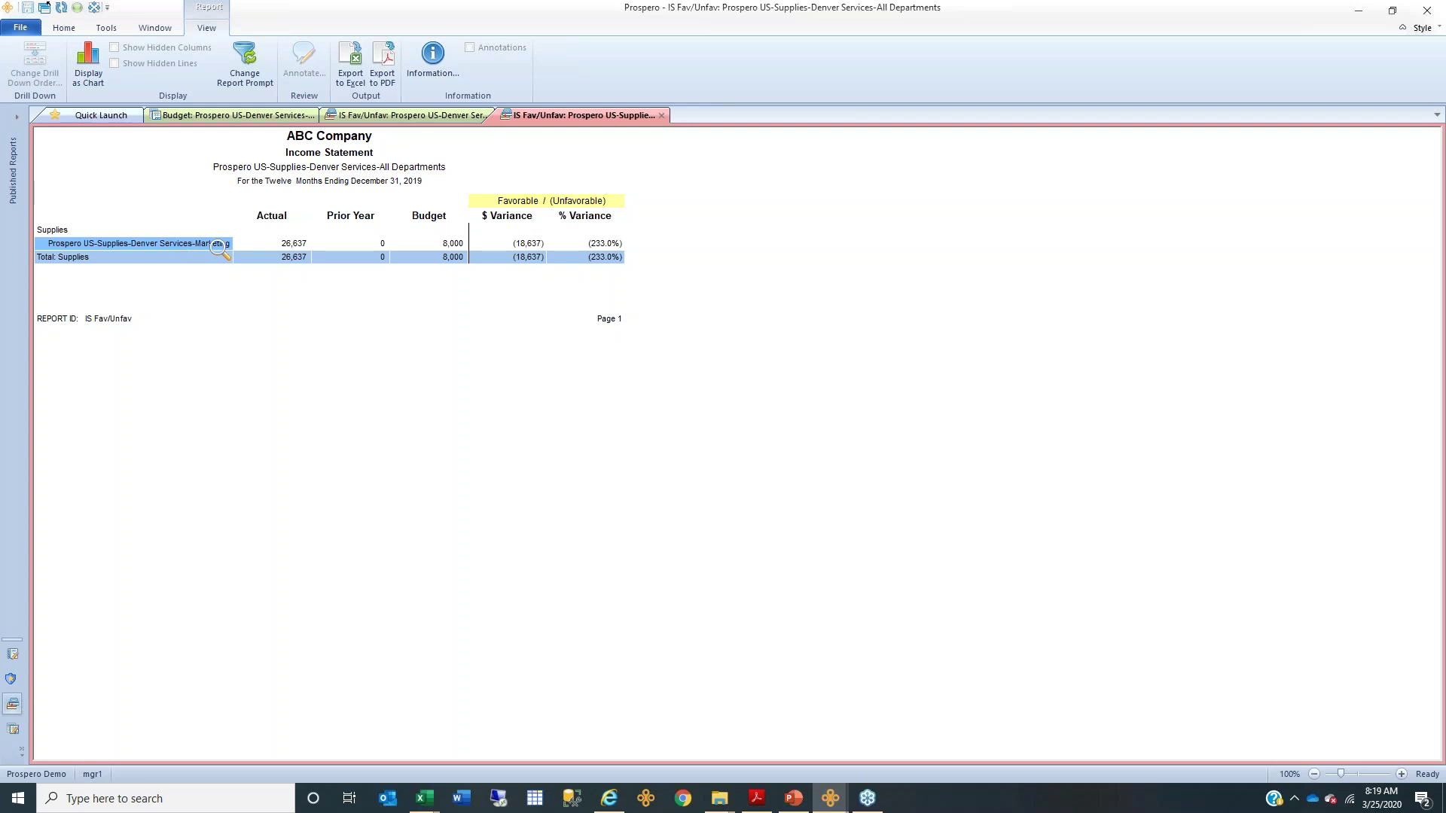
pyautogui.doubleClick(212, 245)
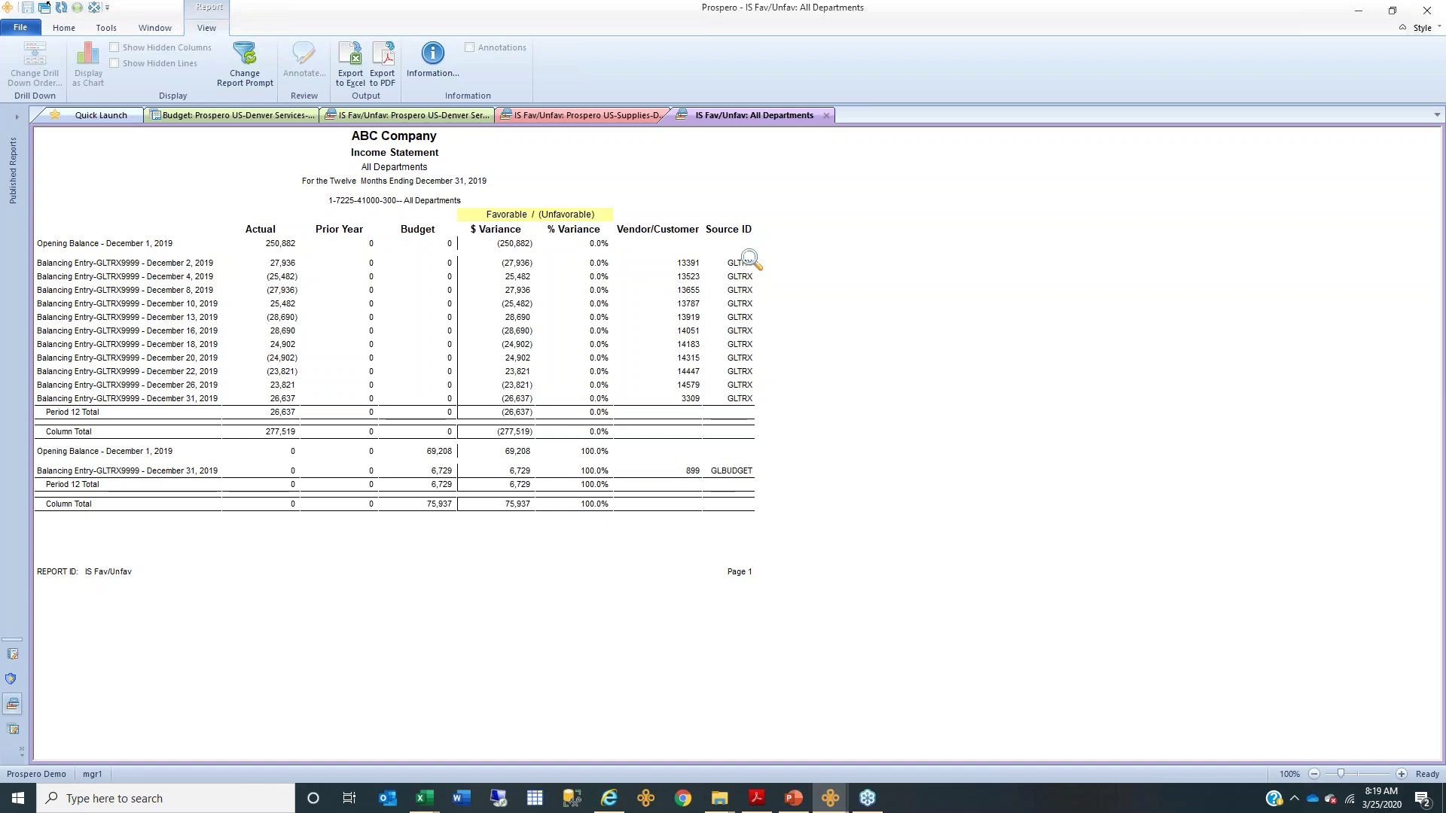
# - Examine the Vendor/Customer values of the first three December balancing entries in the transaction detail
pyautogui.click(697, 265)
pyautogui.click(694, 278)
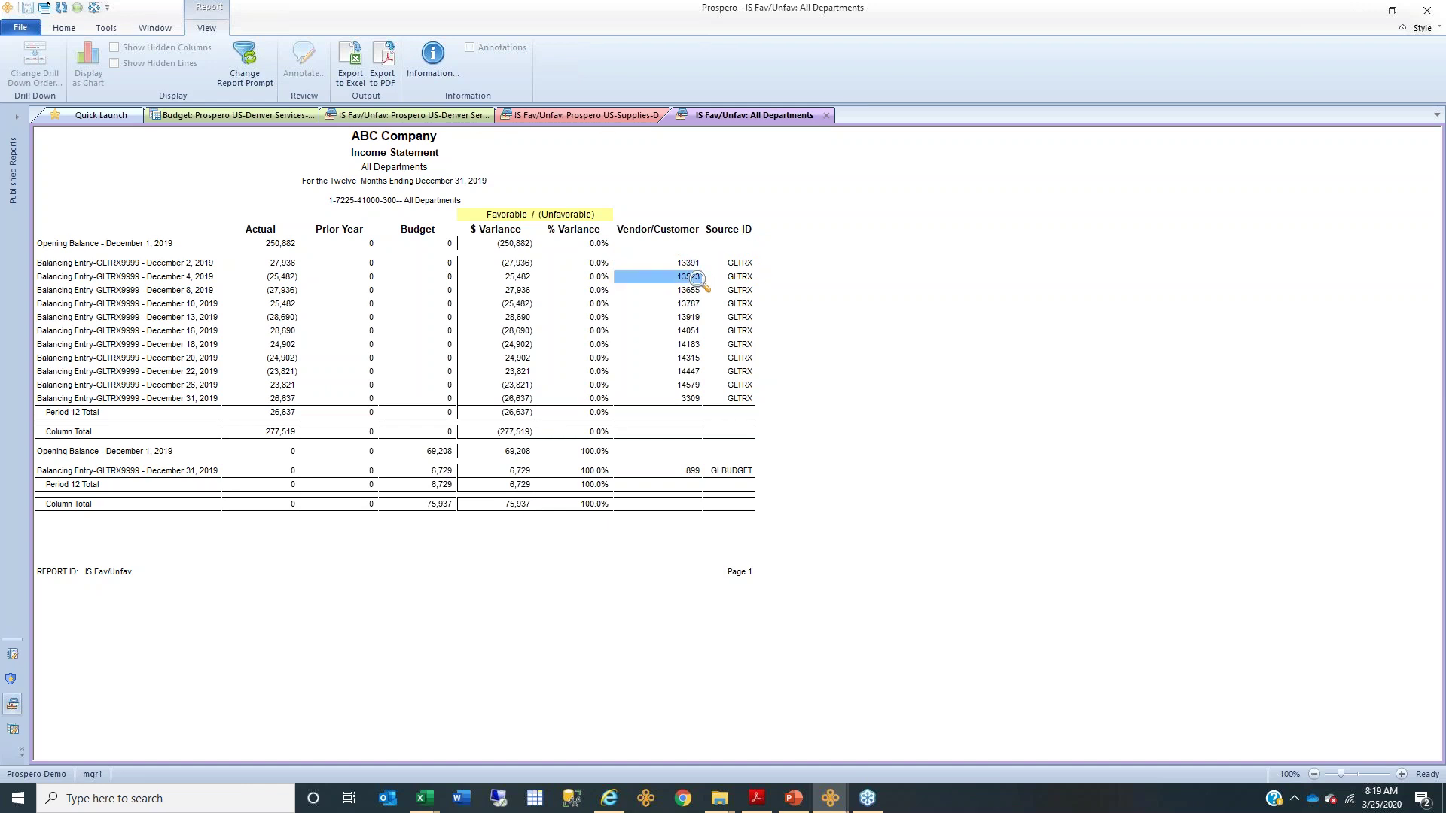
pyautogui.click(694, 291)
pyautogui.click(694, 263)
pyautogui.click(694, 277)
pyautogui.click(694, 263)
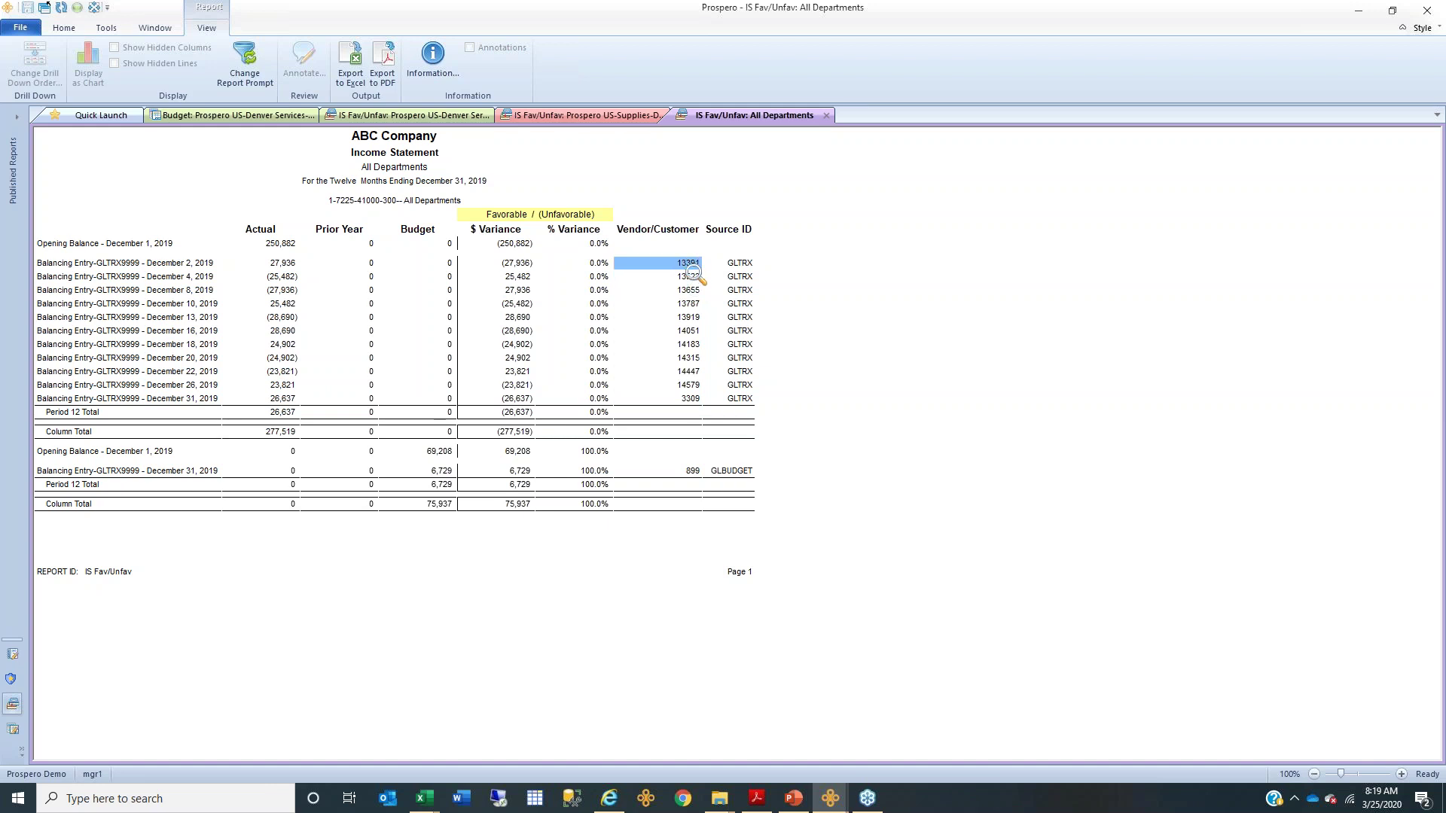
pyautogui.click(693, 278)
pyautogui.click(692, 290)
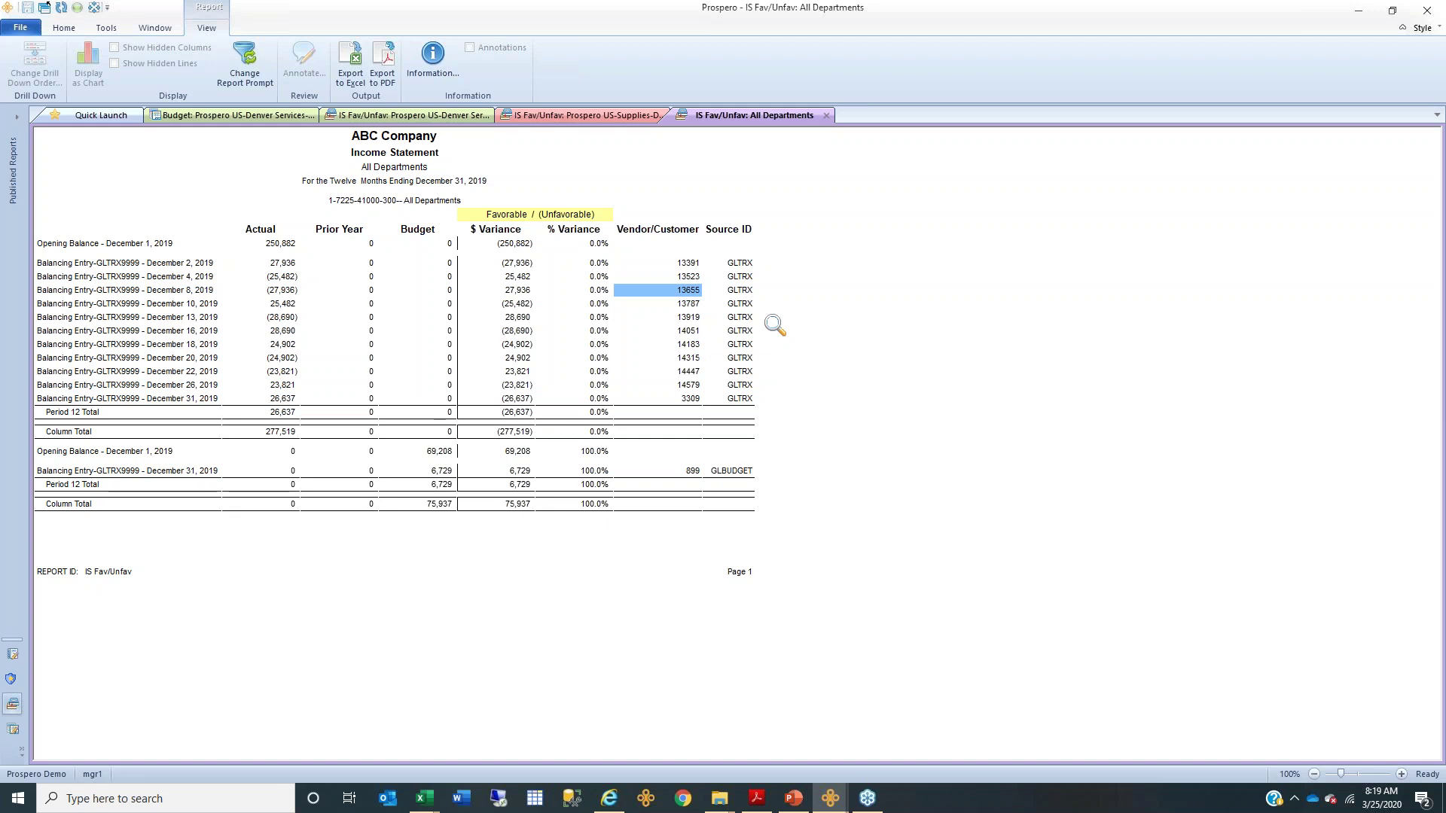
# - Close both drill-down reports and display the income statement as a chart
pyautogui.click(826, 117)
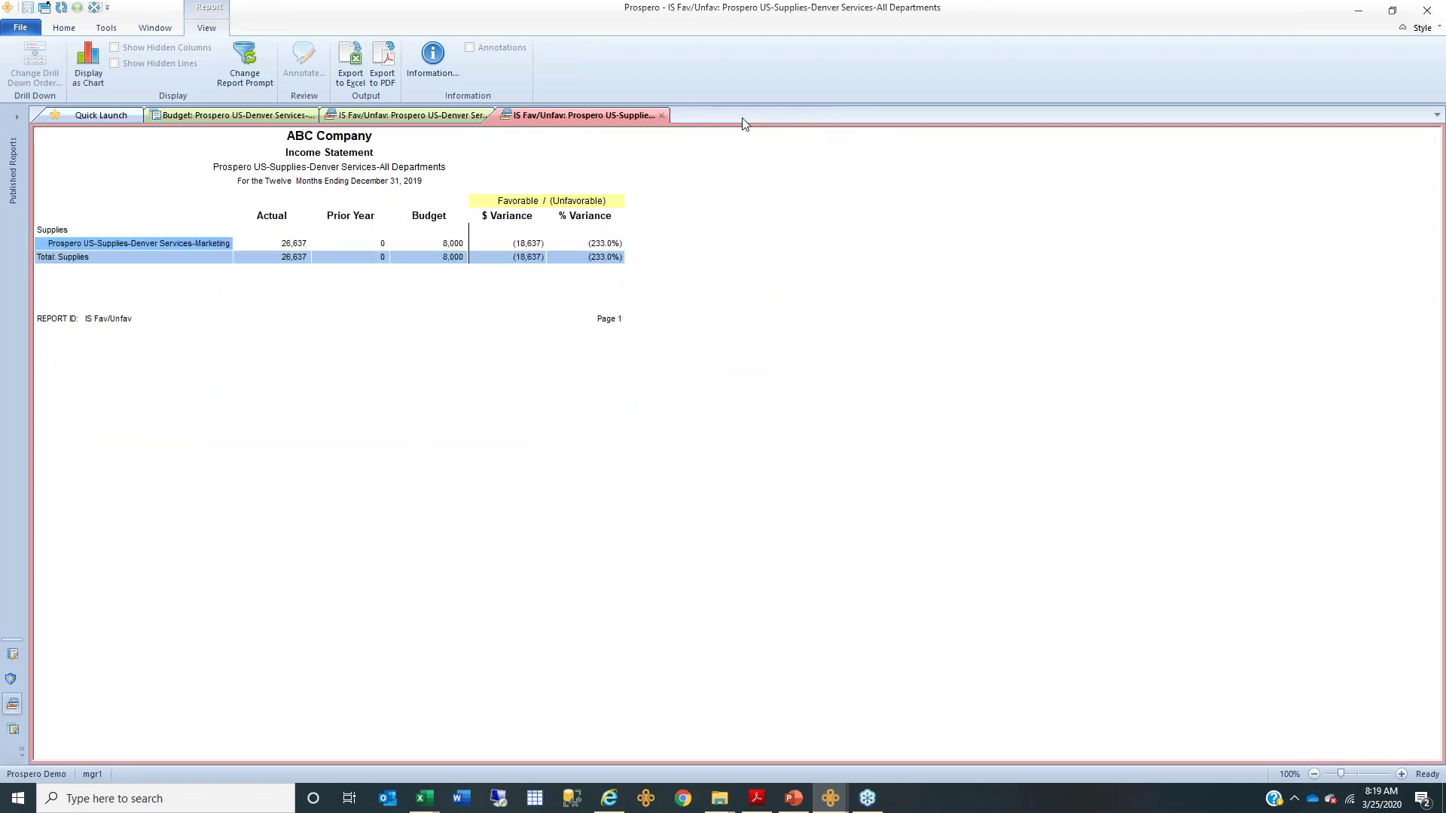
pyautogui.click(662, 116)
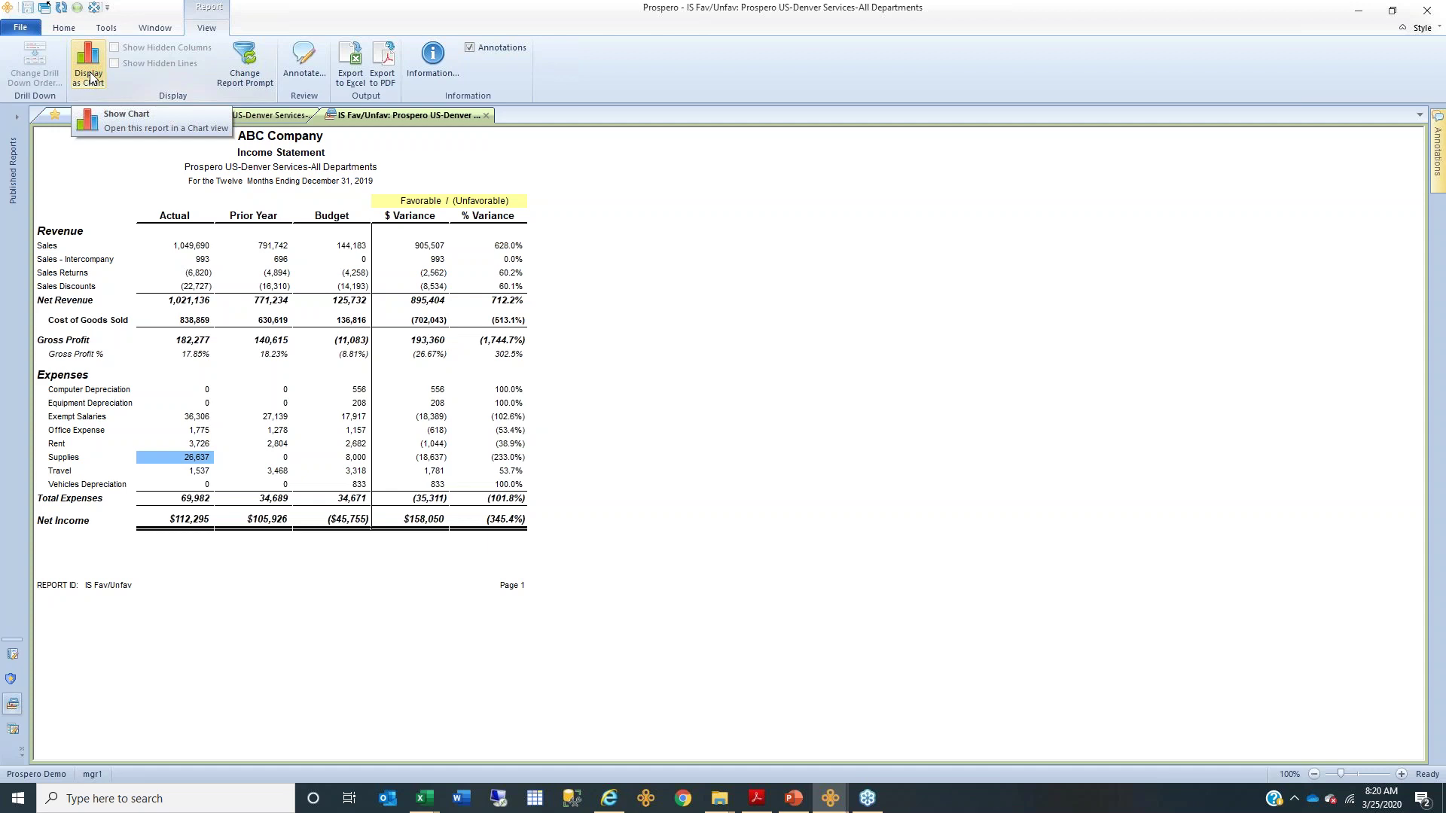
pyautogui.click(90, 79)
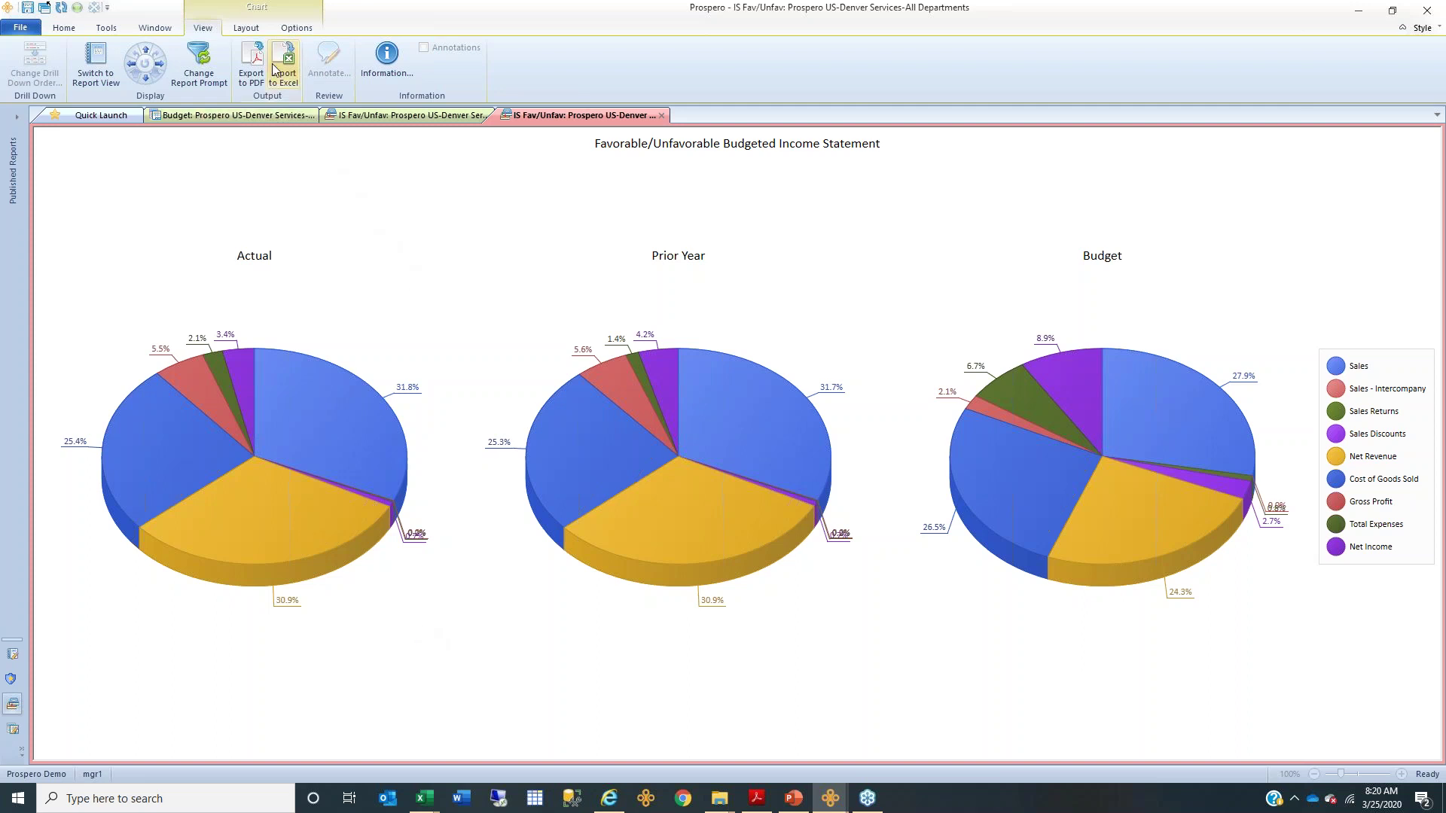
# - Toggle the pie charts' data labels off and back on twice
pyautogui.click(246, 30)
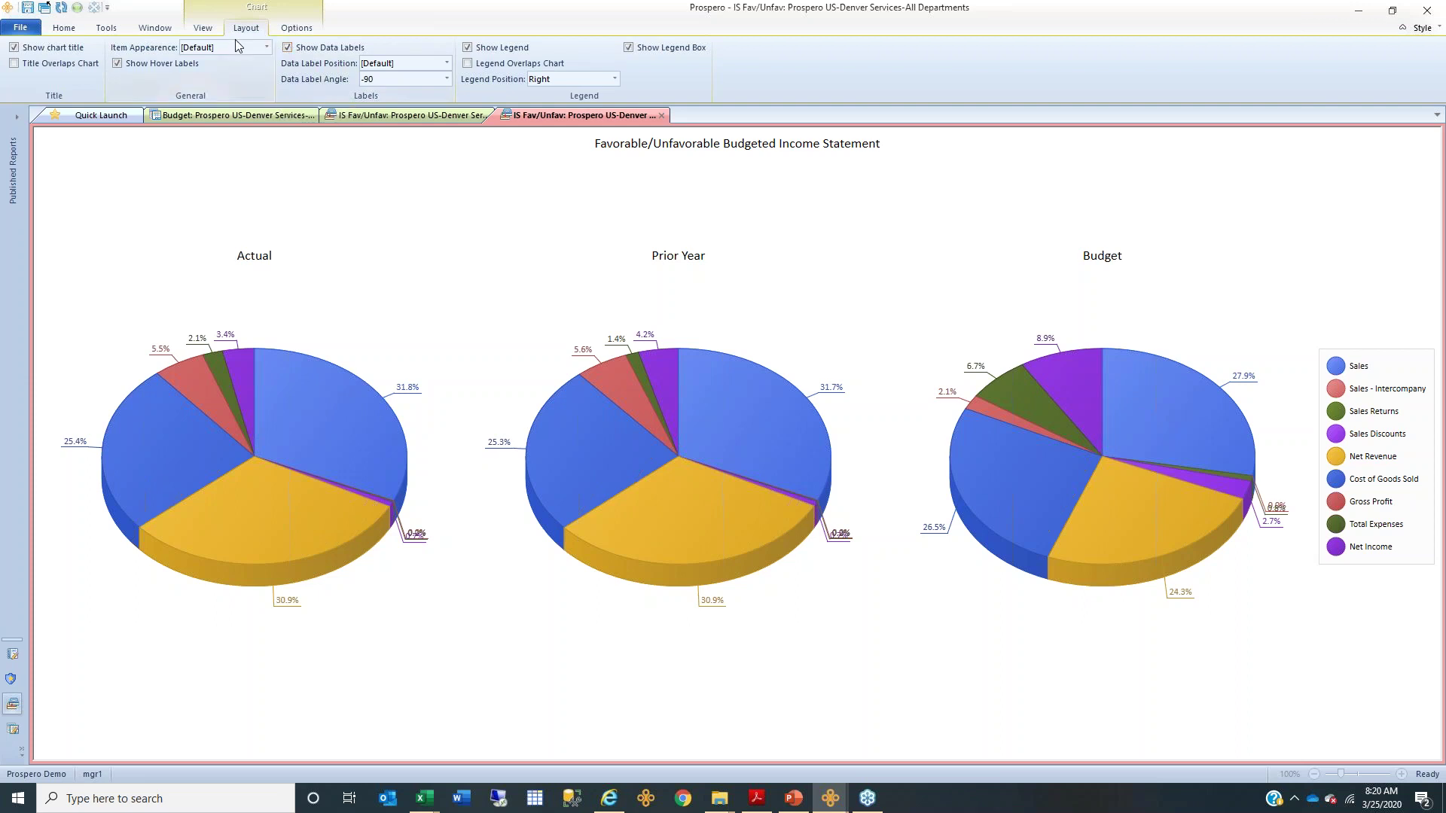
pyautogui.click(289, 48)
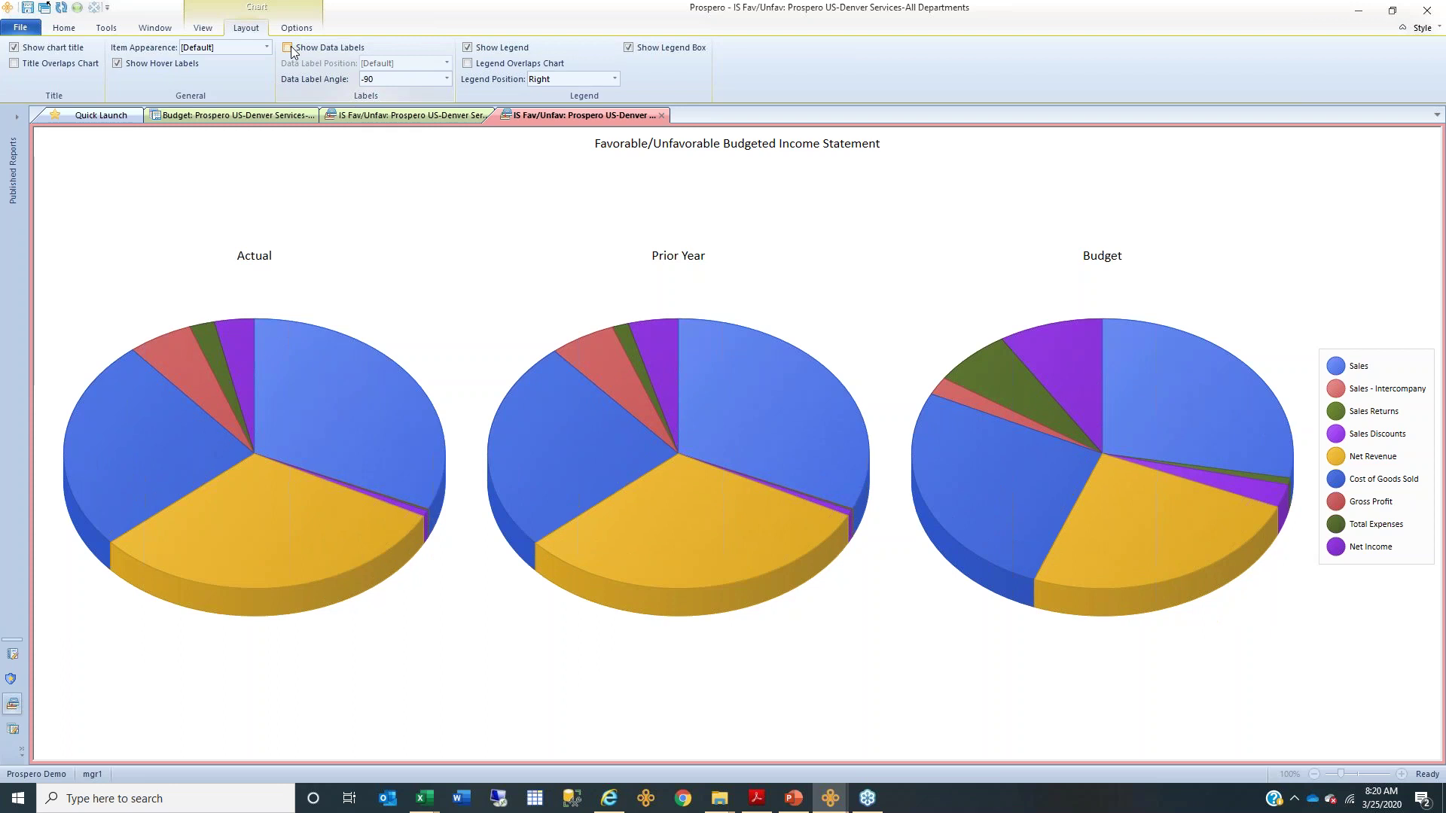
pyautogui.click(287, 47)
pyautogui.click(288, 48)
pyautogui.click(289, 48)
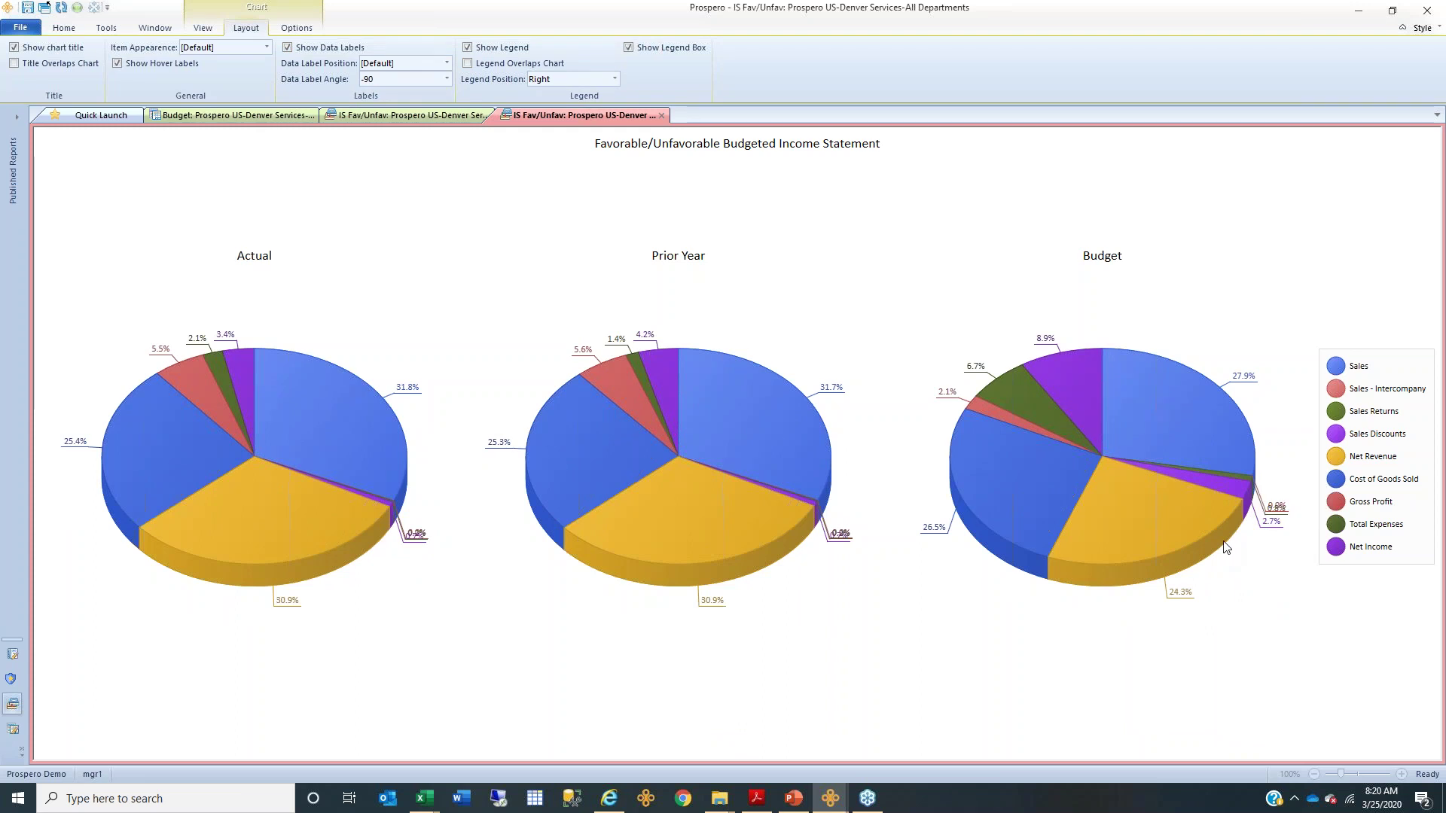
# - Set the chart's legend position to Bottom
pyautogui.click(613, 77)
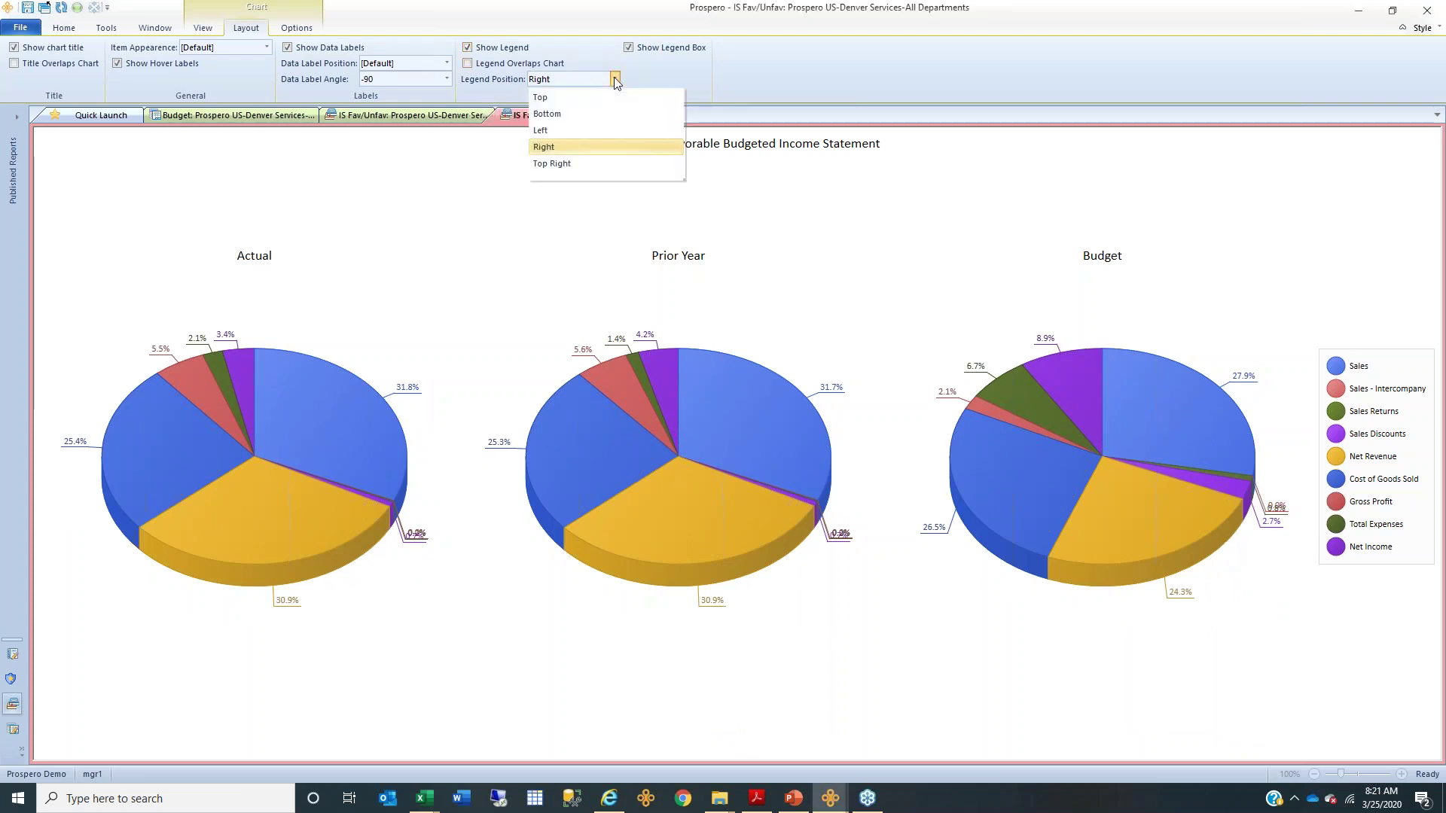
pyautogui.click(579, 110)
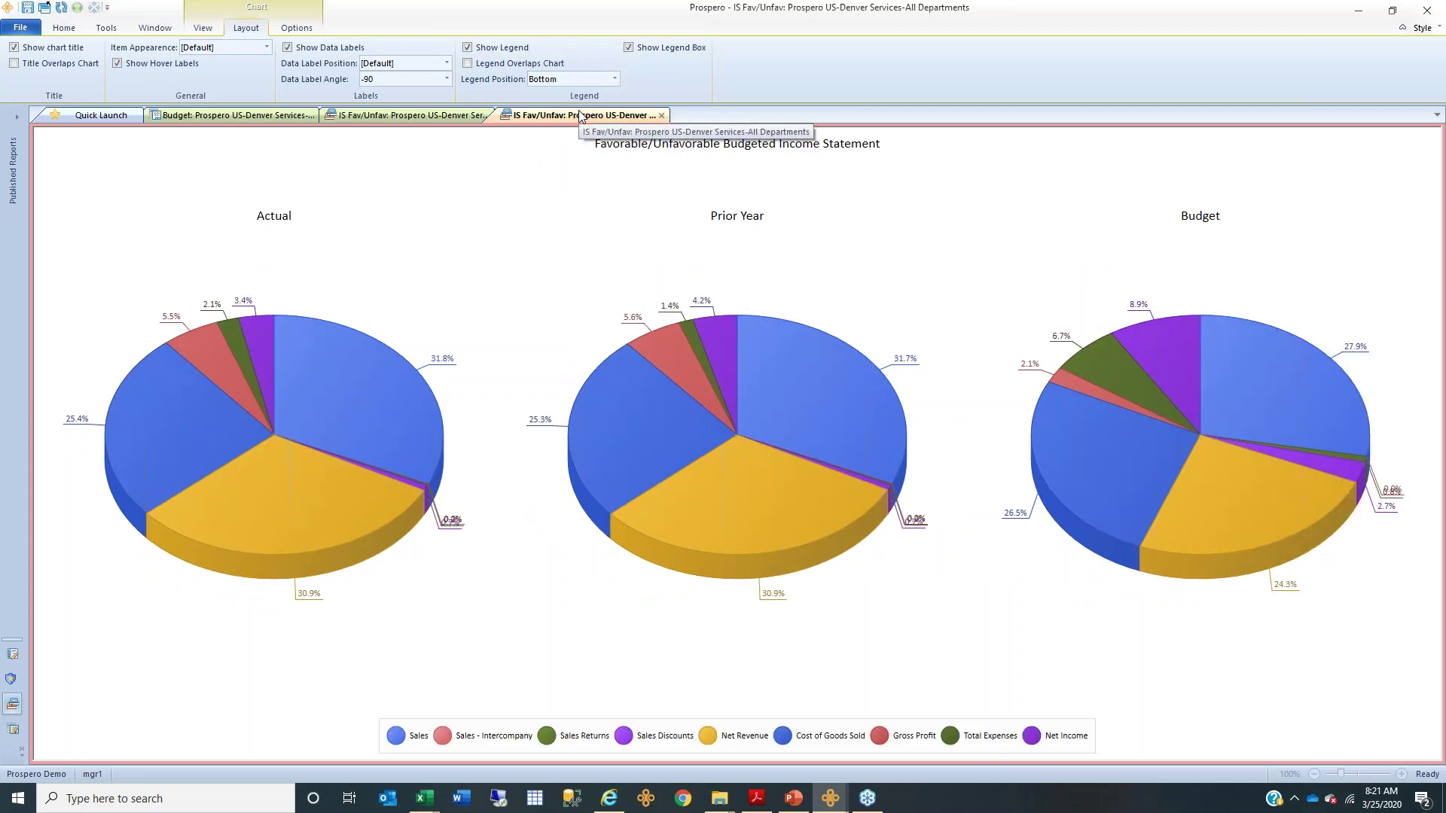
# - Group the pie charts' small slices and set the group threshold to 6%
pyautogui.click(296, 28)
pyautogui.moveTo(328, 382)
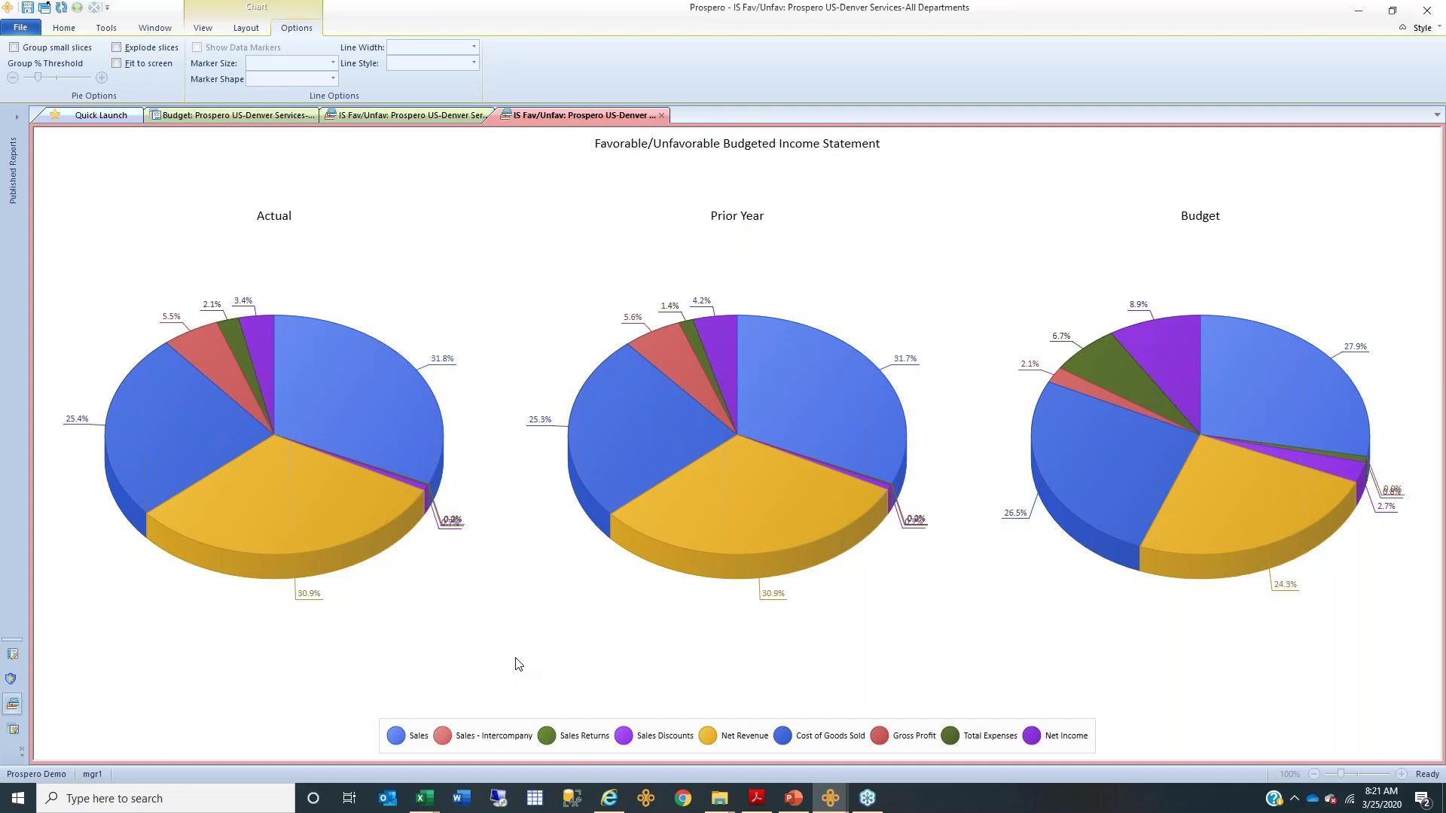
pyautogui.moveTo(241, 340)
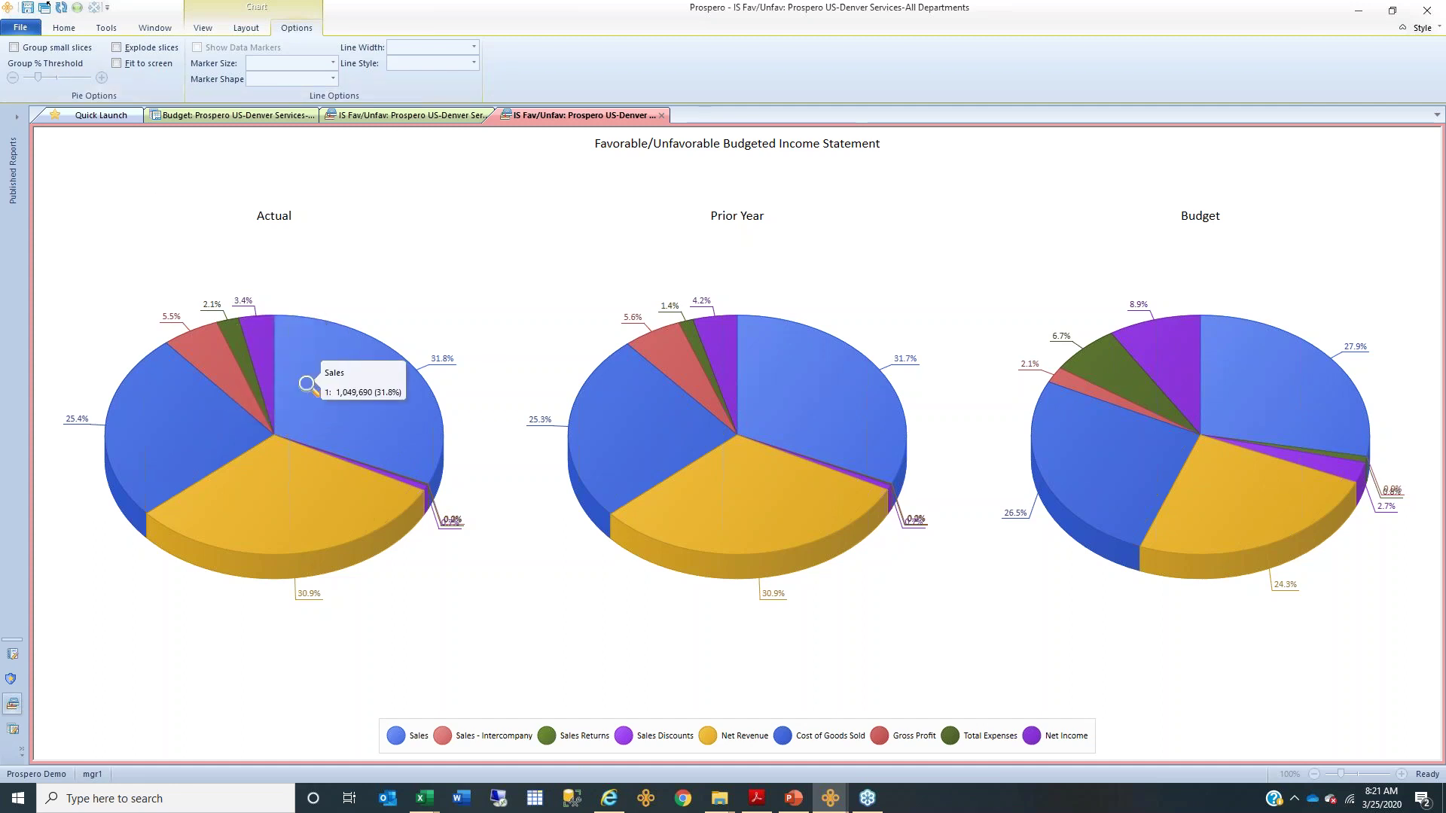
pyautogui.click(15, 48)
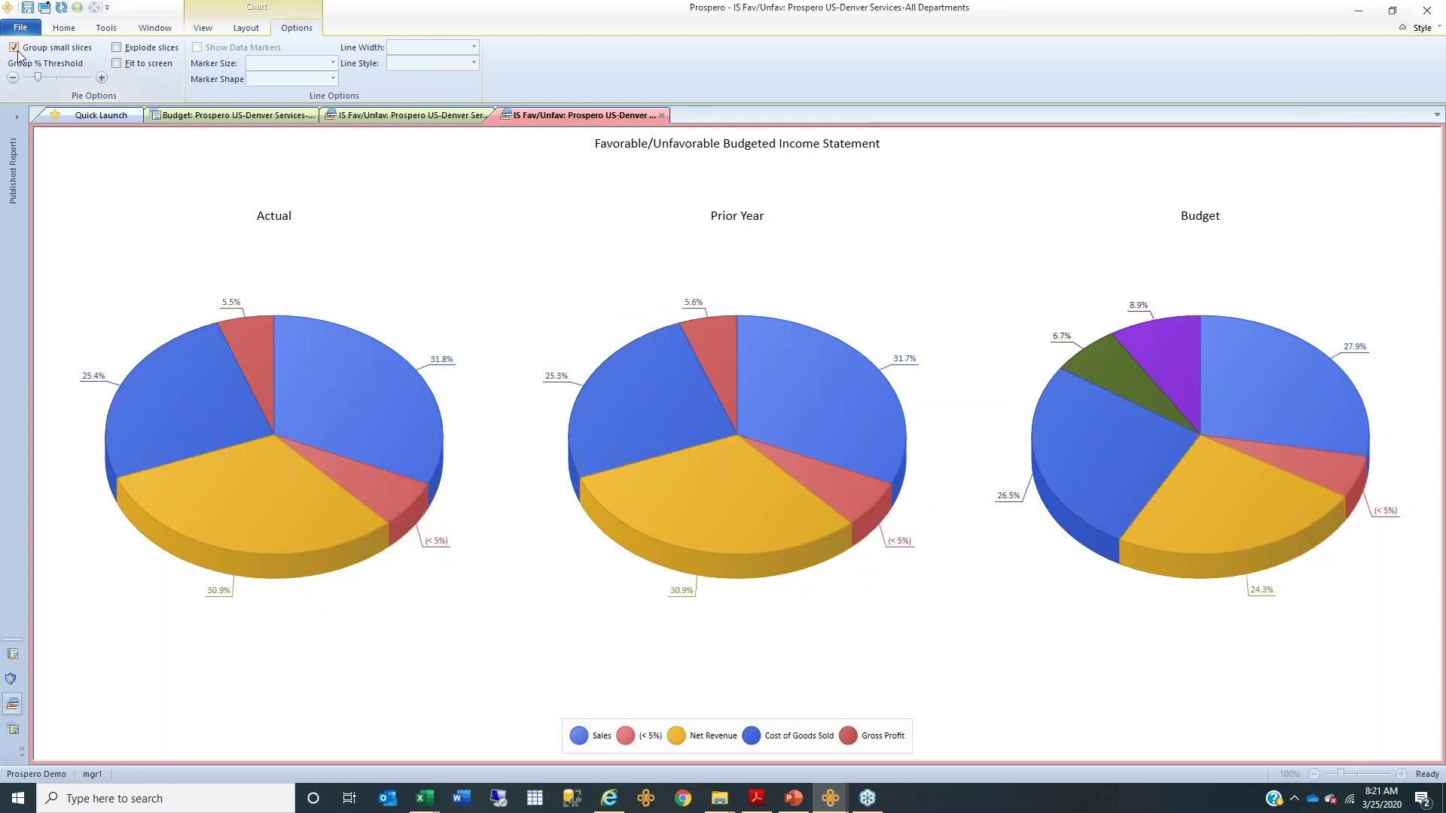
pyautogui.moveTo(40, 77); pyautogui.dragTo(45, 78)
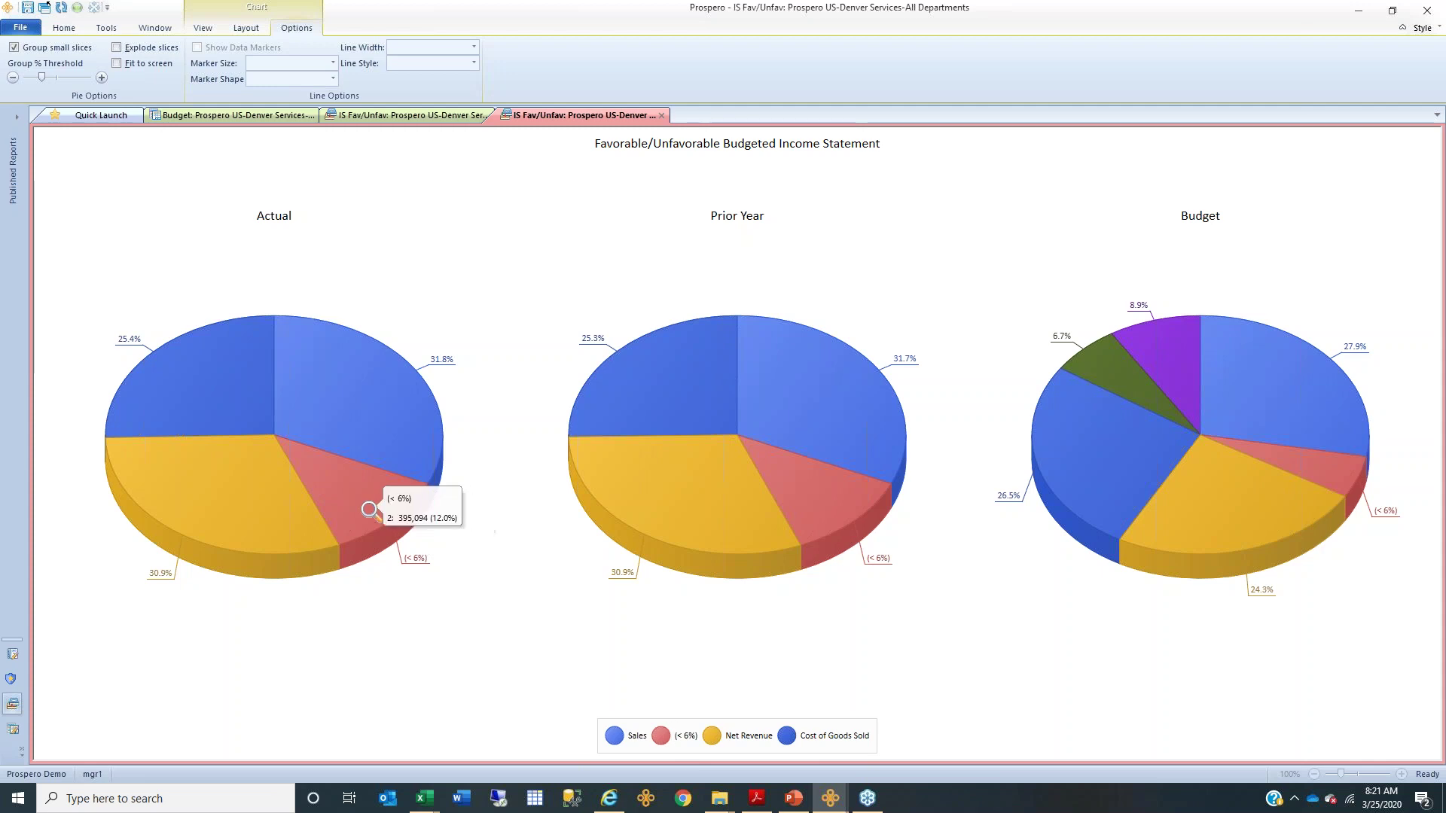
pyautogui.click(54, 78)
pyautogui.moveTo(54, 79); pyautogui.dragTo(44, 77)
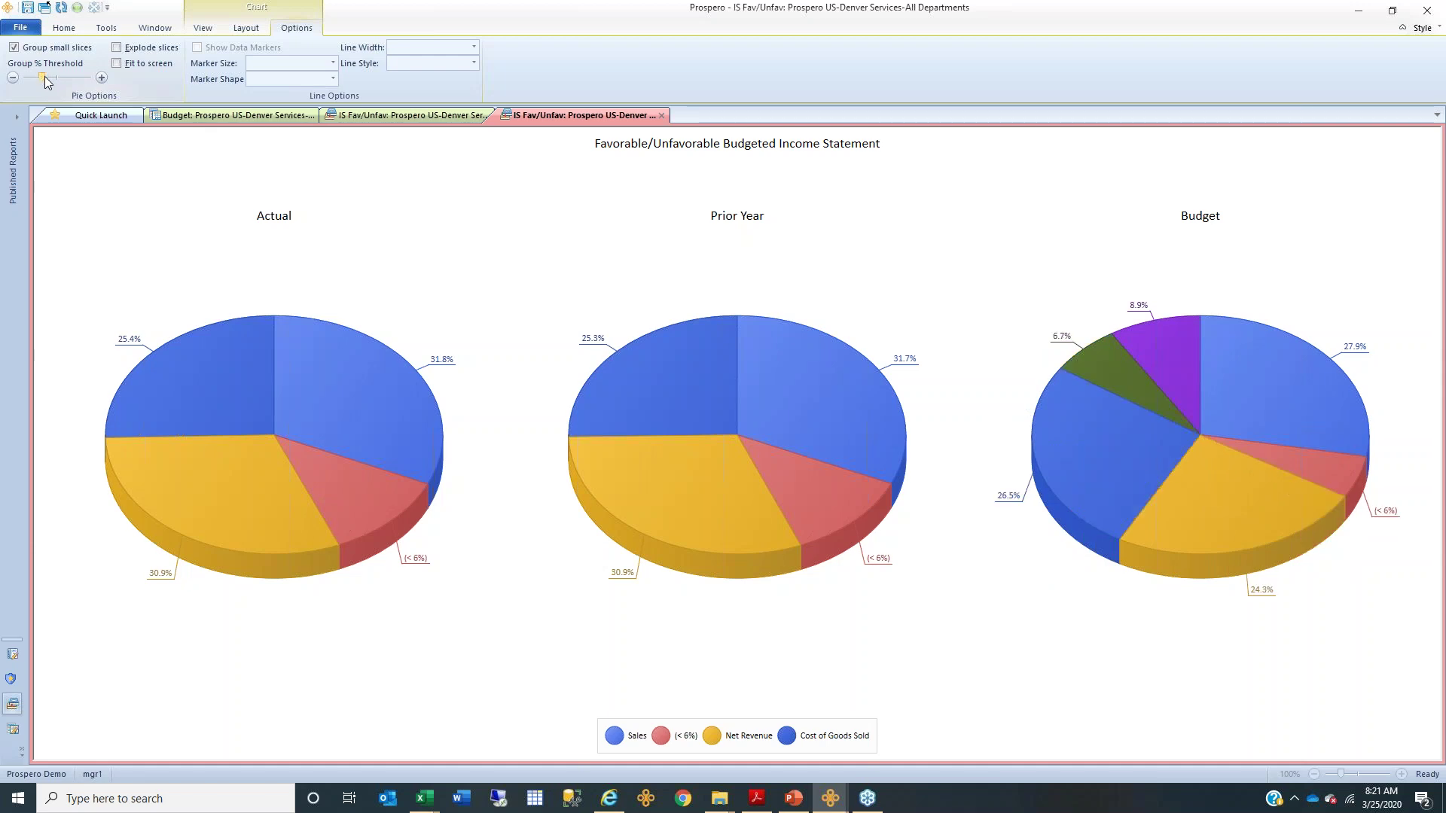
# - Drill down into the Actual pie's Cost of Goods Sold slice and show the resulting chart in report view
pyautogui.moveTo(242, 326)
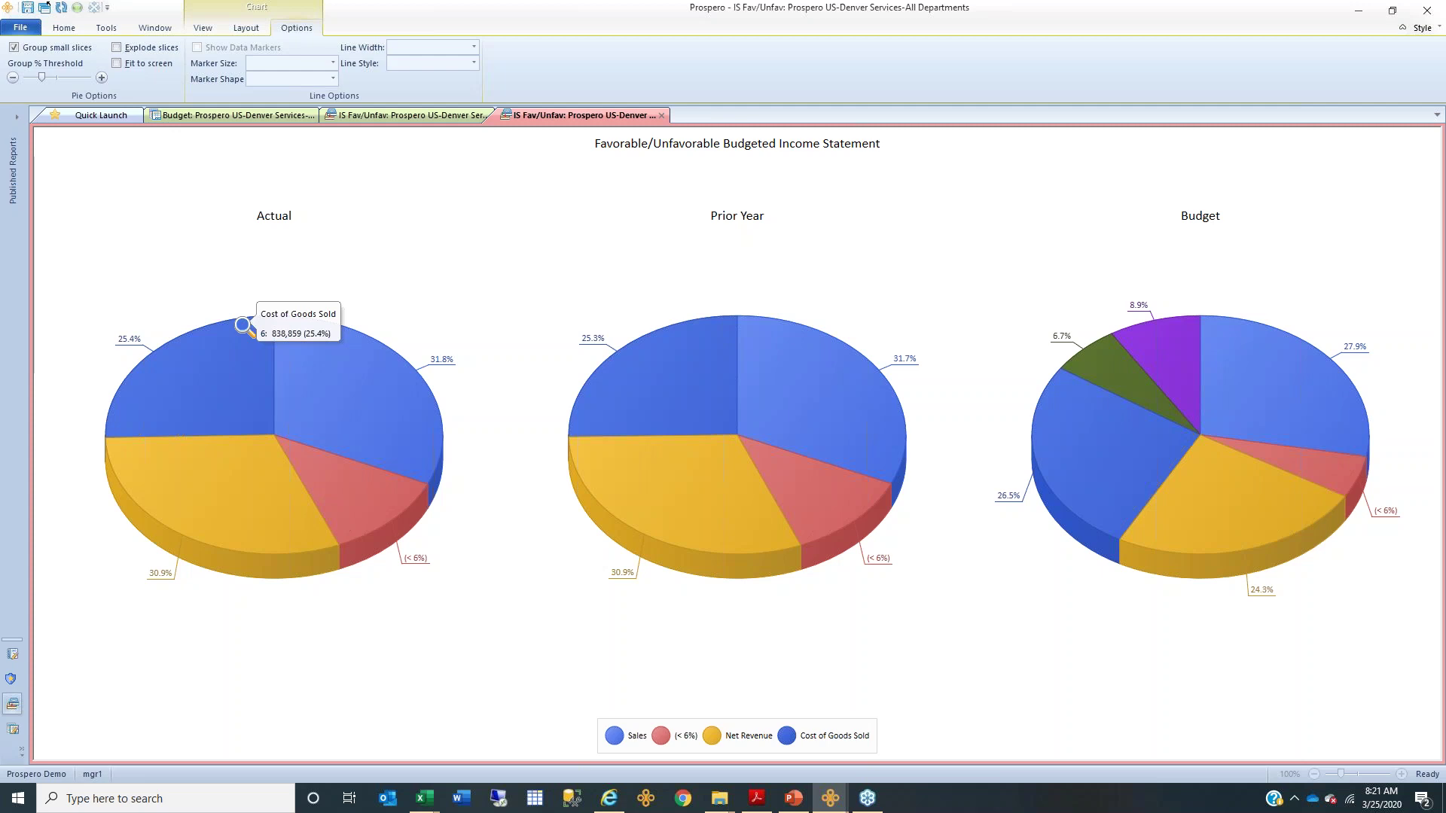
pyautogui.moveTo(202, 464)
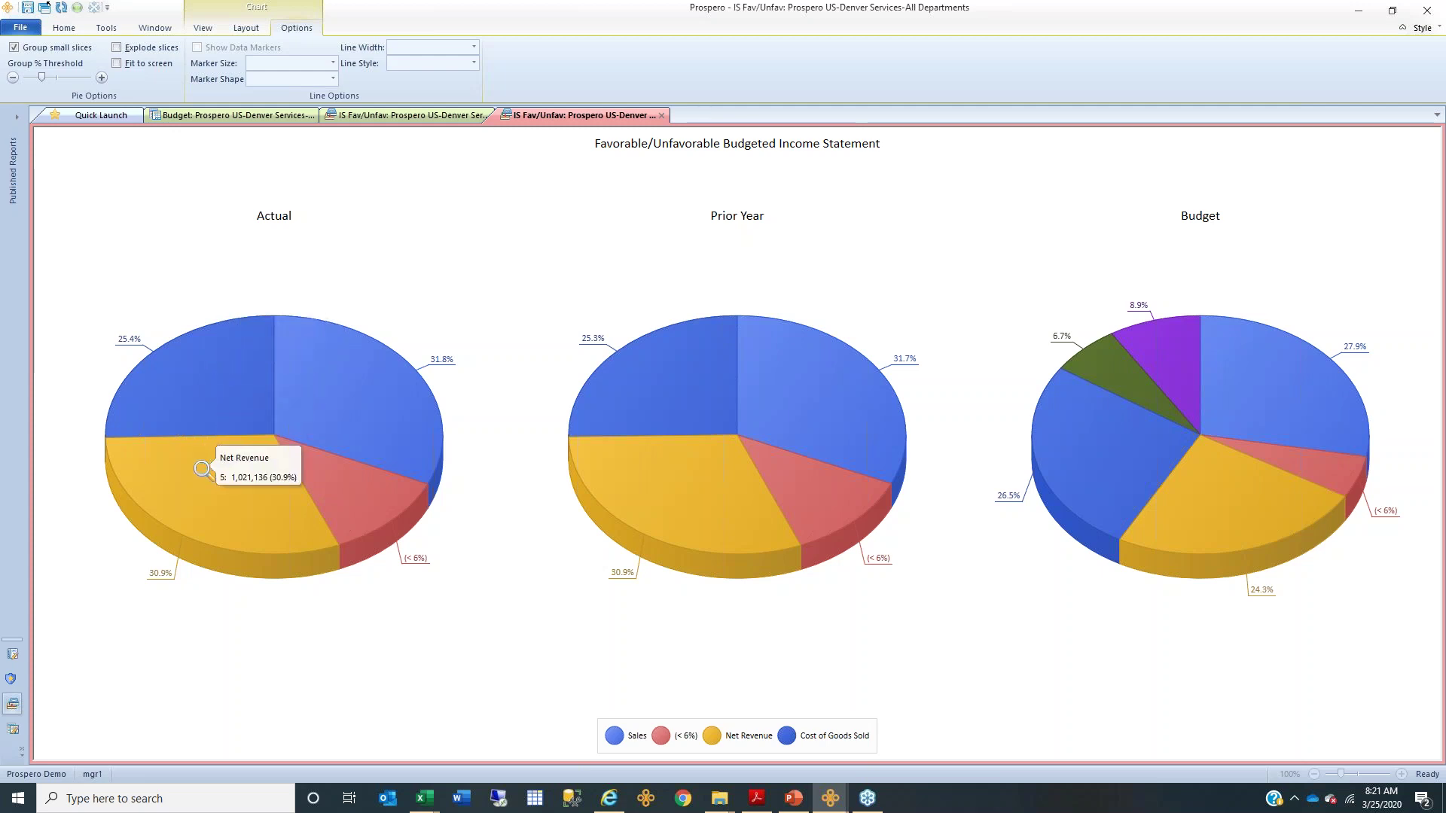
pyautogui.moveTo(211, 396)
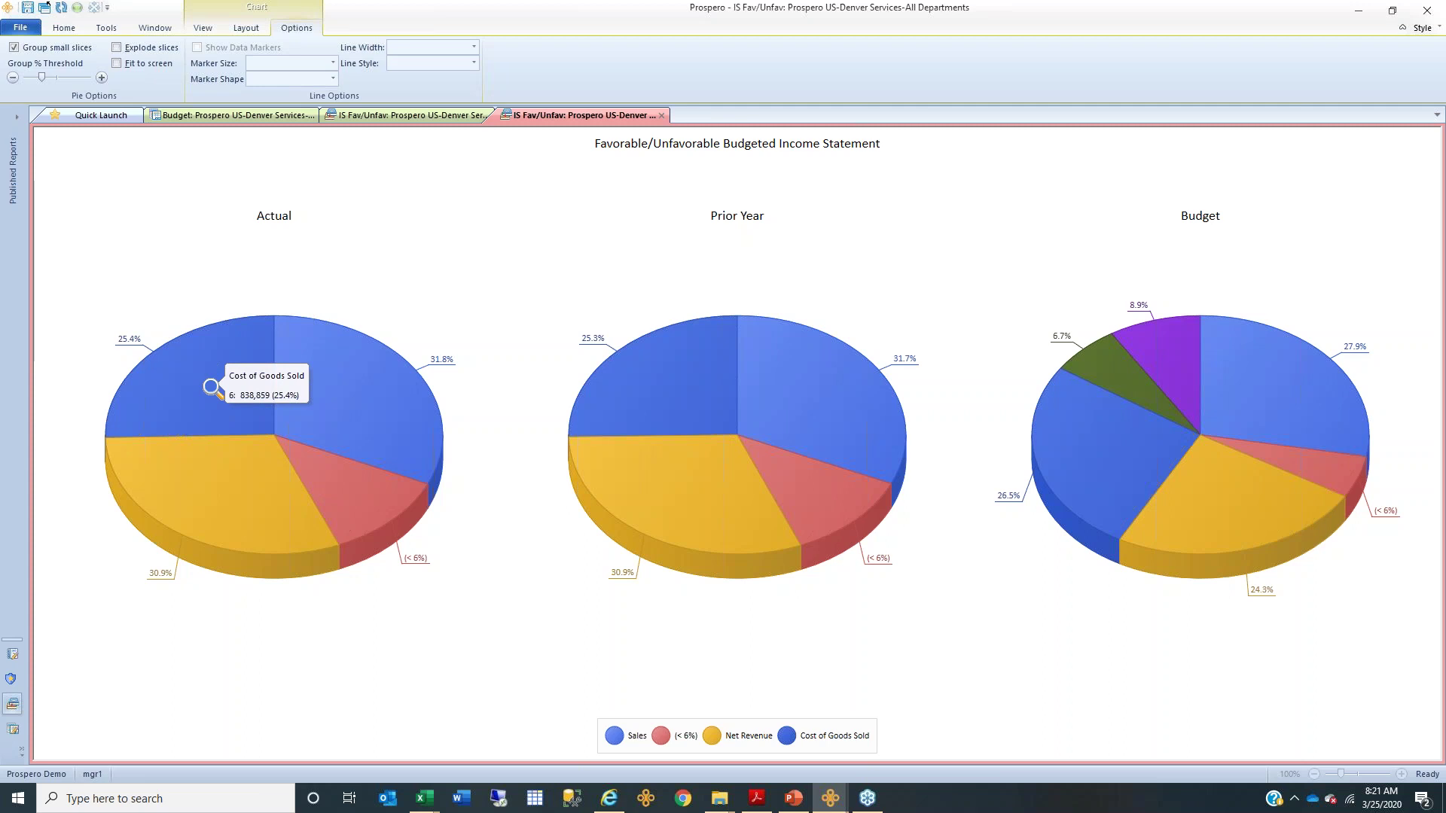
pyautogui.doubleClick(212, 388)
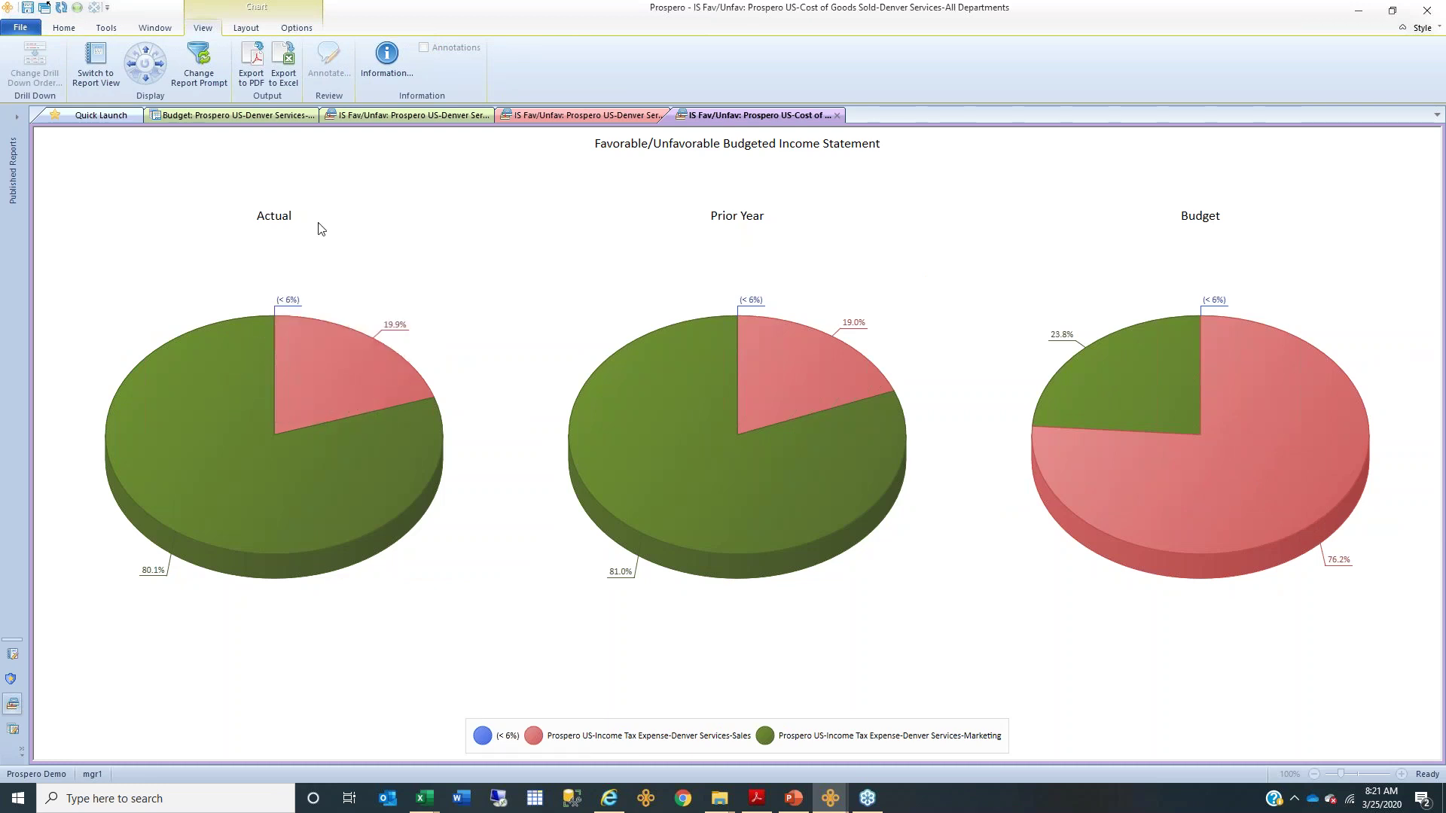
pyautogui.click(94, 73)
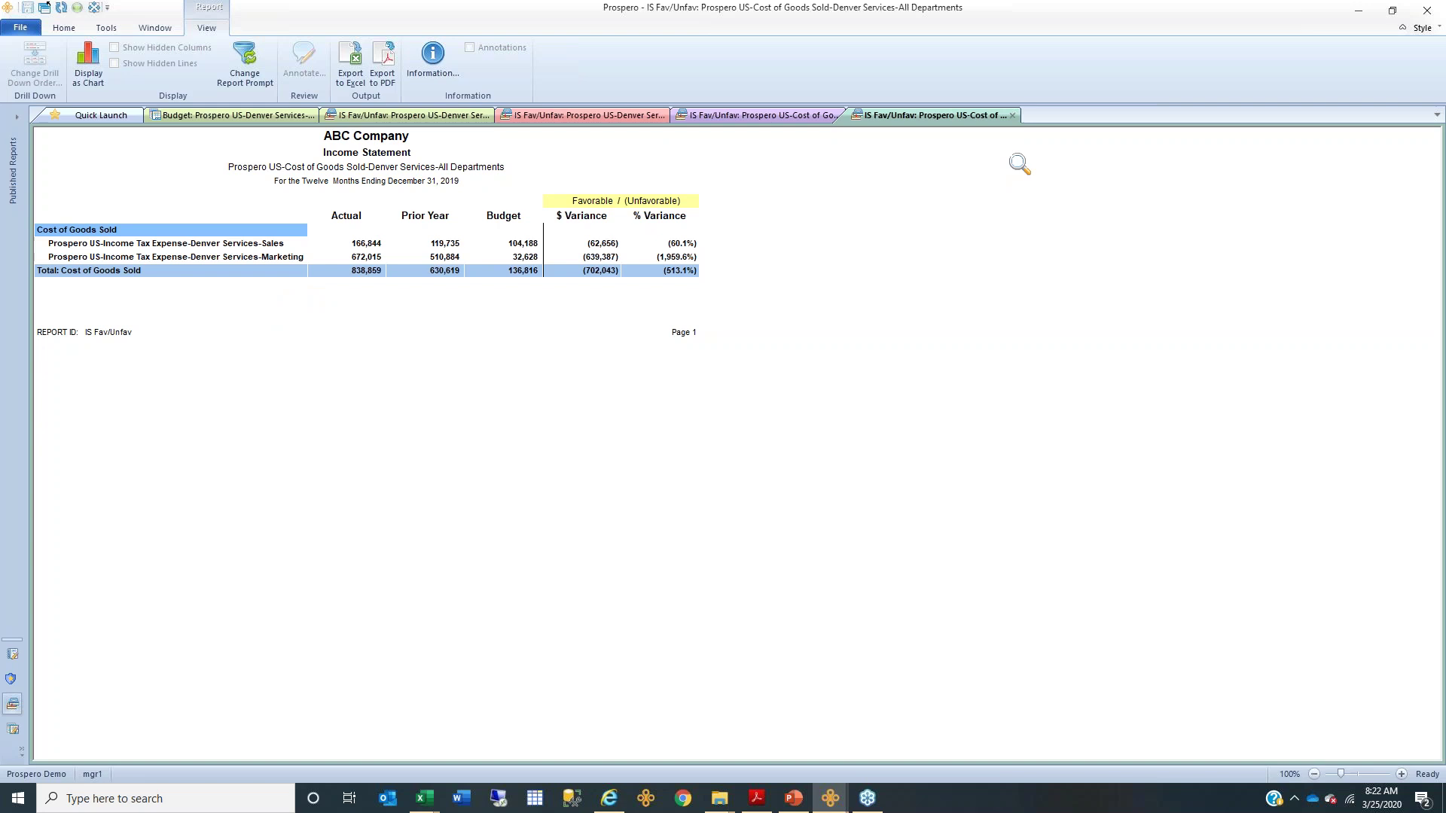
# - Close the Cost of Goods Sold report and chart along with the income statement chart
pyautogui.click(1013, 115)
pyautogui.click(838, 115)
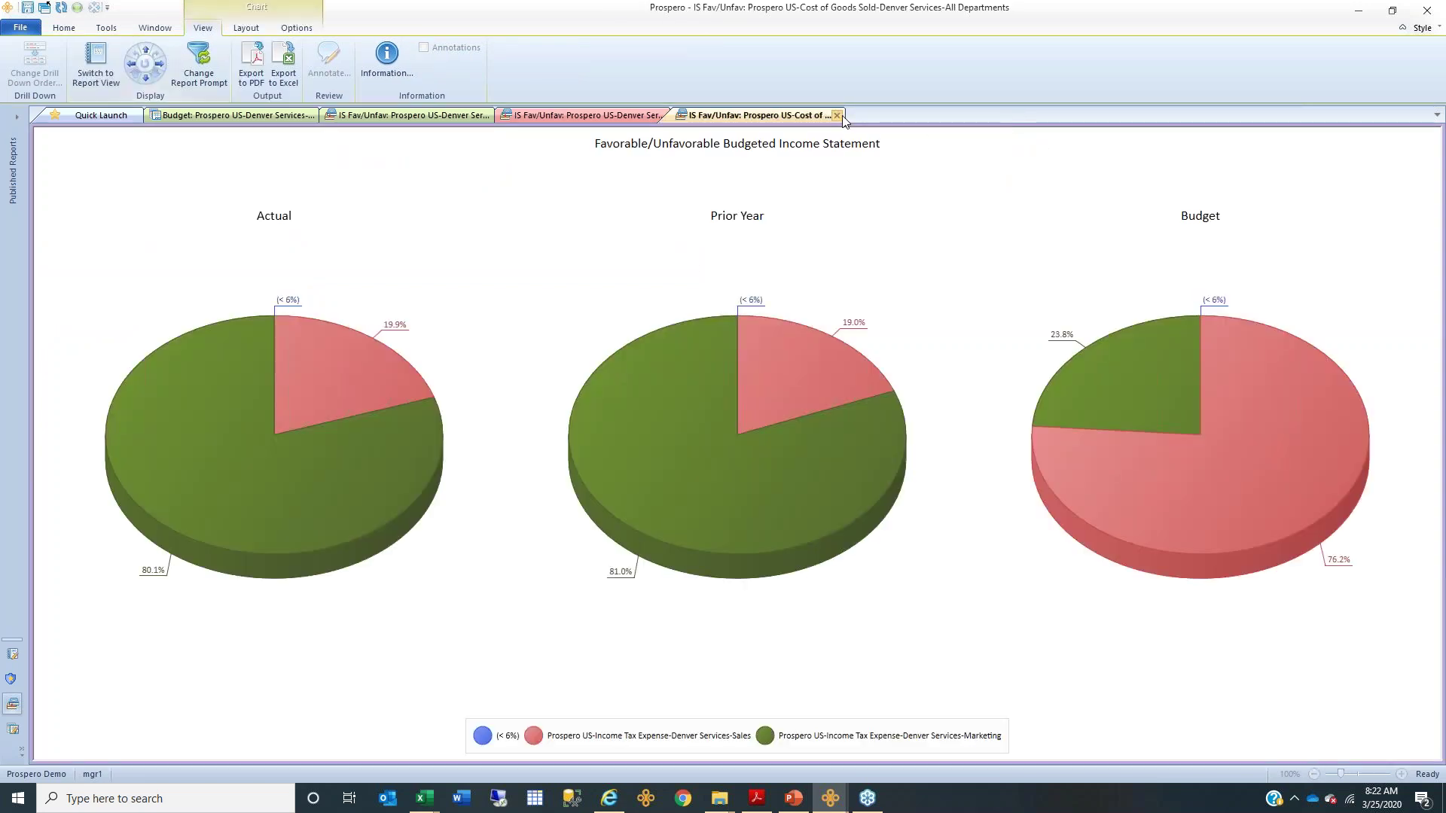
pyautogui.click(662, 115)
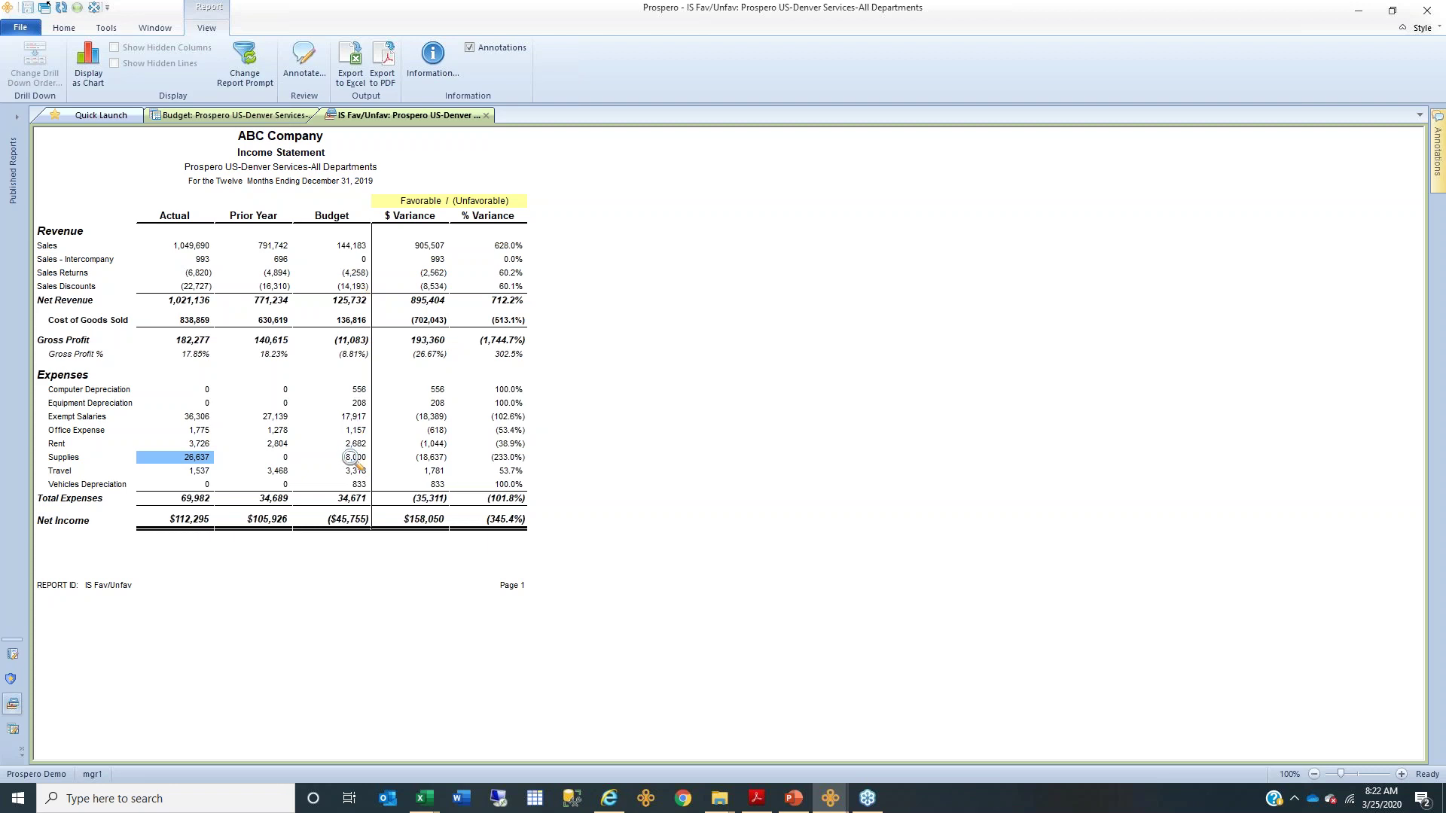
# - Add the IS Fav/Unfav Graph report as a new item on the Quick Launch screen
pyautogui.click(70, 119)
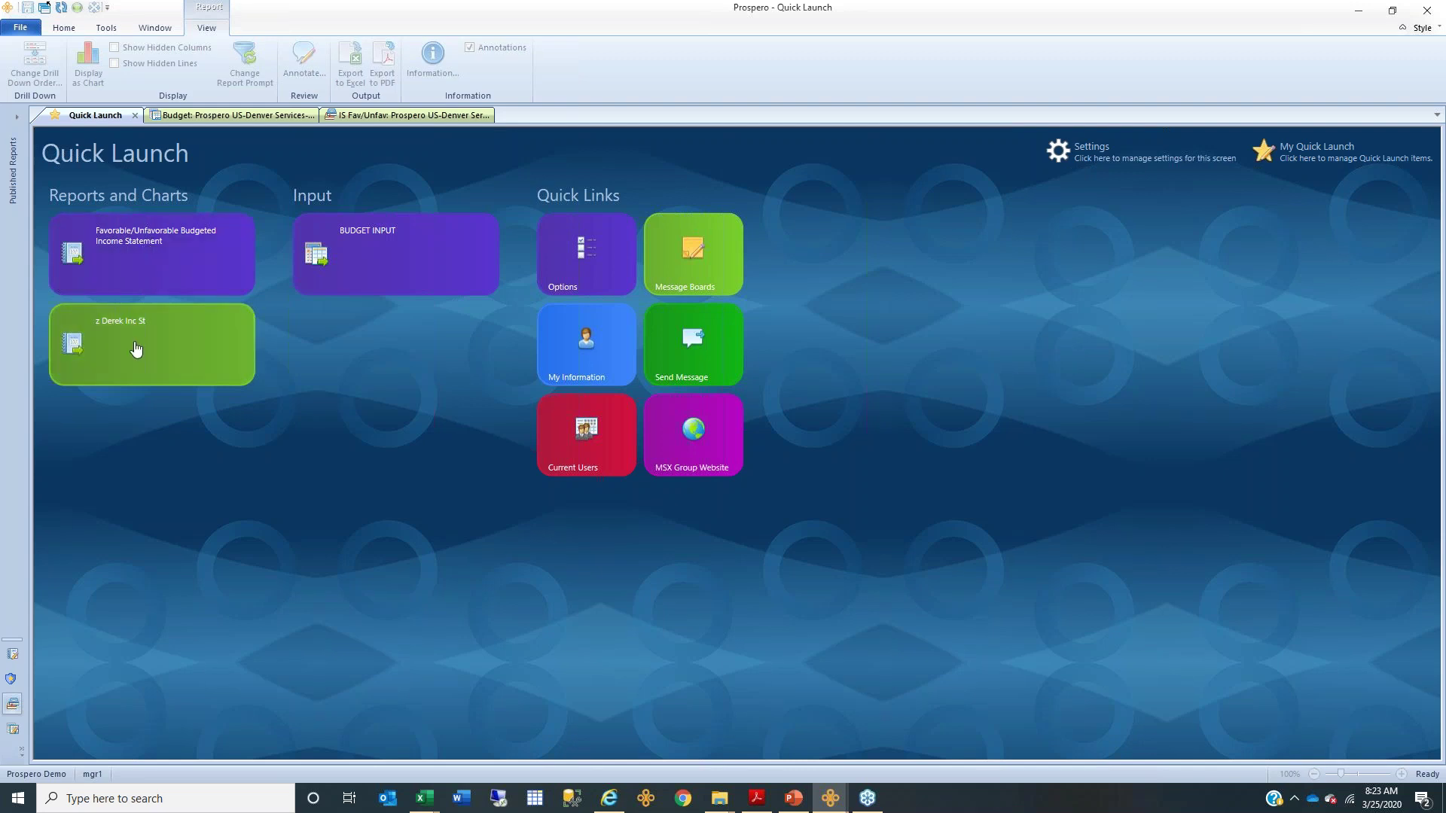
pyautogui.click(1325, 160)
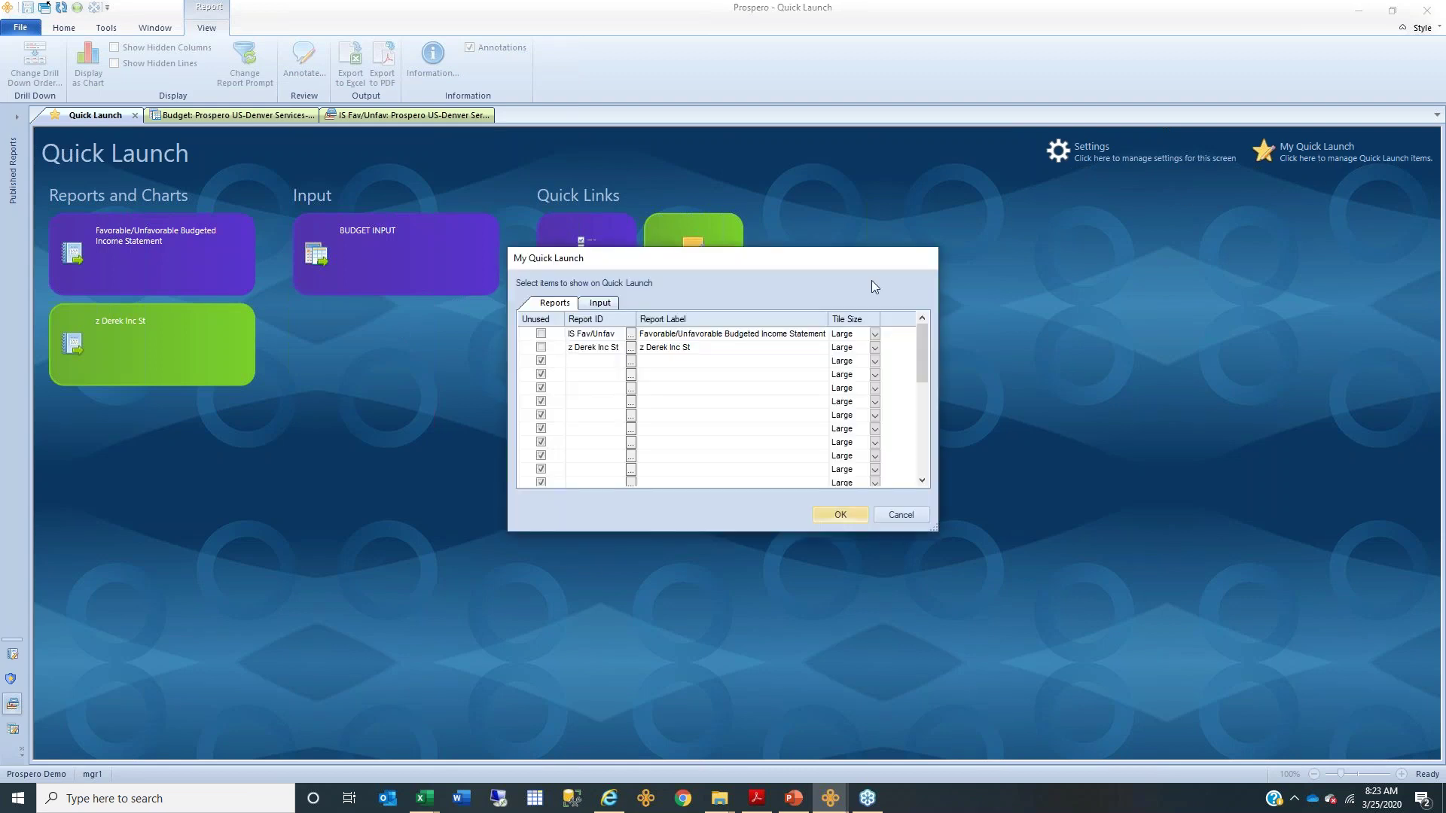
pyautogui.click(542, 362)
pyautogui.click(632, 364)
pyautogui.click(598, 477)
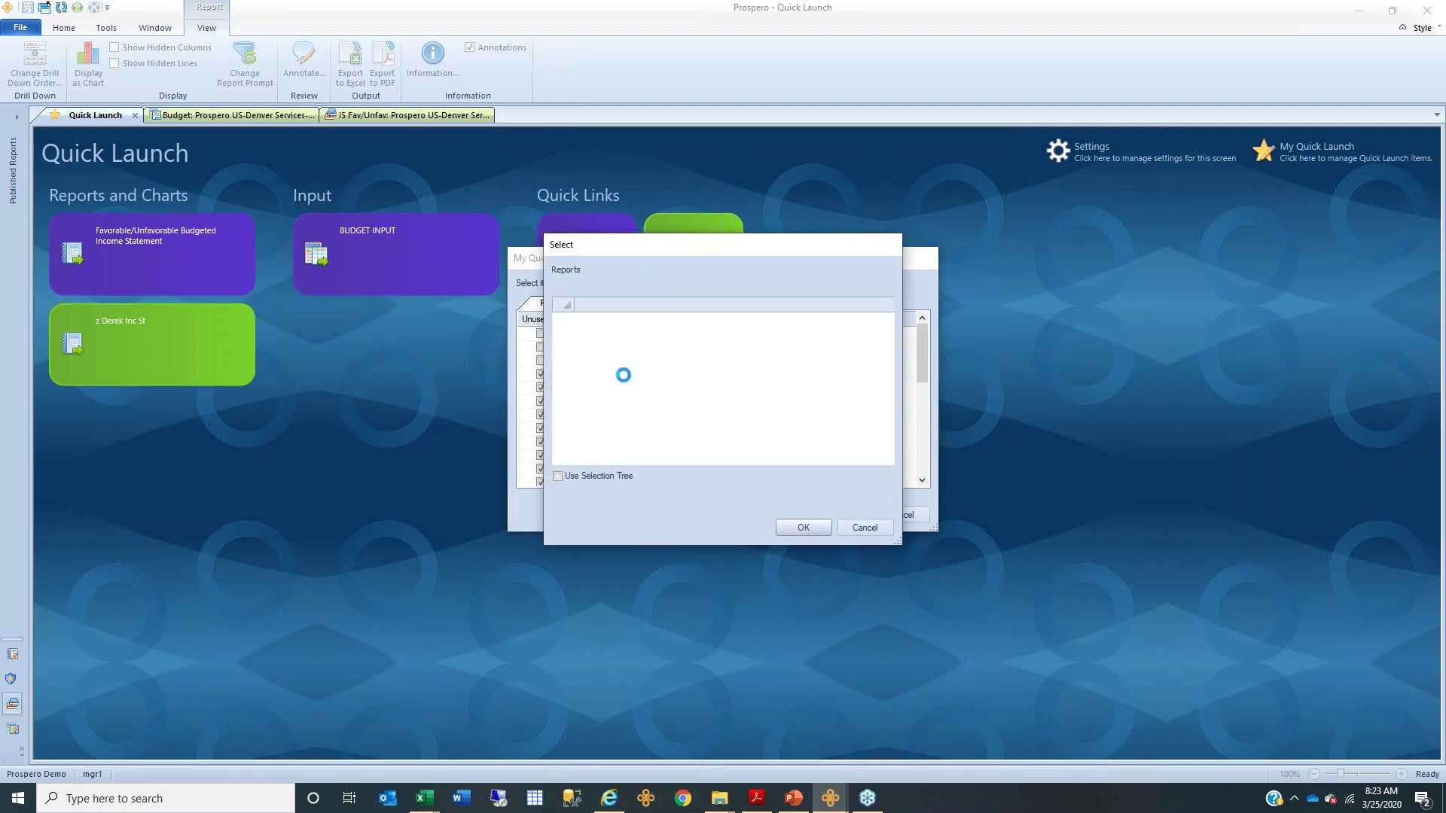
pyautogui.moveTo(643, 256); pyautogui.dragTo(722, 427)
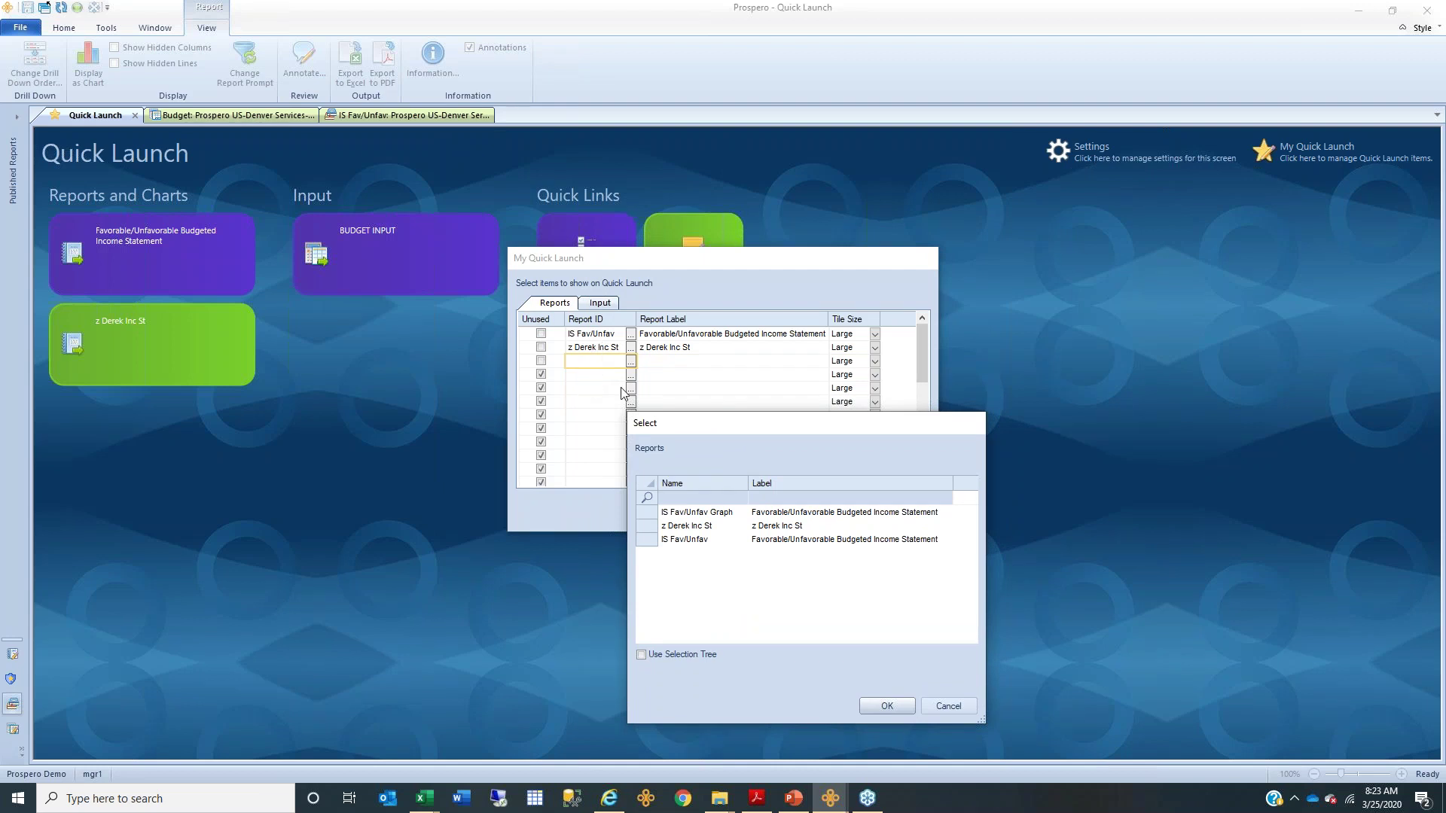
pyautogui.click(674, 500)
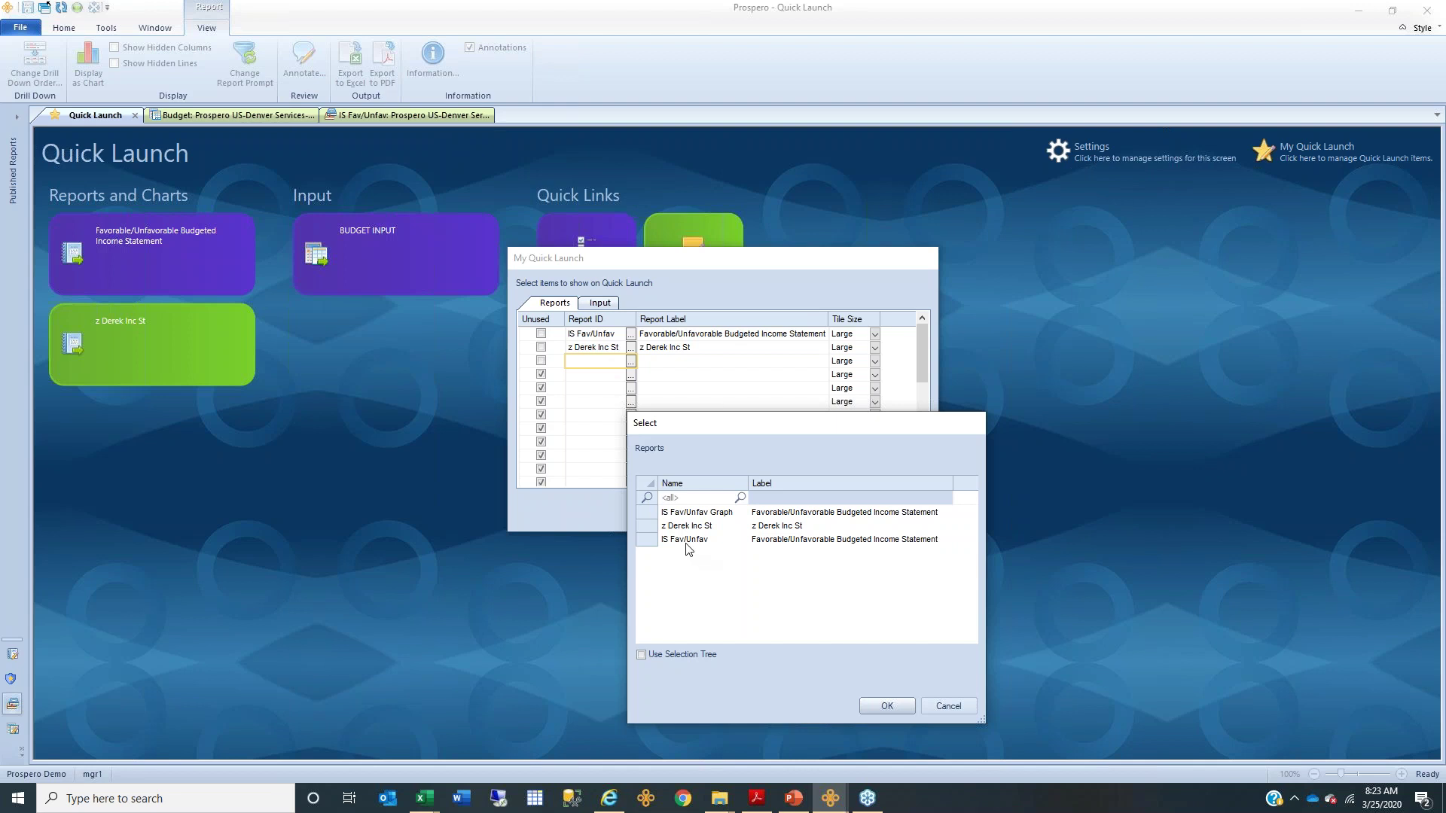
pyautogui.click(690, 516)
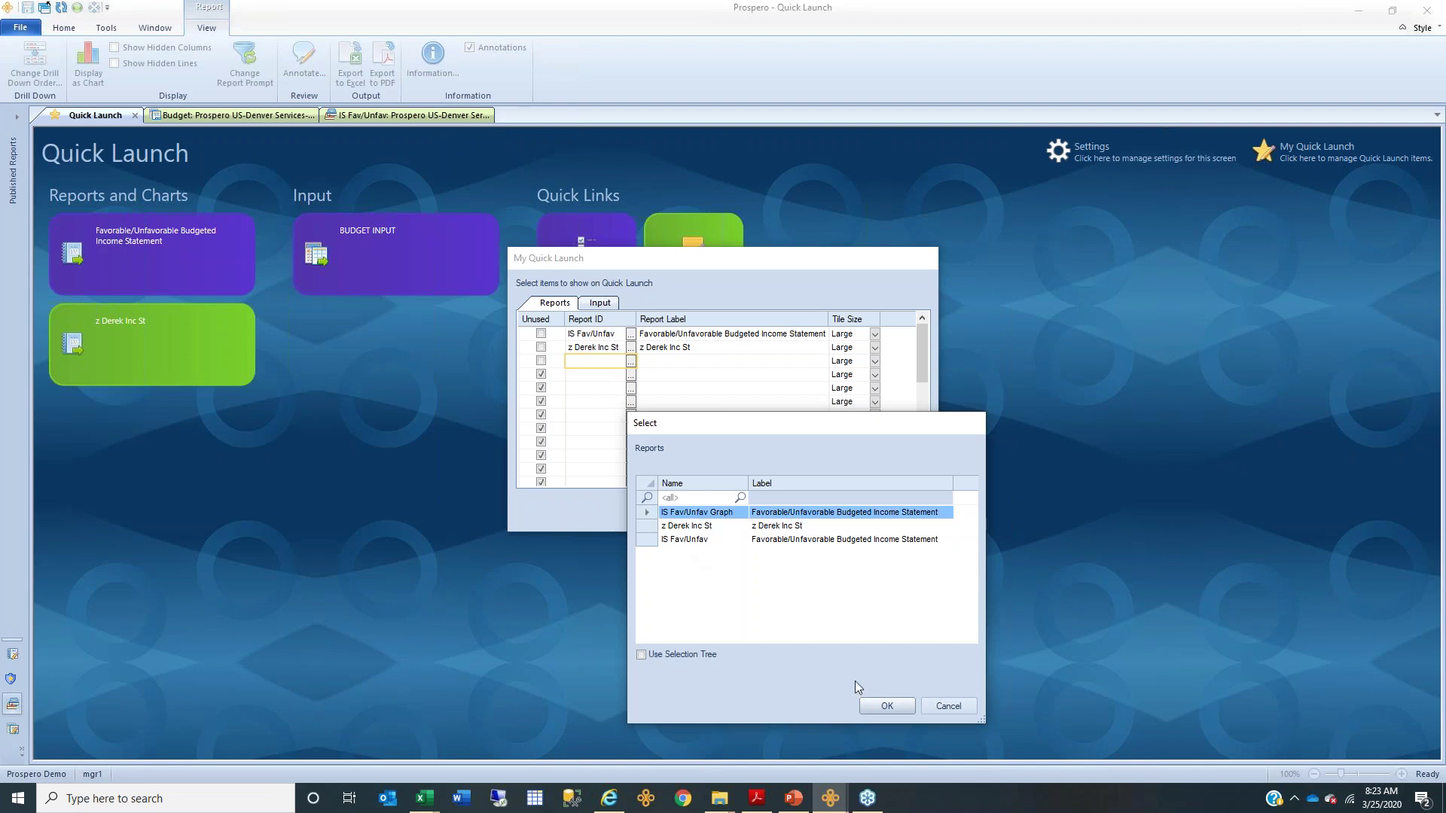
pyautogui.click(888, 707)
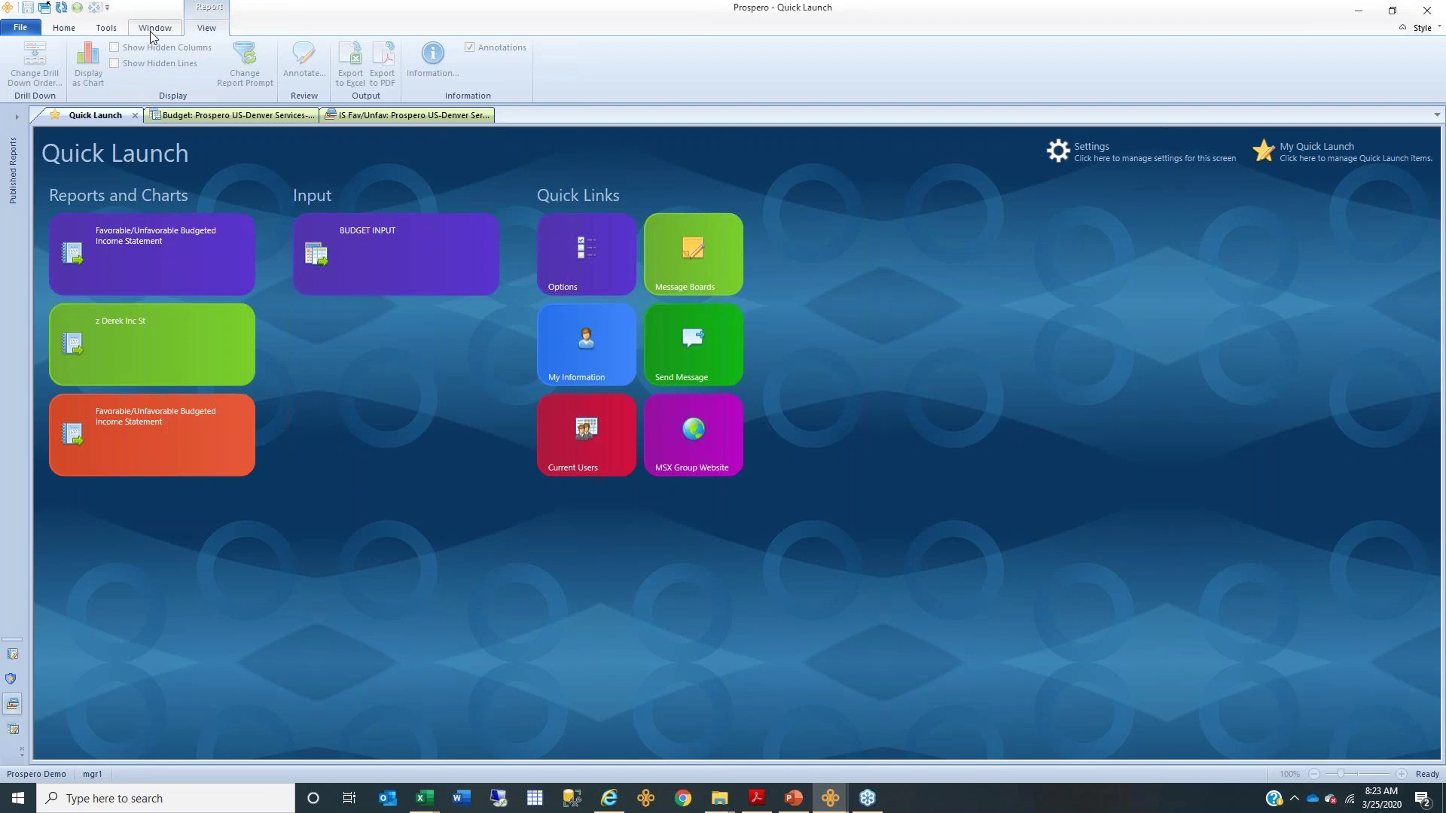
# - Set the Quick Launch layout to Vertical and accept the My Quick Launch report list
pyautogui.click(1166, 163)
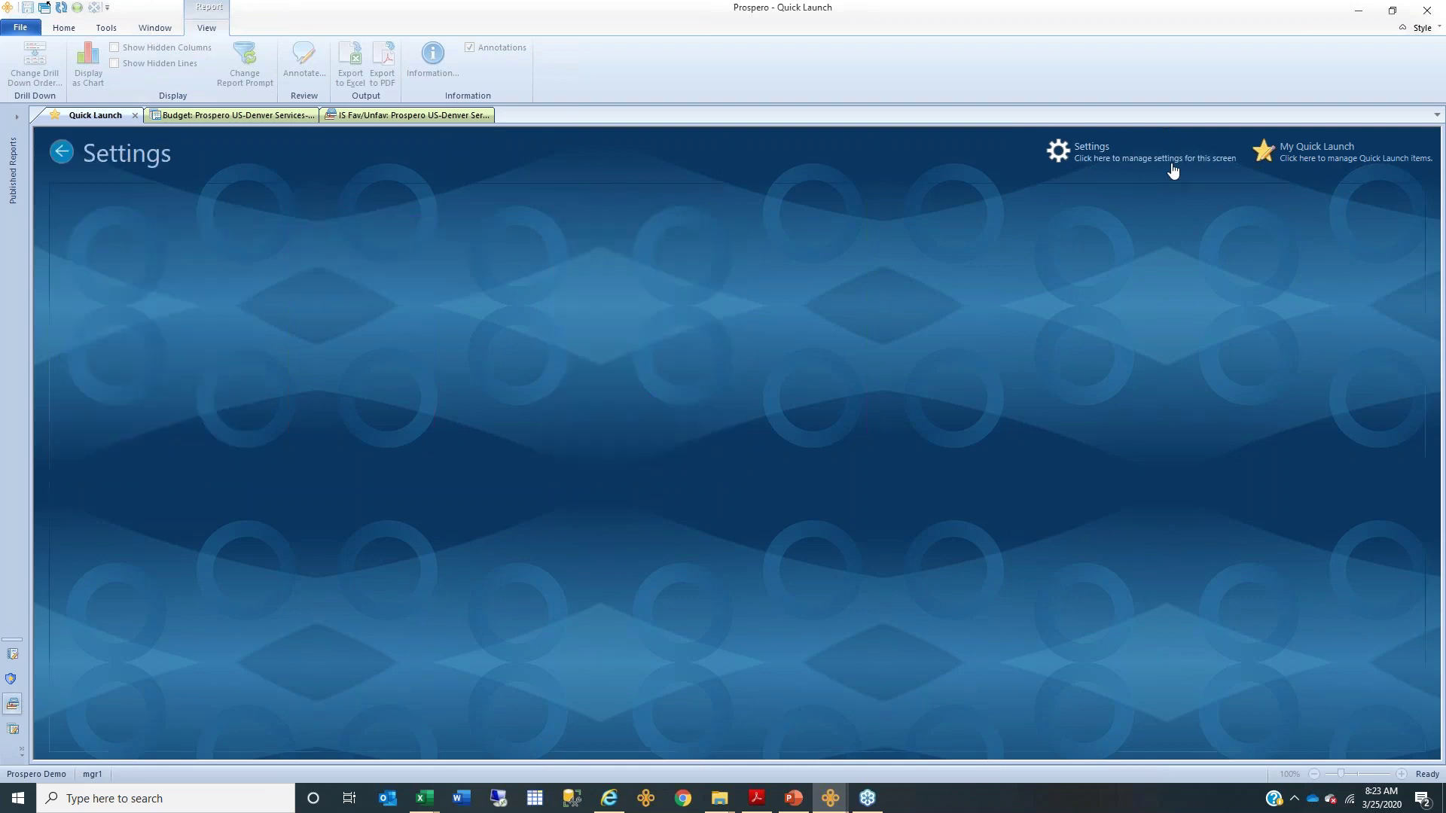
pyautogui.click(232, 209)
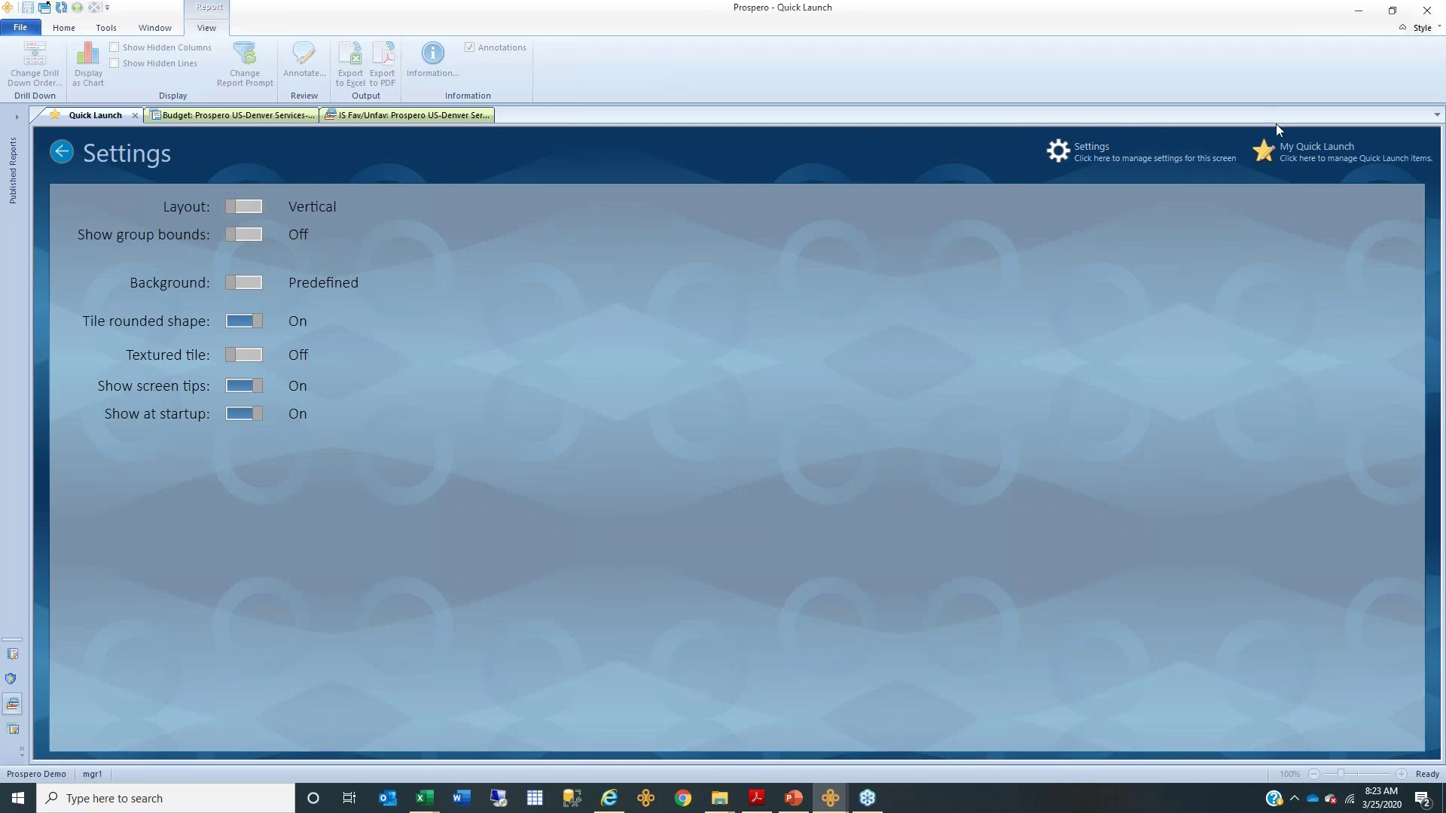
pyautogui.click(1290, 160)
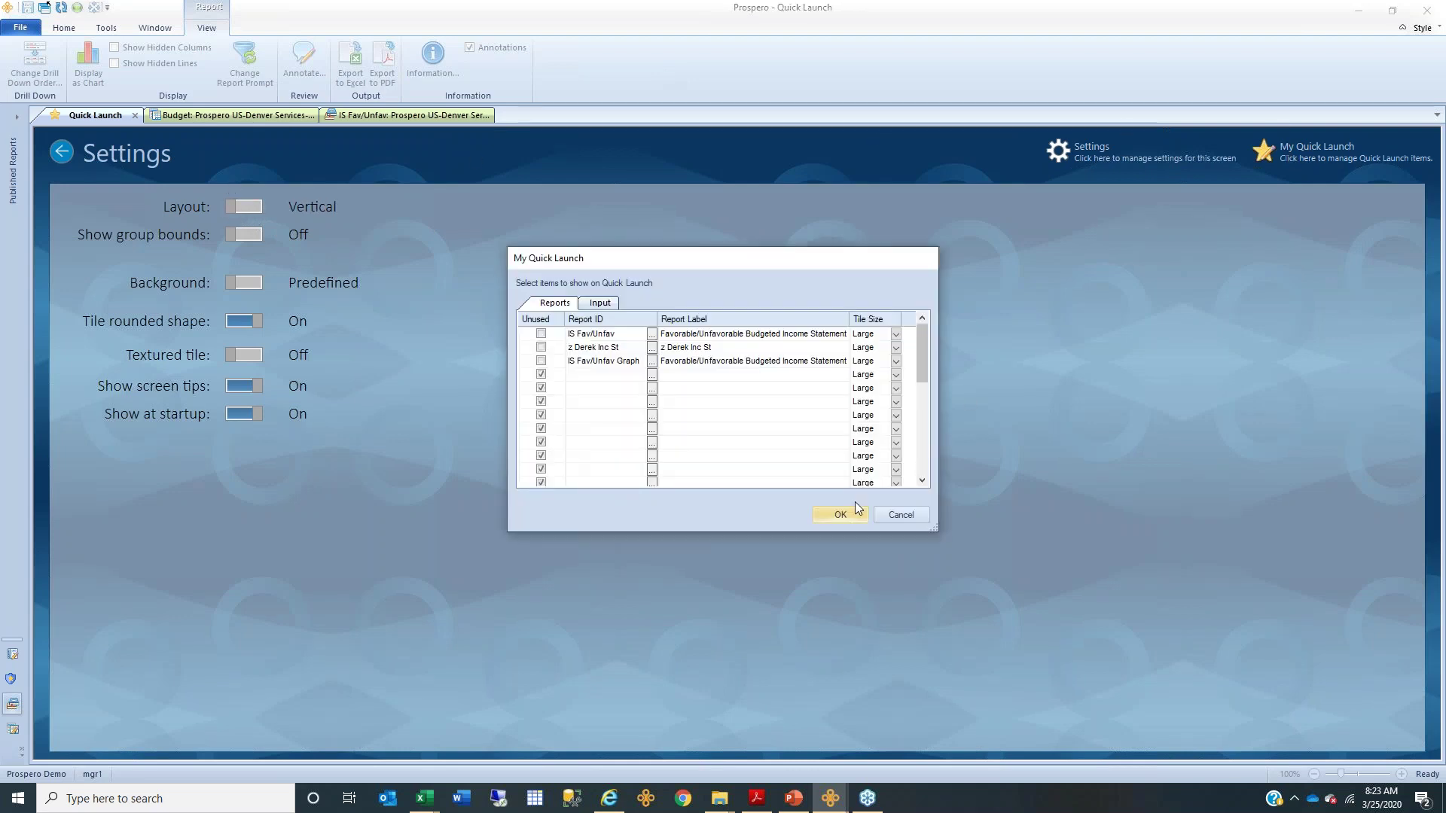
pyautogui.click(840, 515)
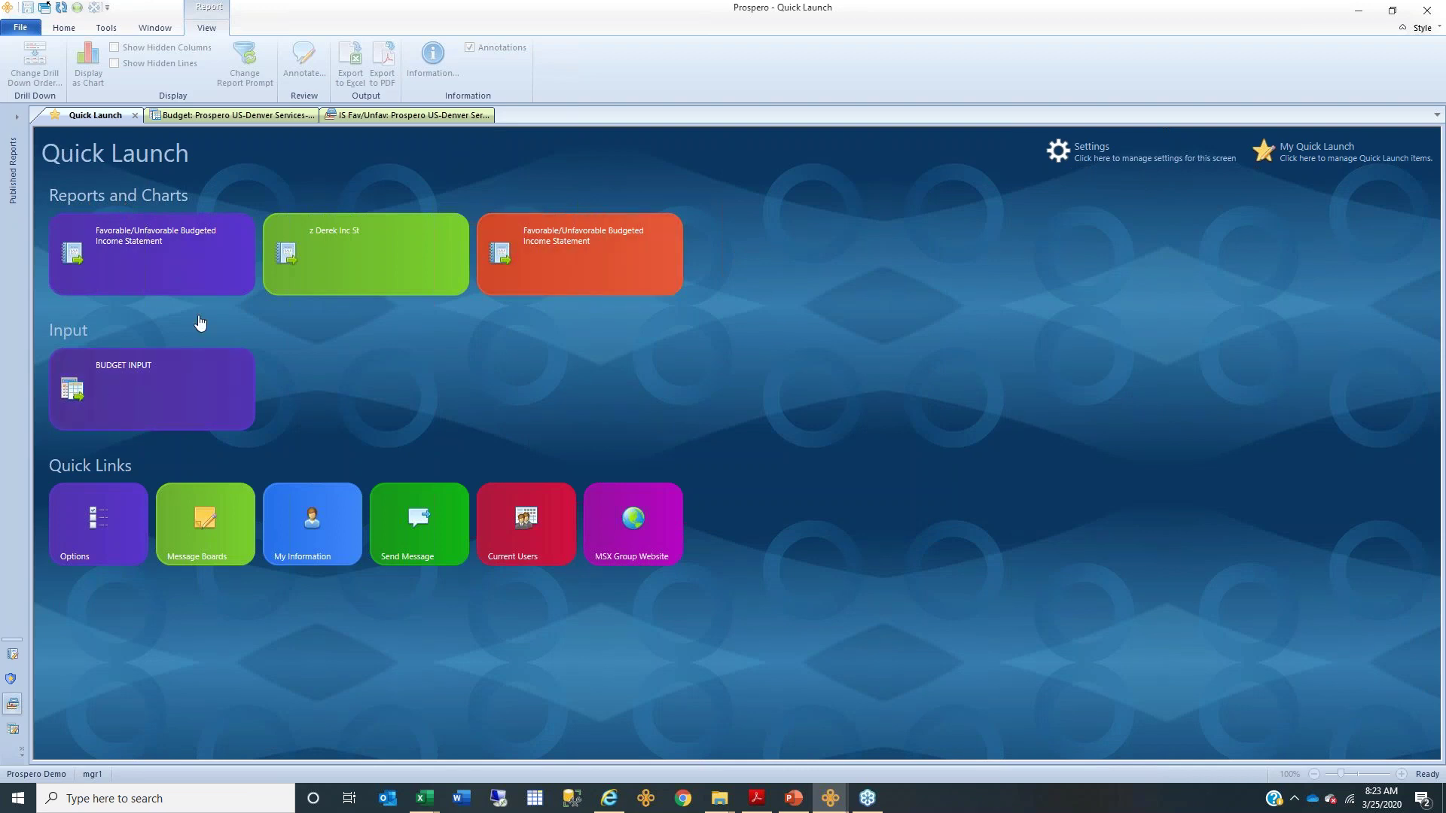
# - Display the favorable/unfavorable income statement as a chart and place it in a new vertical tab group beside the report
pyautogui.click(140, 30)
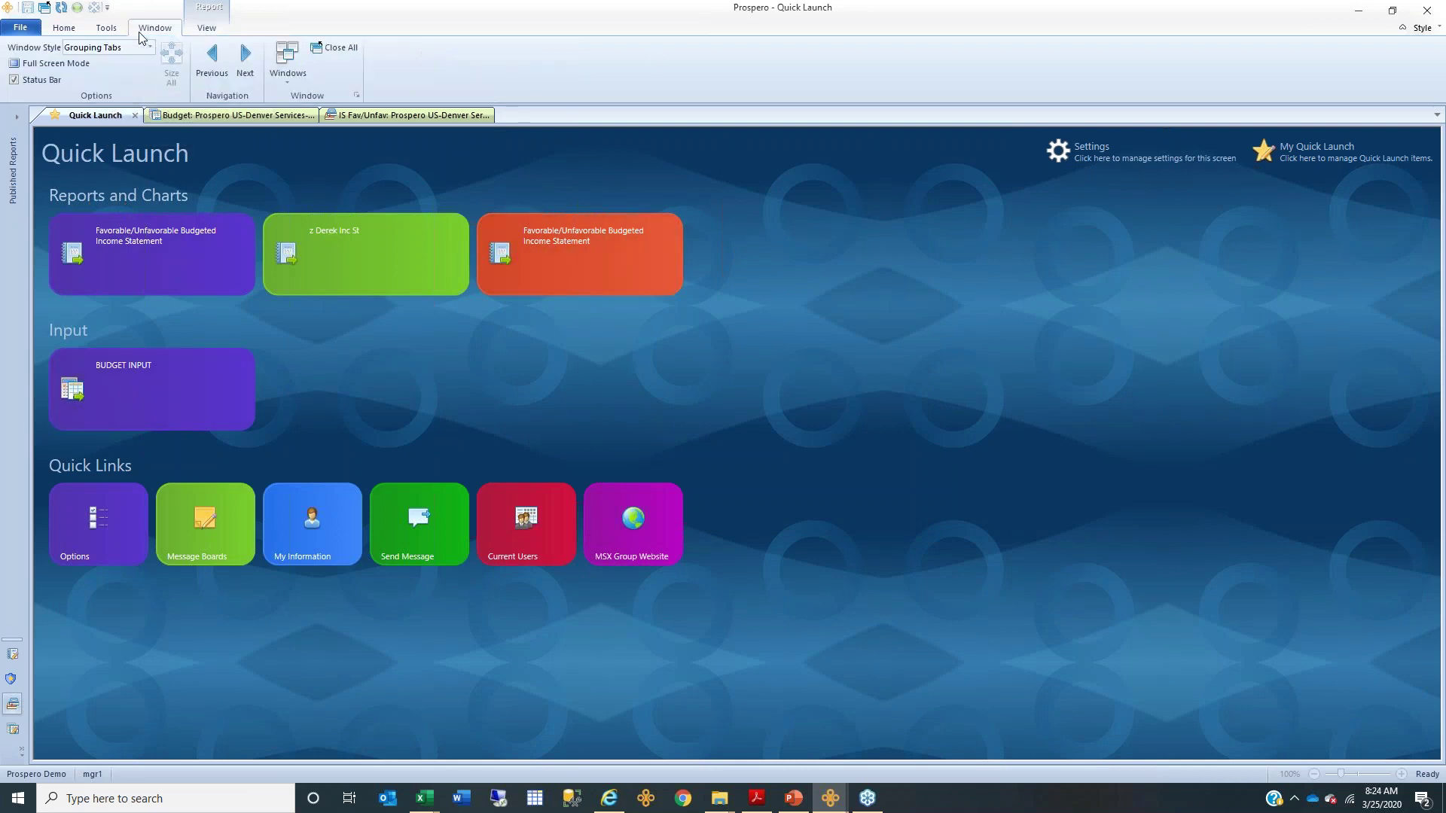
pyautogui.click(150, 48)
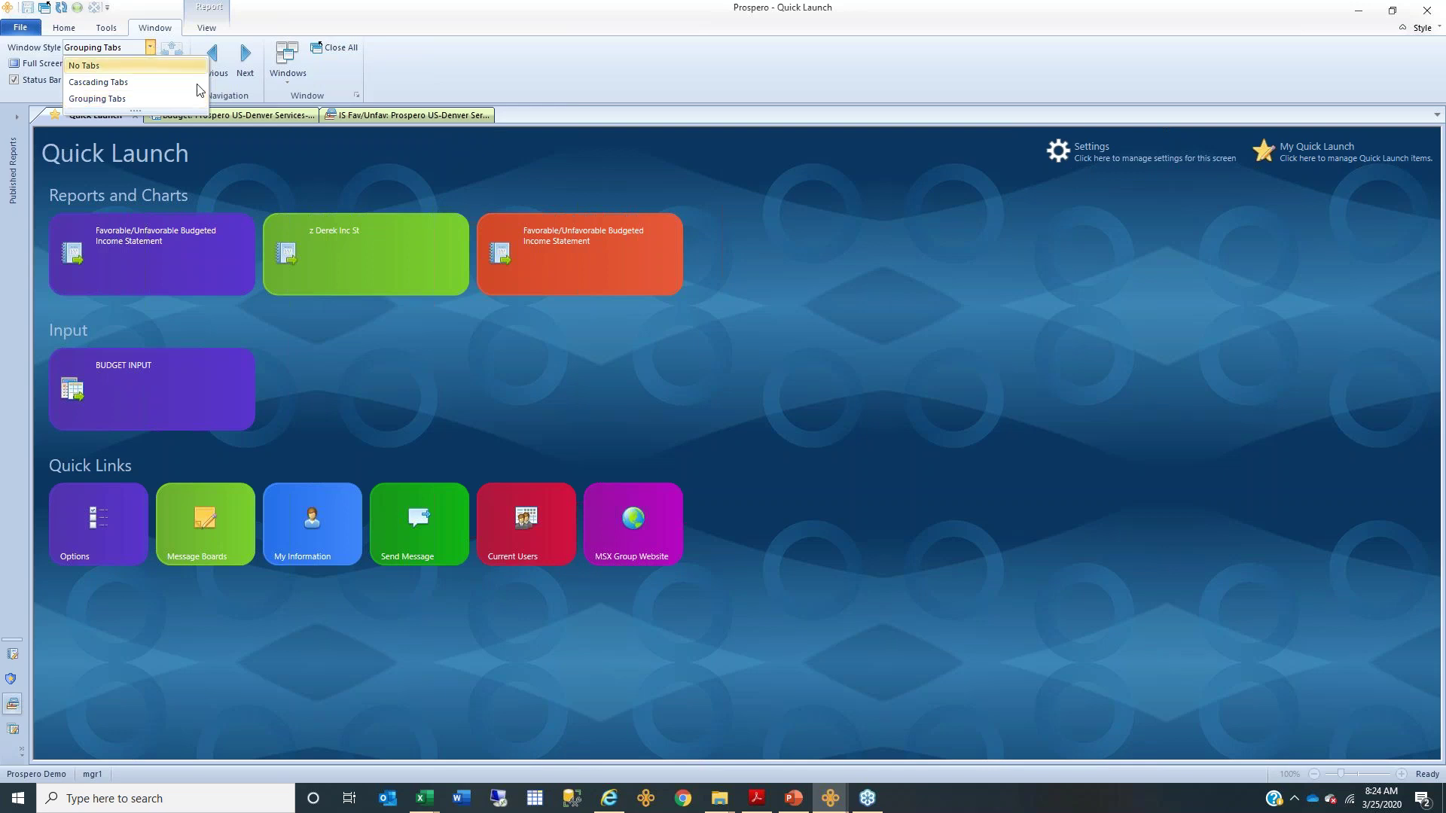
pyautogui.click(357, 114)
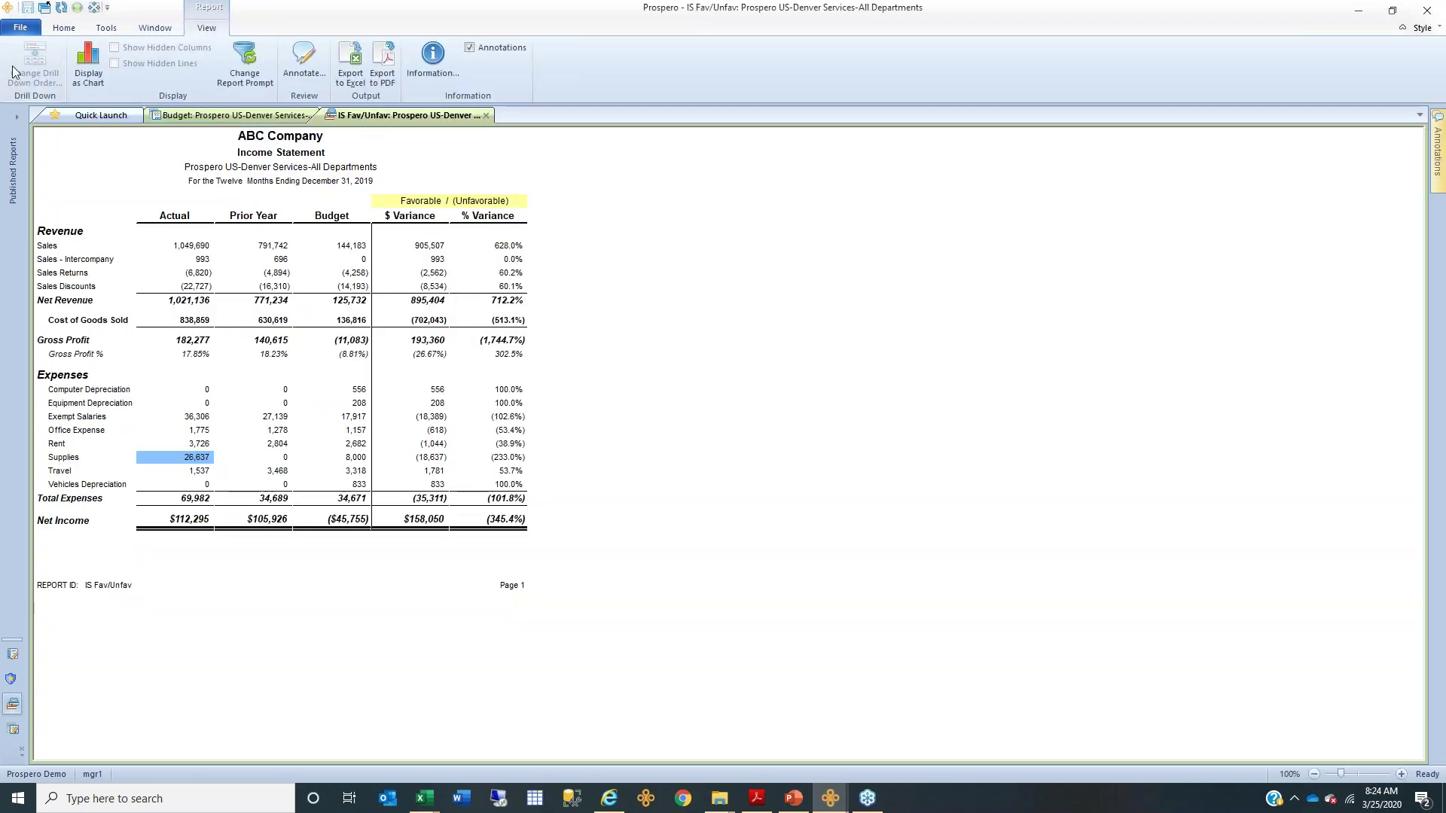
pyautogui.click(98, 65)
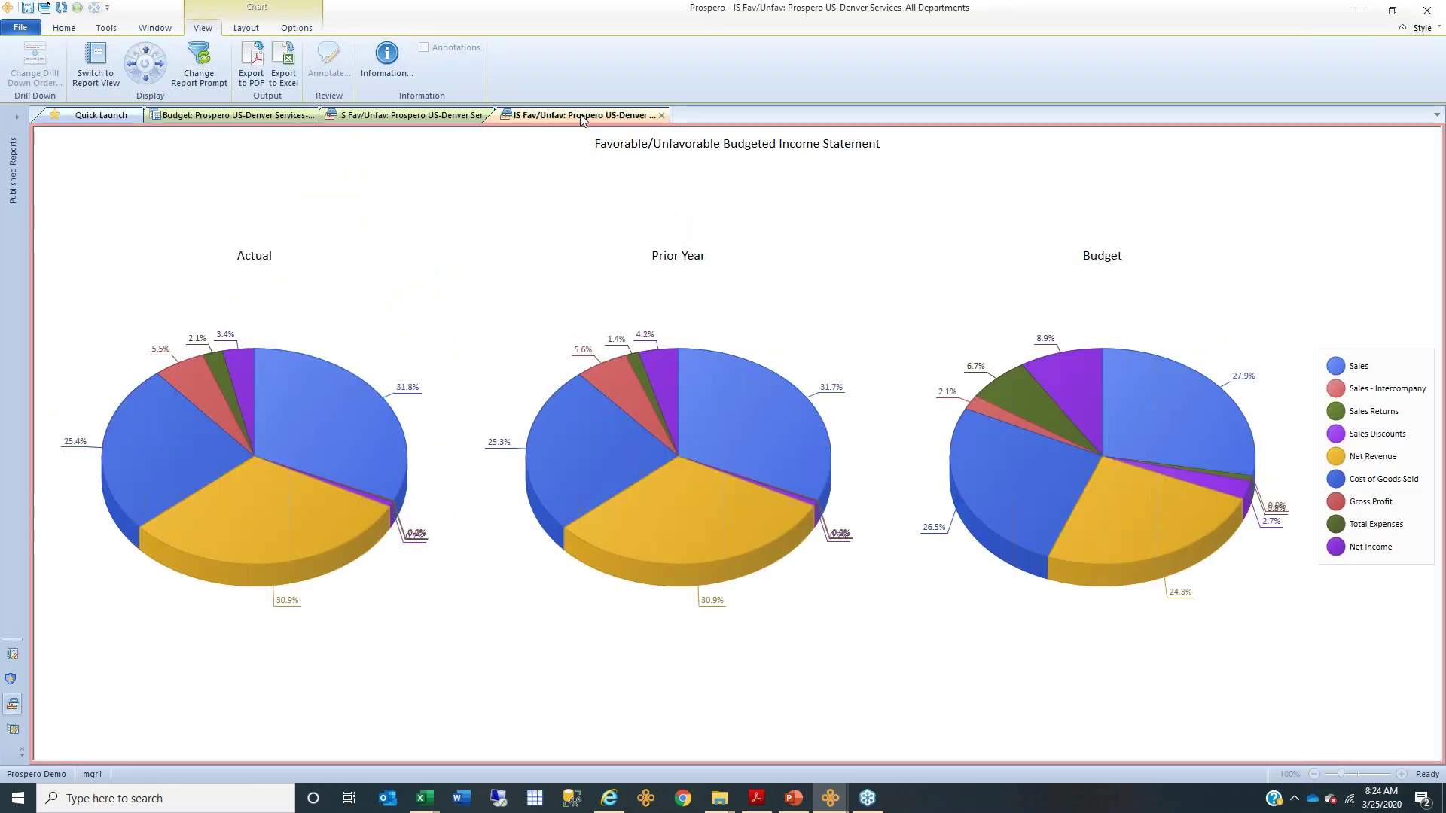
pyautogui.rightClick(581, 115)
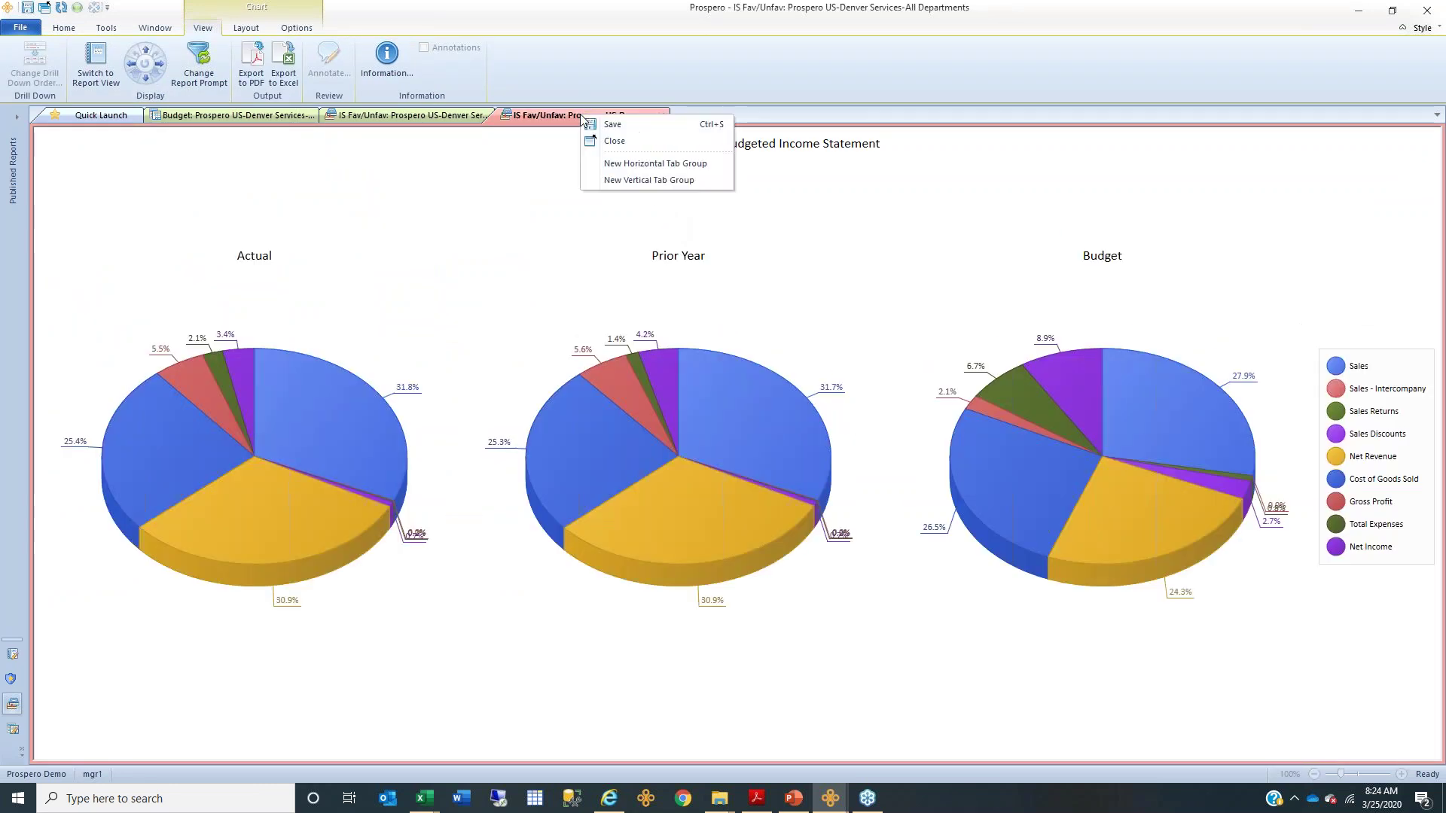
pyautogui.click(652, 178)
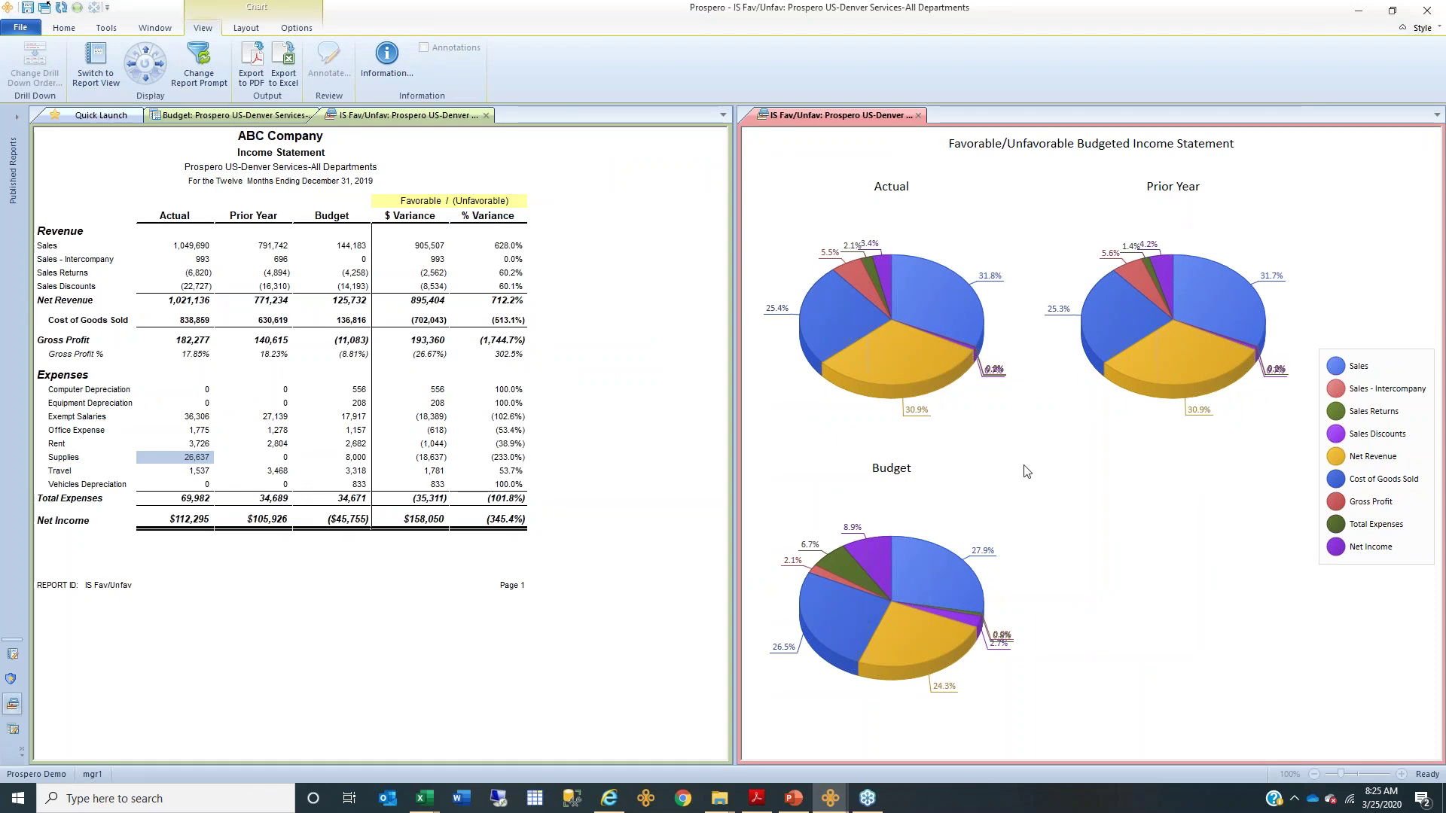
# - Switch to the Prospero window with the IS Side by Side Graph report, maximize that report and display it as a chart
pyautogui.click(830, 799)
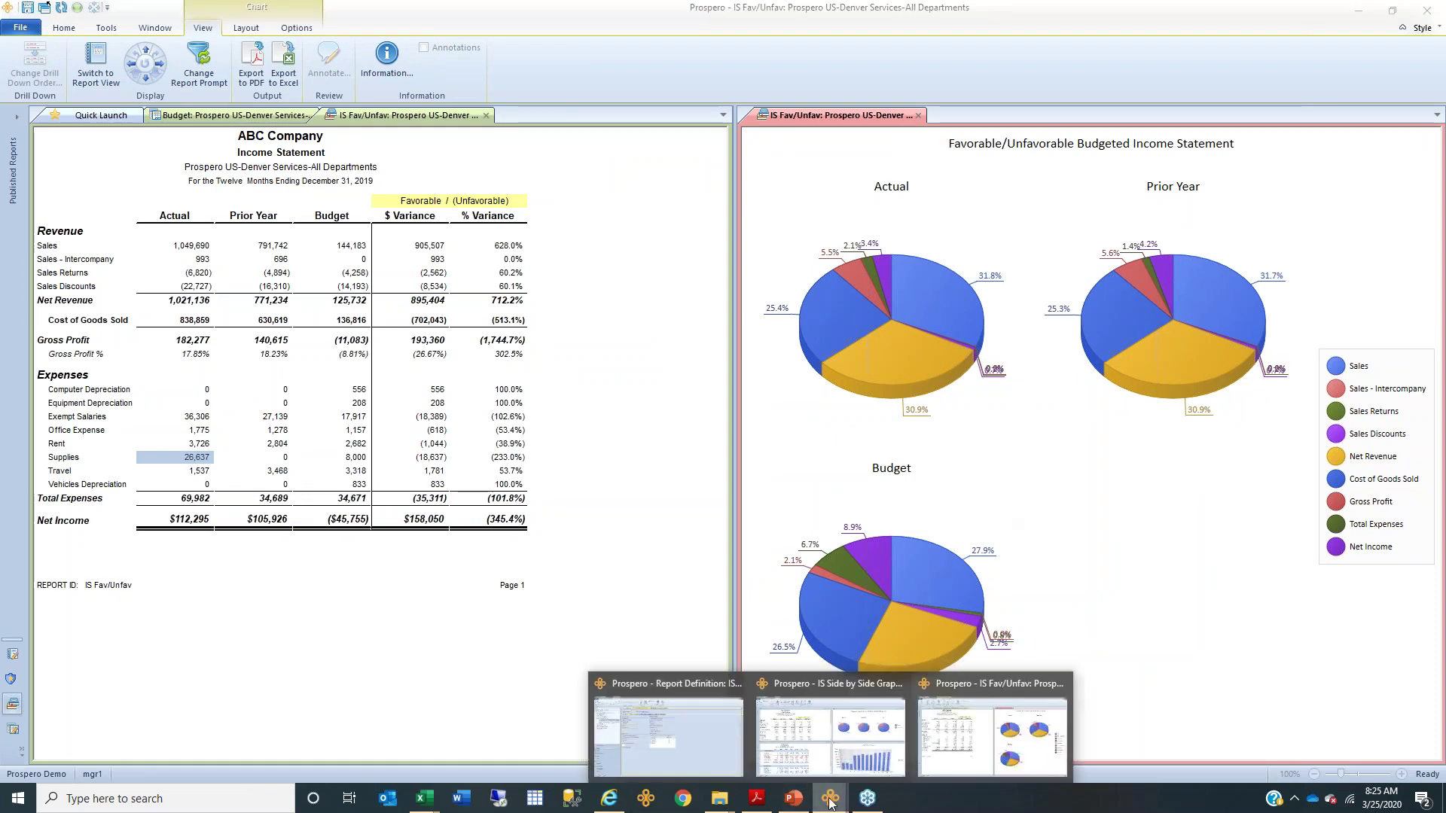
pyautogui.click(822, 757)
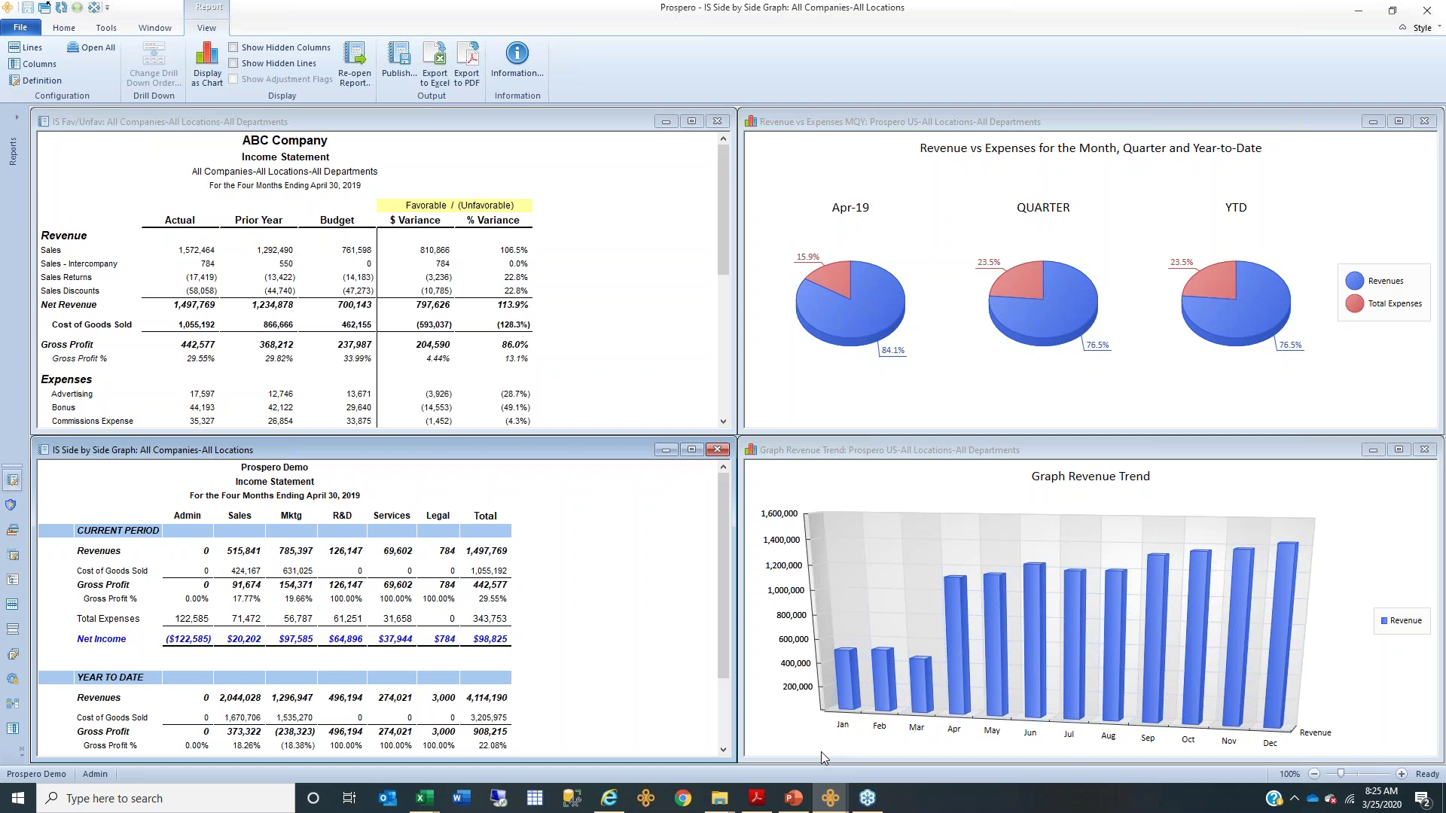
pyautogui.click(693, 452)
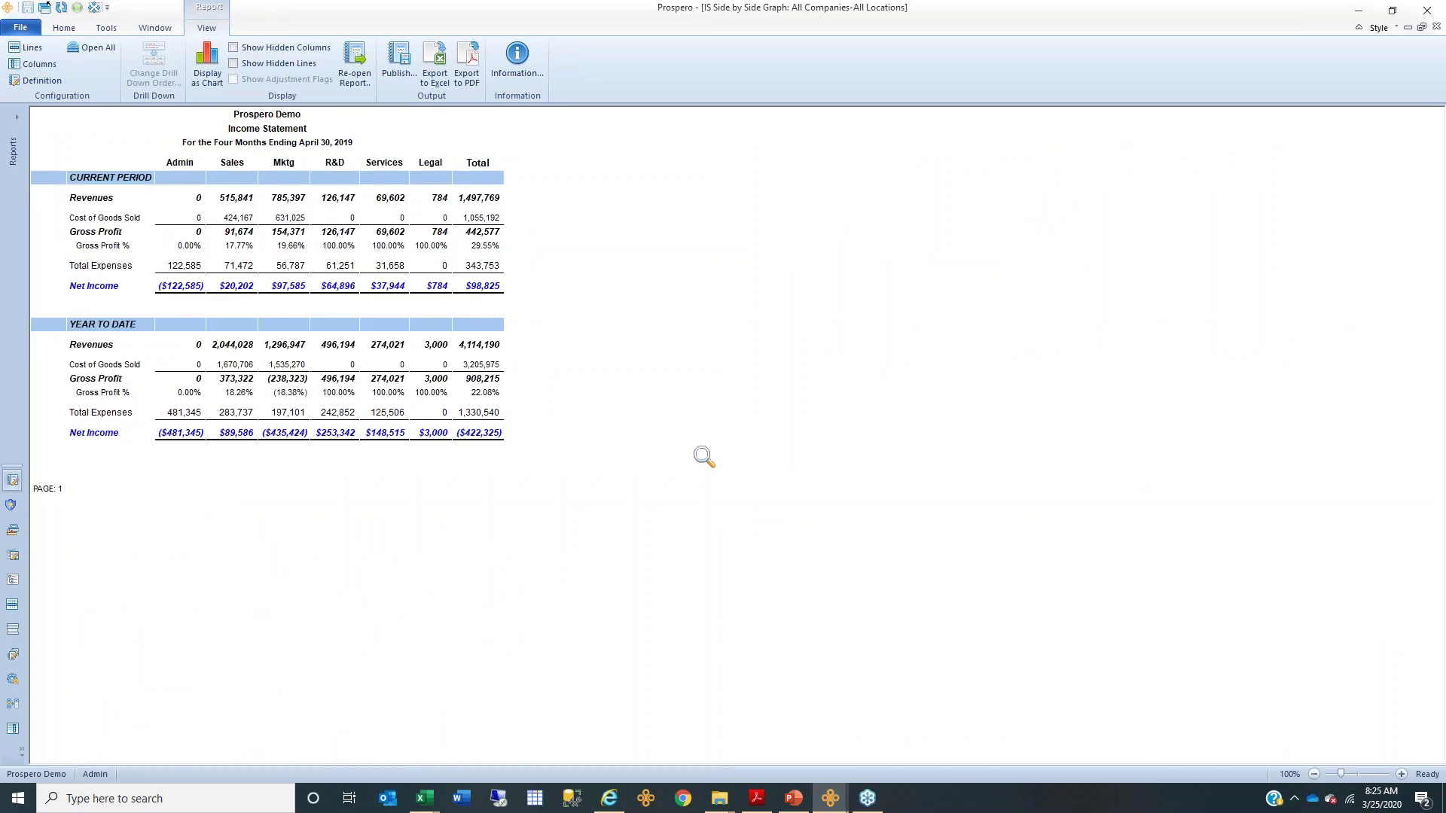
pyautogui.click(207, 64)
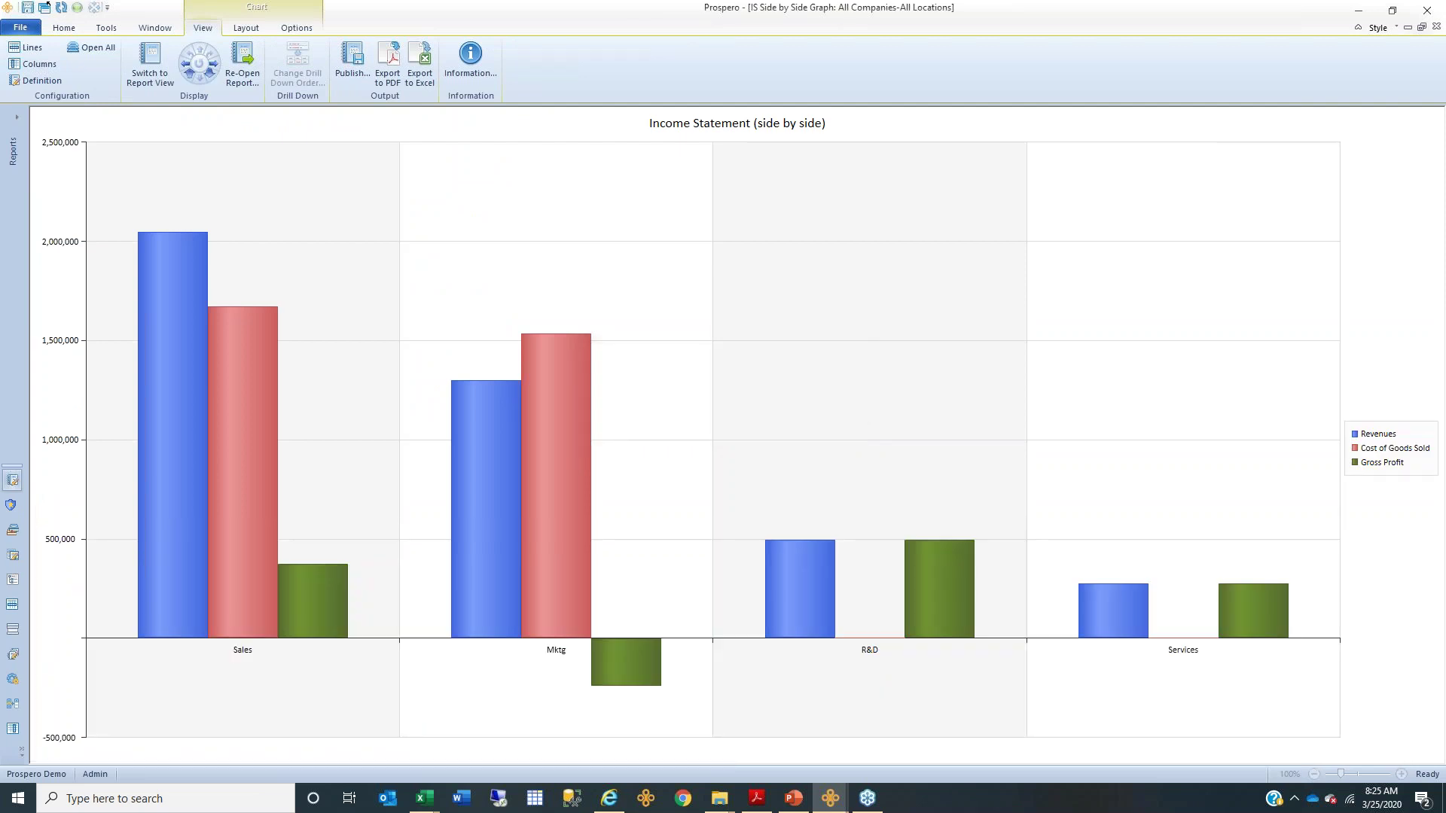
pyautogui.moveTo(588, 499)
# - Switch to the Prospero window containing the IS Fav/Unfav report definition
pyautogui.moveTo(832, 803)
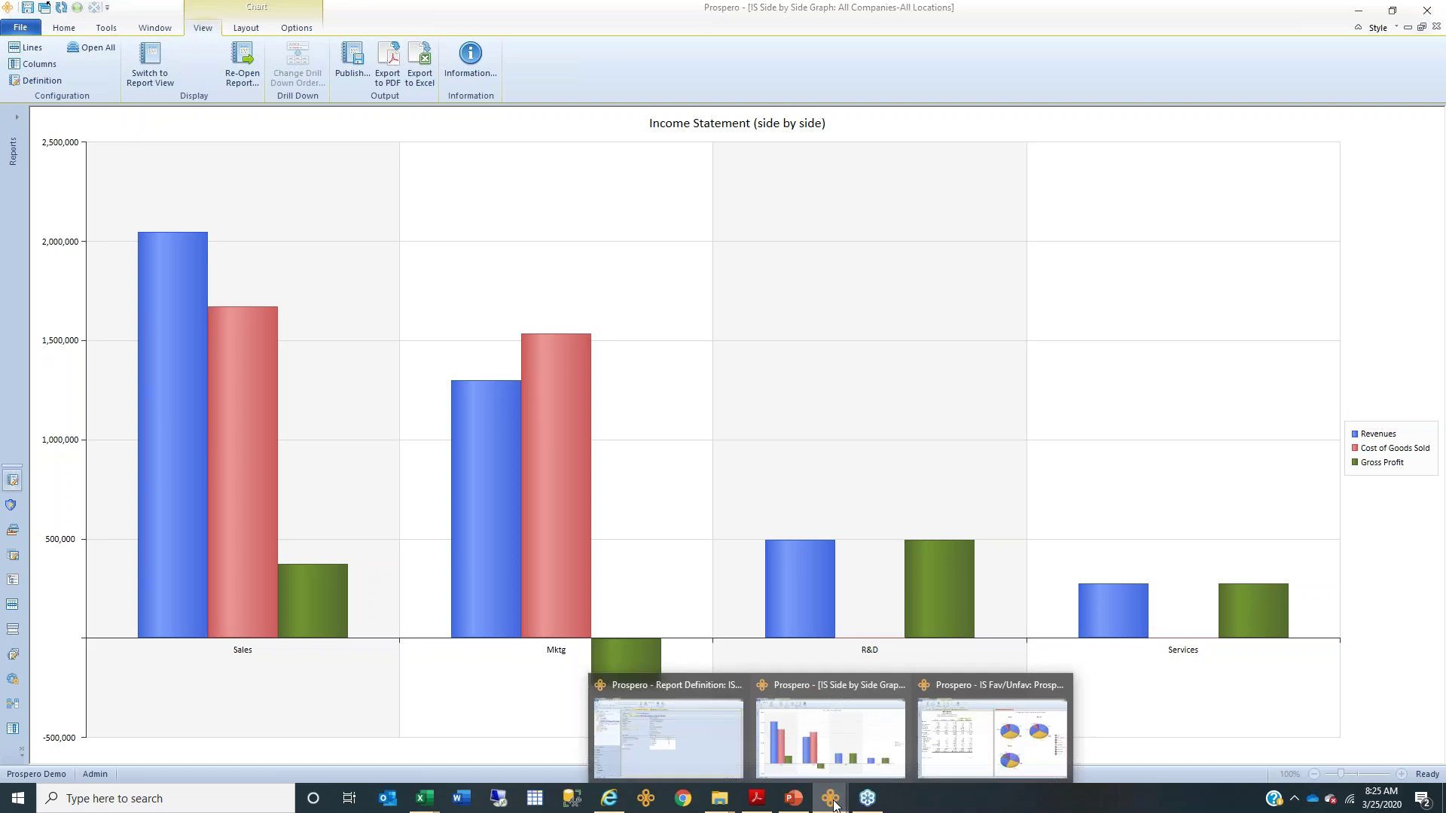
pyautogui.click(715, 775)
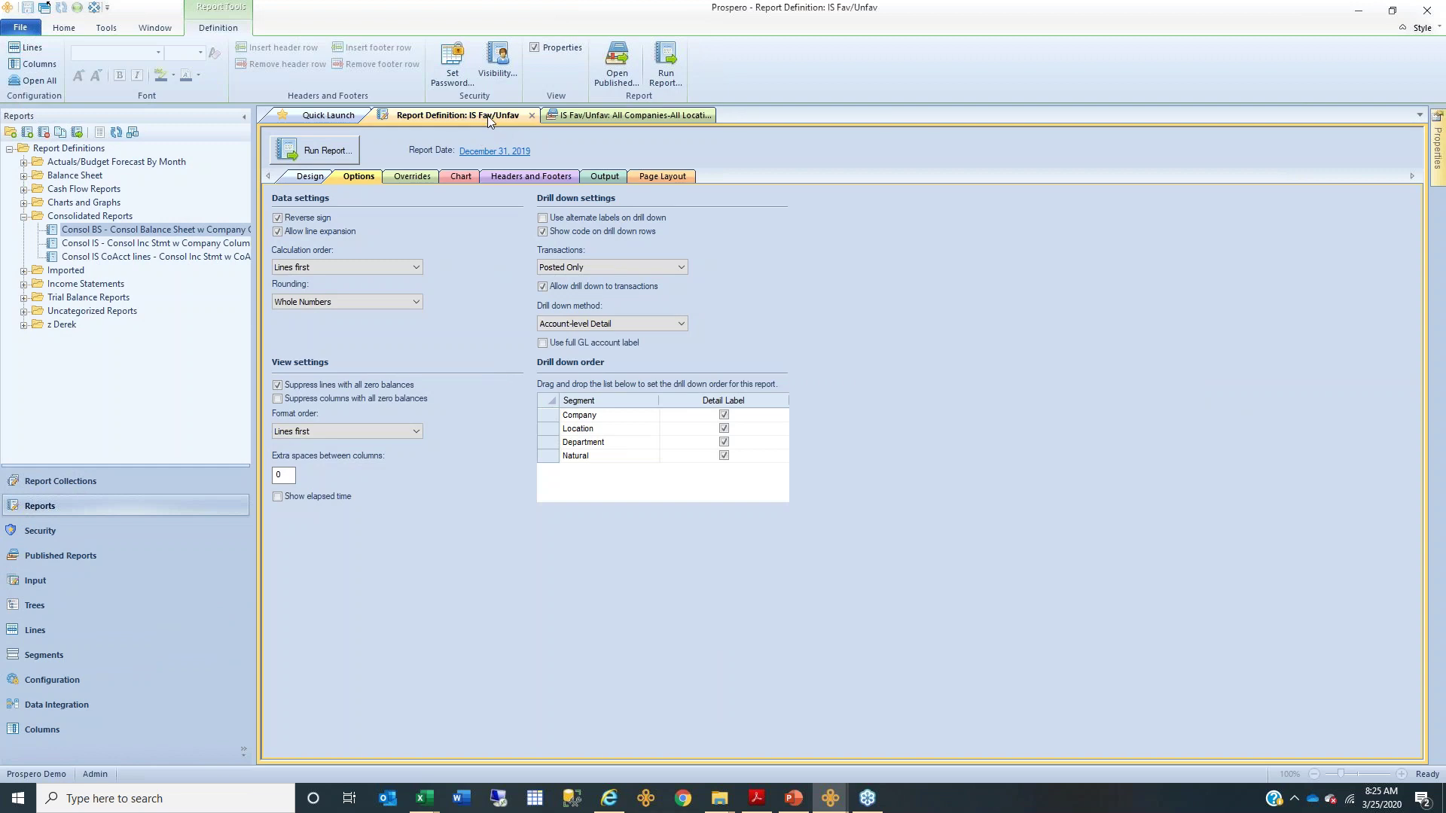
# - View the All Companies IS Fav/Unfav report and switch to the Prospero window with the Denver Services income statement beside its chart
pyautogui.click(585, 117)
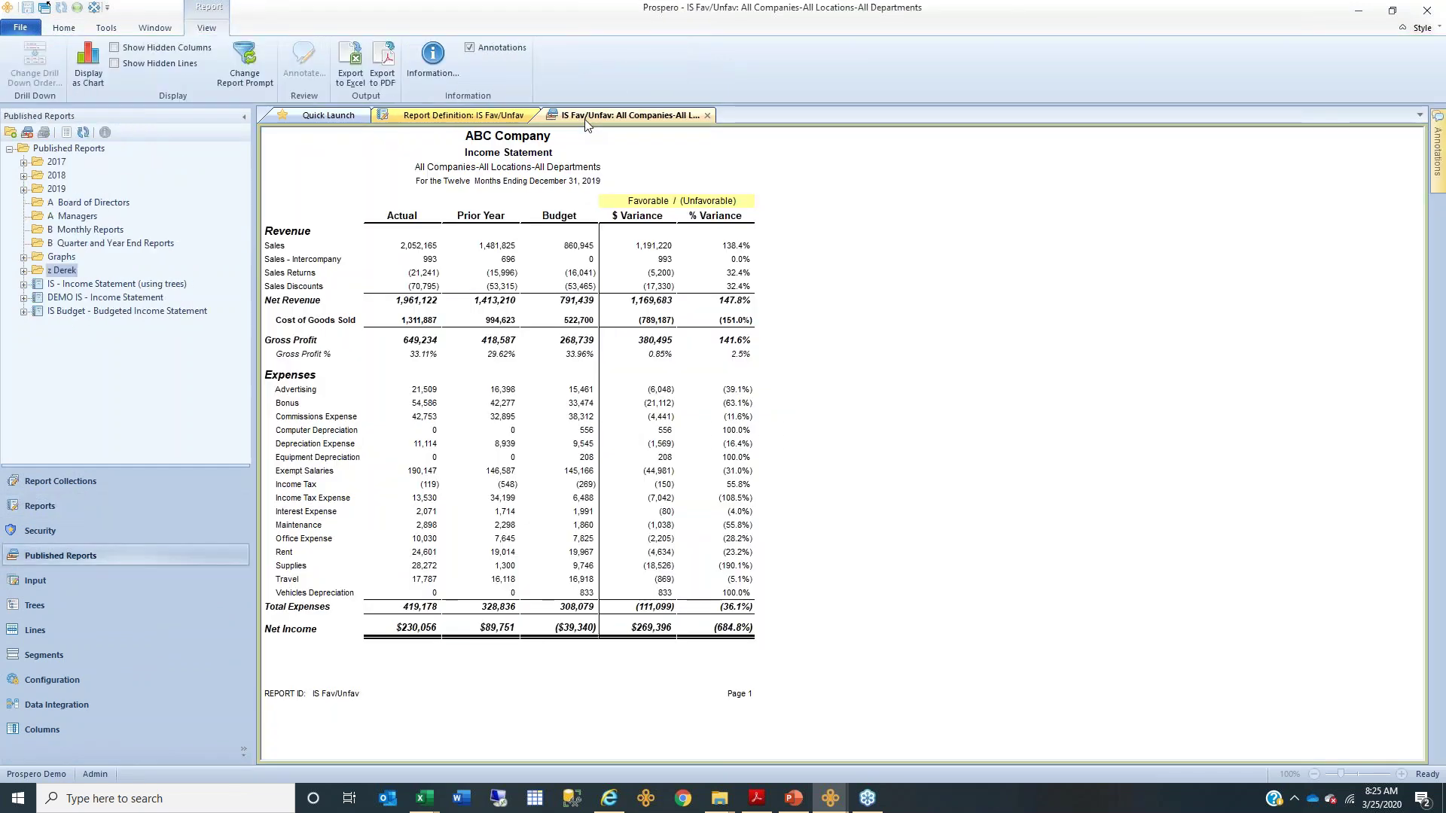
pyautogui.click(830, 798)
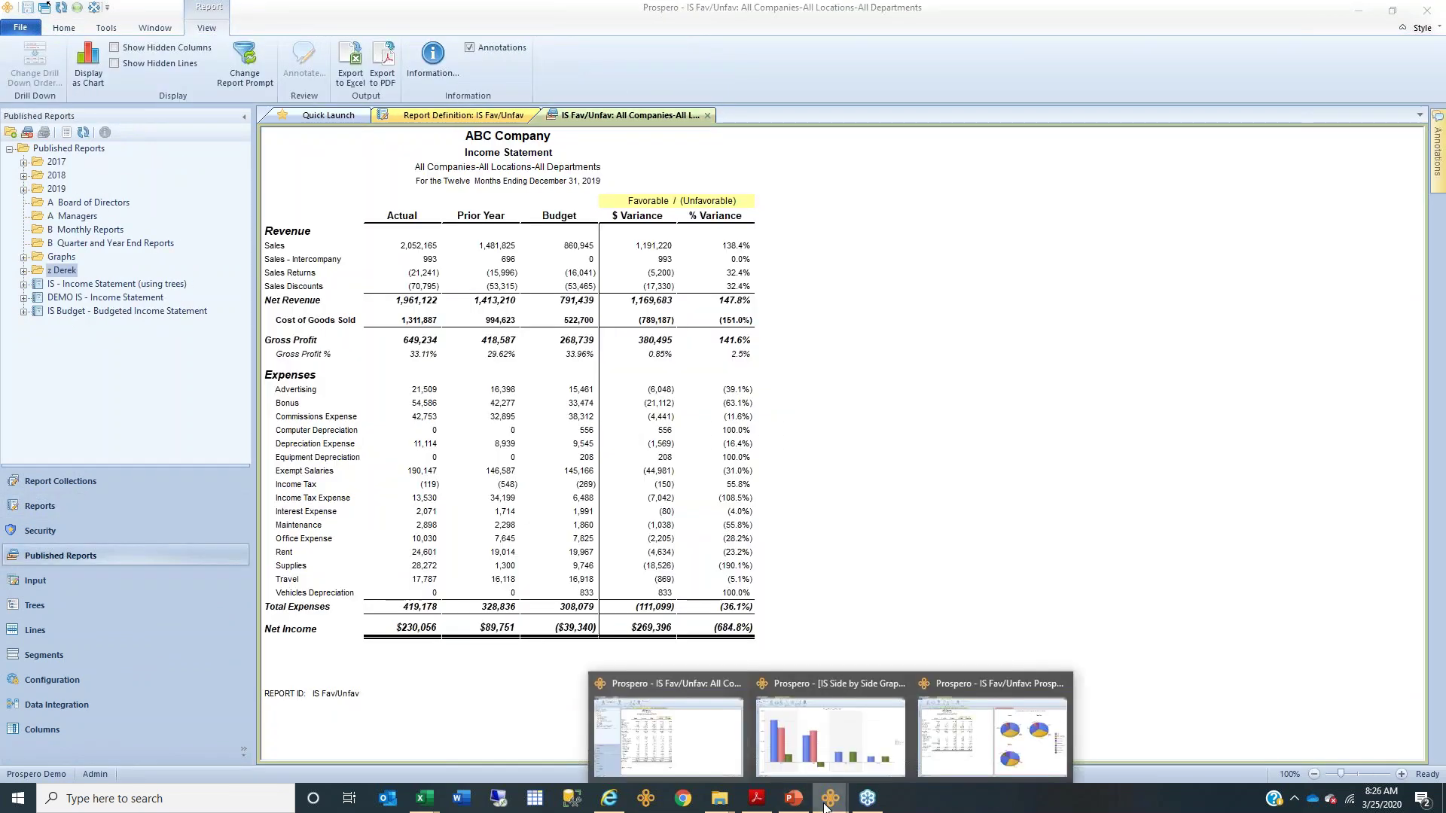
pyautogui.click(960, 765)
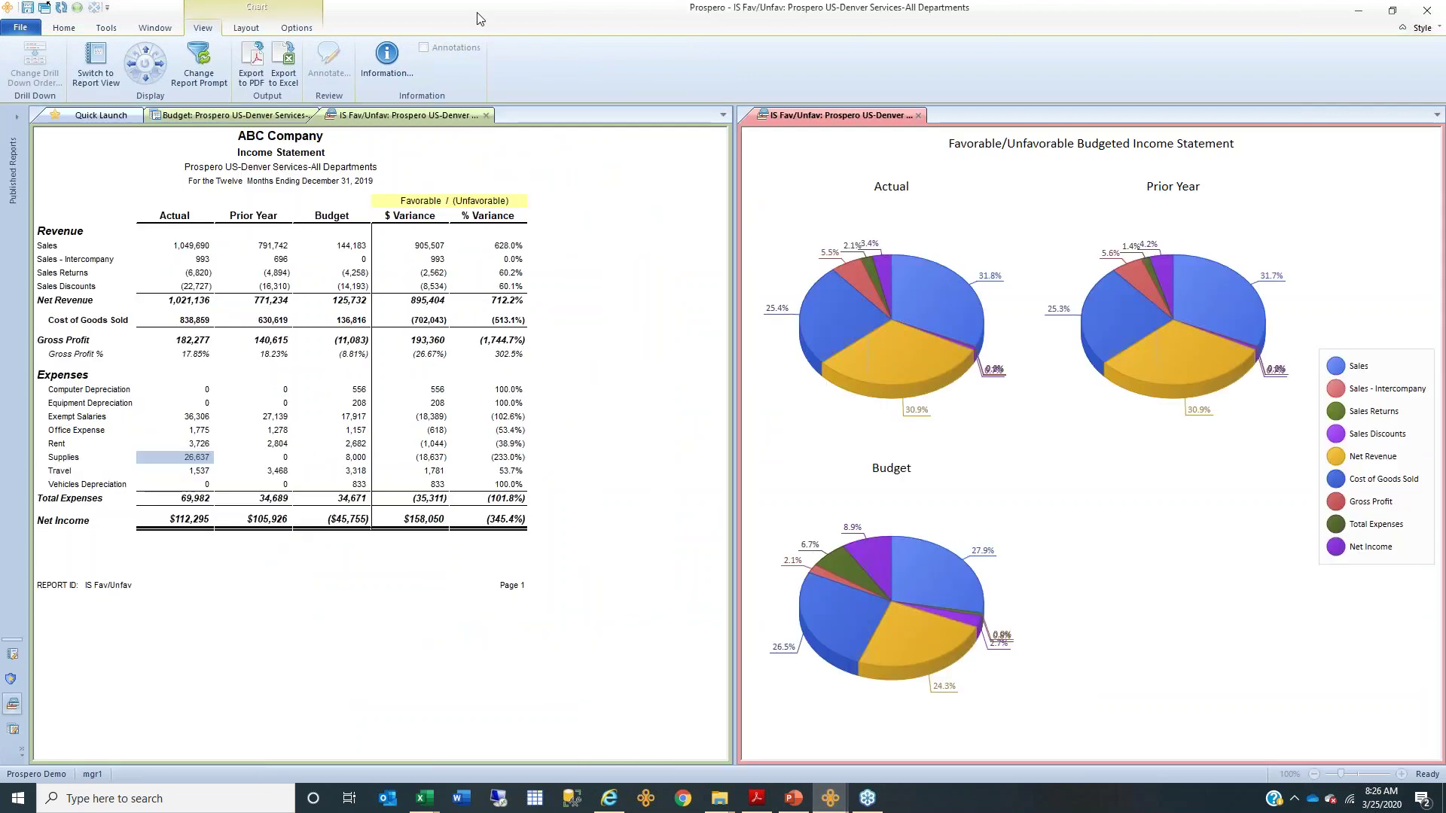
# - Remove the chart's separate vertical tab group and show the Prospero US-Denver Services-Administration budget at full width
pyautogui.click(241, 116)
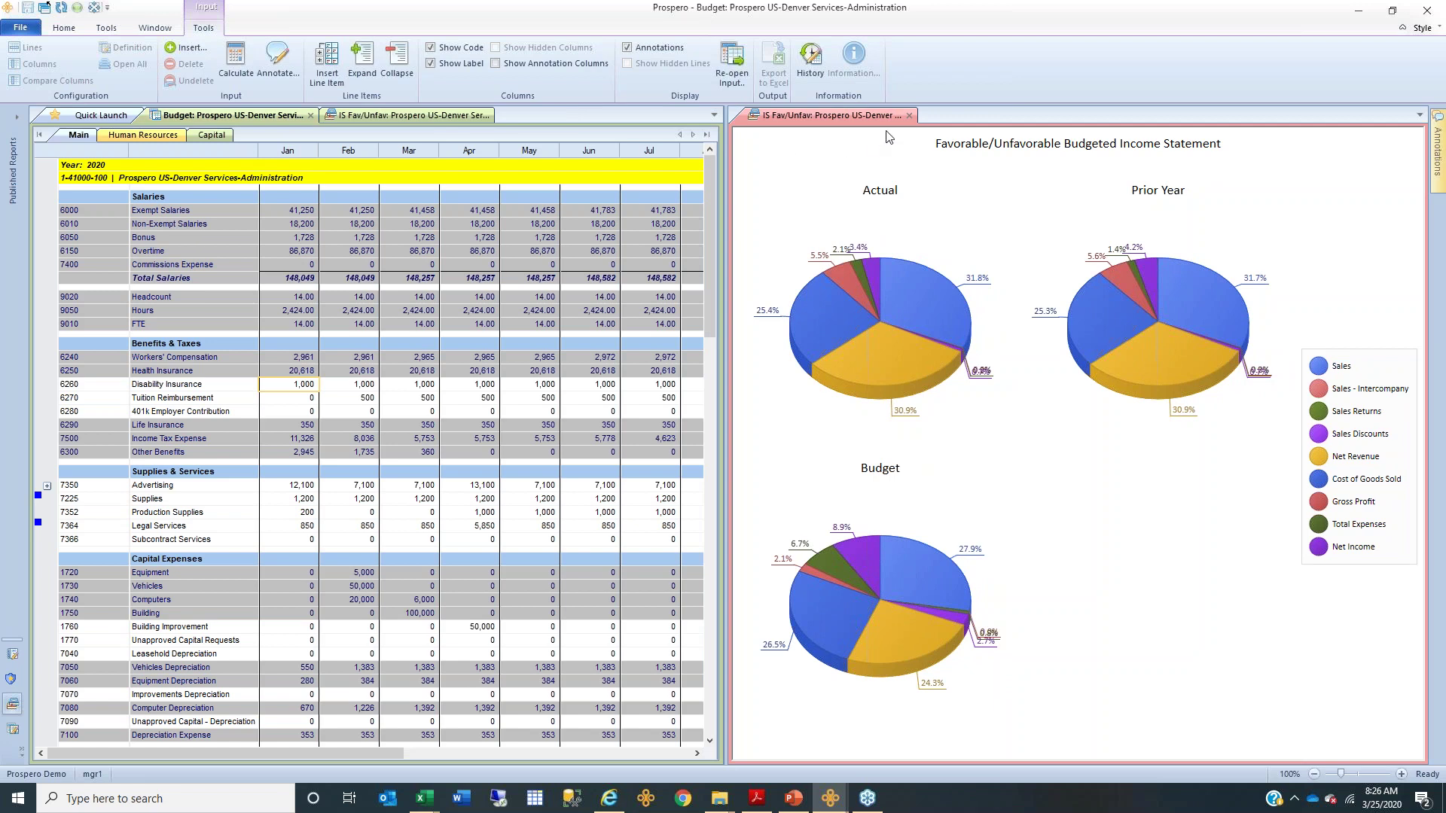
pyautogui.click(863, 119)
pyautogui.moveTo(863, 119); pyautogui.dragTo(687, 141)
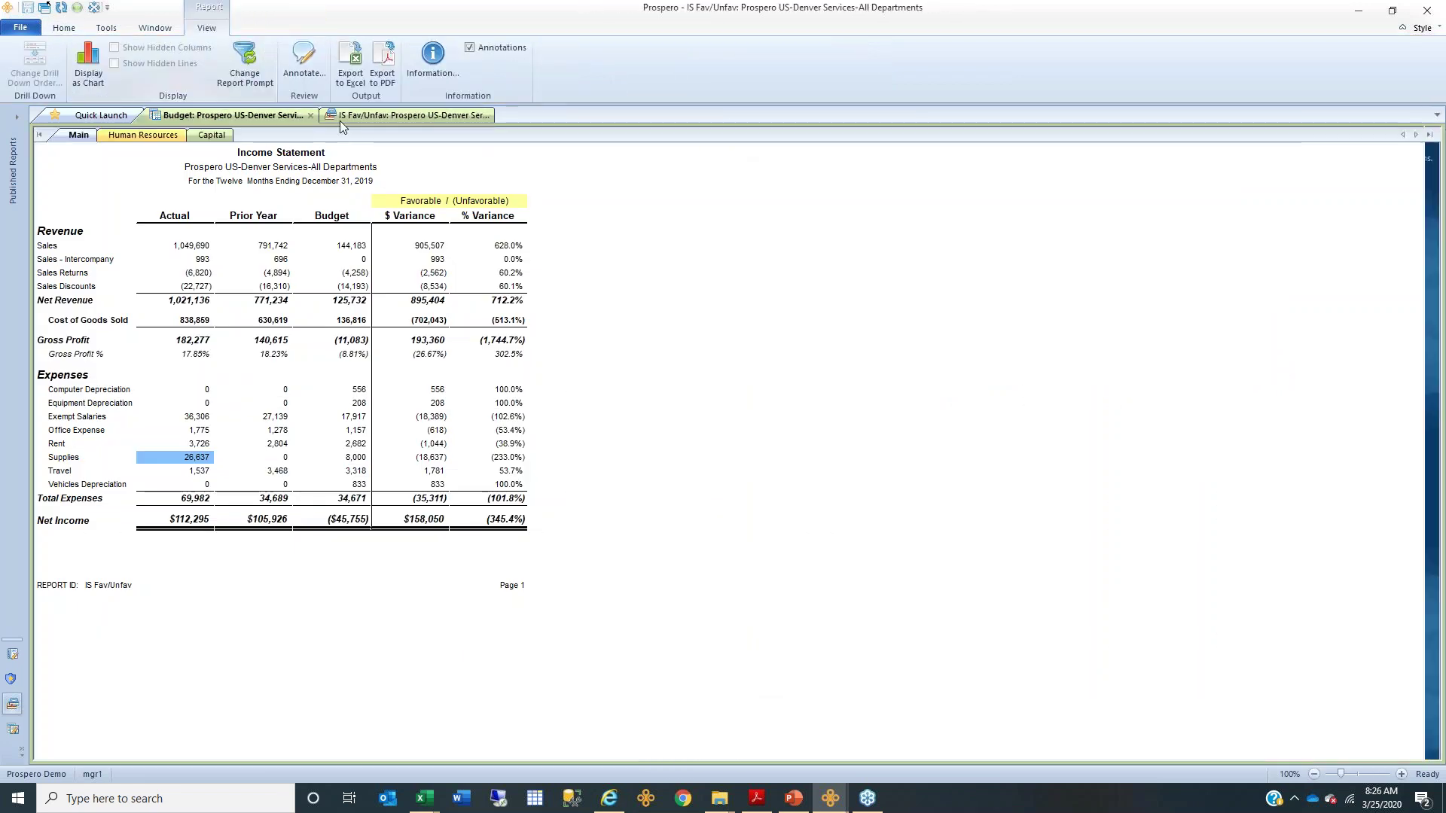
pyautogui.click(261, 117)
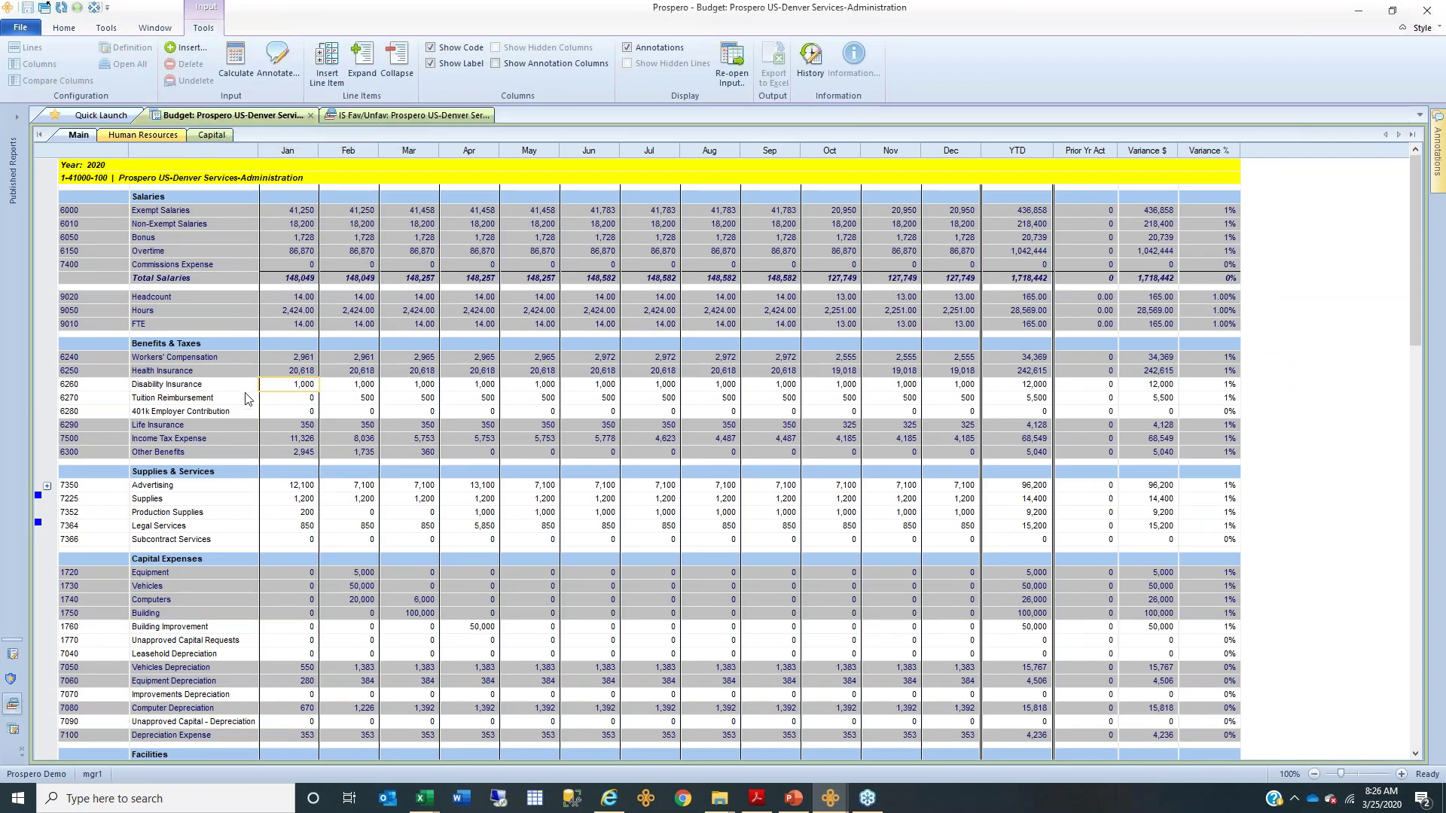
# - Set the Disability Insurance budget to 2,000 for every month from January to December and save the budget
pyautogui.click(284, 385)
pyautogui.write('2000')
pyautogui.press('Return')
pyautogui.hotkey('shift', 'Right')
pyautogui.hotkey('shift', 'Right')
pyautogui.hotkey('shift', 'Right')
pyautogui.hotkey('shift', 'Right')
pyautogui.hotkey('shift', 'Right')
pyautogui.hotkey('shift', 'Right')
pyautogui.hotkey('shift', 'Right')
pyautogui.hotkey('shift', 'Right')
pyautogui.hotkey('shift', 'Right')
pyautogui.hotkey('shift', 'Right')
pyautogui.hotkey('shift', 'Right')
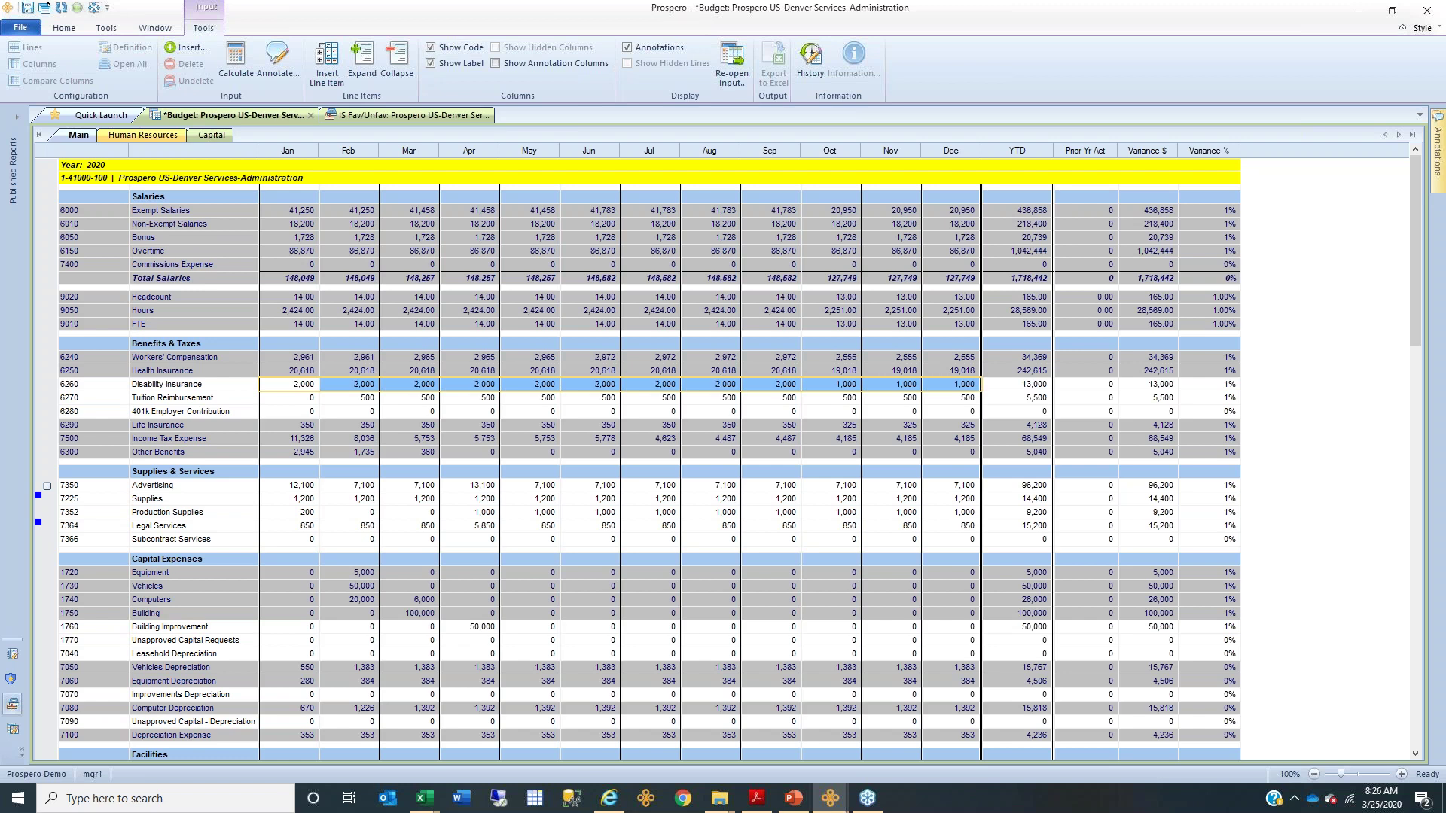
pyautogui.hotkey('ctrl', 's')
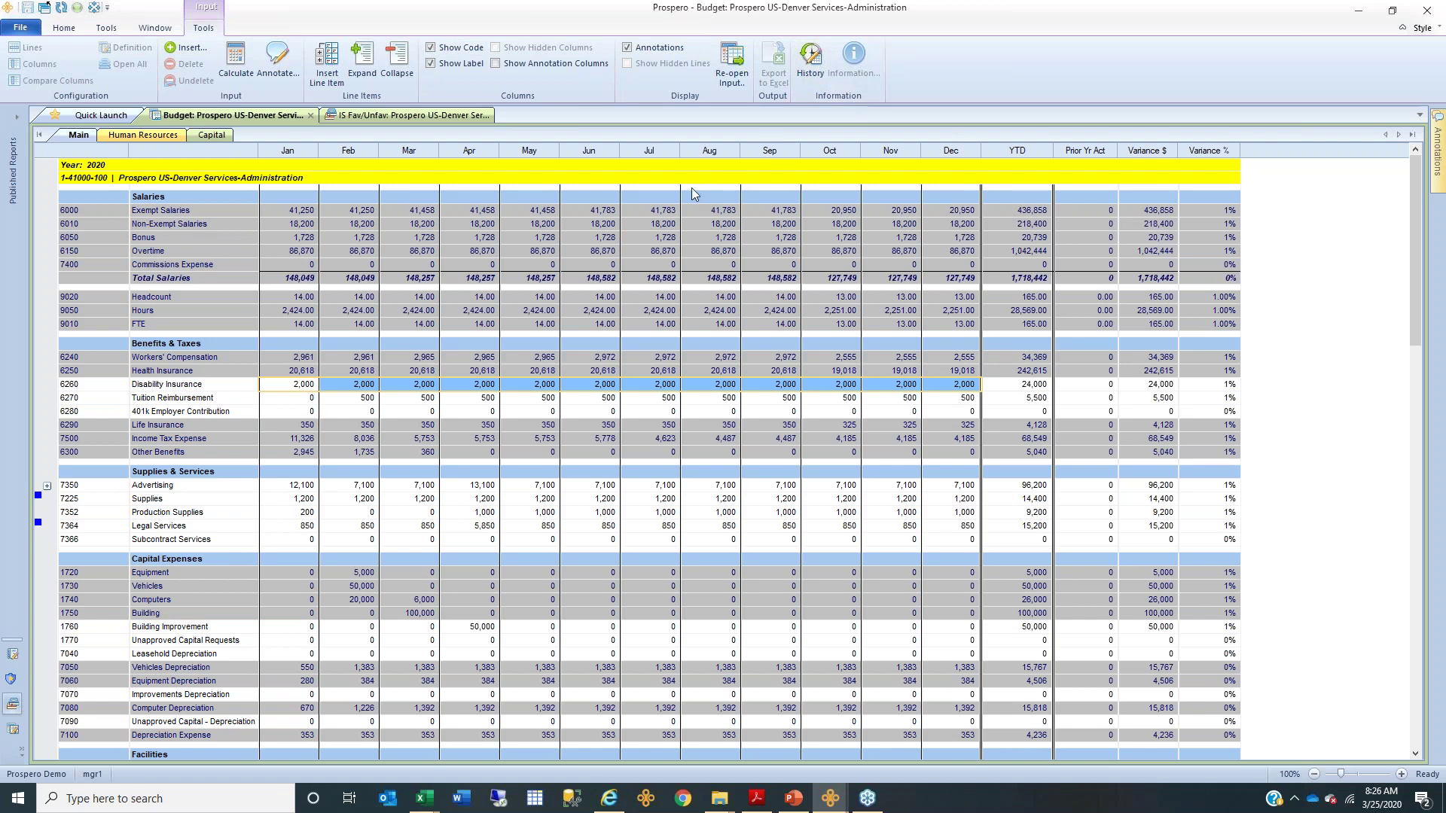
# - Expand the Advertising account's line items and select the Exempt Salaries account code
pyautogui.click(46, 486)
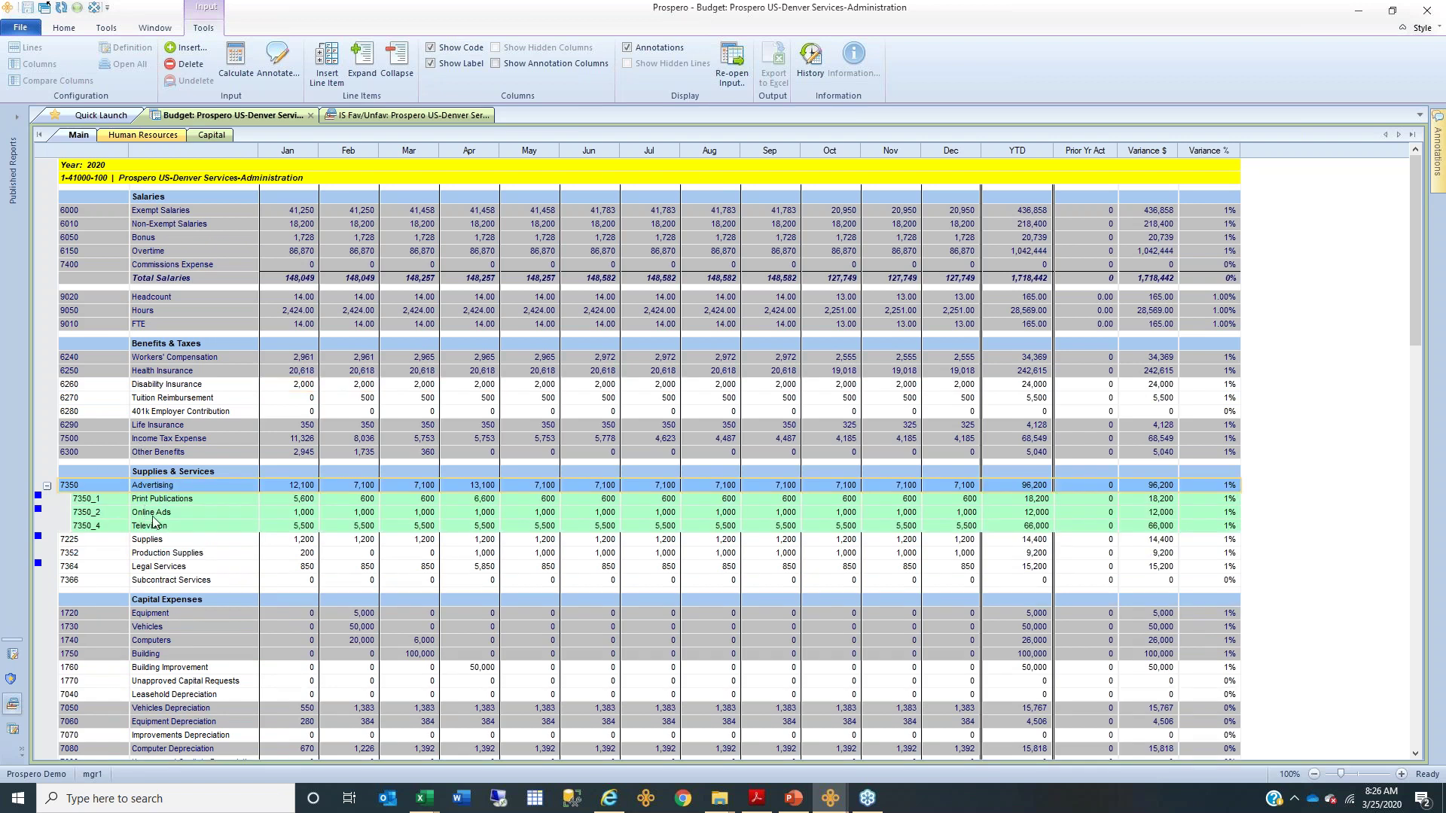
pyautogui.moveTo(42, 501)
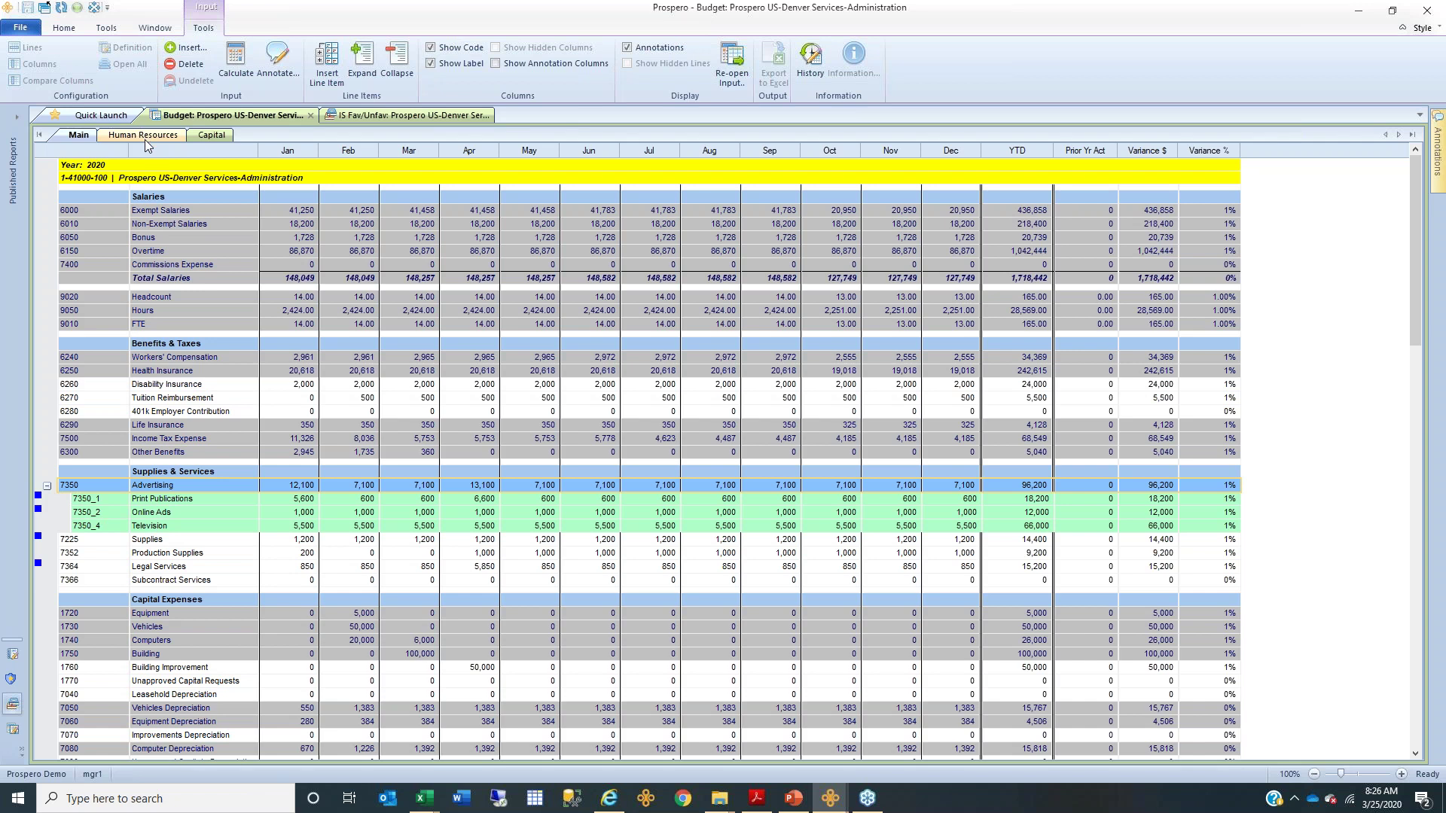
pyautogui.click(123, 212)
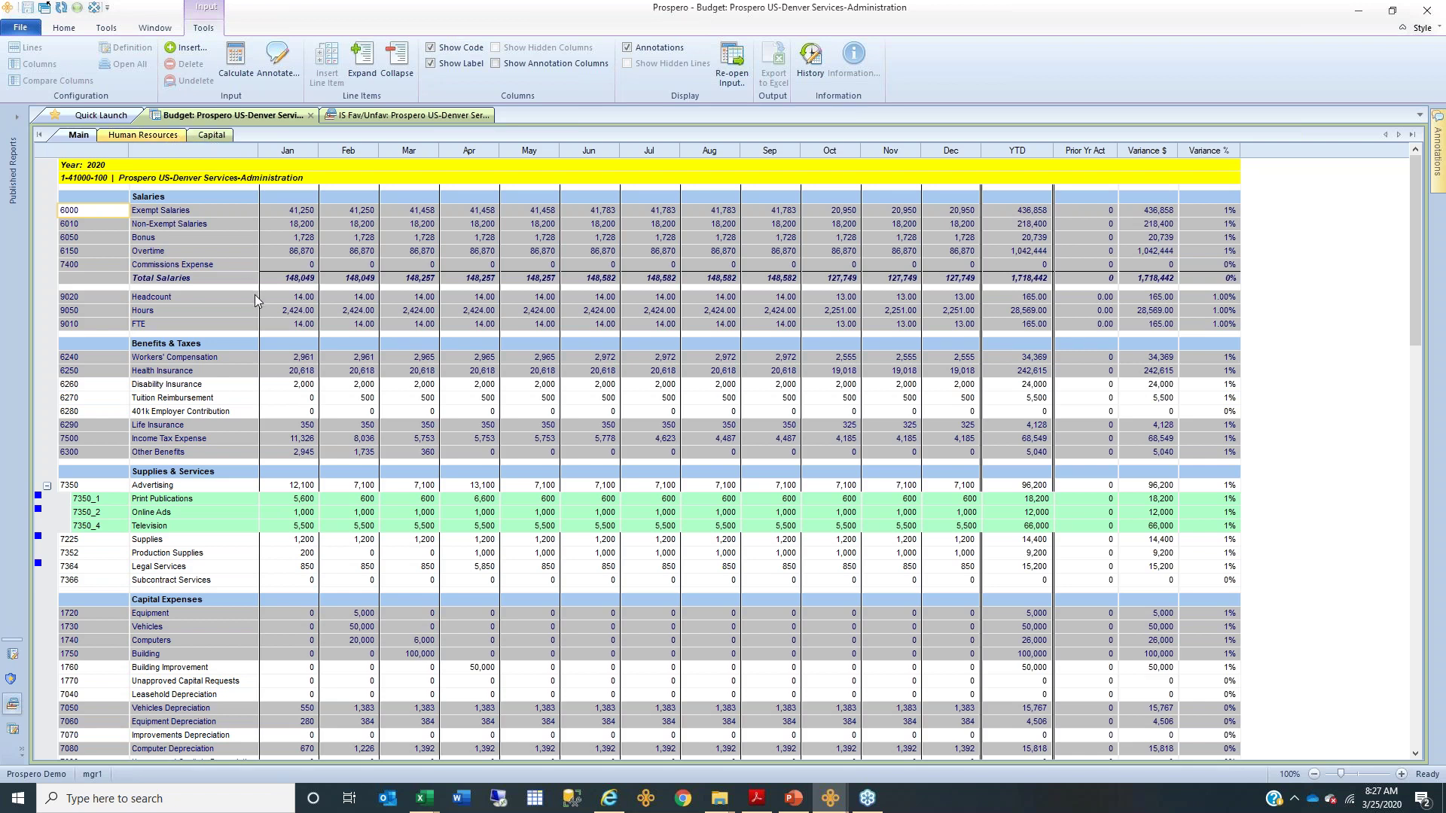
# - Open the change history of the Disability Insurance line, examine who changed the monthly amounts and when, and close the history
pyautogui.click(270, 385)
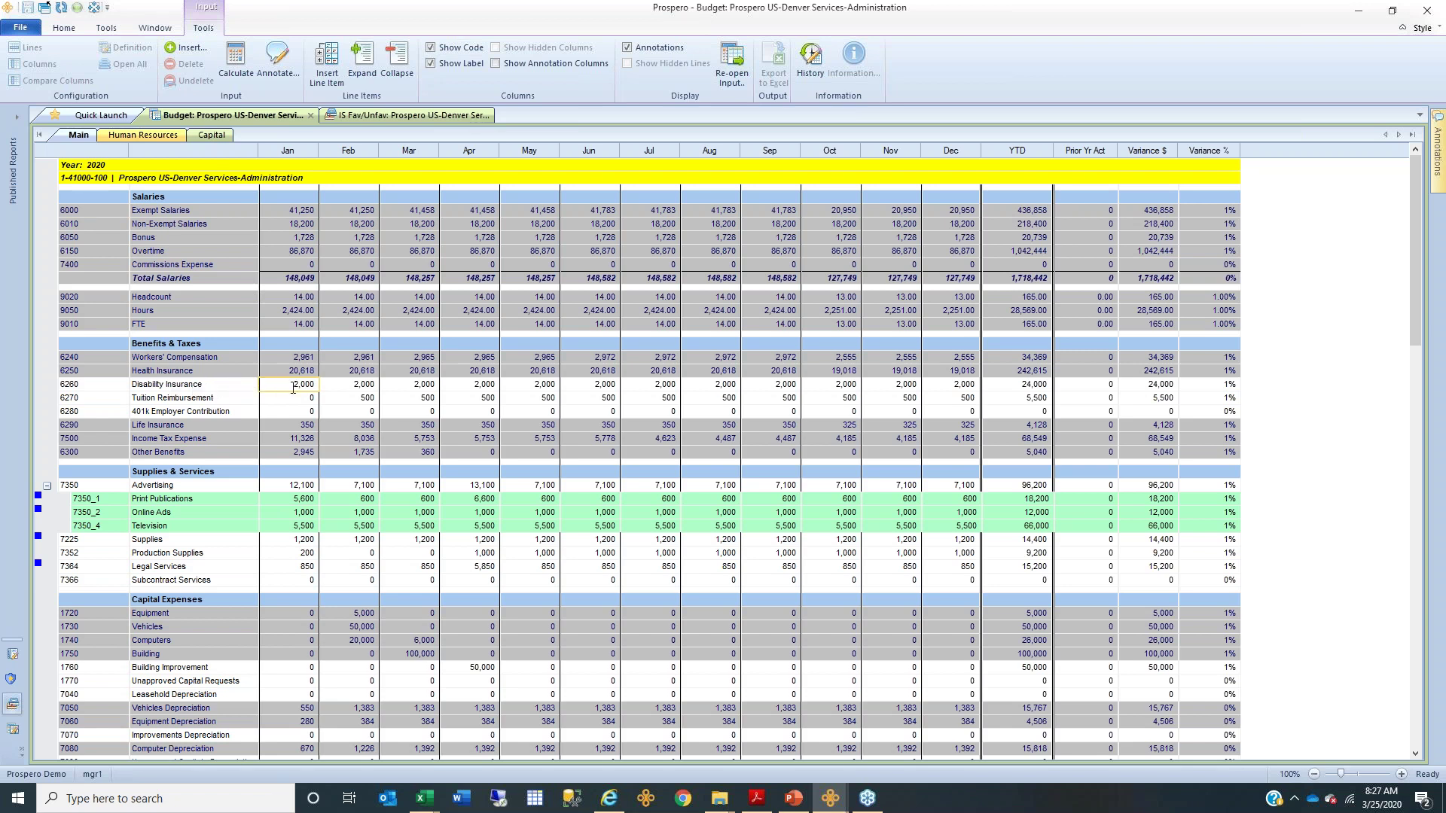
pyautogui.click(810, 73)
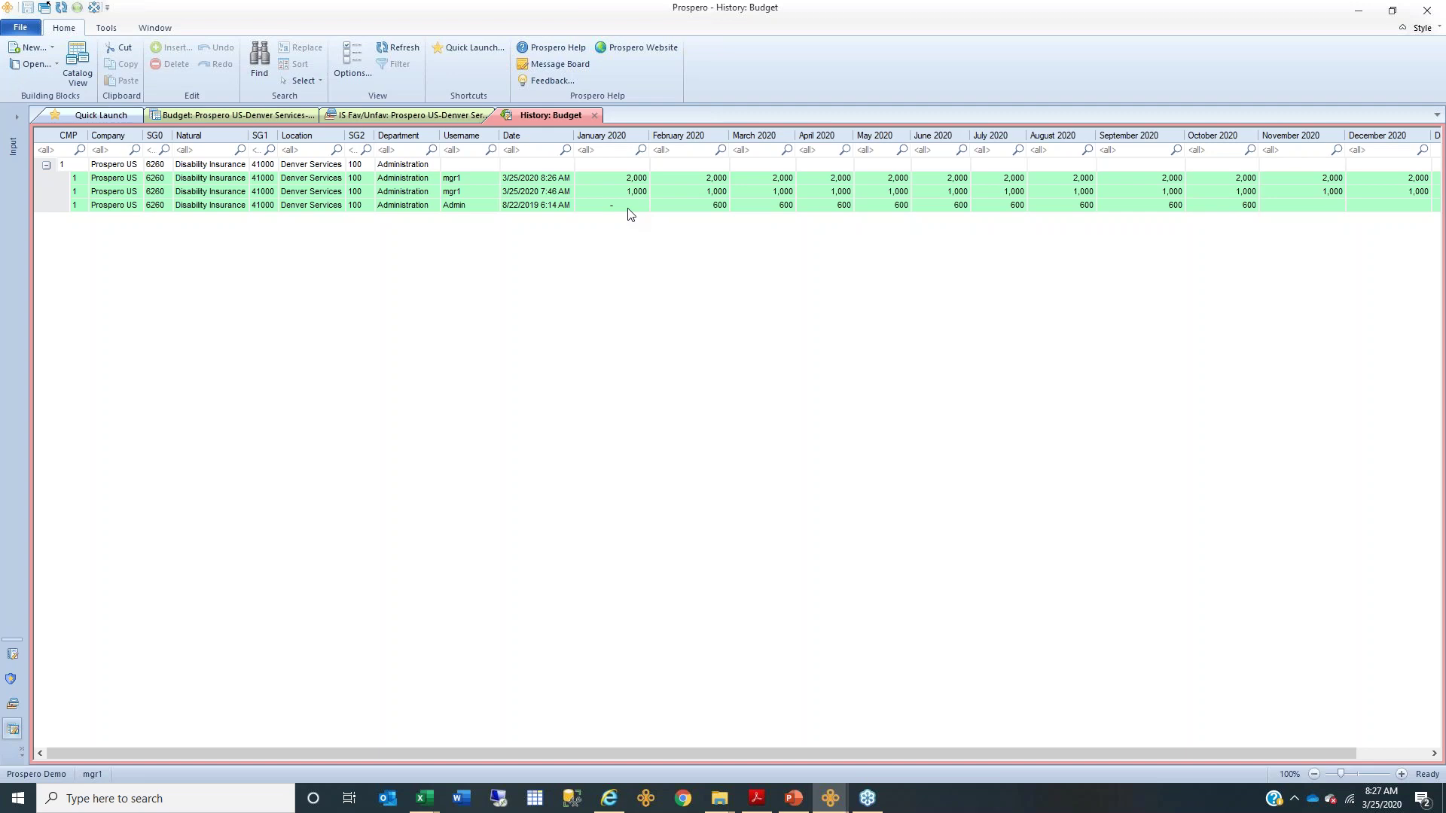
pyautogui.click(459, 206)
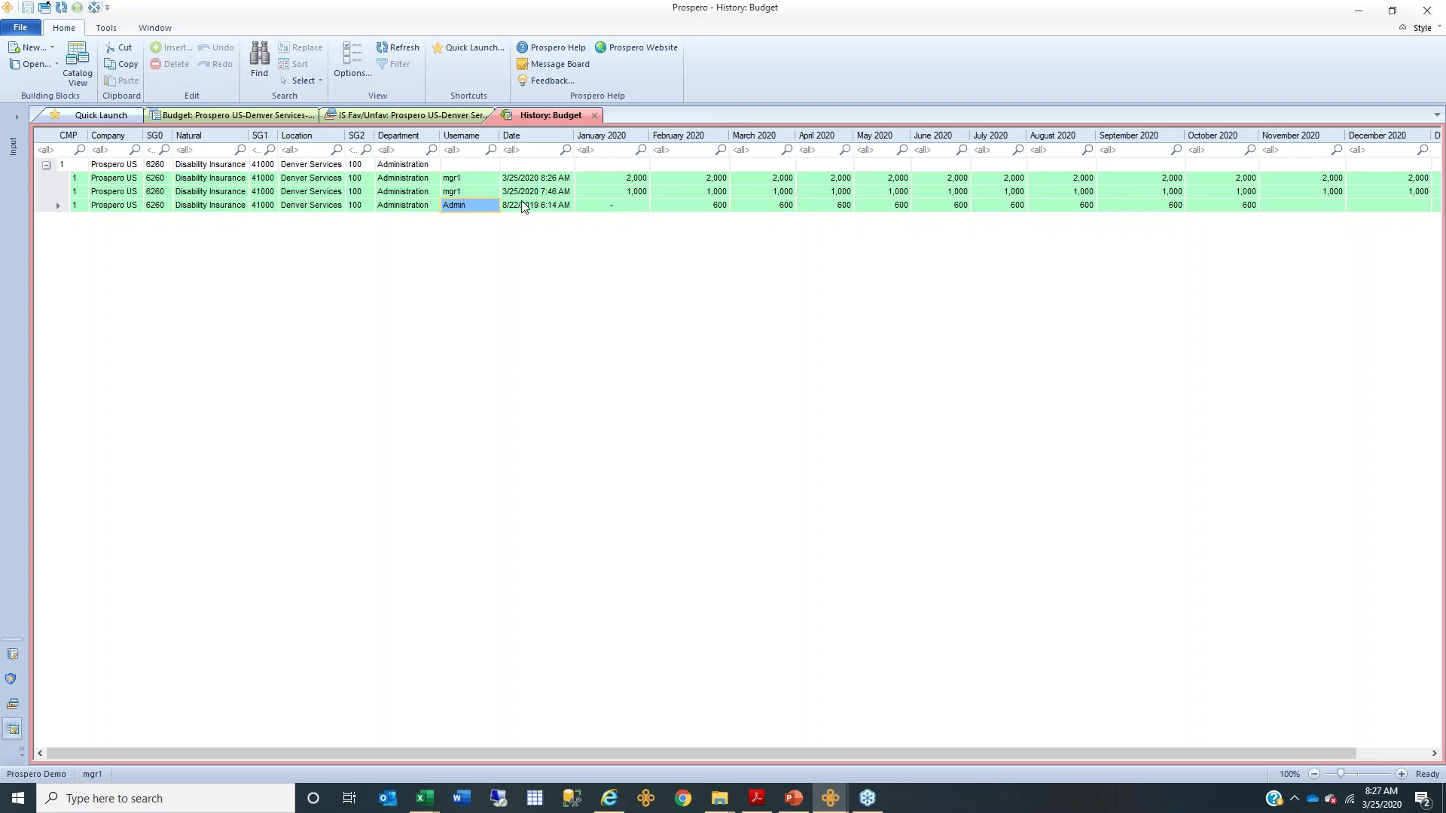
pyautogui.click(634, 193)
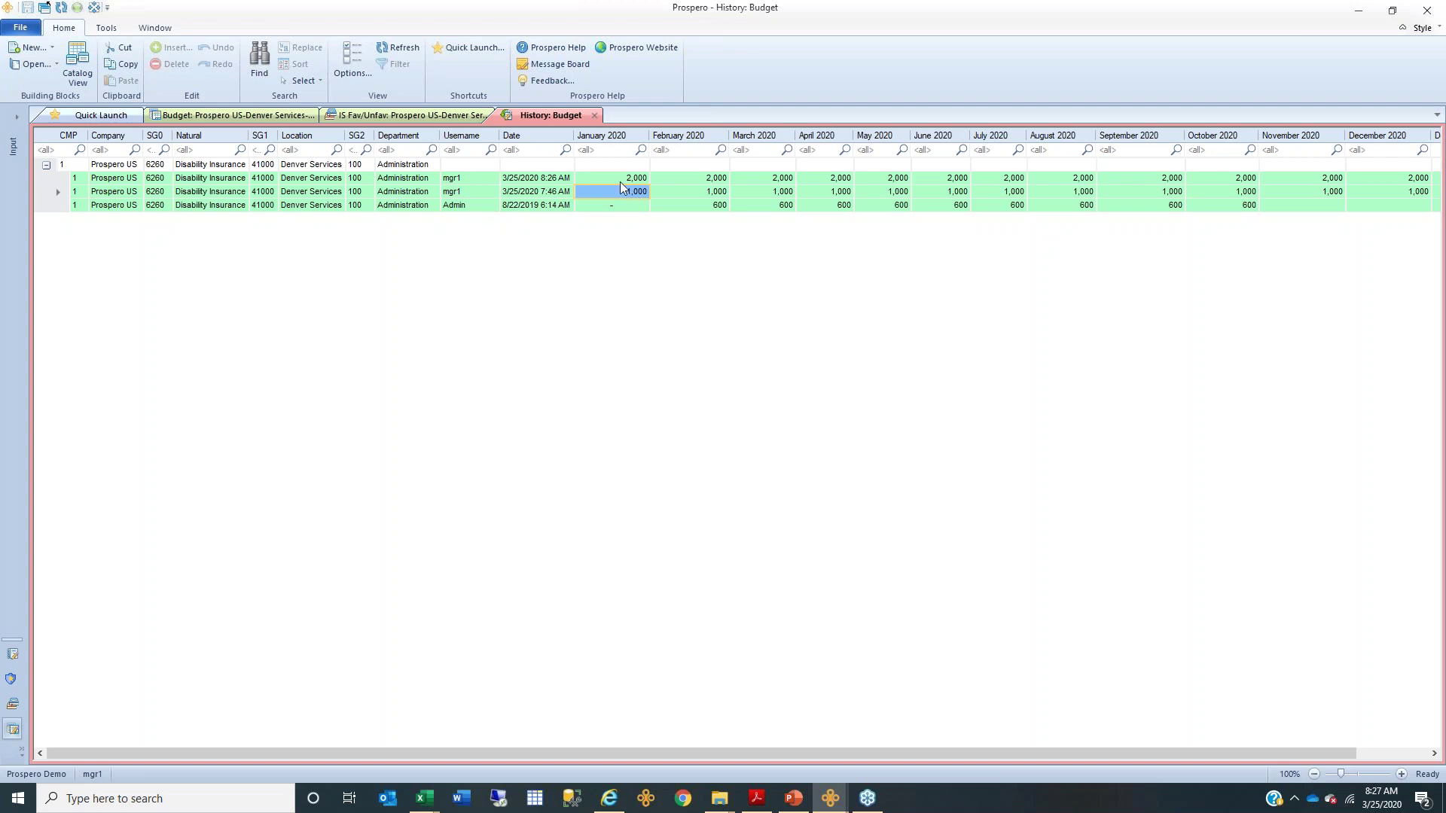
pyautogui.click(527, 191)
pyautogui.click(520, 207)
pyautogui.click(478, 205)
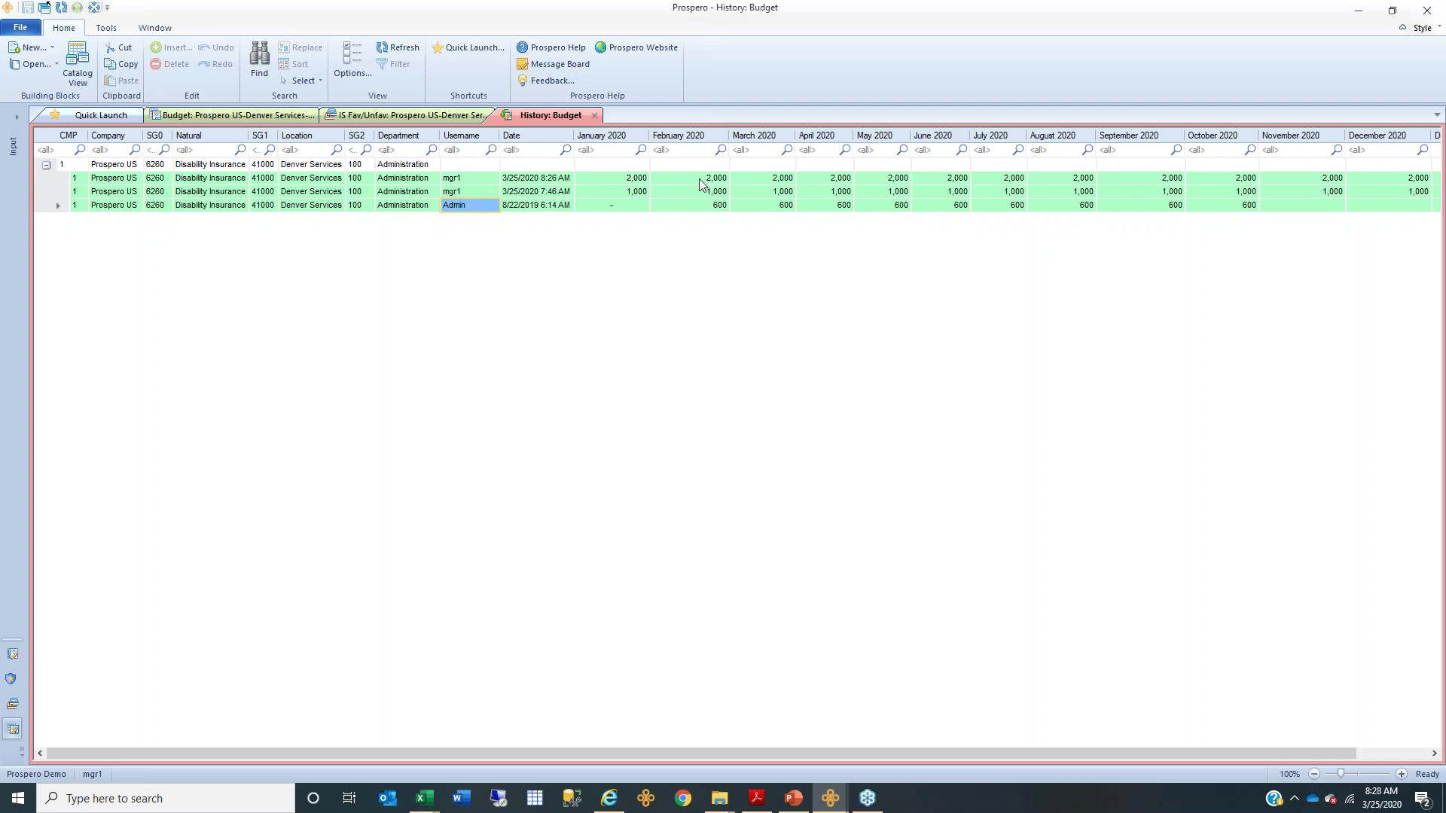
pyautogui.click(595, 115)
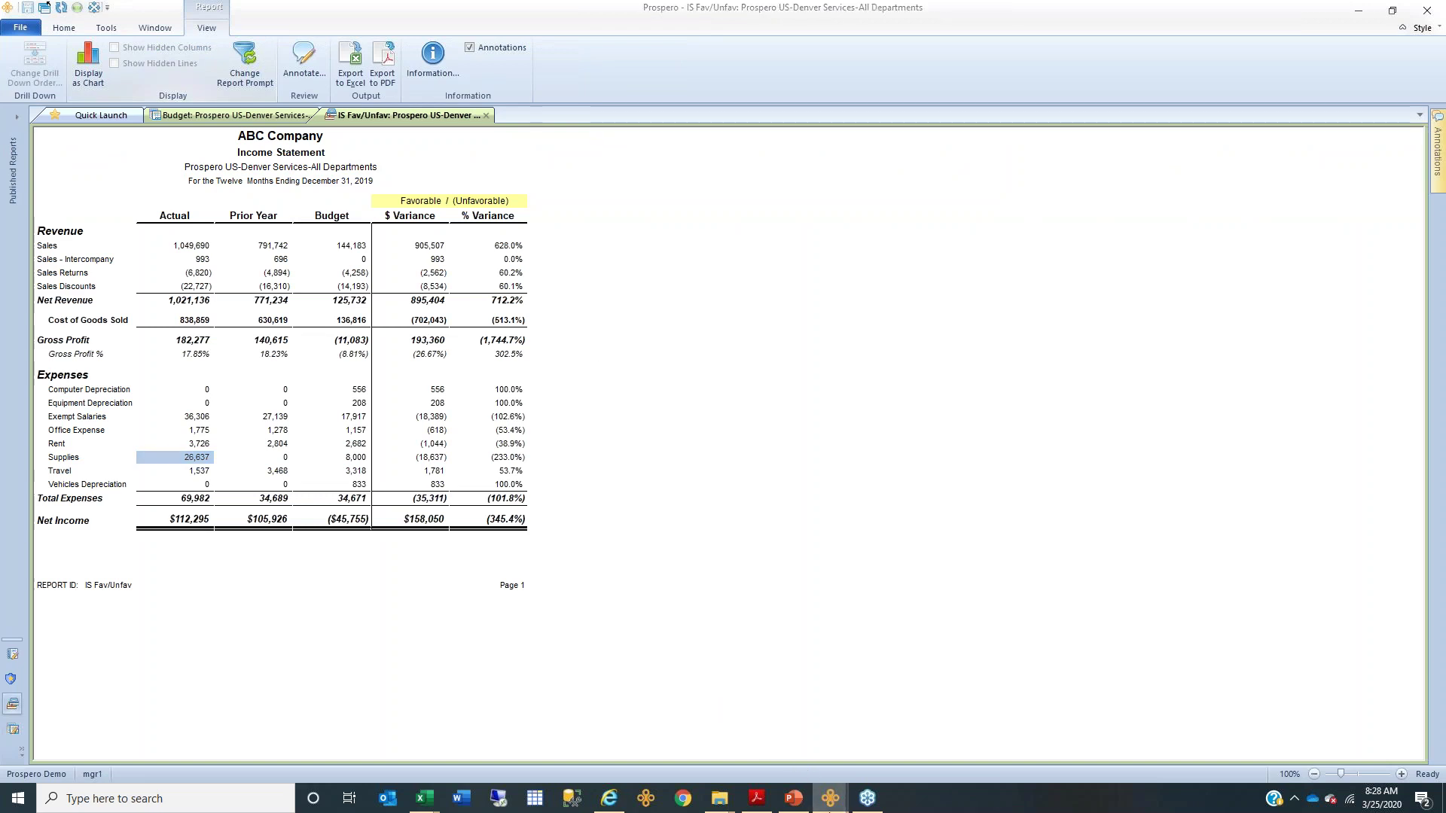
# - Switch to the Prospero window with the All Companies income statement and open the Activity Log
pyautogui.moveTo(830, 797)
pyautogui.click(663, 727)
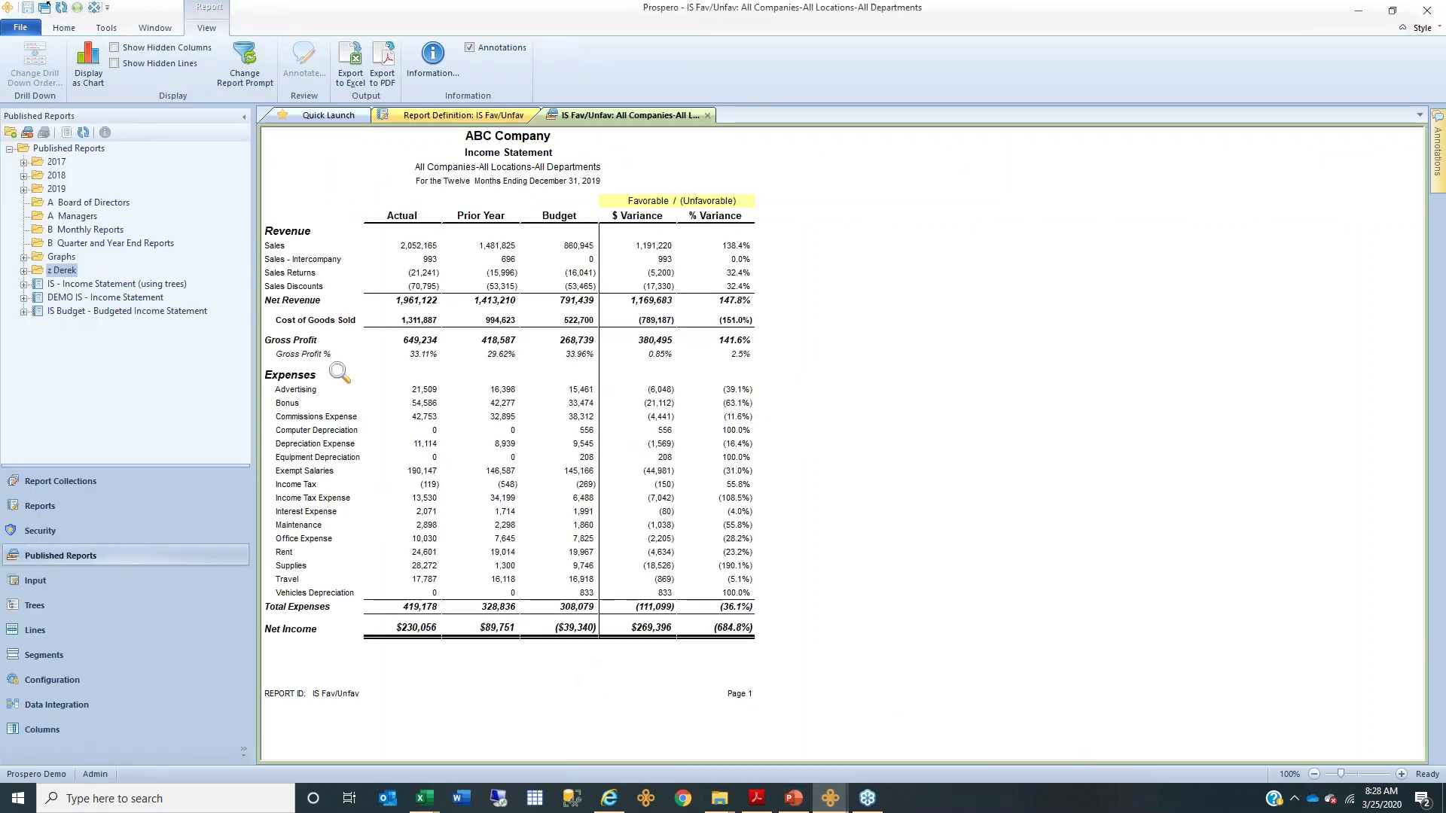
pyautogui.click(101, 28)
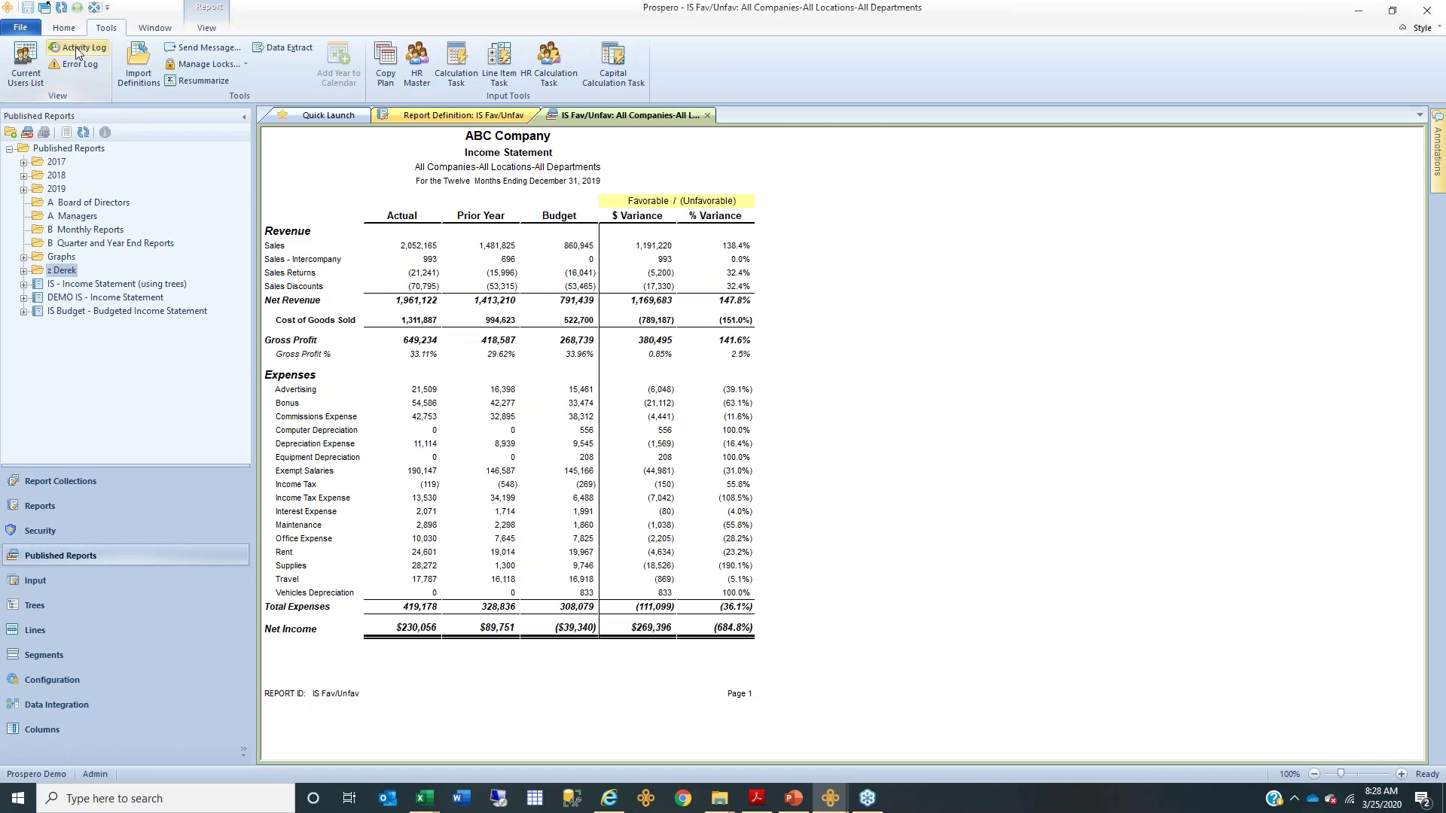
pyautogui.click(85, 50)
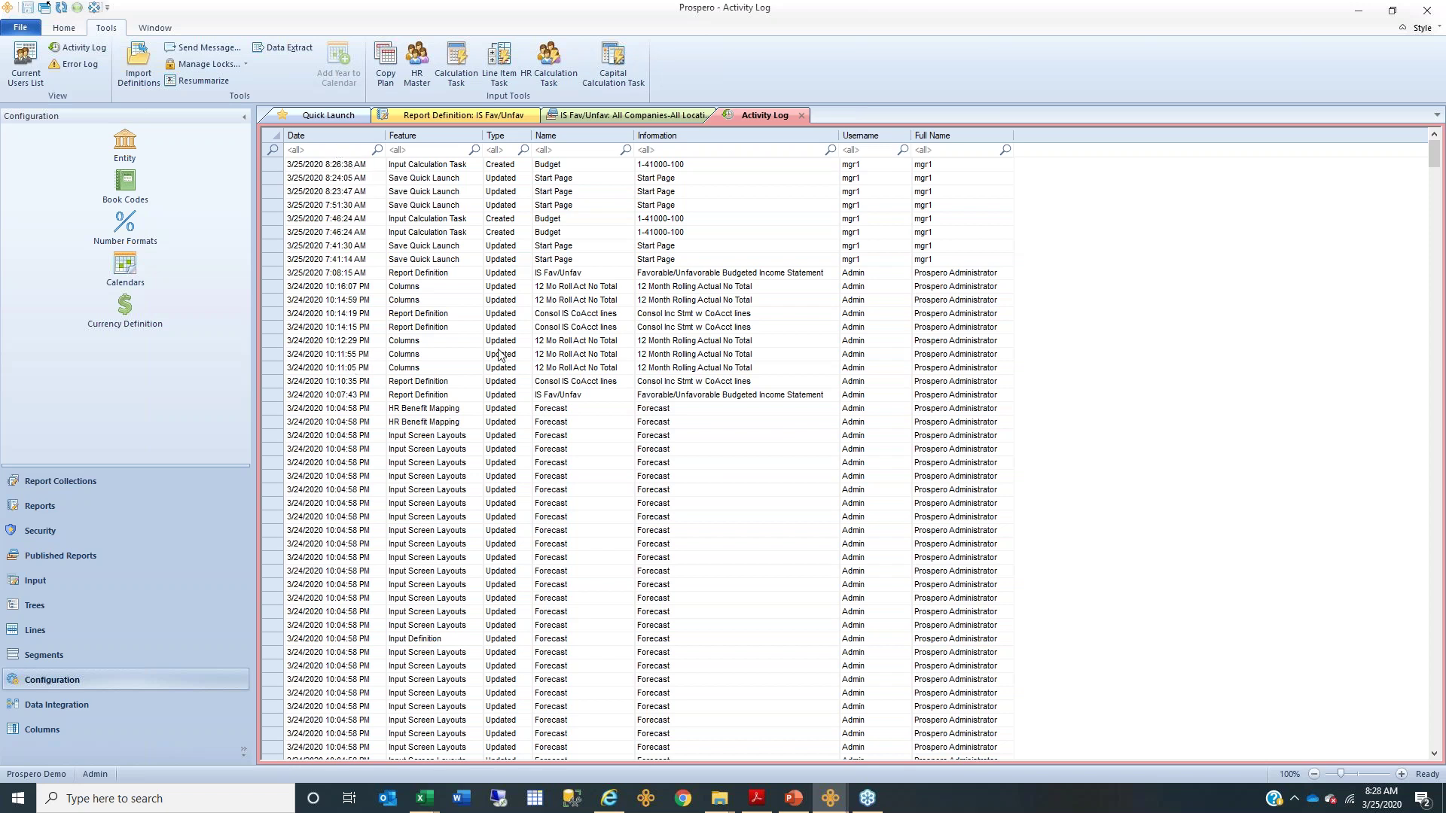
# - Examine the IS Fav/Unfav and HR Benefit Mapping log entries, and view and close the Current Users List
pyautogui.click(271, 396)
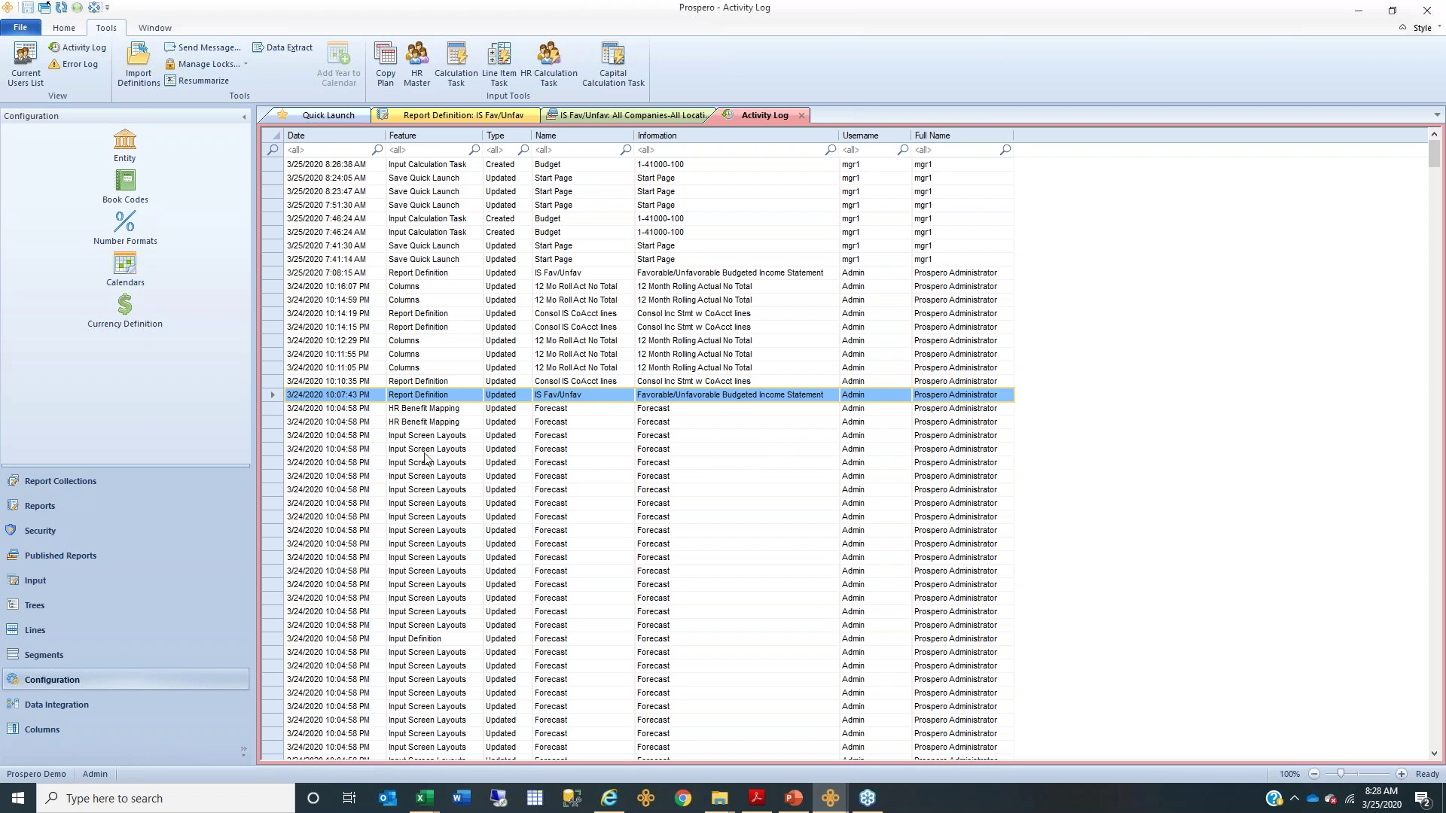
pyautogui.click(280, 411)
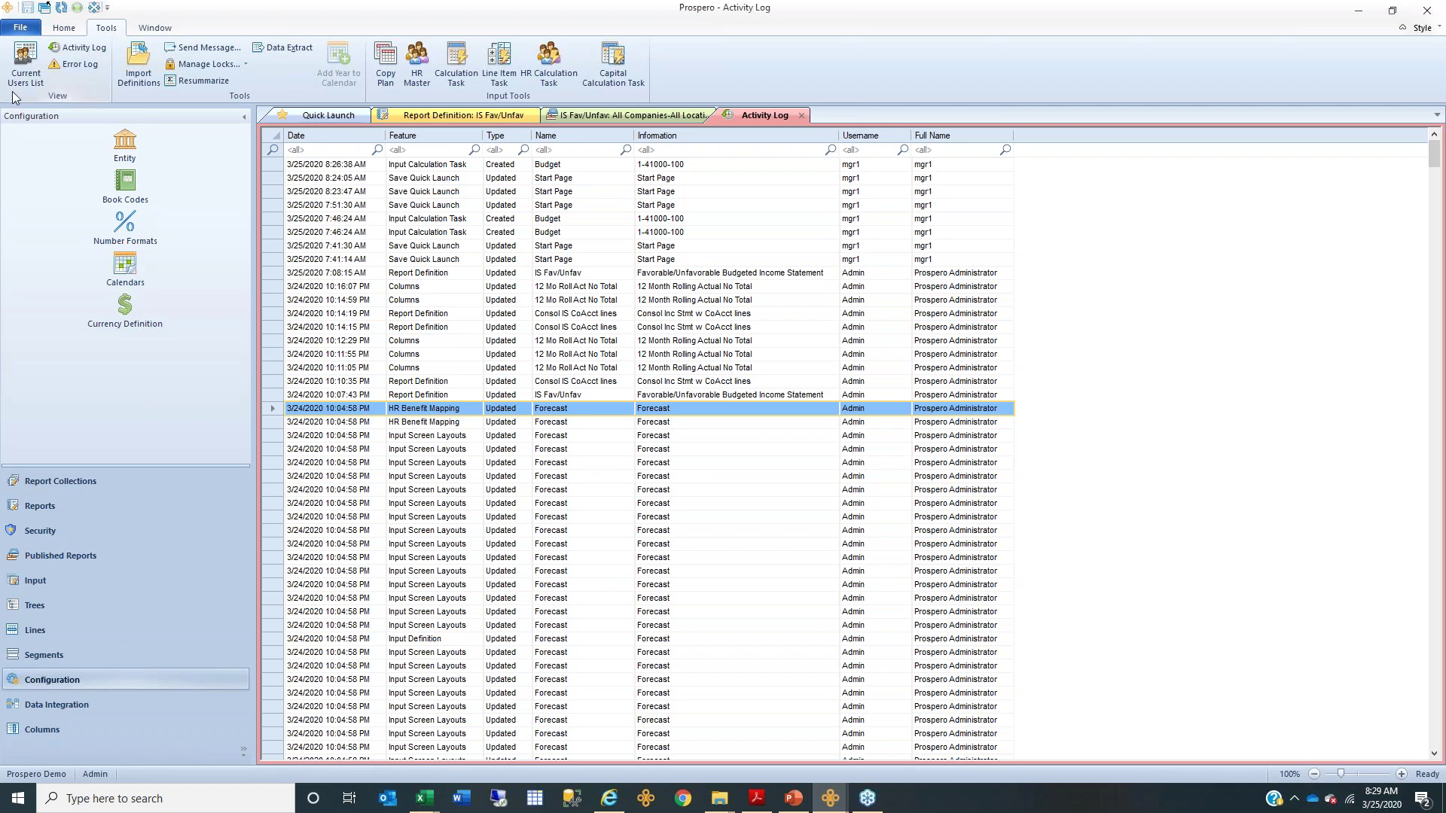
pyautogui.click(25, 62)
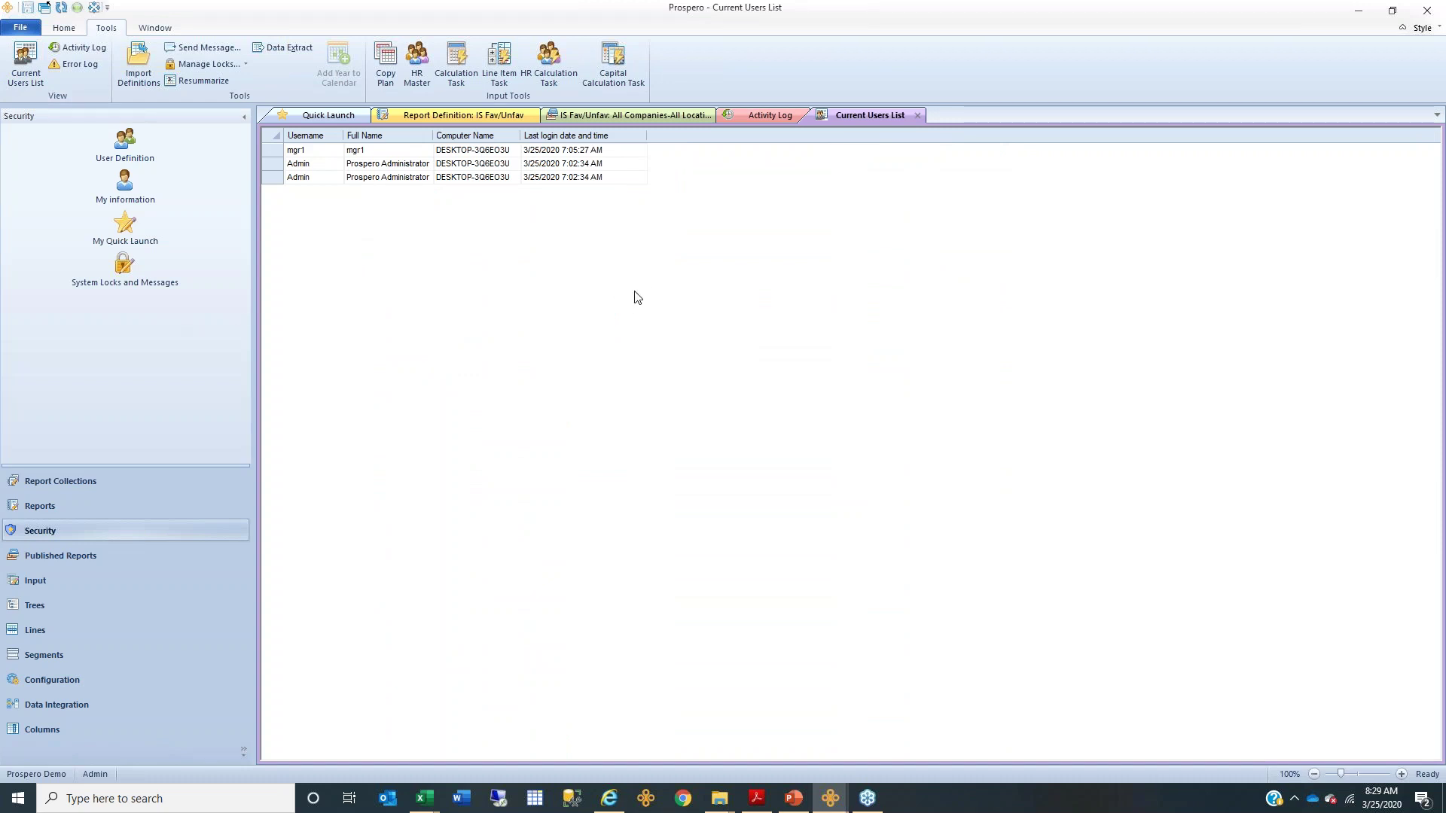
pyautogui.click(918, 116)
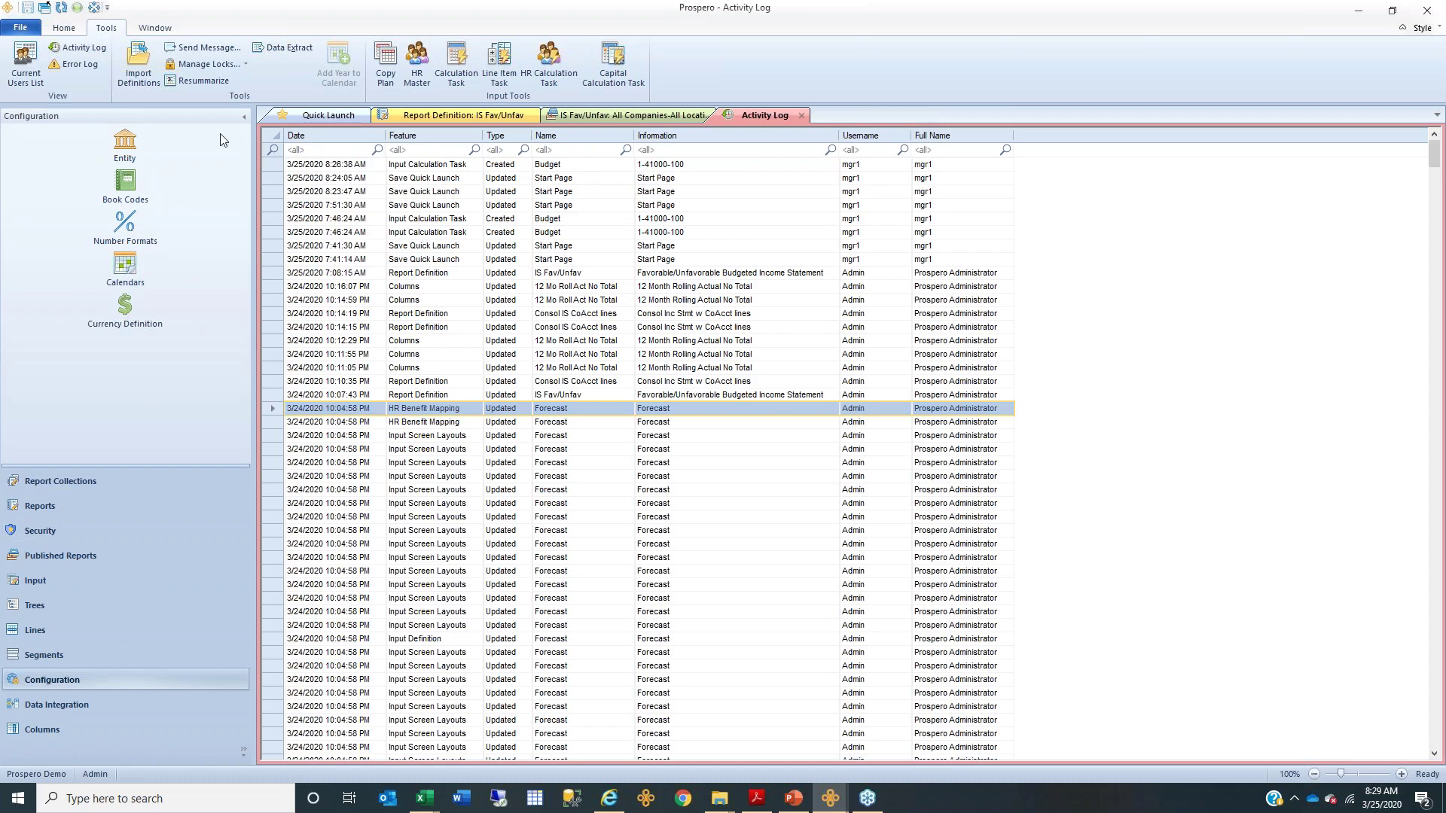
# - Open the Catalog View of reports and sort it by the line definition each report uses
pyautogui.click(67, 29)
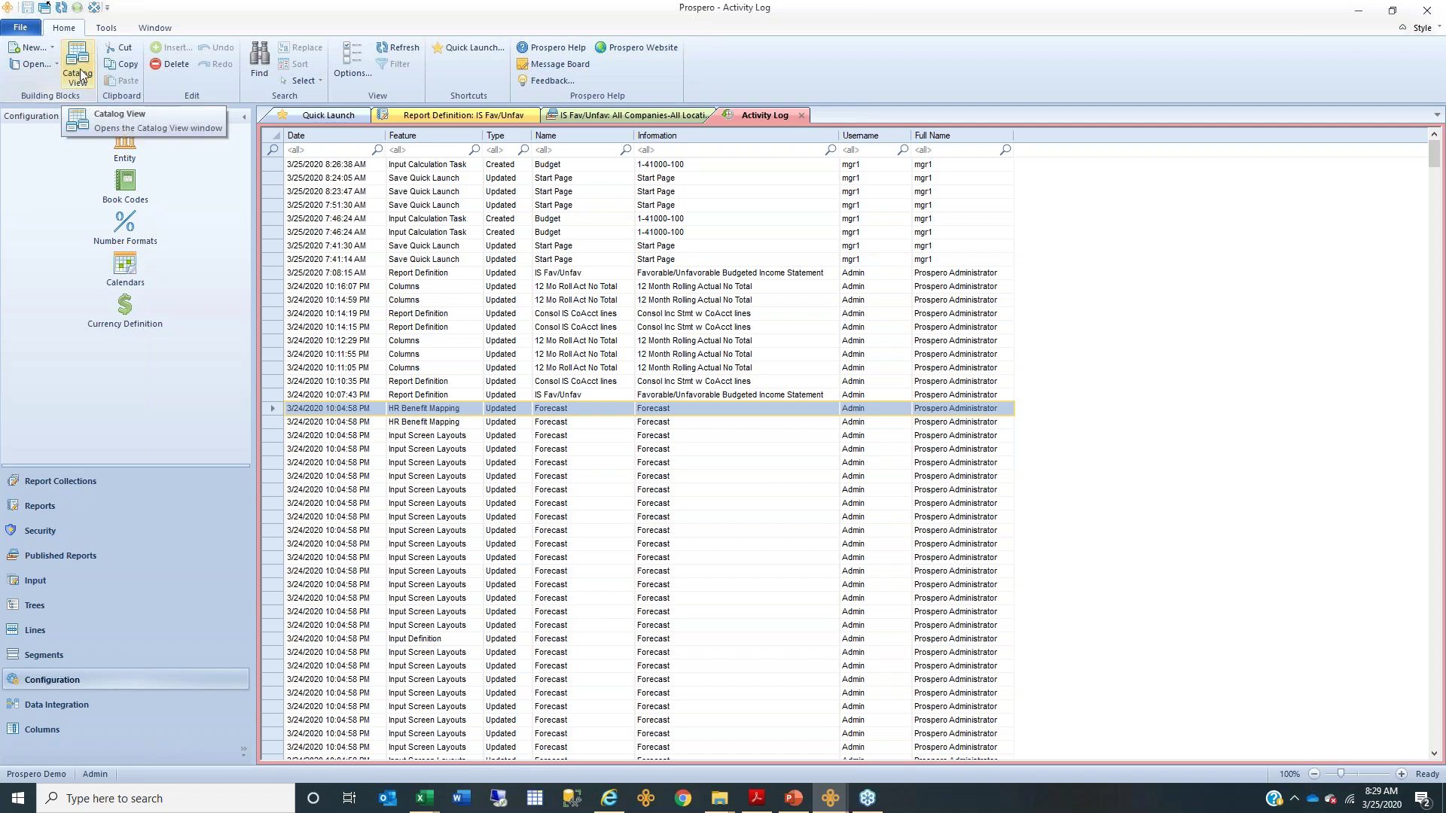
pyautogui.click(82, 73)
pyautogui.click(82, 72)
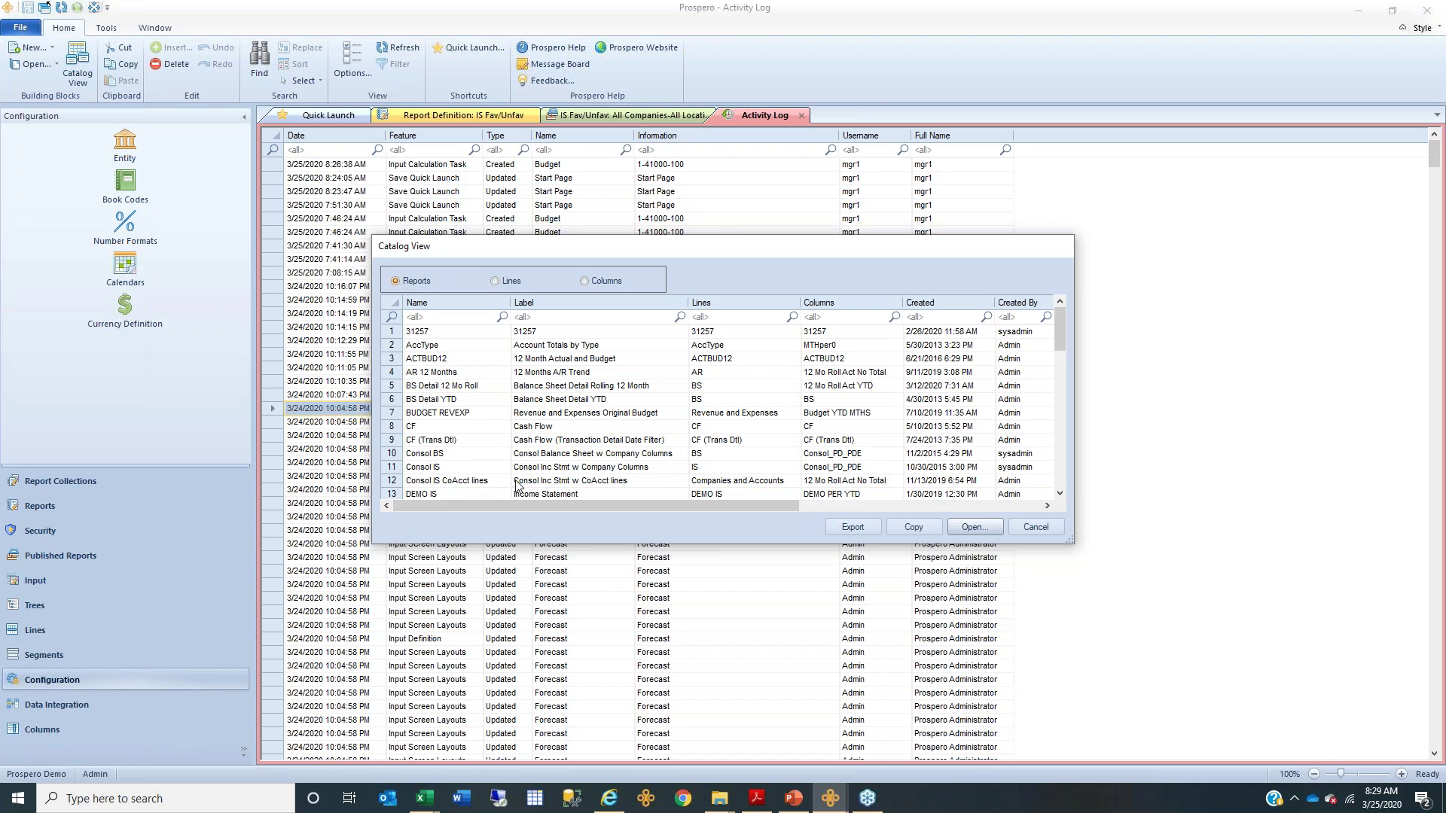
pyautogui.click(404, 346)
pyautogui.press('Down')
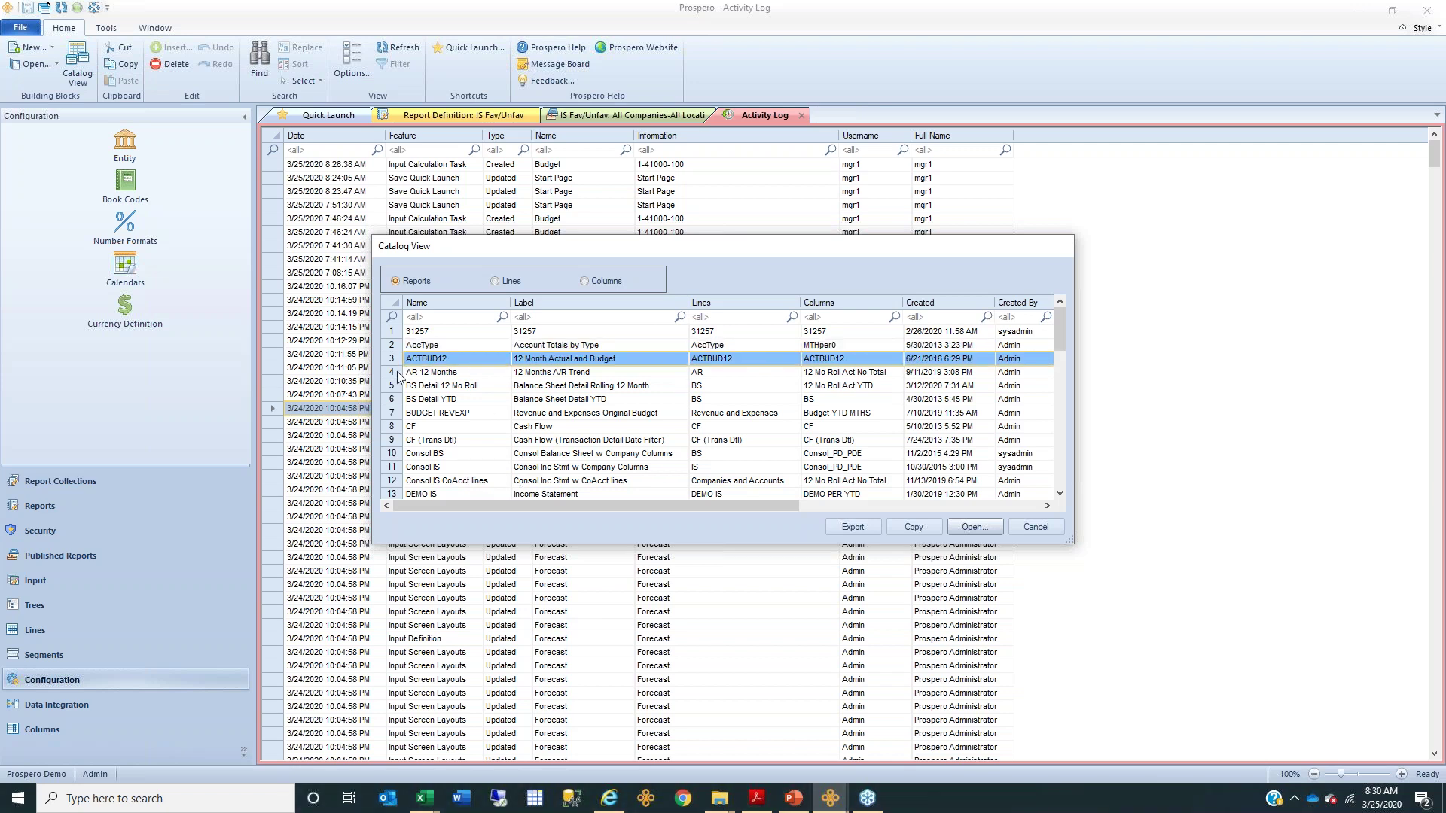
pyautogui.click(748, 308)
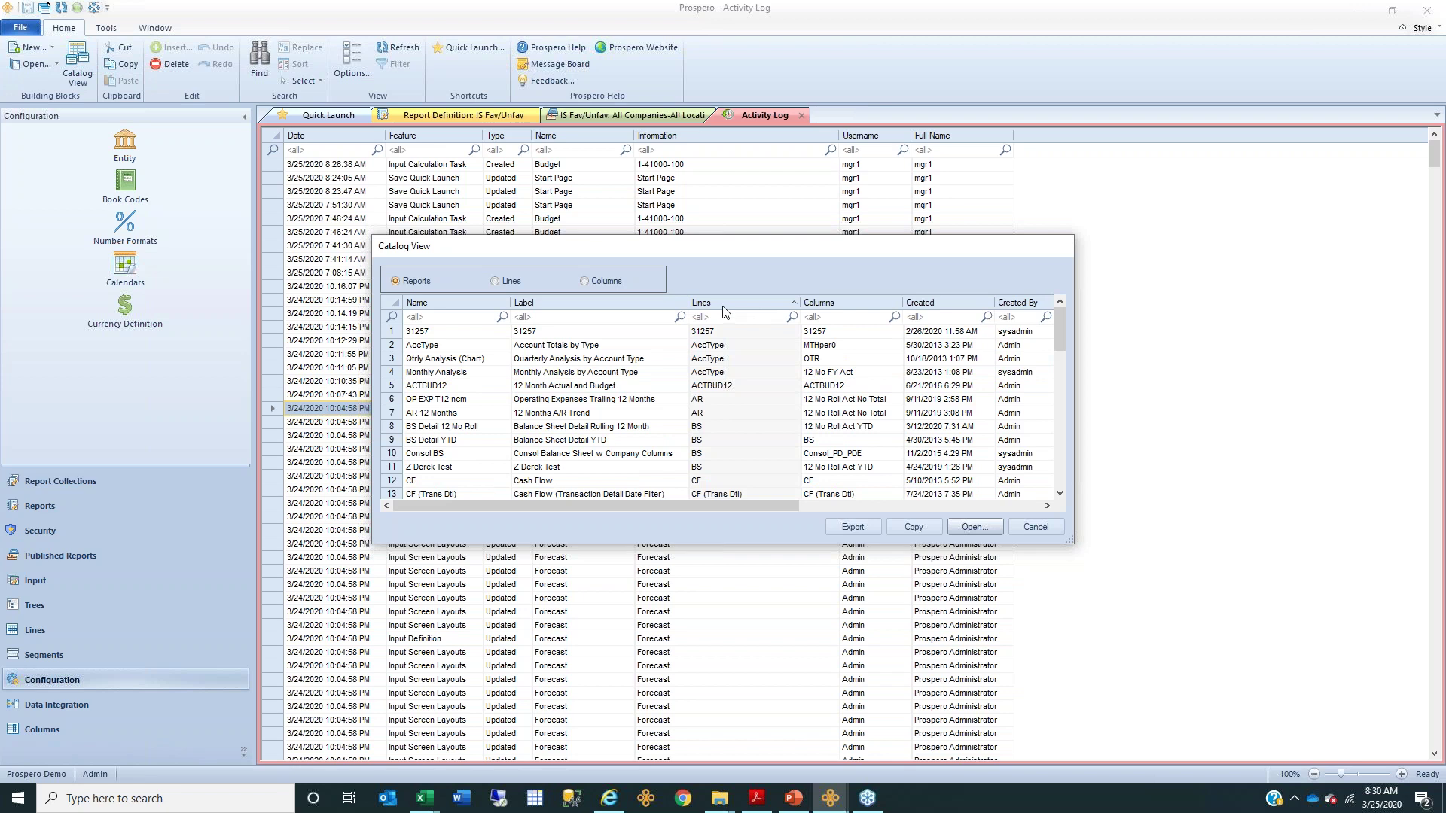
# - Enlarge the Catalog View, highlight the reports from IS Fav/Unfav Maja to z Derek Inc St that use the IS lines, and close it
pyautogui.moveTo(1071, 540); pyautogui.dragTo(1346, 740)
pyautogui.scroll(-2, 486, 570)
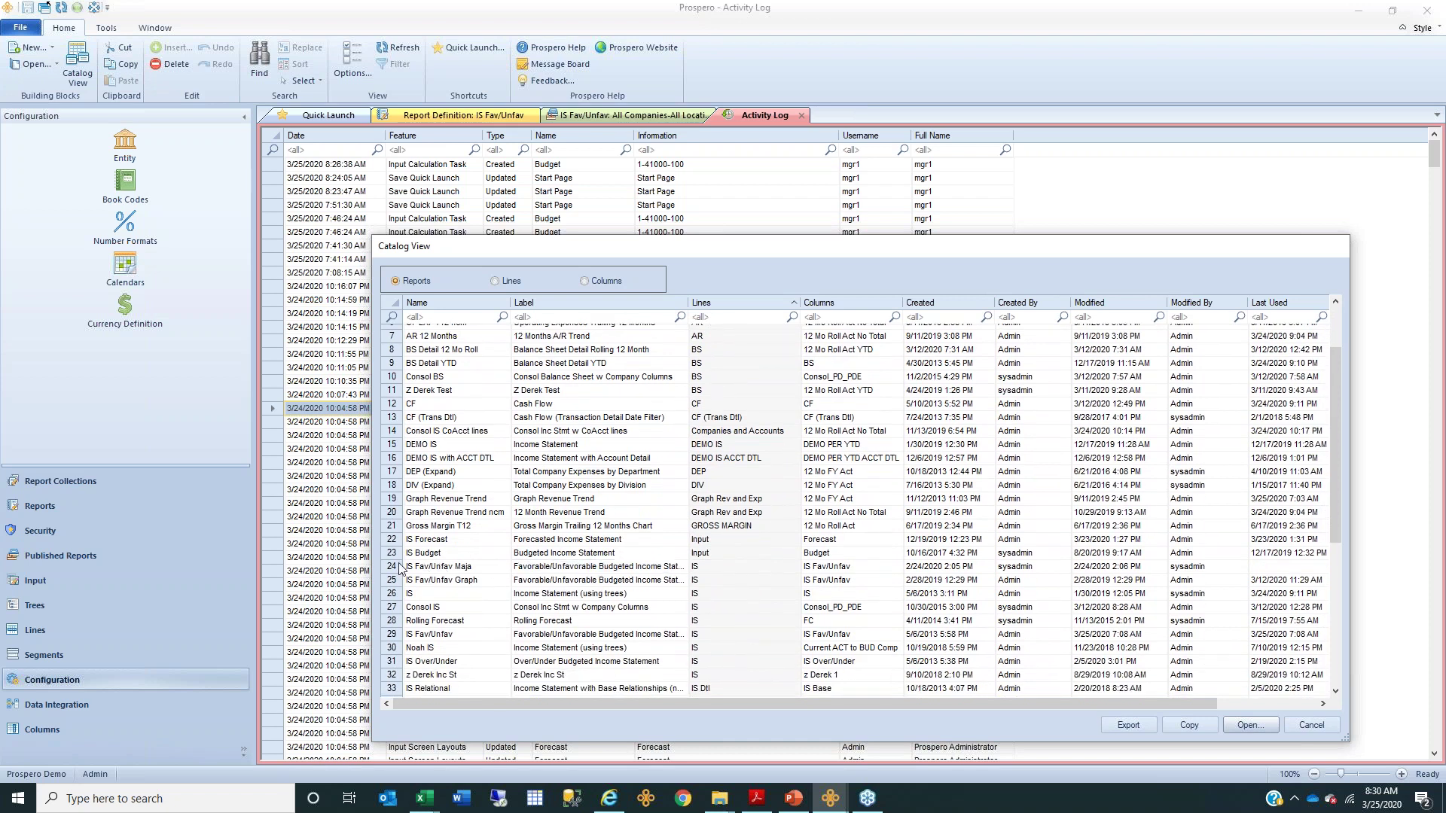
pyautogui.click(399, 566)
pyautogui.hotkey('shift', 'Down')
pyautogui.hotkey('shift', 'Down')
pyautogui.hotkey('shift', 'Down')
pyautogui.hotkey('shift', 'Down')
pyautogui.hotkey('shift', 'Down')
pyautogui.hotkey('shift', 'Down')
pyautogui.hotkey('shift', 'Down')
pyautogui.hotkey('shift', 'Down')
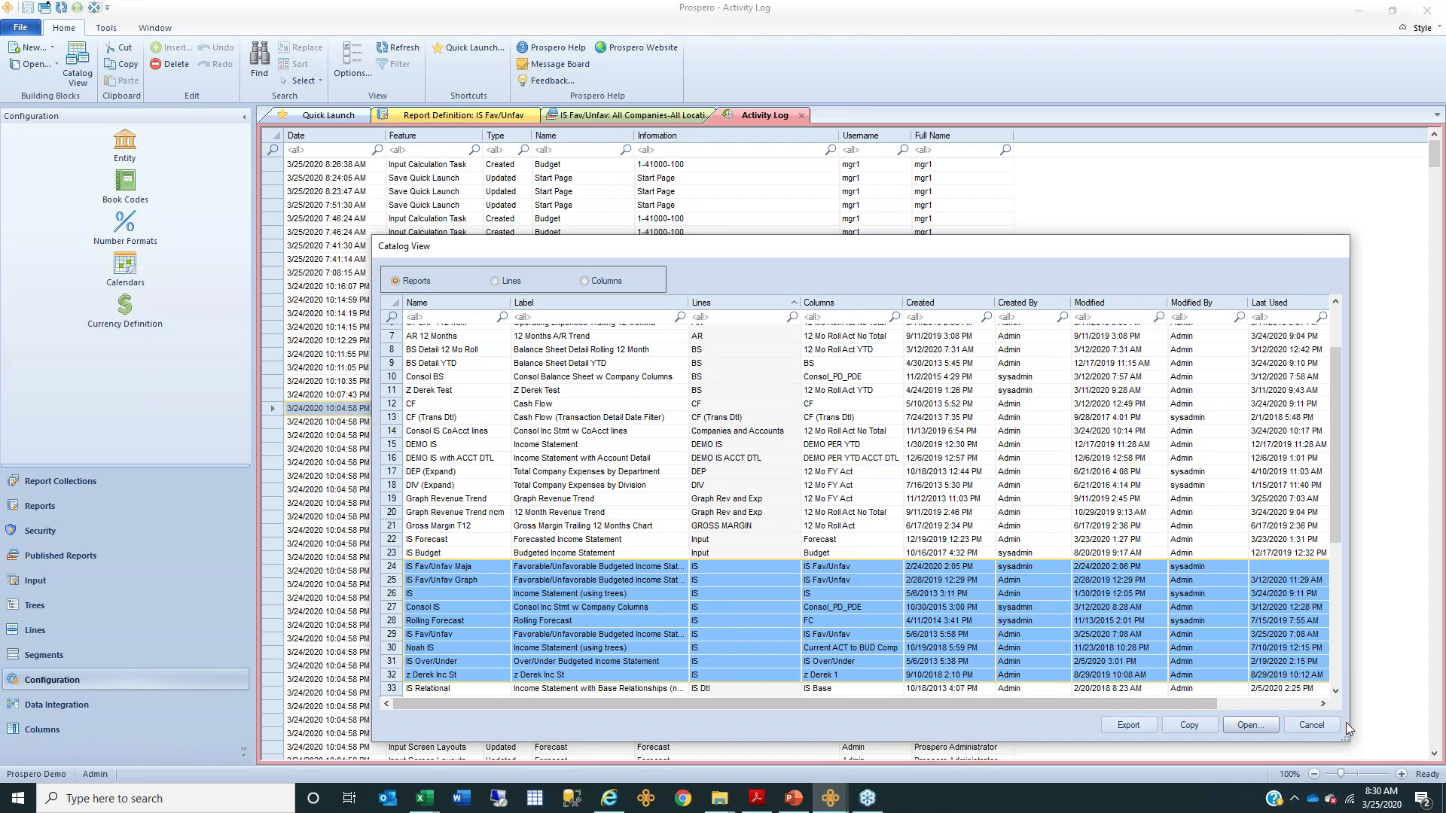
pyautogui.click(1319, 725)
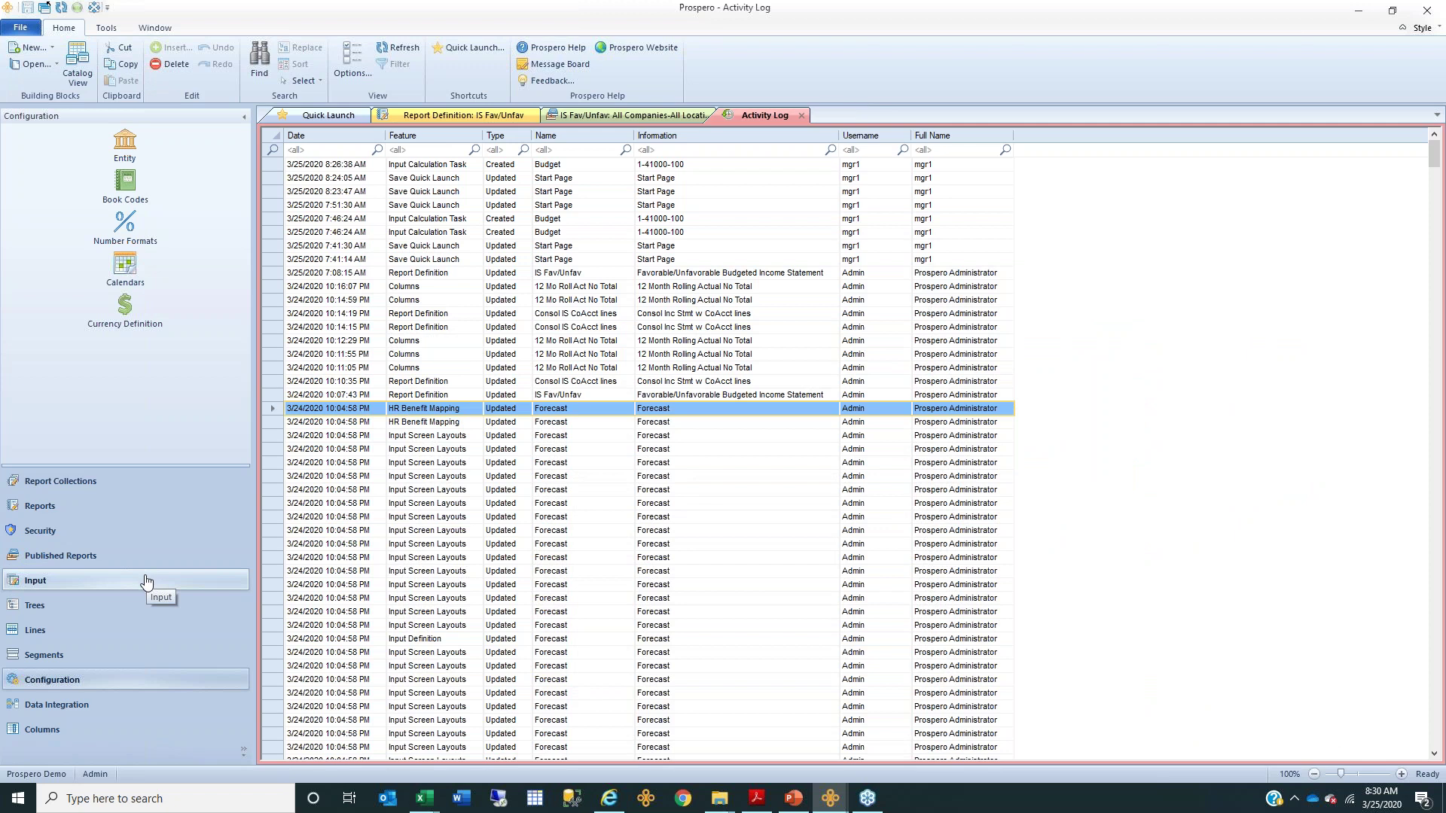
# - Browse the line definitions, expanding the Reports folder and its Income Stmt subfolder, and select the Income Stmt folder
pyautogui.click(68, 631)
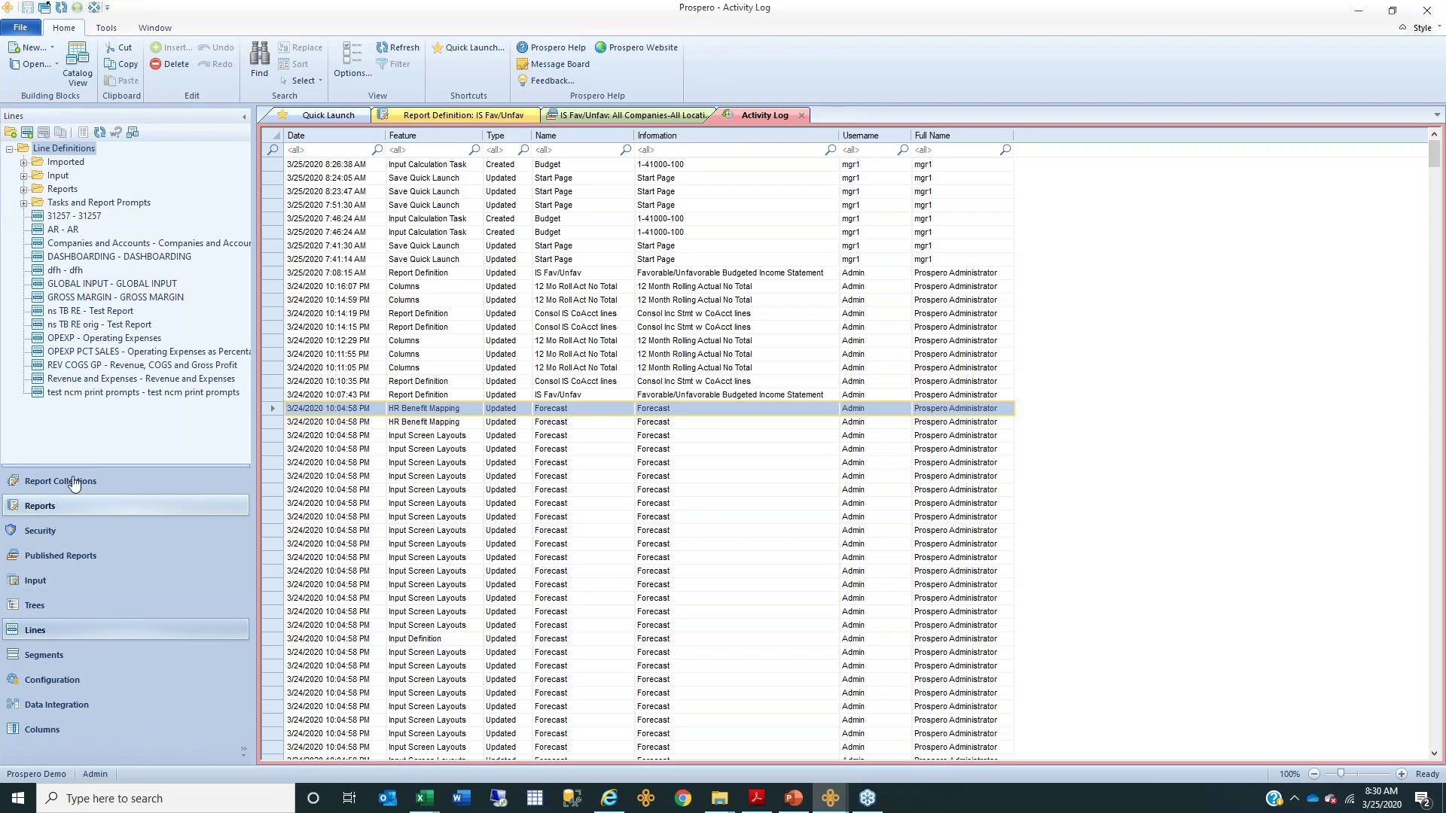
pyautogui.click(23, 189)
pyautogui.click(38, 230)
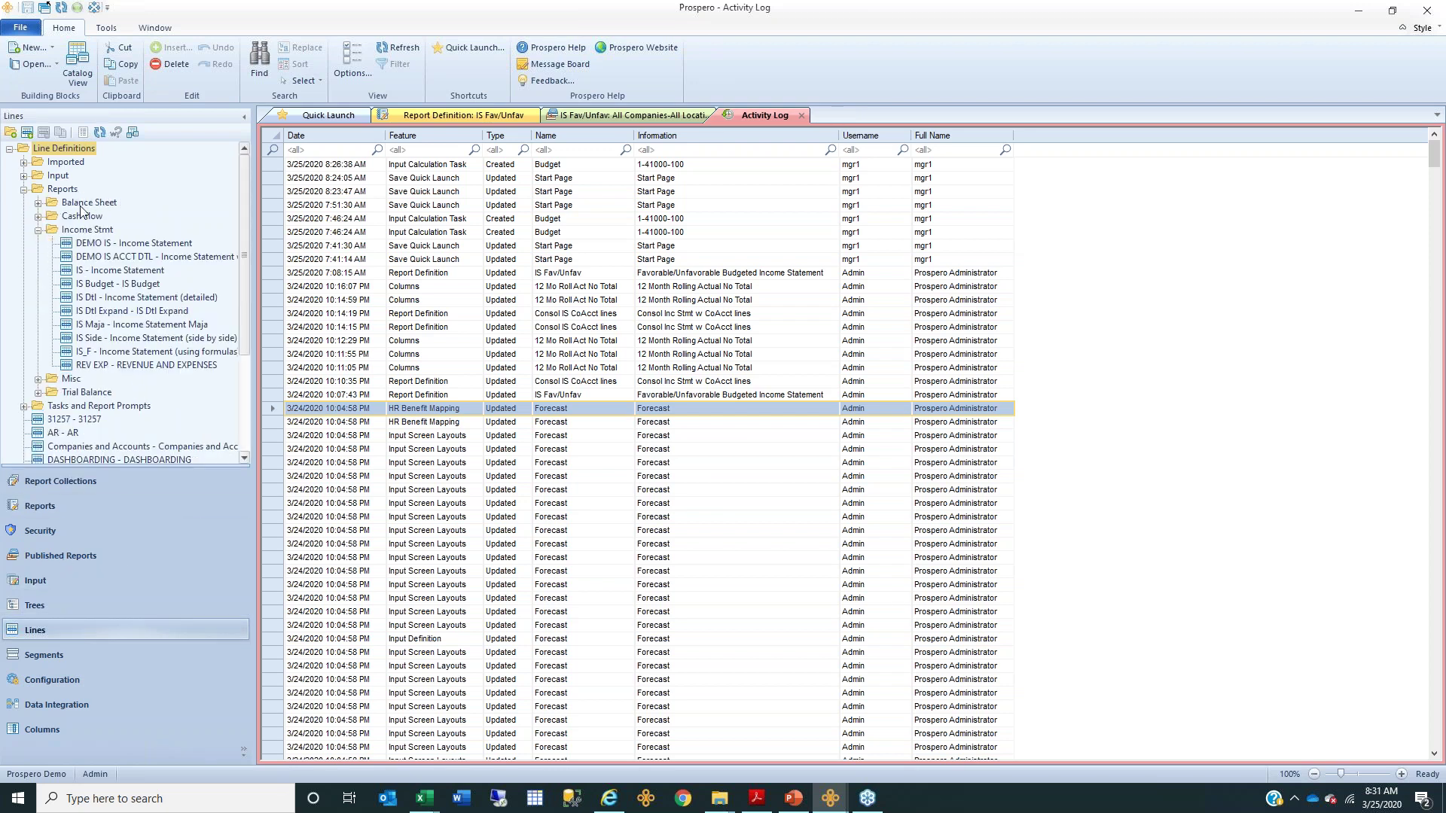
pyautogui.click(74, 202)
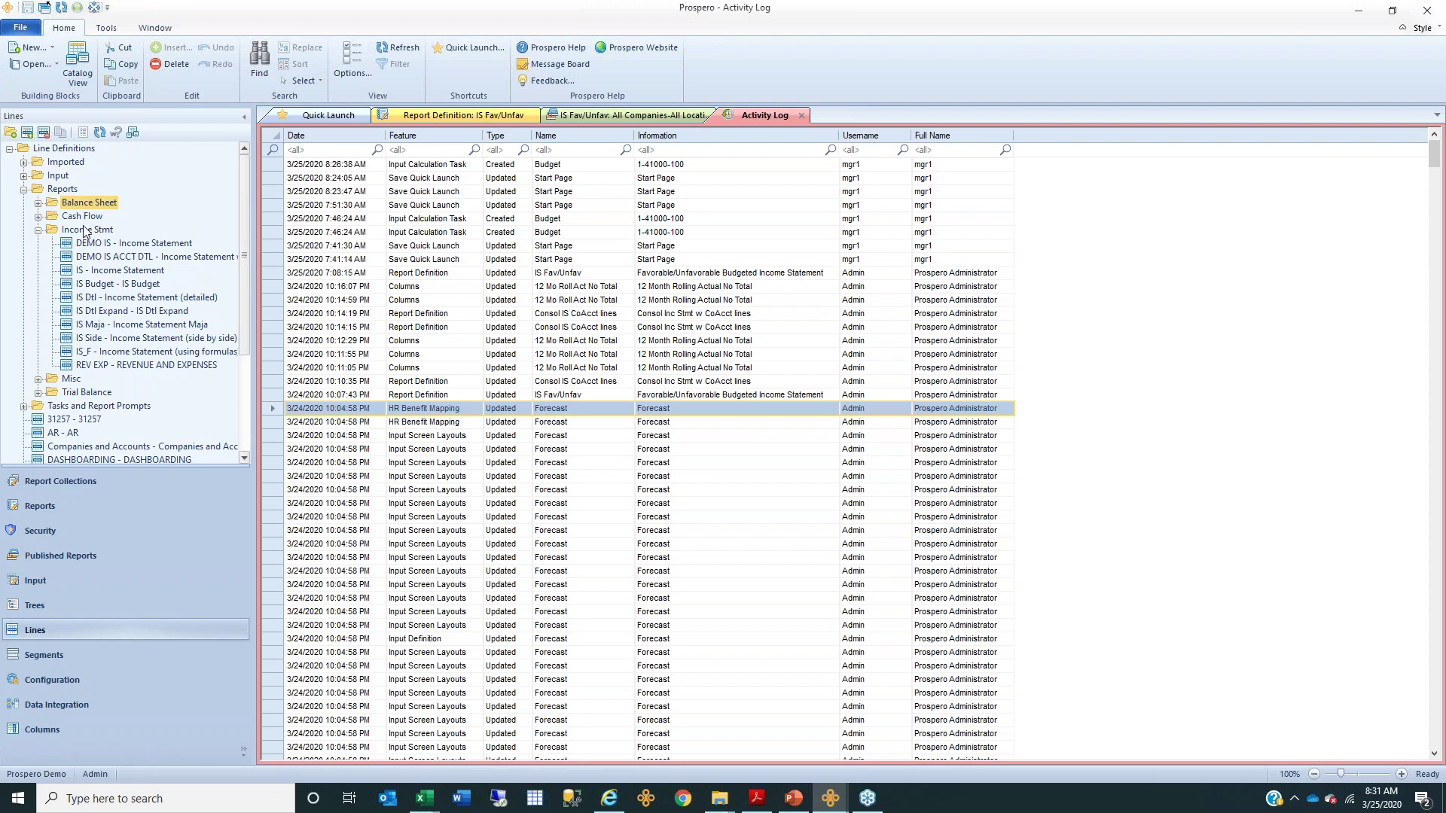
pyautogui.click(85, 230)
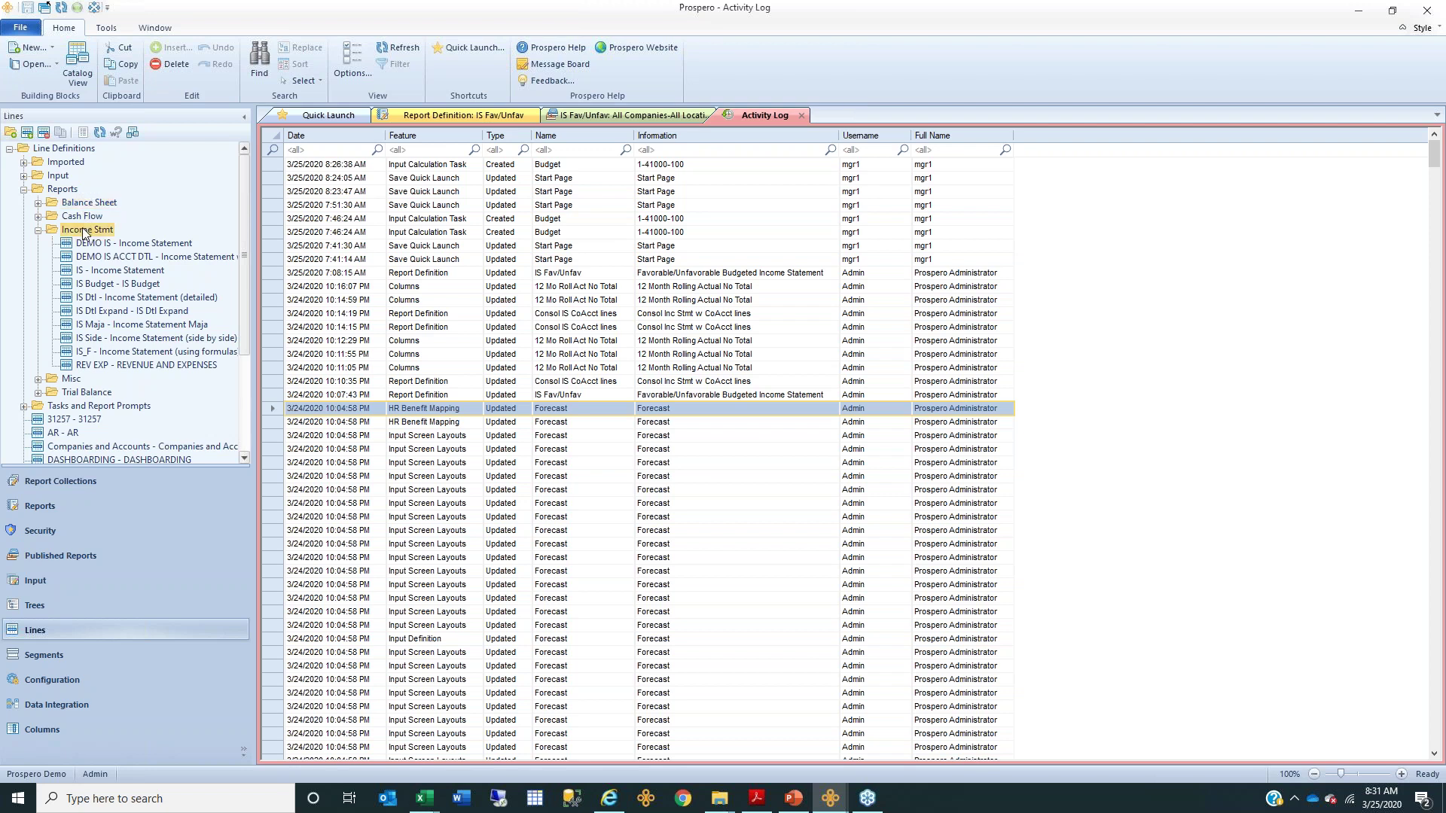
# - Look up where the IS - Income Statement line definition is used, enlarge the usage list to show the report types, and close it
pyautogui.rightClick(87, 275)
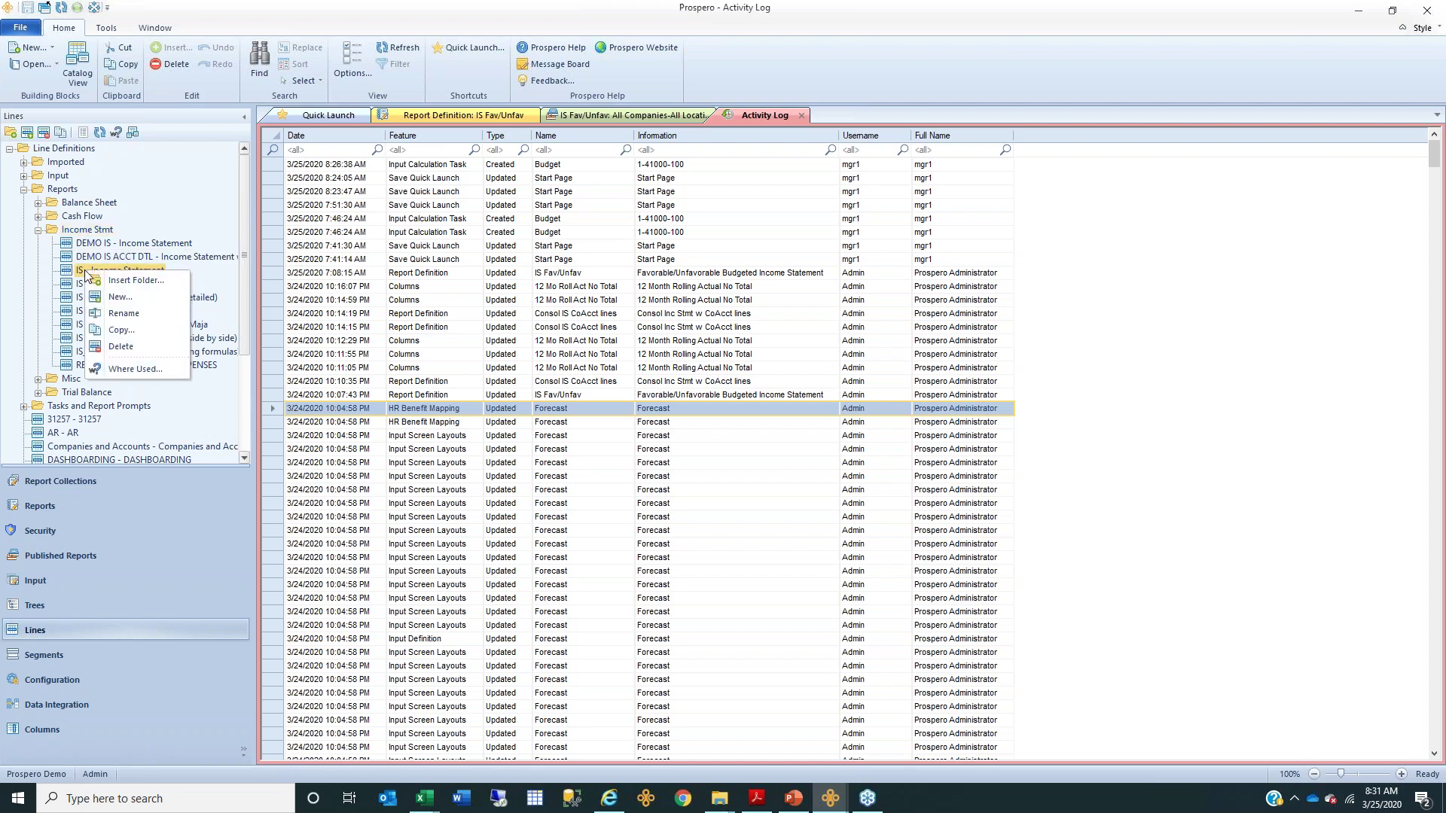
pyautogui.click(110, 270)
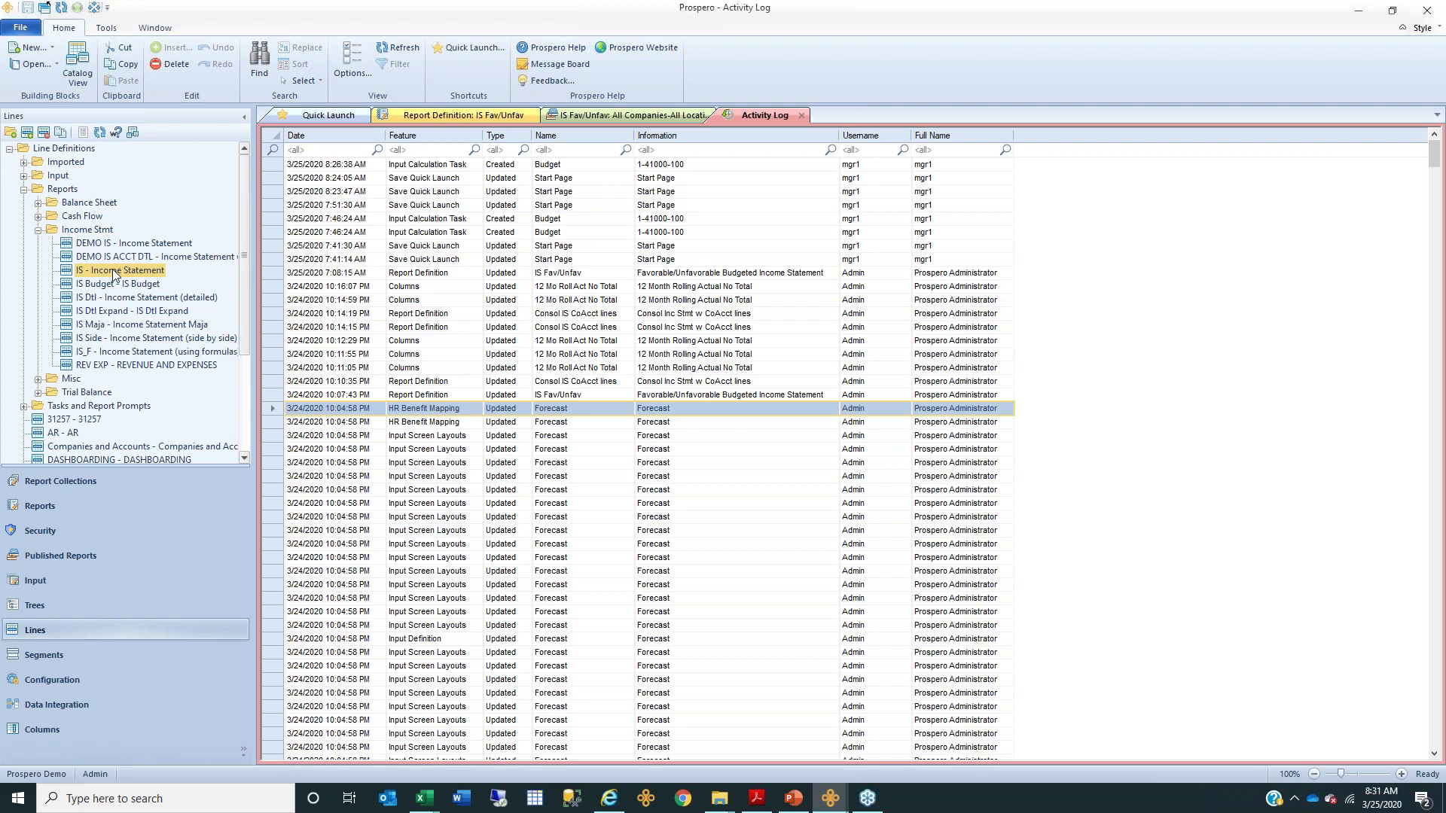
pyautogui.rightClick(115, 275)
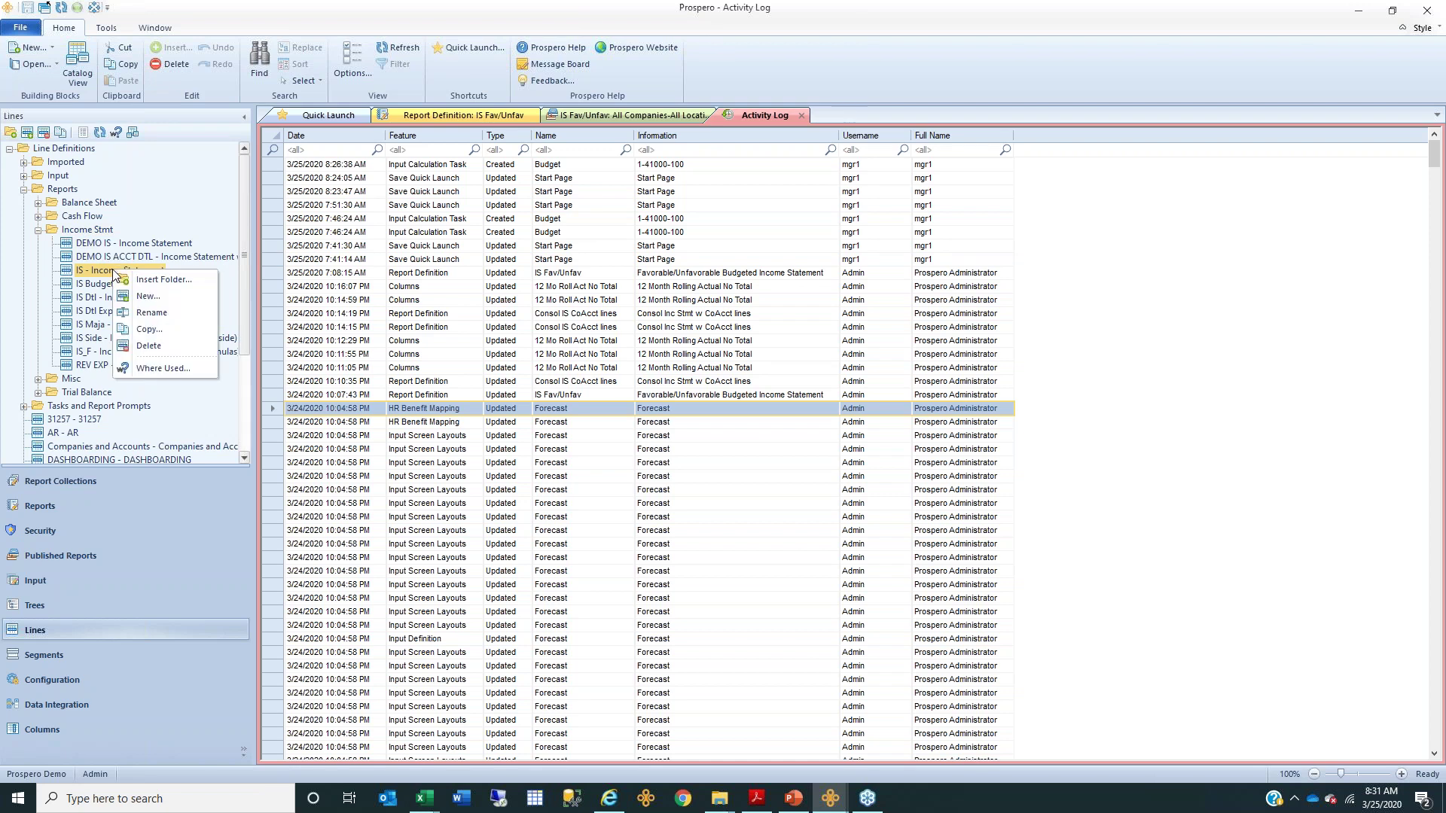
pyautogui.click(163, 367)
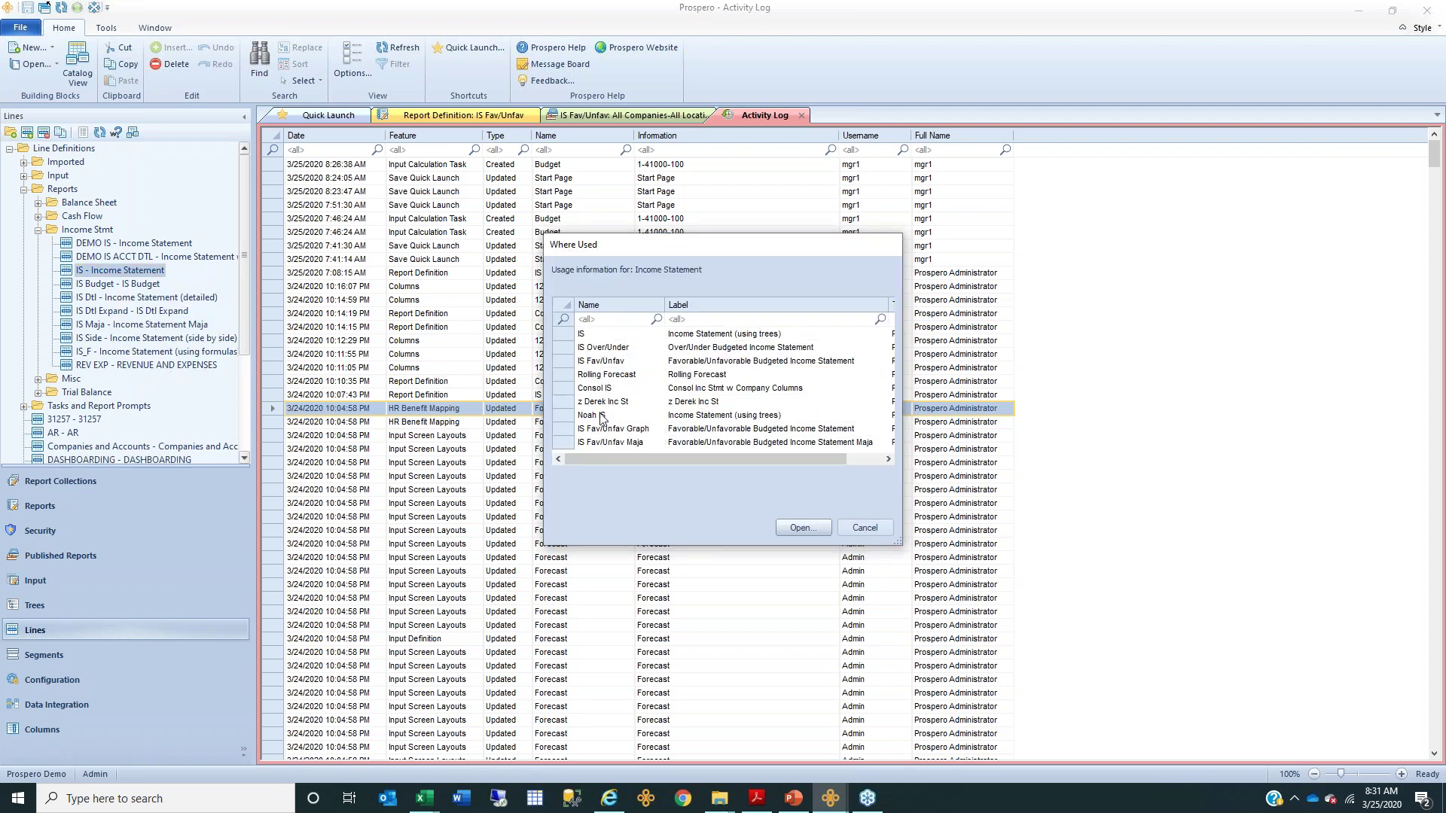
pyautogui.click(582, 336)
pyautogui.moveTo(898, 547); pyautogui.dragTo(1078, 589)
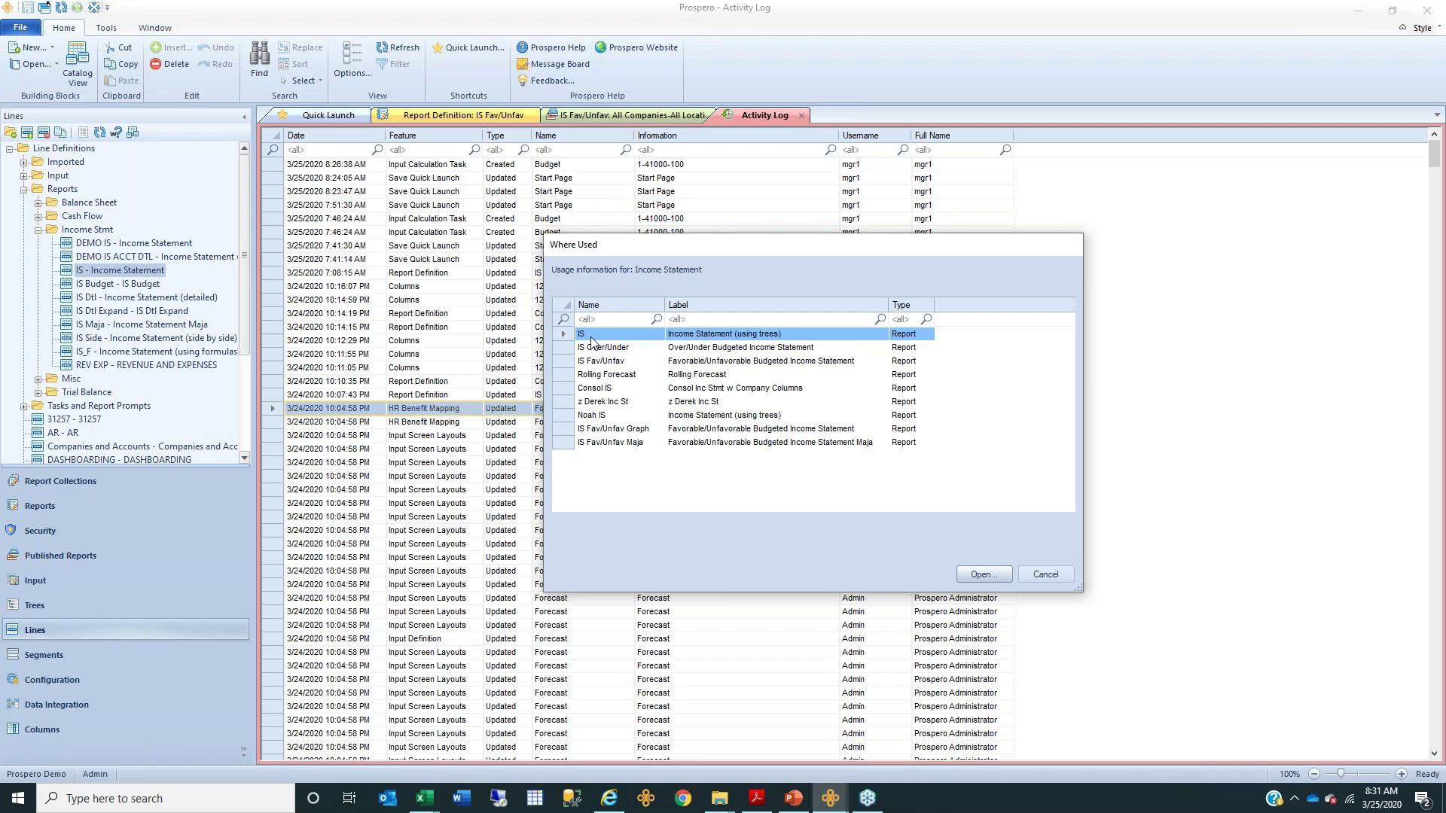
pyautogui.click(1055, 574)
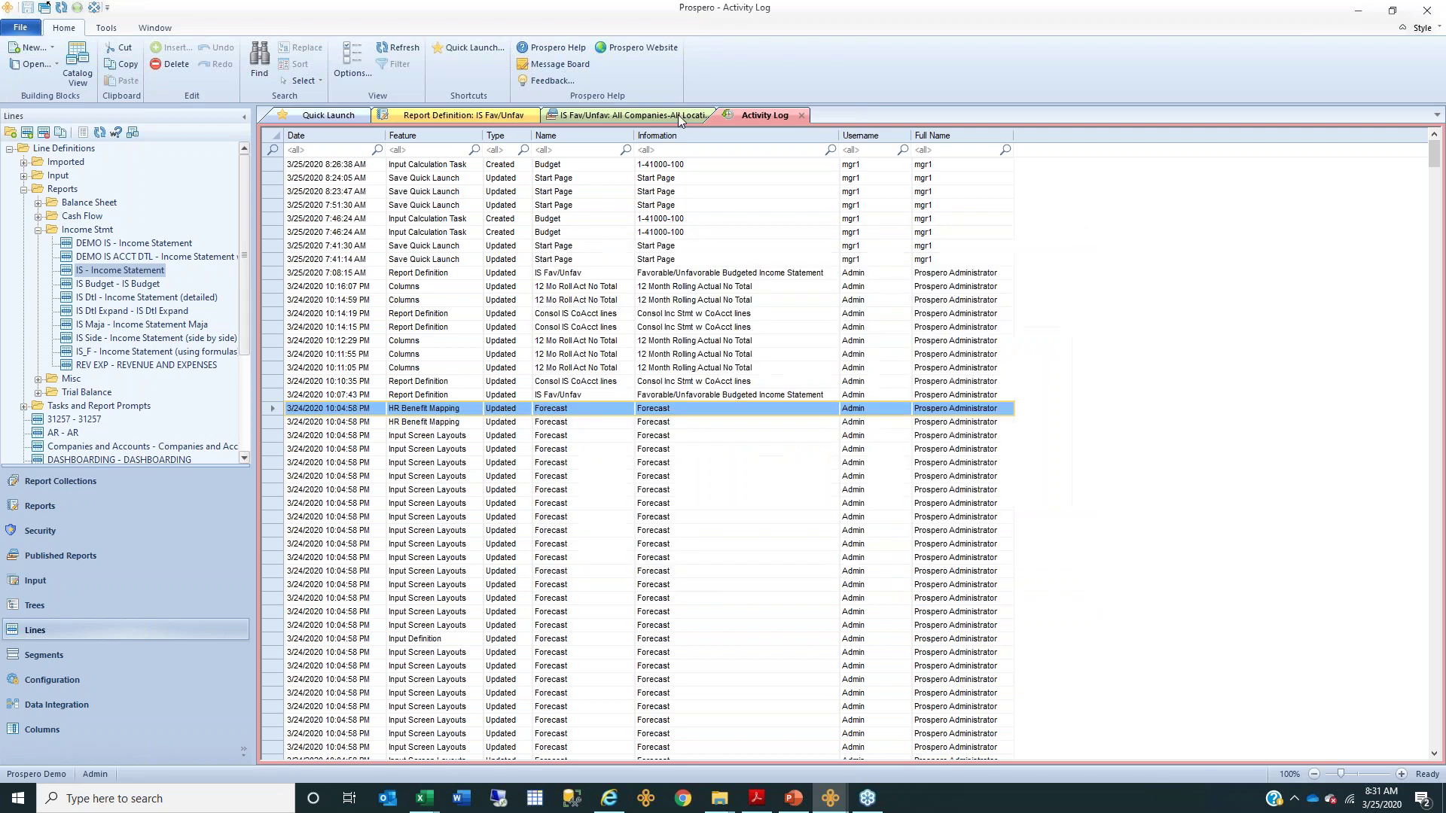
# - Return to the IS Fav/Unfav report for all companies and select its Total Expenses line
pyautogui.click(679, 117)
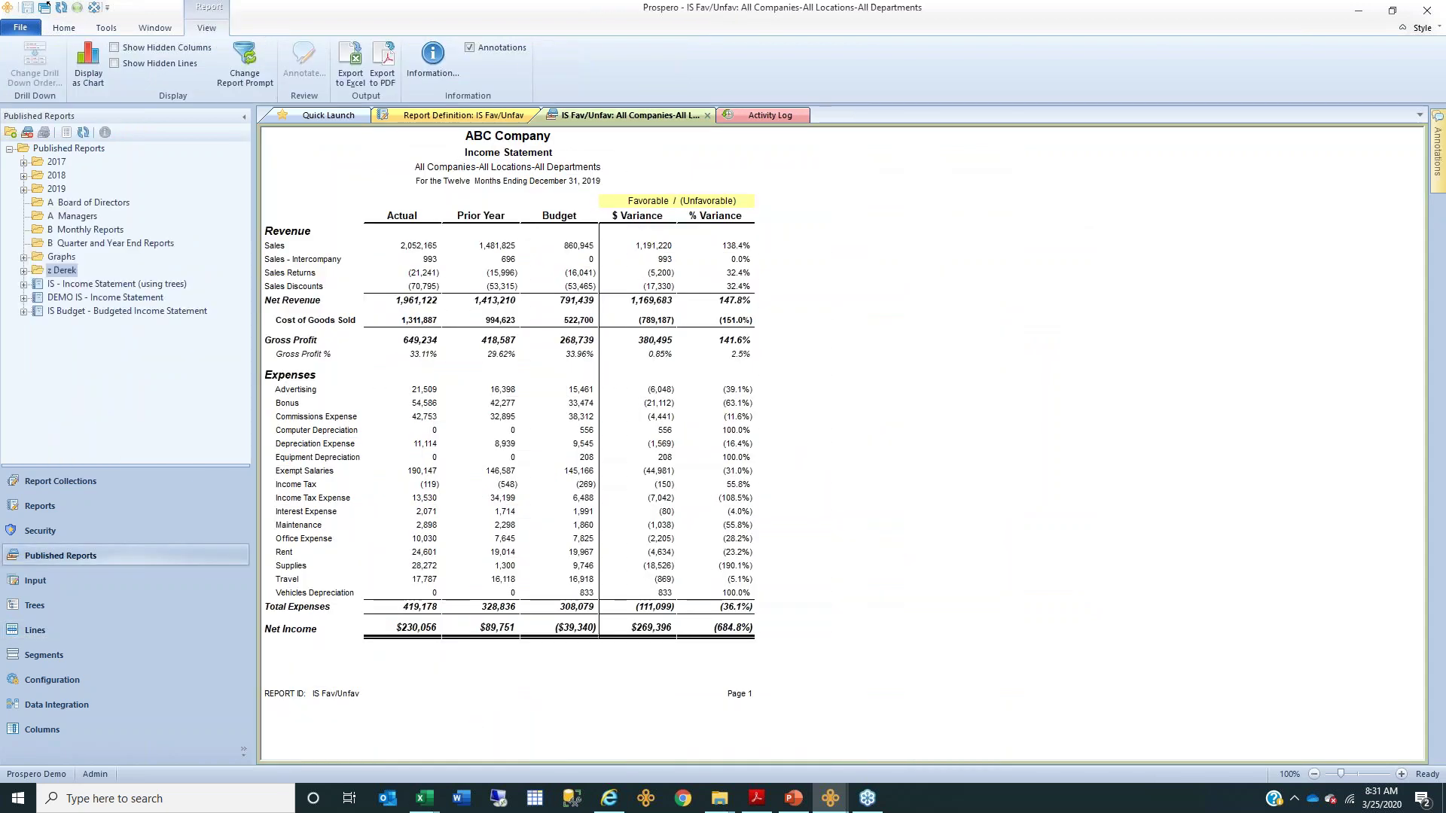
pyautogui.click(332, 607)
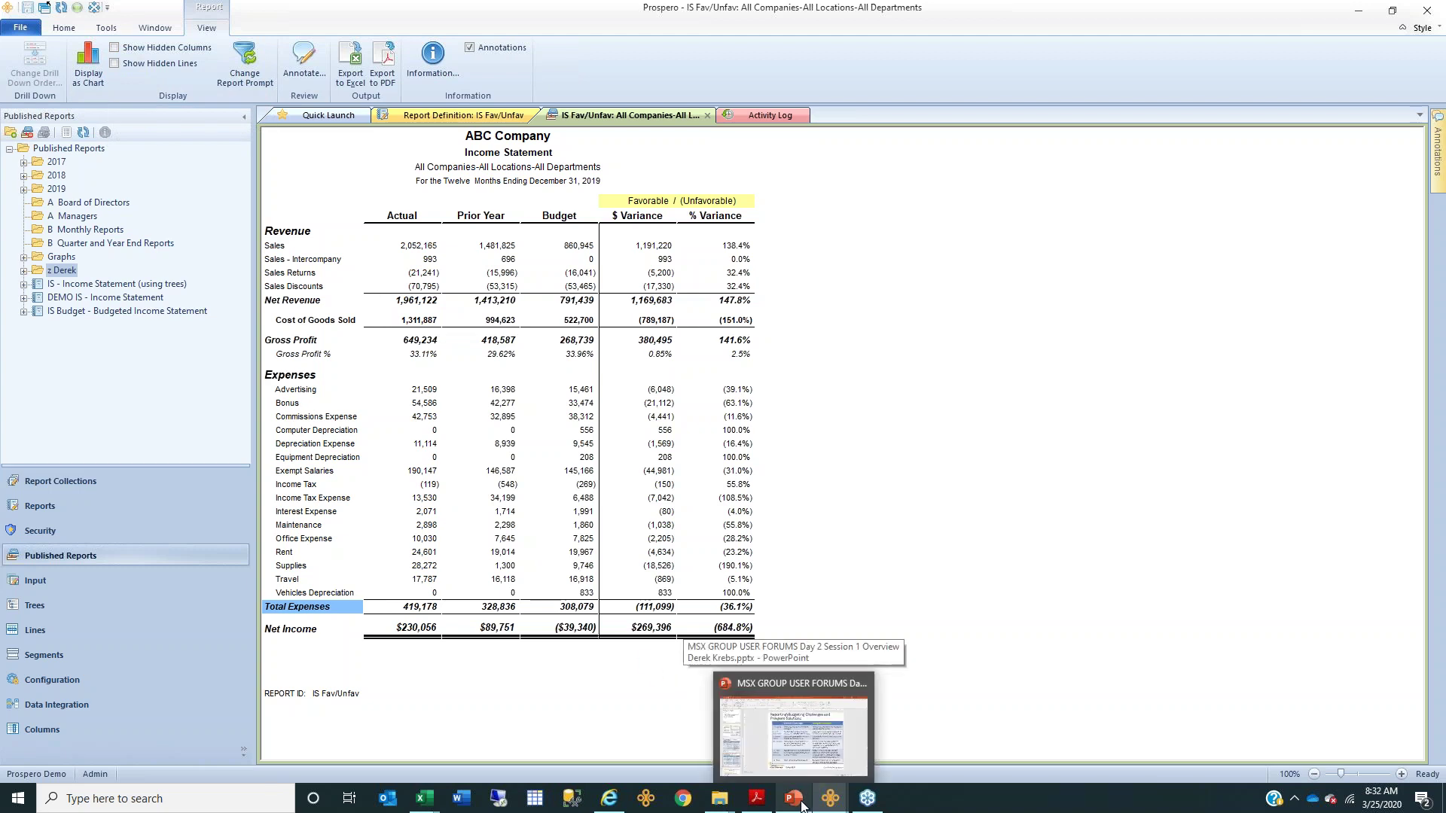
pyautogui.moveTo(831, 805)
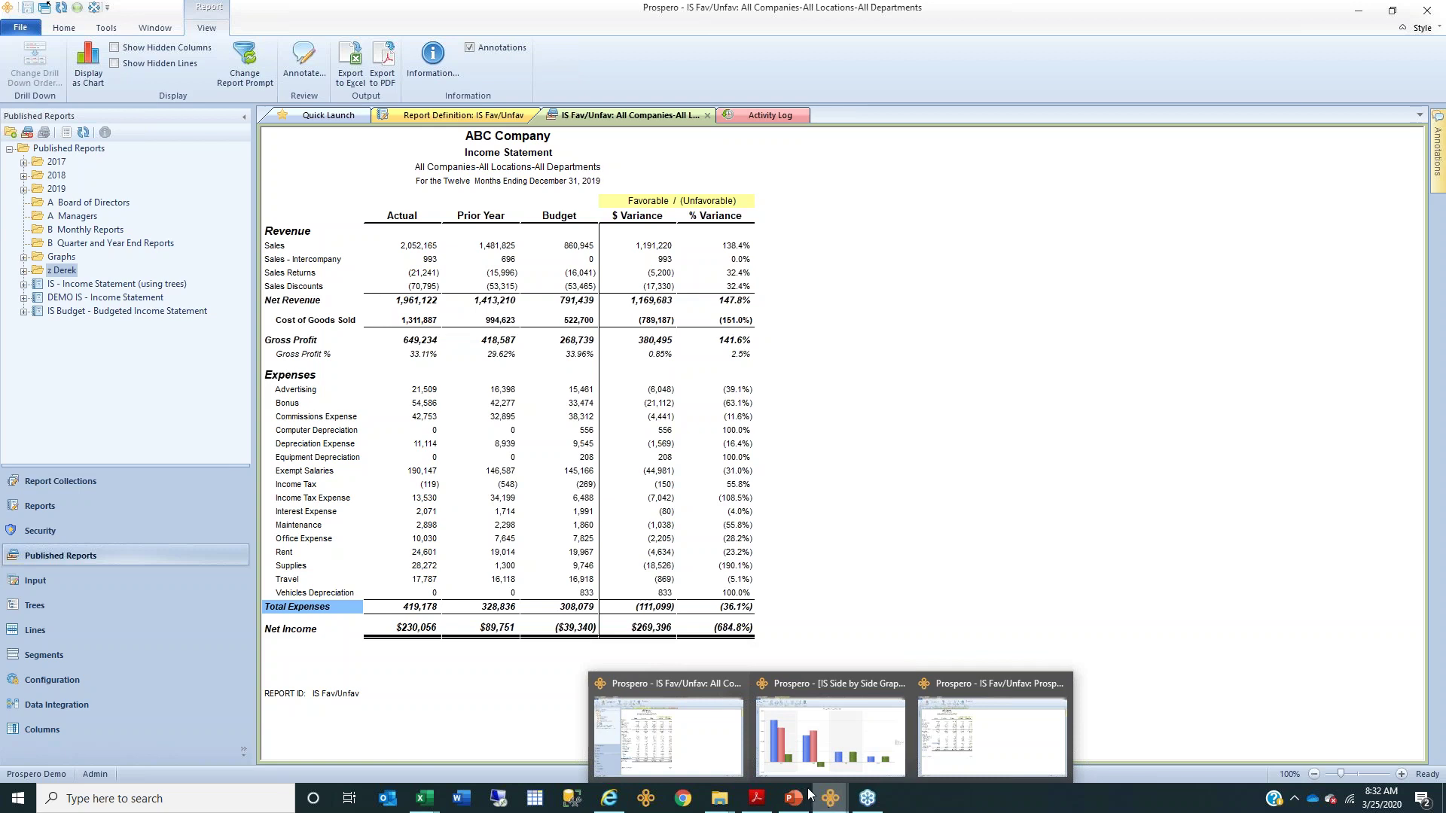
pyautogui.click(729, 772)
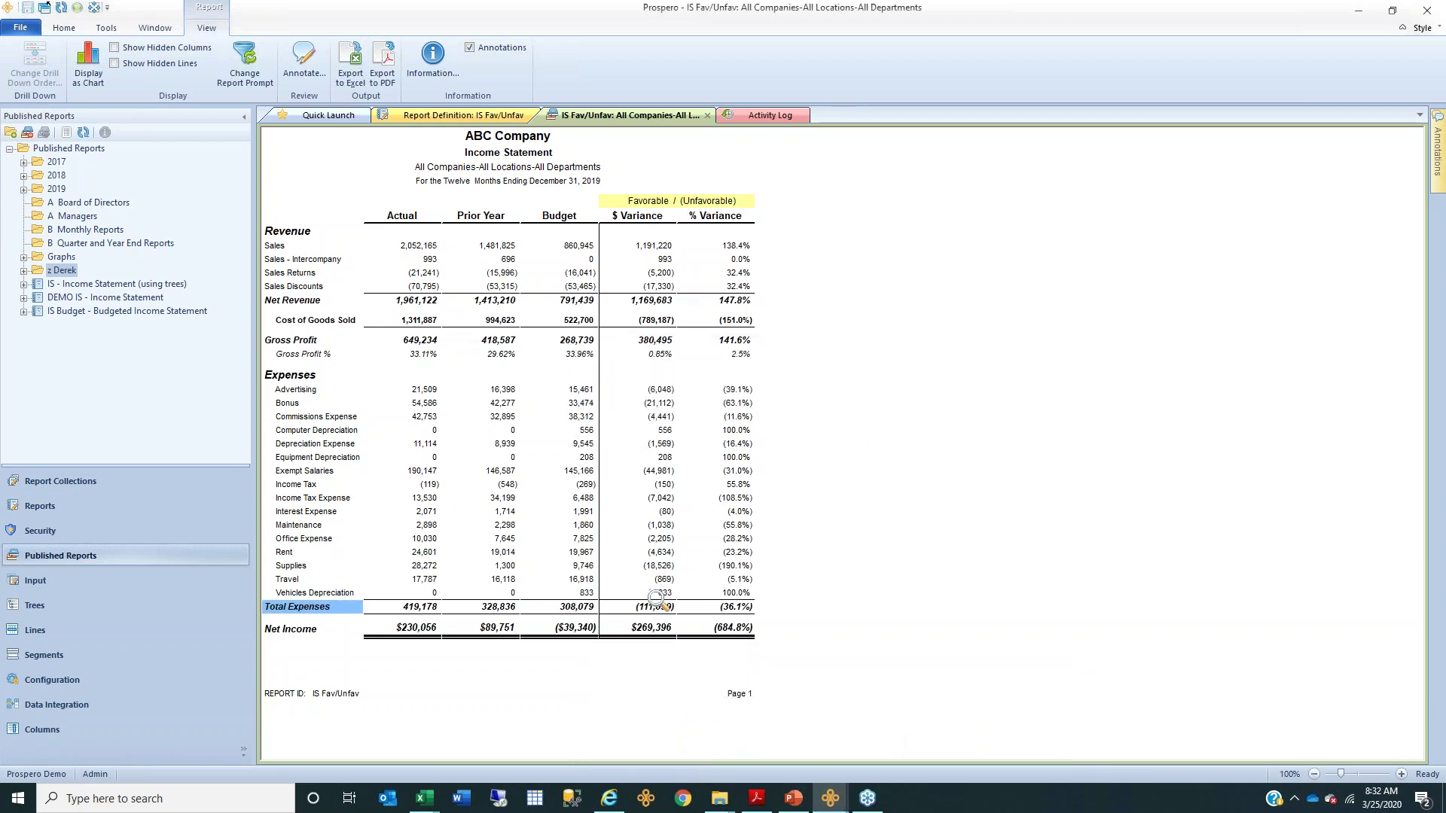
# - Switch to the IS Side by Side Graph window and expand its report definitions list beside the chart
pyautogui.click(830, 796)
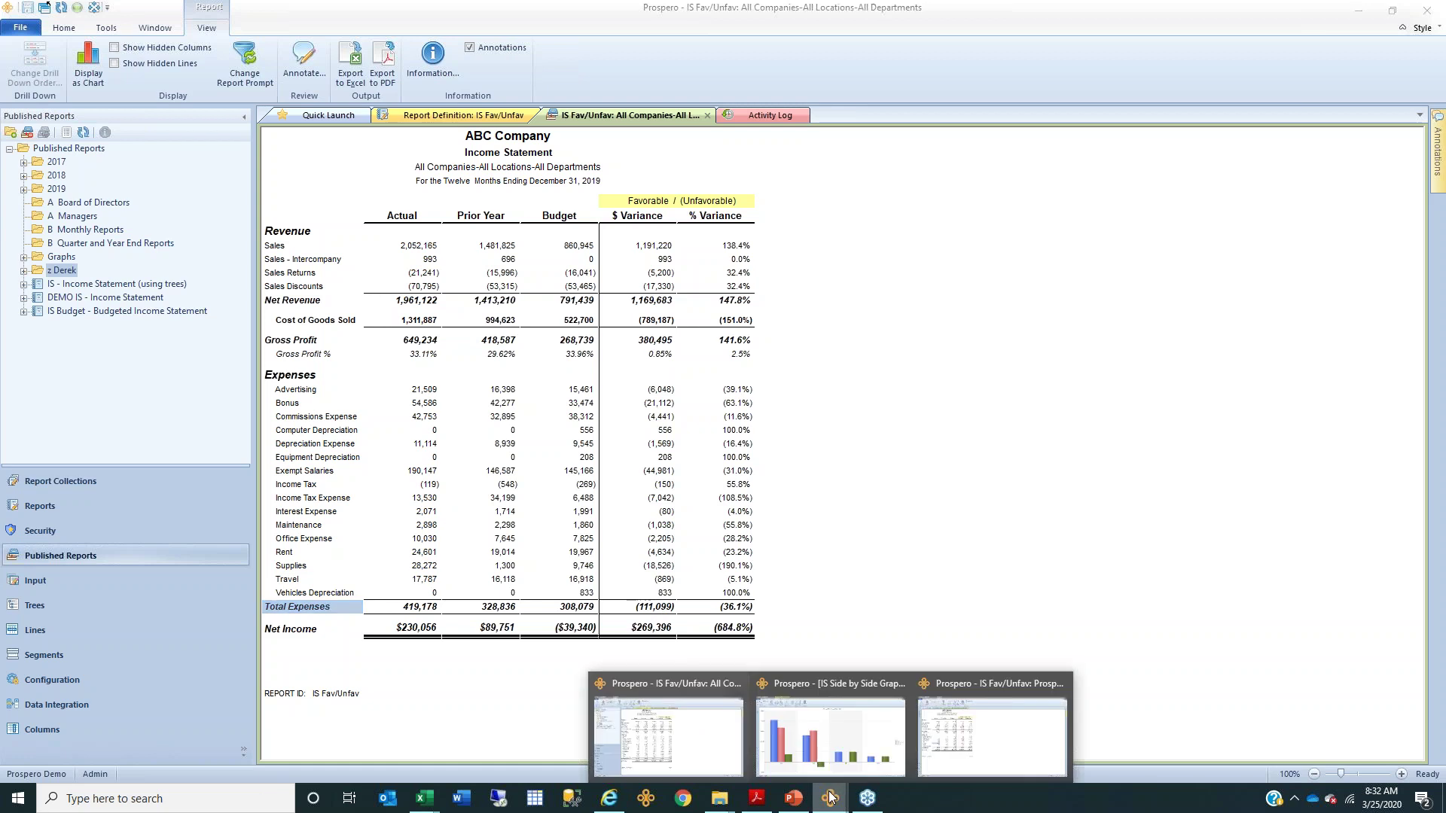
pyautogui.click(830, 738)
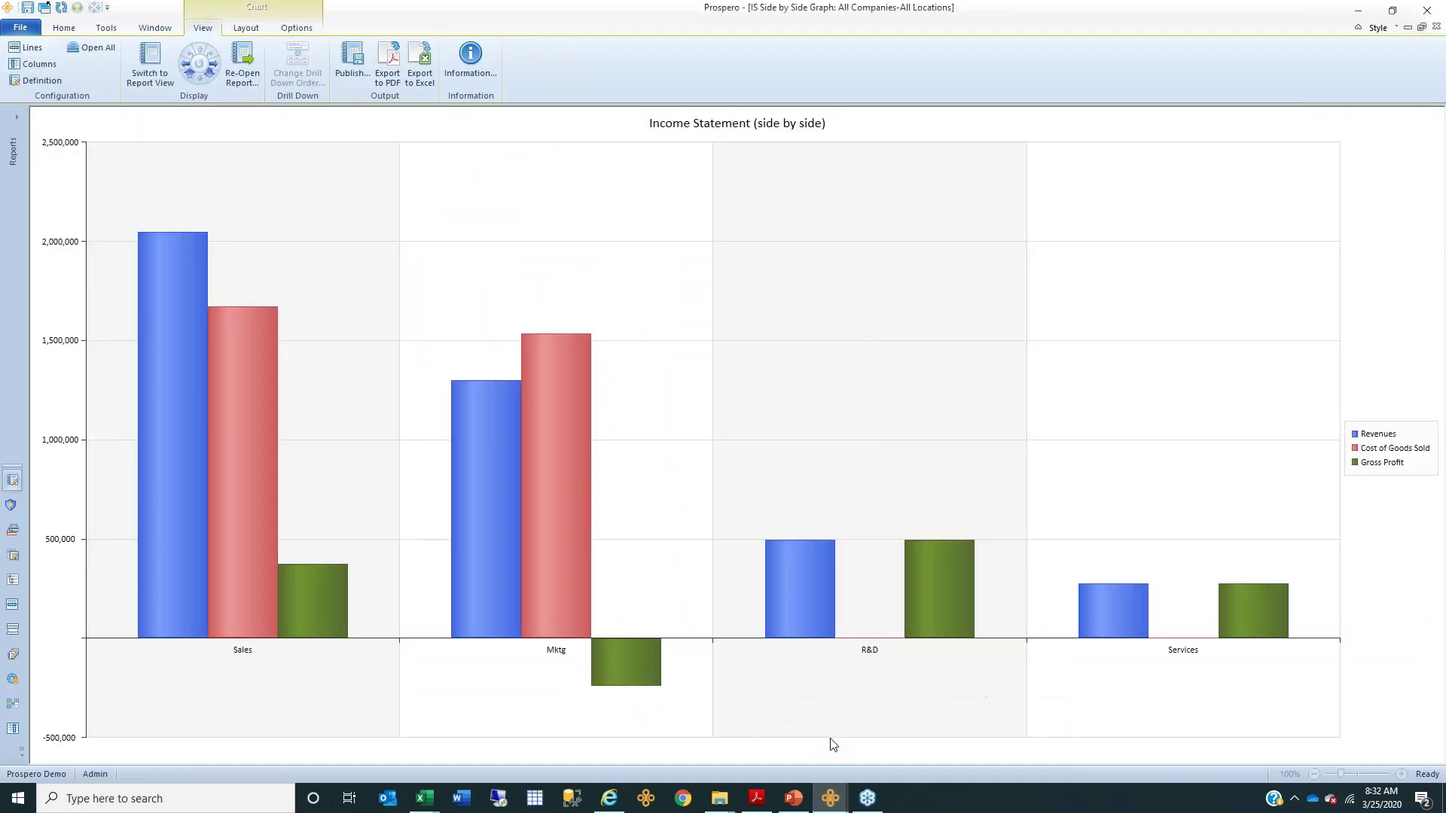
pyautogui.click(16, 119)
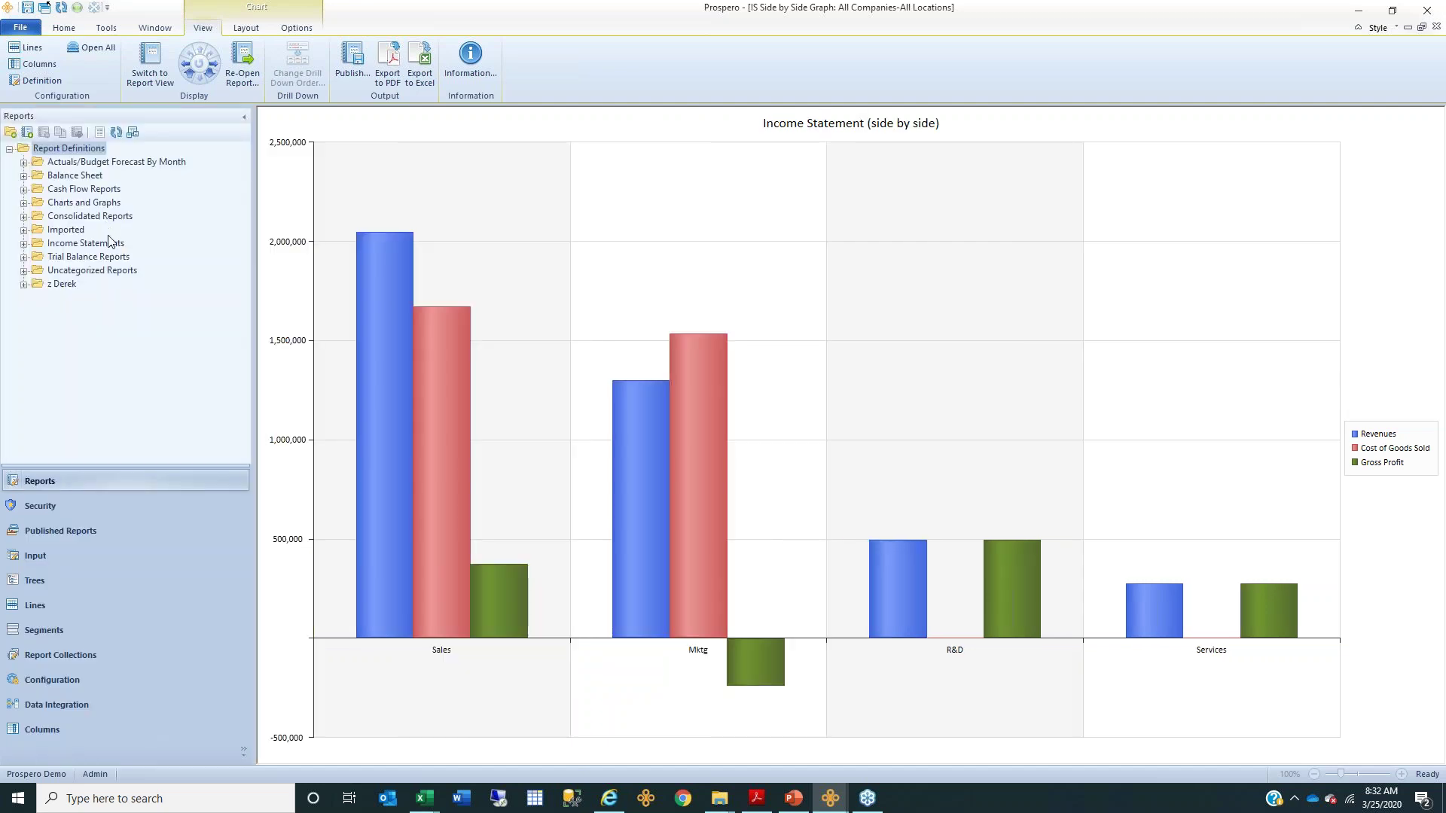
pyautogui.click(244, 117)
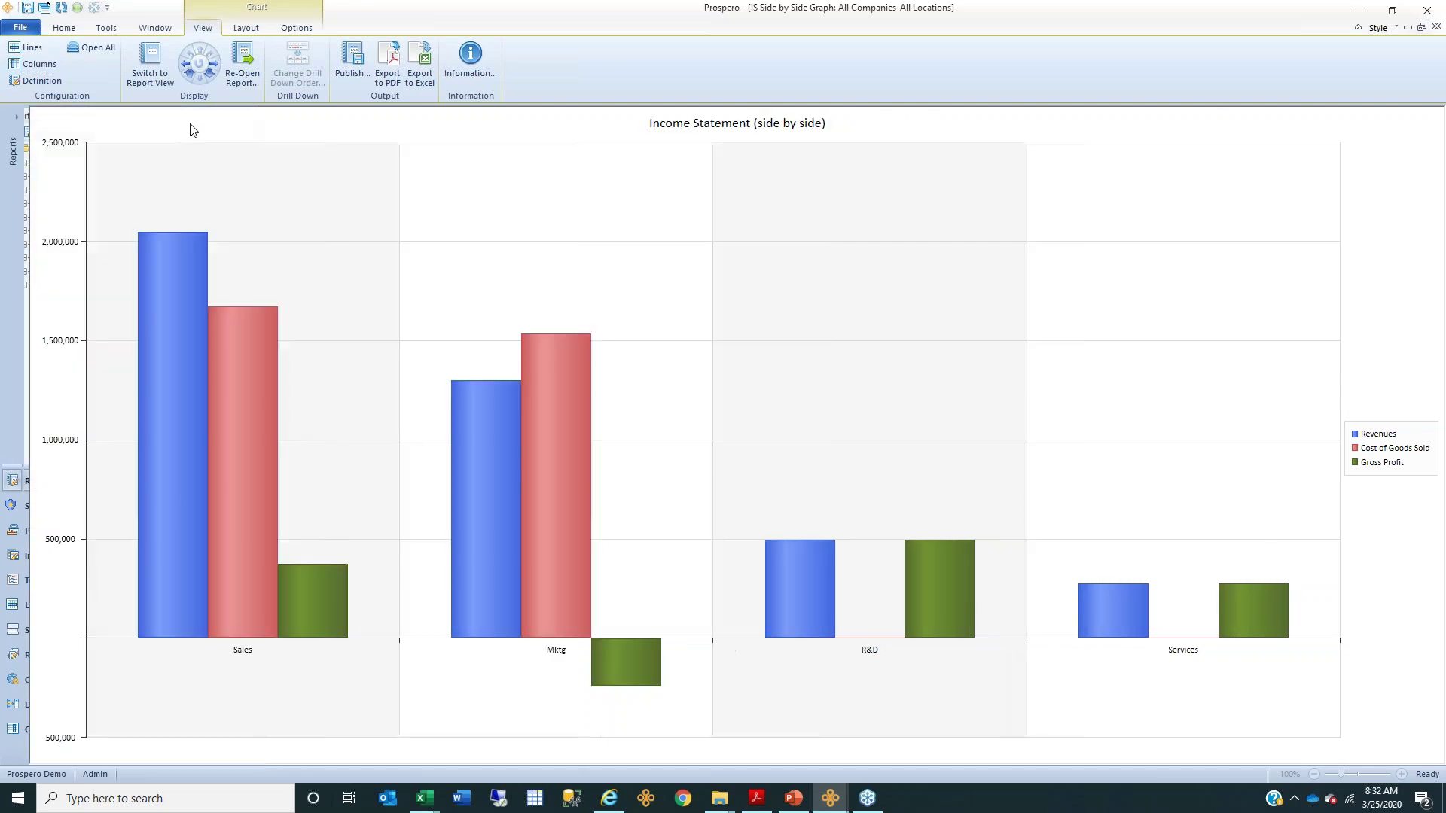
pyautogui.click(16, 117)
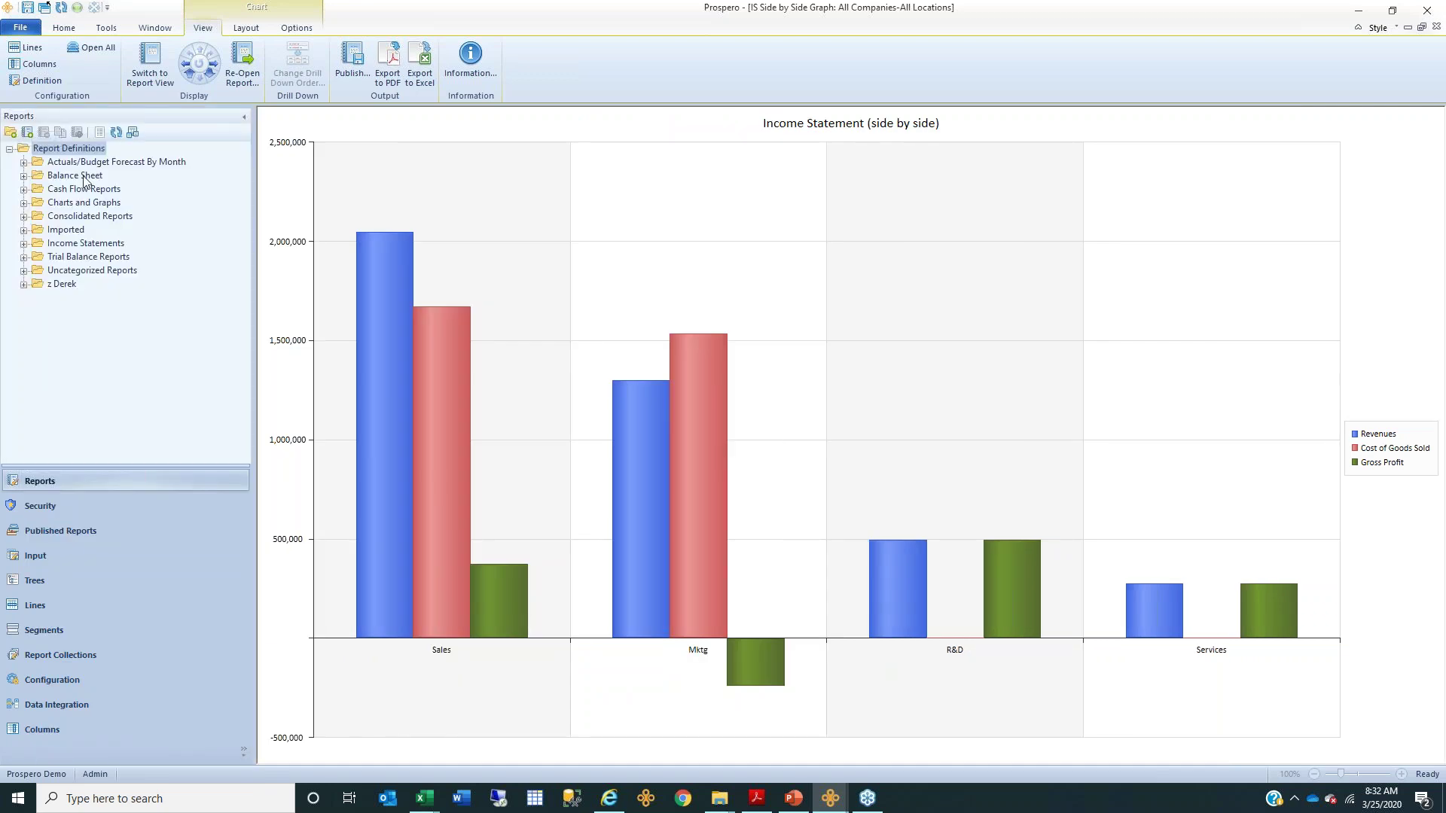
# - Switch to the mgr1 session and bring up the Budget input for Prospero US-Denver Services-Administration
pyautogui.click(831, 797)
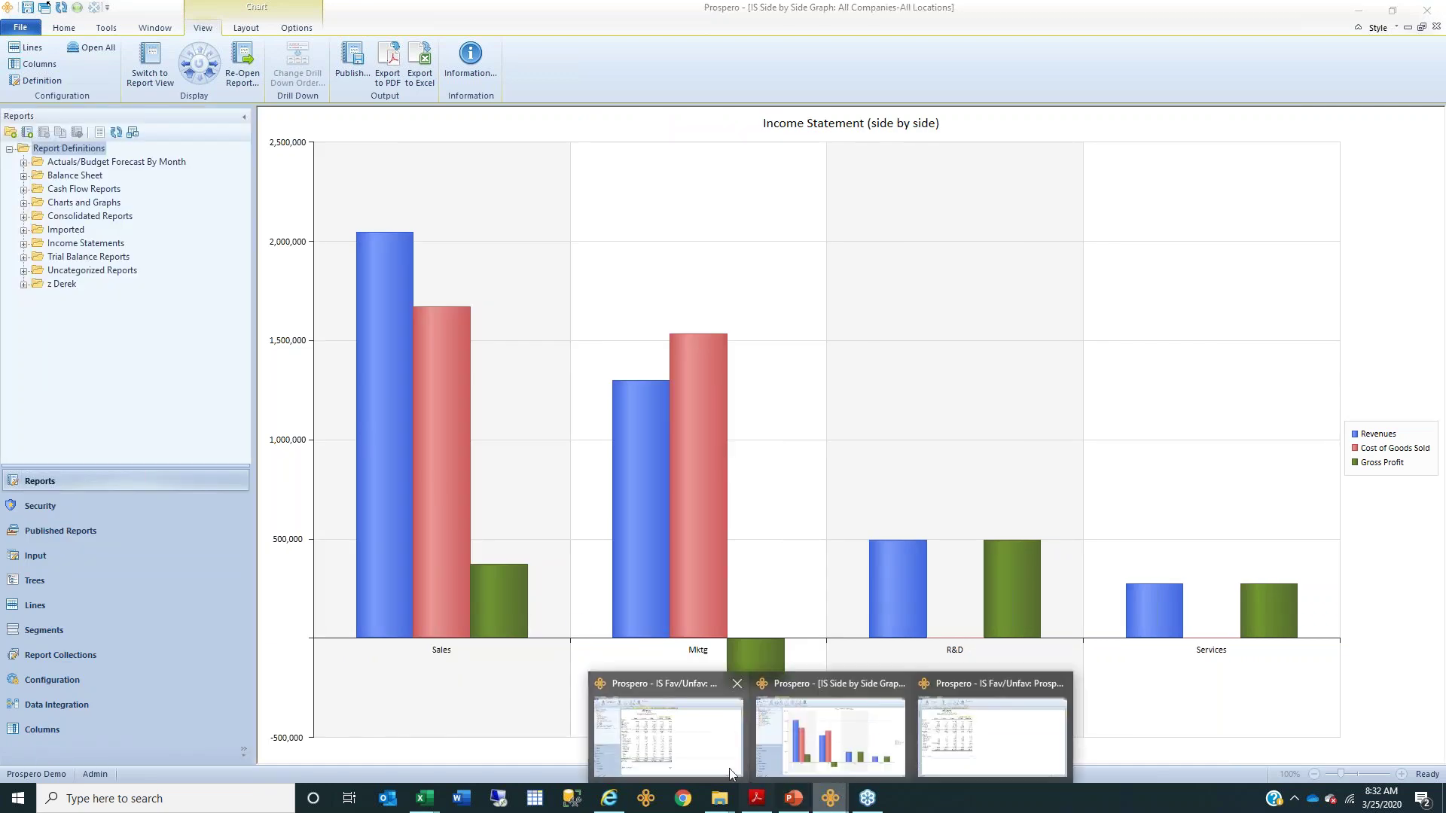
pyautogui.click(703, 764)
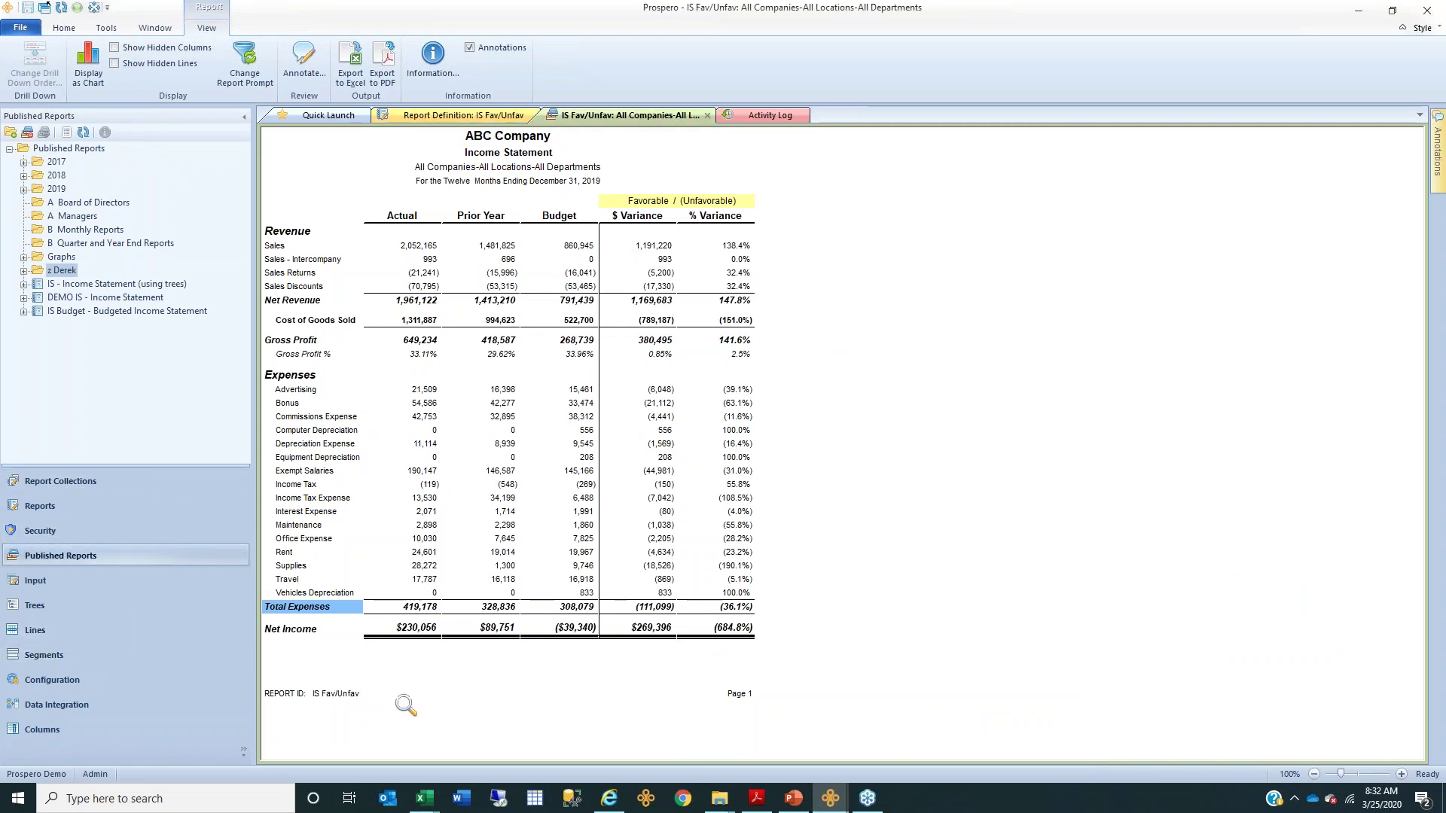
pyautogui.moveTo(829, 796)
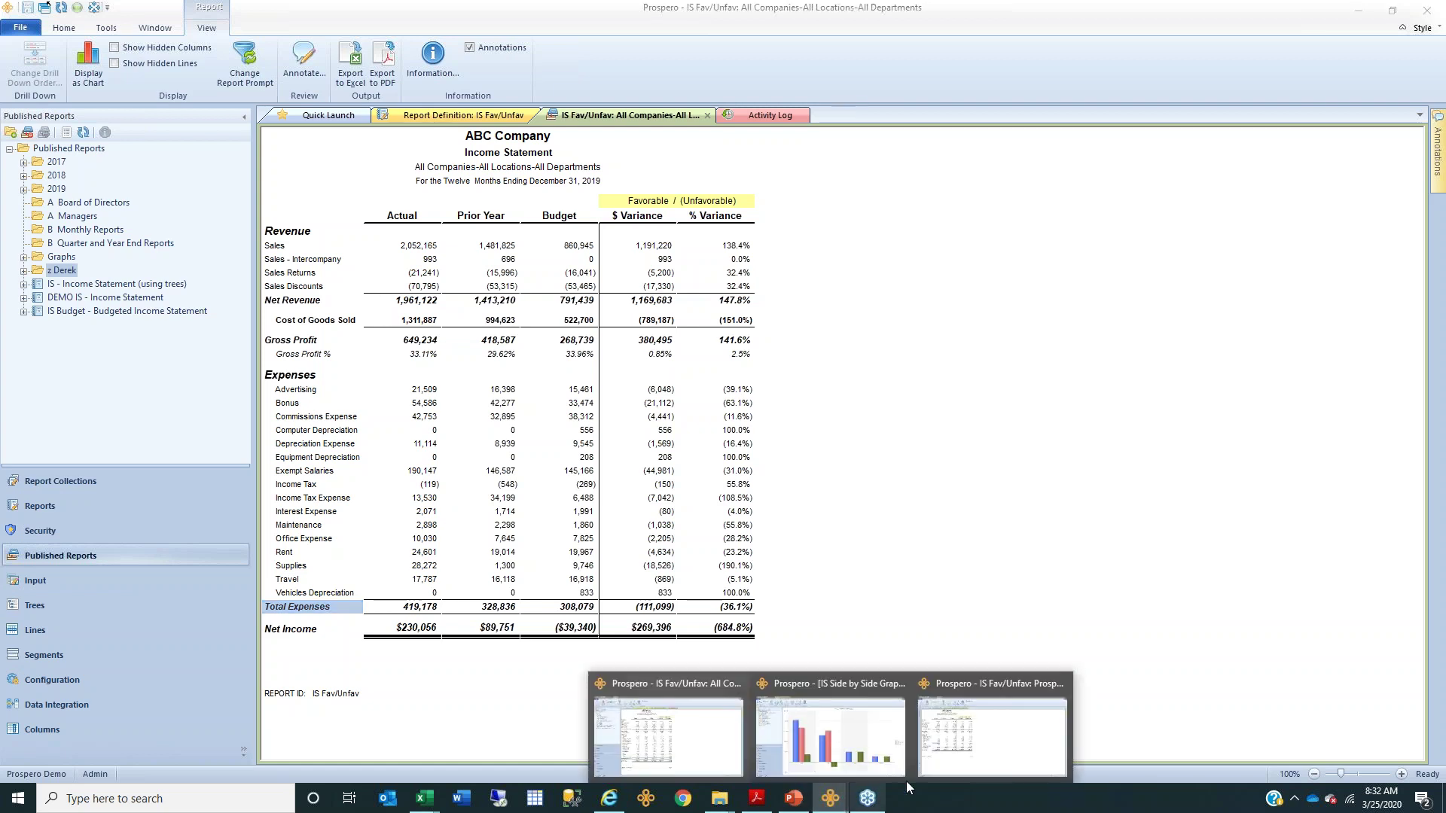
pyautogui.click(985, 763)
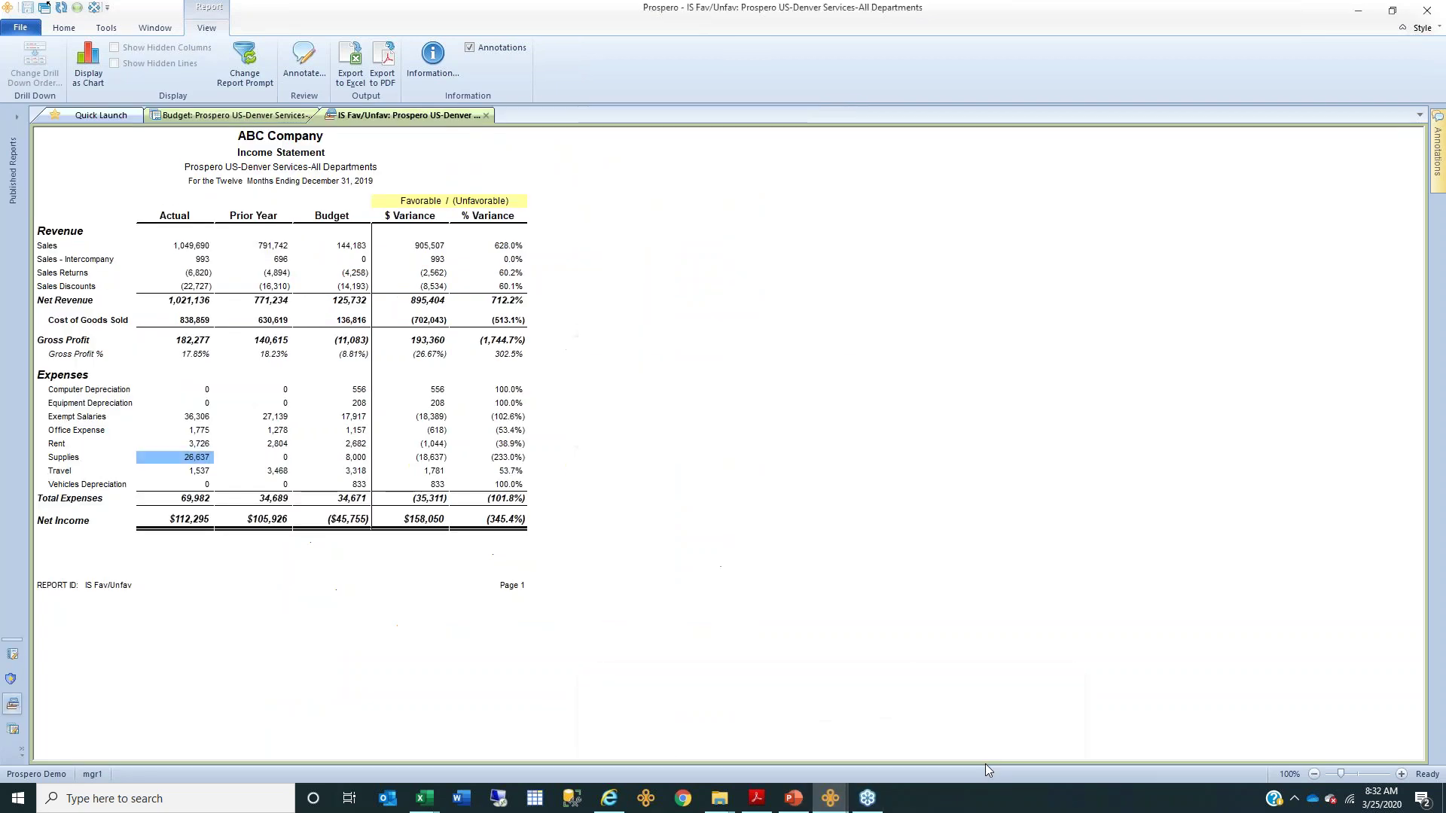
pyautogui.click(210, 118)
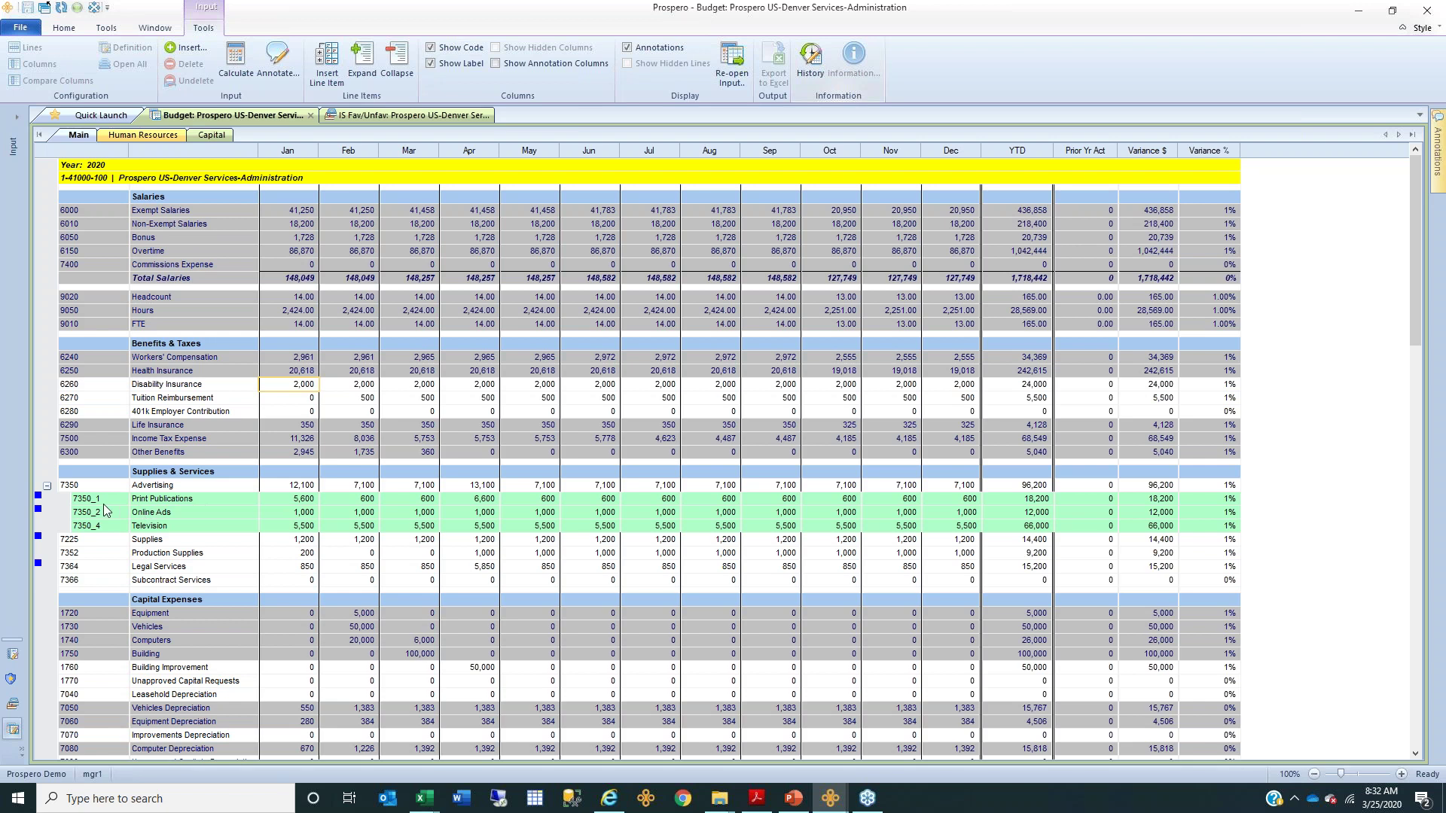
# - Insert a new detail line item under Advertising (7350) and label it Mag Ad
pyautogui.click(48, 488)
pyautogui.click(47, 487)
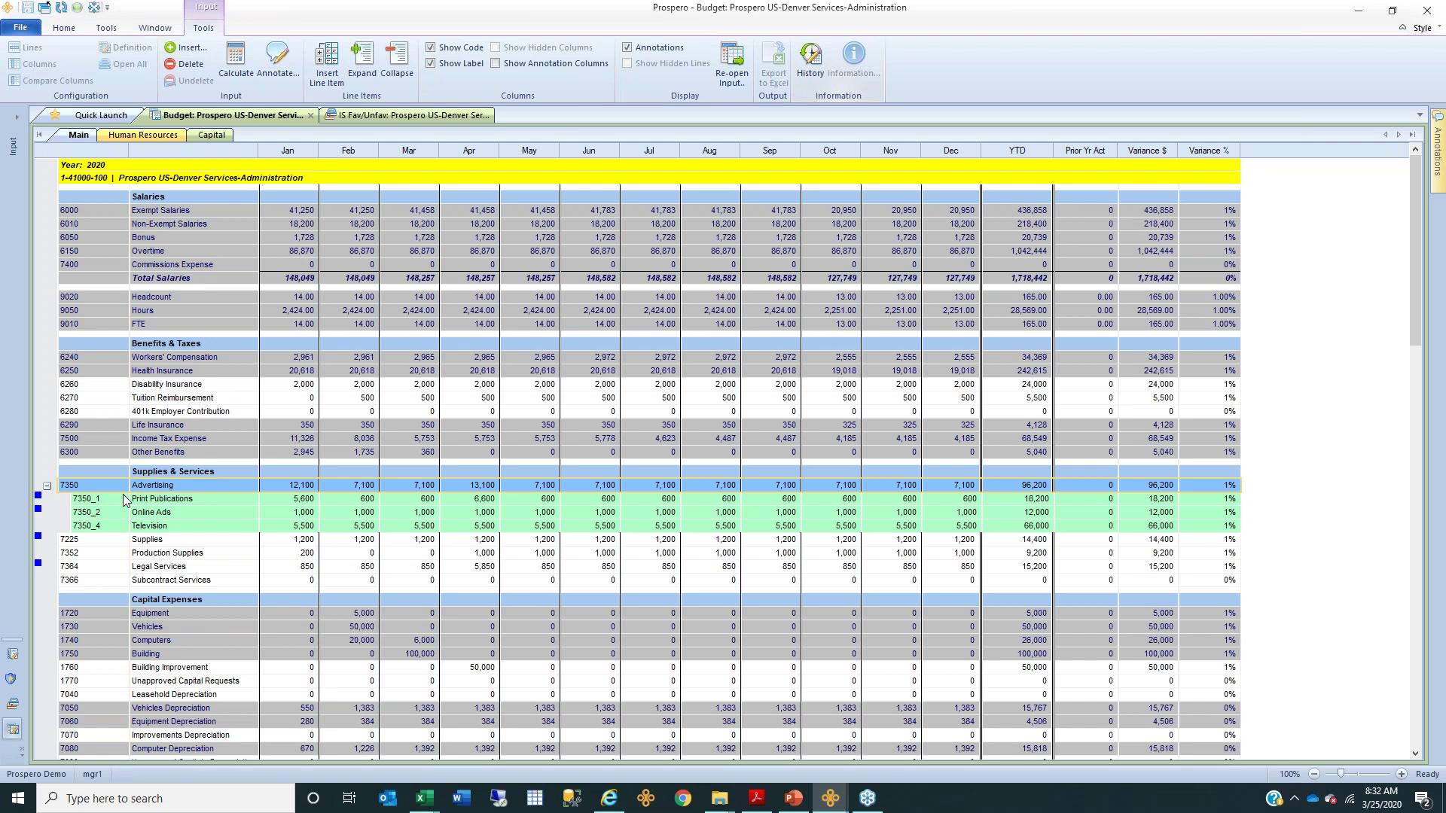
pyautogui.click(328, 71)
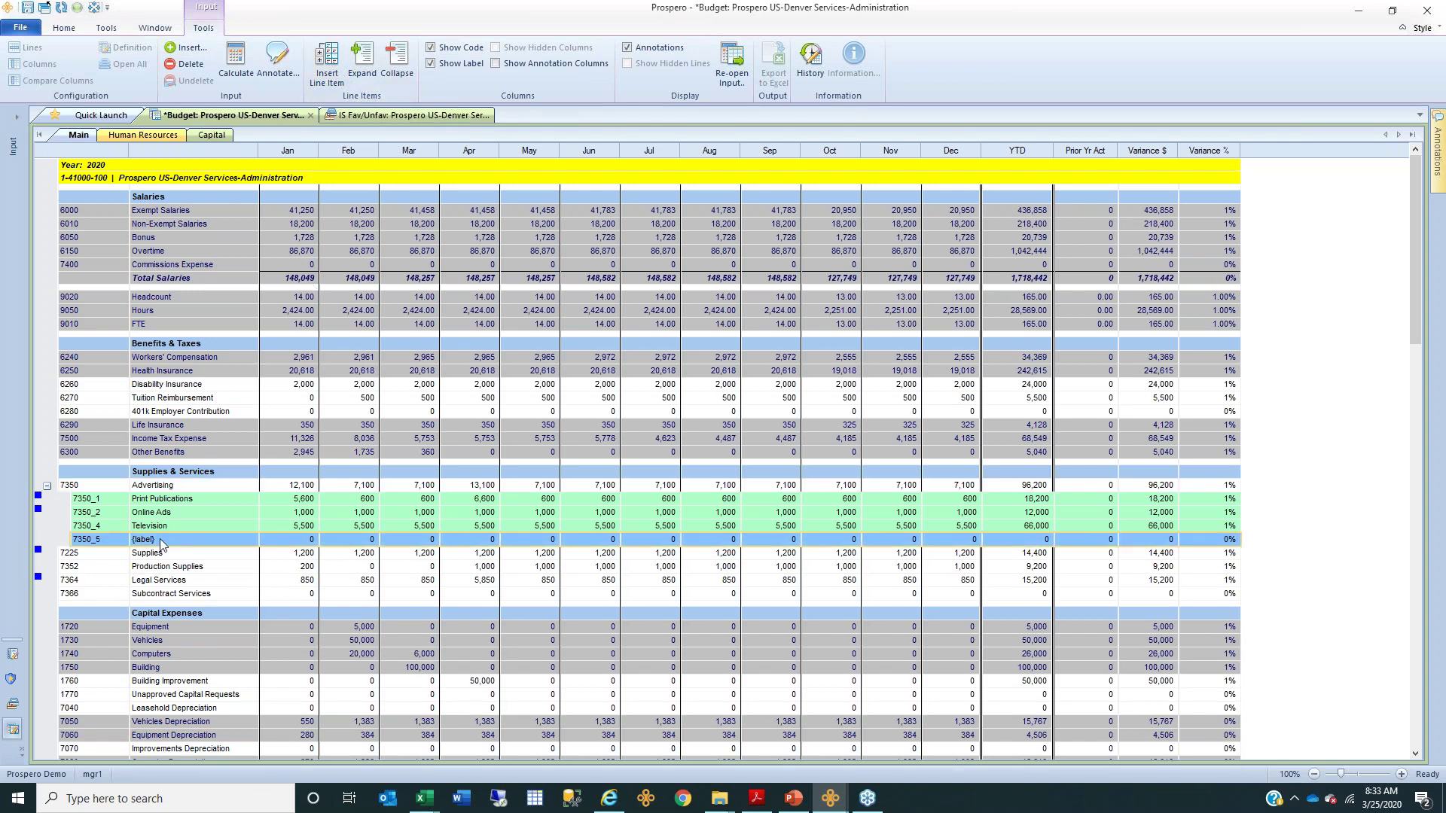
pyautogui.click(161, 540)
pyautogui.write('Mag Ad')
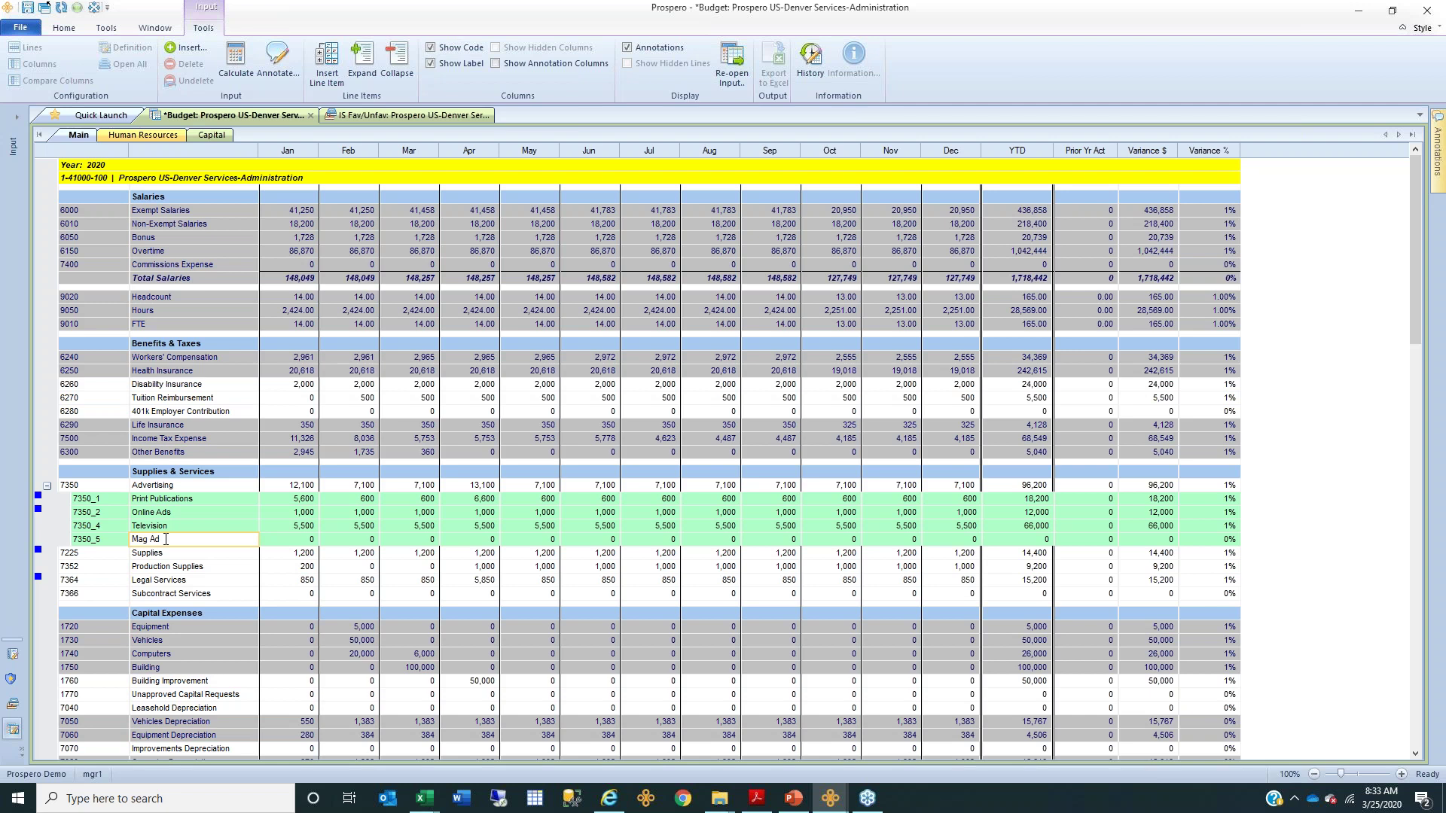
# - Enter 4,000 as the June budget amount for the Mag Ad line
pyautogui.click(613, 539)
pyautogui.write('4,000')
pyautogui.press('Tab')
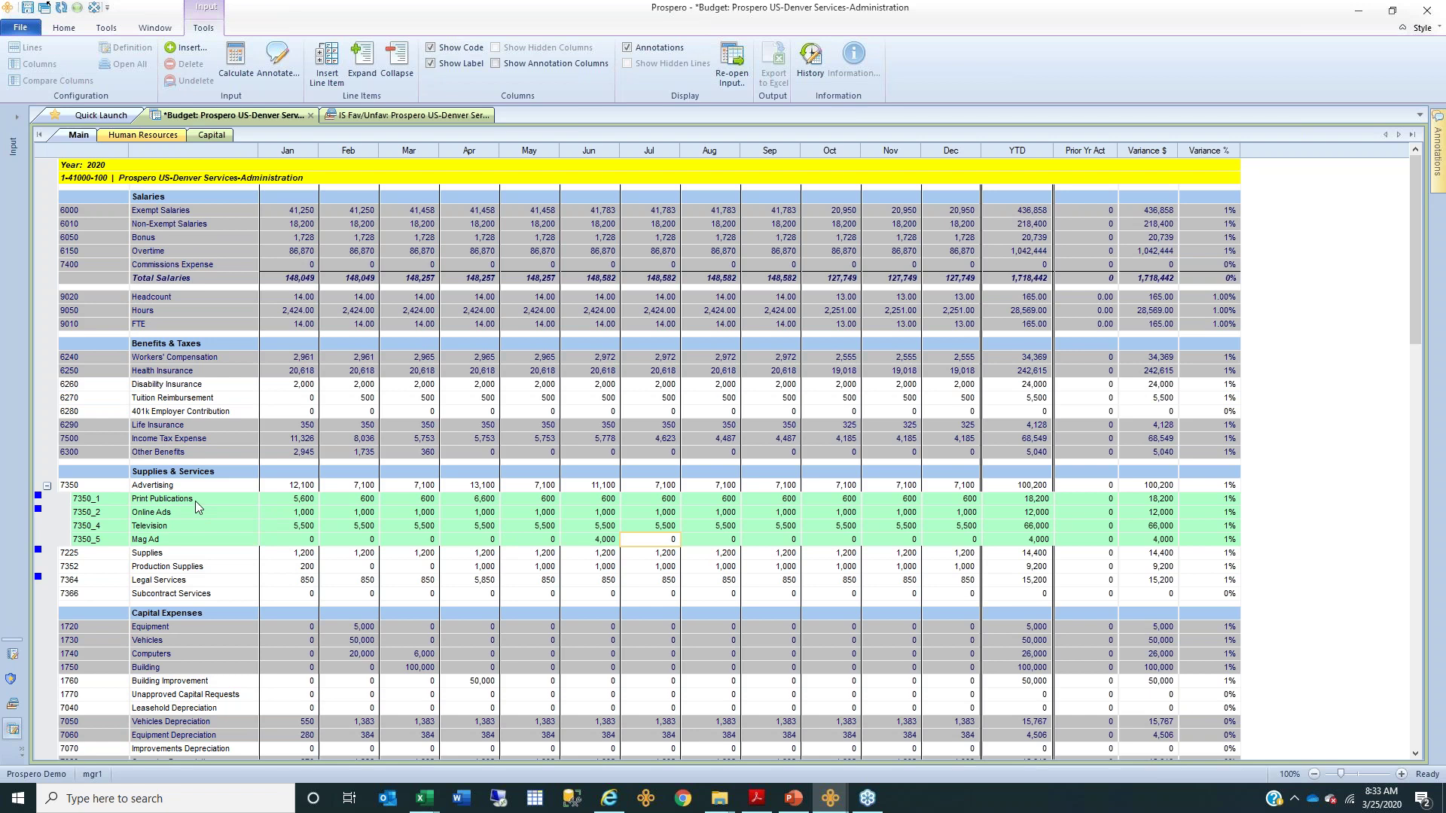
# - Collapse the Advertising detail lines to check the rolled-up account, and expand them again
pyautogui.click(109, 486)
pyautogui.click(47, 486)
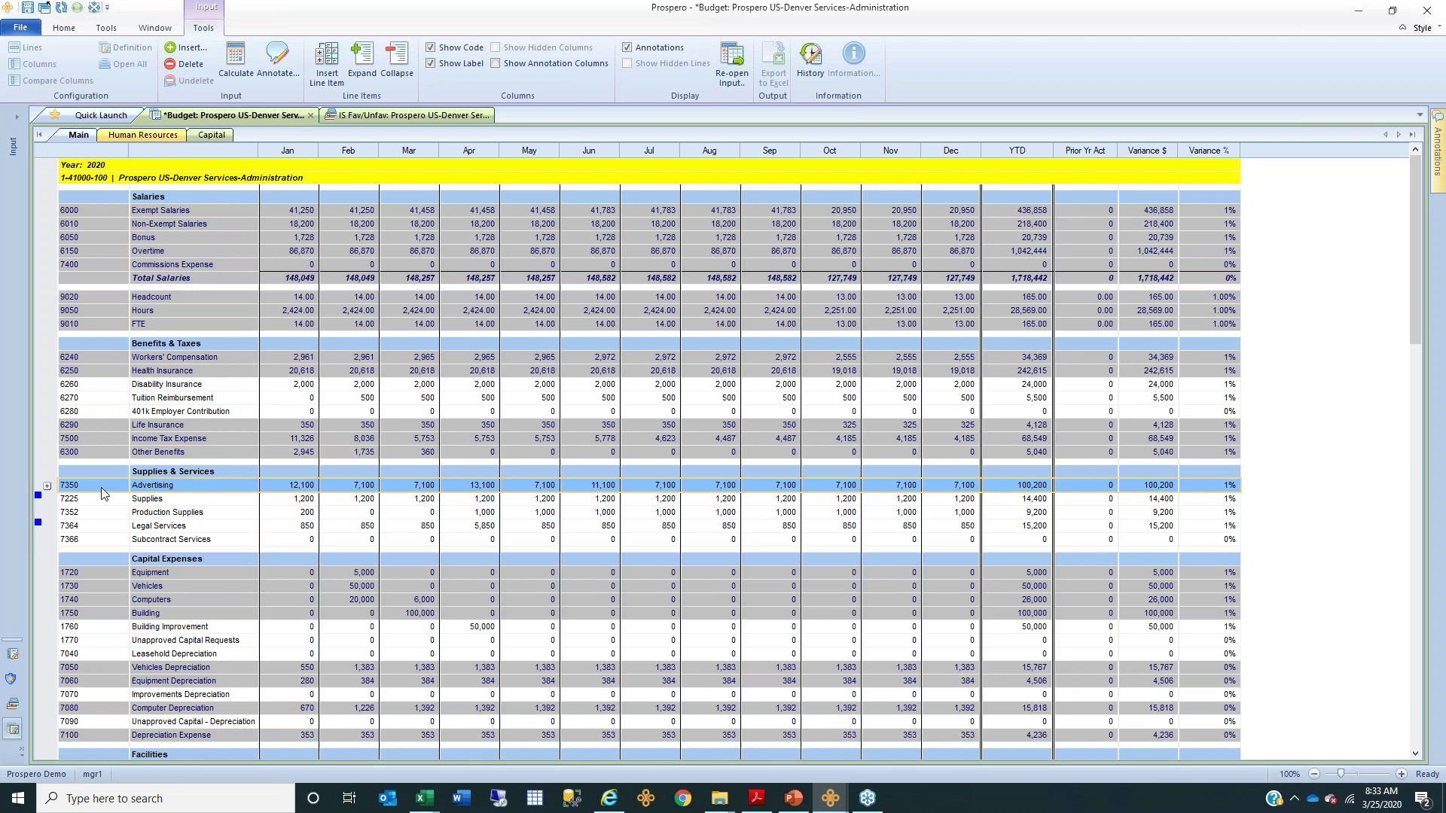
pyautogui.click(47, 486)
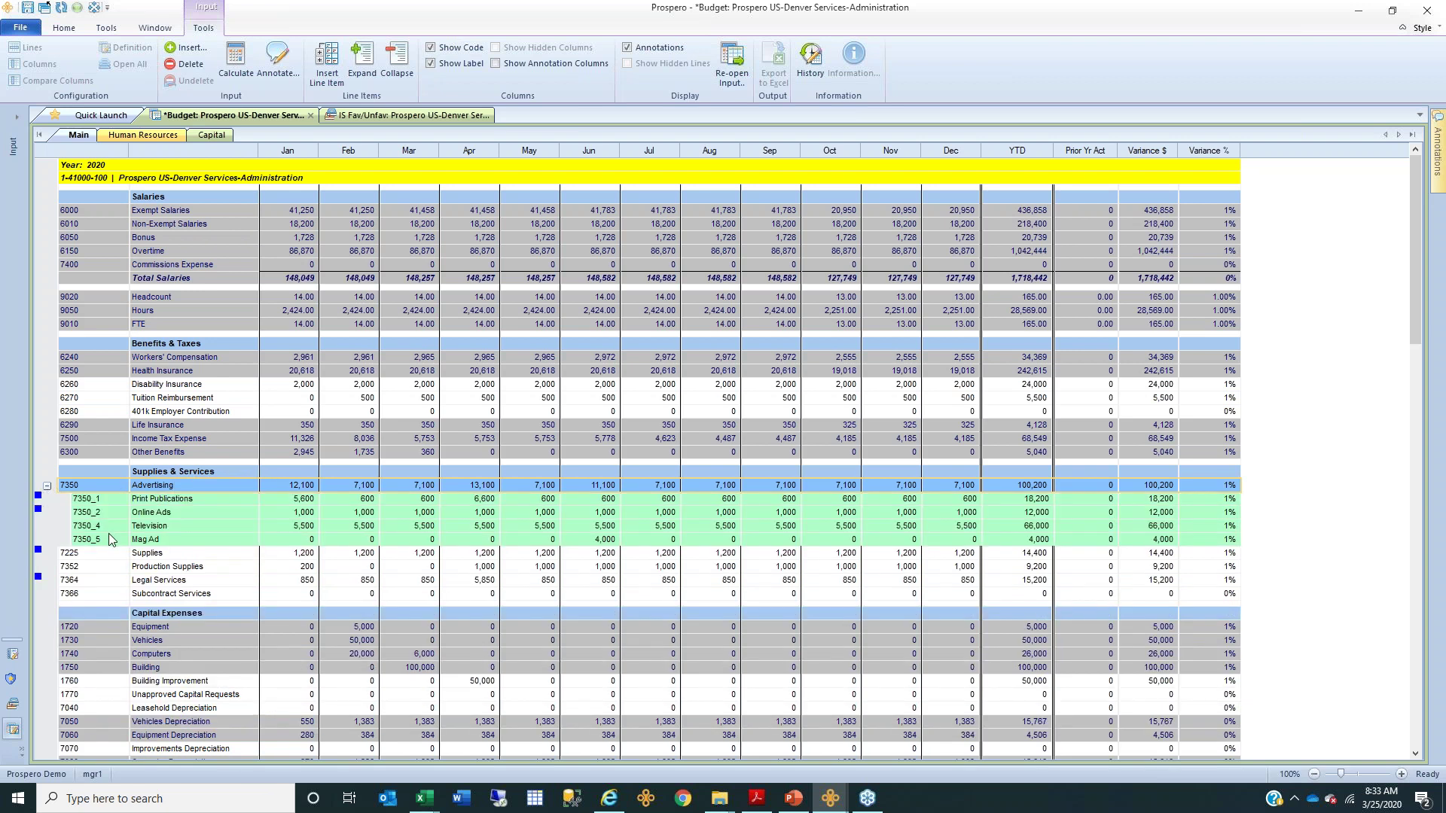
# - Annotate the Supplies line of the Prospero US-Denver Services IS Fav/Unfav report with "Note for this acct"
pyautogui.click(391, 117)
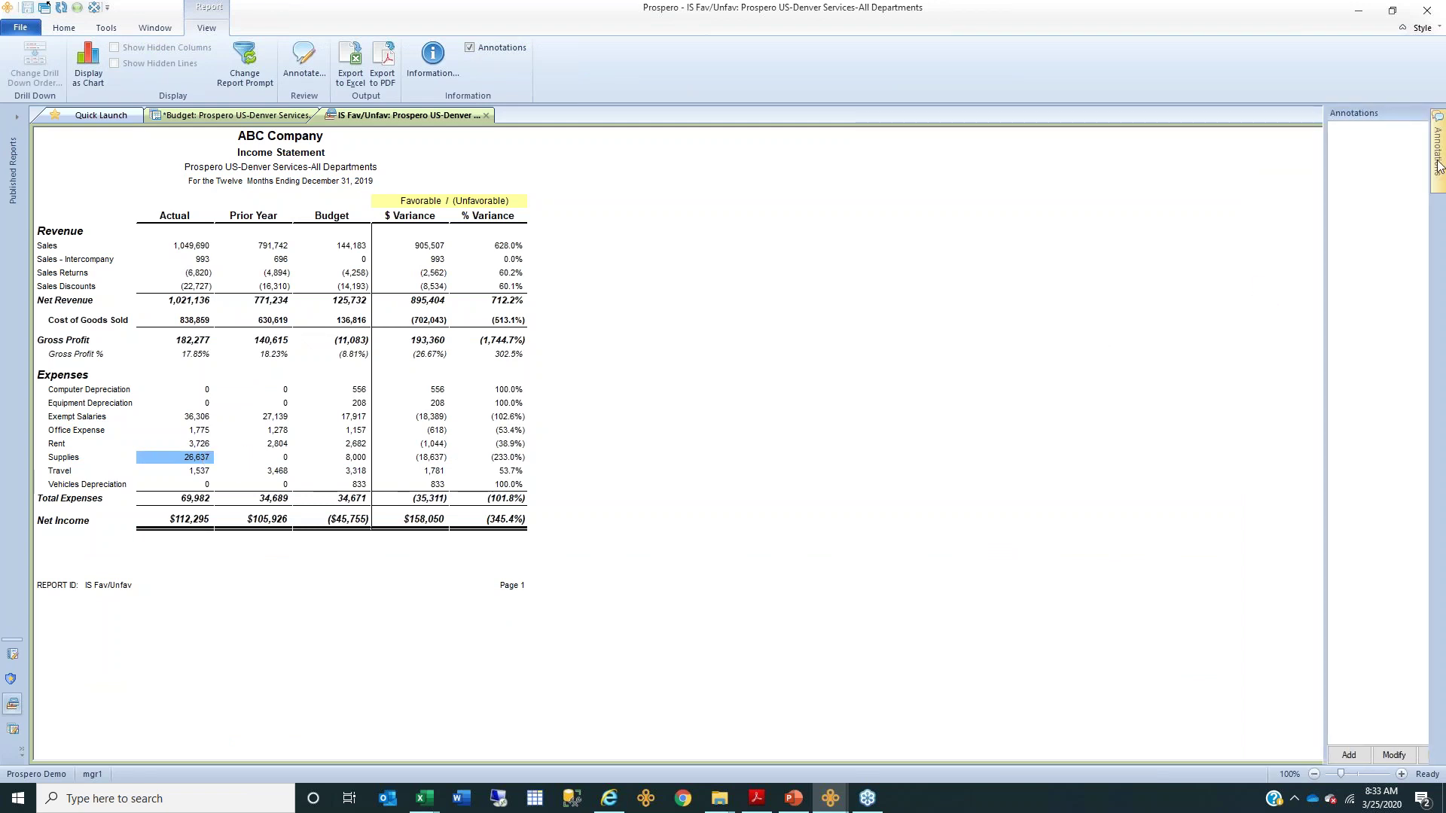
pyautogui.click(1438, 166)
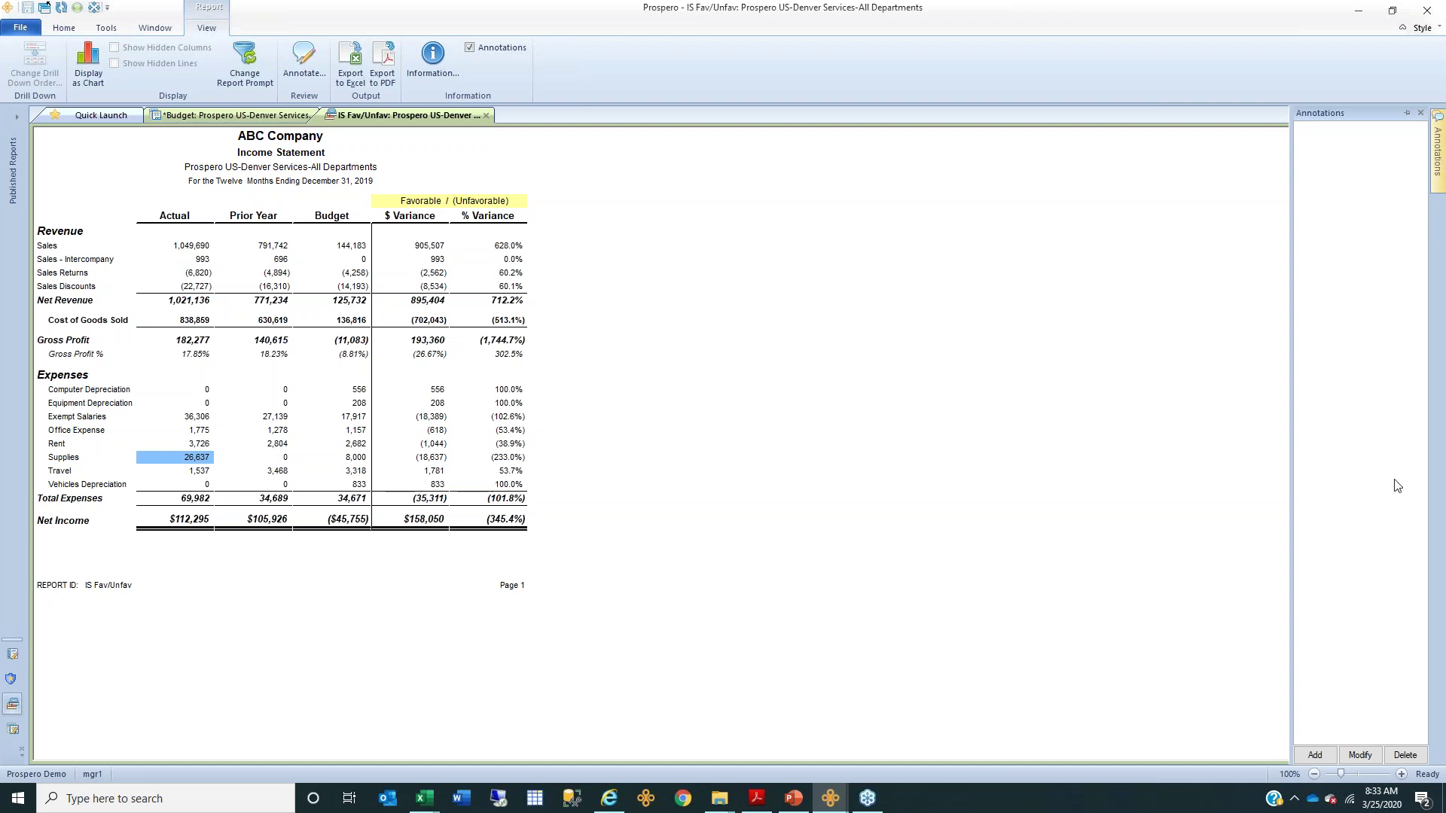
pyautogui.click(1314, 755)
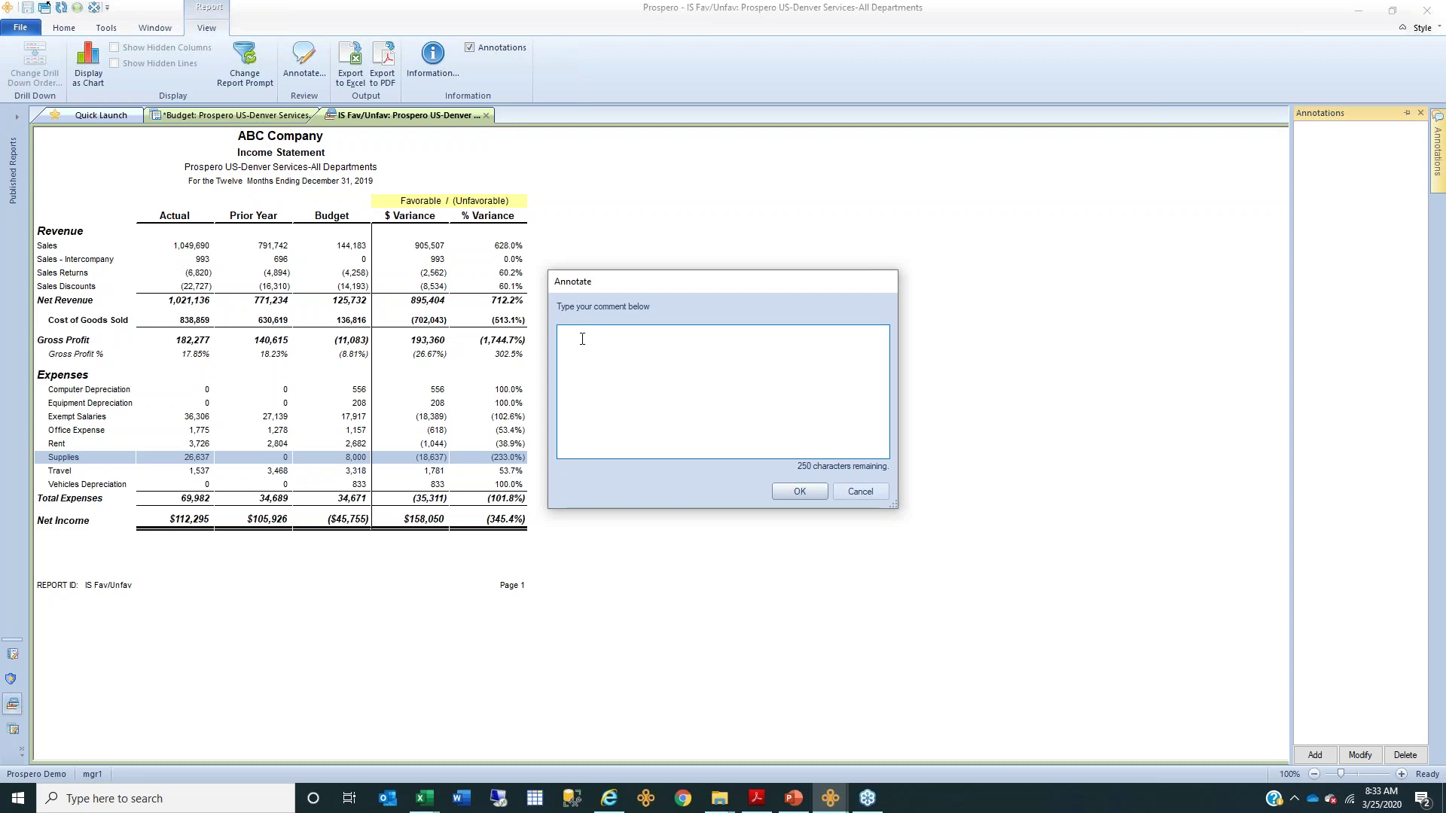
pyautogui.write('Note for this acct')
pyautogui.click(792, 493)
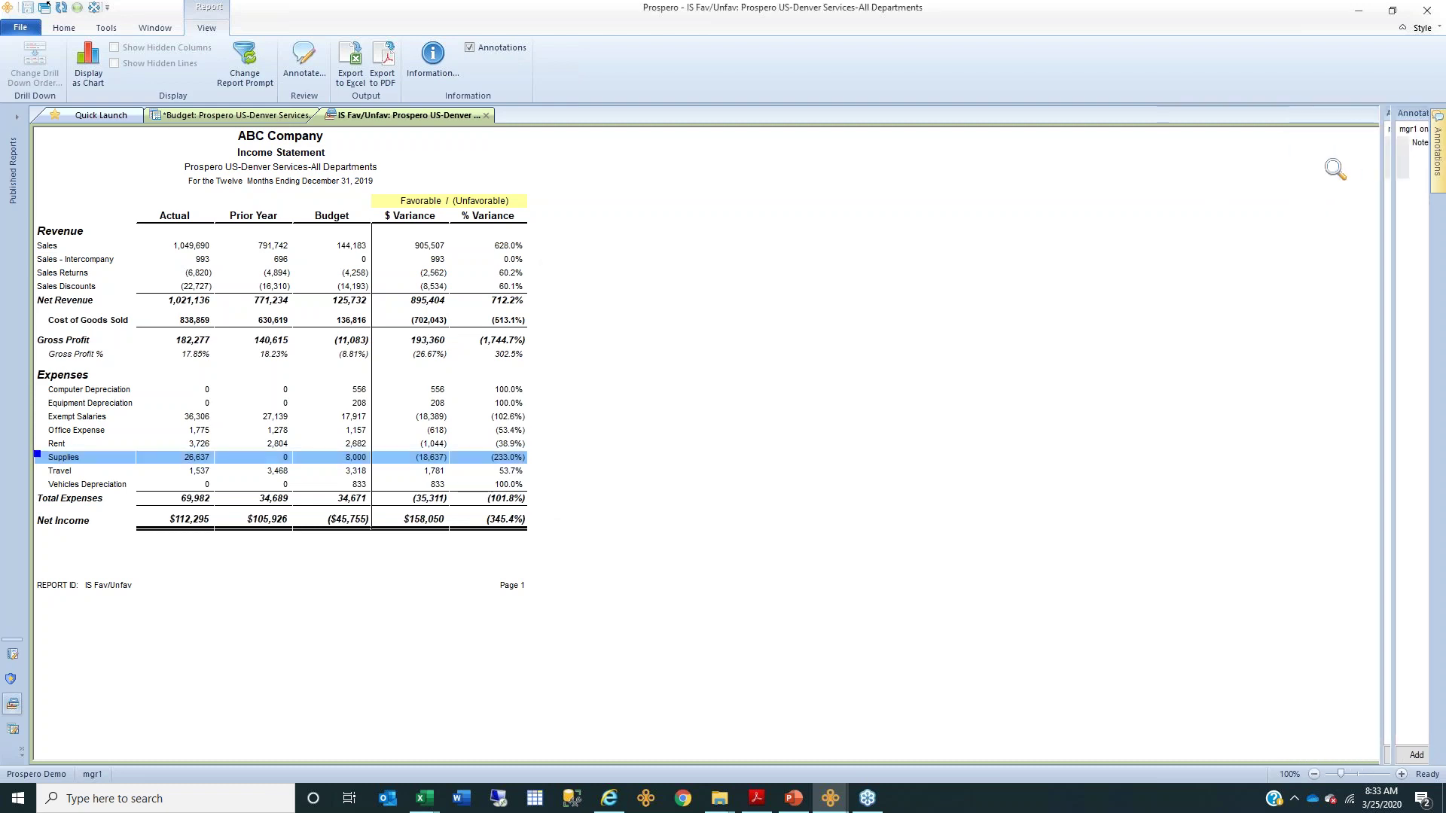
# - Keep the Annotations pane permanently open beside the report and enlarge the report to 160%
pyautogui.moveTo(1440, 147)
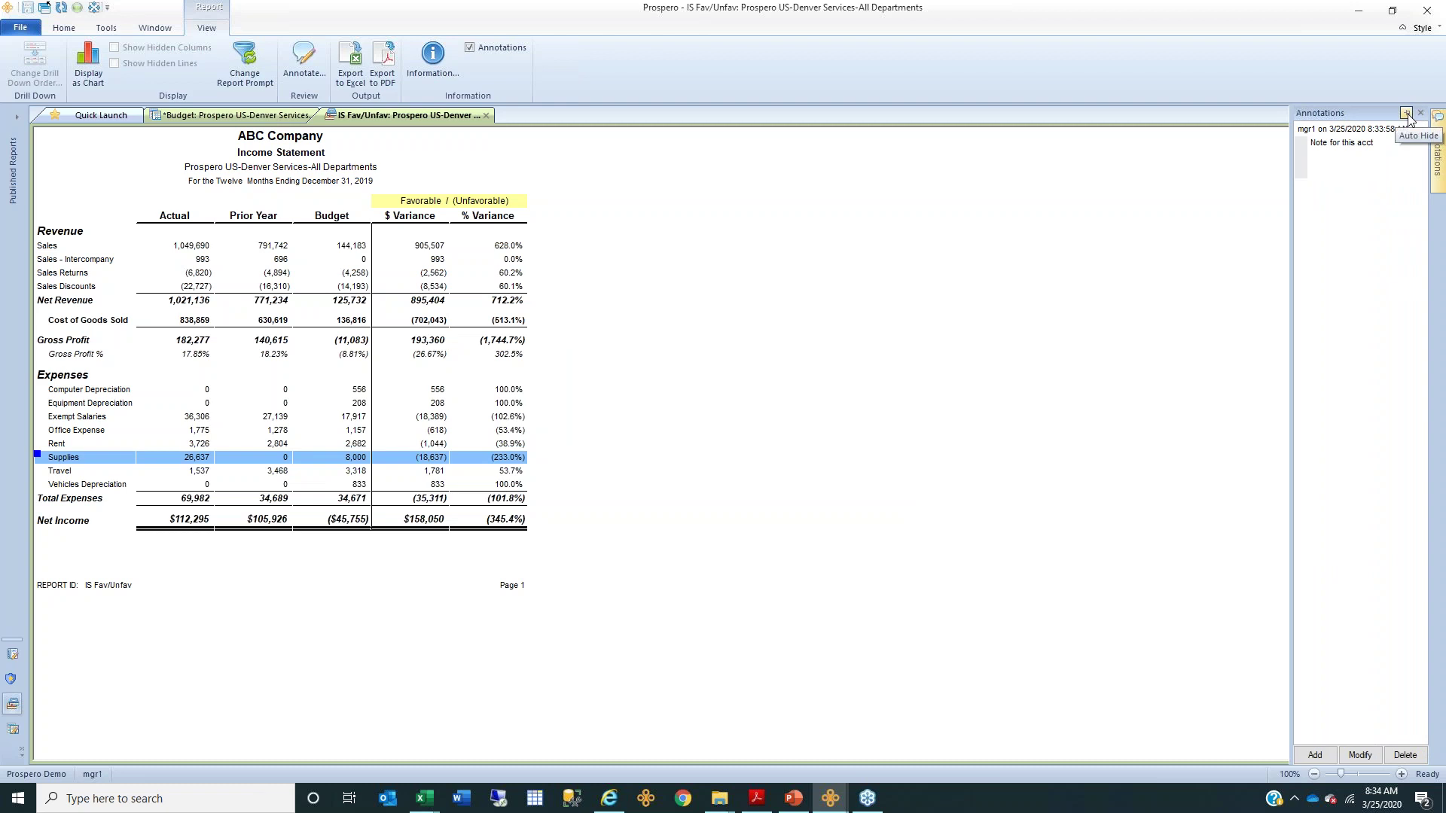
pyautogui.click(1406, 114)
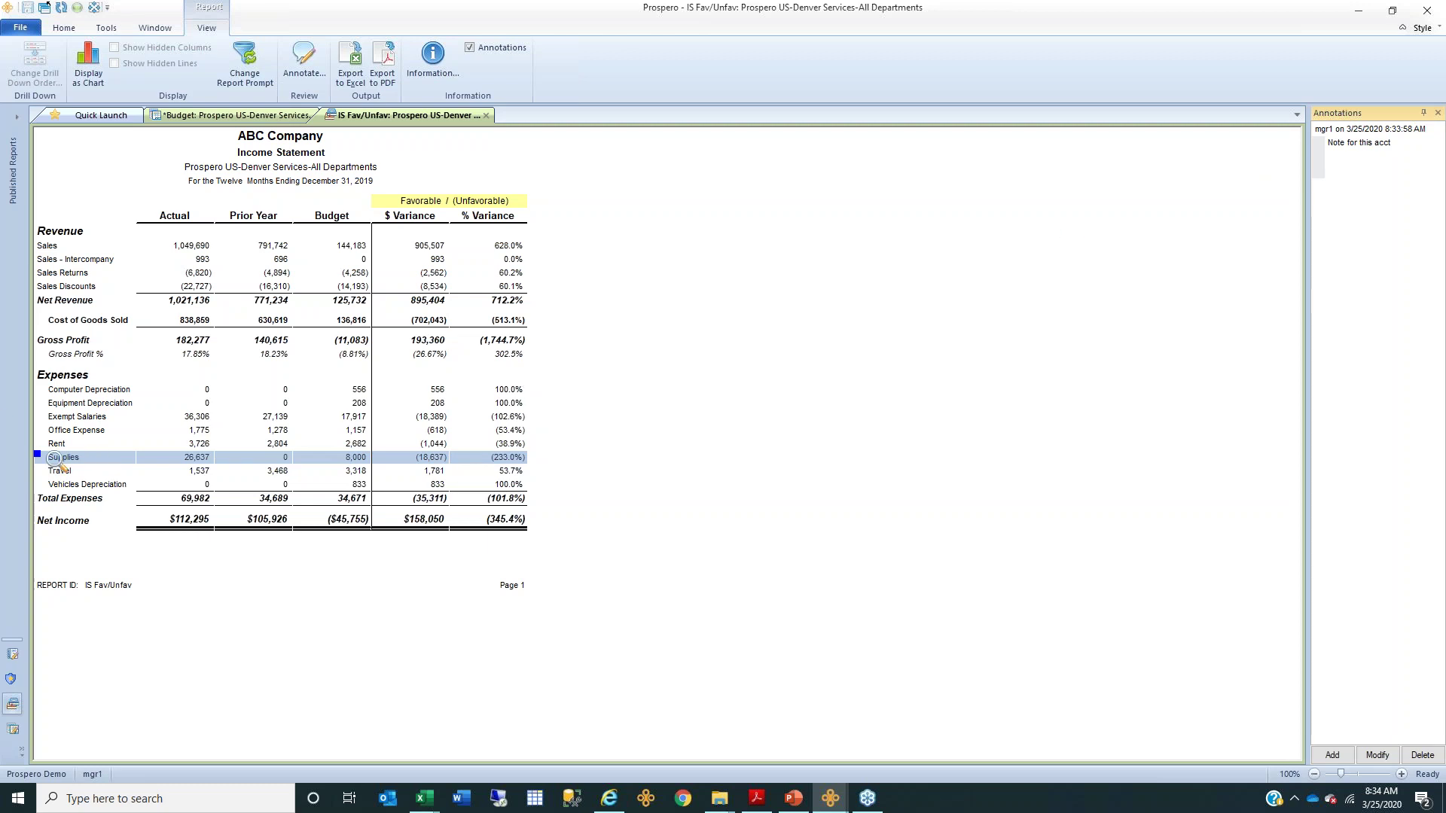
pyautogui.click(1402, 774)
pyautogui.moveTo(39, 540)
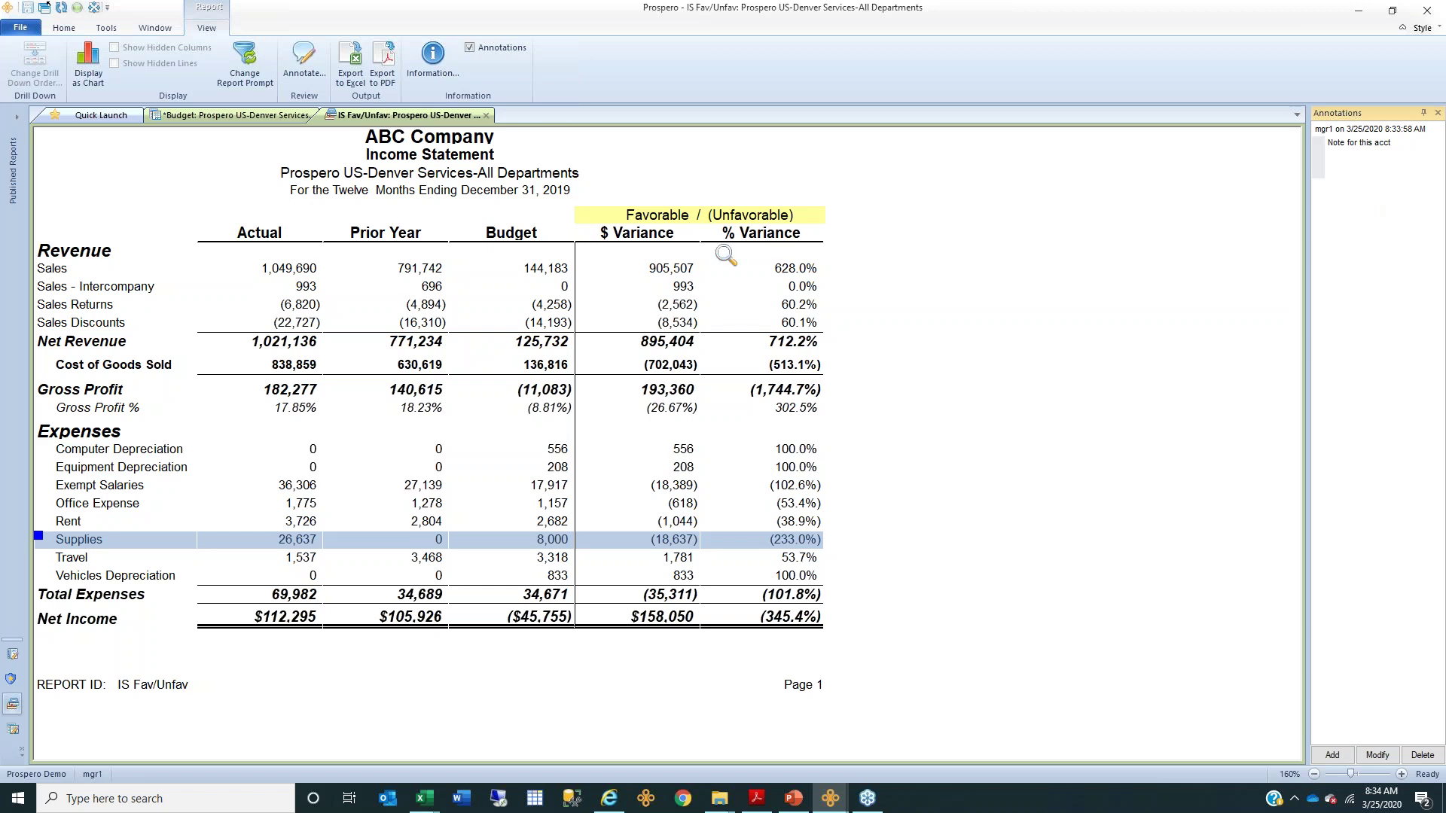
# - Return to the Budget input and view the annotation attached to the Print Publications line (7350_1)
pyautogui.click(226, 117)
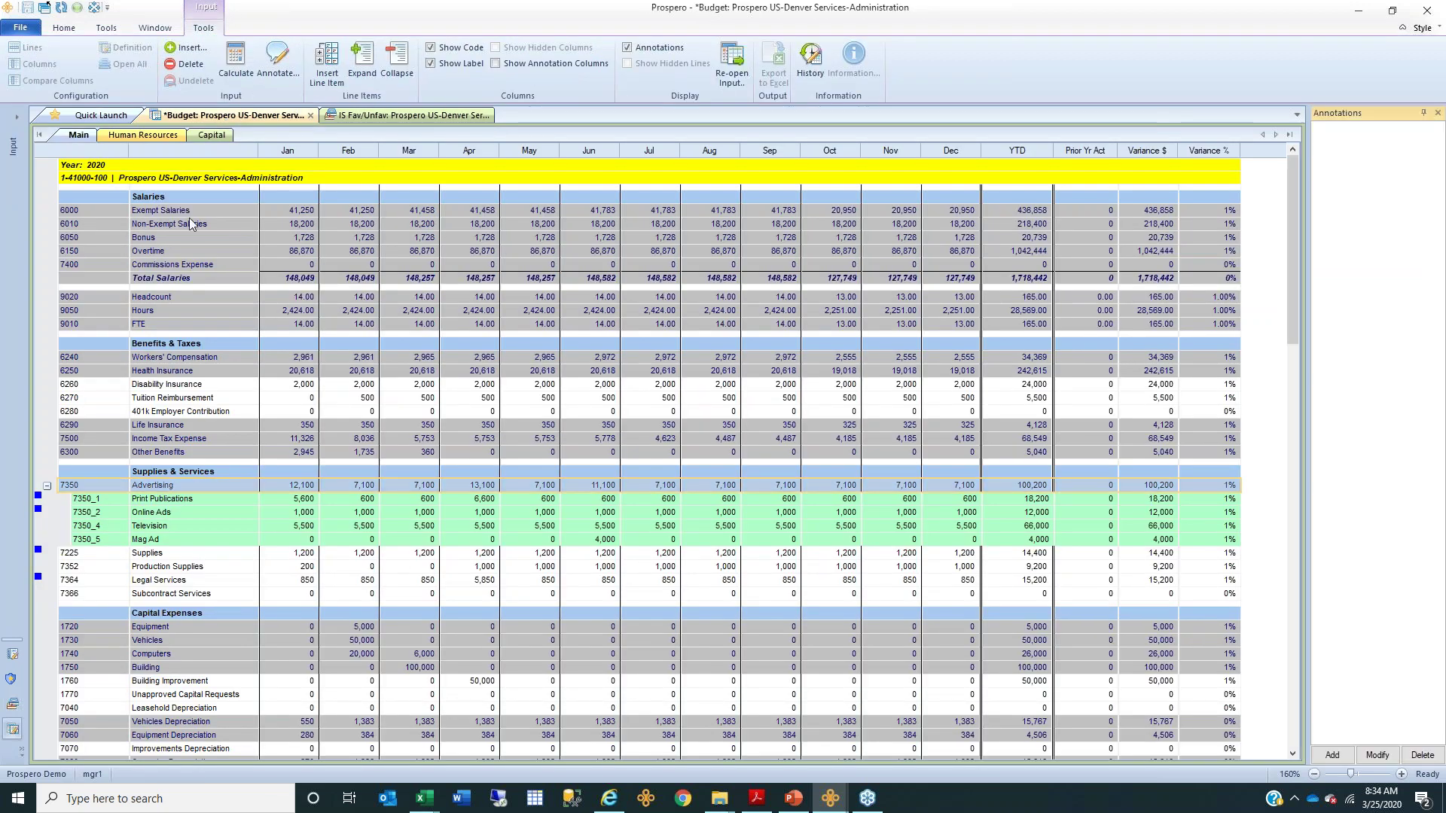
pyautogui.click(88, 500)
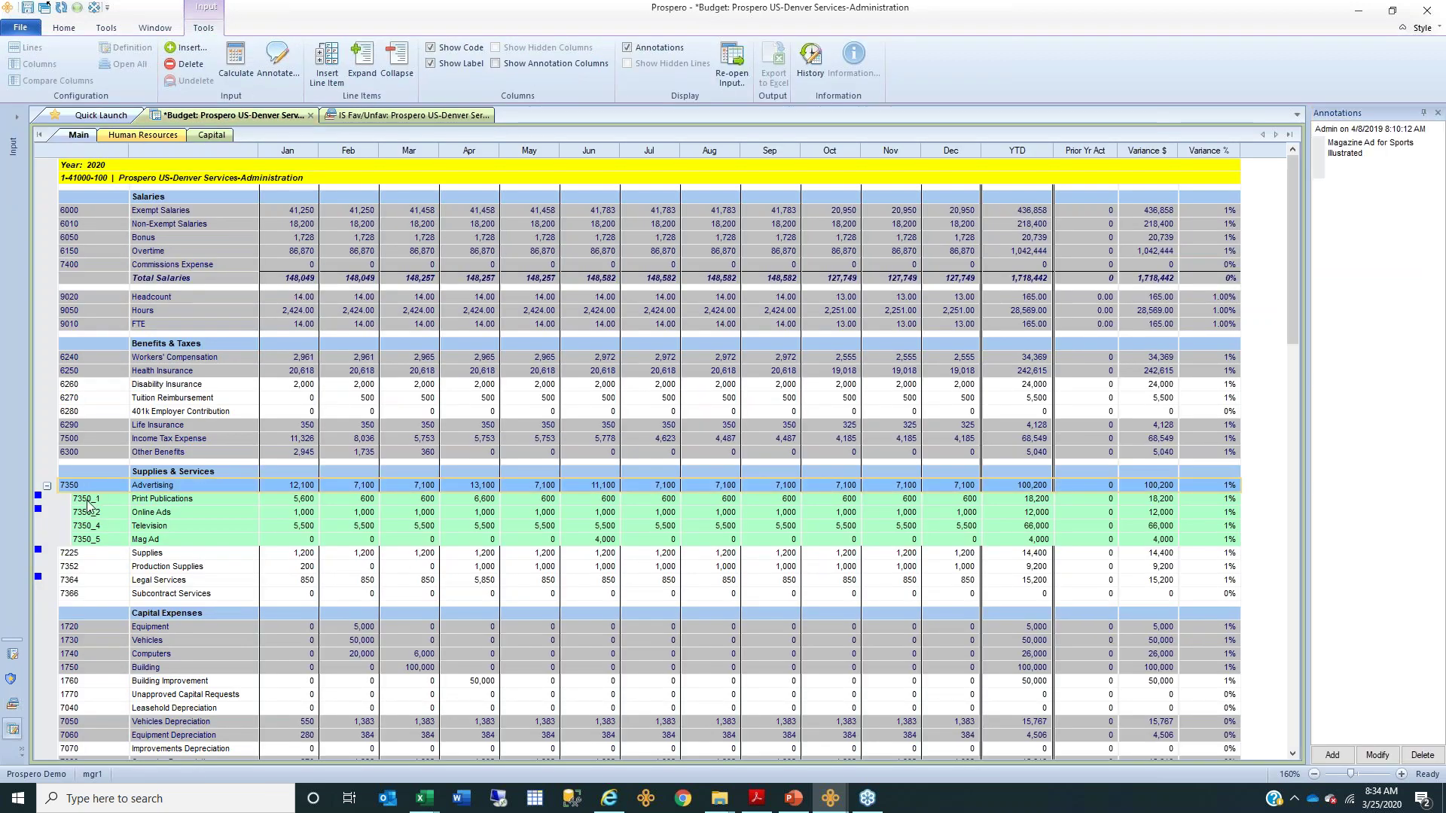
# - Show the annotation columns in the budget with the Annotations pane auto-hidden, and review the Latest, Entered by and Date columns
pyautogui.click(498, 65)
pyautogui.click(1424, 113)
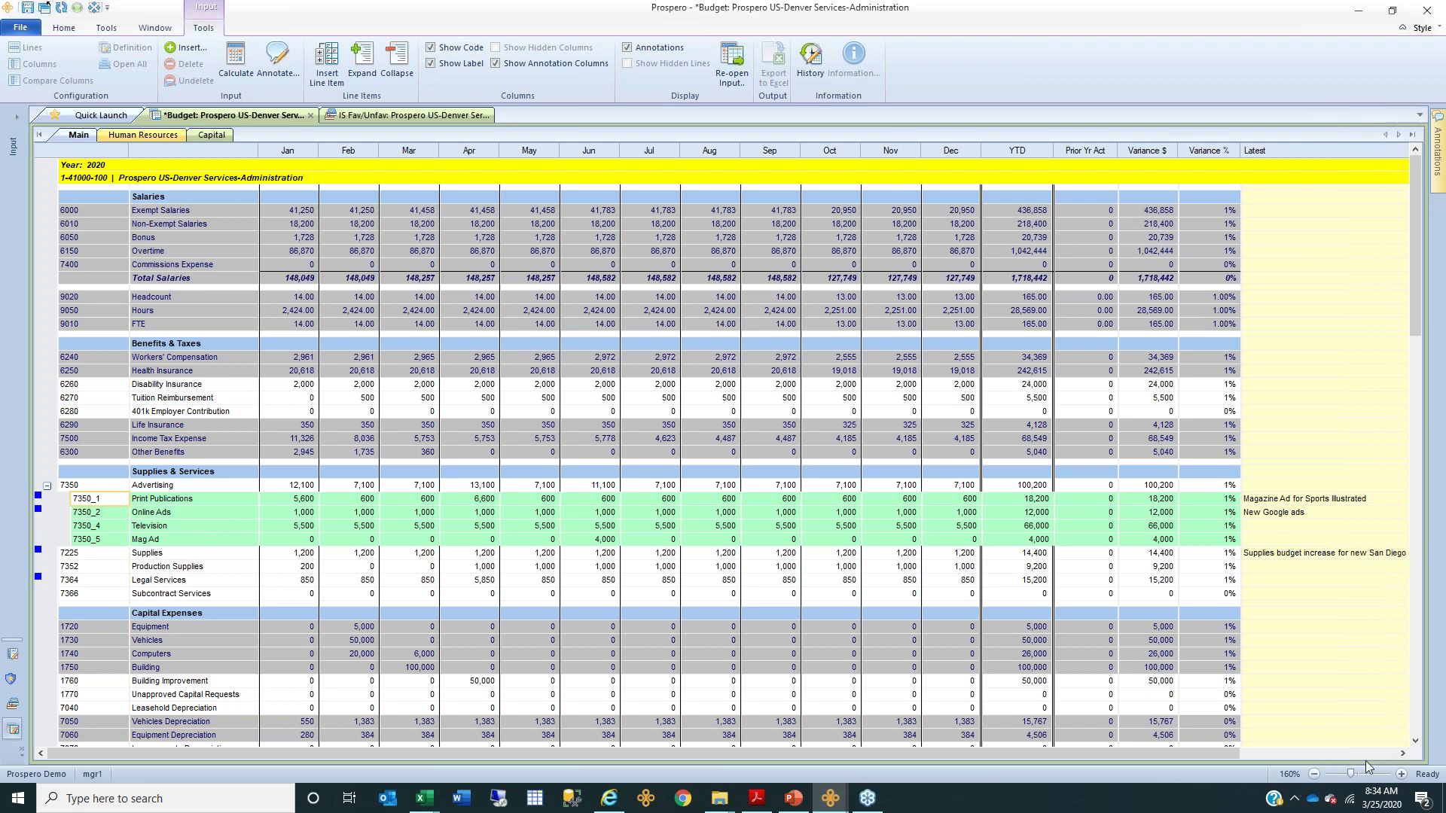
pyautogui.click(1402, 753)
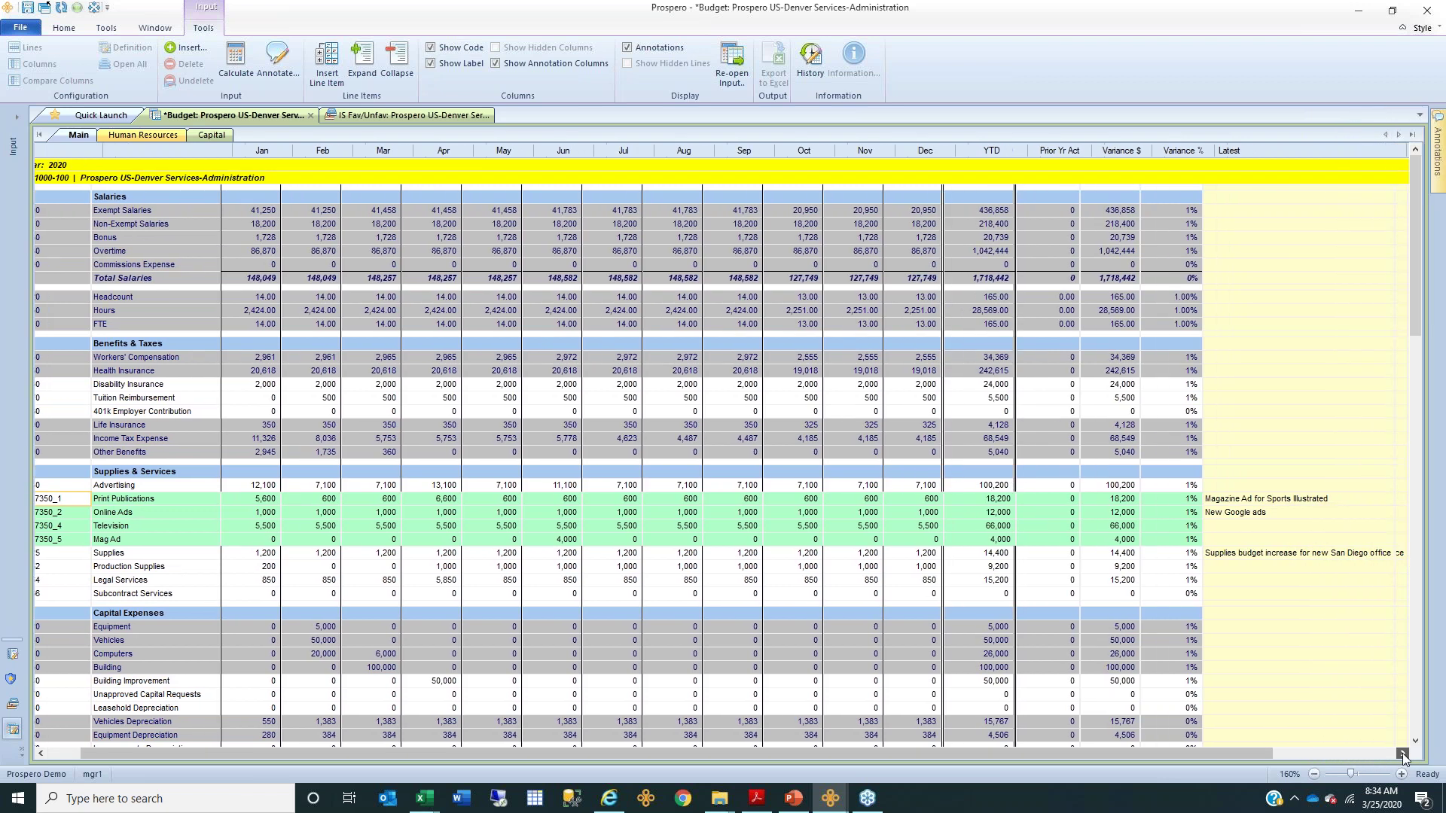
pyautogui.click(1402, 753)
pyautogui.click(1402, 753)
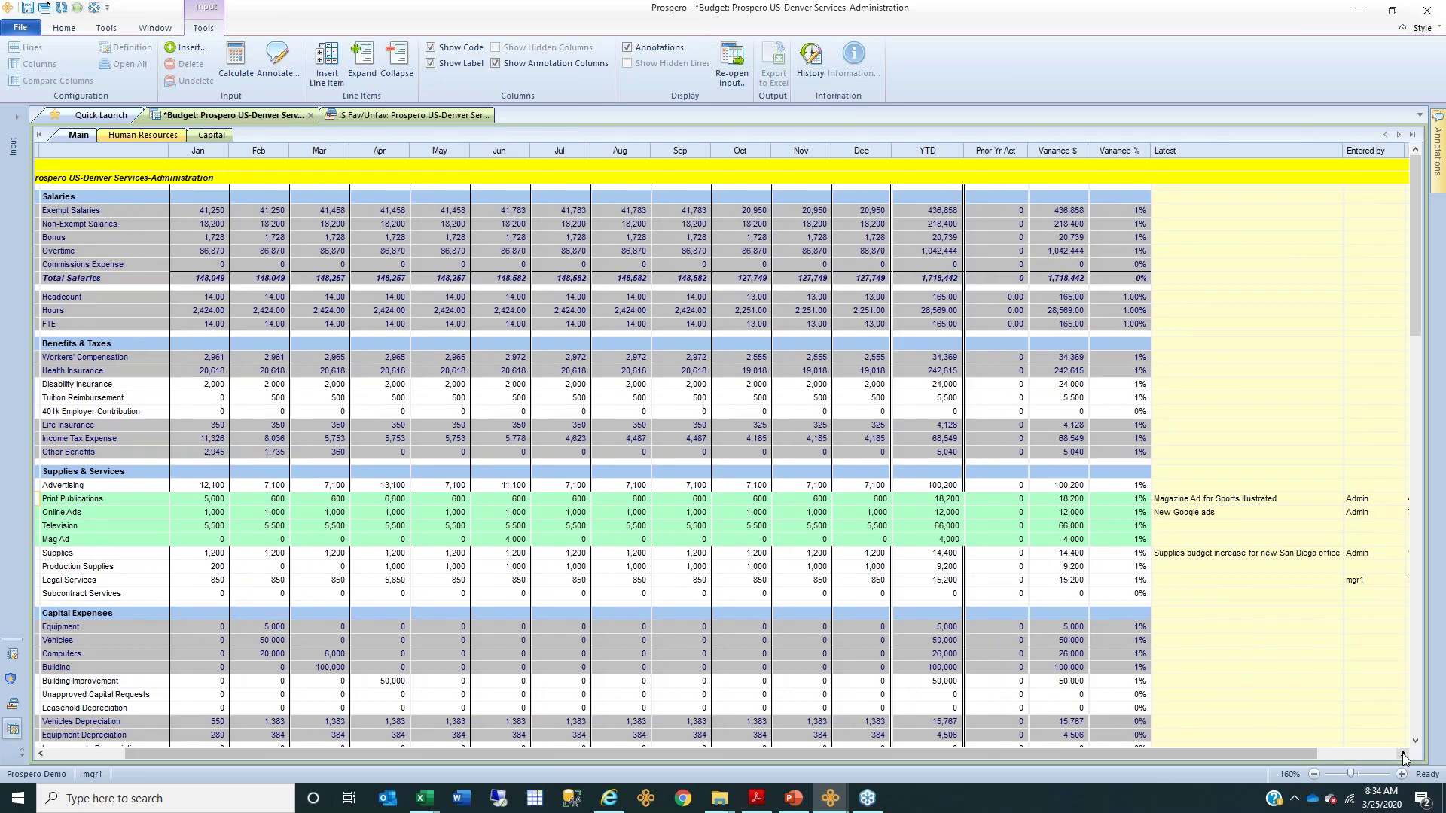
pyautogui.click(1402, 753)
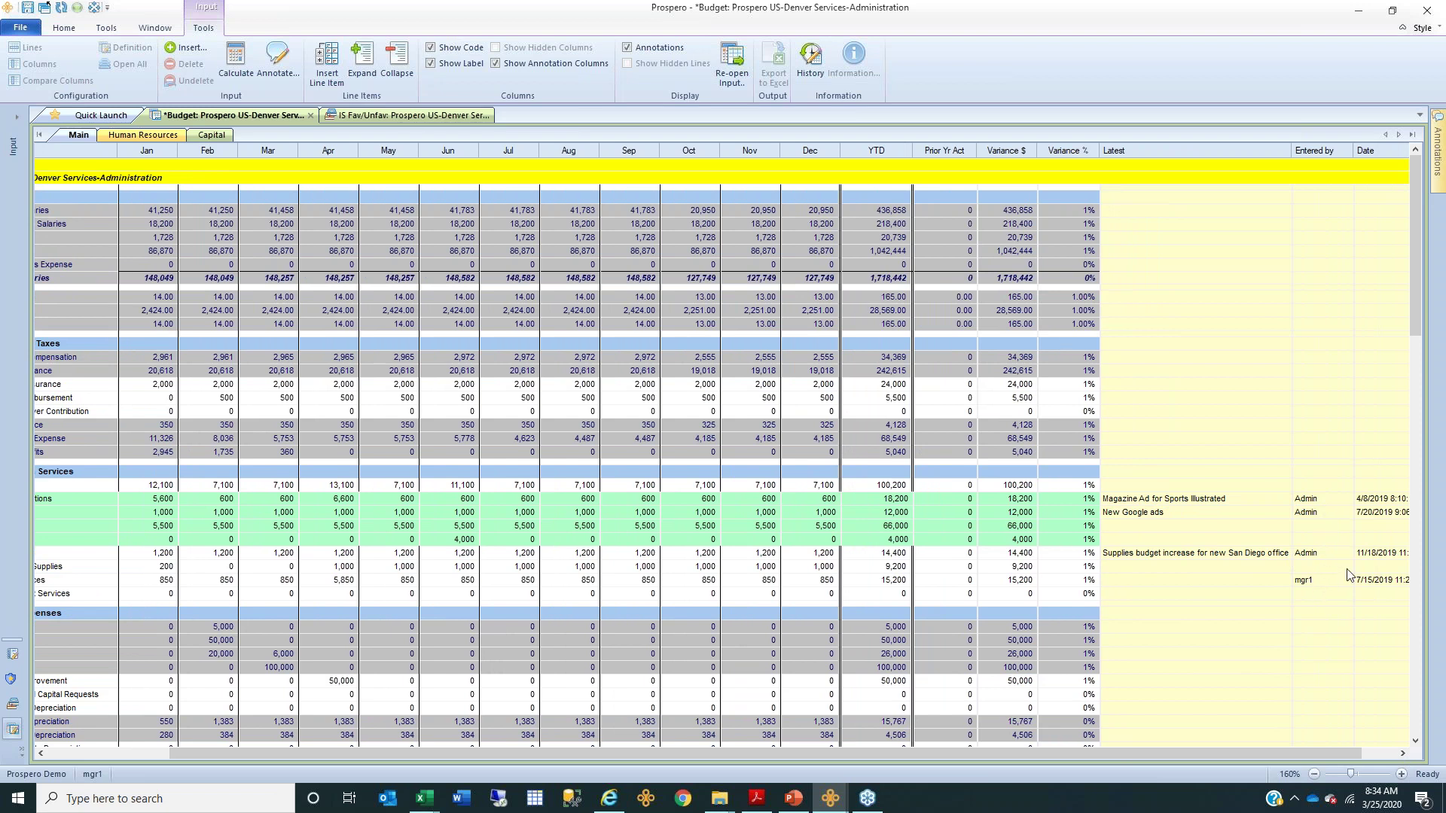
pyautogui.click(79, 753)
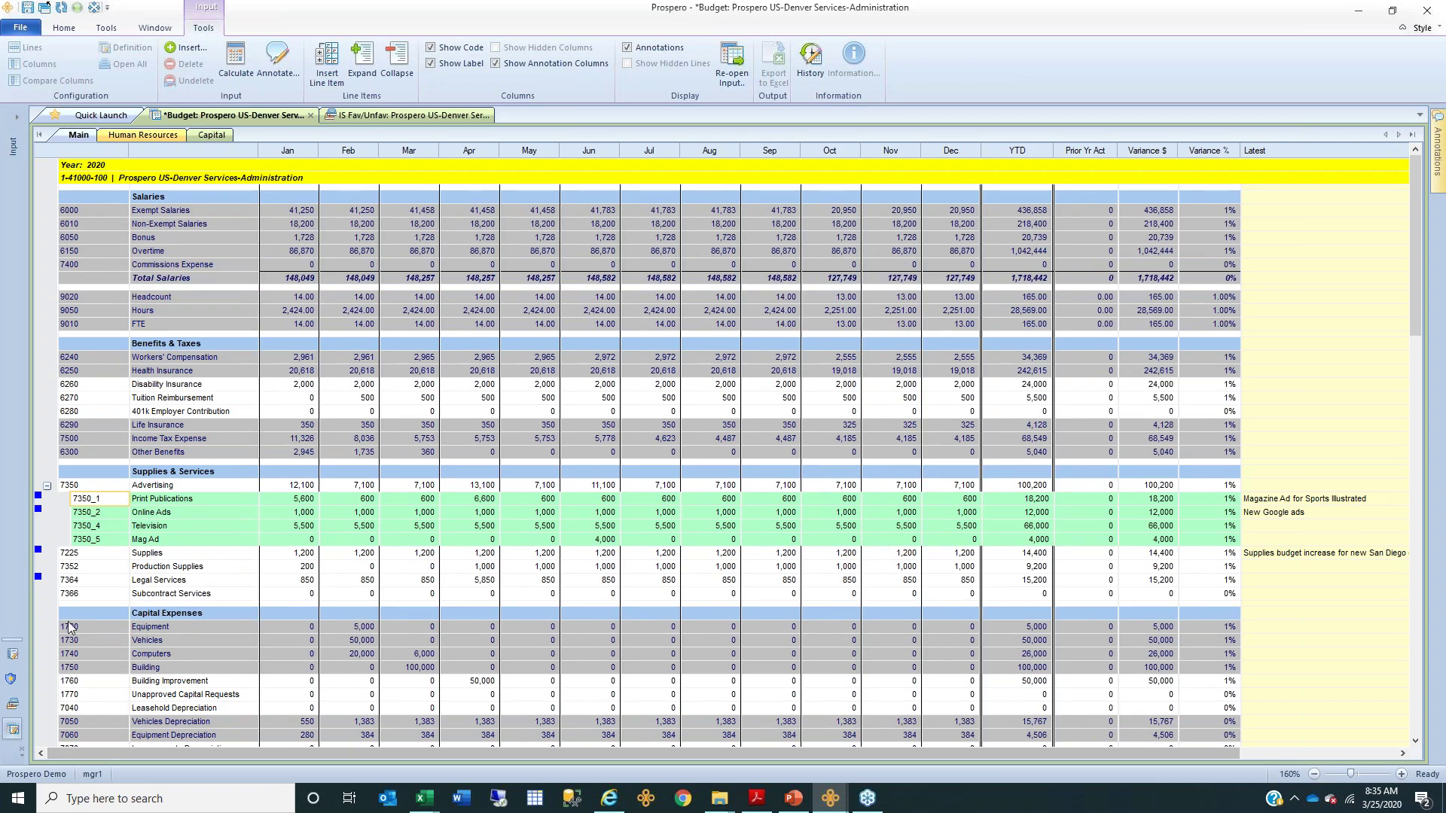
# - Examine the locked salary, headcount, and benefits and taxes lines on the budget's Main sheet, from Exempt Salaries to Income Tax Expense
pyautogui.click(204, 208)
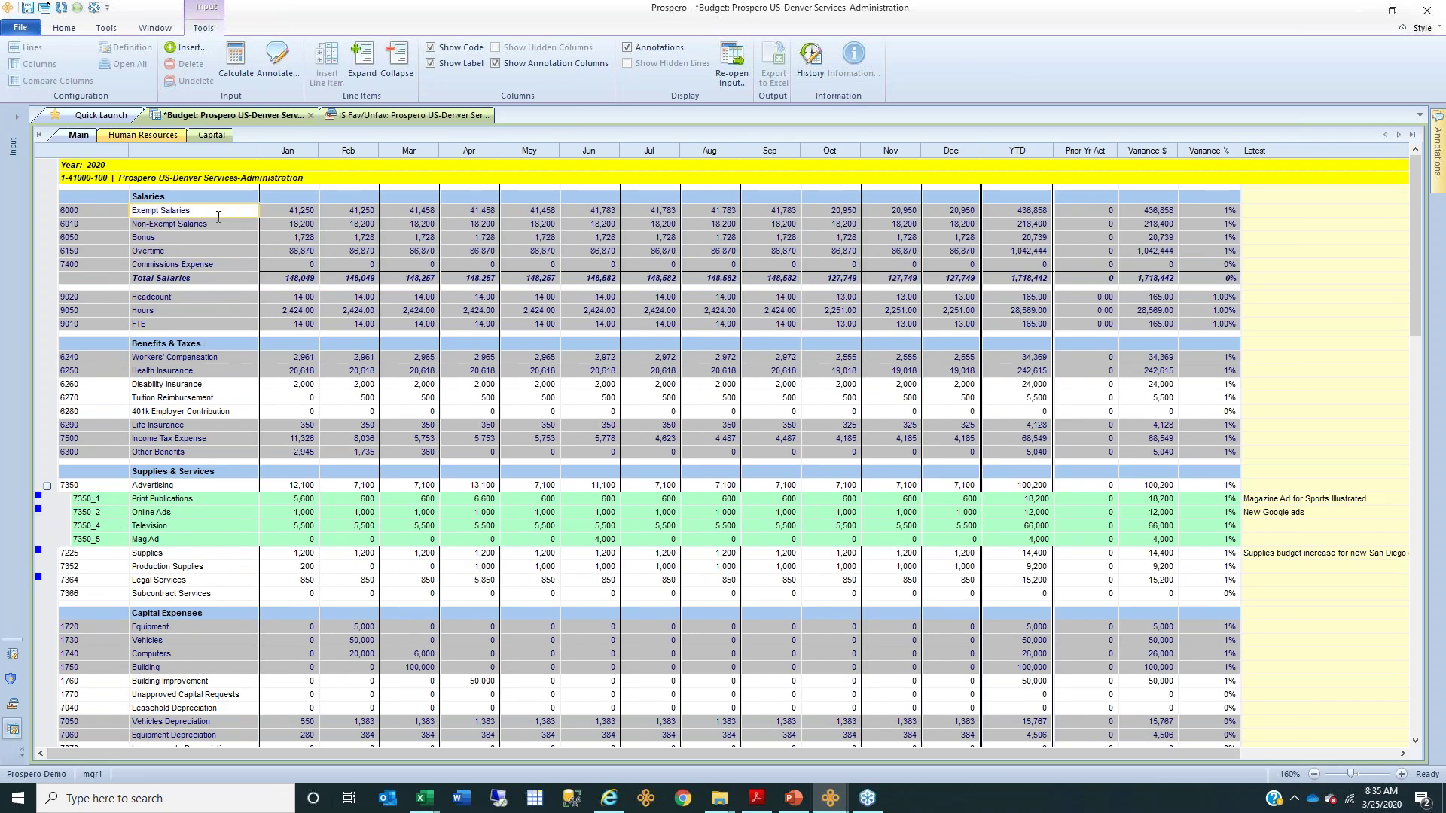
pyautogui.click(107, 357)
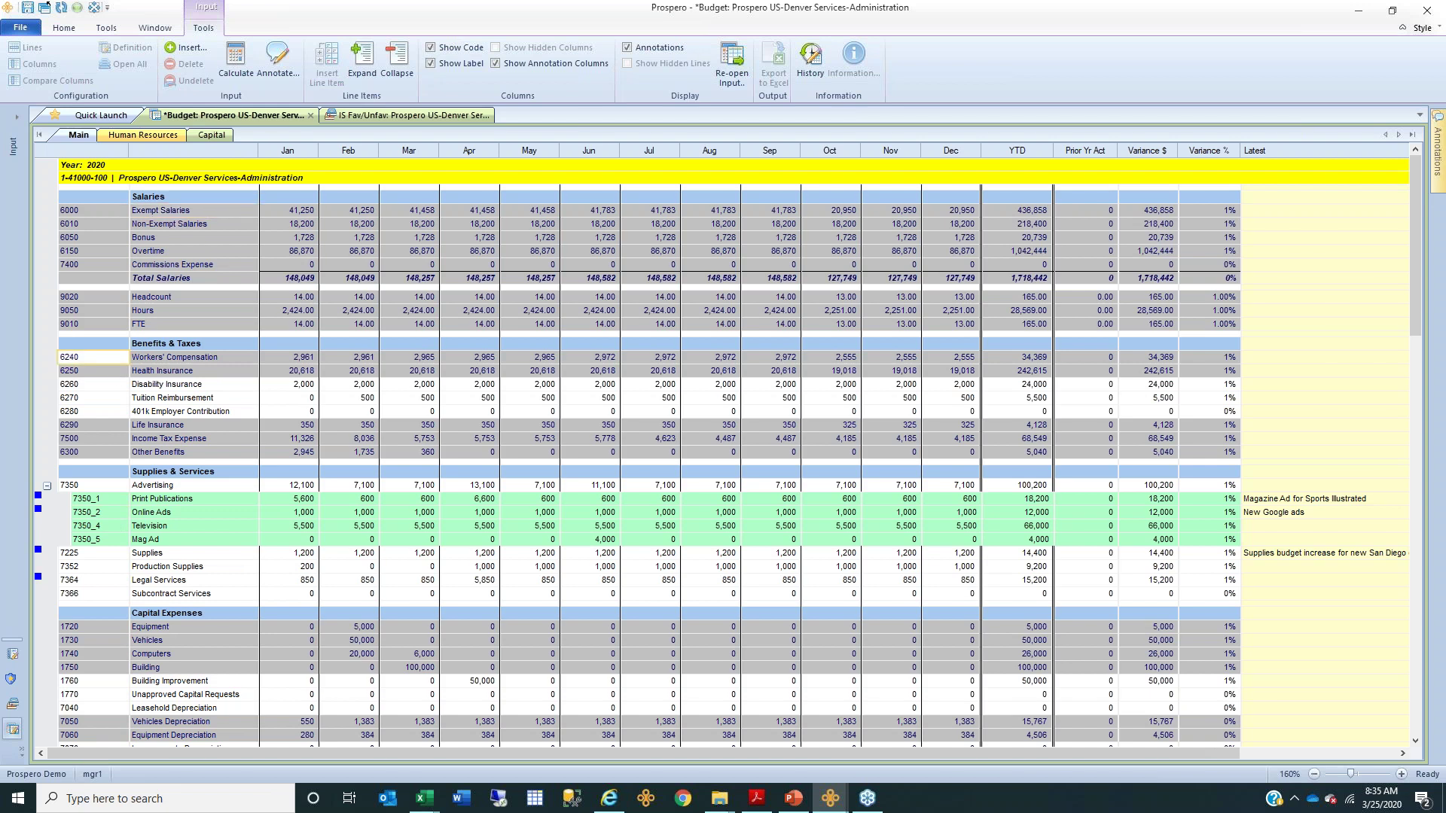
pyautogui.click(101, 210)
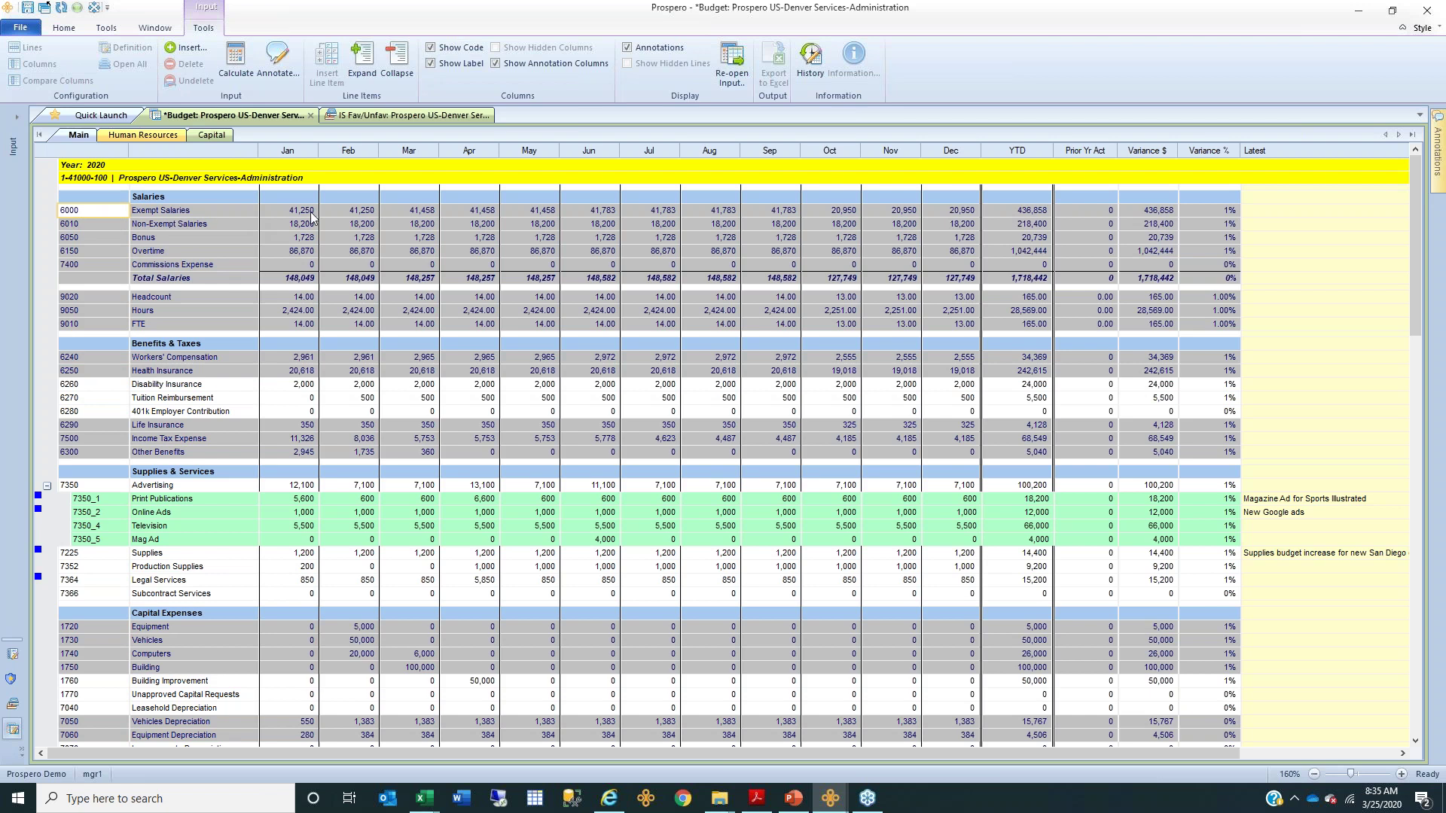
pyautogui.click(90, 303)
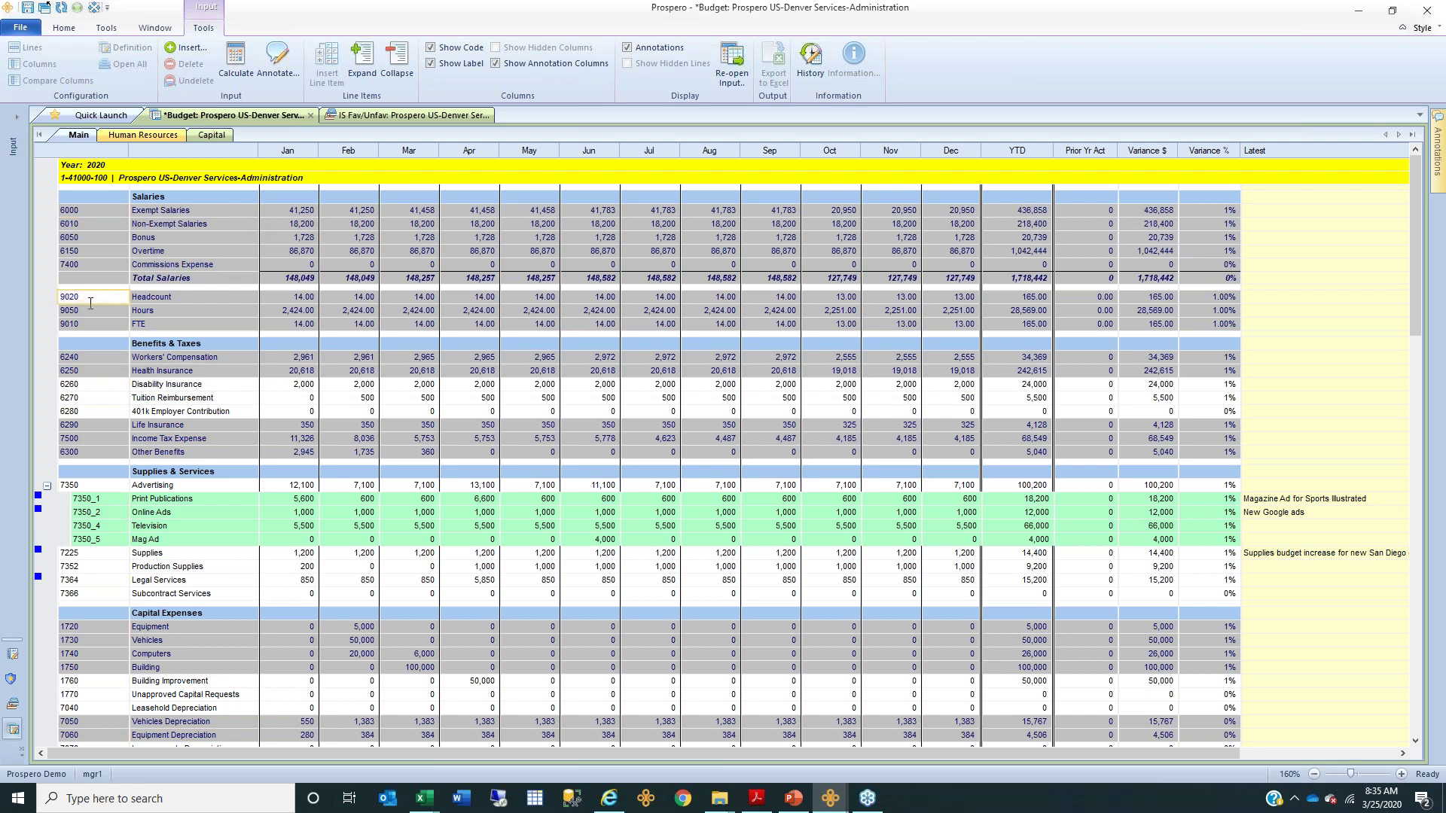
pyautogui.click(102, 369)
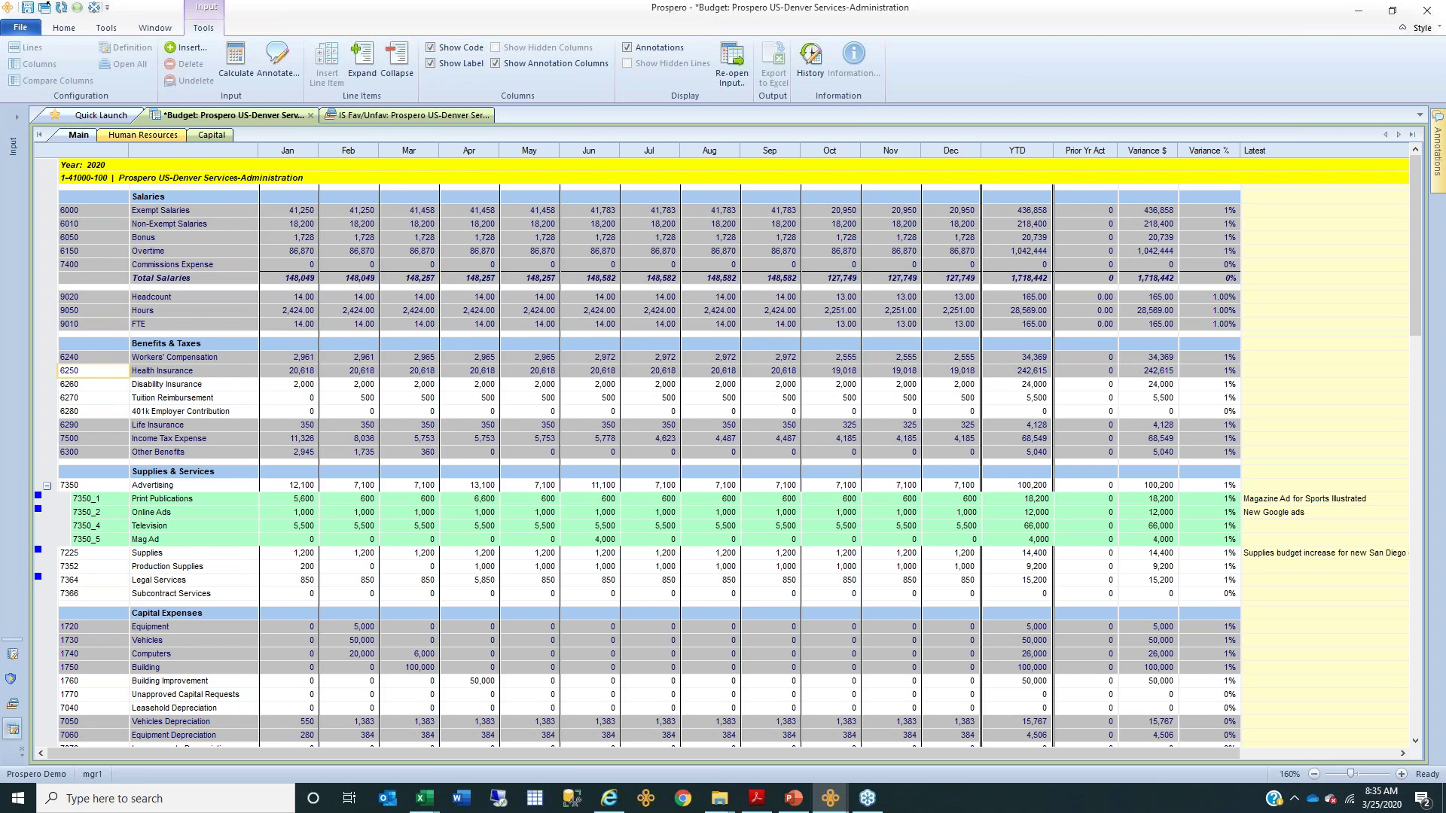
pyautogui.click(101, 438)
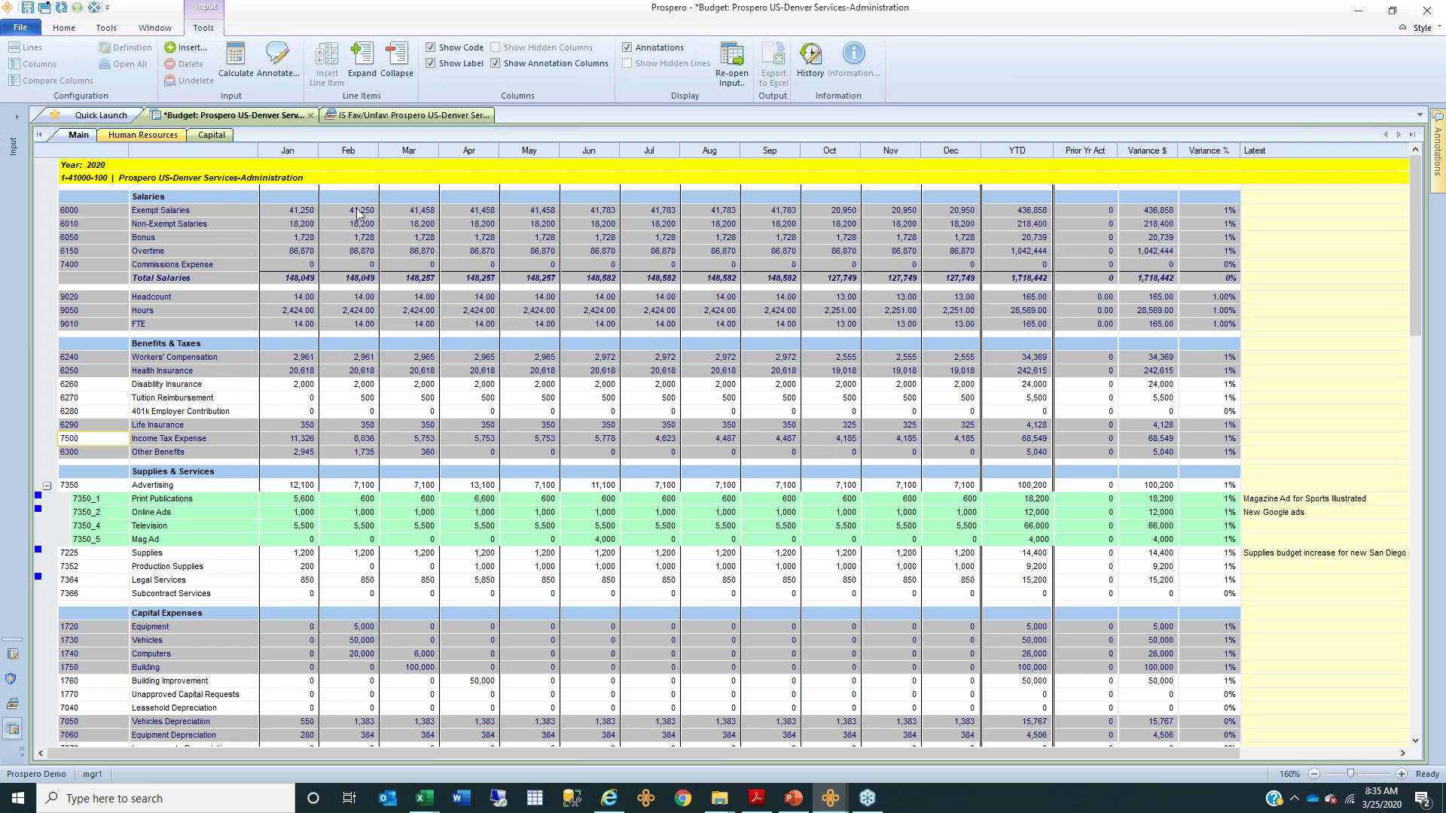
# - View the budget's Human Resources employee list, and examine the Capital asset list including the Desktop Computers row
pyautogui.click(176, 135)
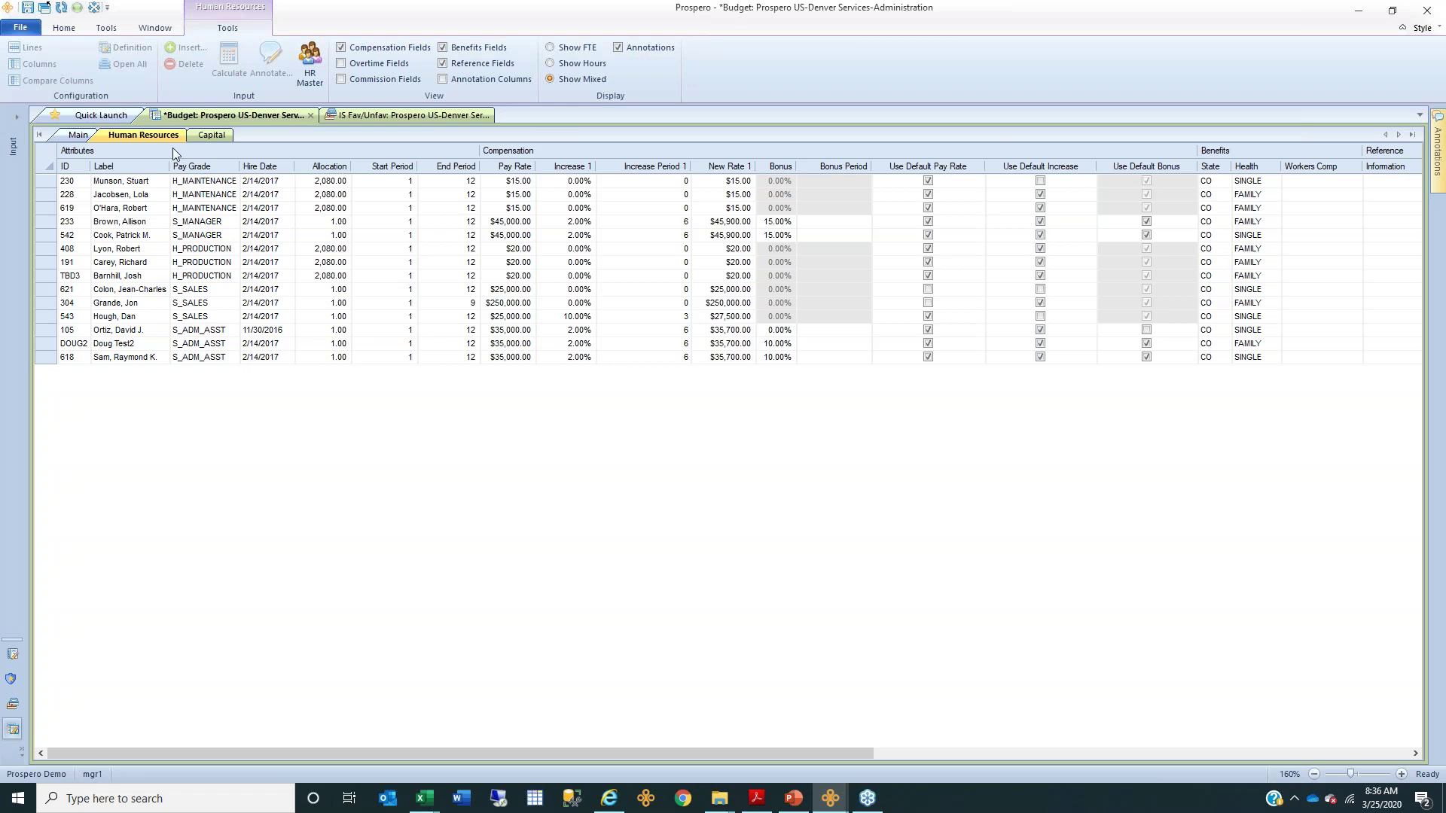
pyautogui.click(212, 136)
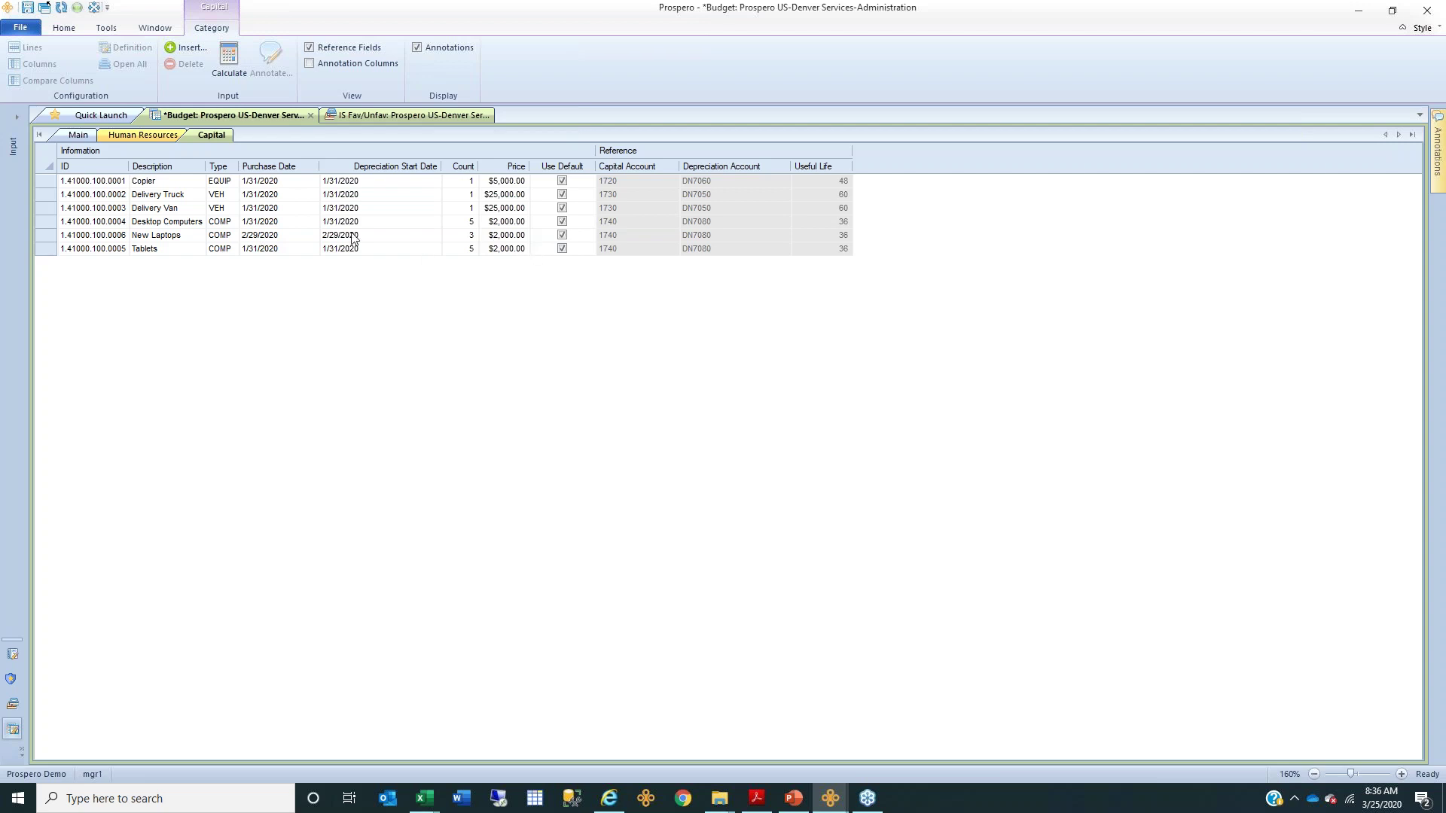
pyautogui.click(43, 220)
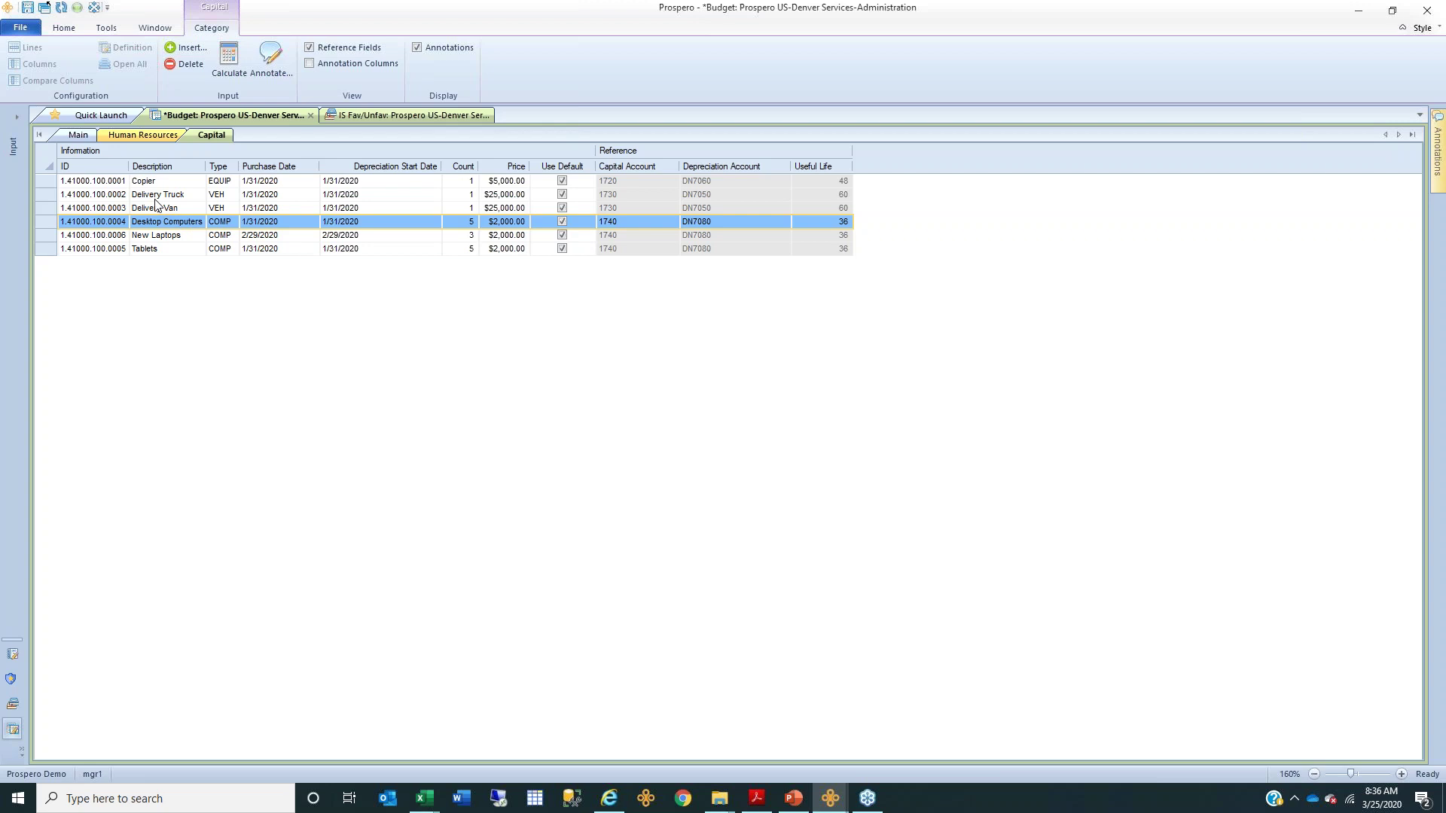
# - Return to the Main sheet and examine the Capital Expenses section, including the asset purchase and depreciation lines
pyautogui.click(78, 135)
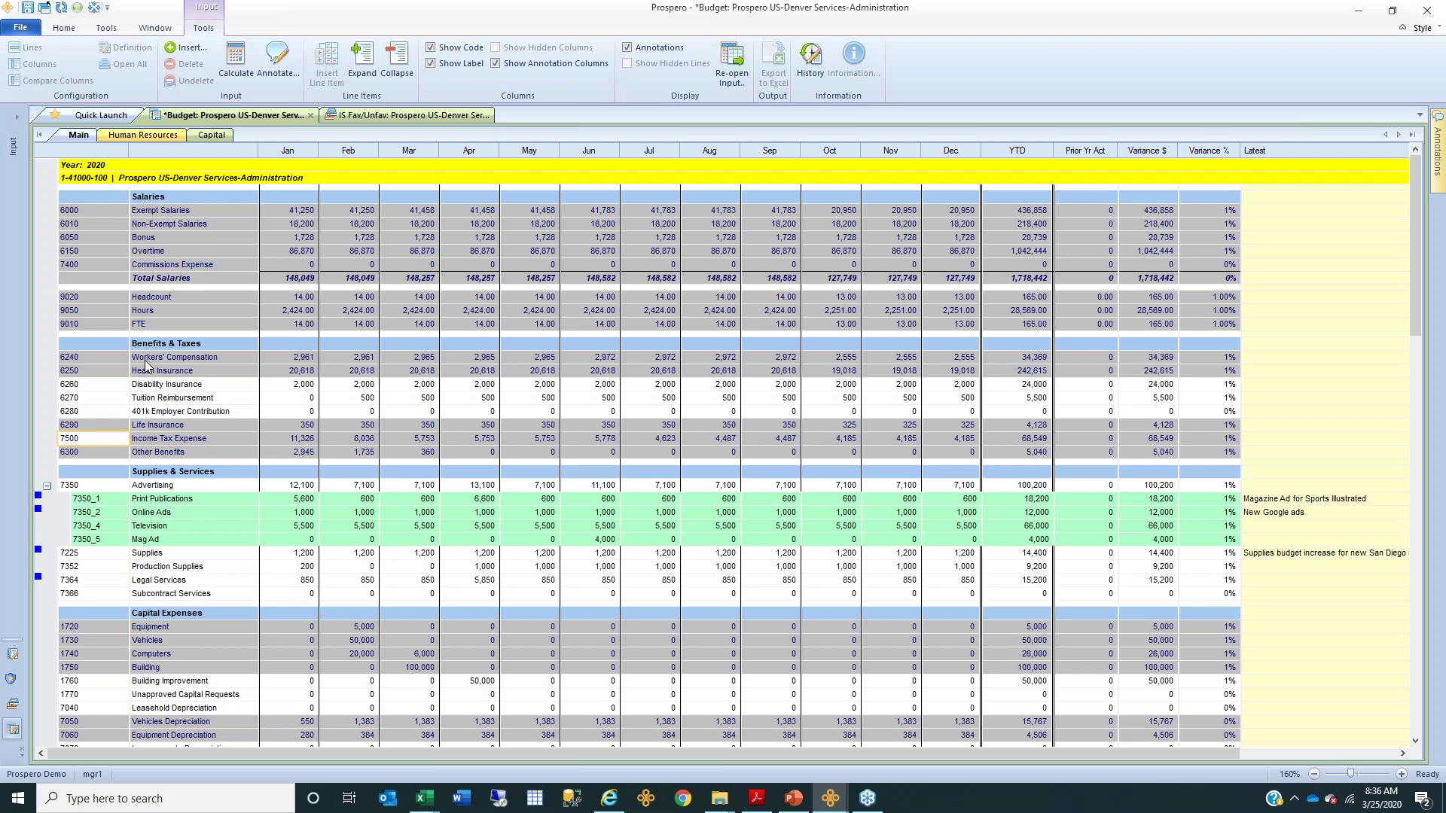
pyautogui.scroll(-2, 224, 606)
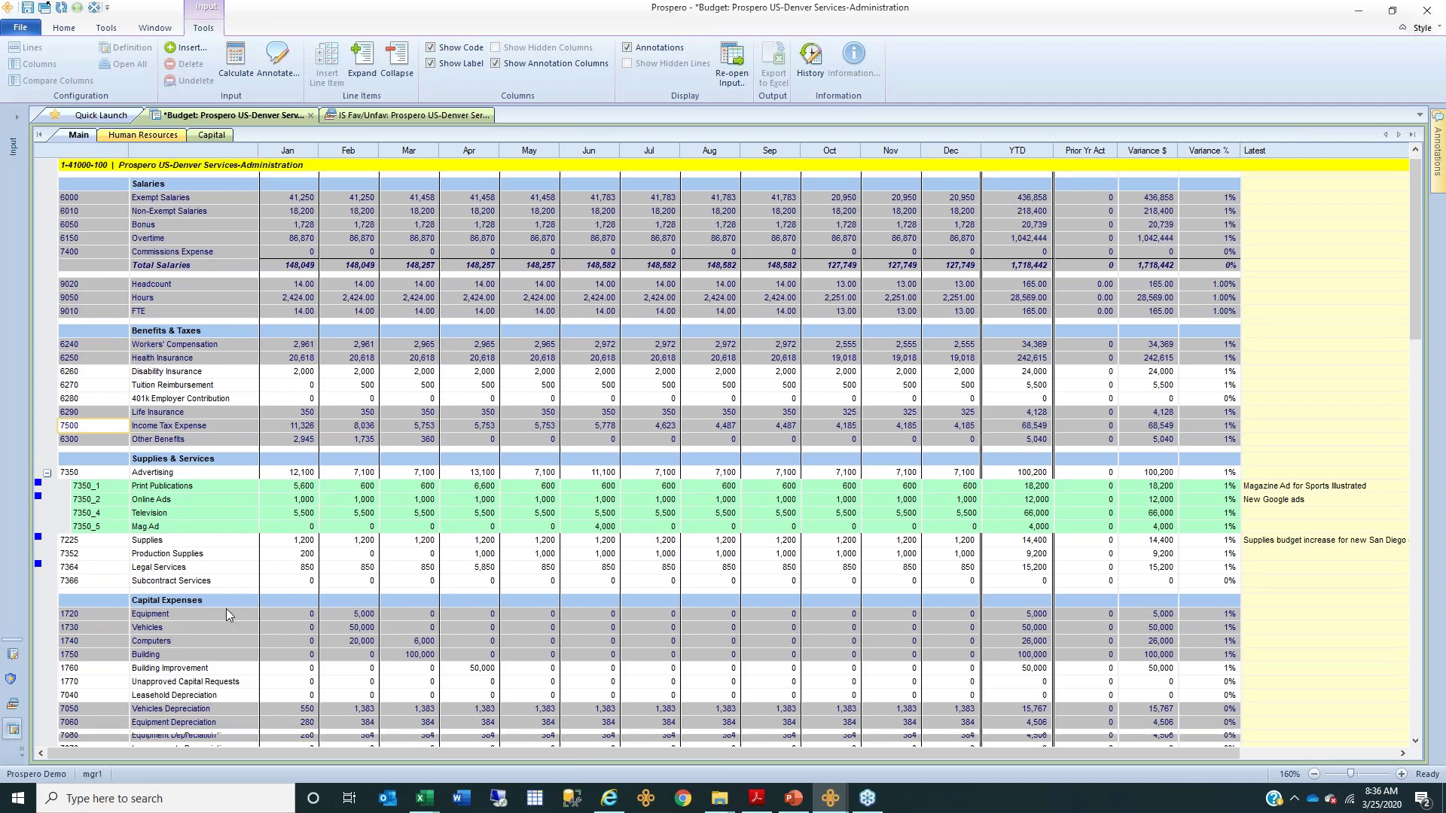
pyautogui.scroll(-3, 179, 678)
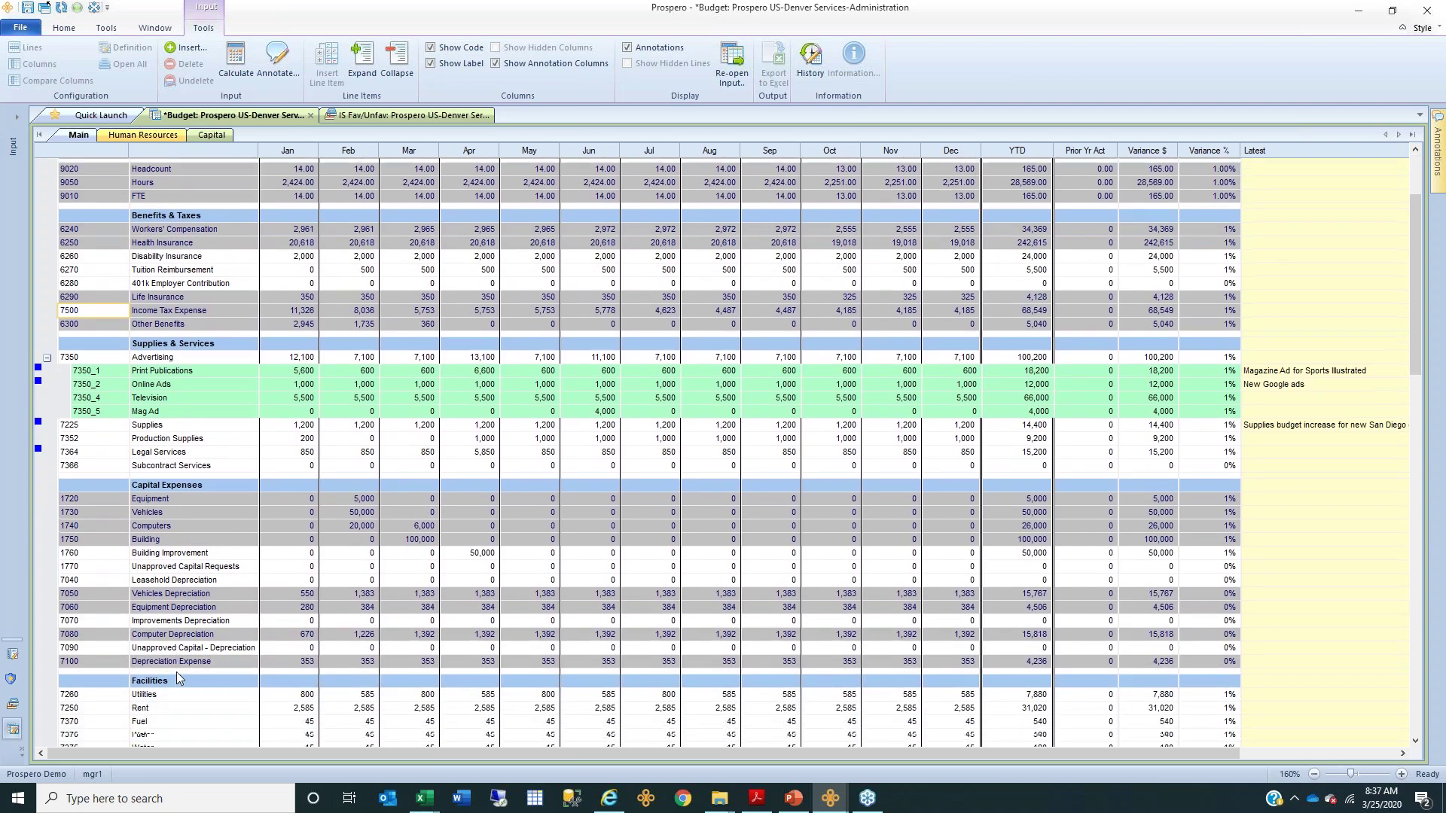
pyautogui.scroll(-3, 178, 663)
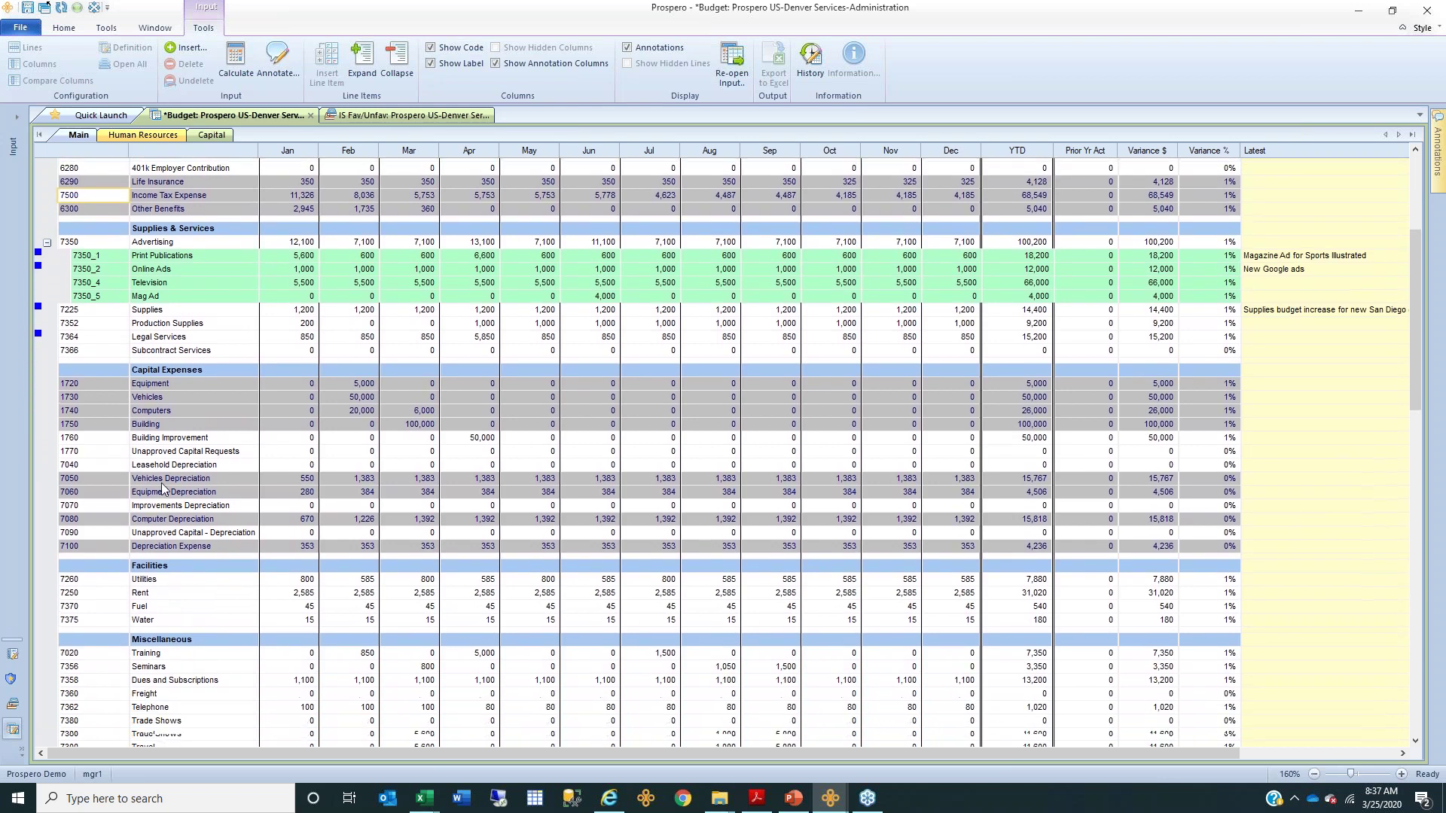
pyautogui.scroll(-3, 188, 339)
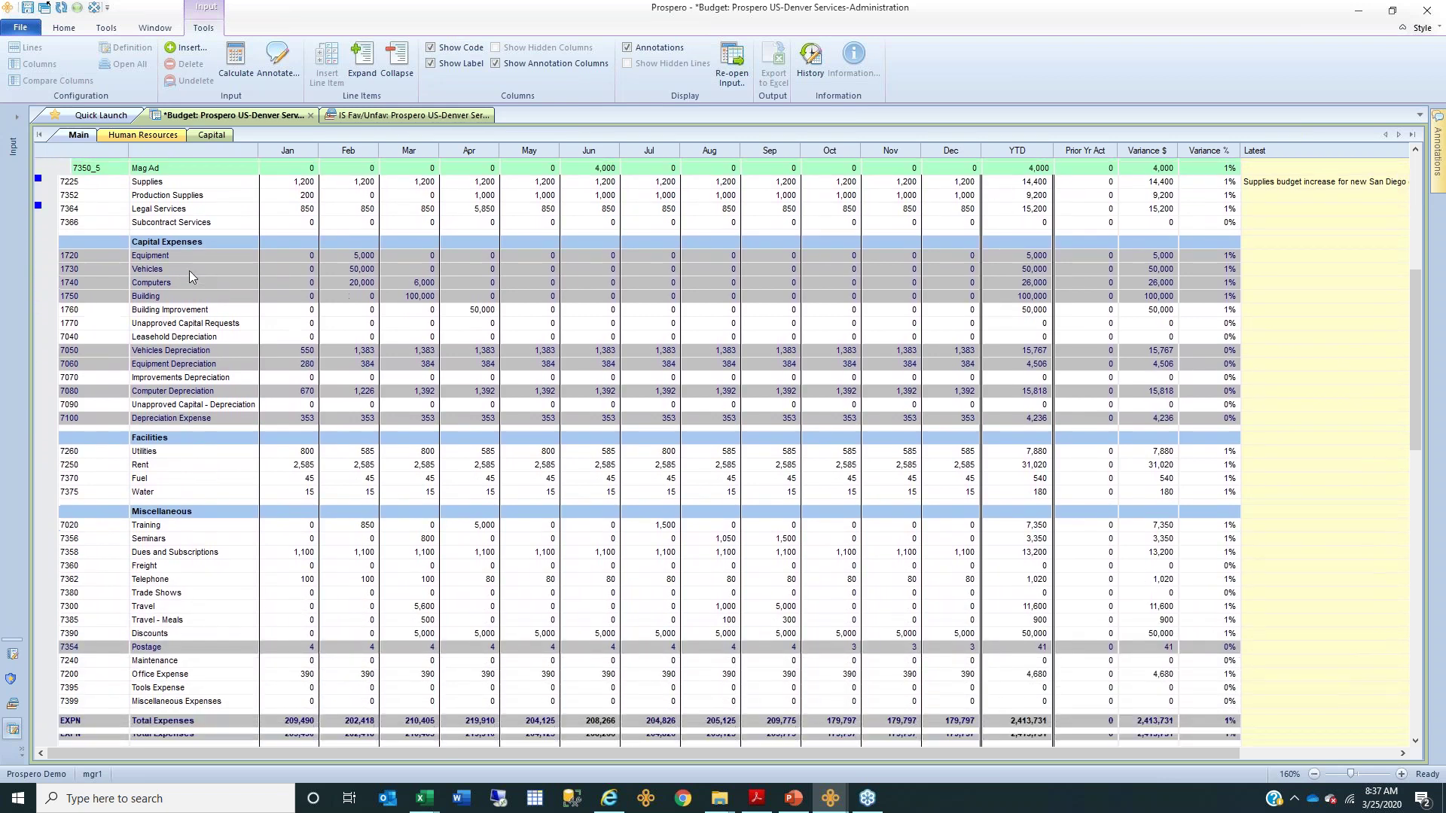
pyautogui.click(184, 234)
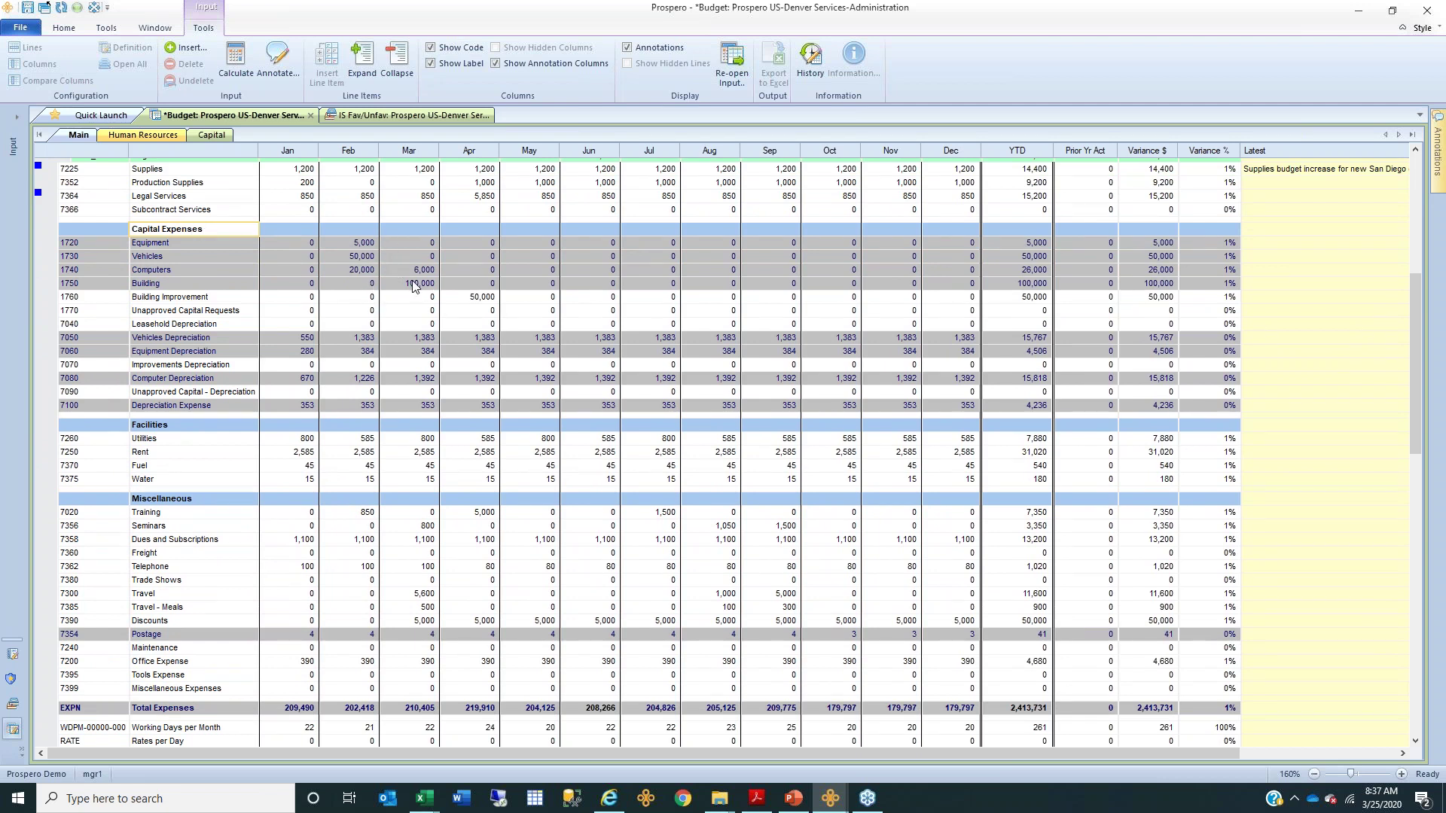
pyautogui.click(113, 353)
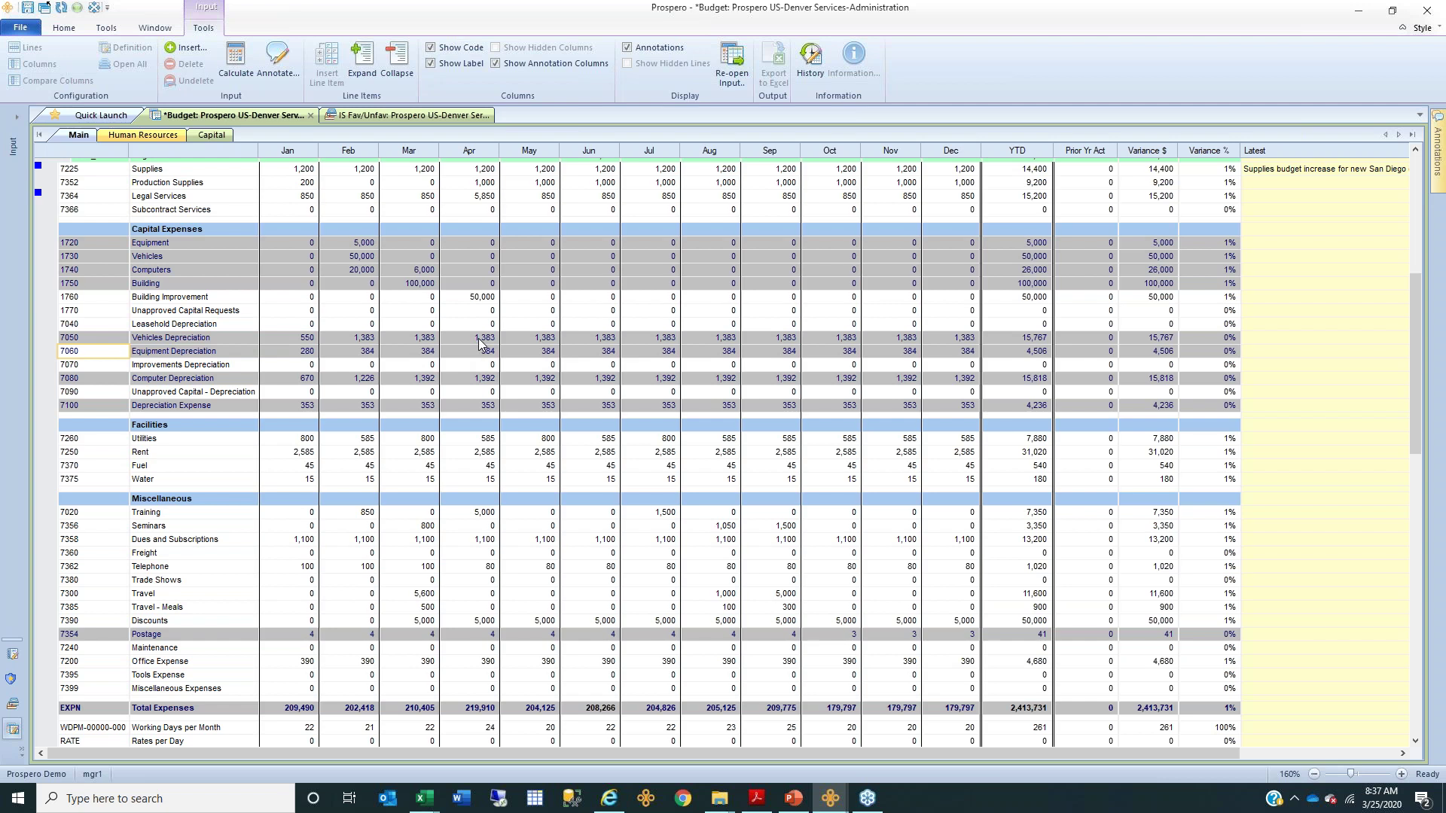
pyautogui.scroll(10, 477, 337)
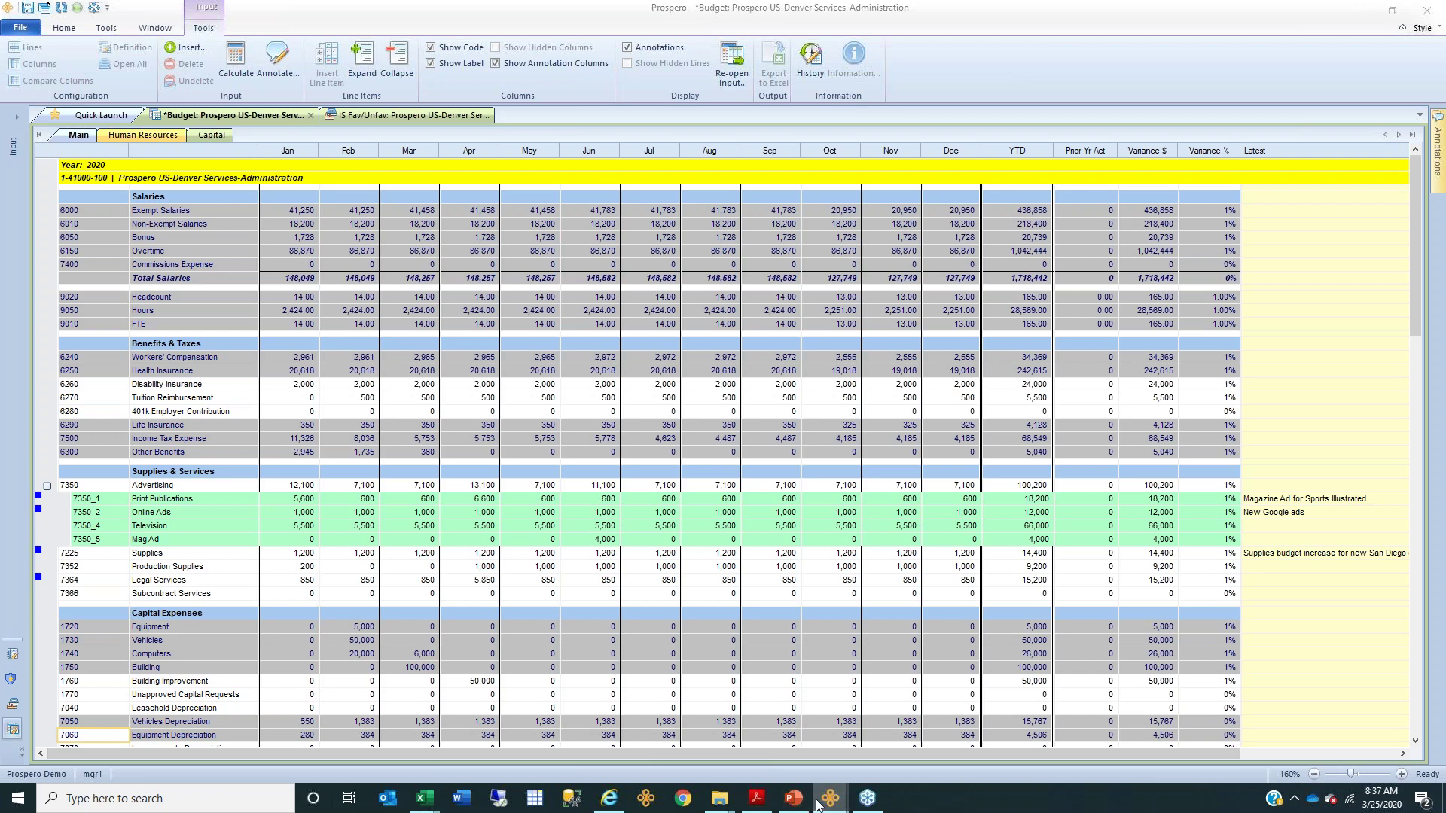
# - Switch to the Prospero window signed in as Admin and open the Budget - BUDGET INPUT input definition
pyautogui.moveTo(830, 798)
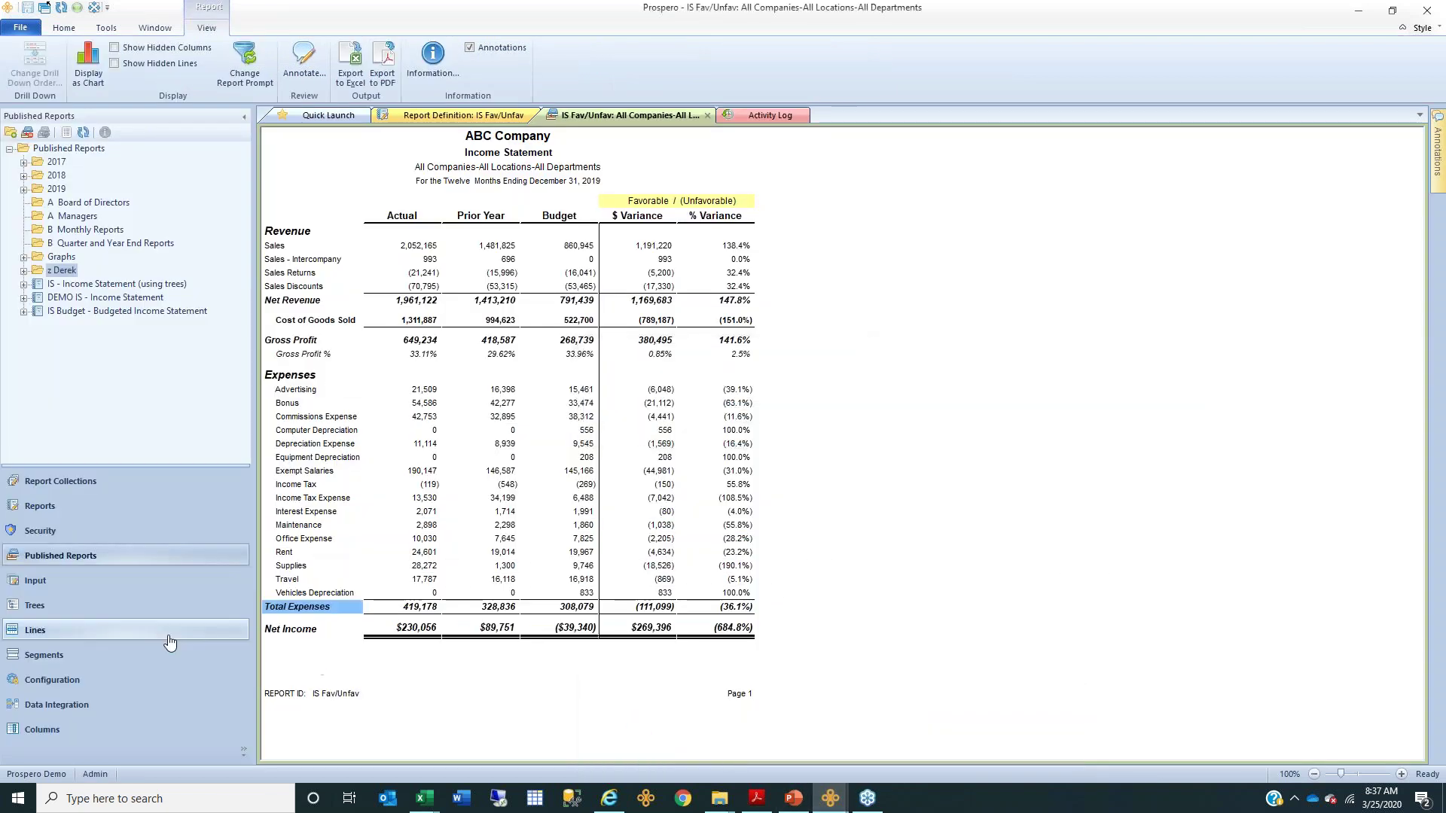
pyautogui.click(100, 590)
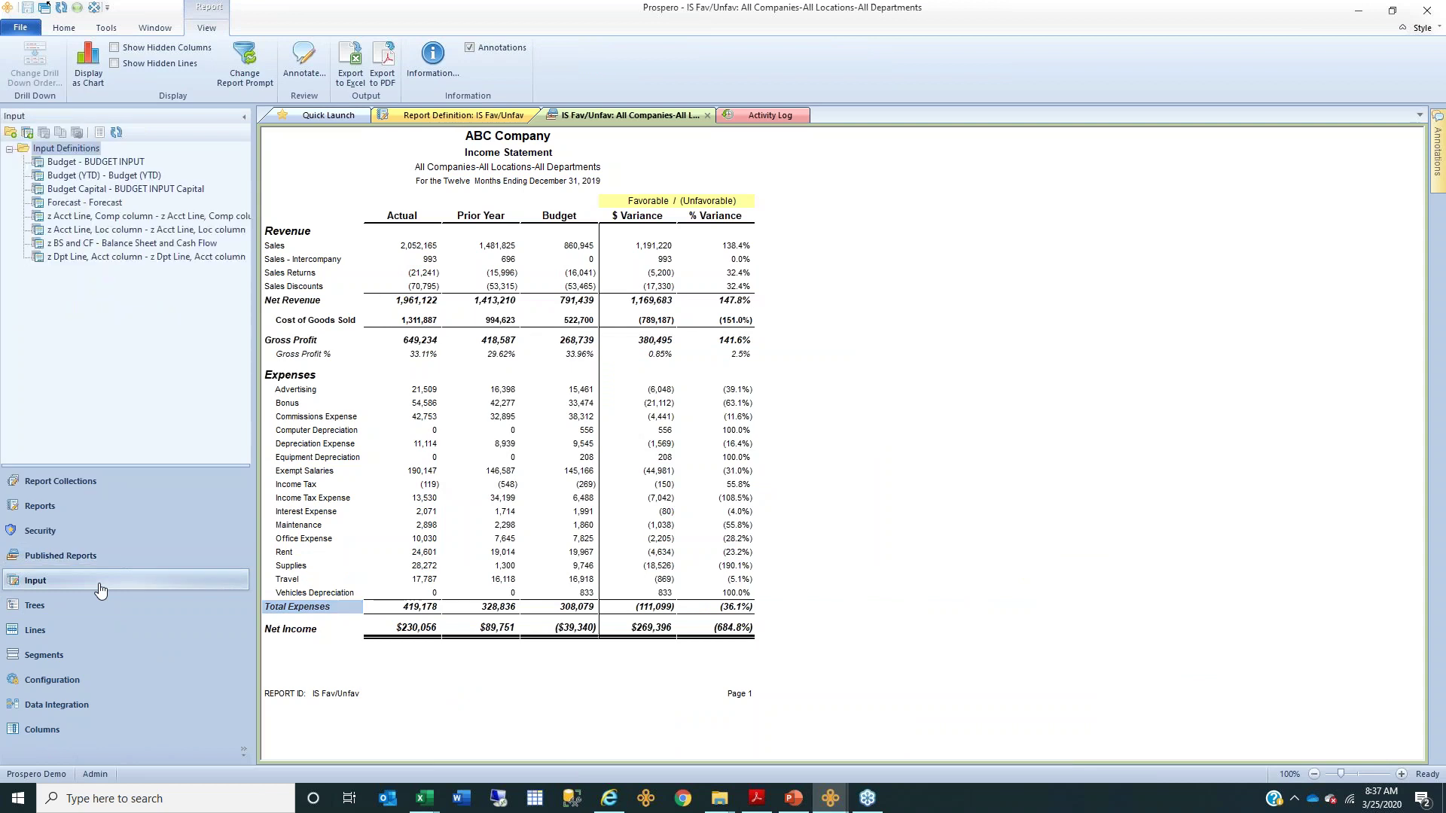
pyautogui.click(84, 163)
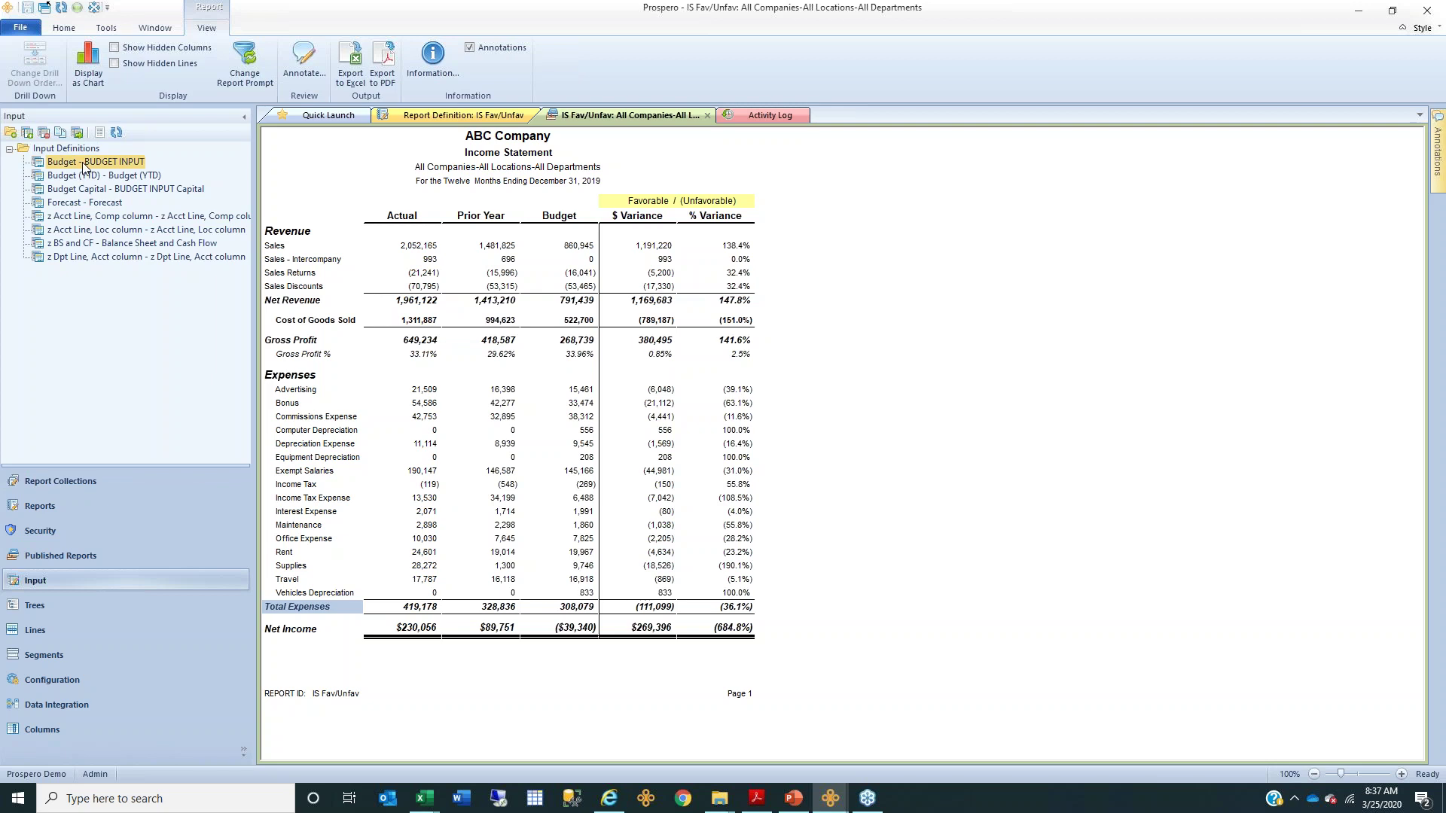
pyautogui.doubleClick(83, 161)
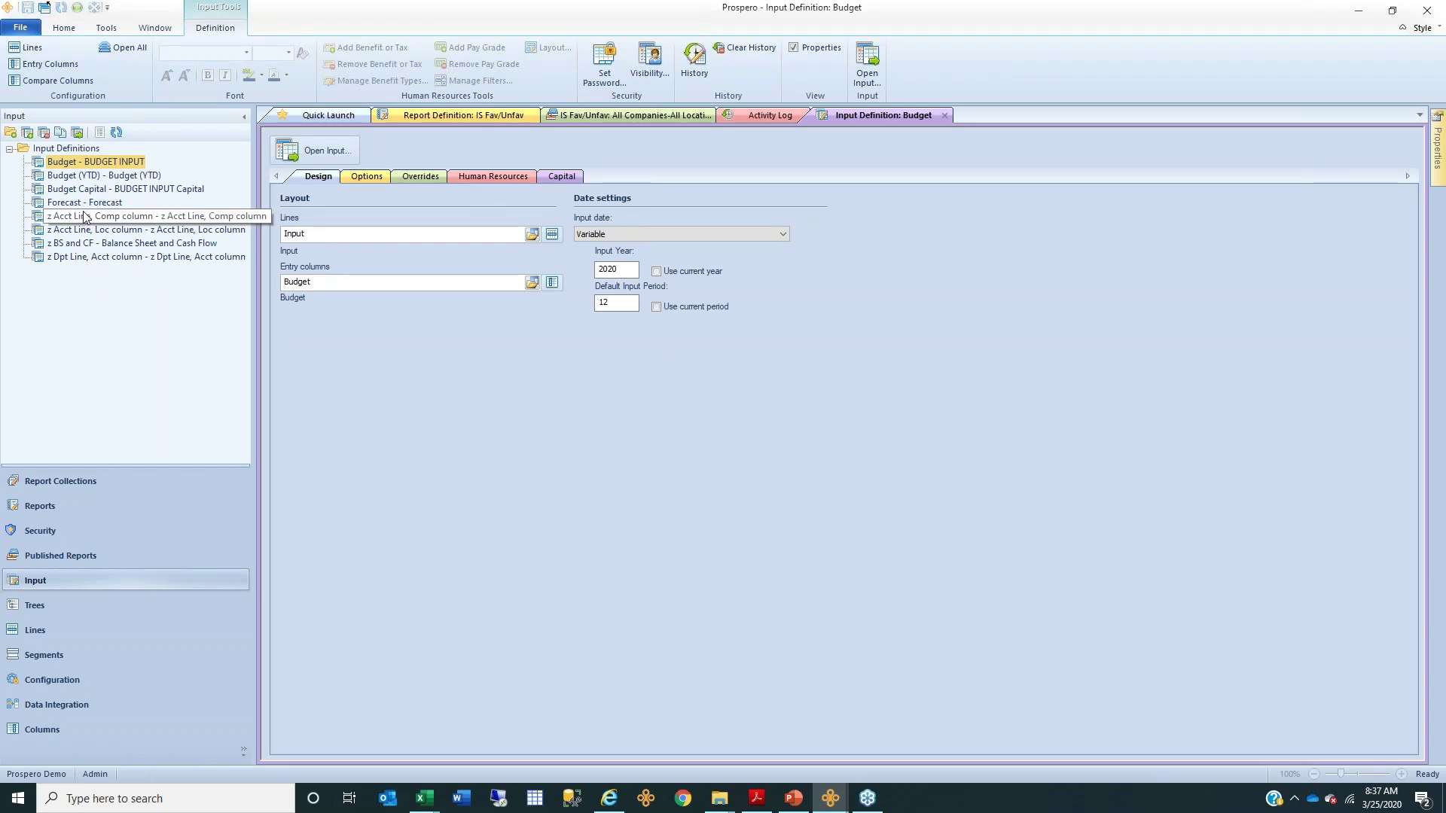
# - Point out the Balance Sheet and Cash Flow and Forecast definitions, and check which users can see the Budget input definition
pyautogui.click(88, 243)
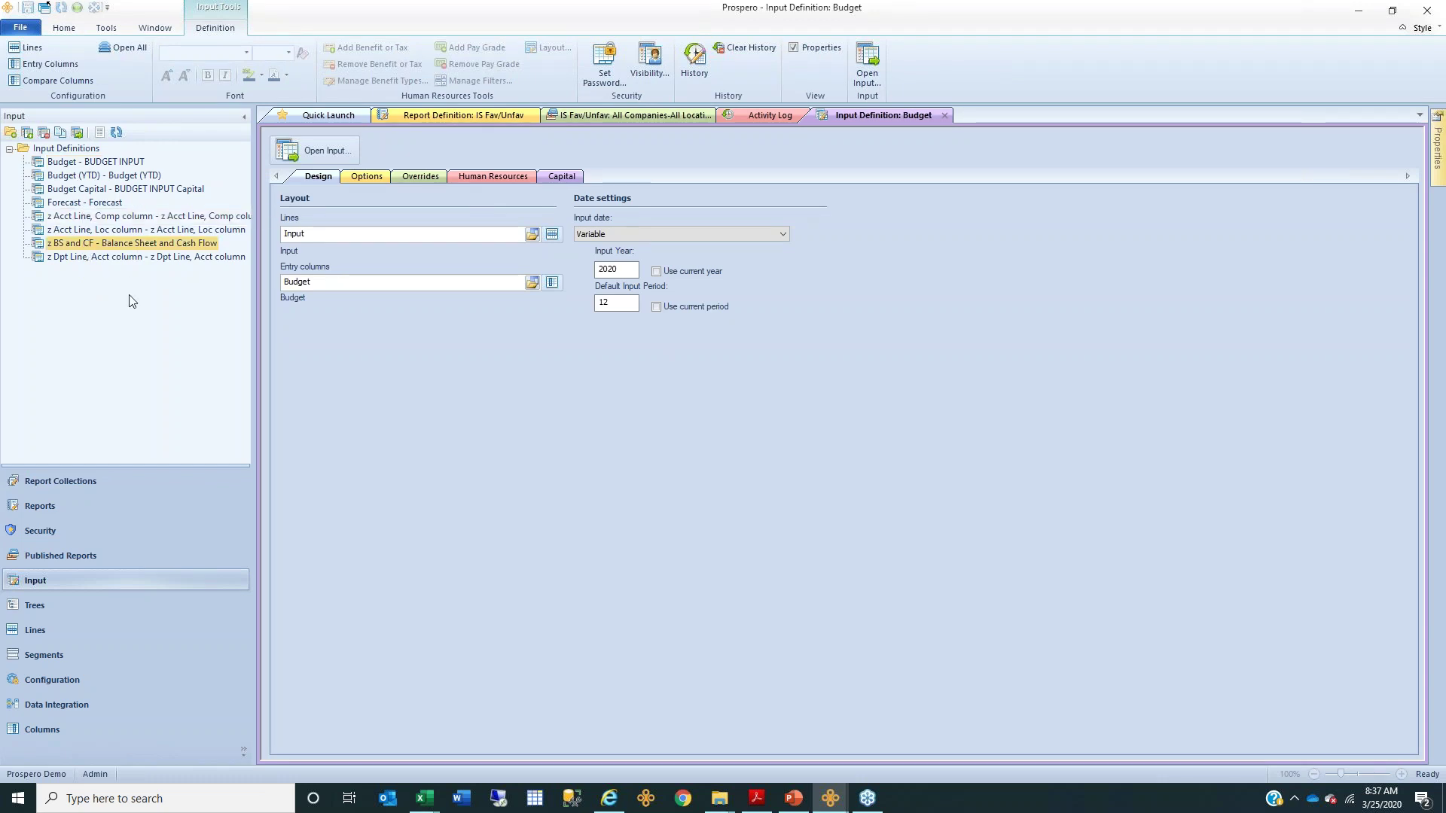
pyautogui.click(85, 204)
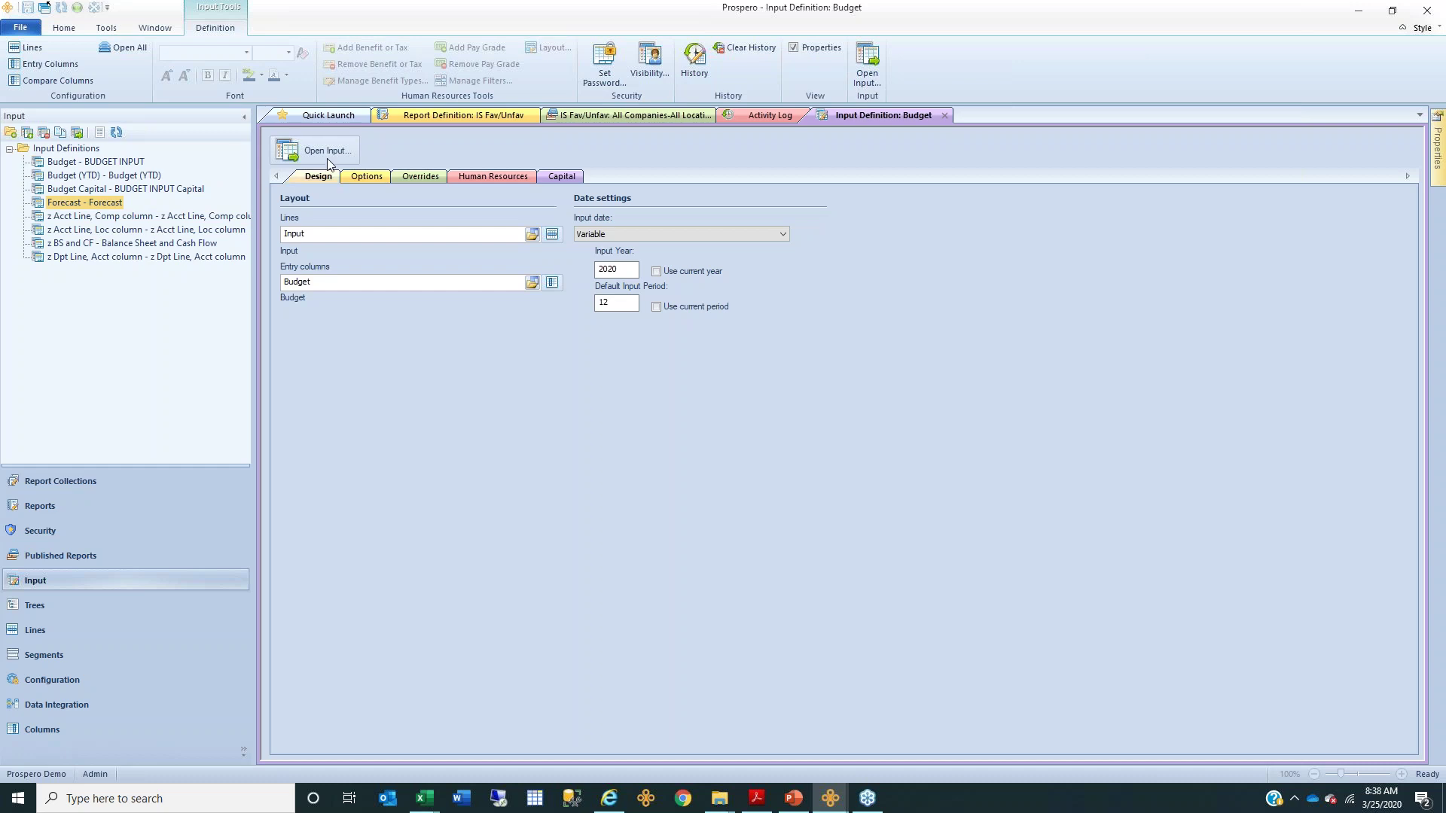
pyautogui.click(648, 59)
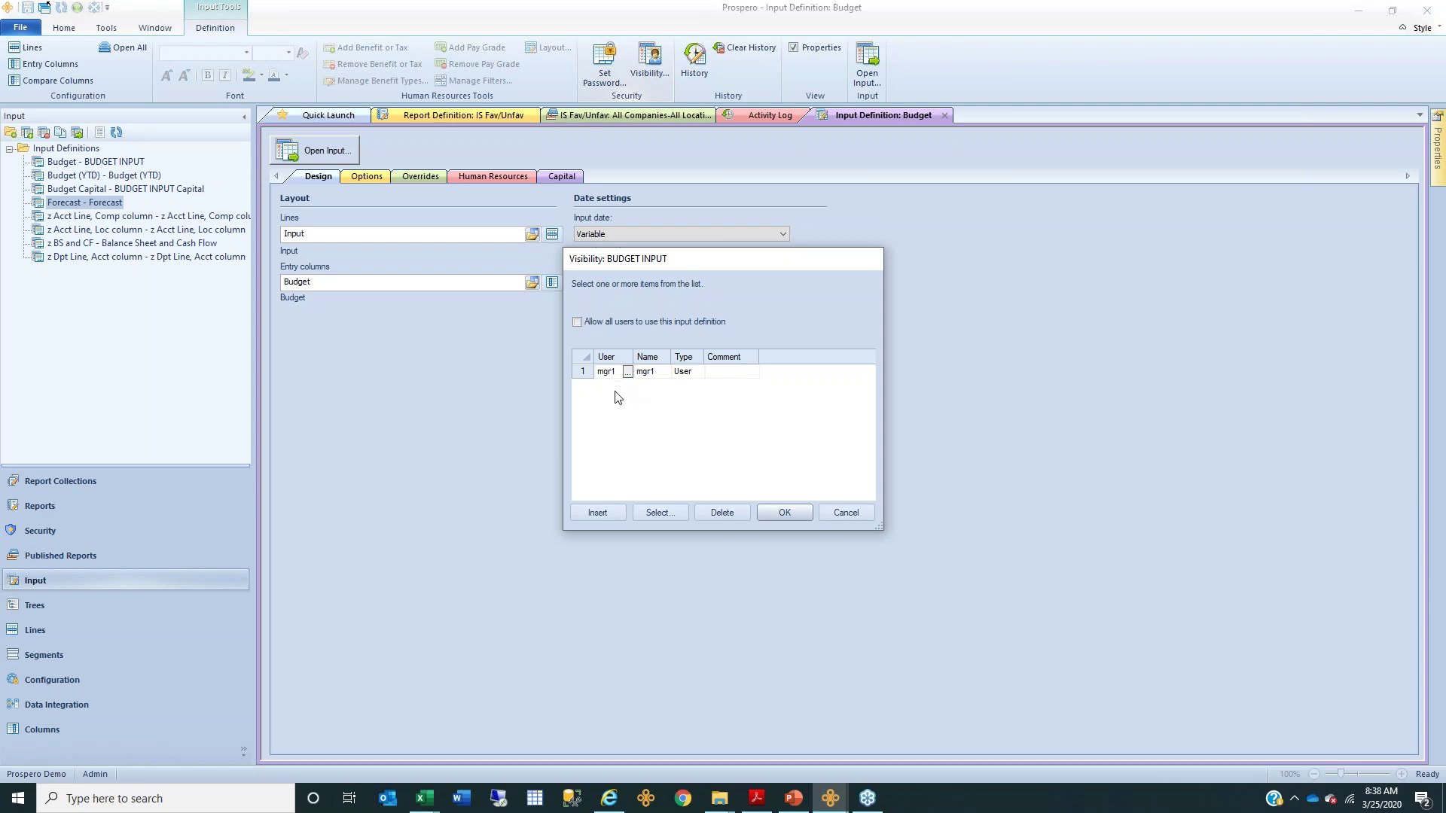
pyautogui.click(845, 512)
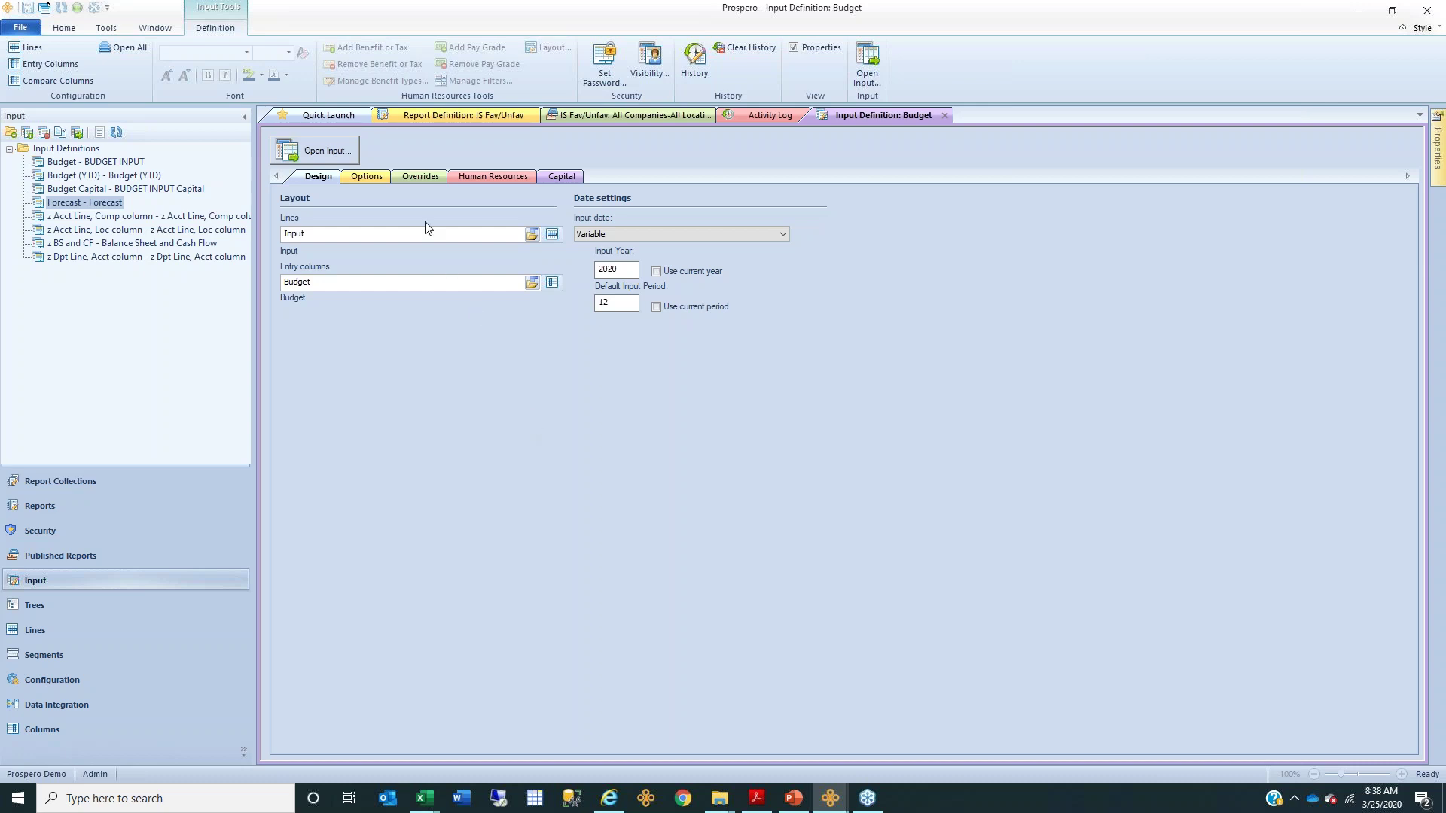
# - View the Budget input definition's Human Resources setup and open the compensation account selection for the Maintenance pay grade
pyautogui.click(481, 176)
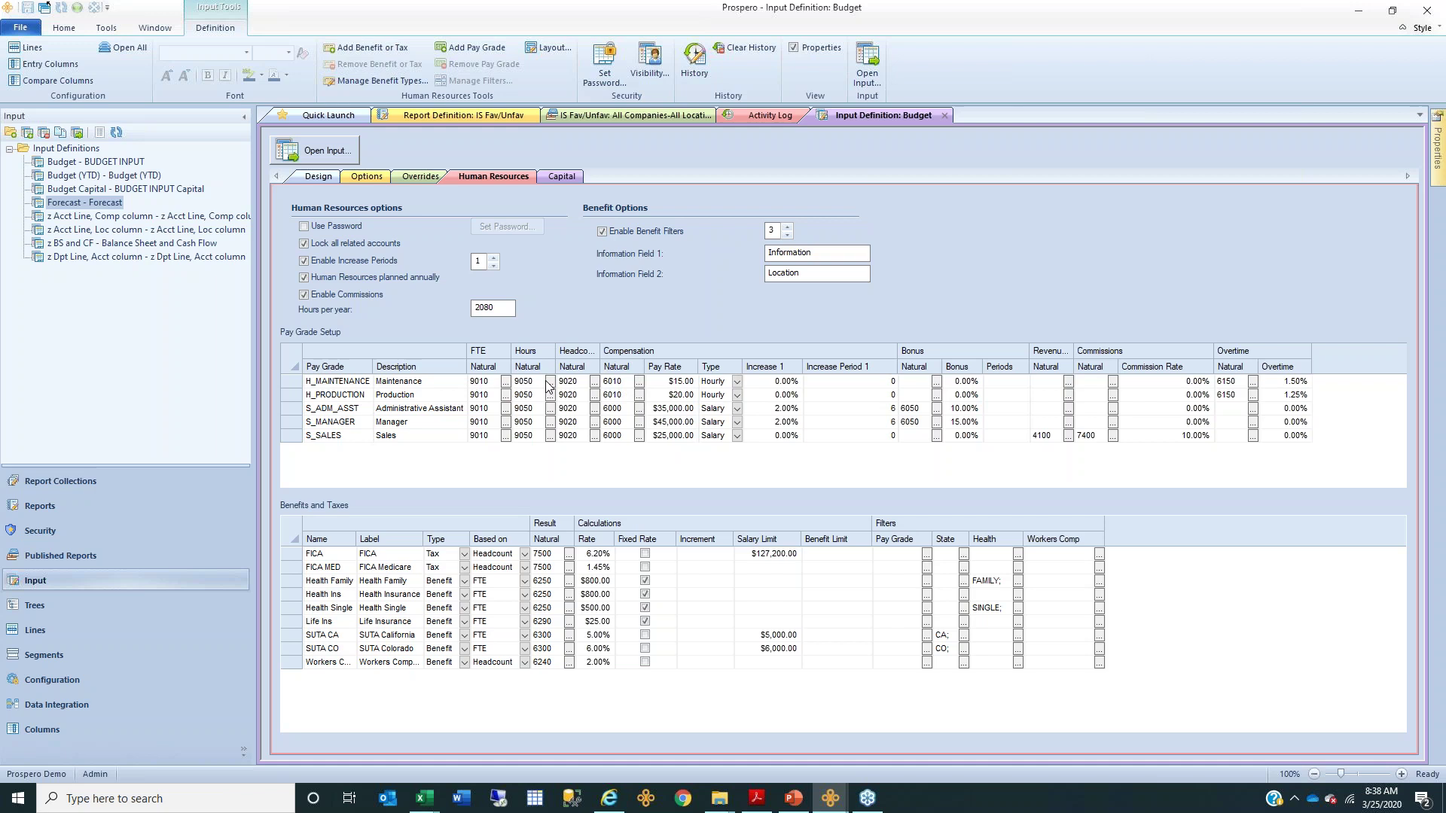
pyautogui.click(624, 384)
pyautogui.click(622, 408)
pyautogui.click(624, 382)
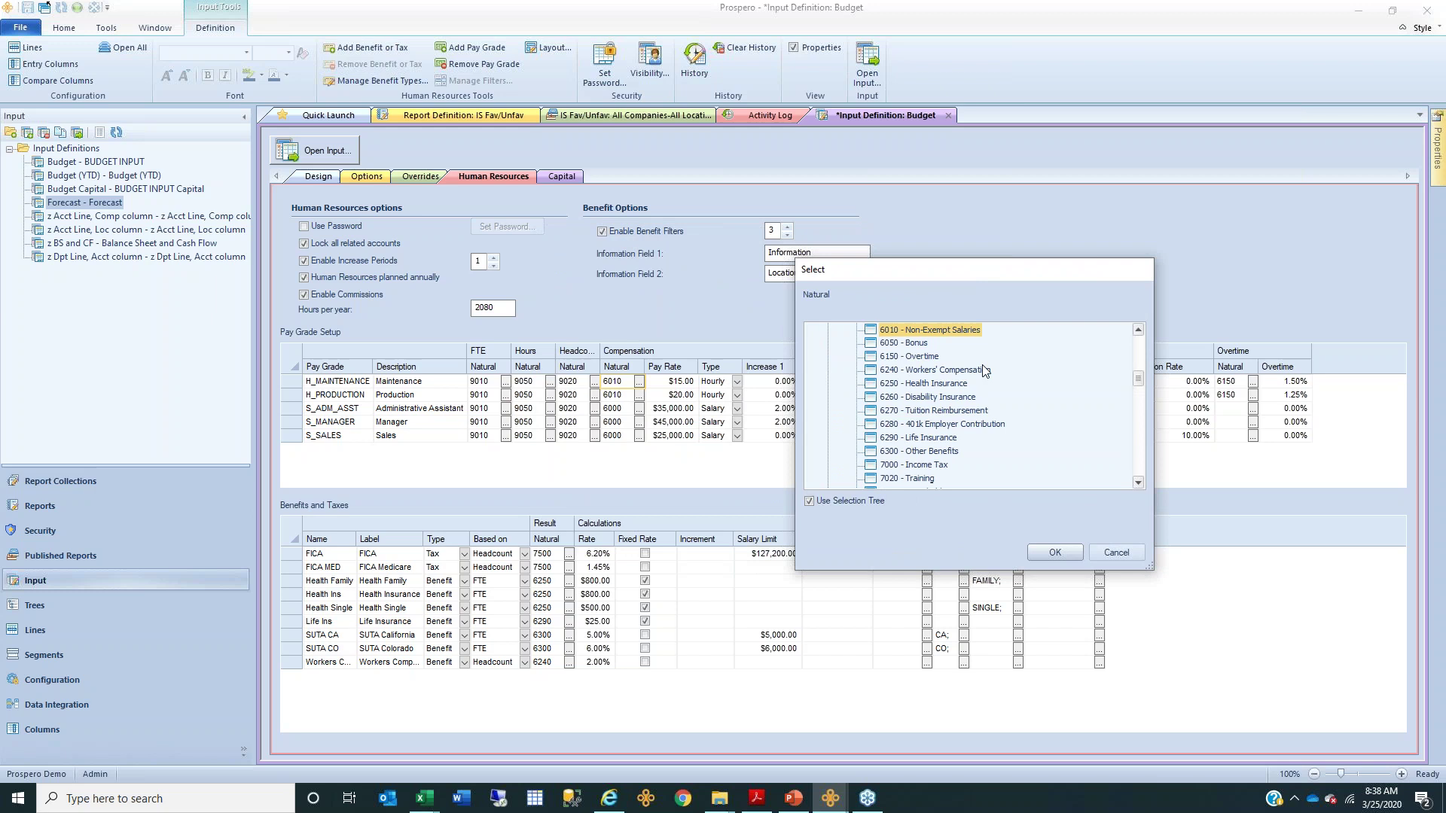
# - Highlight 6000 - Exempt Salaries in the account selection, examine the pay grade rows behind it, and cancel the selection
pyautogui.click(1139, 329)
pyautogui.click(1138, 329)
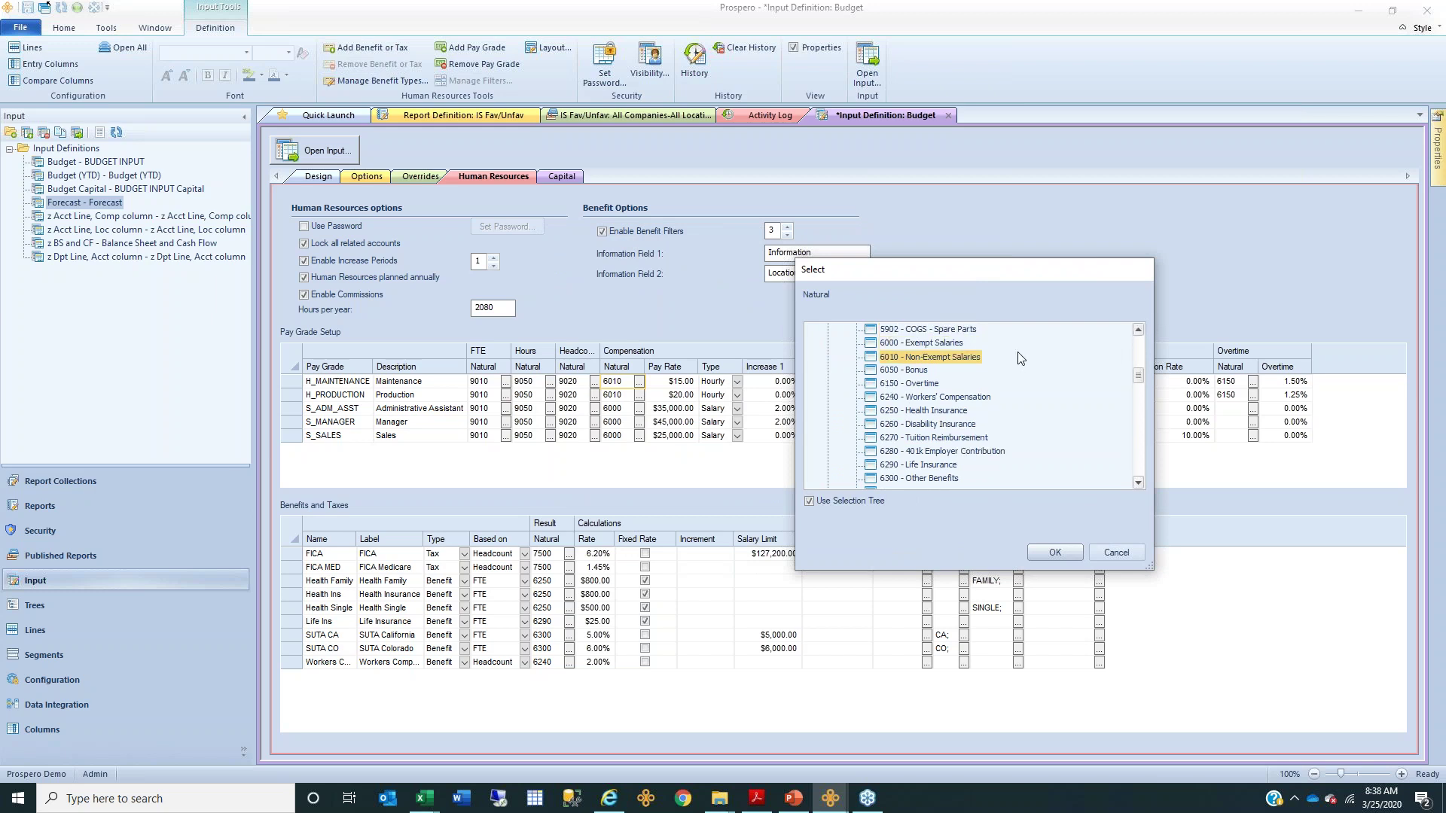
pyautogui.click(947, 344)
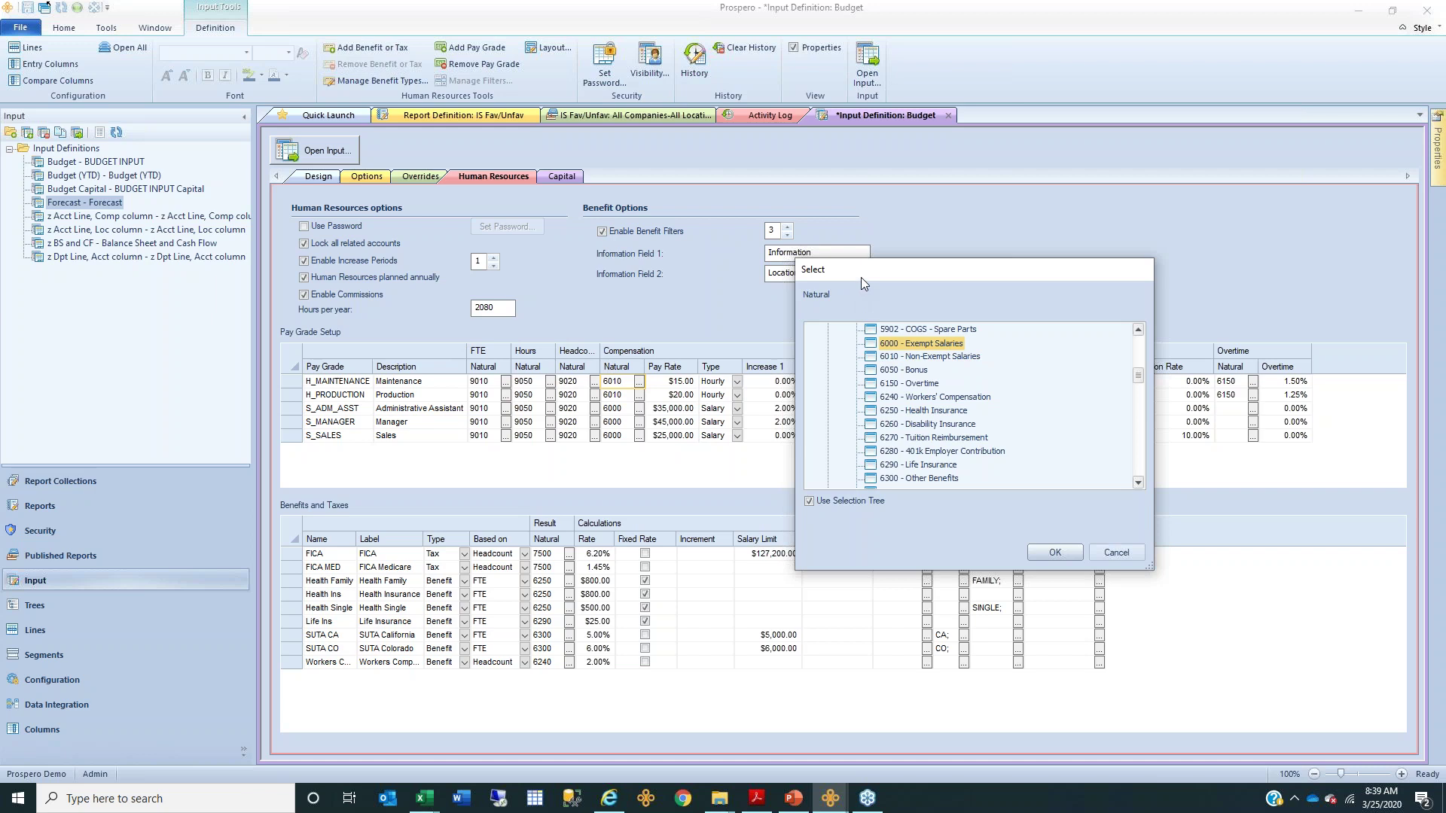
pyautogui.moveTo(860, 277); pyautogui.dragTo(903, 318)
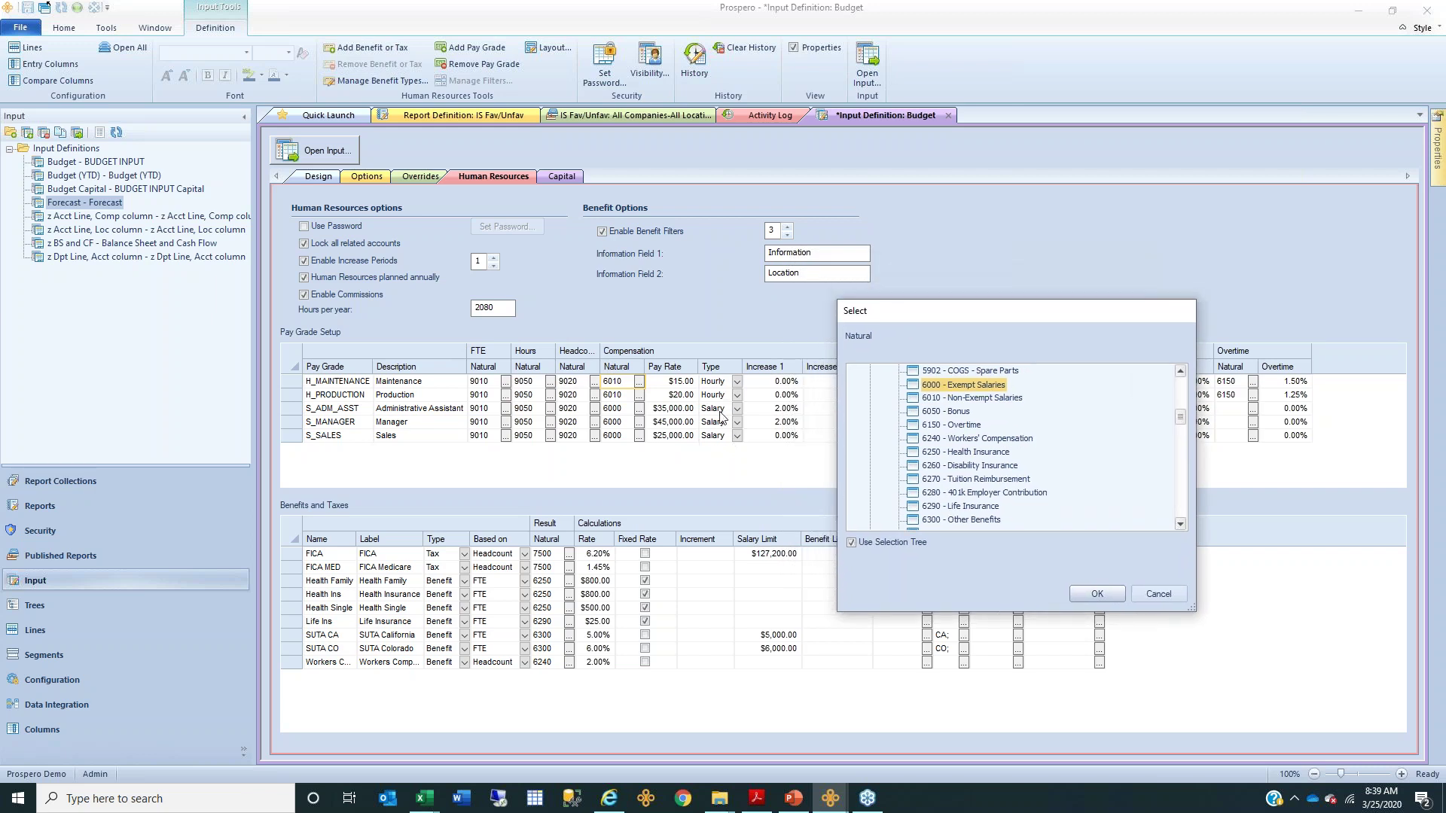
pyautogui.moveTo(939, 317); pyautogui.dragTo(816, 486)
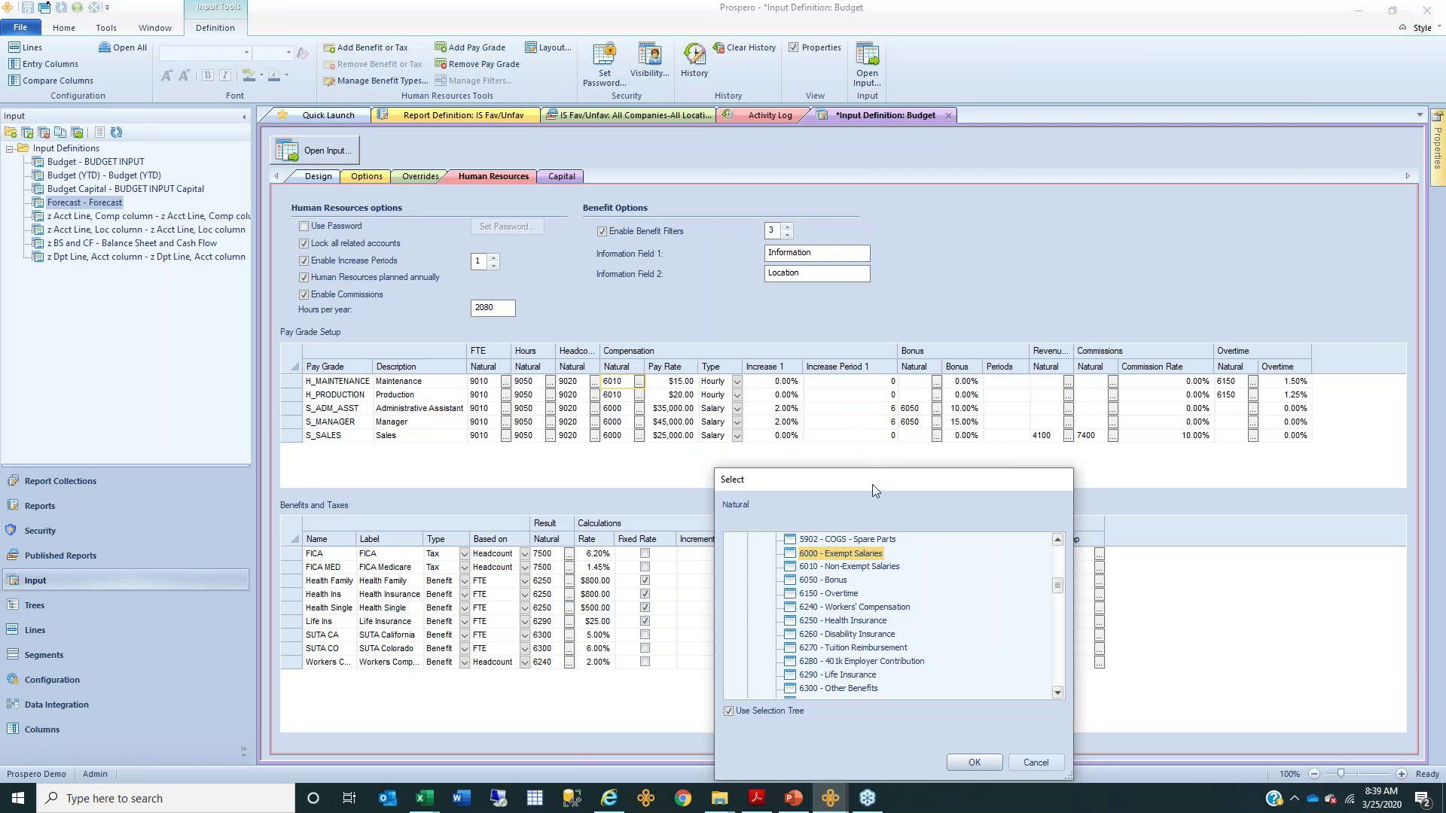
pyautogui.moveTo(873, 486); pyautogui.dragTo(906, 462)
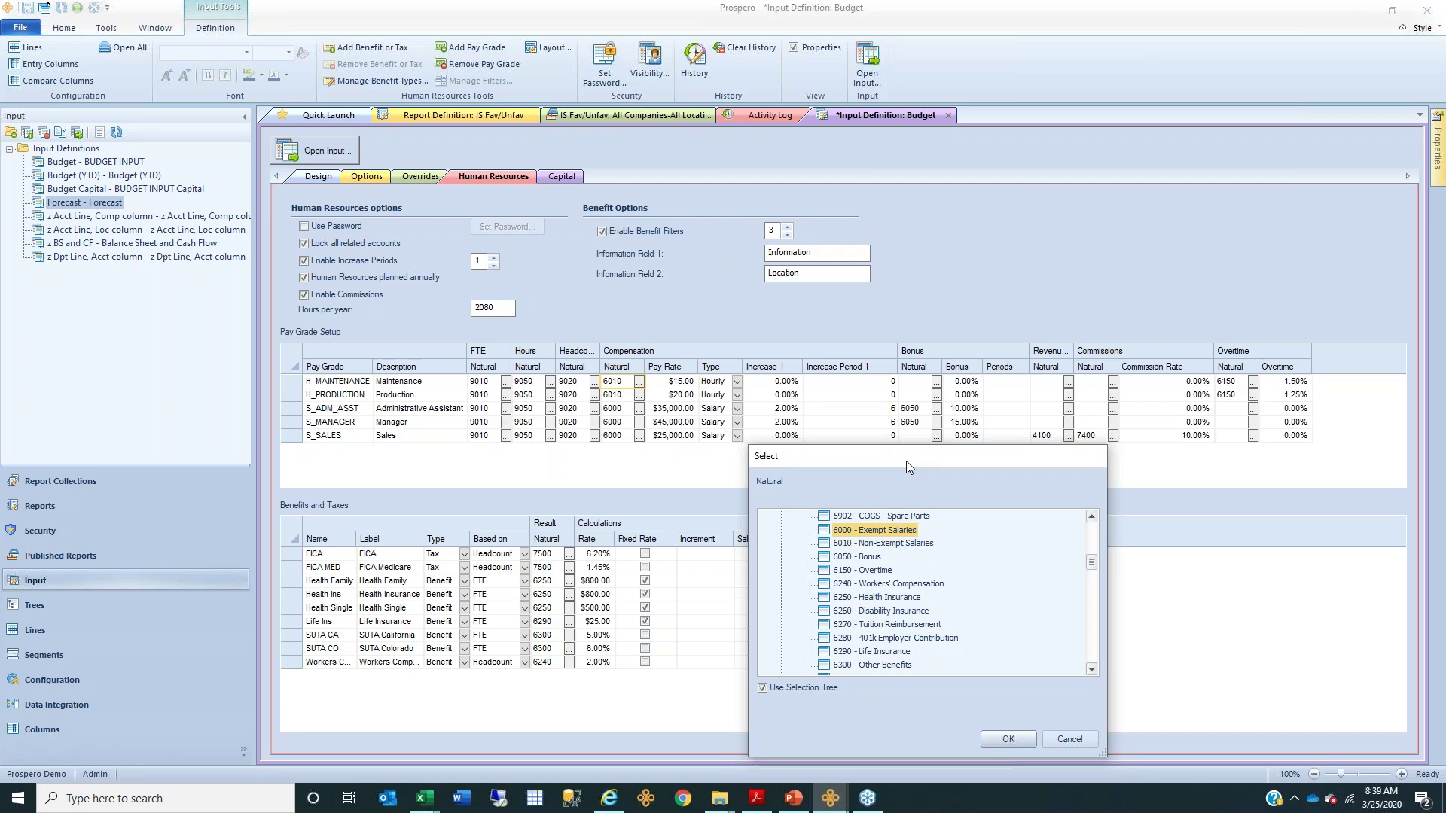
pyautogui.click(1078, 736)
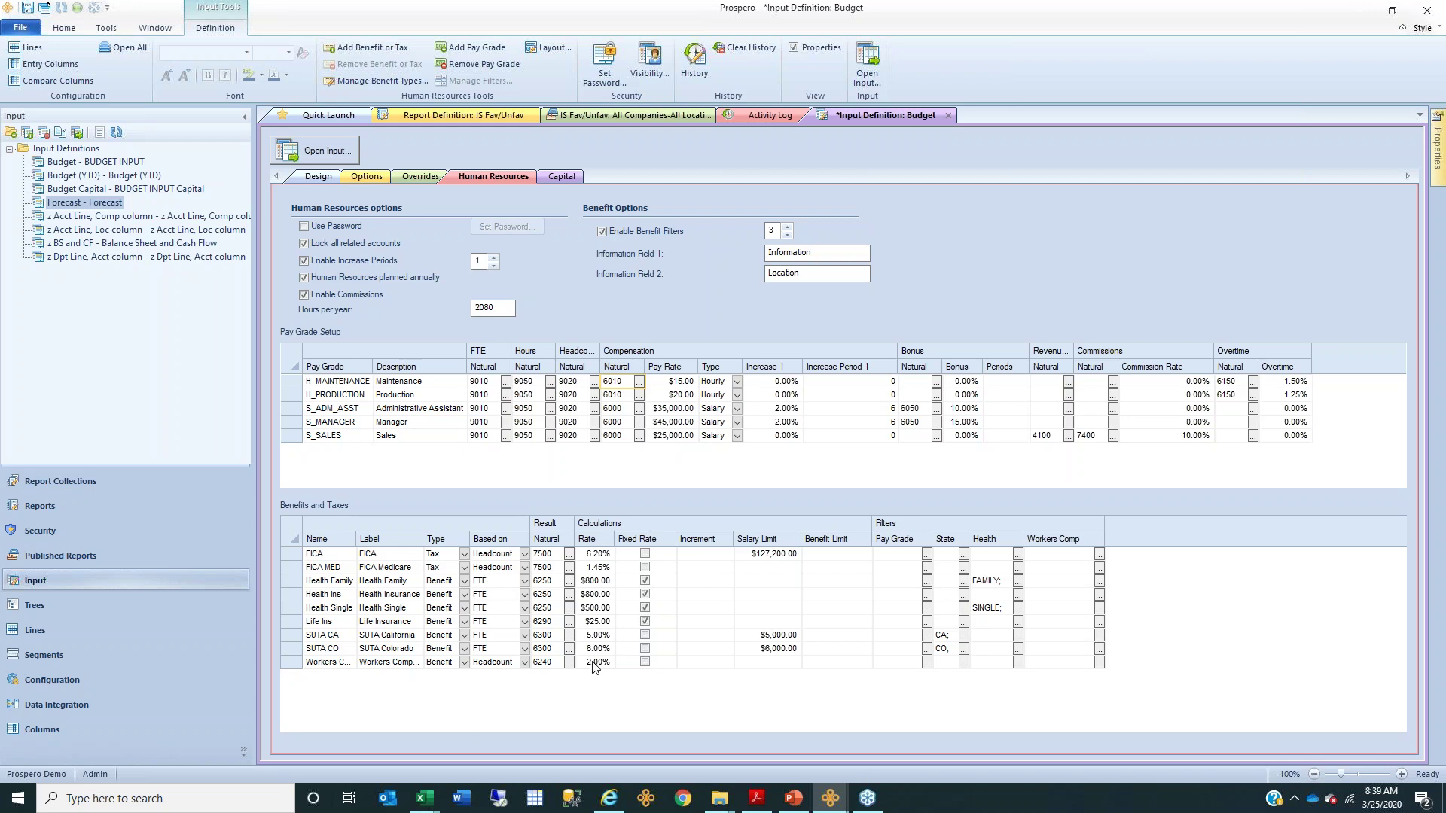
# - Add two blank rows below the Workers Comp row in the Benefits and Taxes table
pyautogui.click(309, 662)
pyautogui.press('Down')
pyautogui.press('Down')
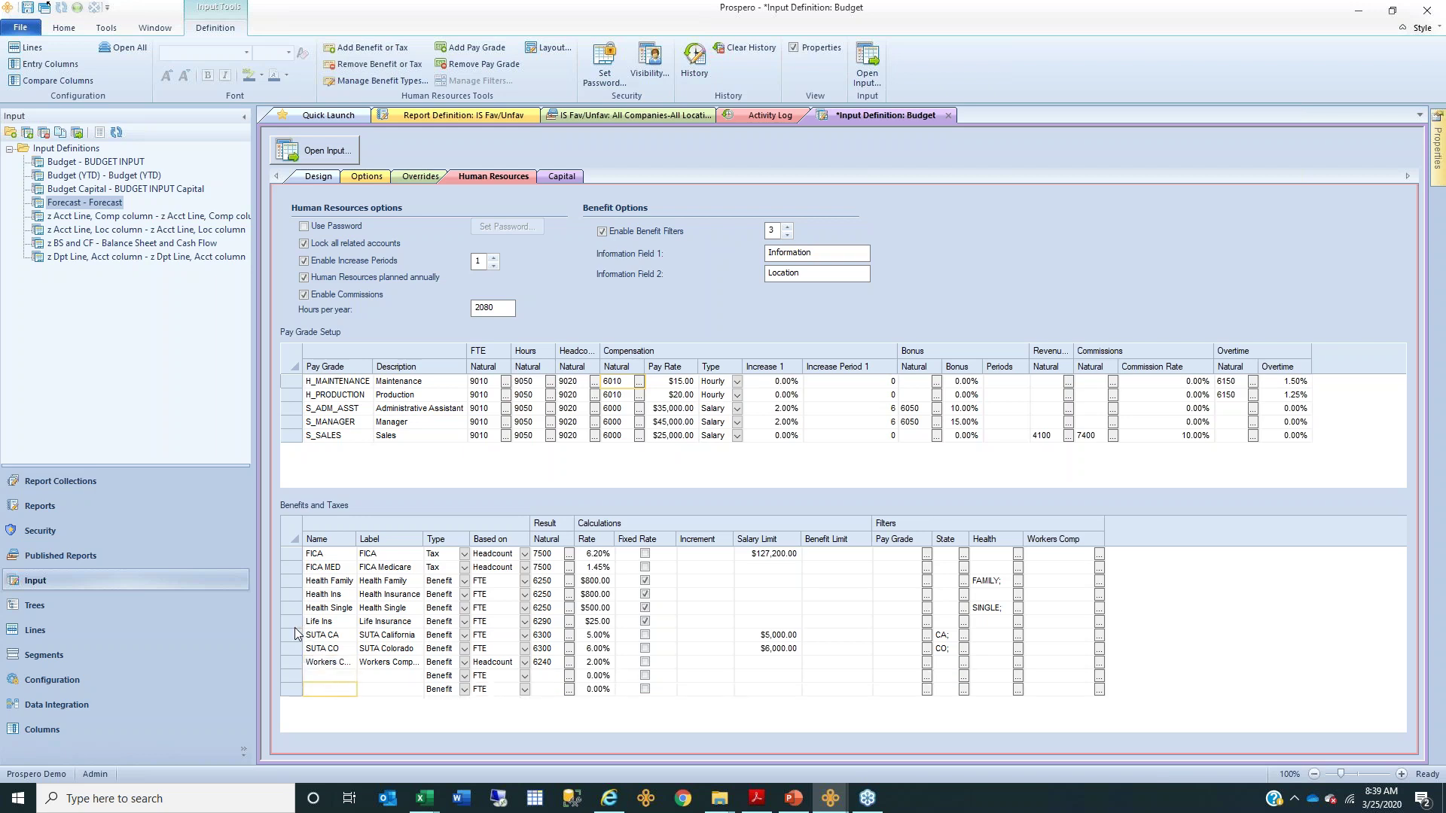
# - Highlight the FICA and FICA MED rows, and the Health Family, Health Ins and Health Single rows, to examine their rates and filters
pyautogui.click(296, 558)
pyautogui.keyDown('shift'); pyautogui.click(296, 568); pyautogui.keyUp('shift')
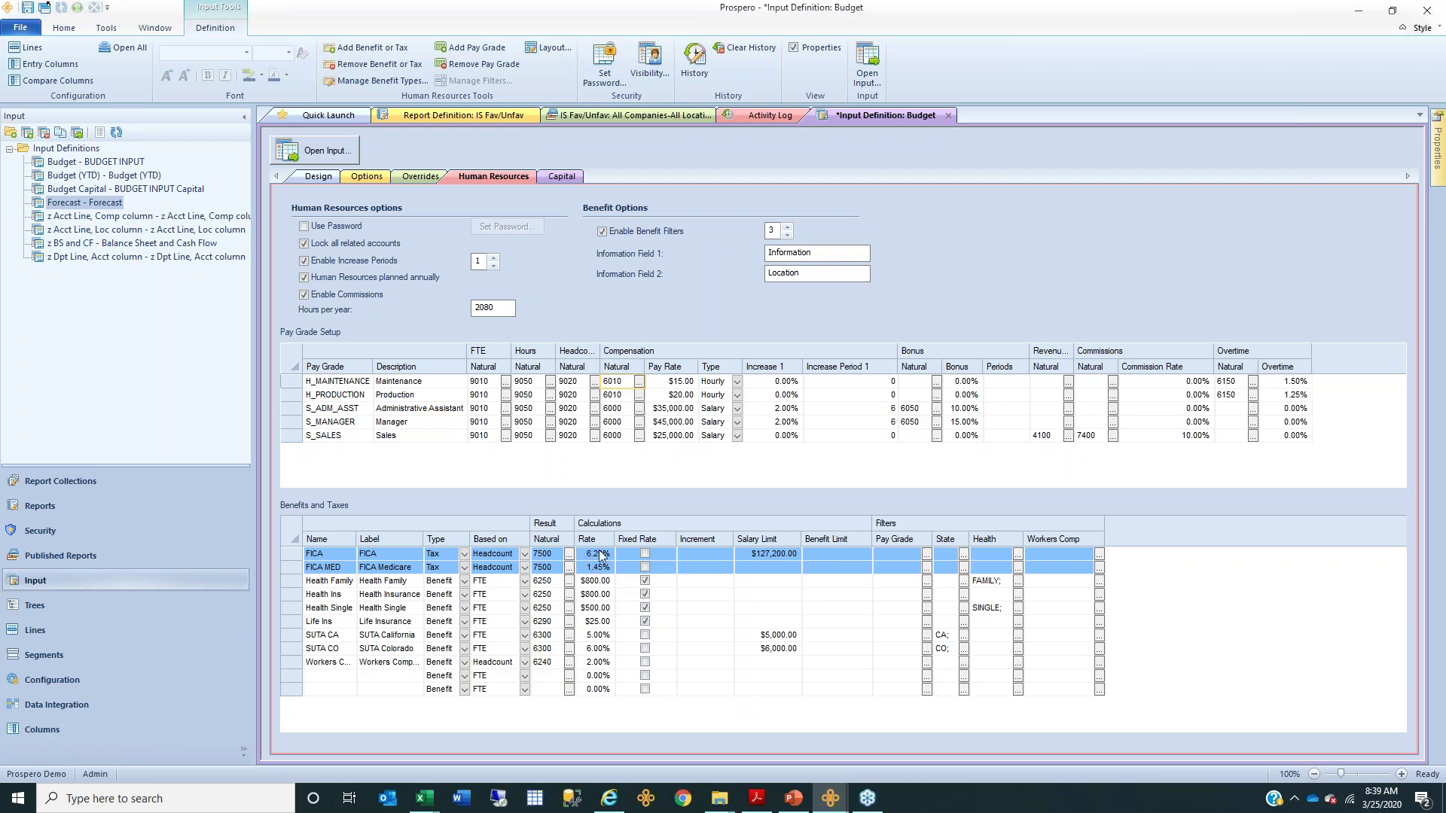
pyautogui.click(299, 582)
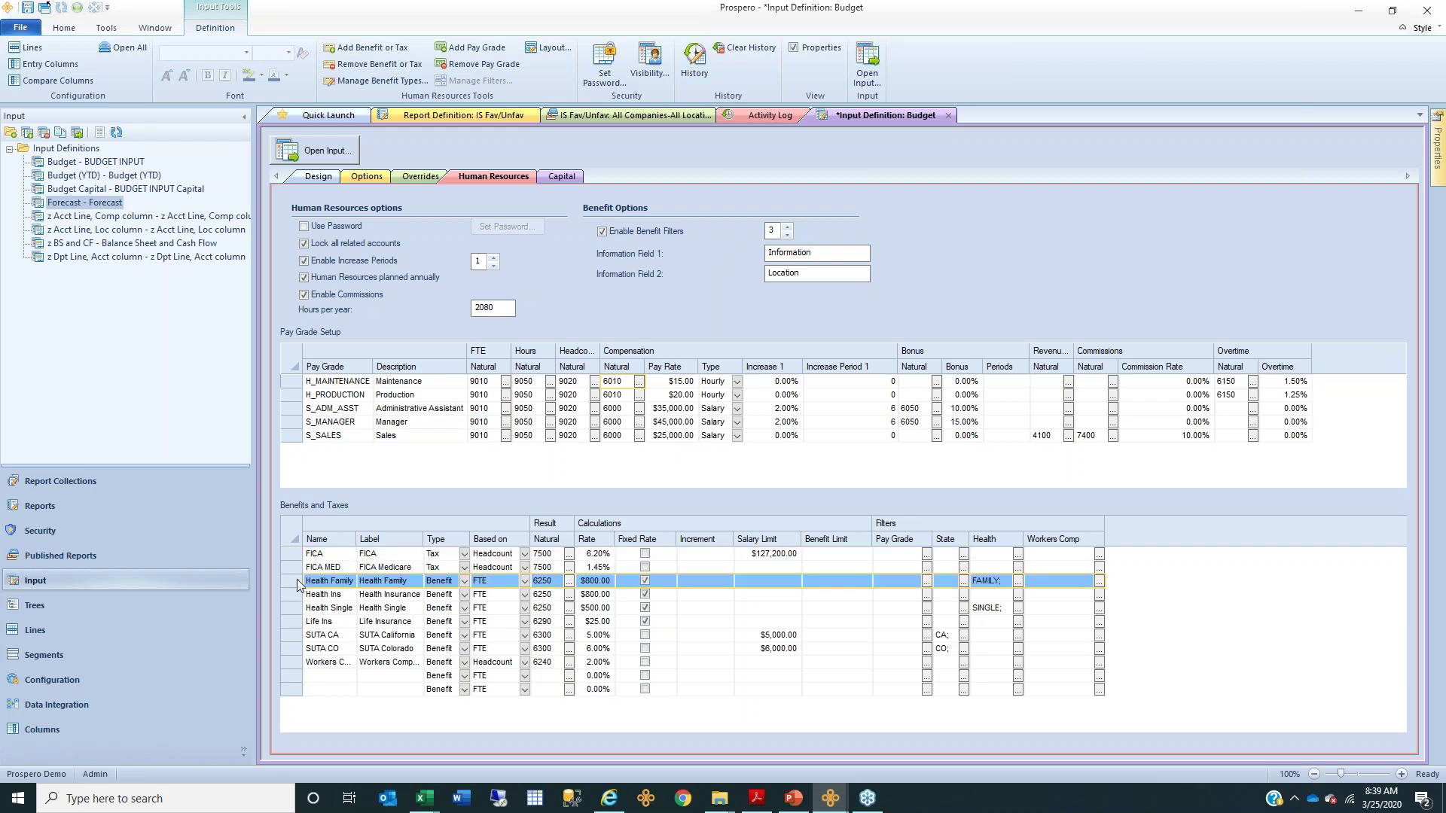
pyautogui.hotkey('shift', 'Down')
pyautogui.hotkey('shift', 'Down')
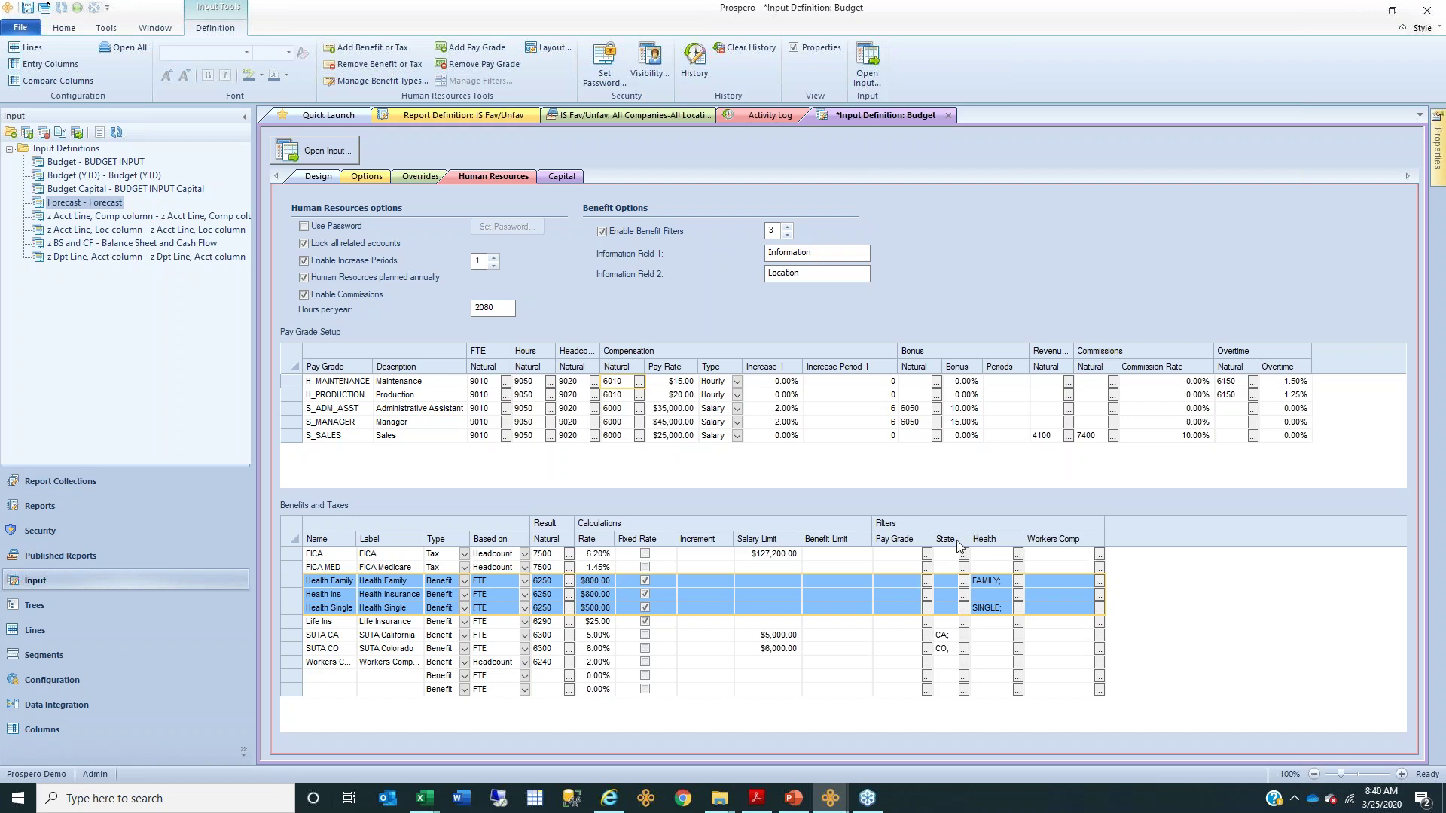
# - Set the number of enabled benefit filters to 5
pyautogui.click(787, 227)
pyautogui.click(787, 227)
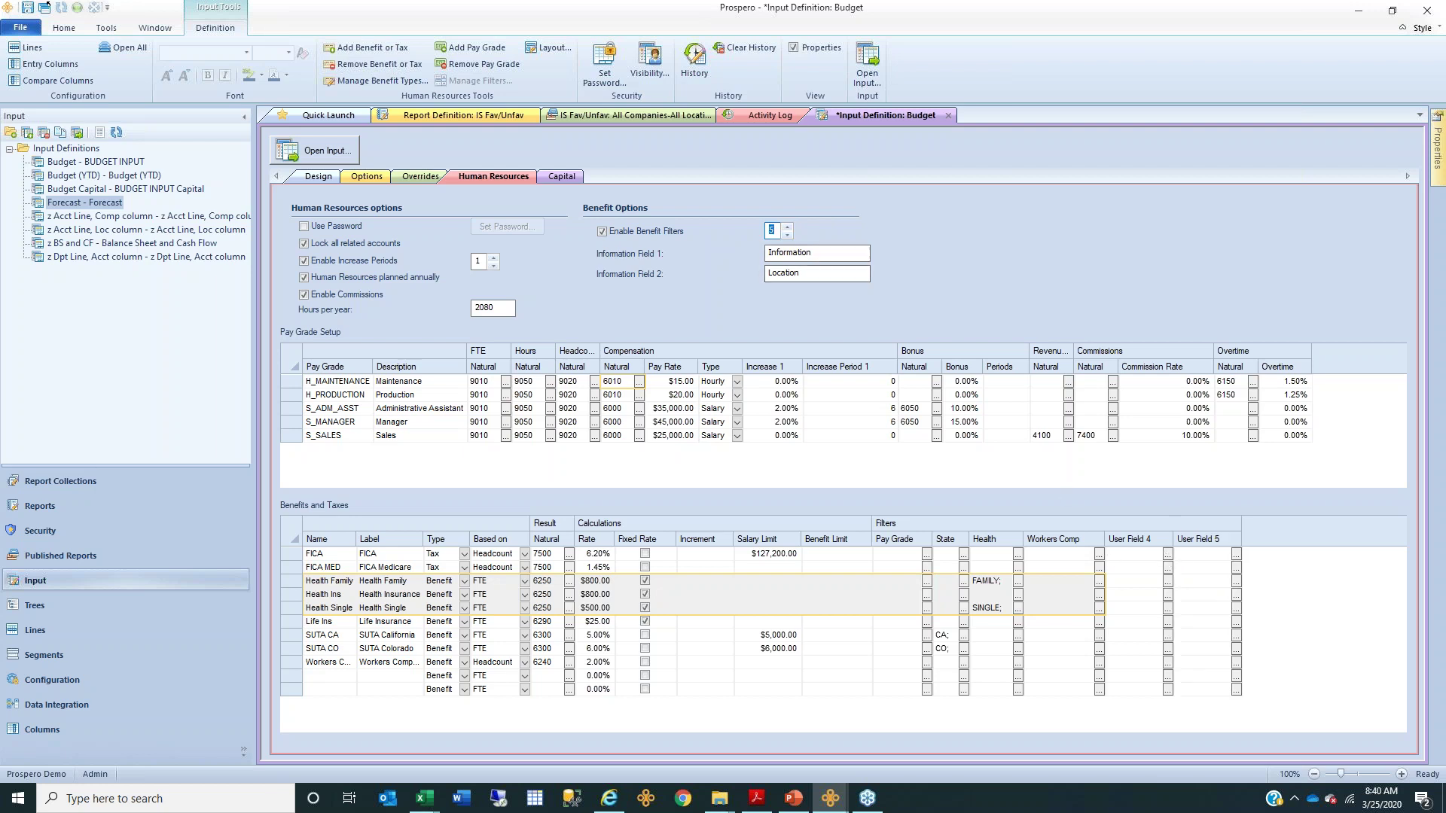
# - Try defining the User Field 4 benefit filter as Cell with the IDs A and B, and cancel the definition
pyautogui.click(1167, 554)
pyautogui.tripleClick(610, 272)
pyautogui.write('Cell')
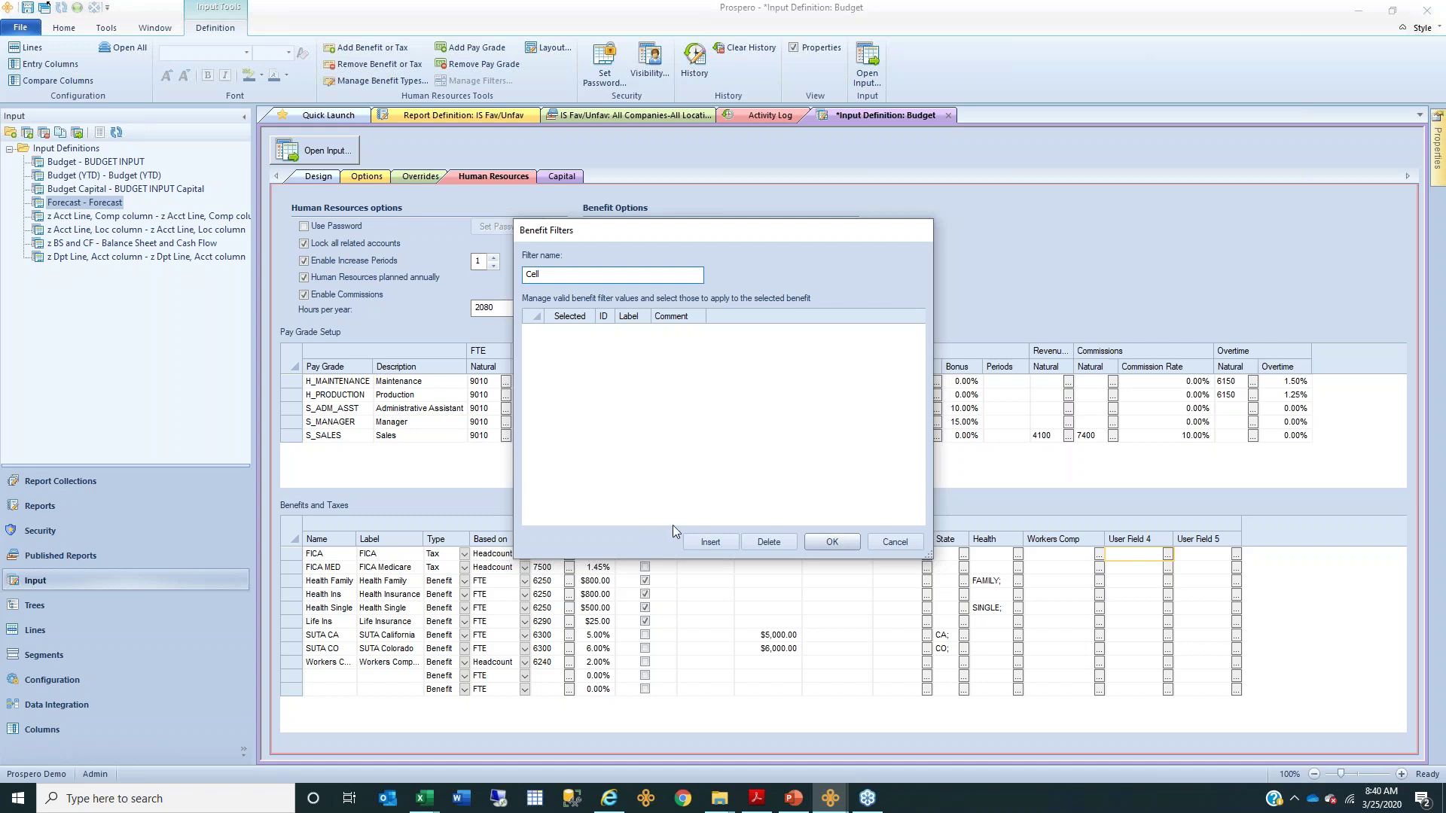
pyautogui.click(721, 544)
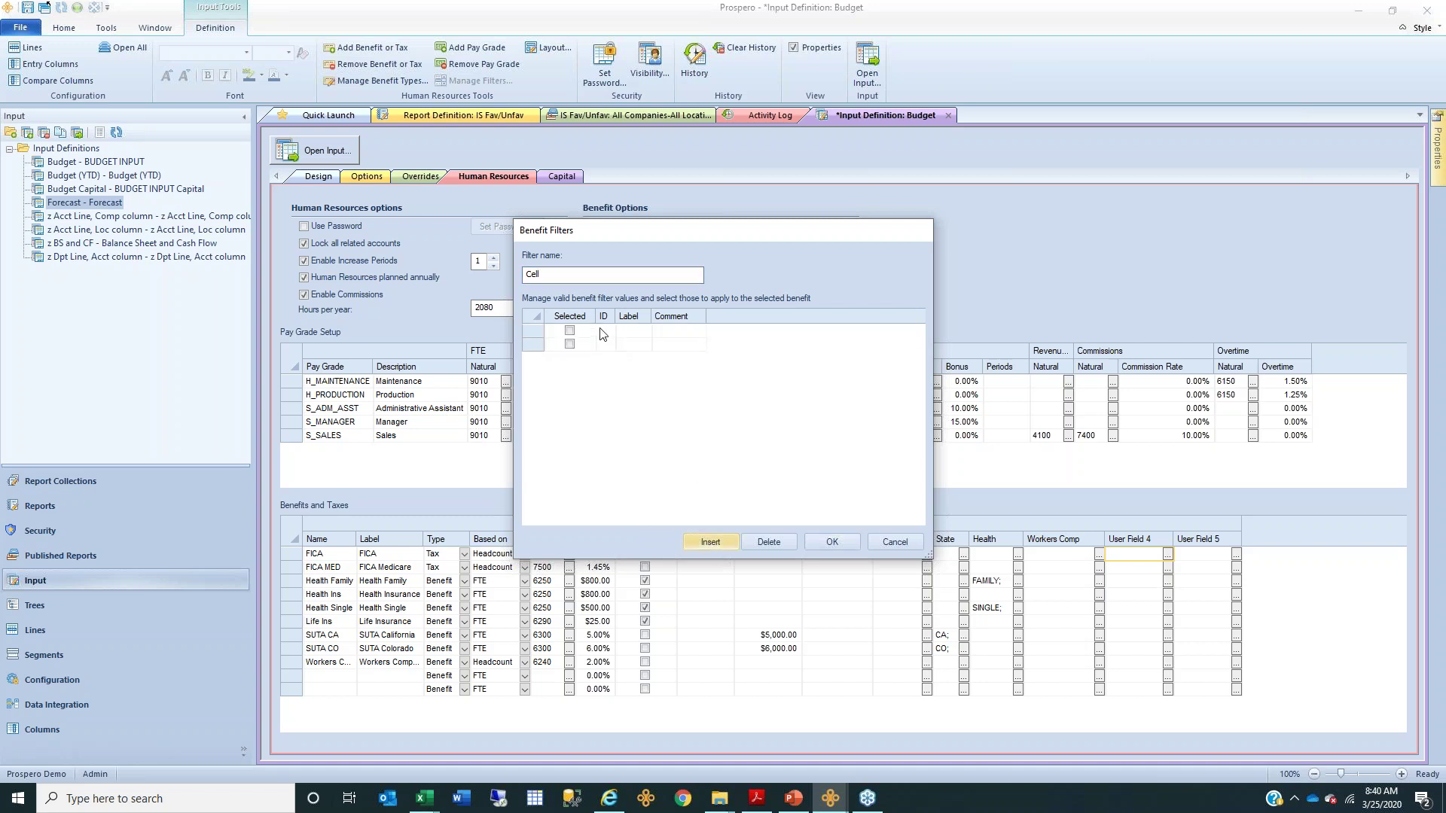
pyautogui.press('Return')
pyautogui.write('B')
pyautogui.click(570, 278)
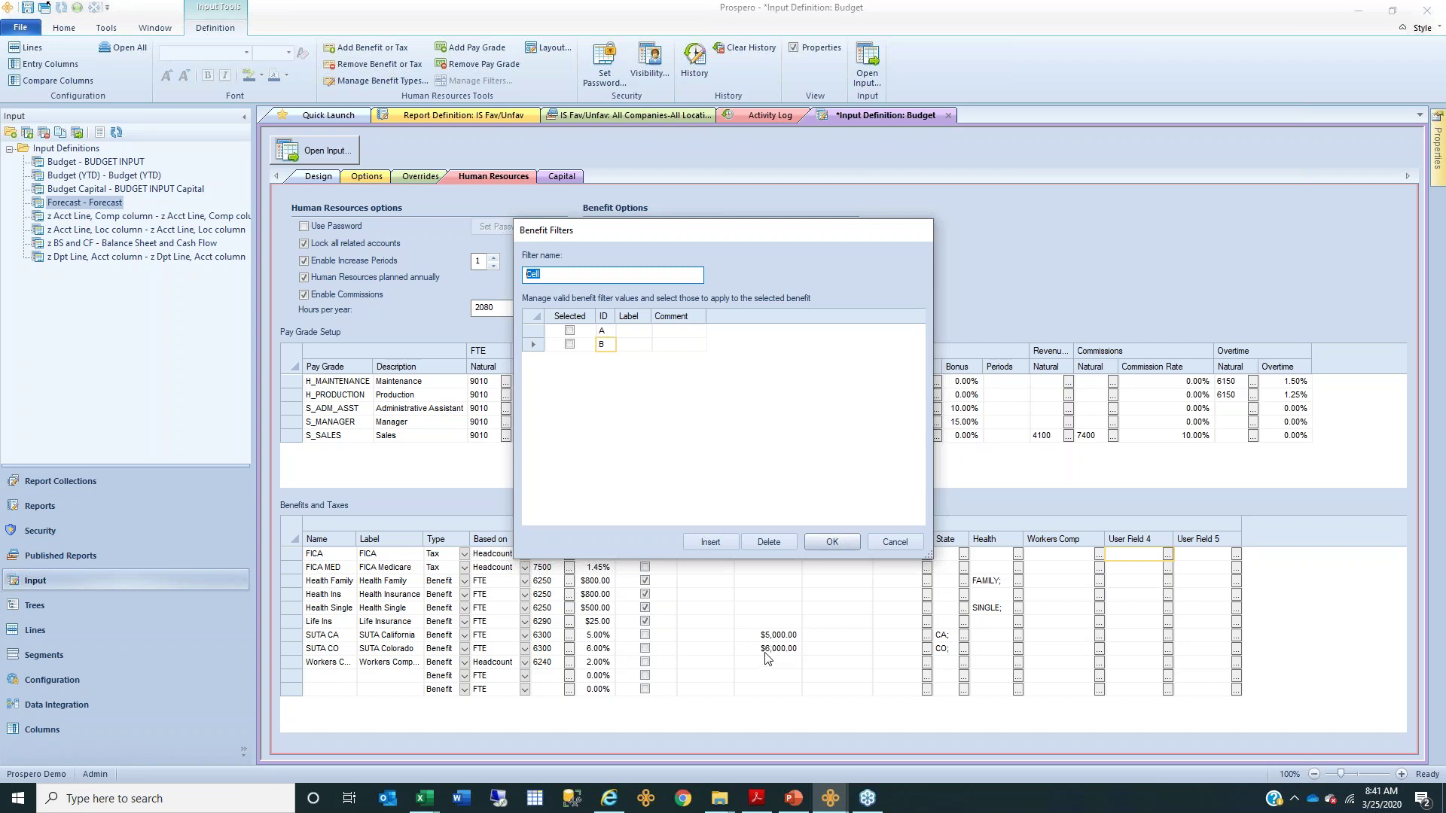
pyautogui.click(902, 545)
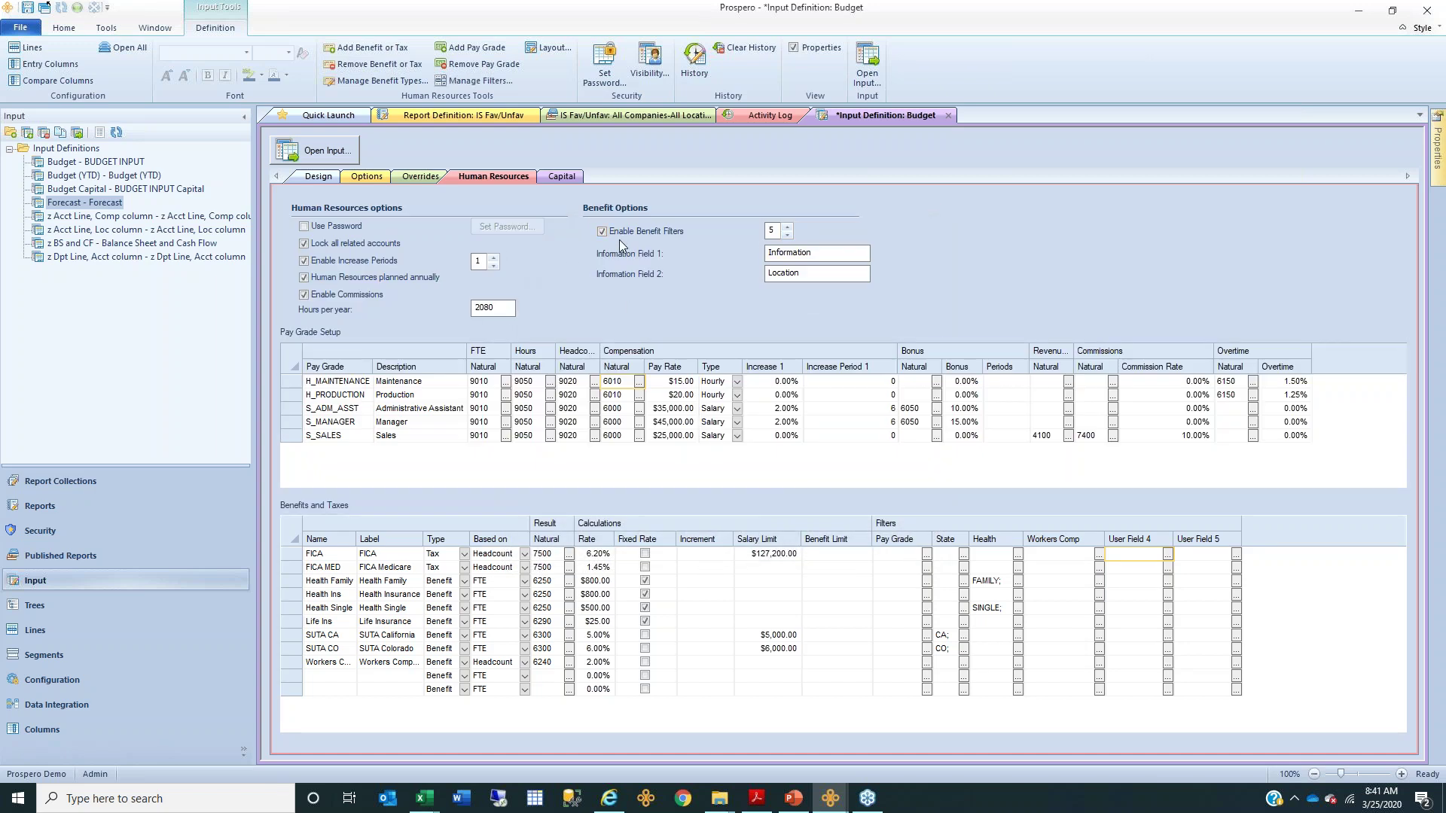
# - Examine the Budget input definition's Capital types and accounts, and return to its Design settings
pyautogui.click(559, 176)
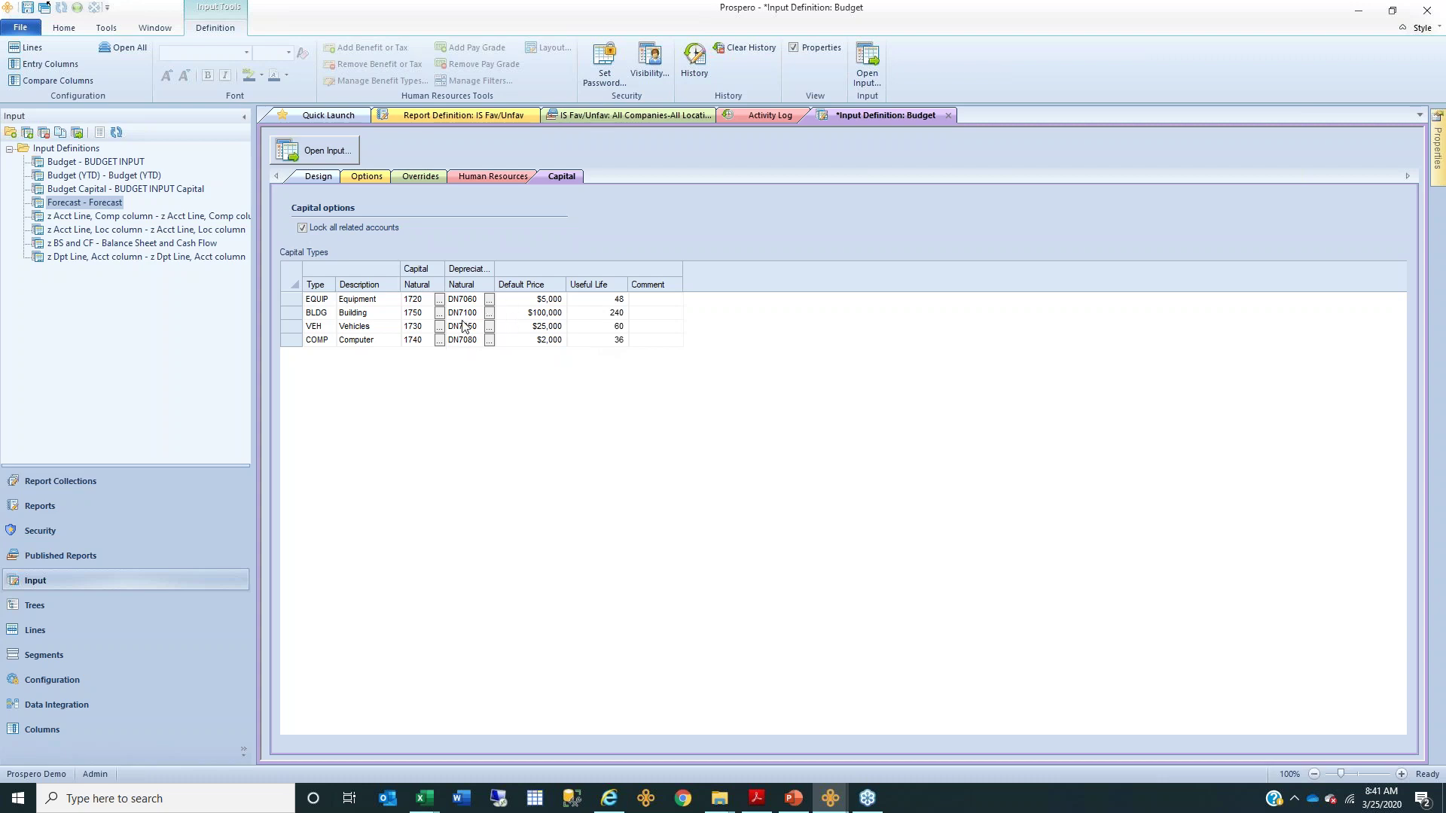
pyautogui.click(311, 179)
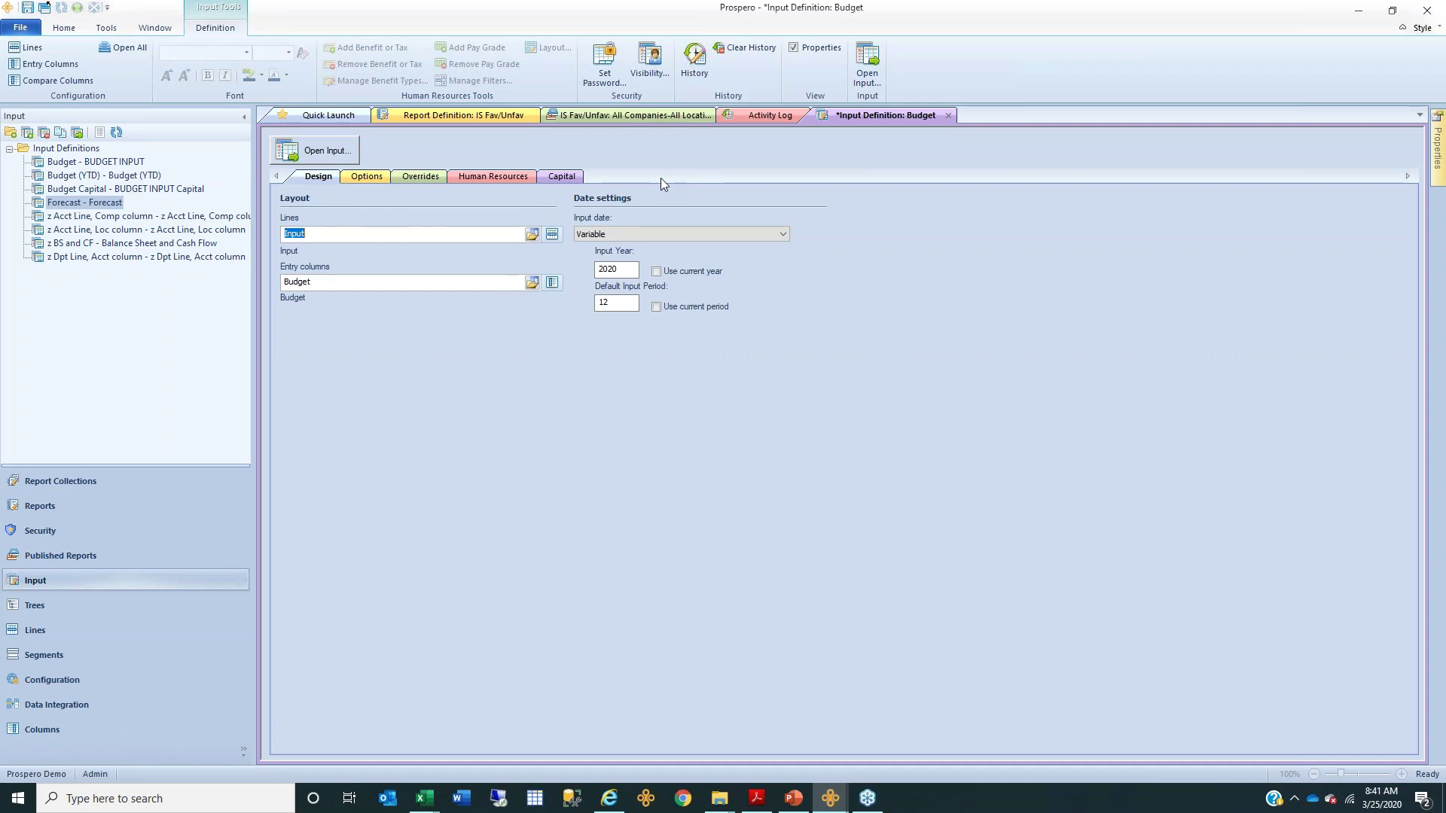
# - Switch to the Design settings of the IS Fav/Unfav report definition and open its run options
pyautogui.click(490, 115)
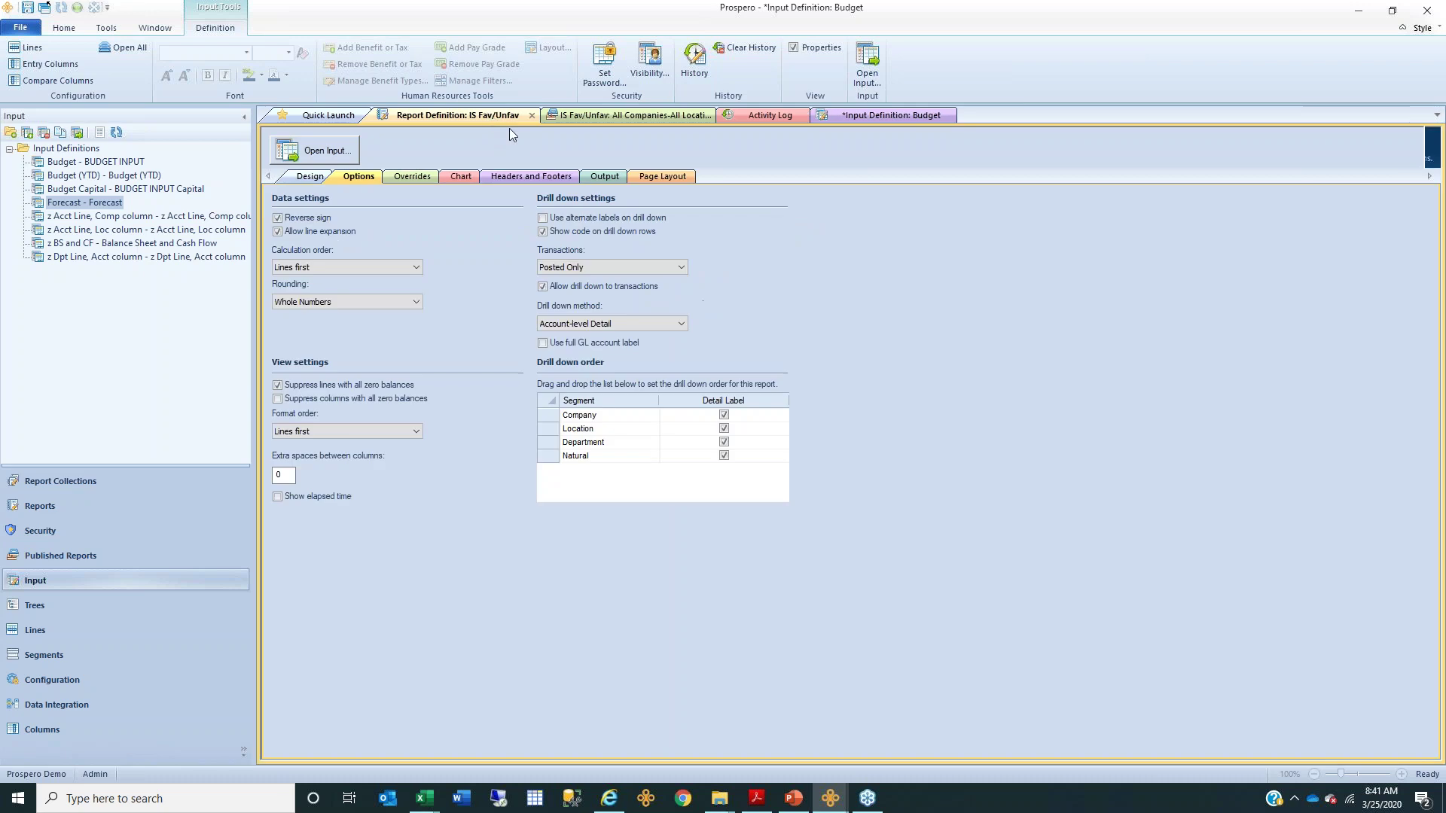
pyautogui.click(306, 181)
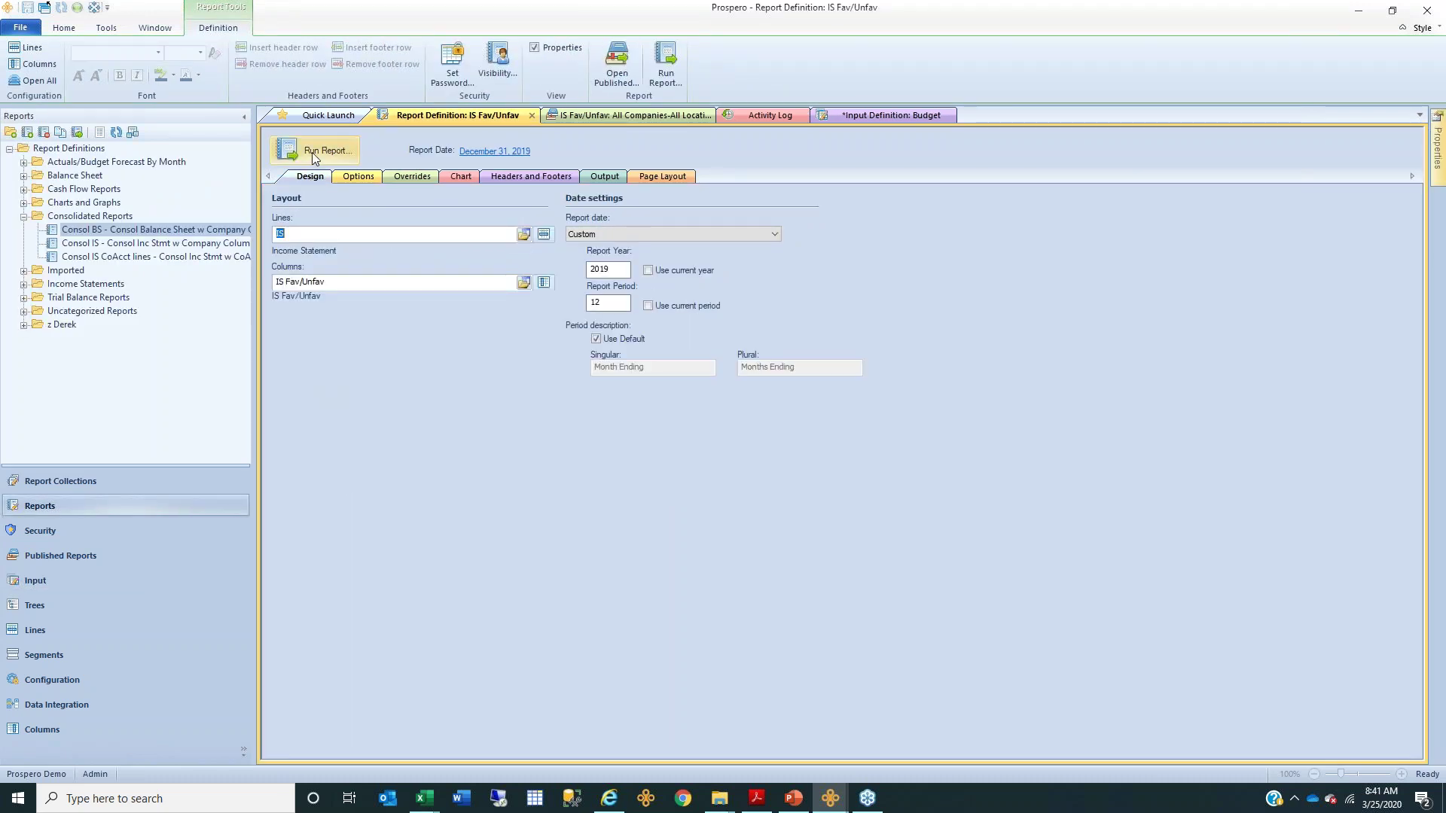
pyautogui.click(312, 153)
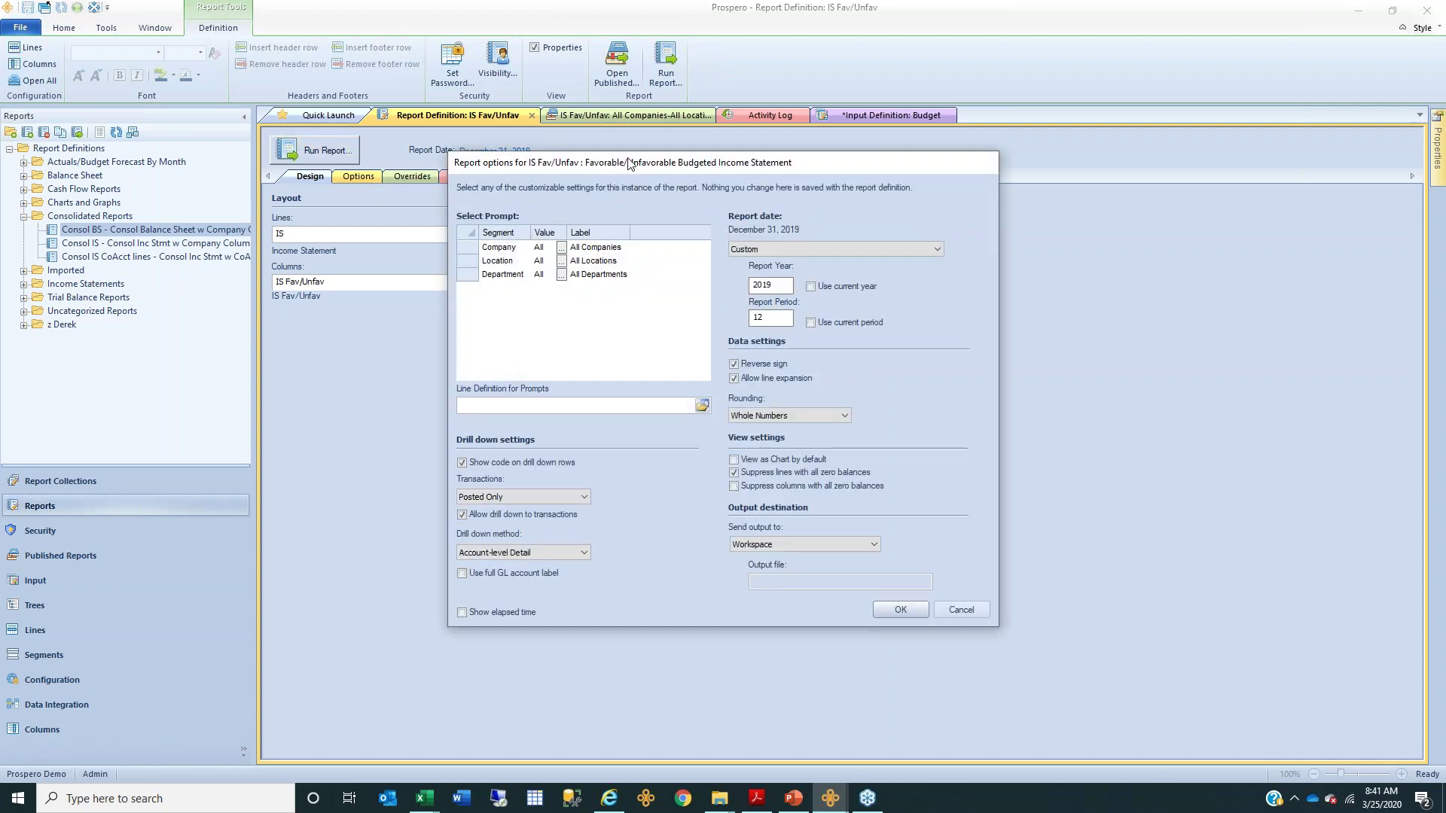
pyautogui.moveTo(631, 166); pyautogui.dragTo(663, 241)
pyautogui.click(517, 342)
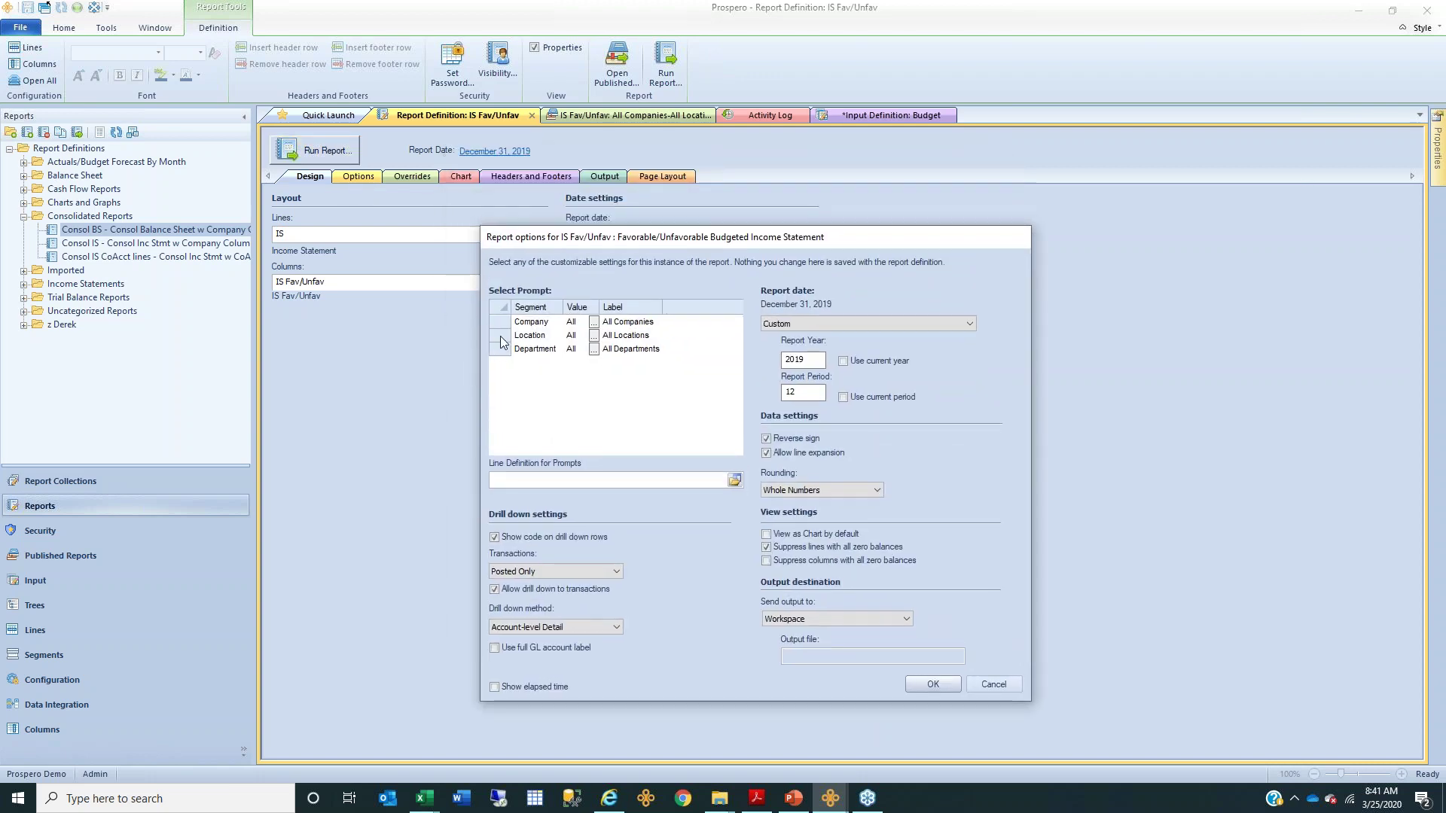
# - Open the Location prompt's selection, view it as a plain list with 41000 Denver Services highlighted, and return to the selection tree
pyautogui.click(594, 335)
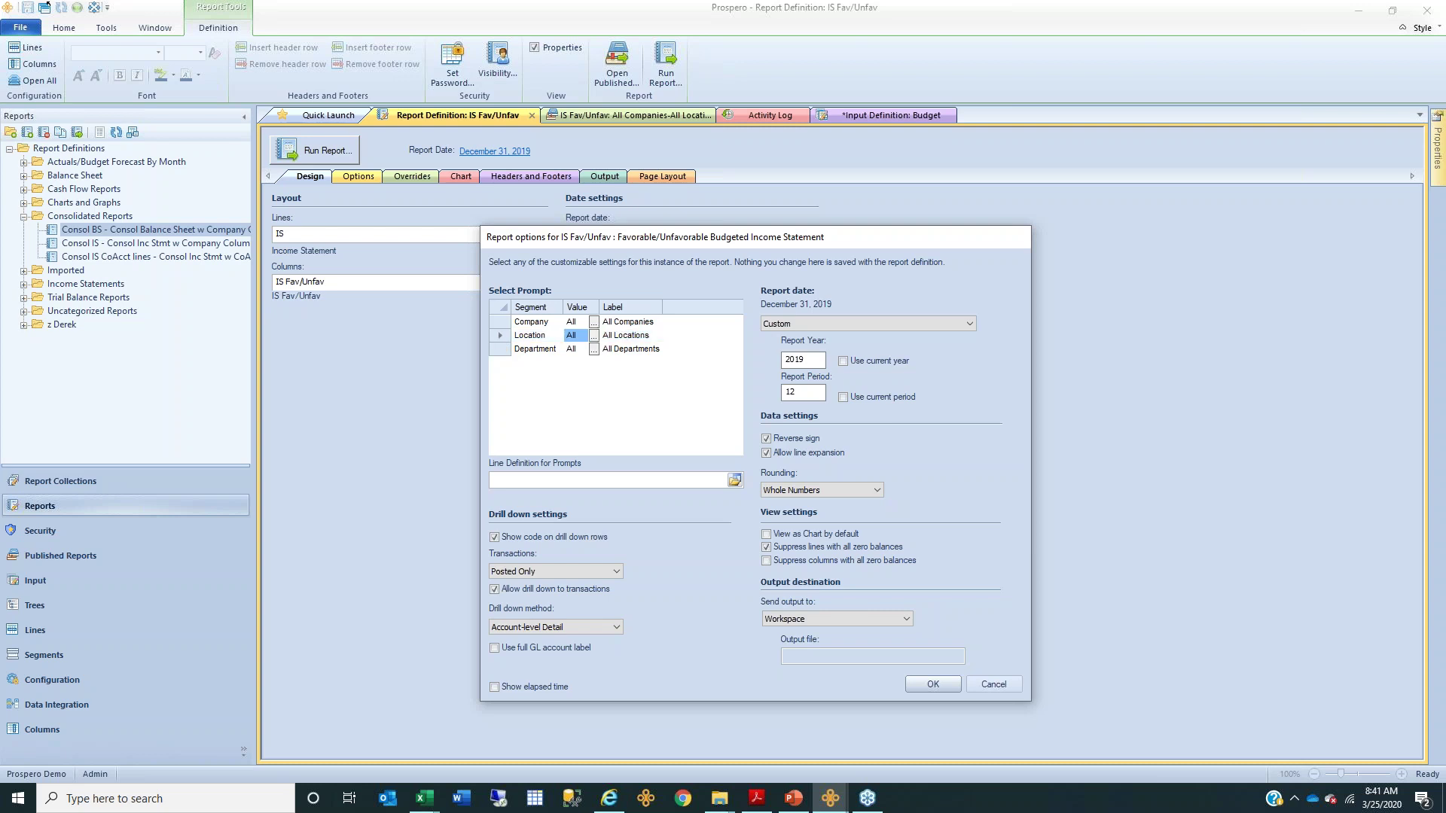
pyautogui.moveTo(672, 325); pyautogui.dragTo(764, 388)
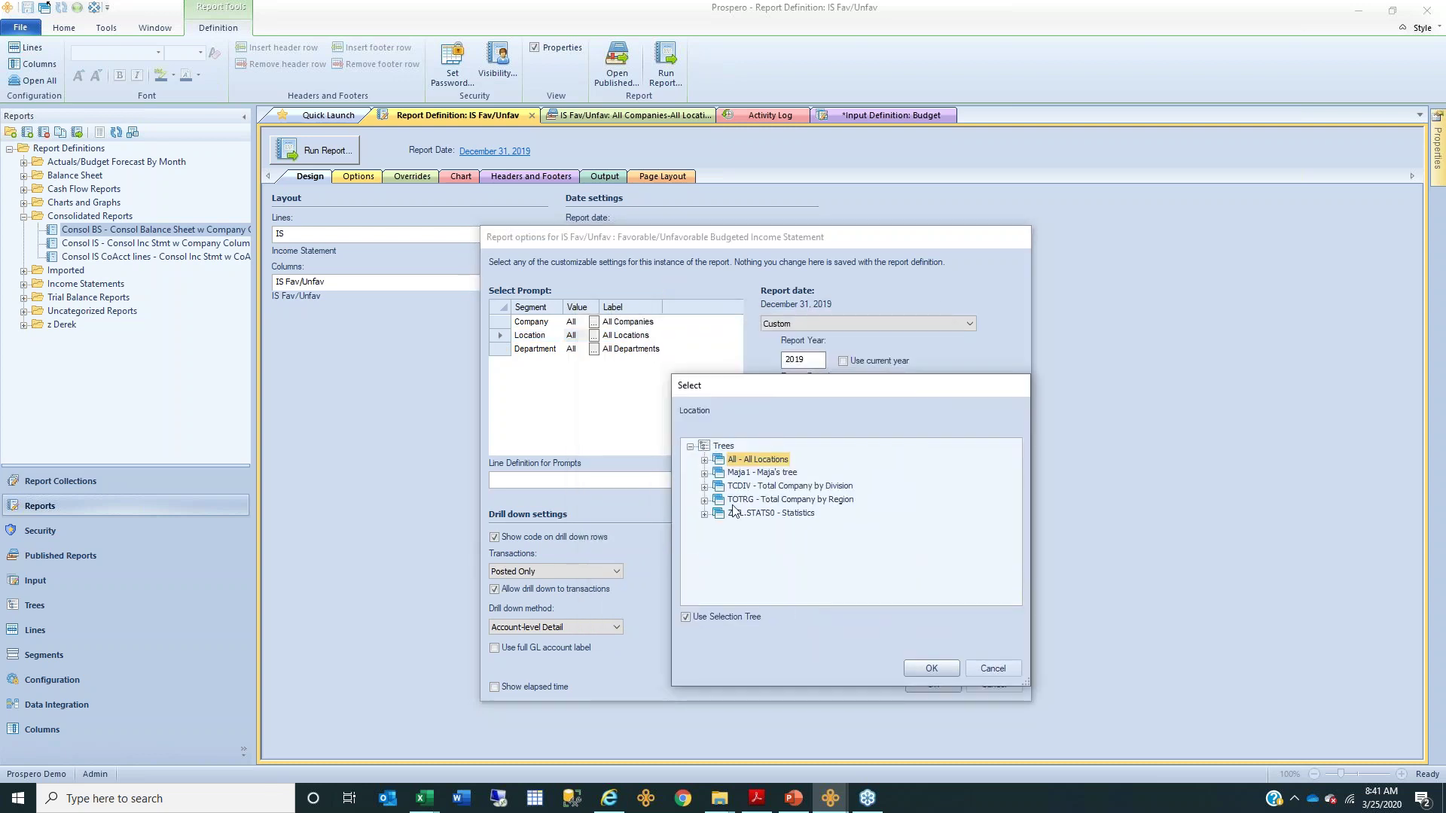
pyautogui.click(711, 619)
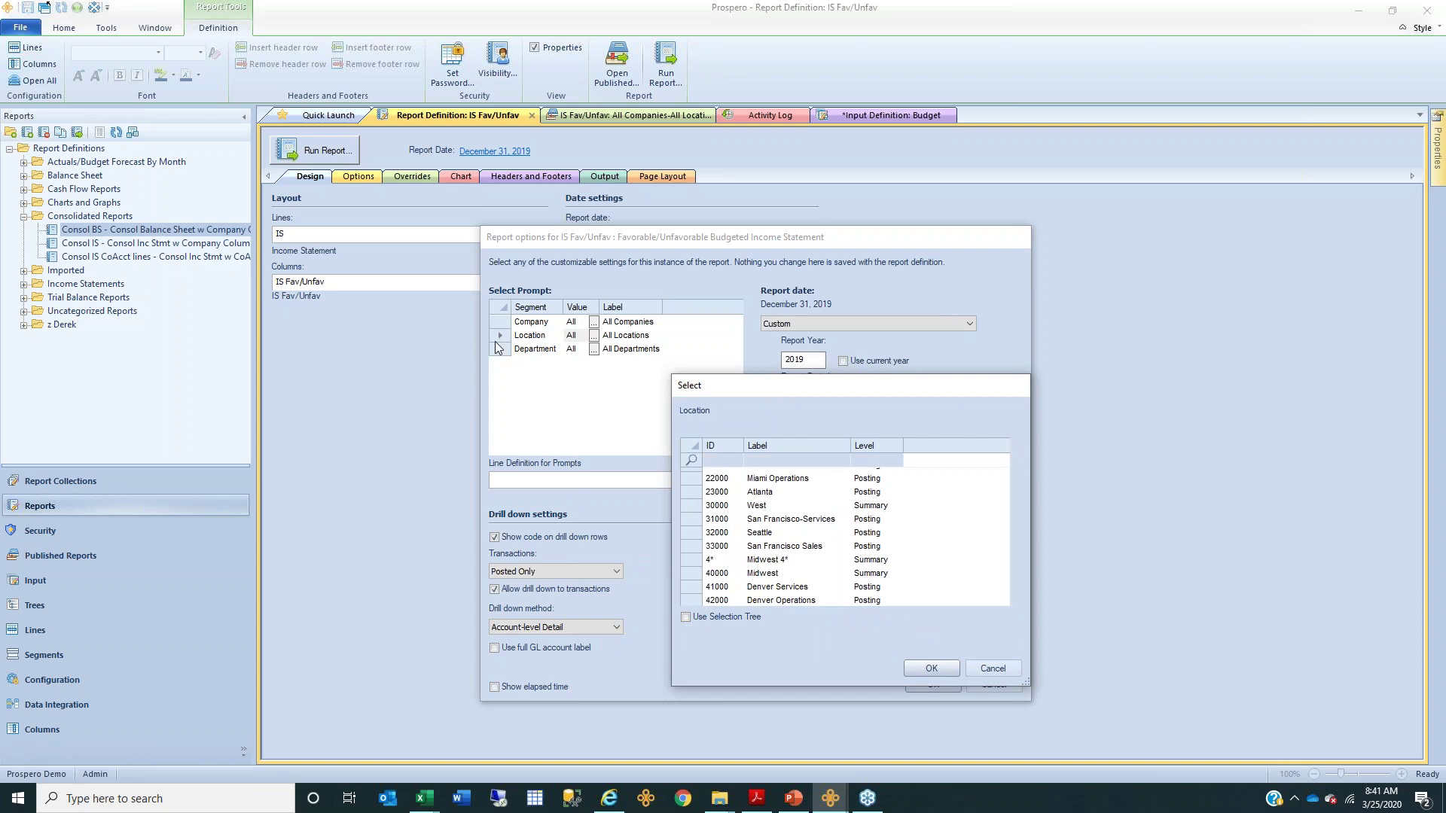
pyautogui.click(729, 575)
pyautogui.click(805, 589)
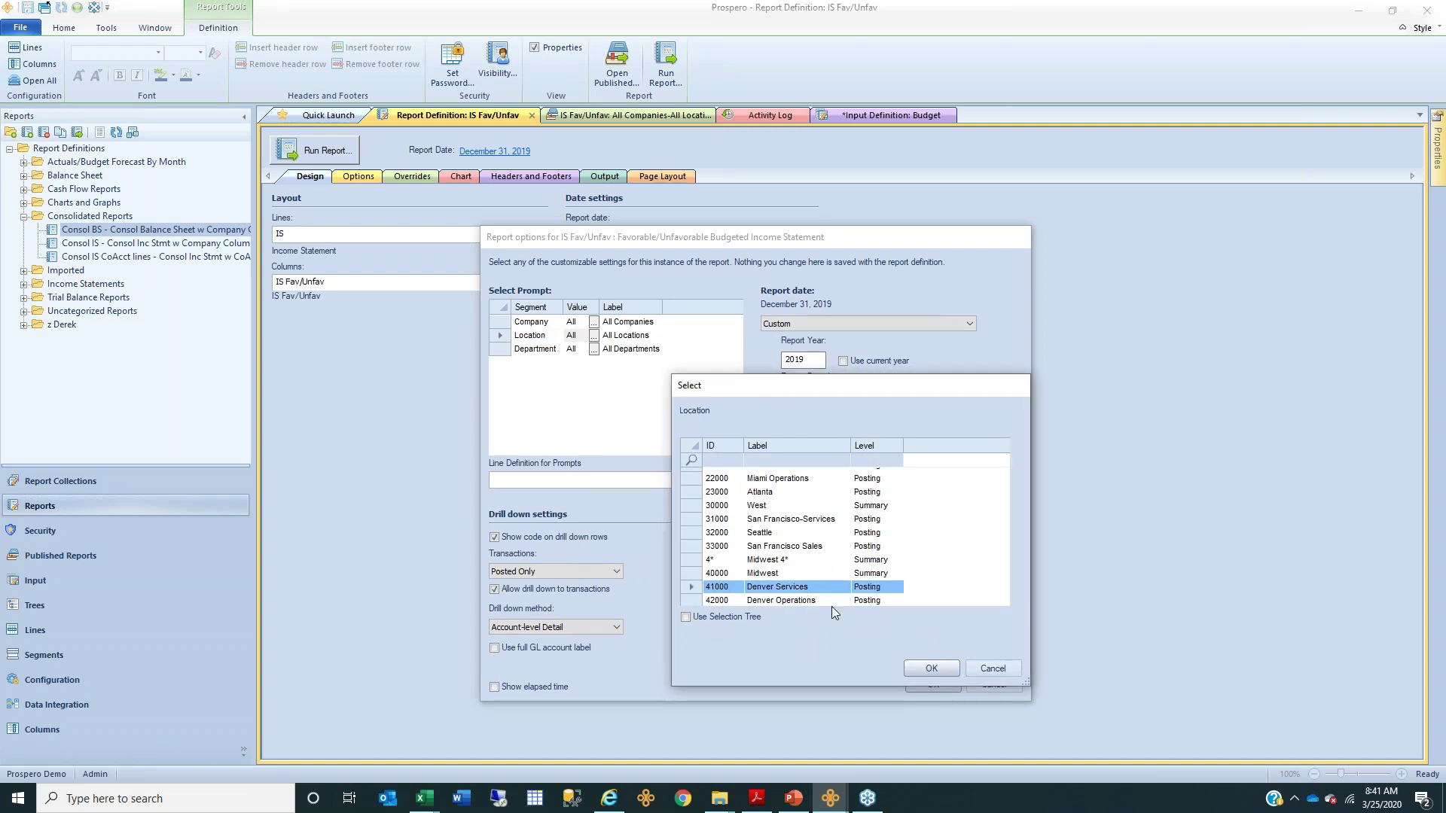
pyautogui.click(746, 454)
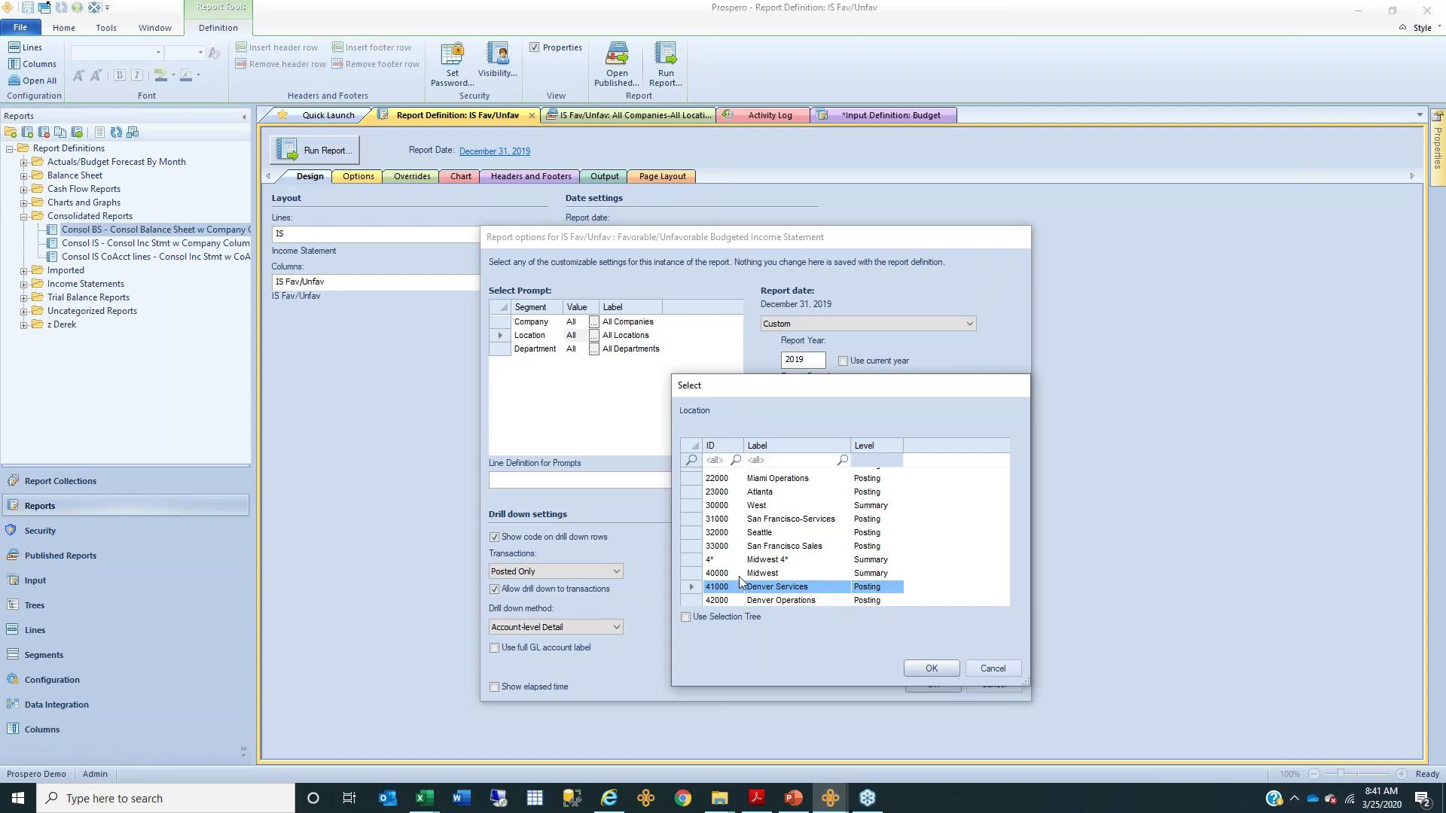
pyautogui.click(710, 621)
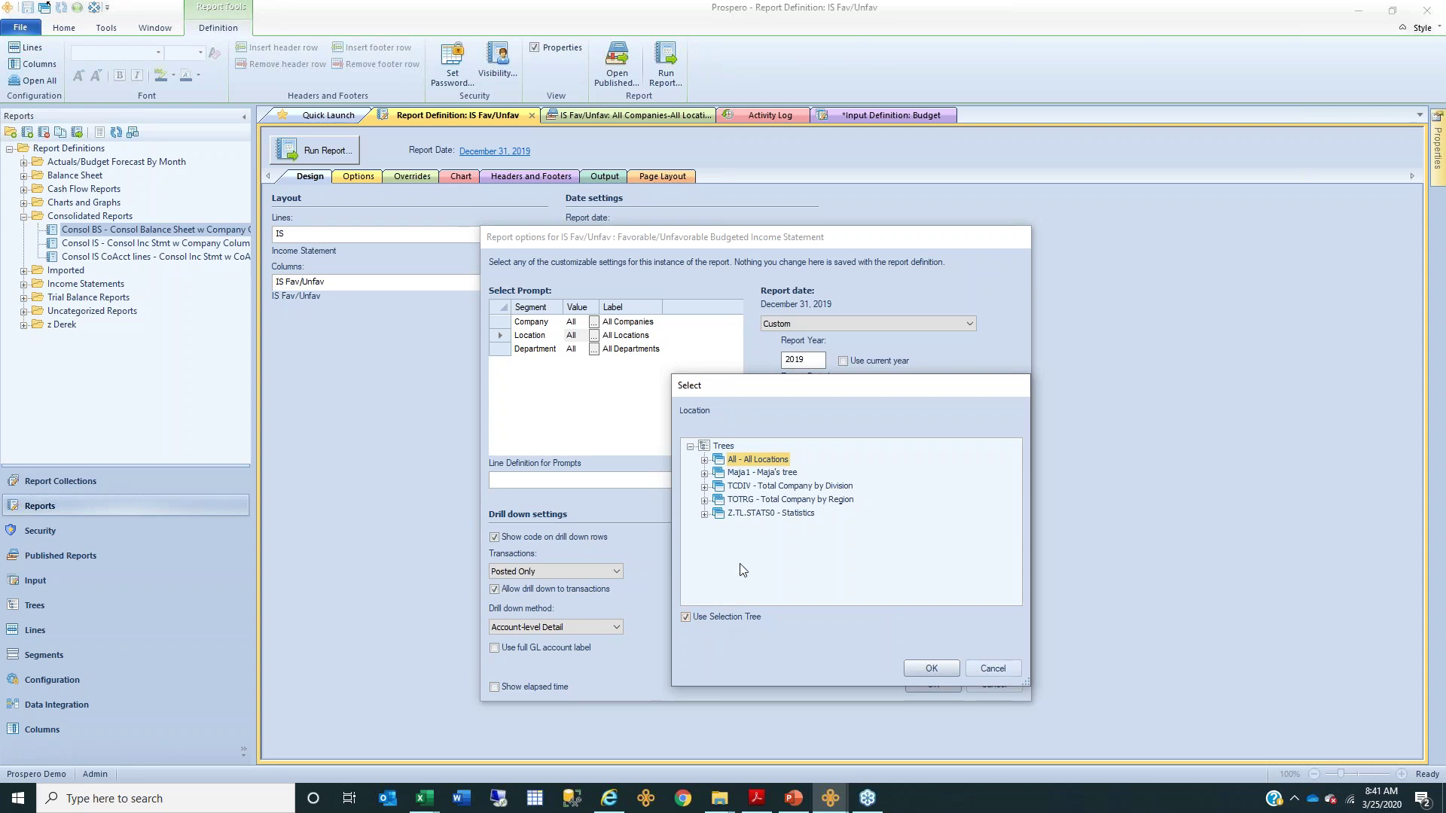
# - Examine the All Locations tree, and expand Total Company by Division down to the locations under Sales
pyautogui.click(704, 461)
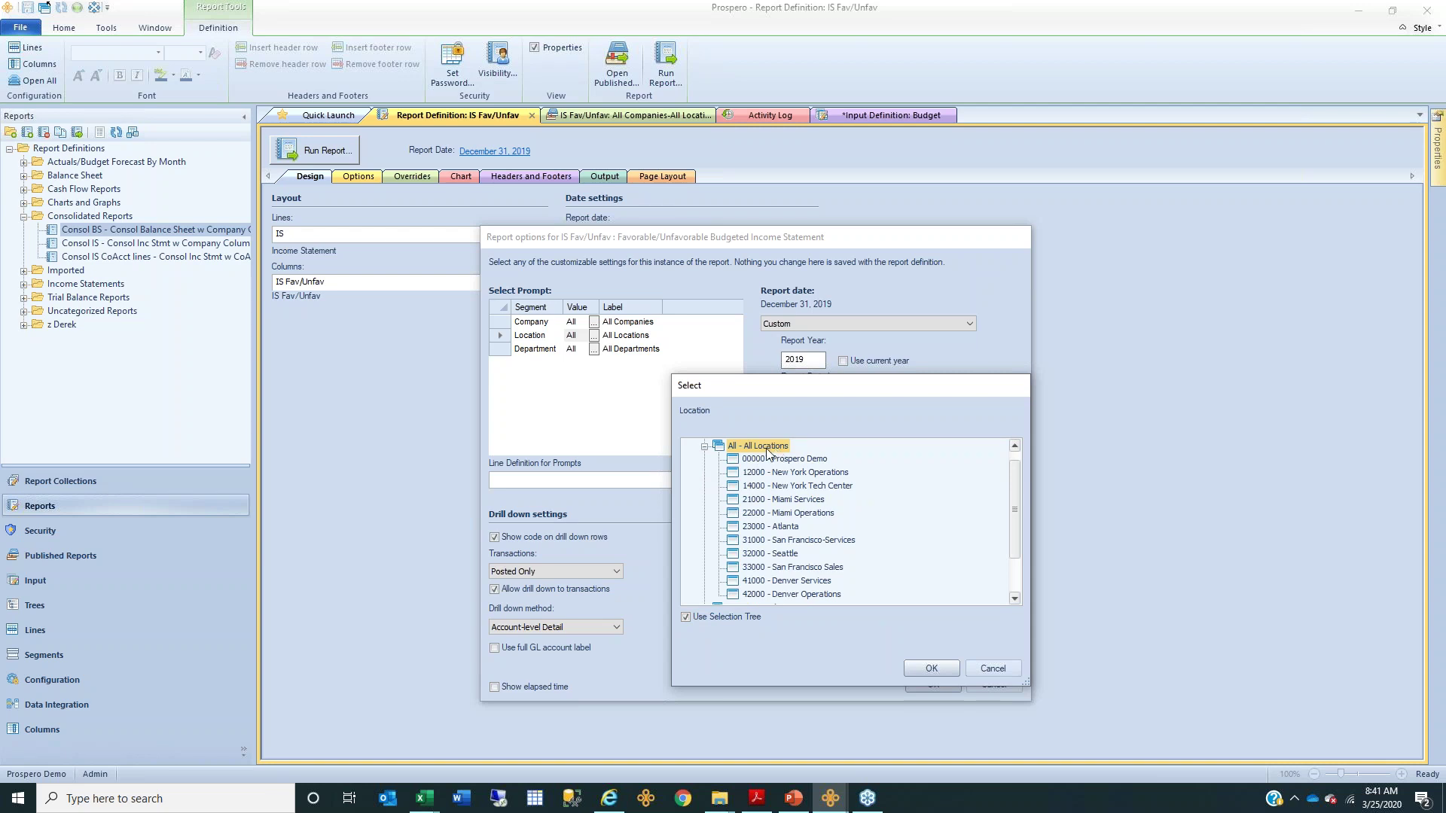
pyautogui.click(706, 449)
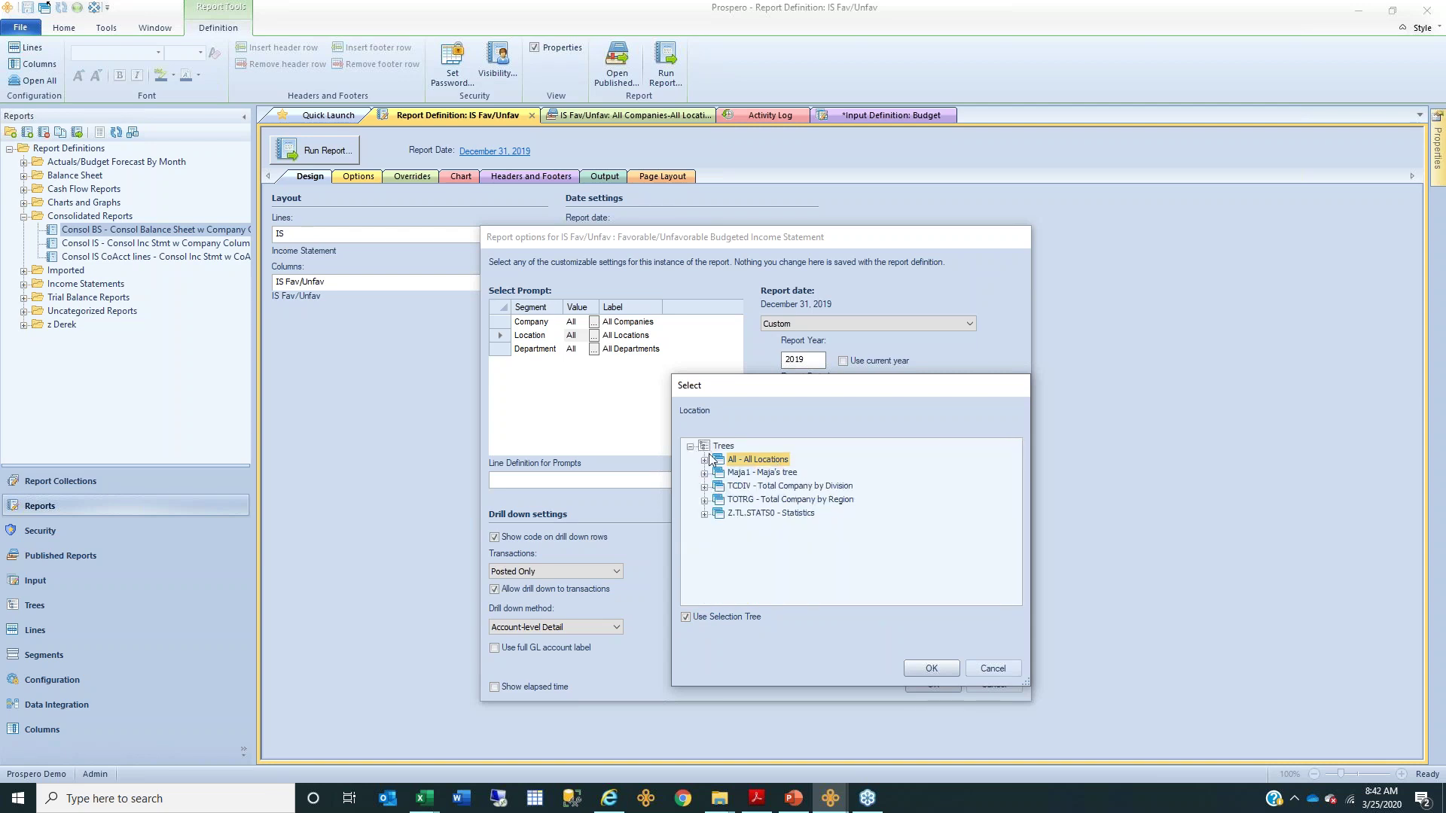
pyautogui.click(729, 488)
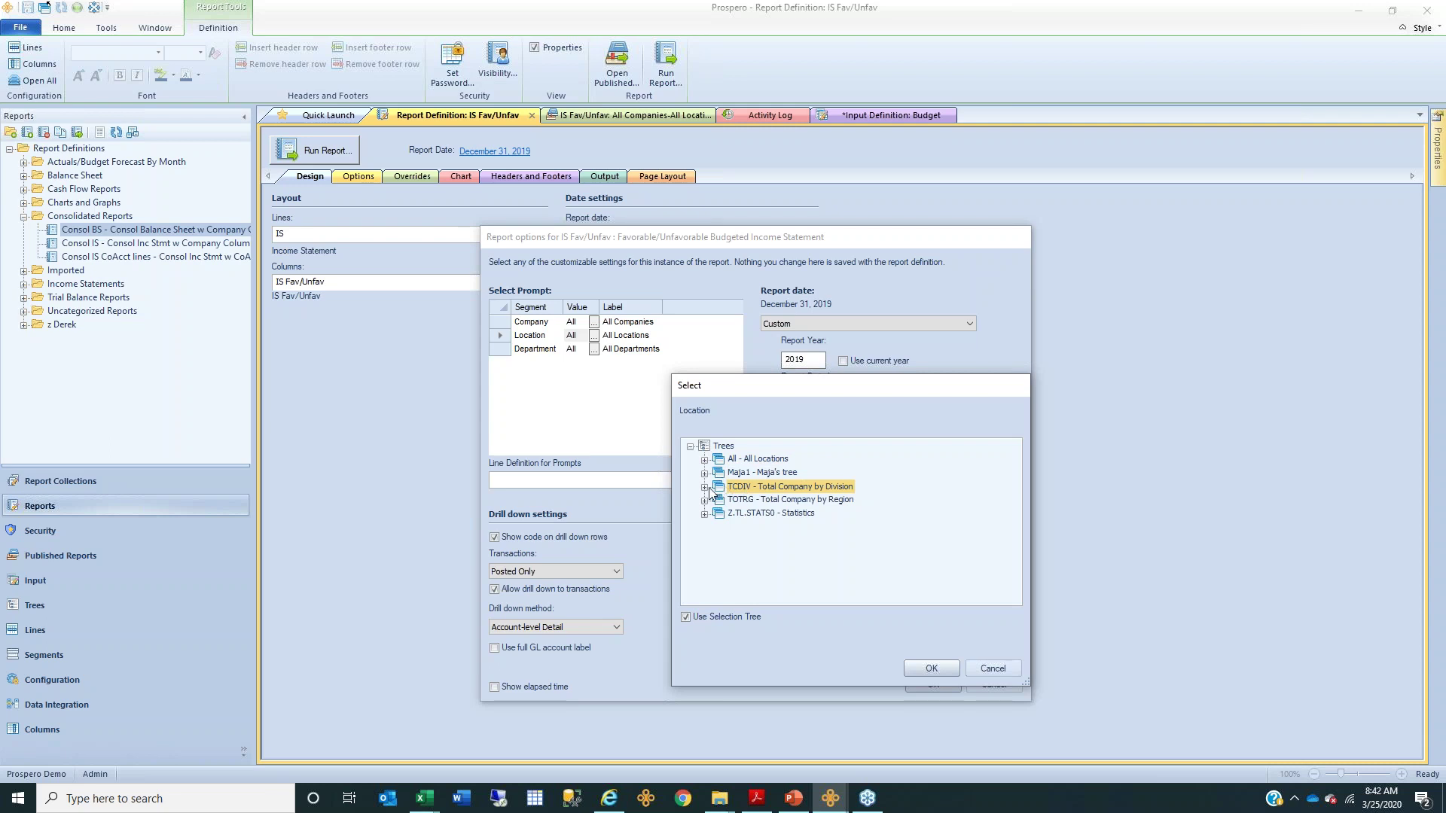
pyautogui.click(705, 487)
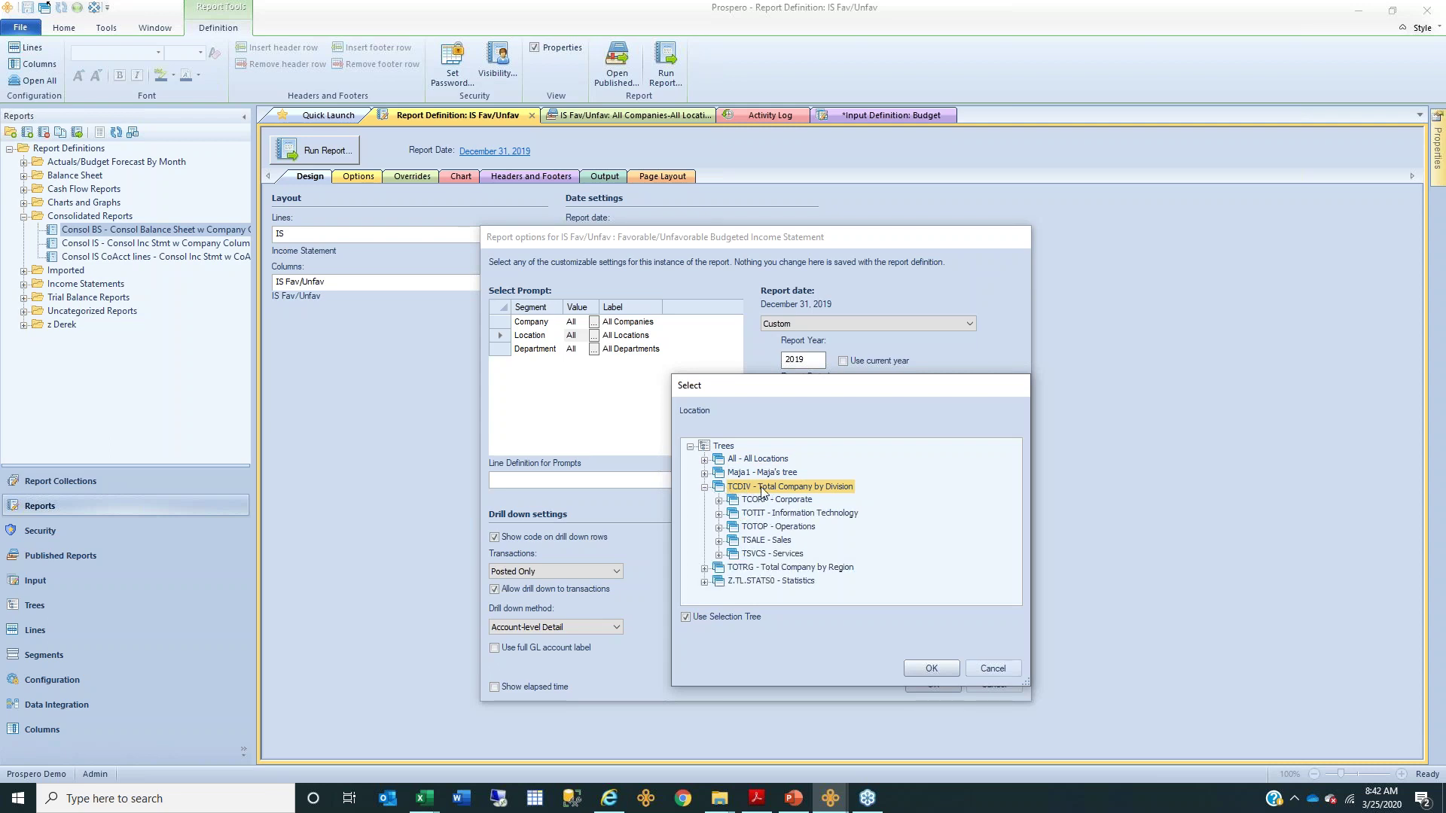
pyautogui.click(801, 528)
pyautogui.click(790, 541)
pyautogui.click(790, 528)
pyautogui.click(791, 540)
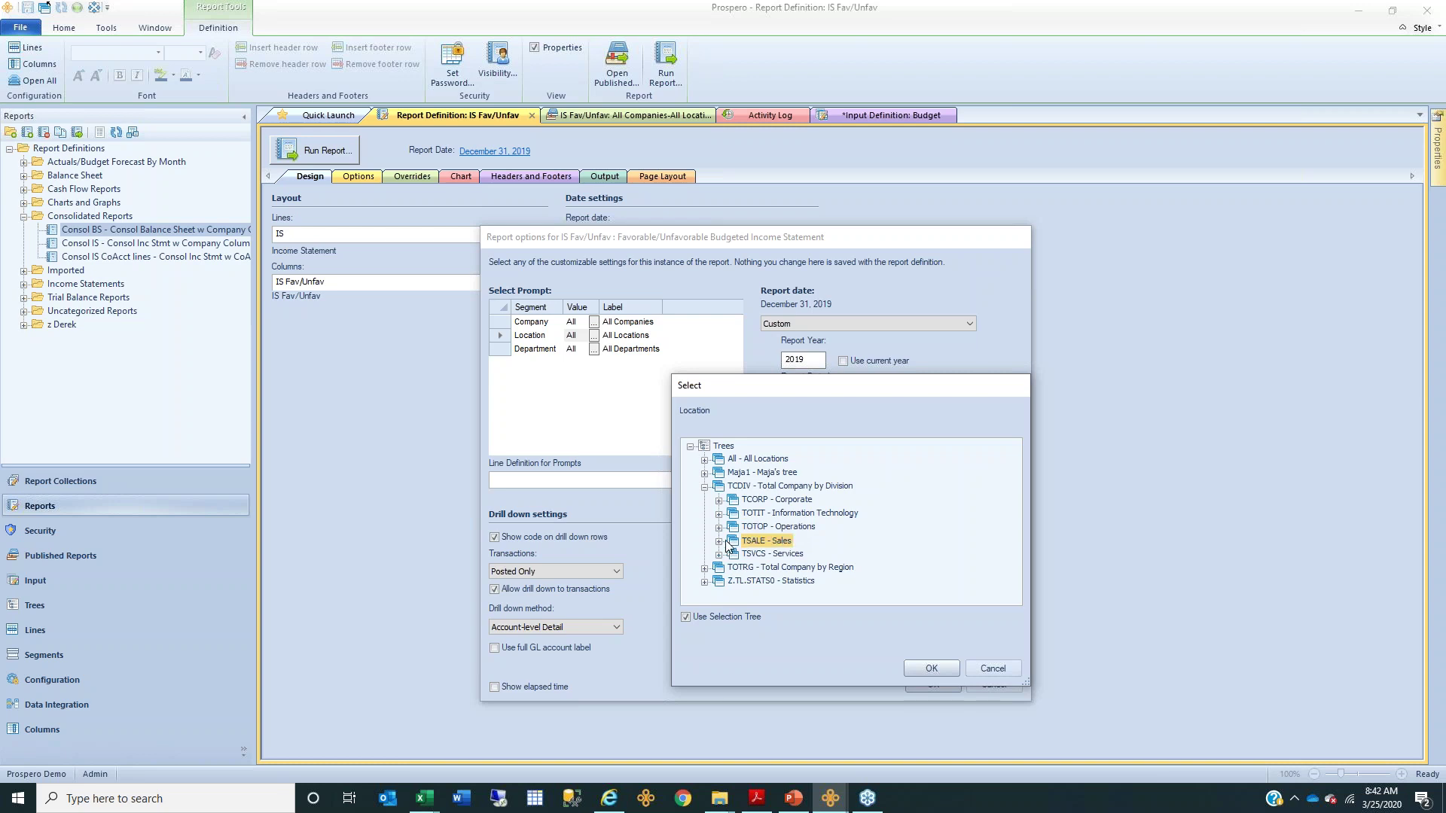
pyautogui.click(719, 542)
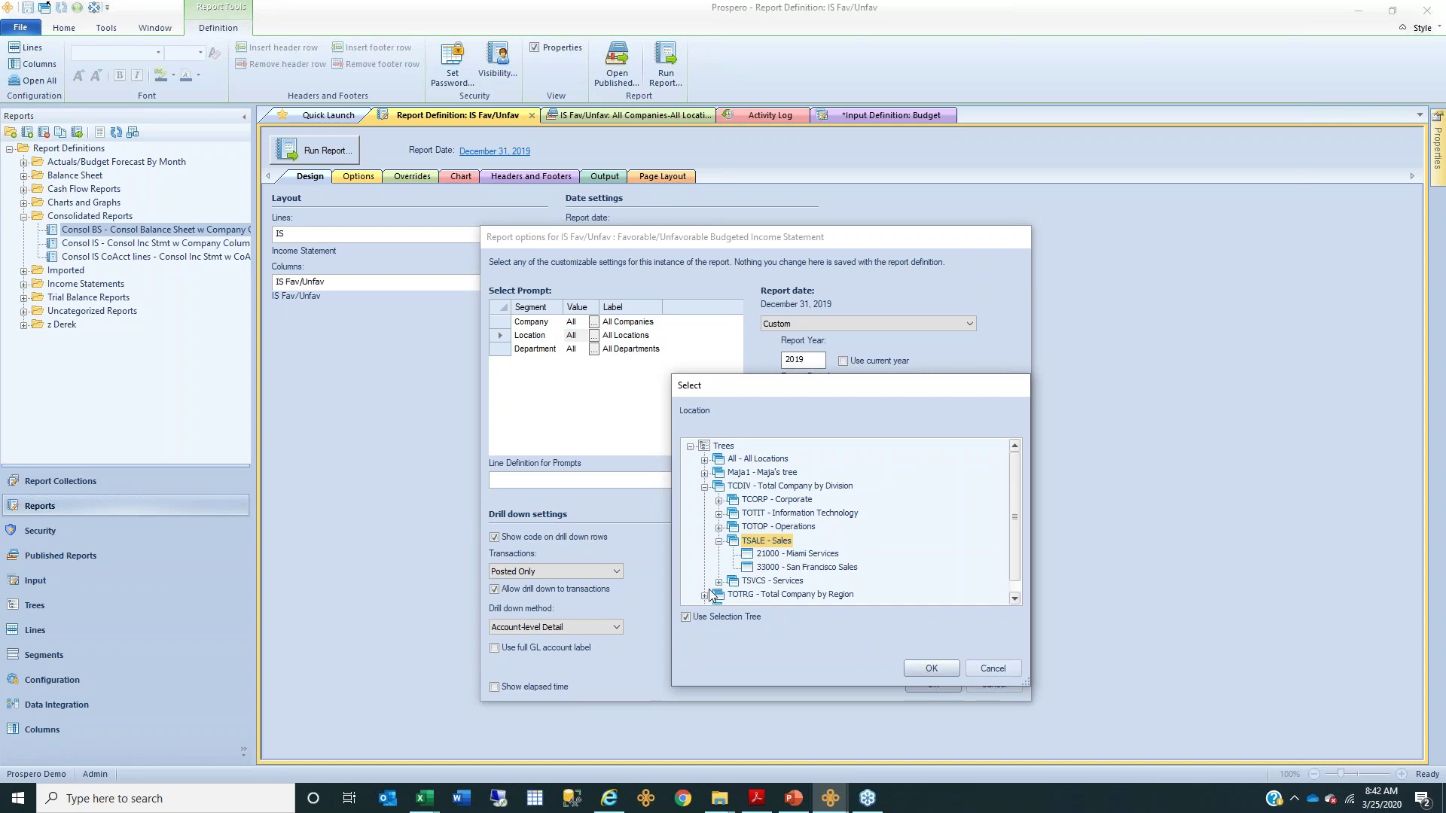
# - Expand Total Company by Region down to the entry under 40000 Midwest, enlarge the Location selection, and close it without choosing
pyautogui.click(705, 595)
pyautogui.click(760, 543)
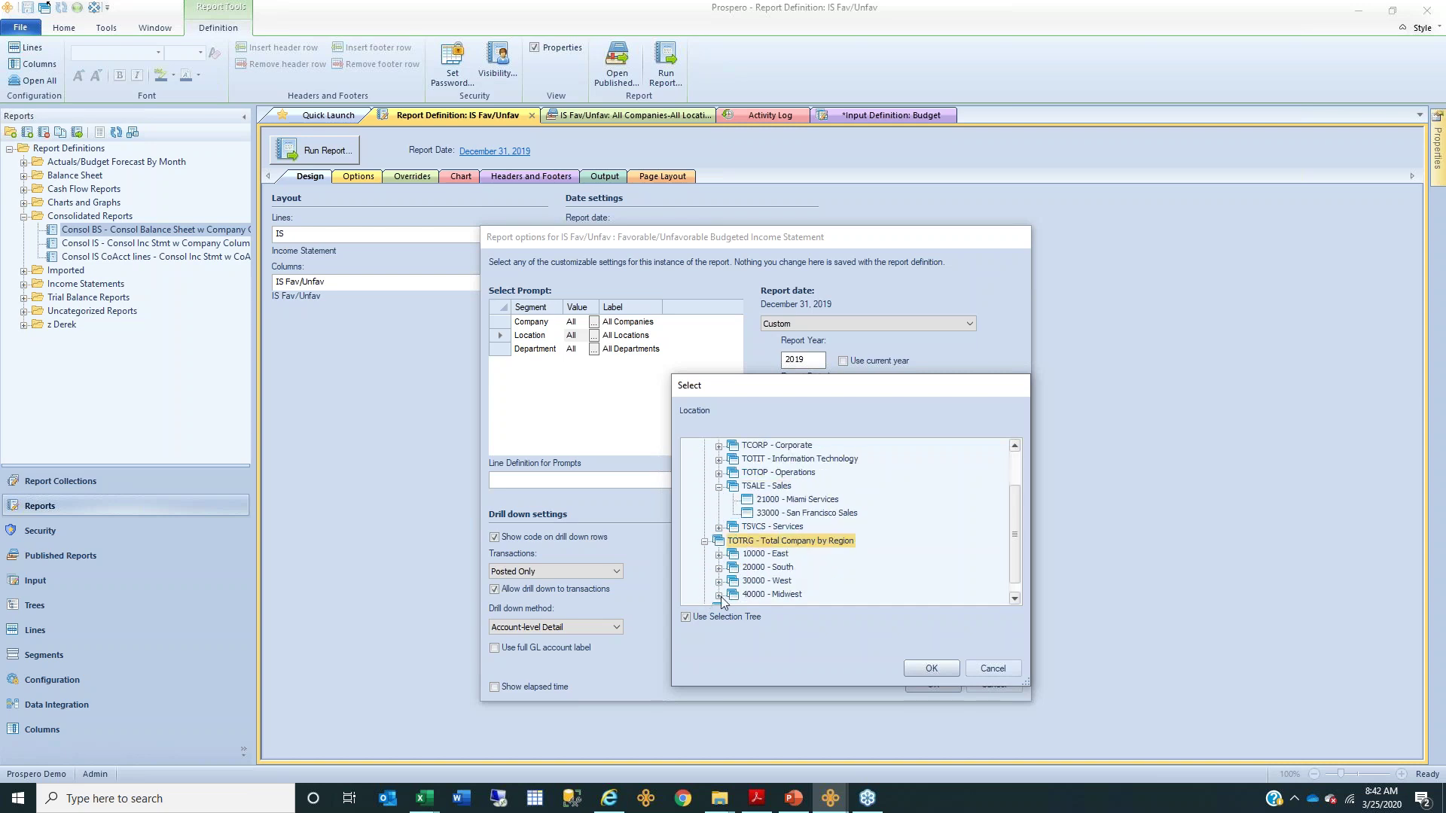
pyautogui.click(719, 595)
pyautogui.click(796, 594)
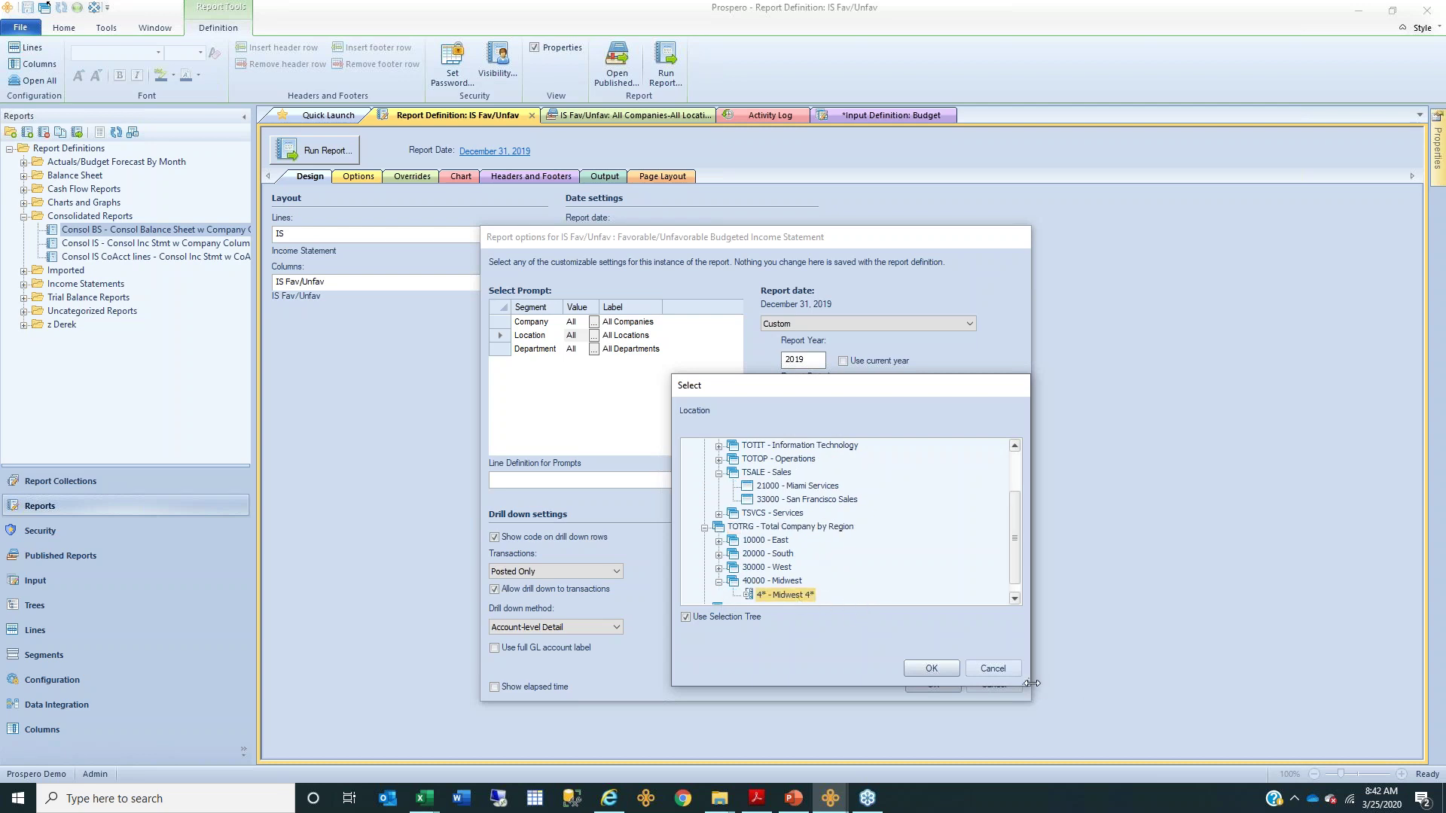
pyautogui.moveTo(1031, 683); pyautogui.dragTo(1082, 736)
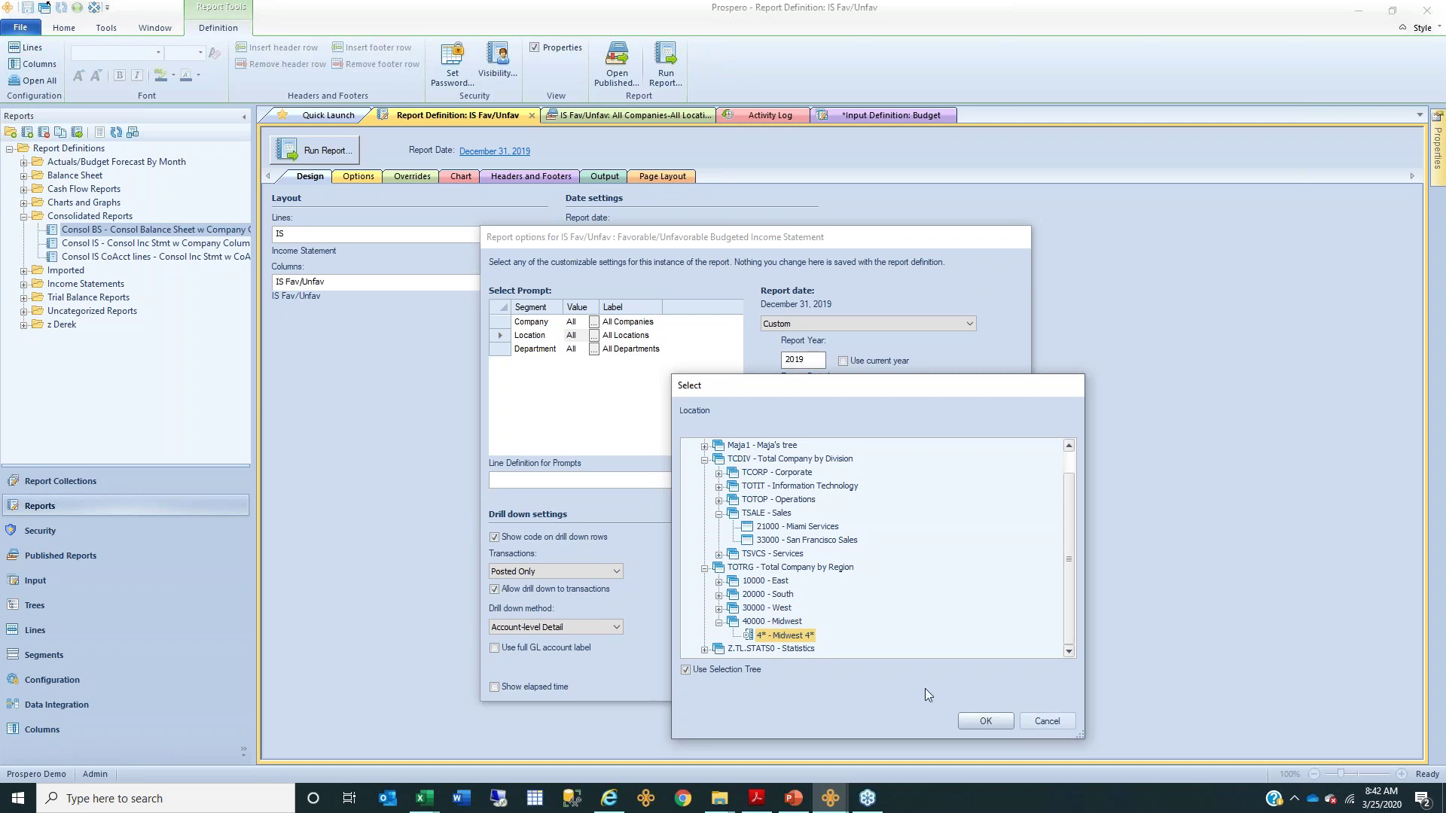
pyautogui.click(1061, 721)
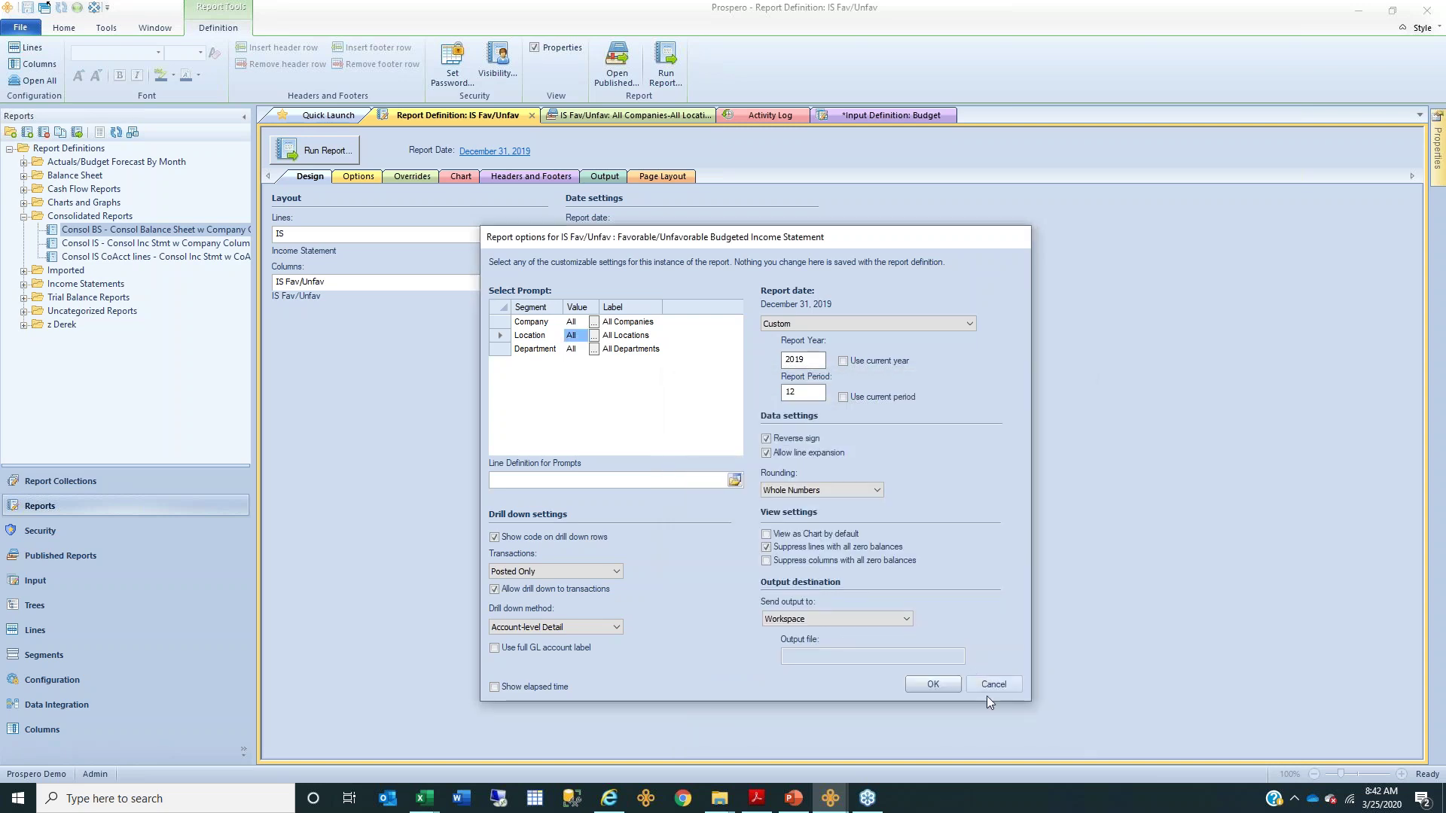
# - Run the IS Fav/Unfav report for all companies, locations and departments, and close the Activity Log and the Budget input definition
pyautogui.click(934, 682)
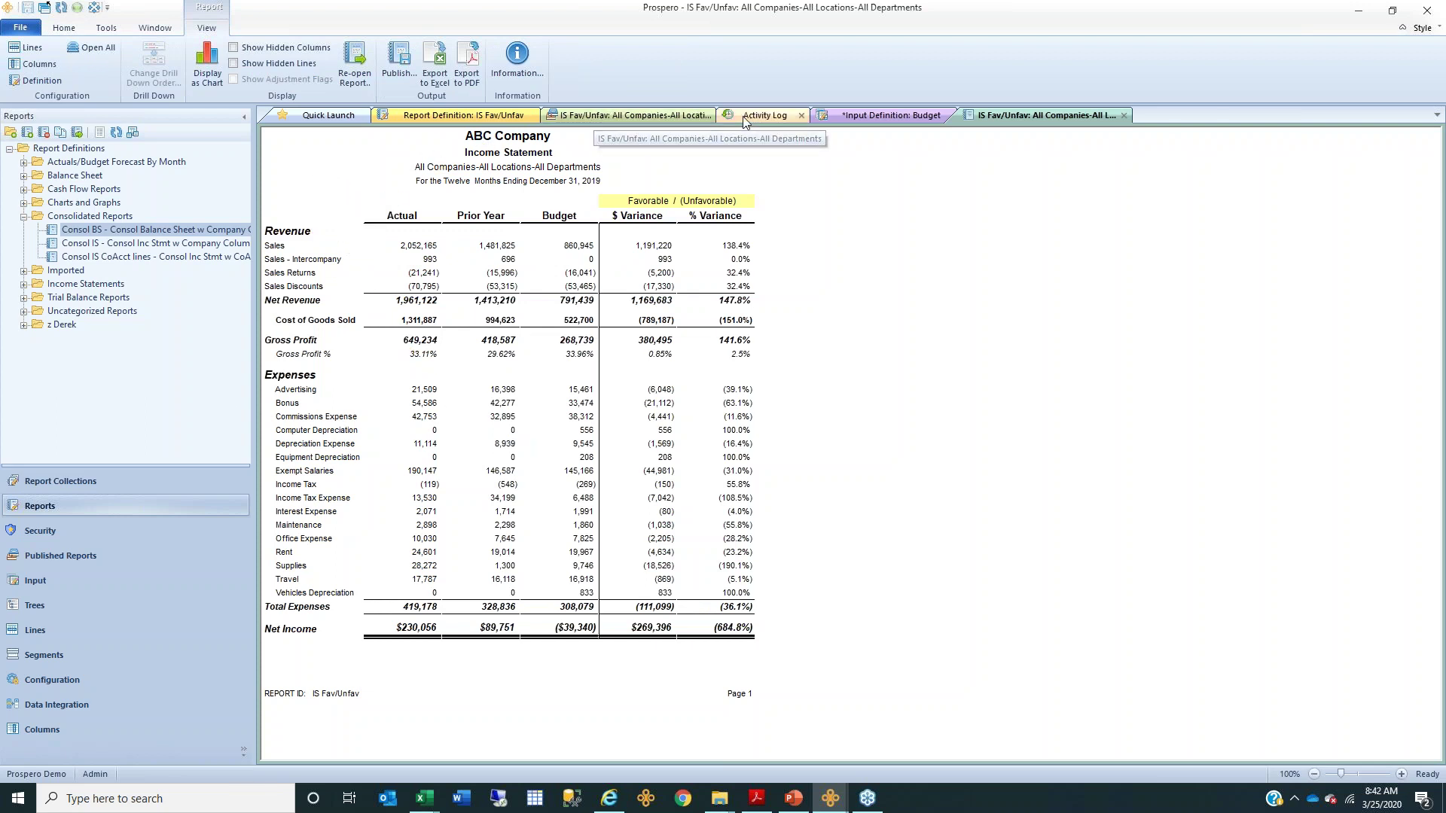
pyautogui.click(775, 116)
pyautogui.click(805, 116)
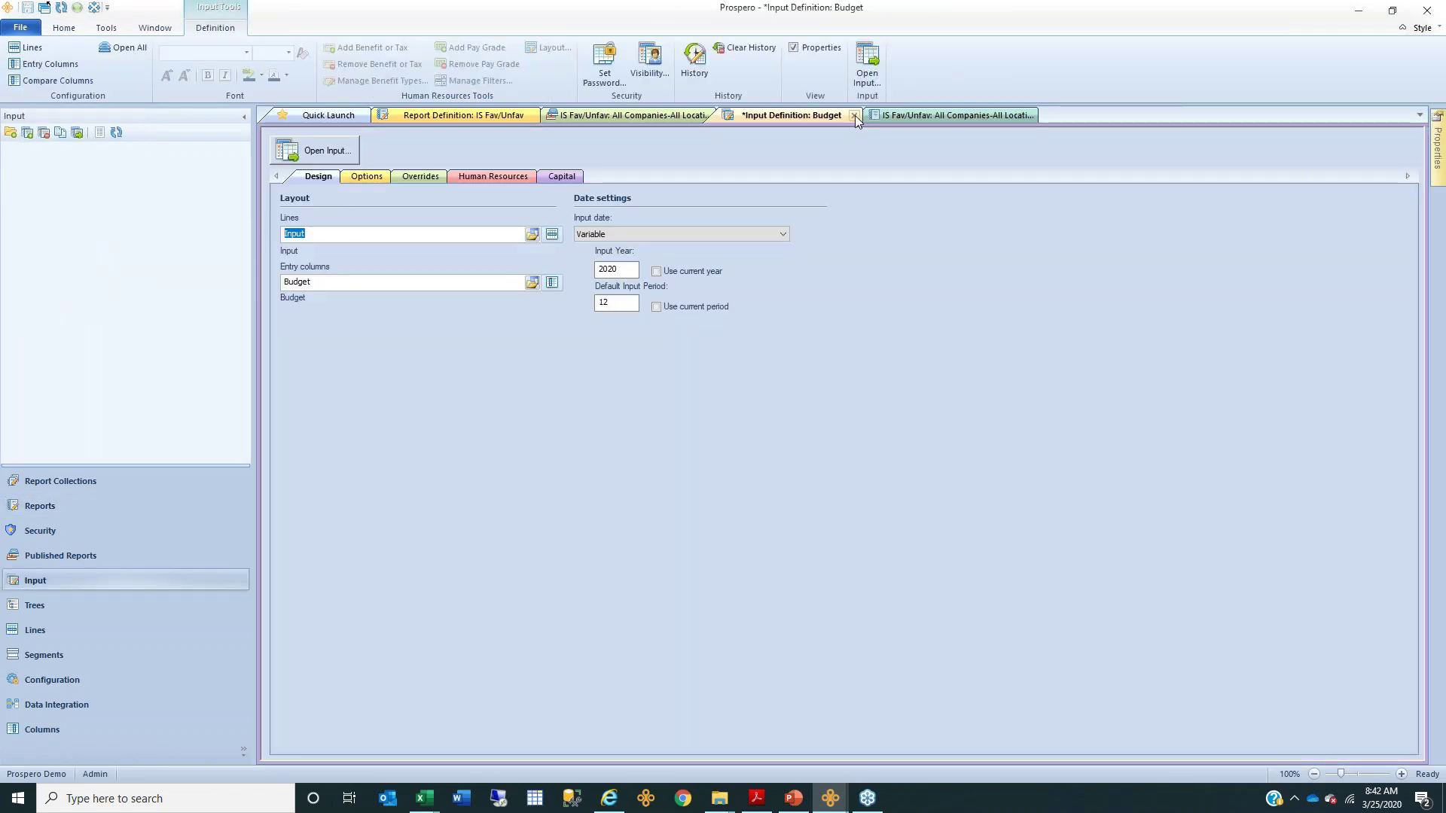
pyautogui.click(854, 116)
pyautogui.press('Return')
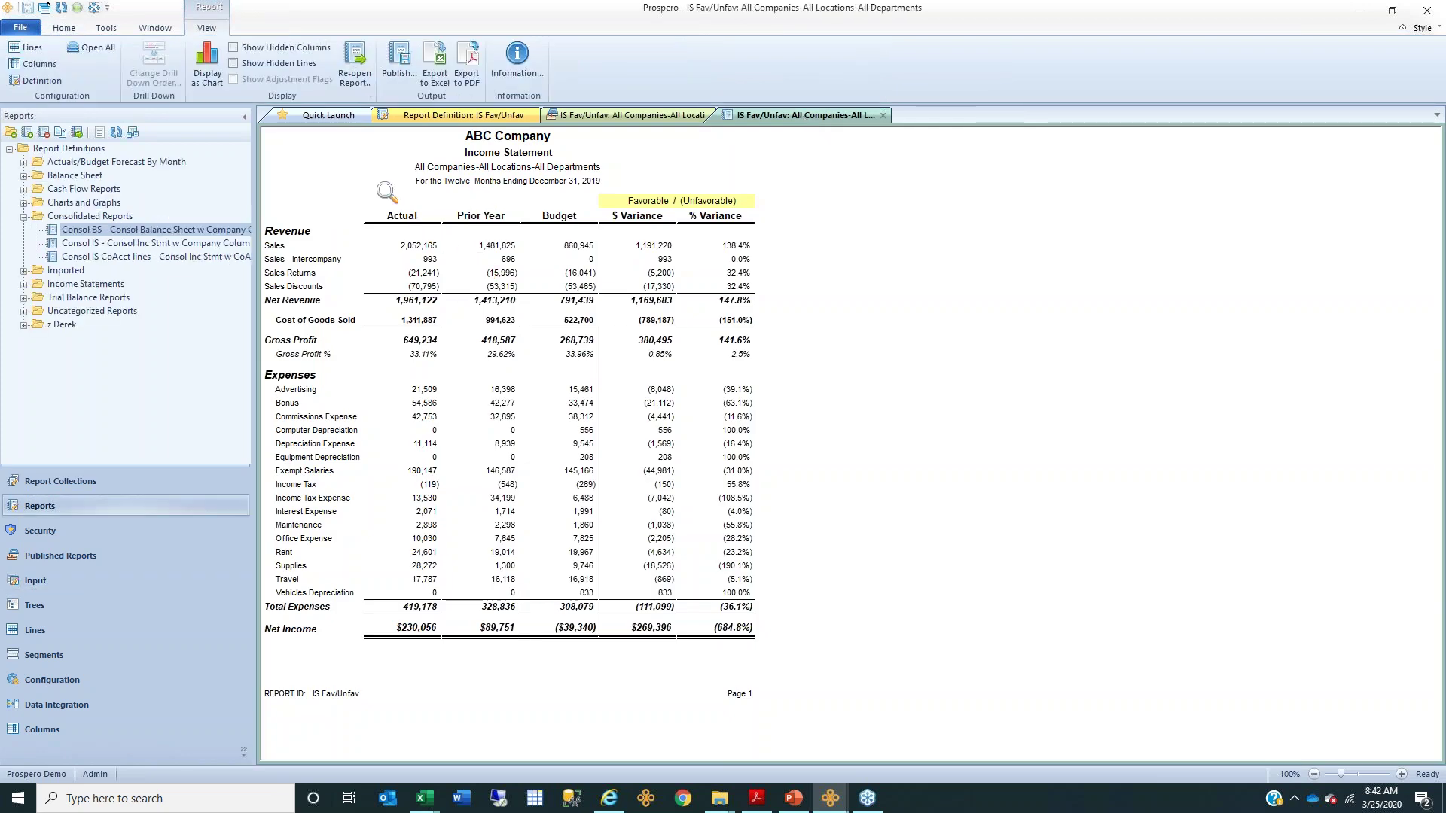
# - Reopen the IS Fav/Unfav run options and set the Company prompt to Prospero US, Prospero Europe and Prospero Canada
pyautogui.click(358, 65)
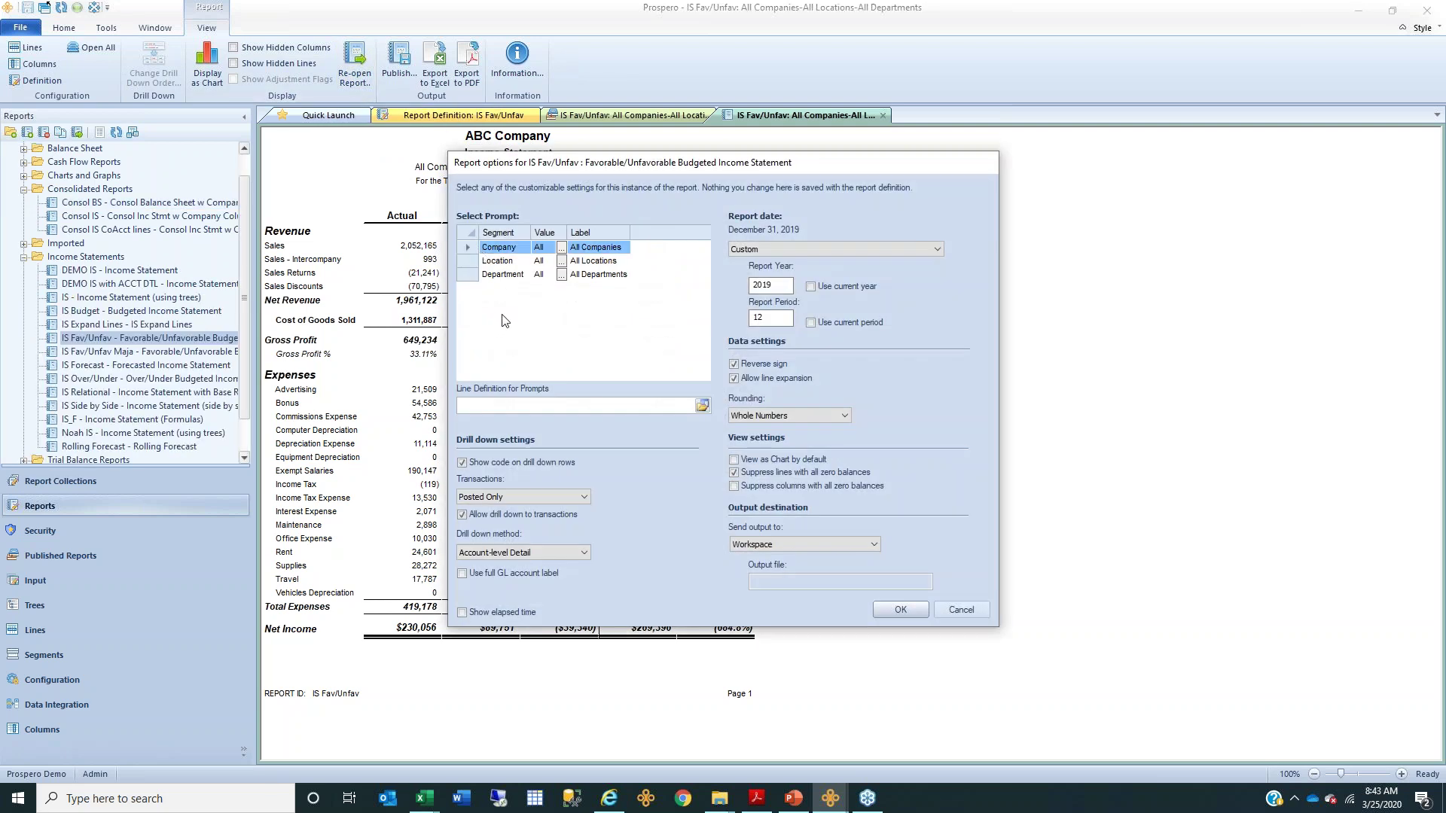
pyautogui.click(561, 248)
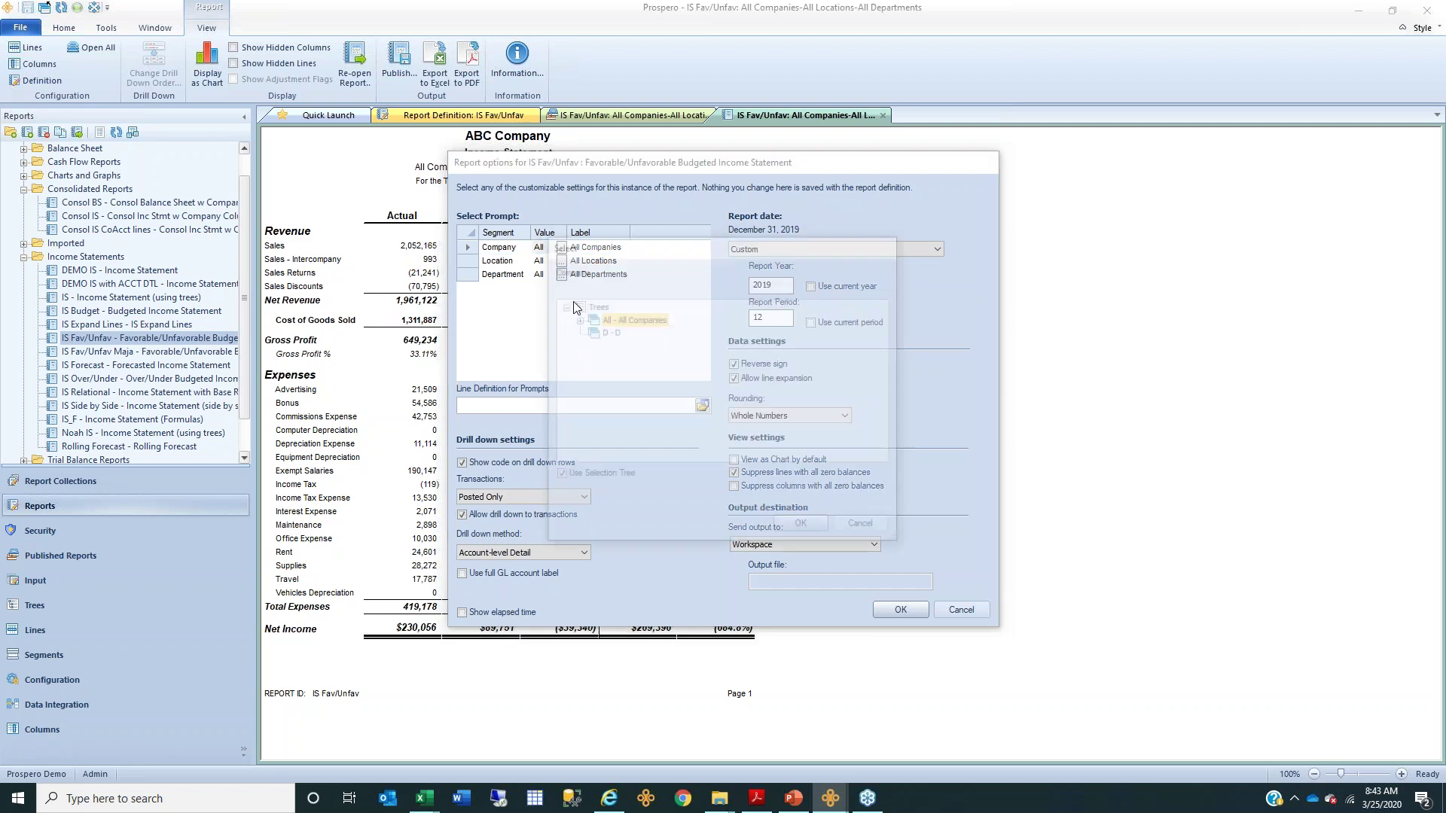
pyautogui.click(576, 319)
pyautogui.click(644, 332)
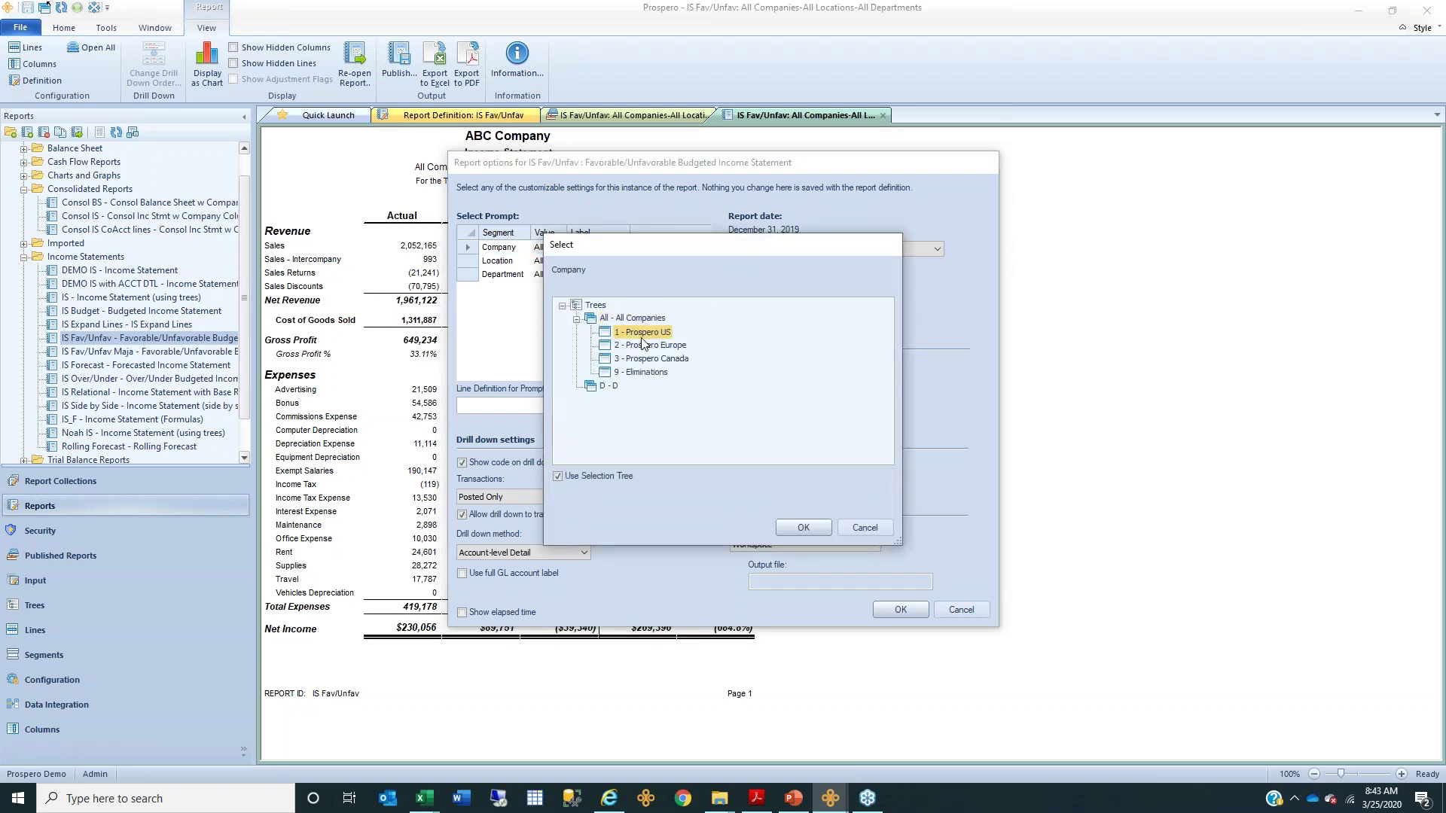
pyautogui.keyDown('ctrl'); pyautogui.click(645, 346); pyautogui.keyUp('ctrl')
pyautogui.keyDown('ctrl'); pyautogui.click(678, 359); pyautogui.keyUp('ctrl')
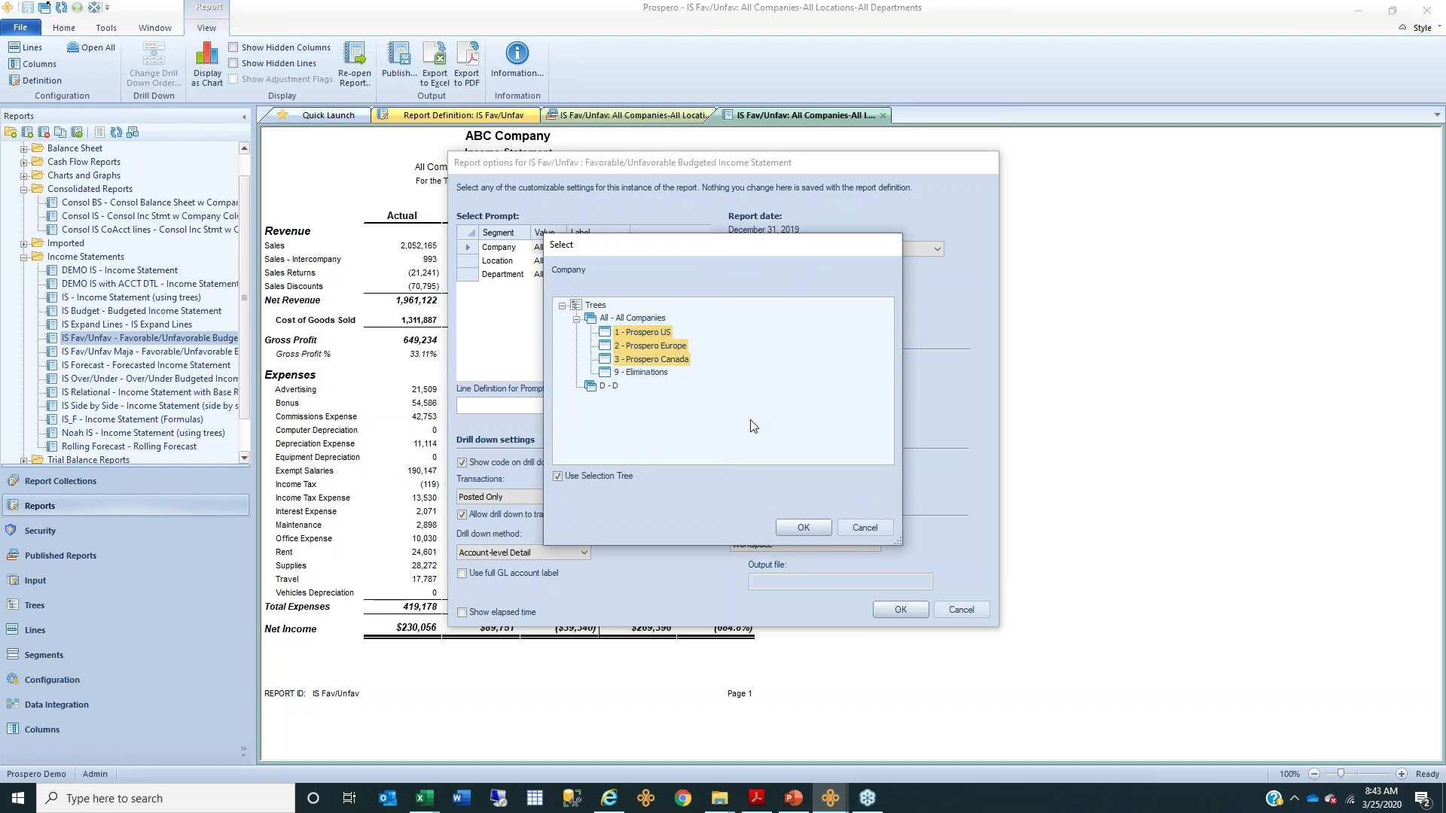
pyautogui.click(797, 528)
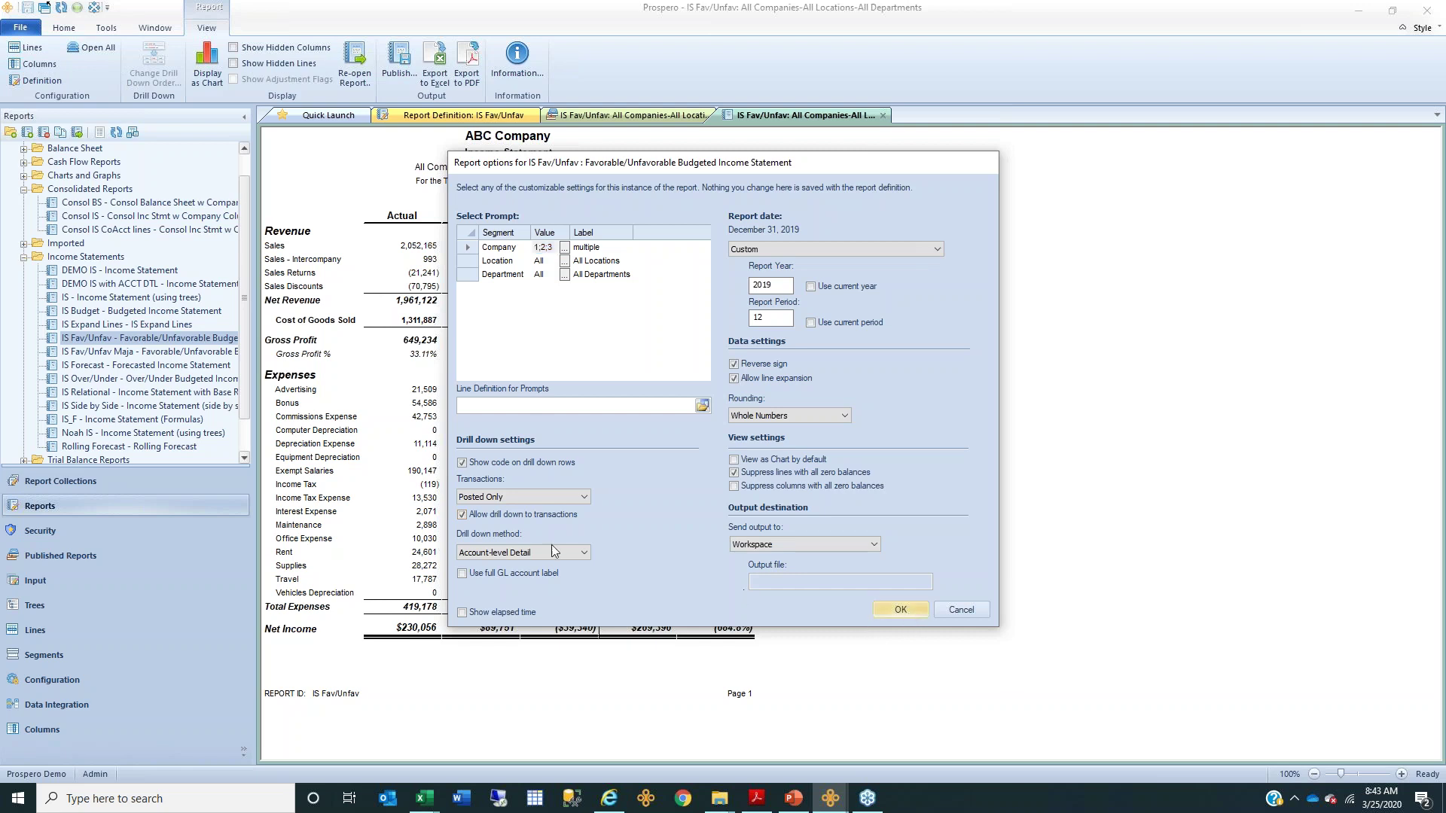
# - Run the report for the three chosen companies, and dismiss the review of prompt combinations without data
pyautogui.press('Return')
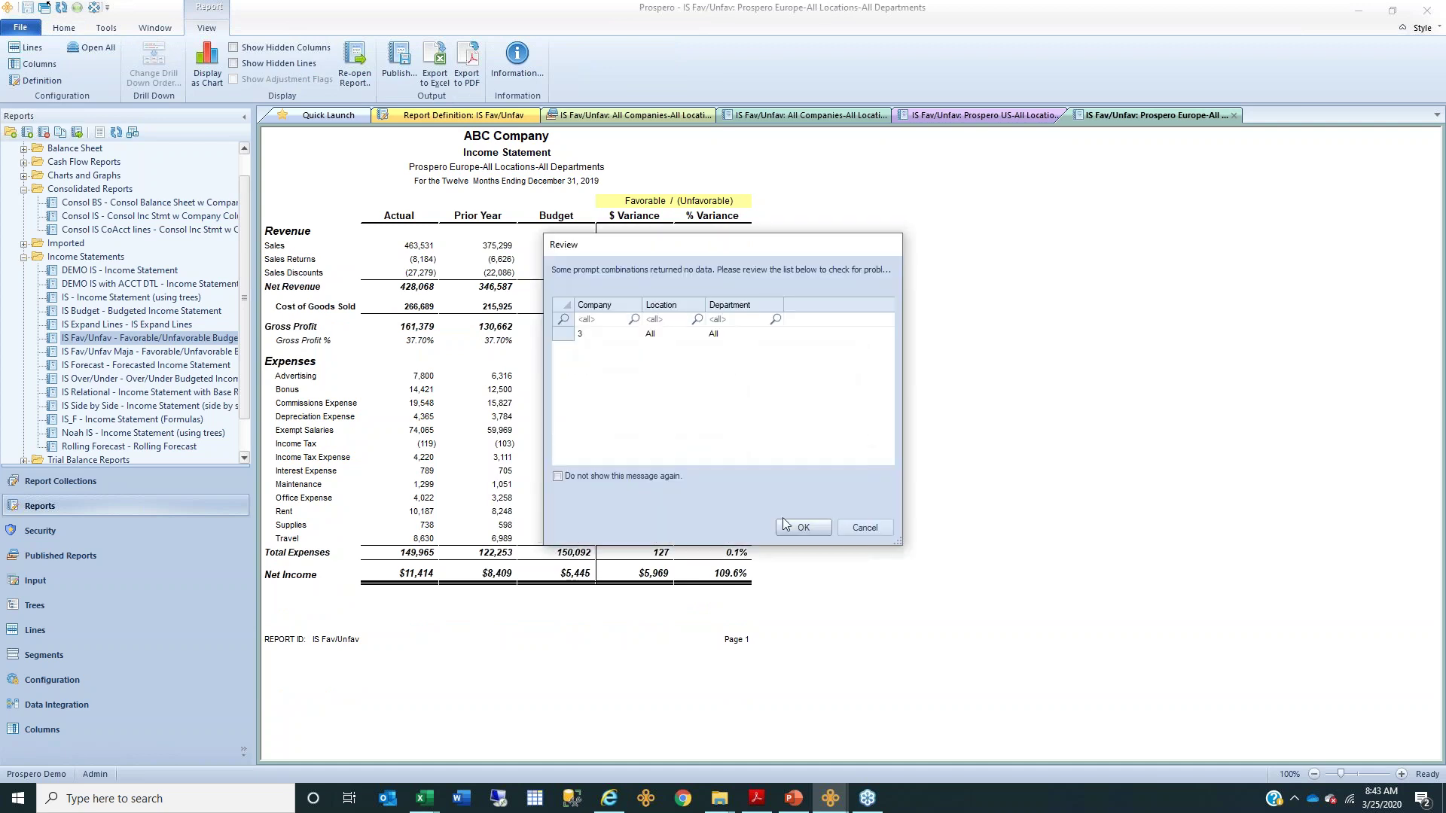
pyautogui.click(574, 336)
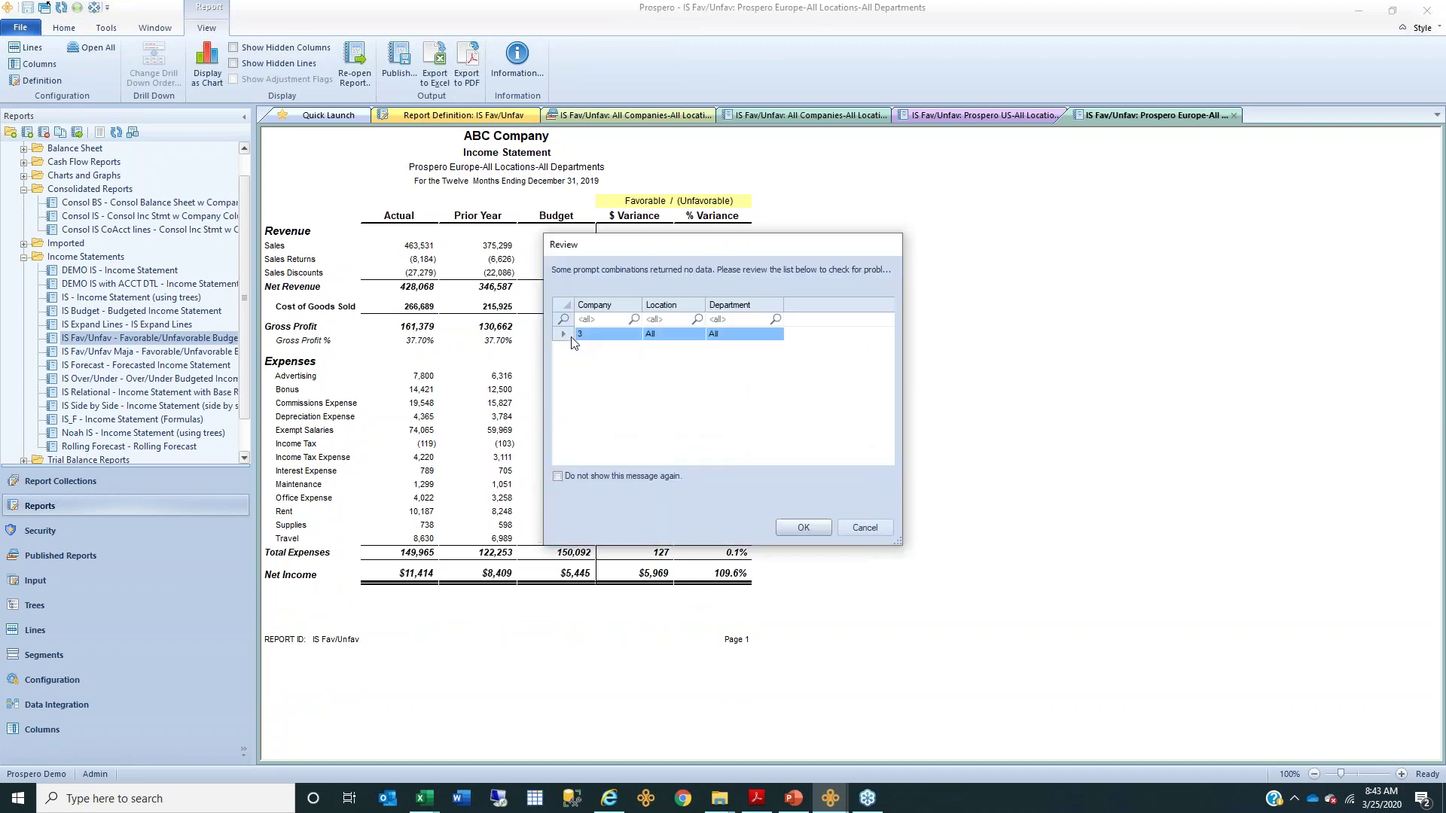
pyautogui.click(861, 528)
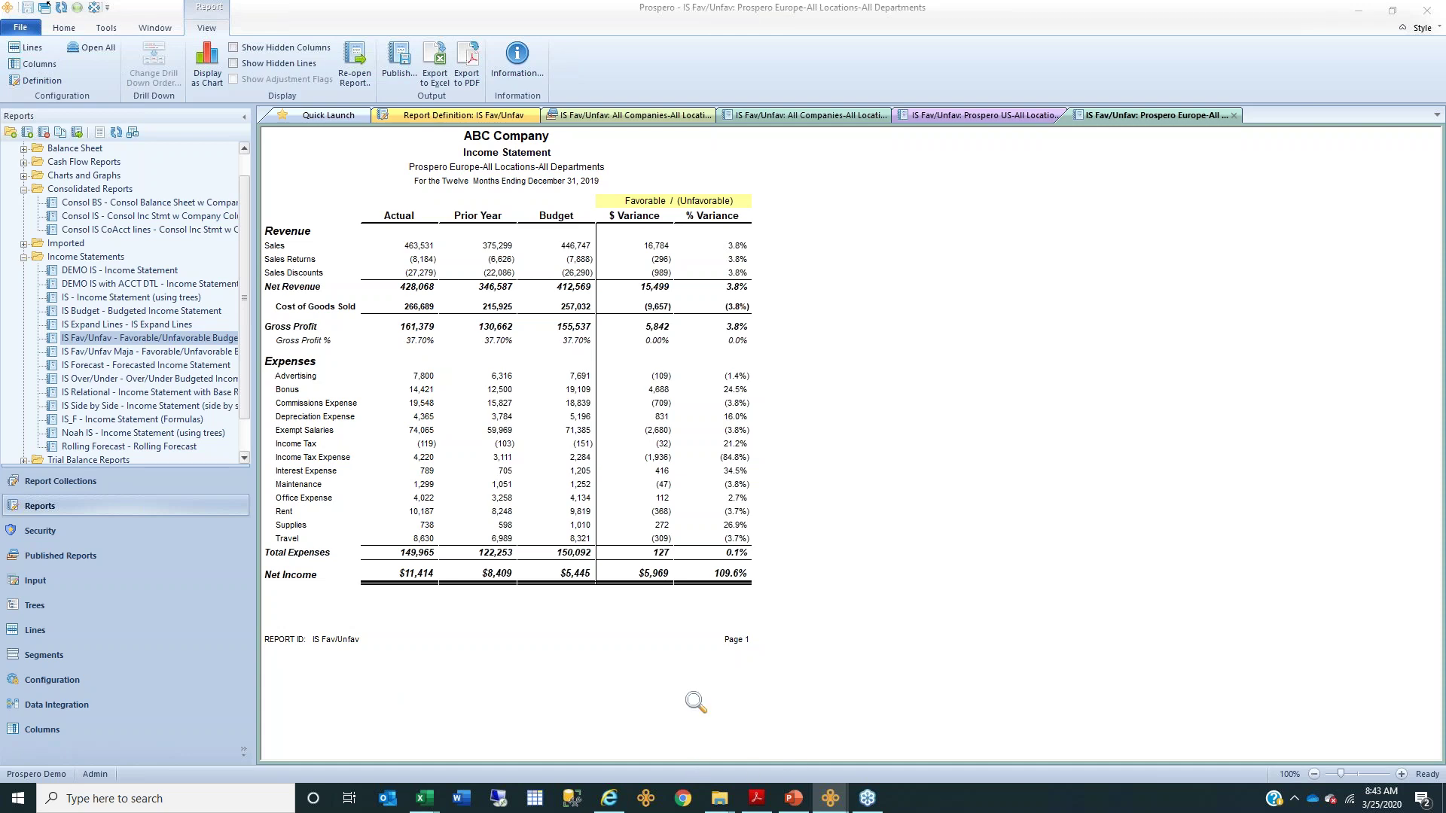
# - Compare the income statements for All Companies, Prospero US and Prospero Europe
pyautogui.click(800, 118)
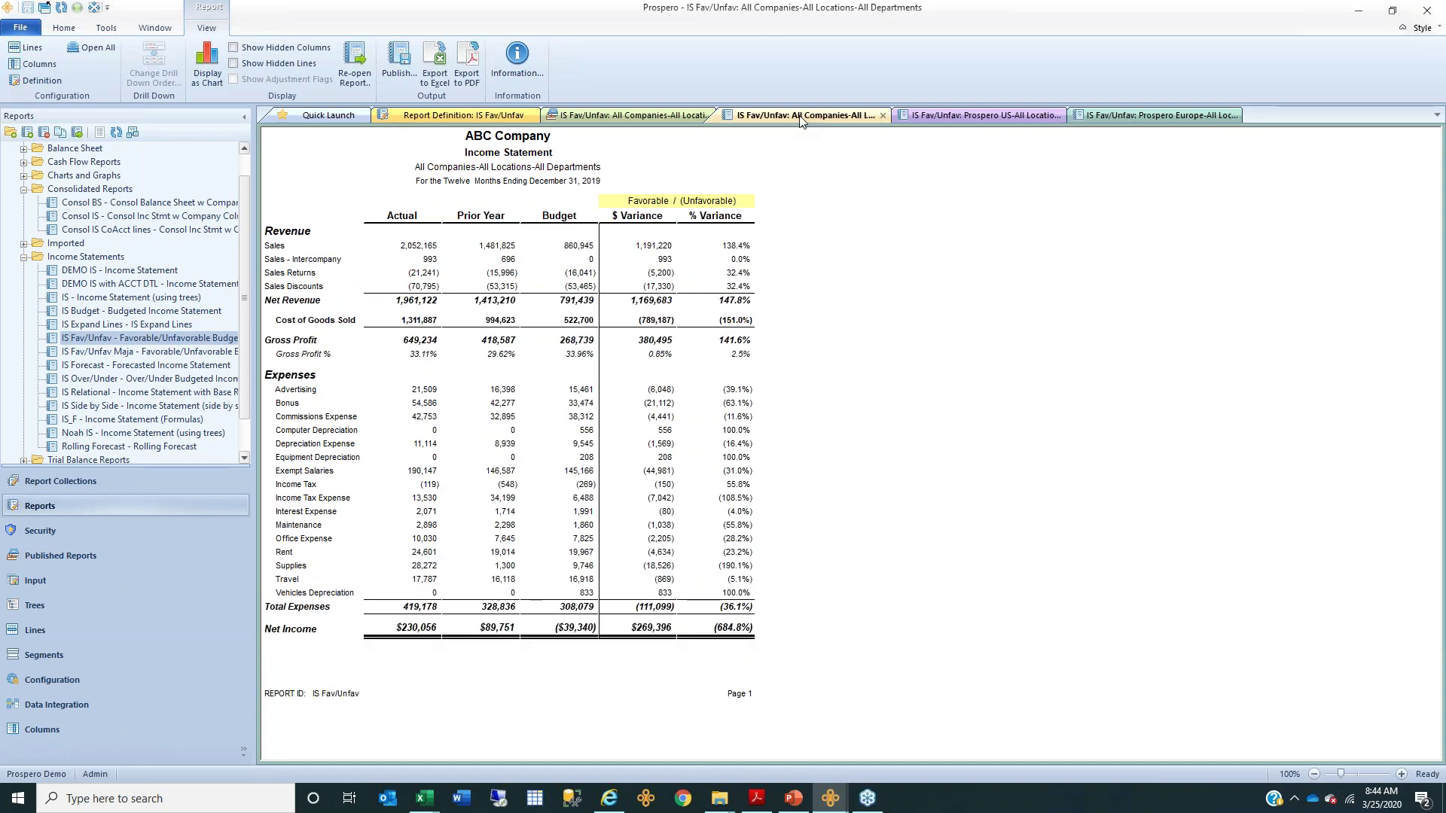
pyautogui.click(945, 115)
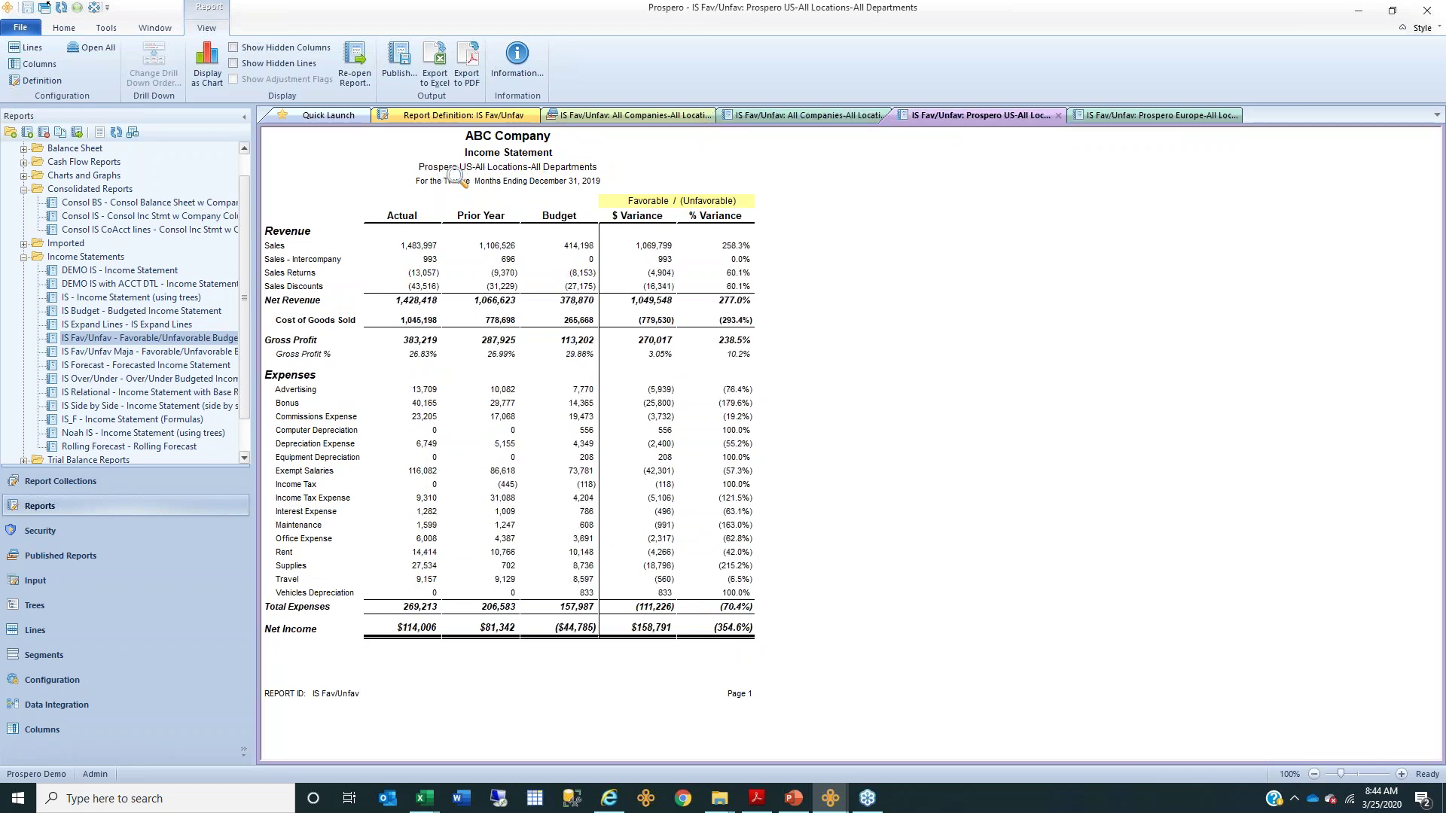
pyautogui.click(1131, 117)
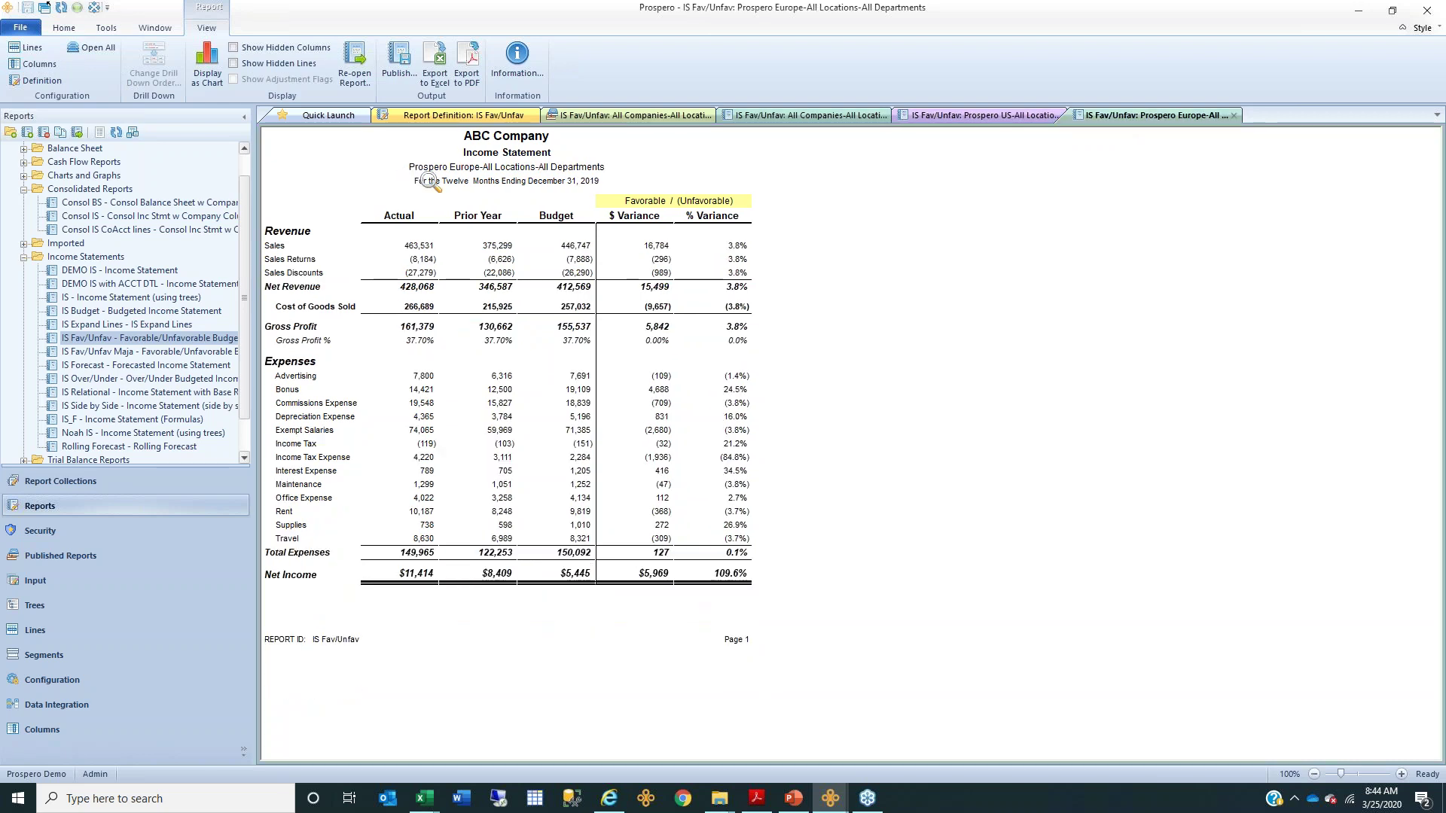
pyautogui.click(817, 115)
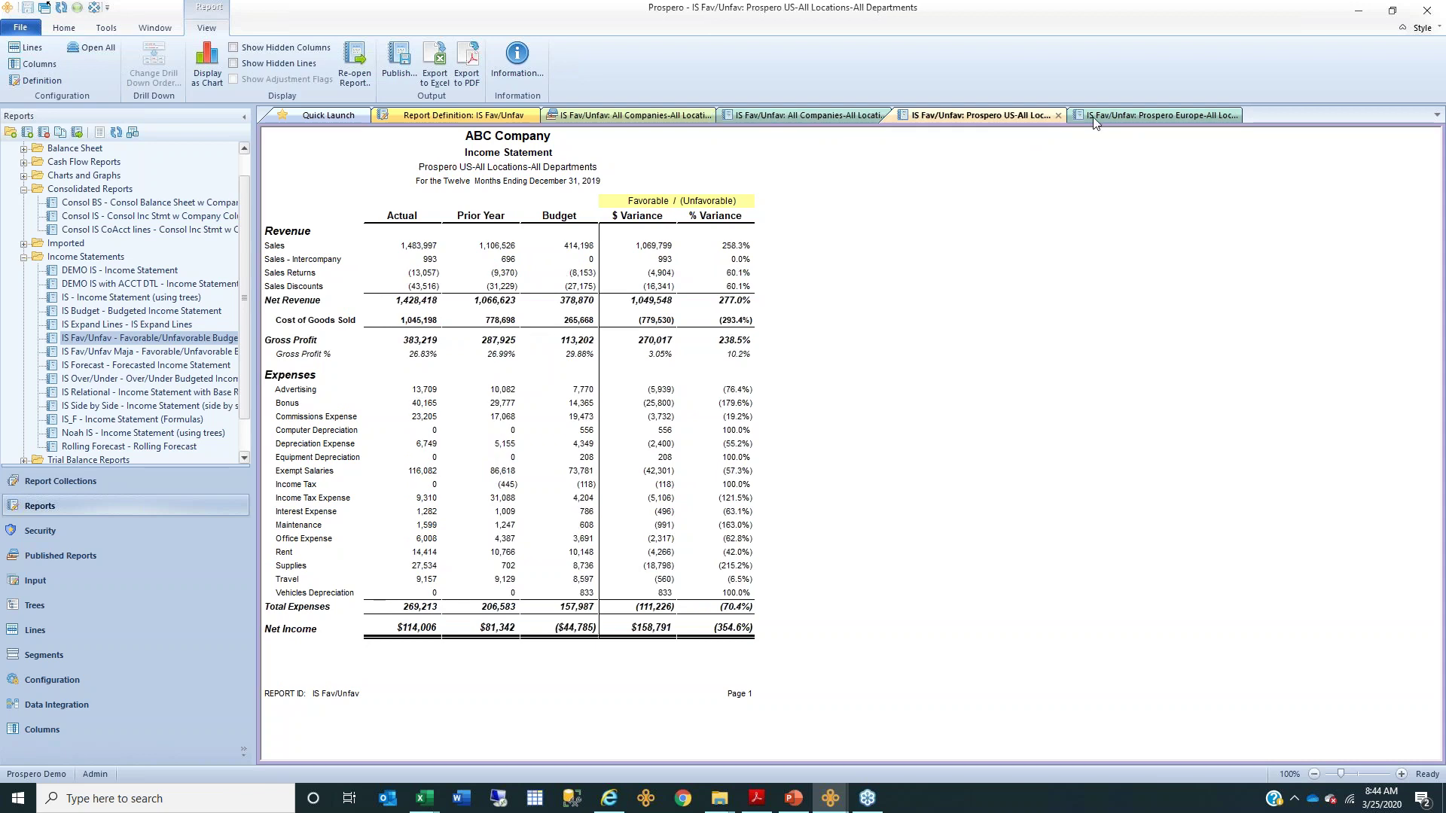
pyautogui.click(1152, 115)
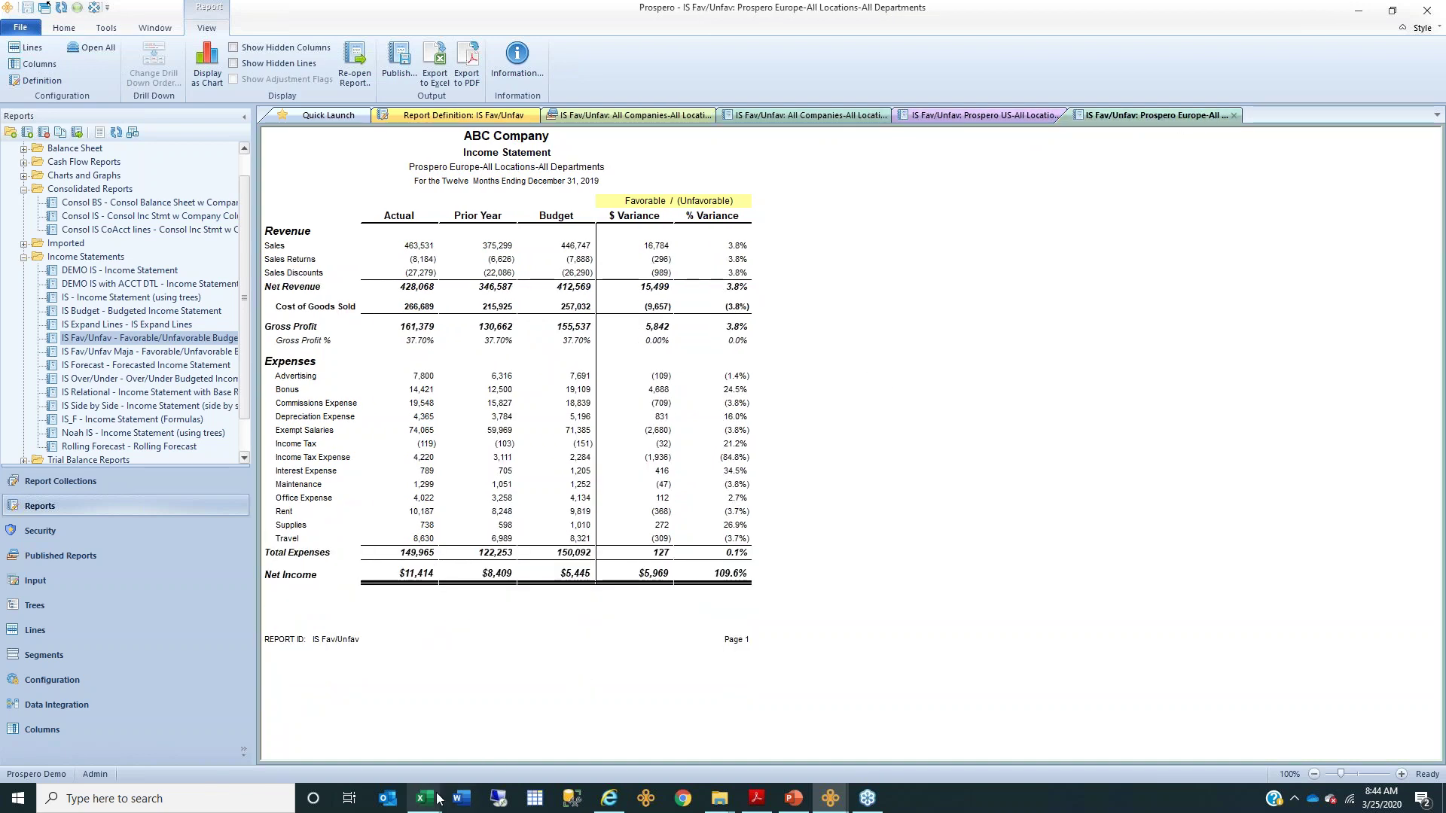
# - Switch to the Consol IS.xlsx workbook in Excel and examine its All Comps, 1 US and 2 CAN sheets
pyautogui.moveTo(429, 802)
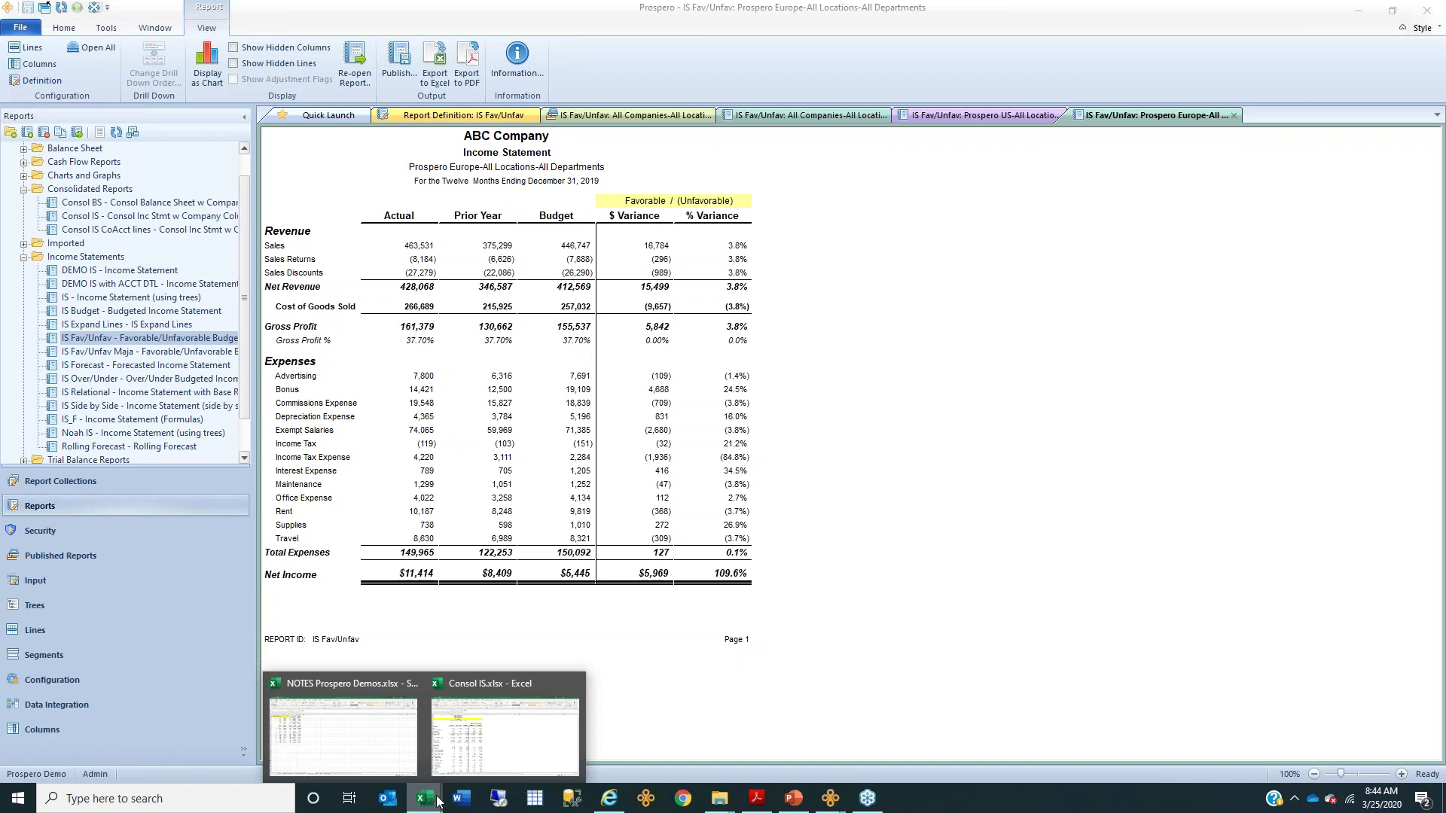
pyautogui.click(512, 743)
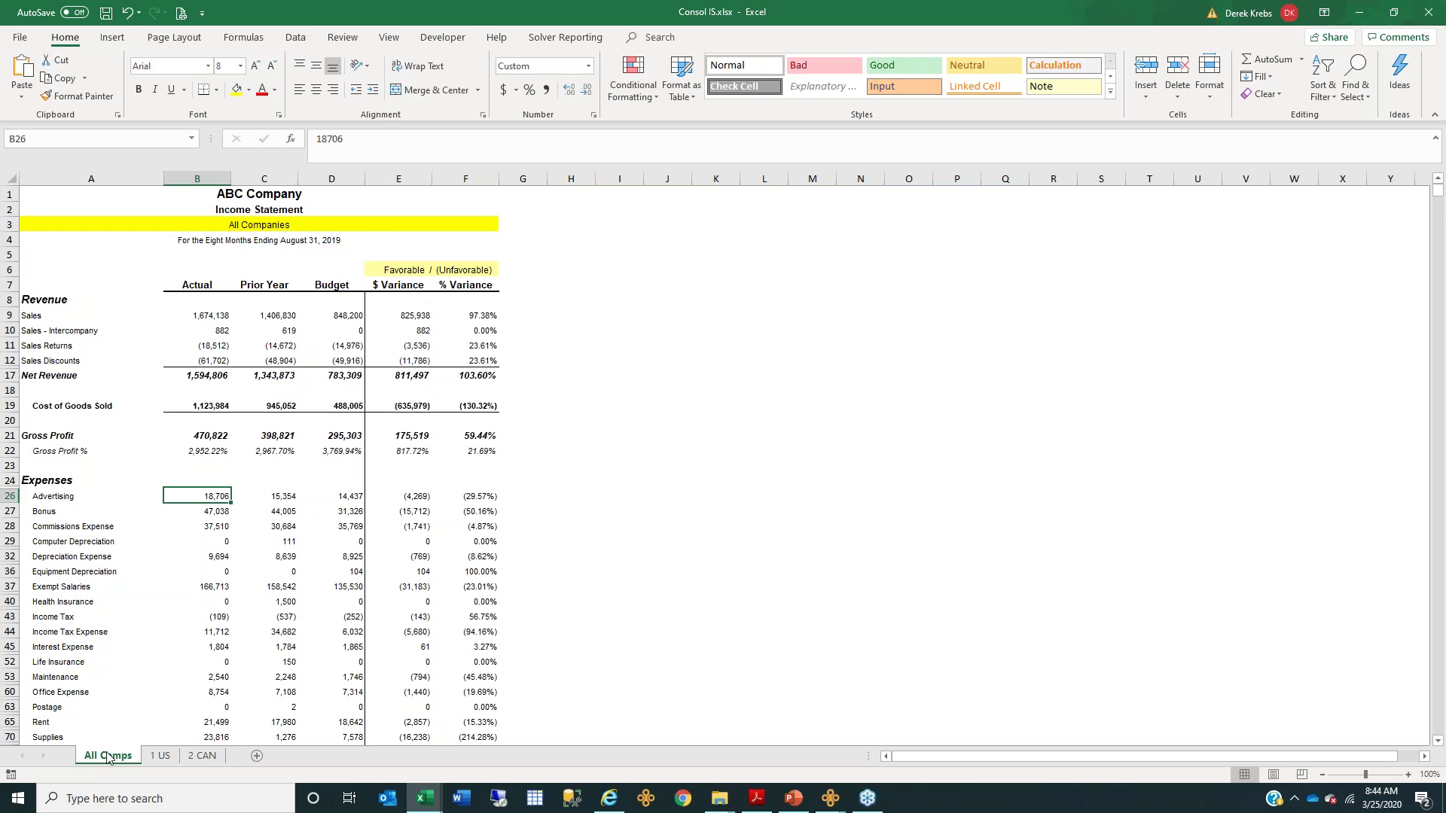
pyautogui.click(159, 756)
pyautogui.click(203, 756)
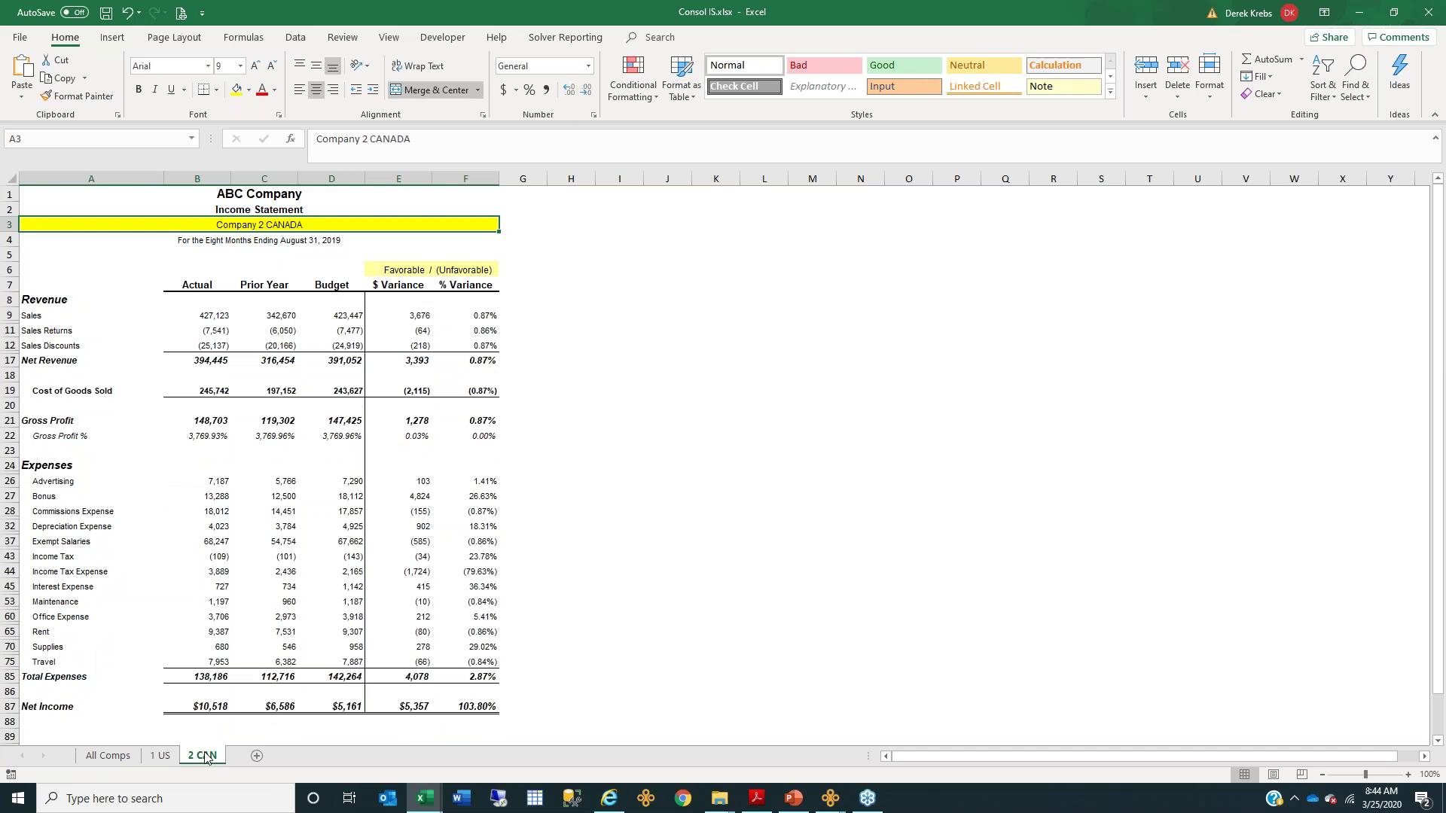
pyautogui.click(164, 756)
pyautogui.click(113, 760)
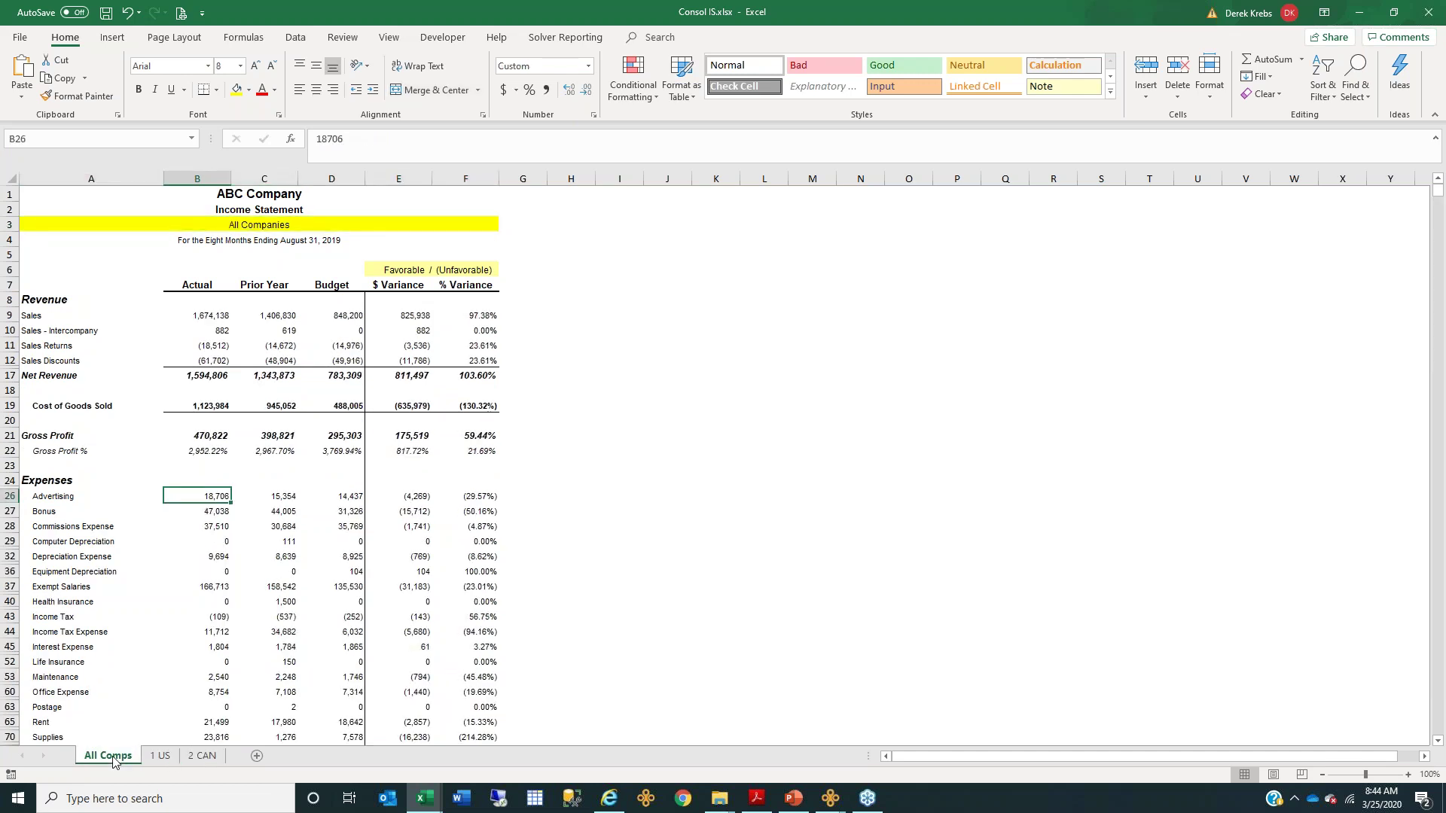
# - Switch to the income statement PDF in Acrobat Reader and examine the All Companies and Prospero US headings on its first two pages
pyautogui.click(755, 798)
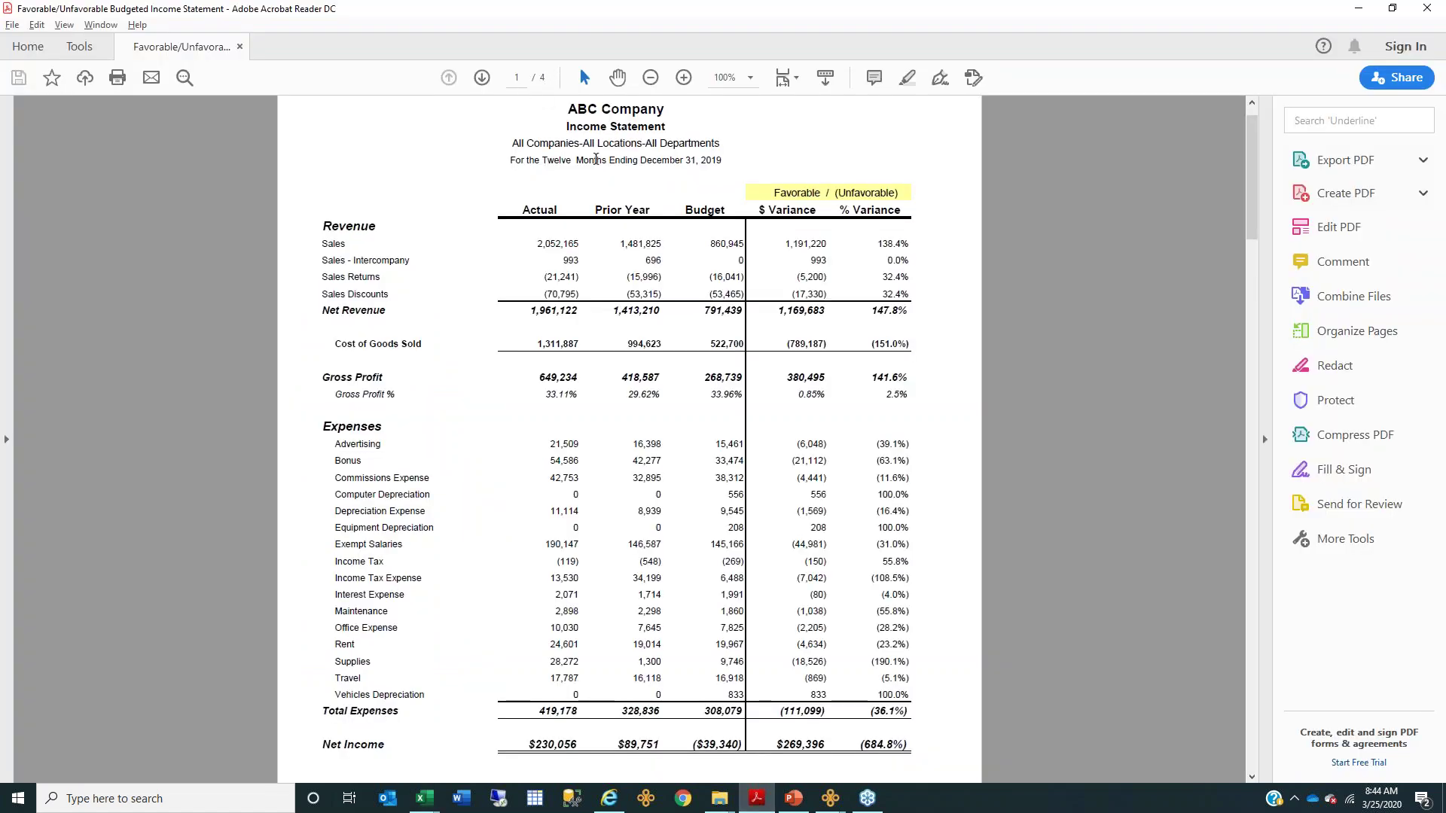
pyautogui.moveTo(512, 143); pyautogui.dragTo(570, 143)
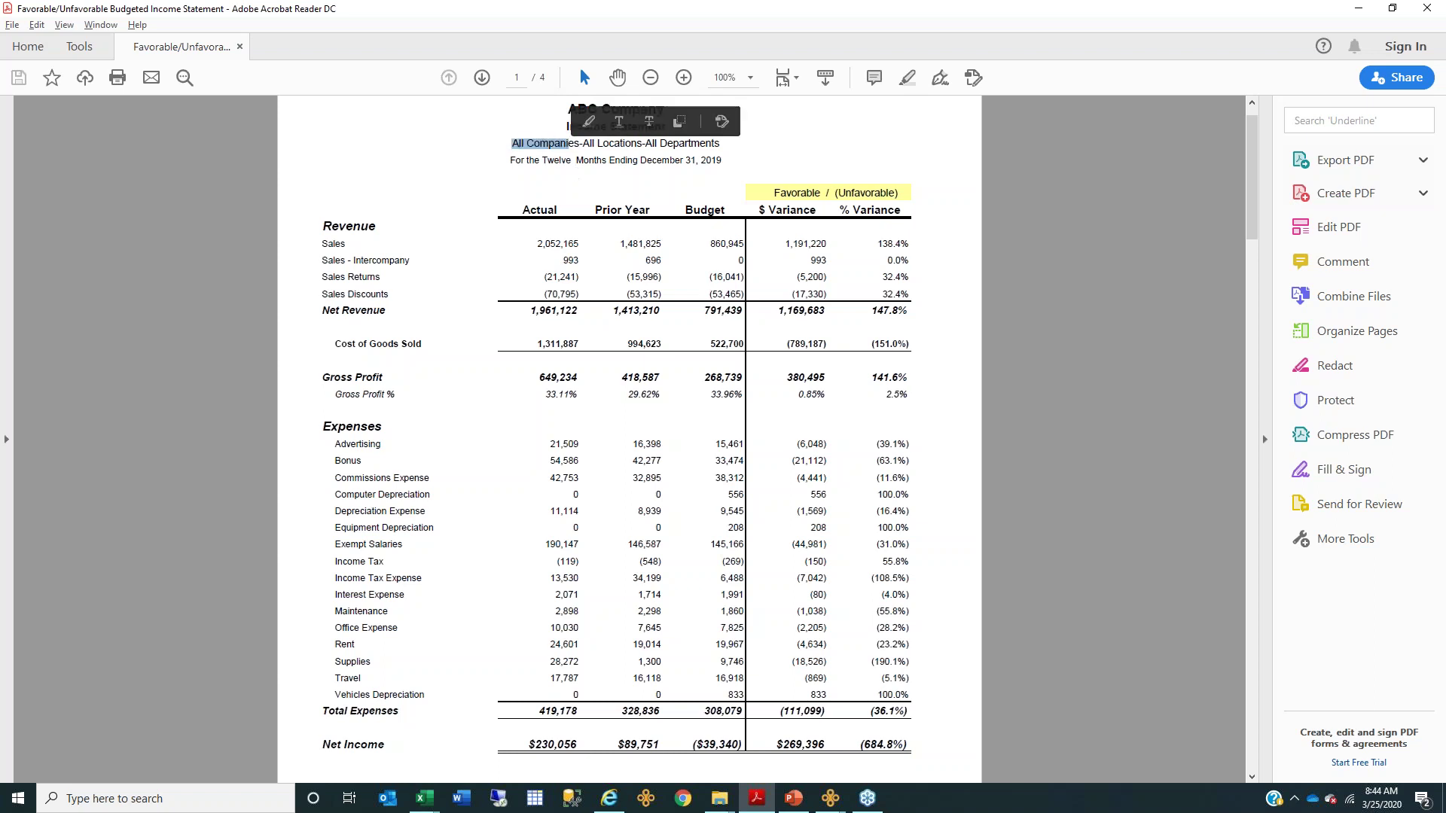
pyautogui.click(1254, 755)
pyautogui.scroll(-5, 560, 257)
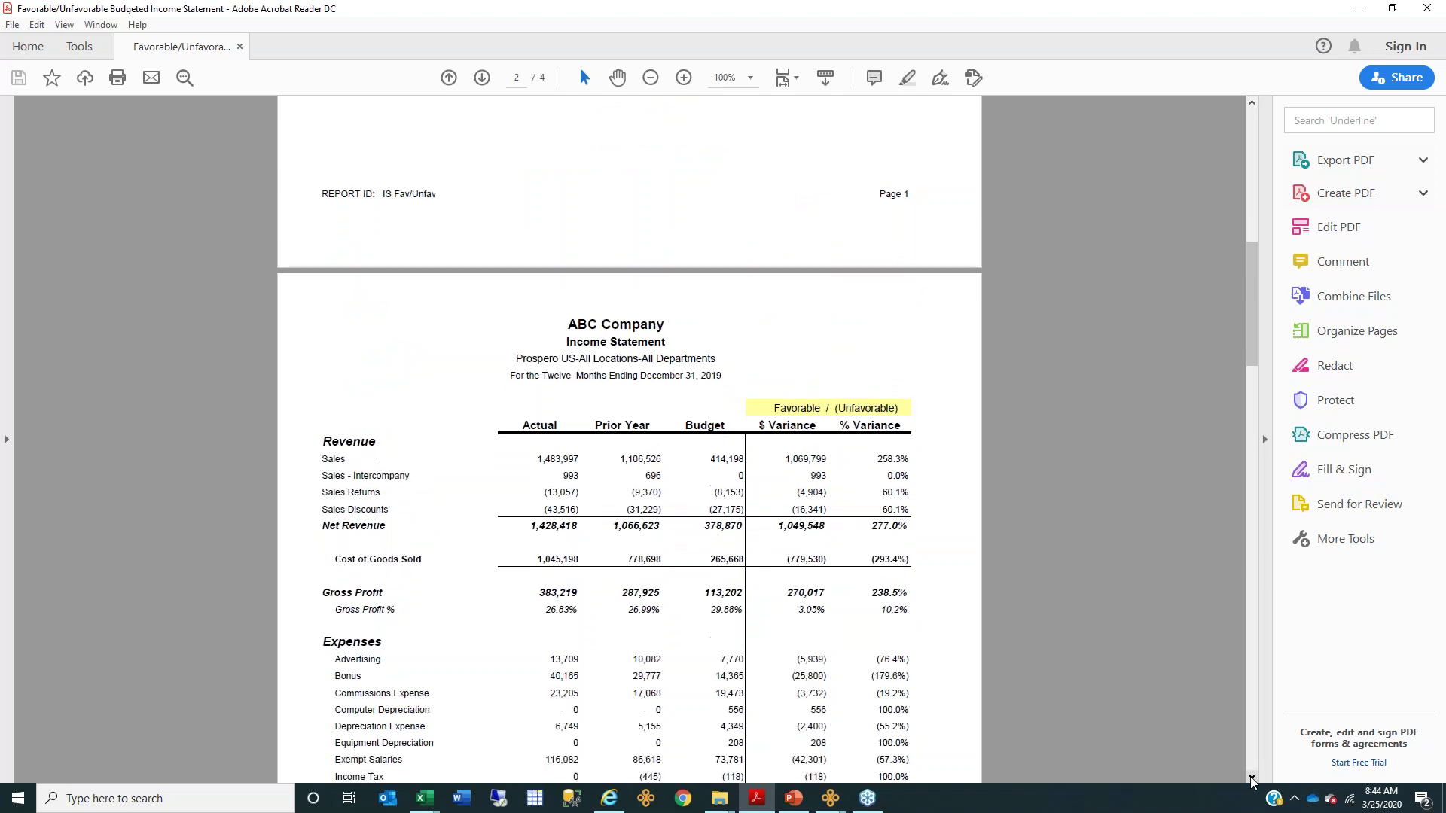
pyautogui.moveTo(514, 169); pyautogui.dragTo(576, 169)
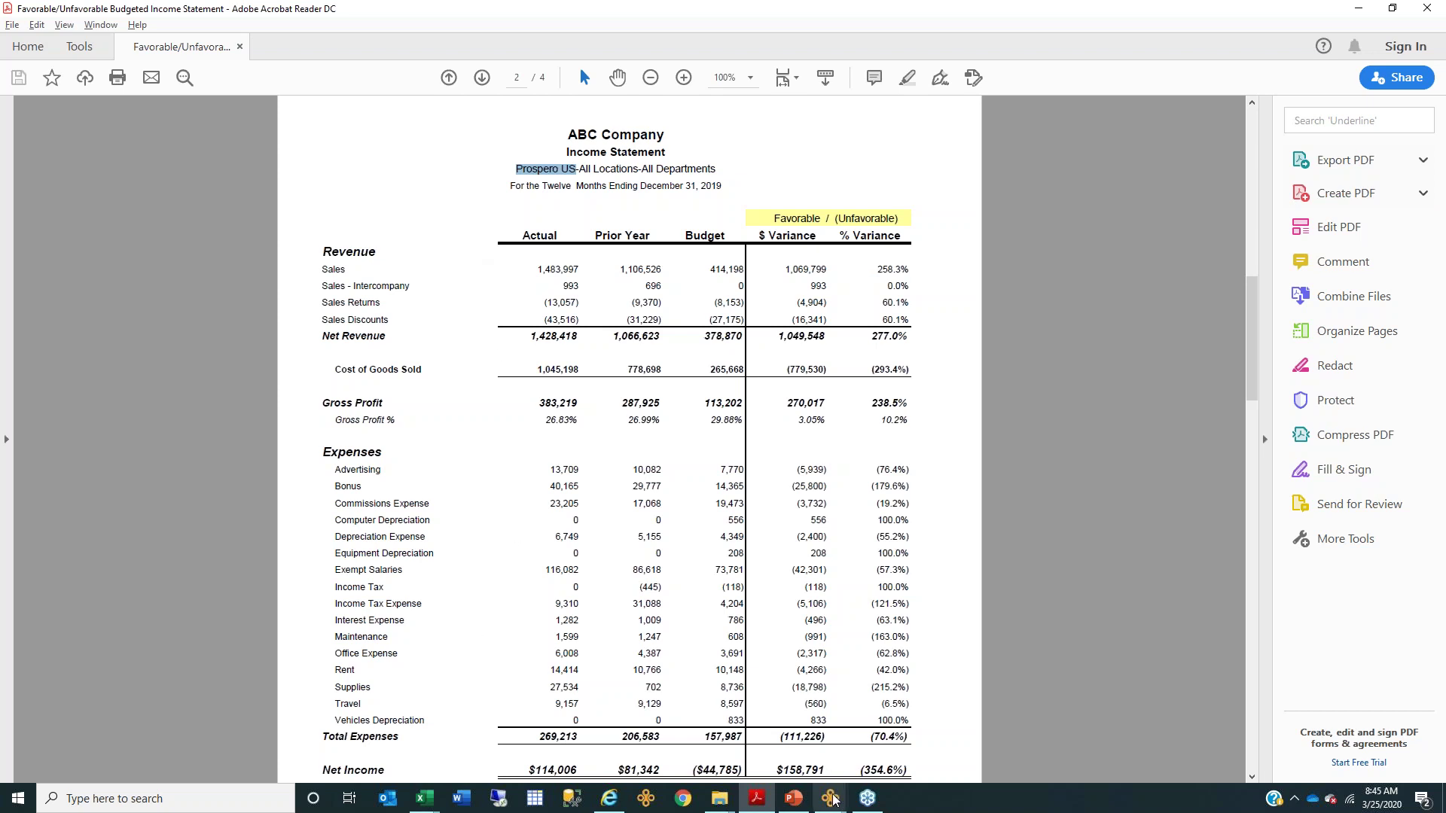
# - Return to Prospero and close the Prospero Europe, Prospero US and newly run All Companies reports
pyautogui.moveTo(834, 805)
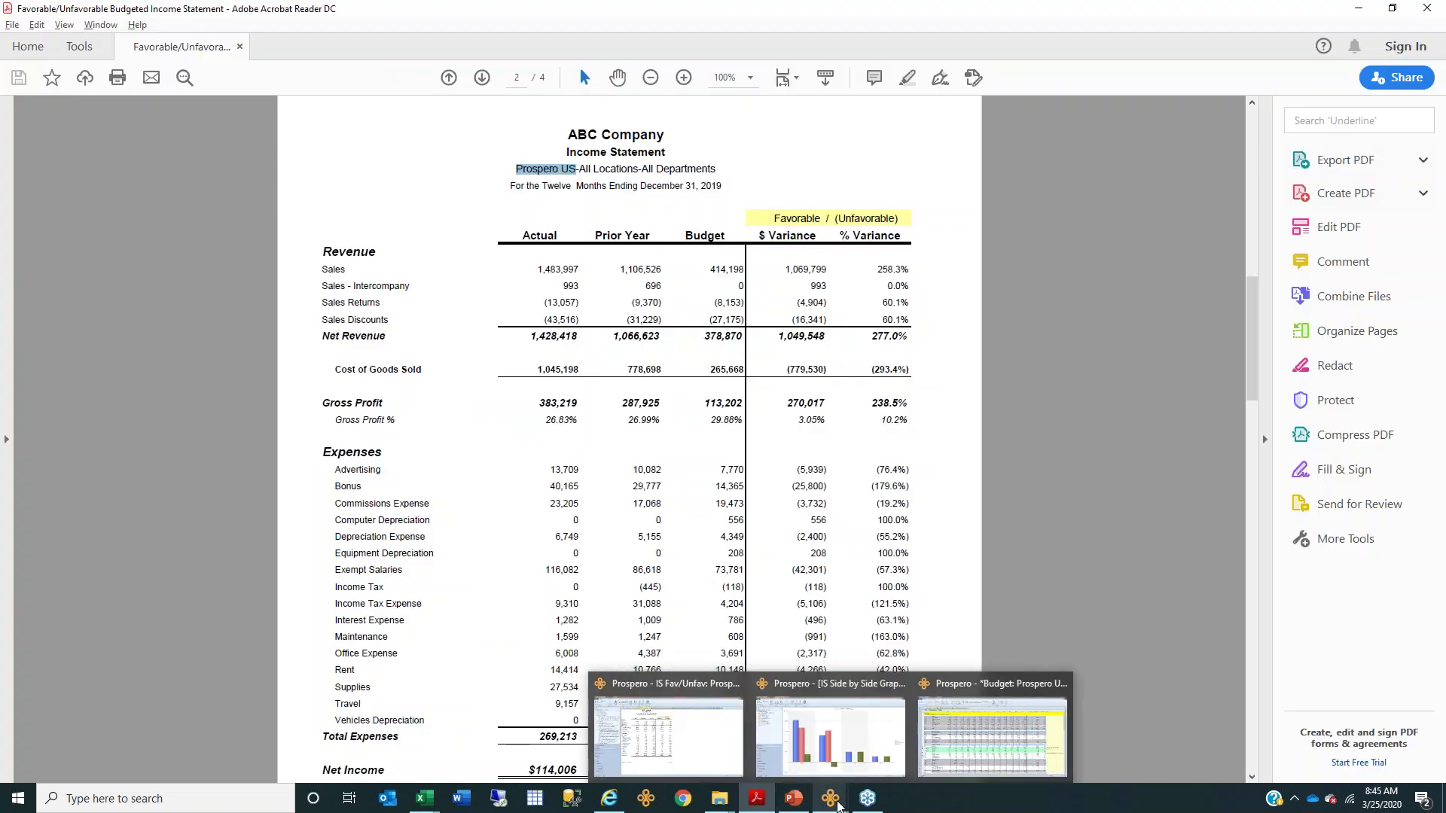
pyautogui.click(729, 756)
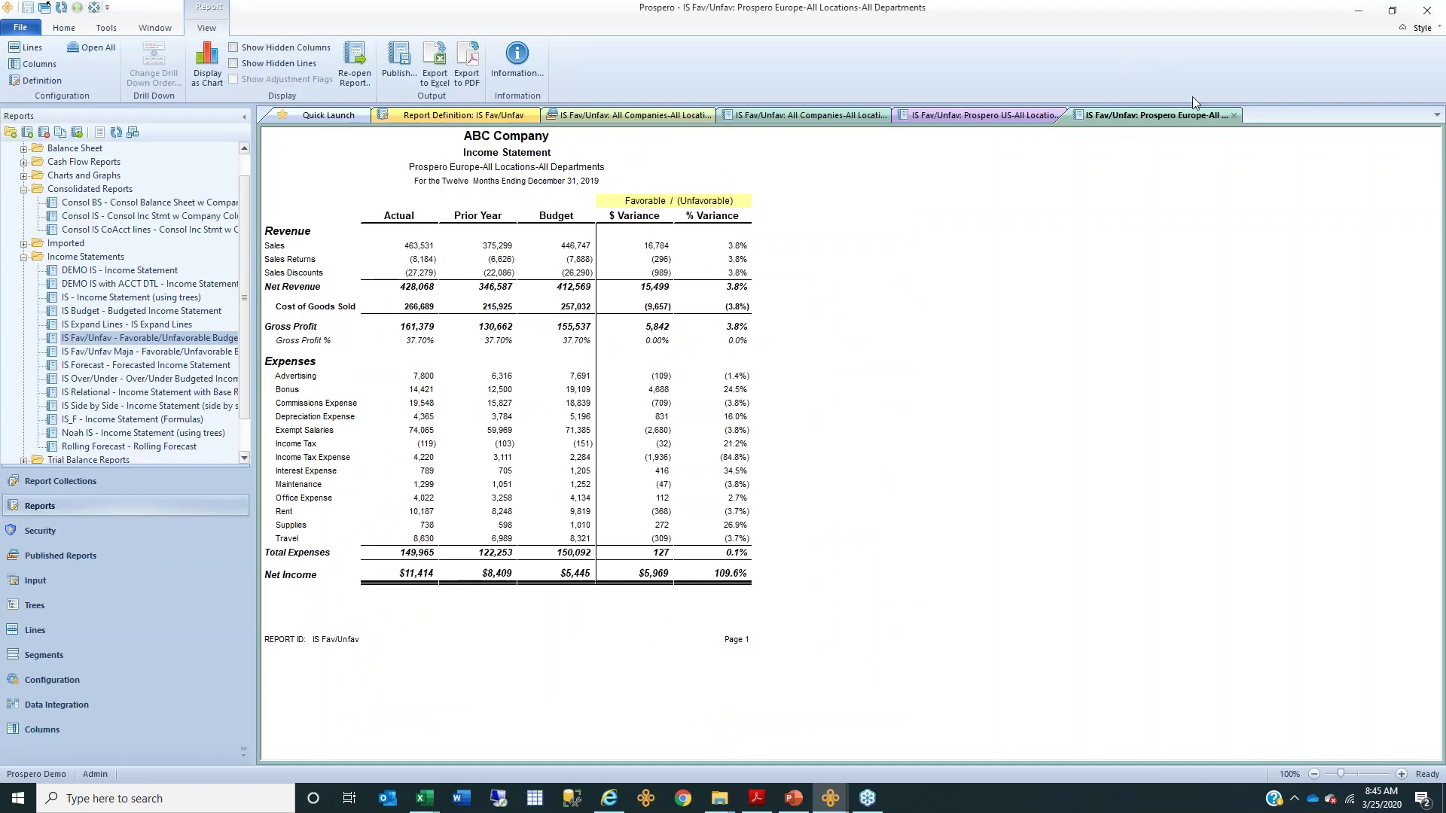
pyautogui.click(1058, 115)
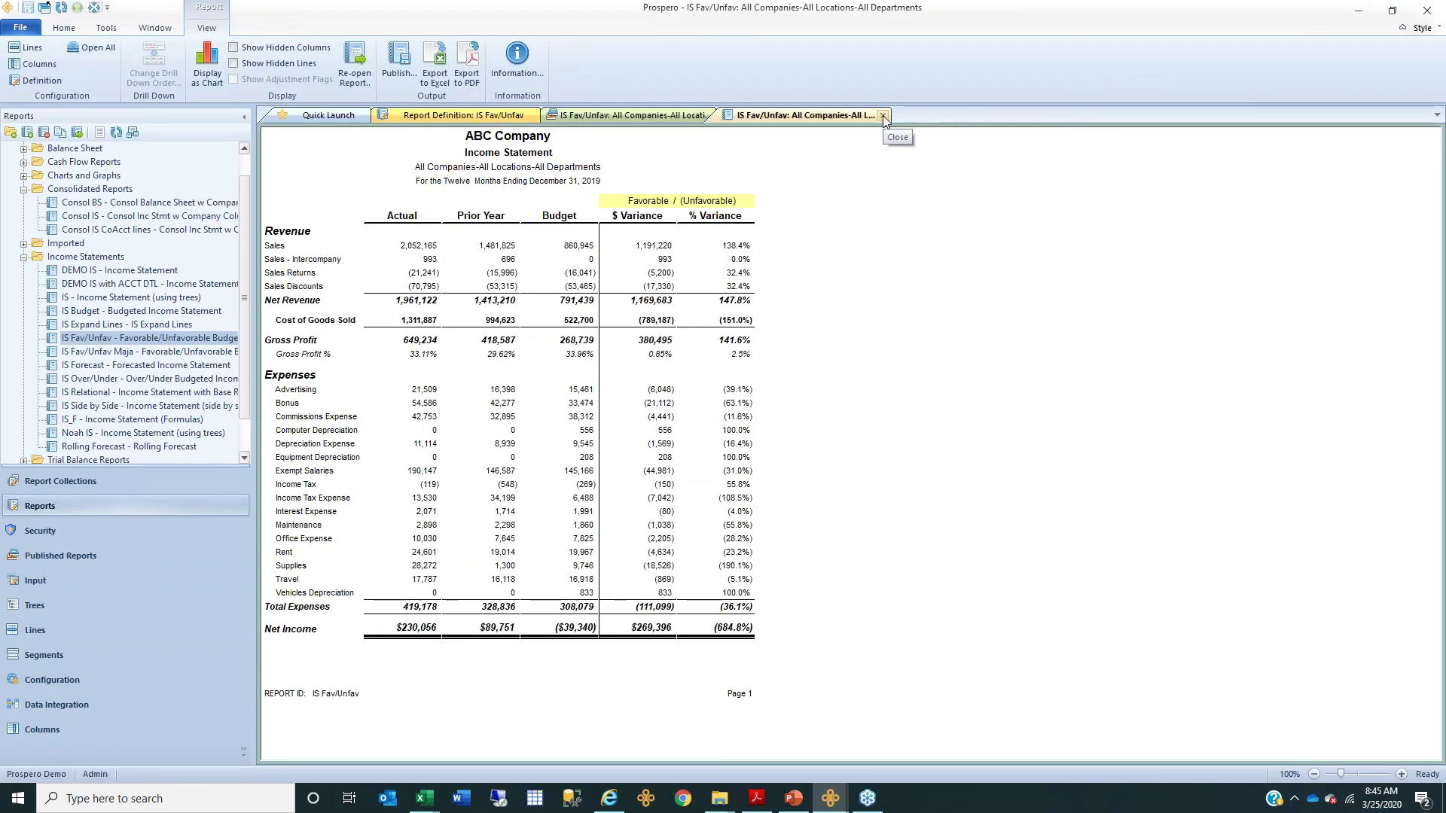
pyautogui.click(882, 115)
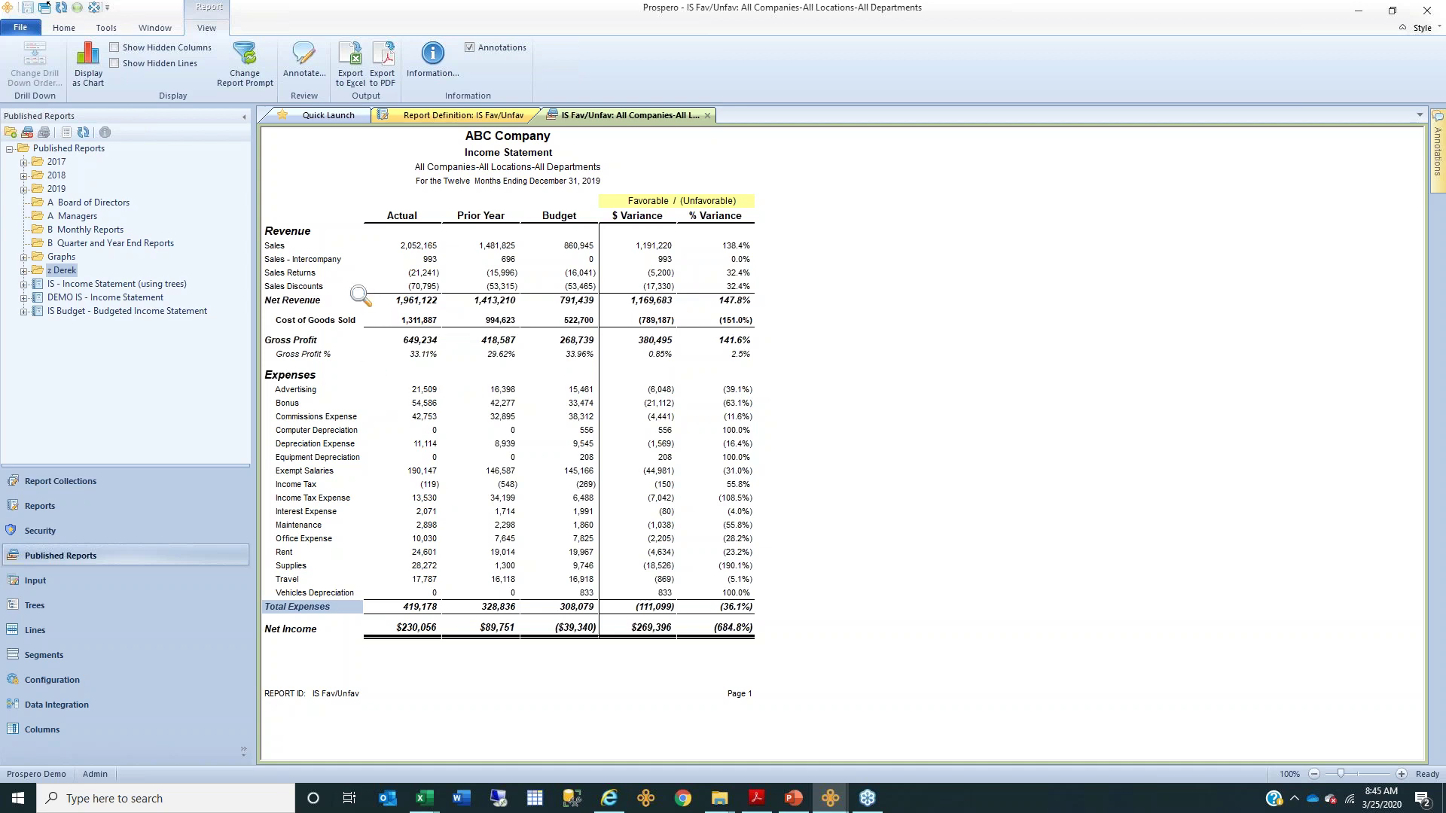
# - Show the hidden columns with account codes in the published IS Fav/Unfav report, hide them, and show them again
pyautogui.click(148, 50)
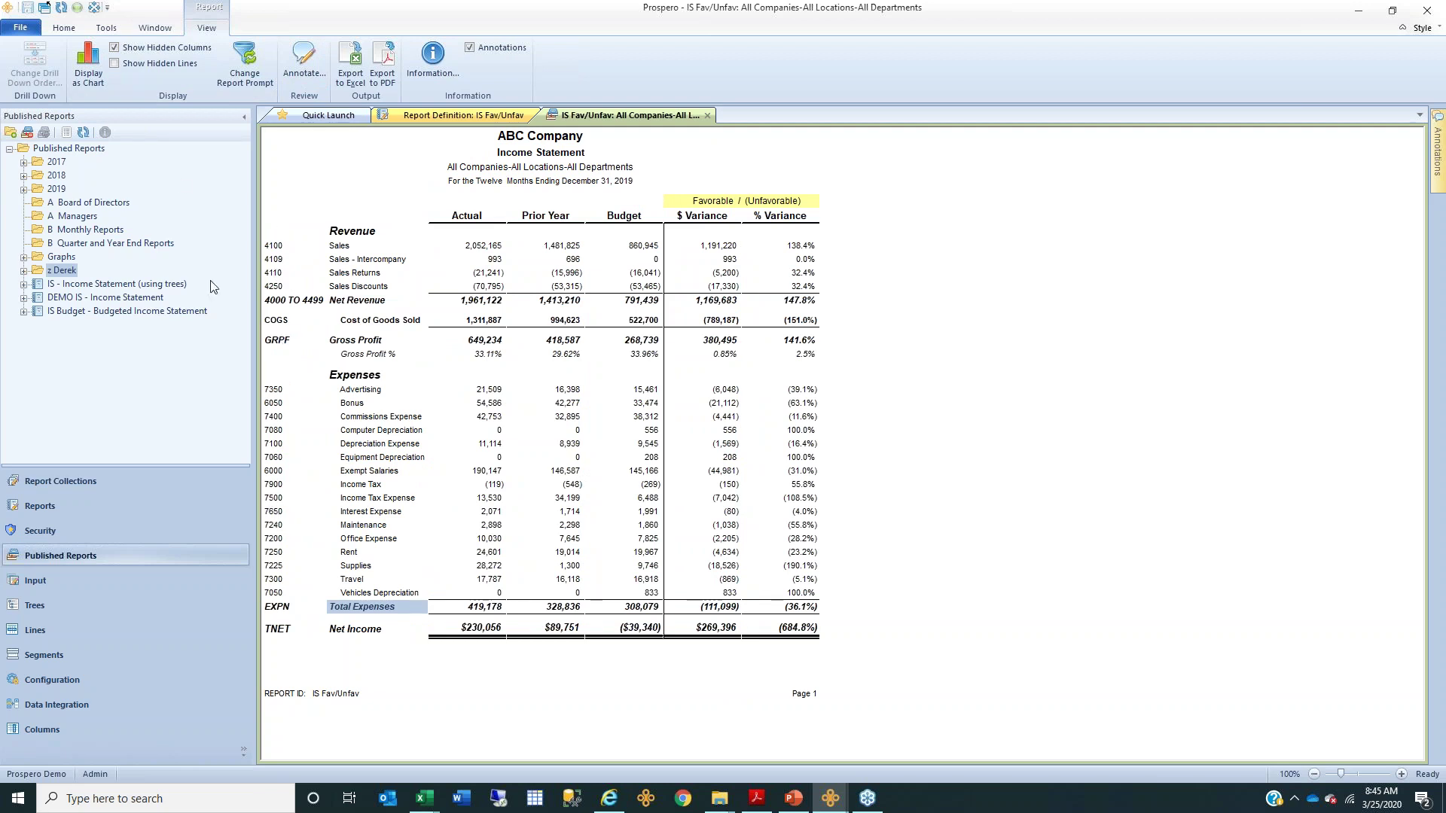
pyautogui.click(114, 49)
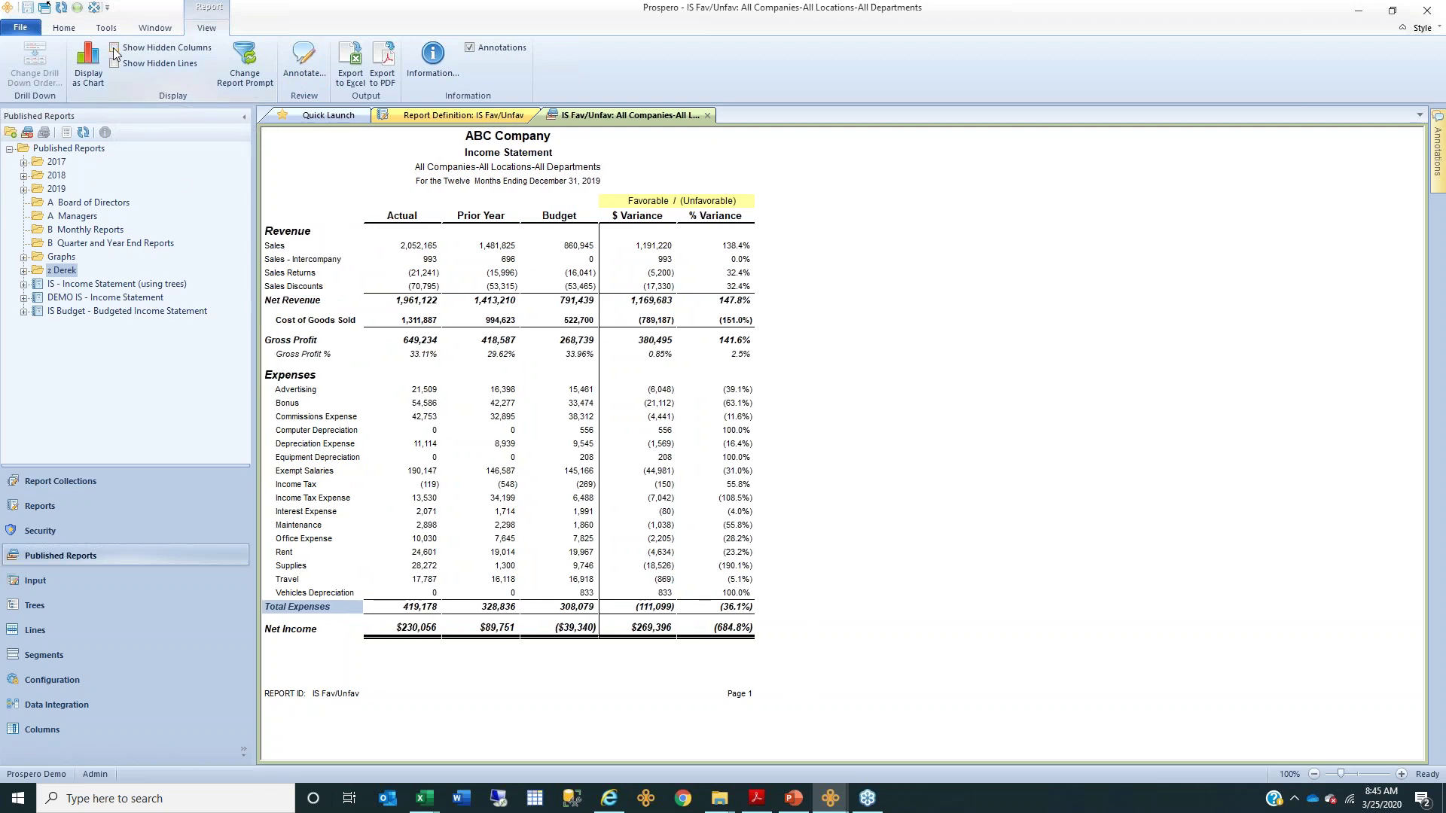
pyautogui.click(114, 49)
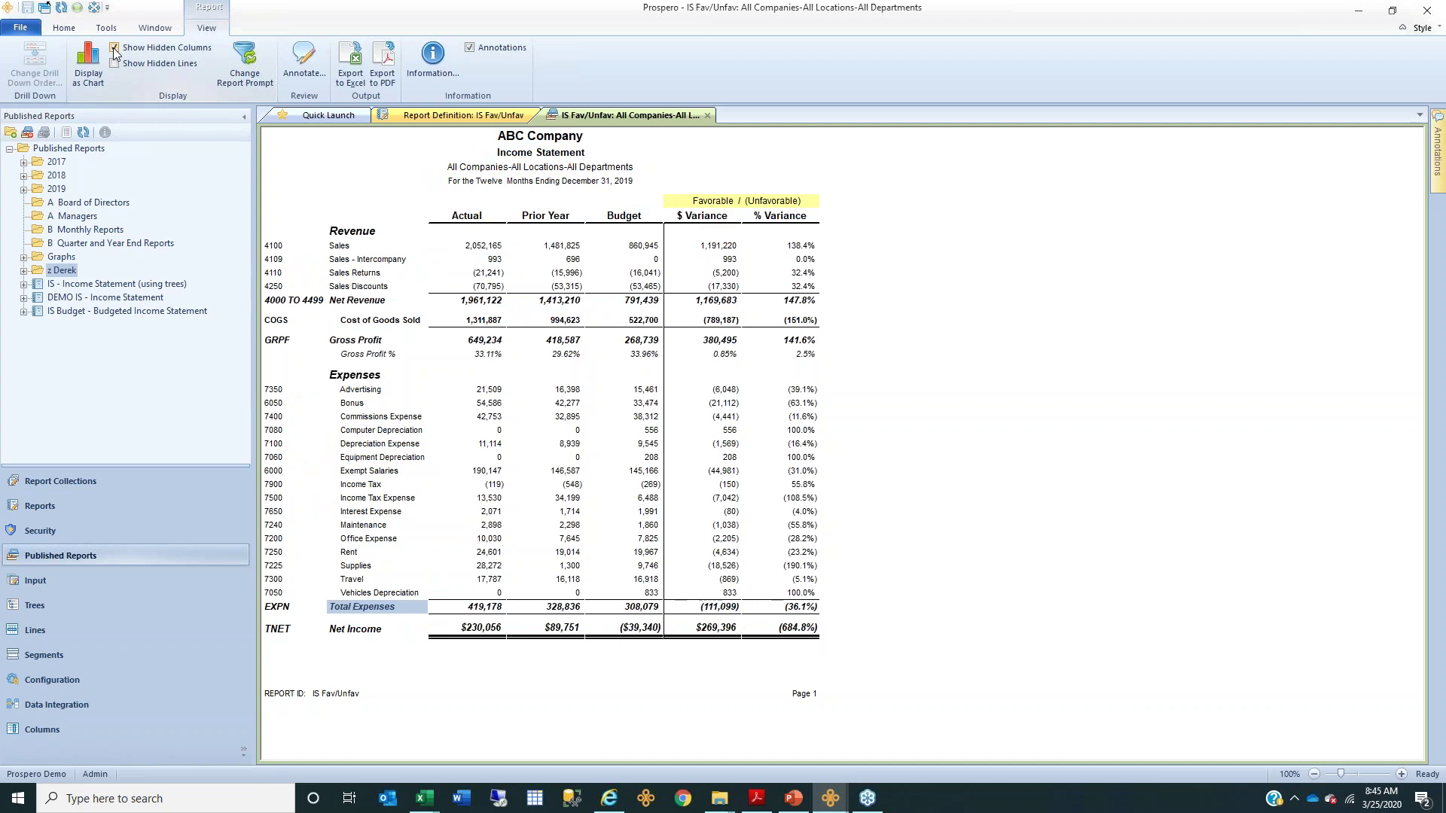
# - Toggle the account code columns in the published IS Fav/Unfav report on and off, leaving them hidden
pyautogui.click(115, 49)
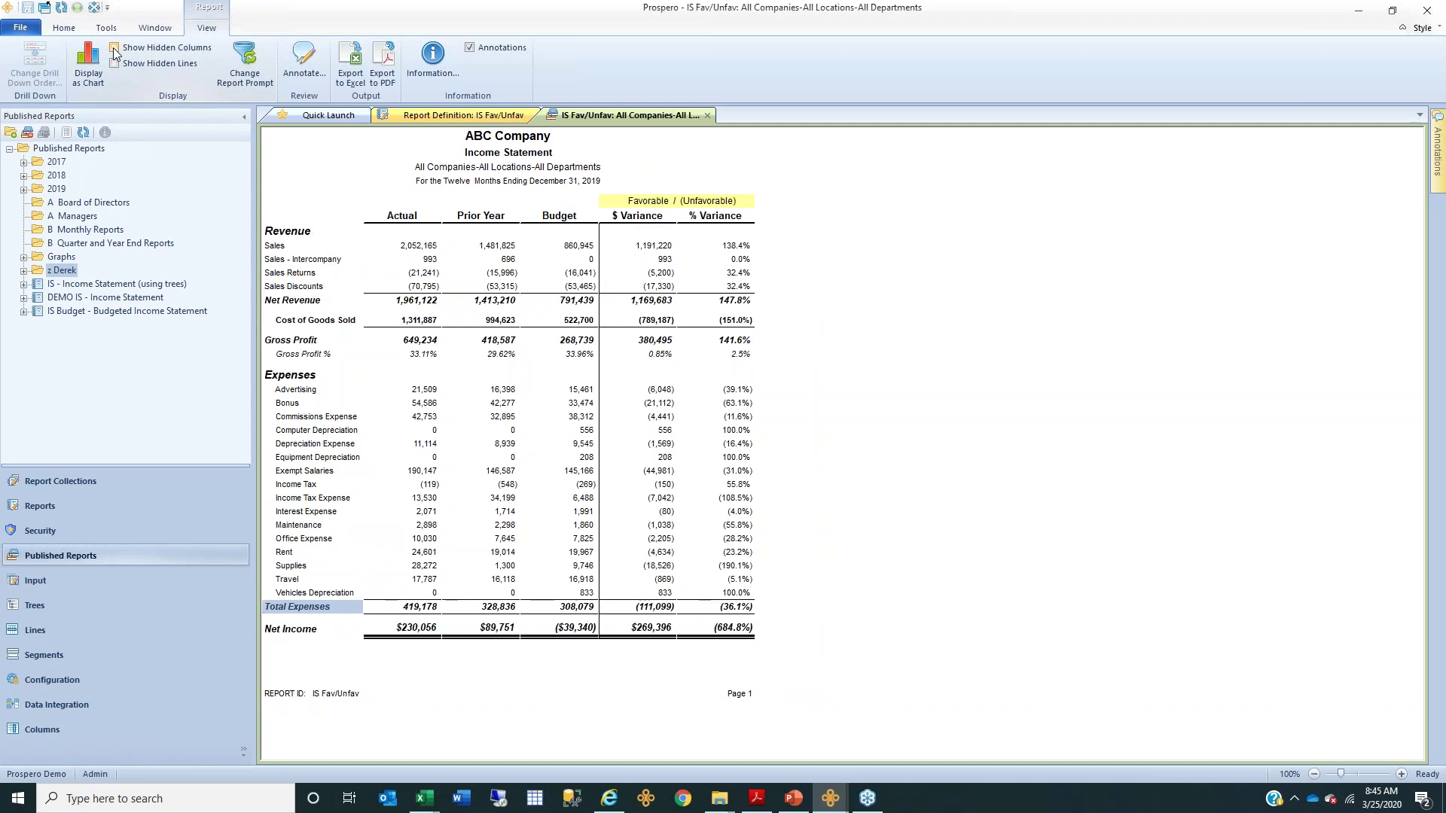
pyautogui.click(114, 49)
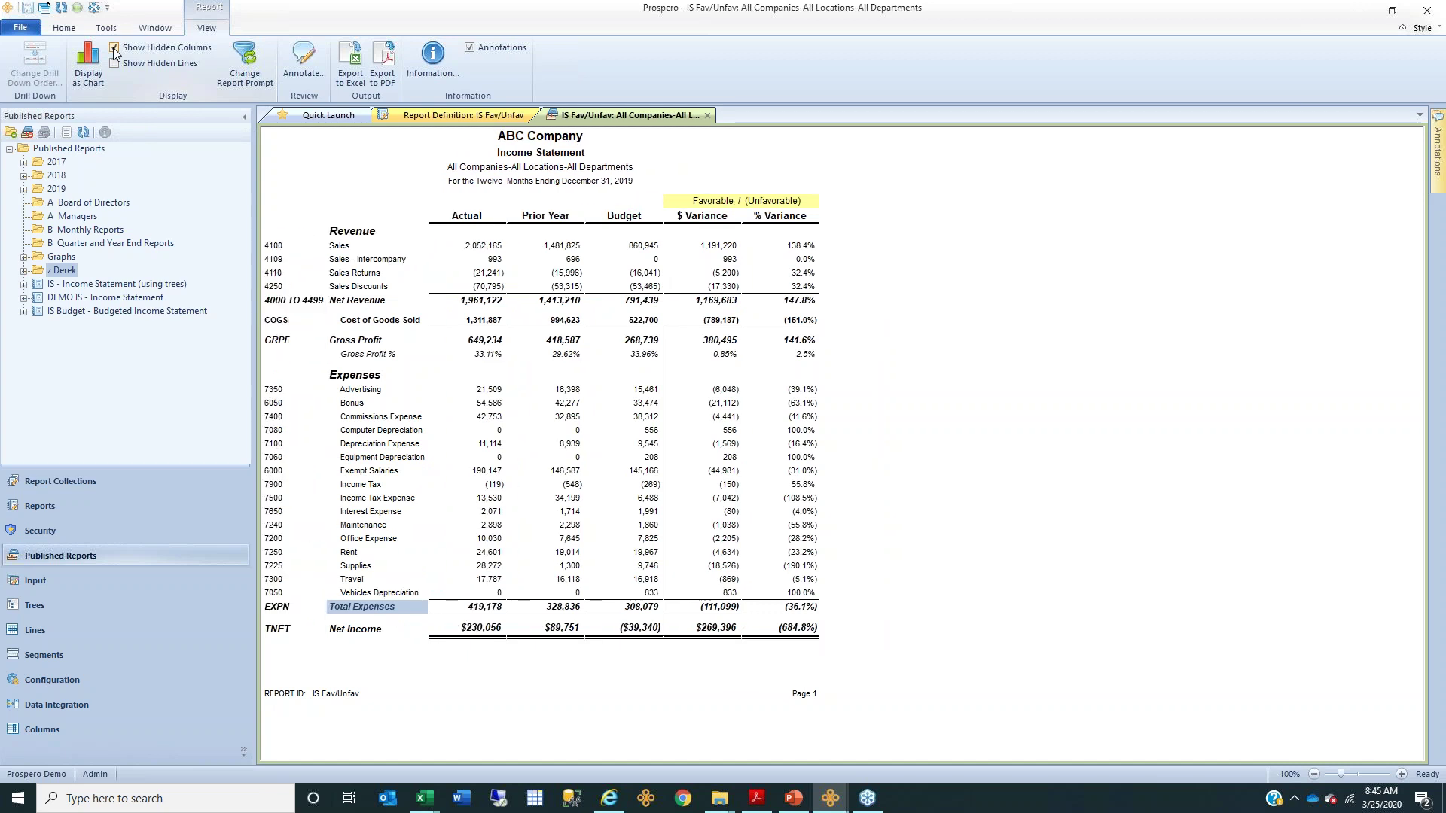
pyautogui.click(114, 49)
pyautogui.click(114, 49)
pyautogui.click(114, 48)
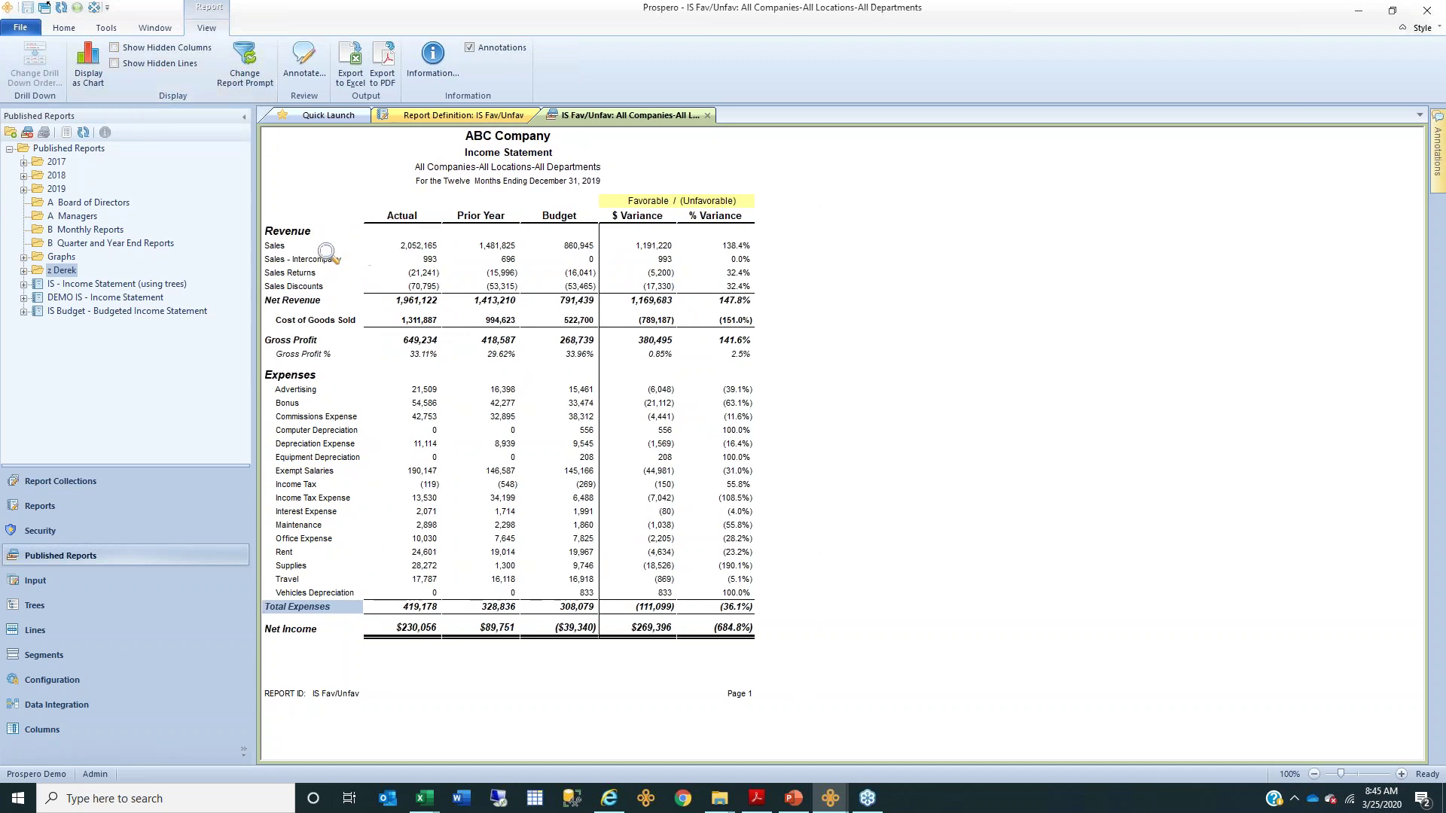
# - Drill down on the Actual Sales amount and show the hidden account code column in the detail report, closing it when done
pyautogui.click(430, 251)
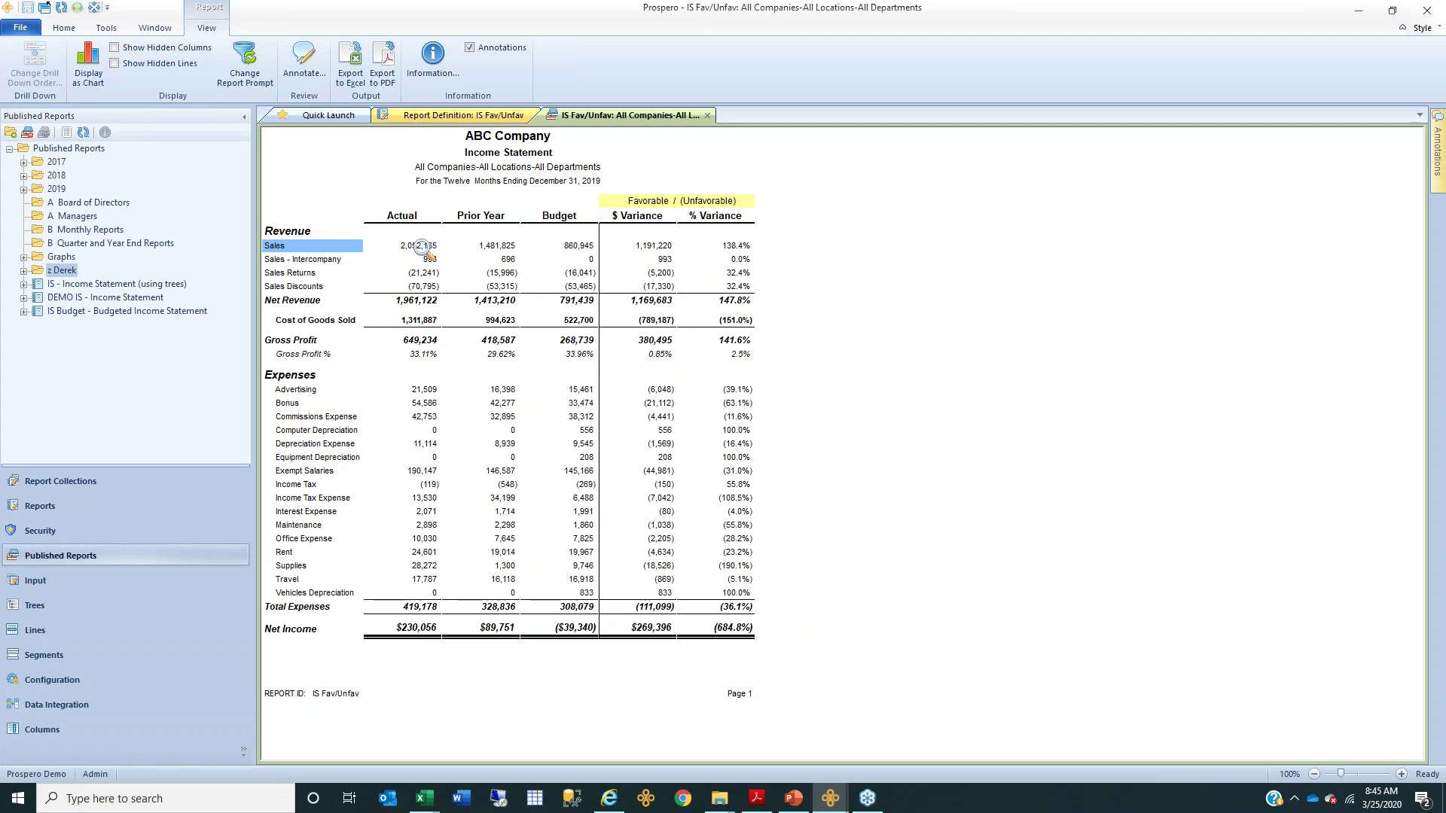
pyautogui.click(423, 246)
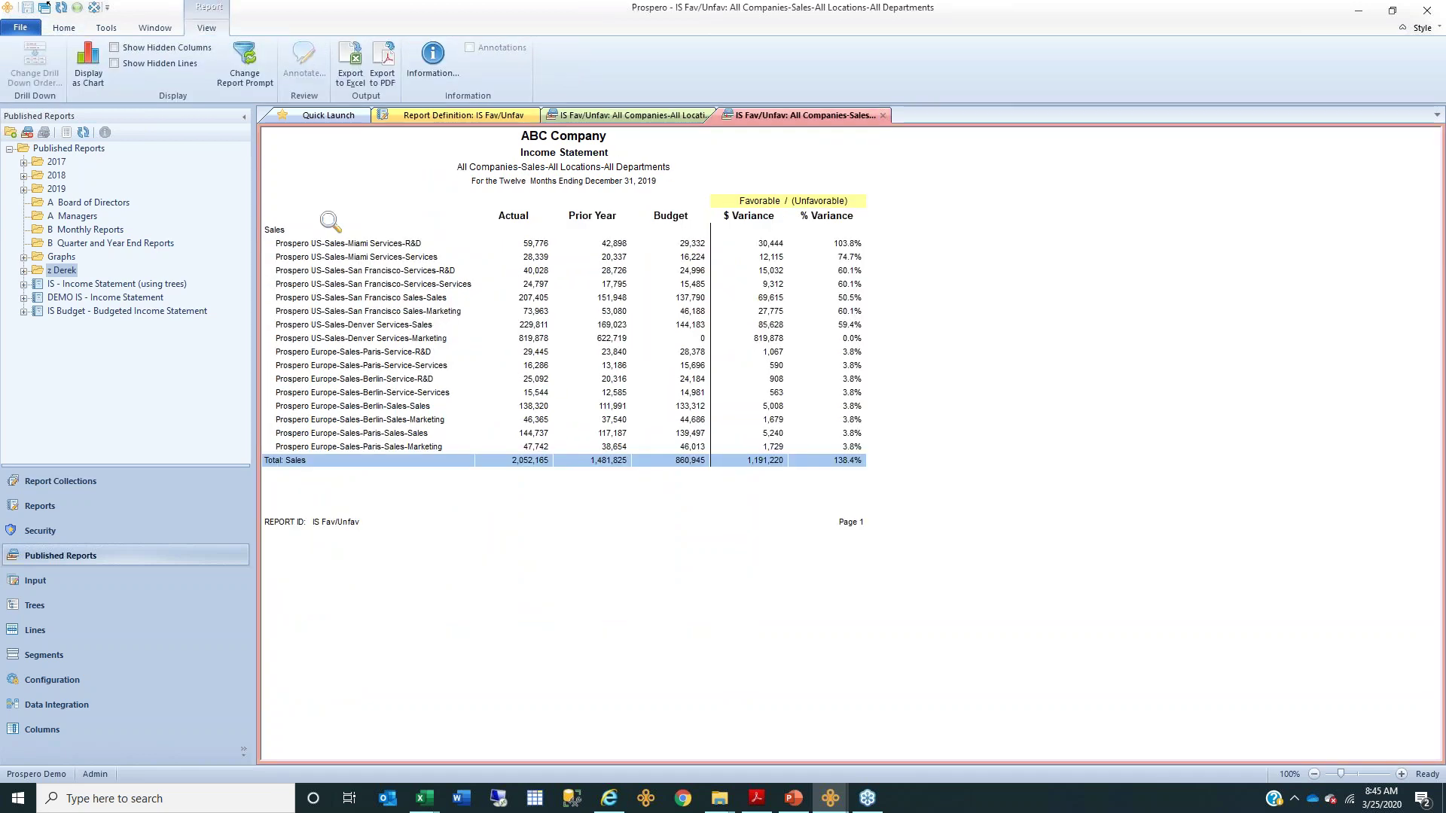
pyautogui.click(175, 47)
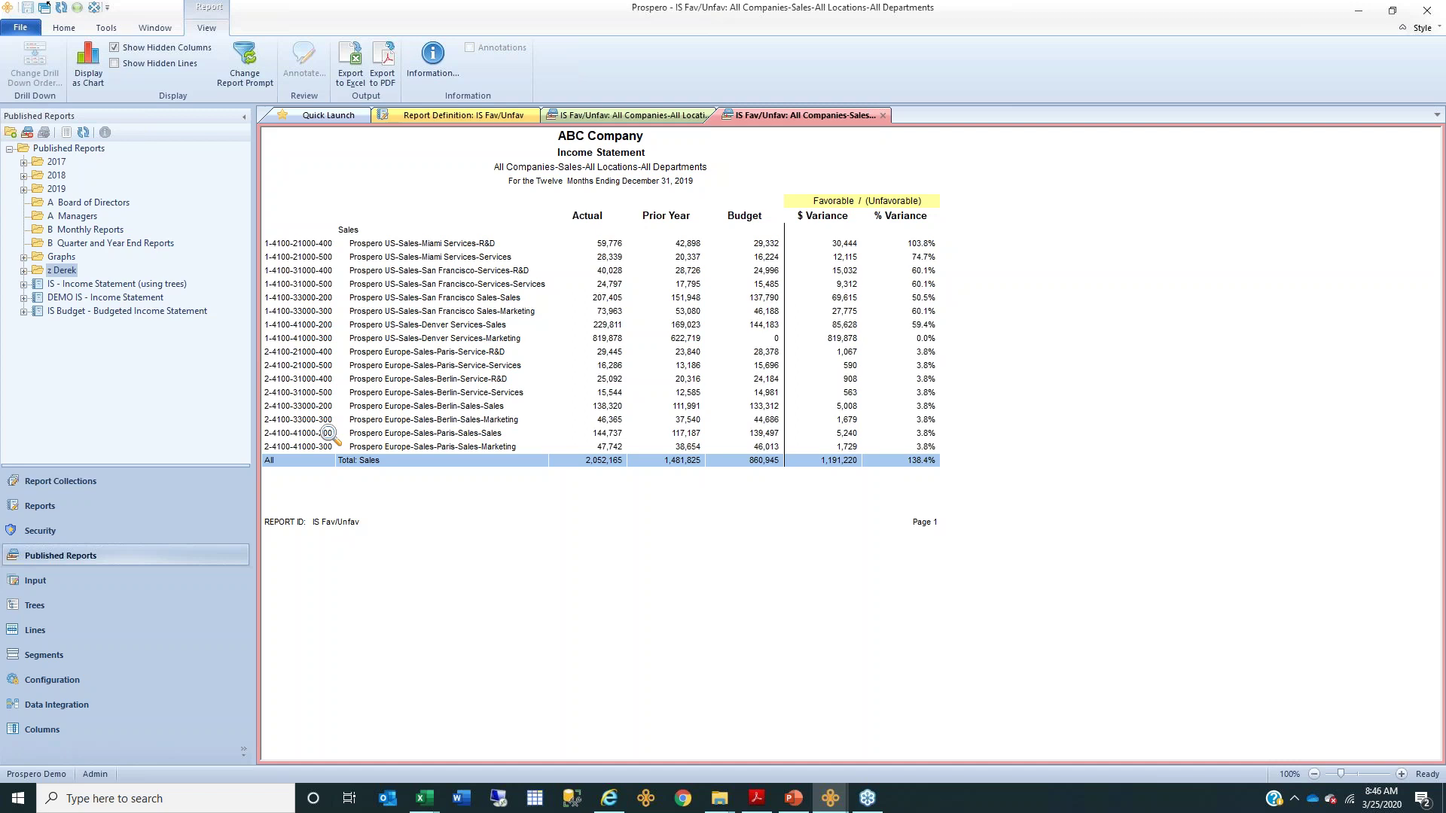
pyautogui.click(882, 115)
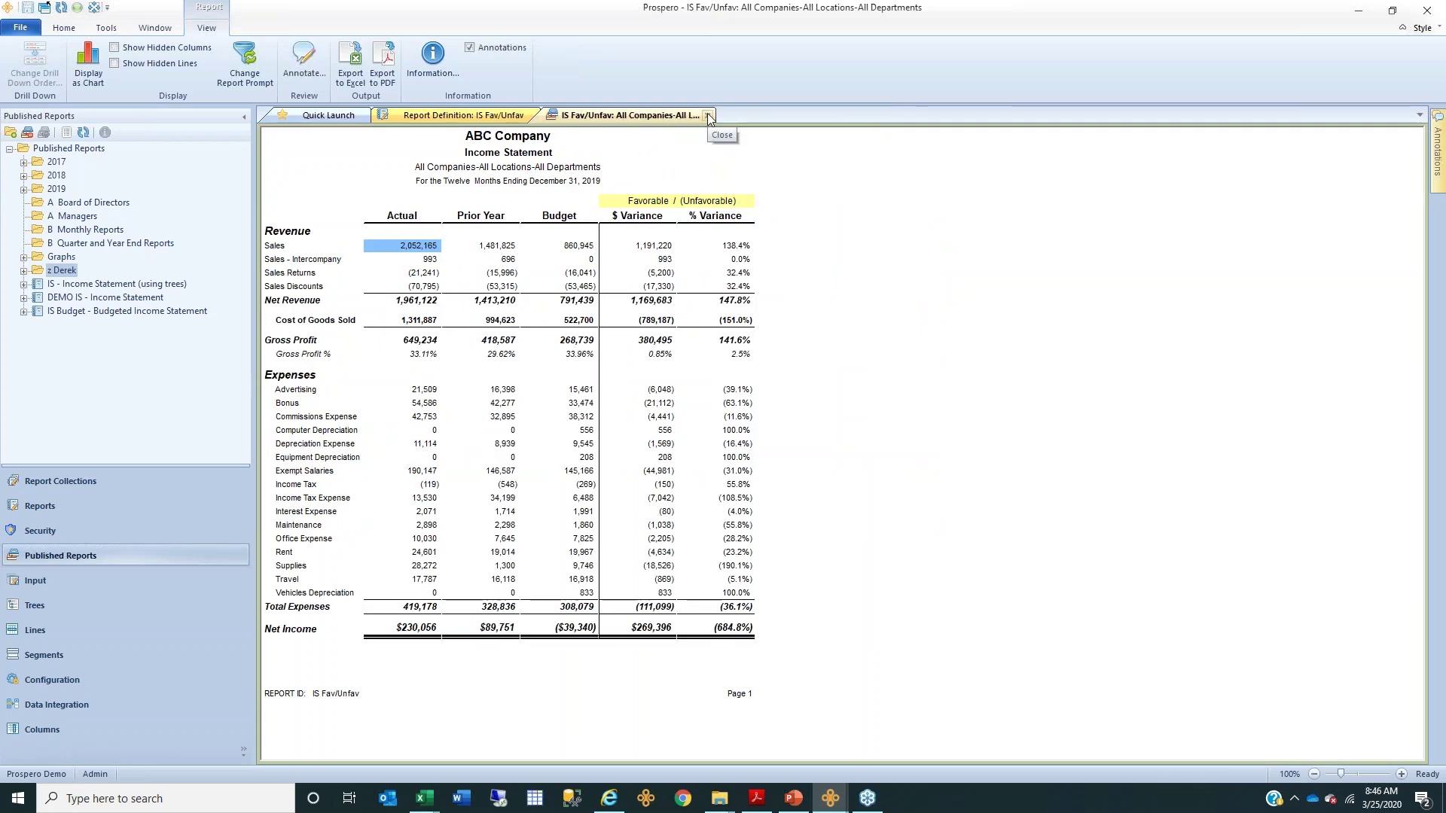
# - Drill down on Actual Sales again with hidden columns shown, and close both the detail report and the published report
pyautogui.doubleClick(411, 246)
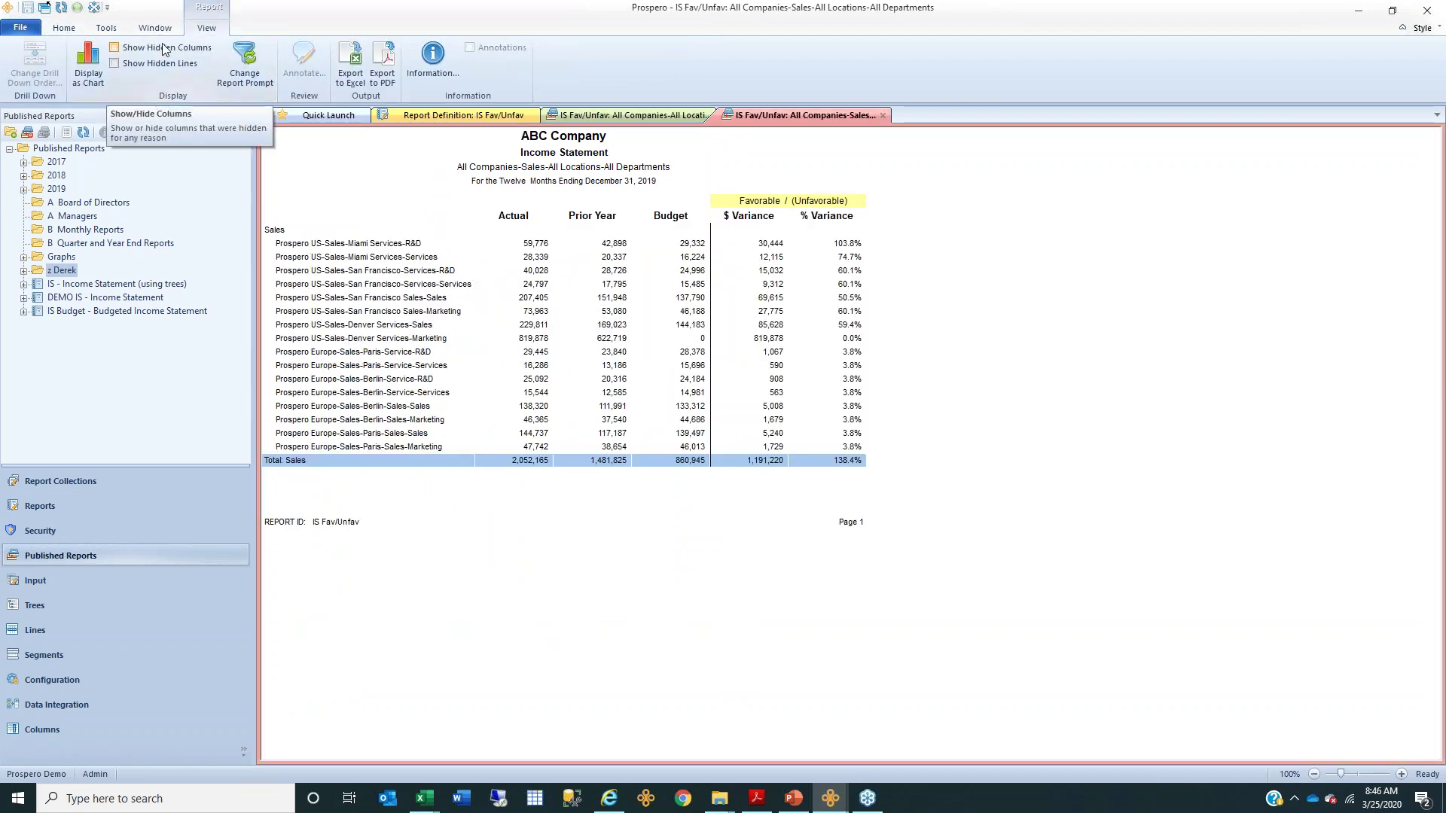
pyautogui.click(114, 47)
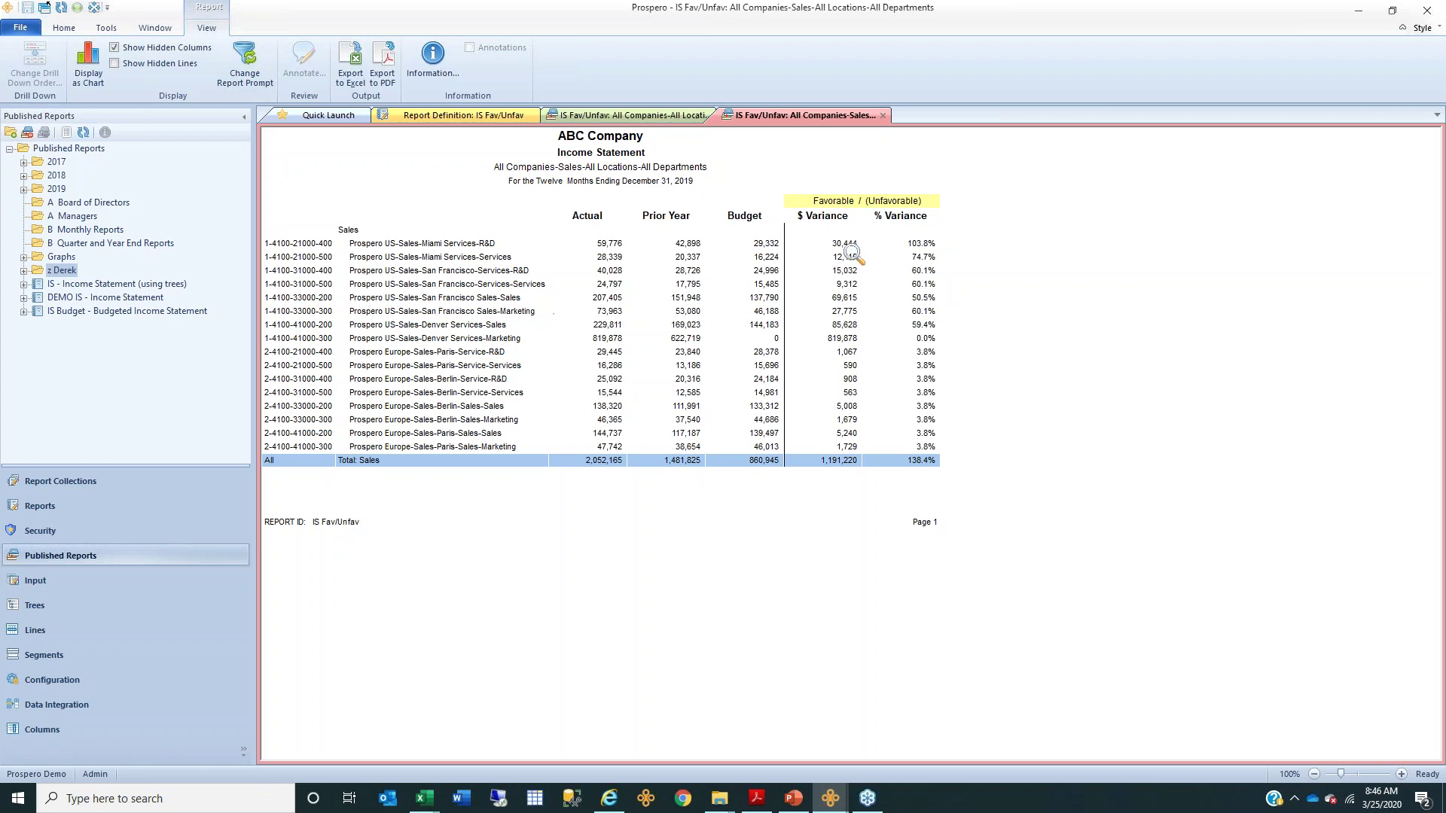
pyautogui.click(883, 116)
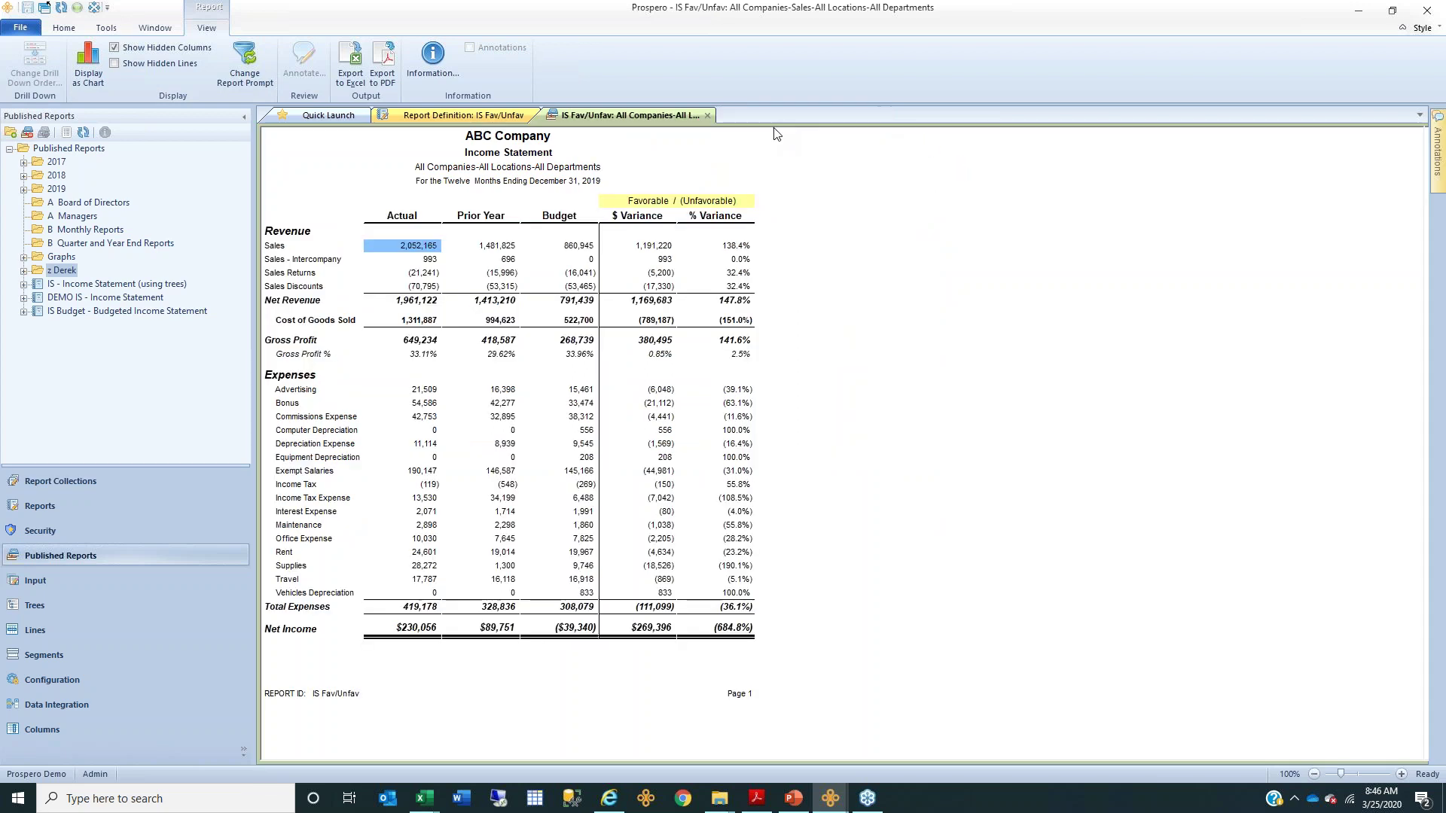
pyautogui.click(708, 115)
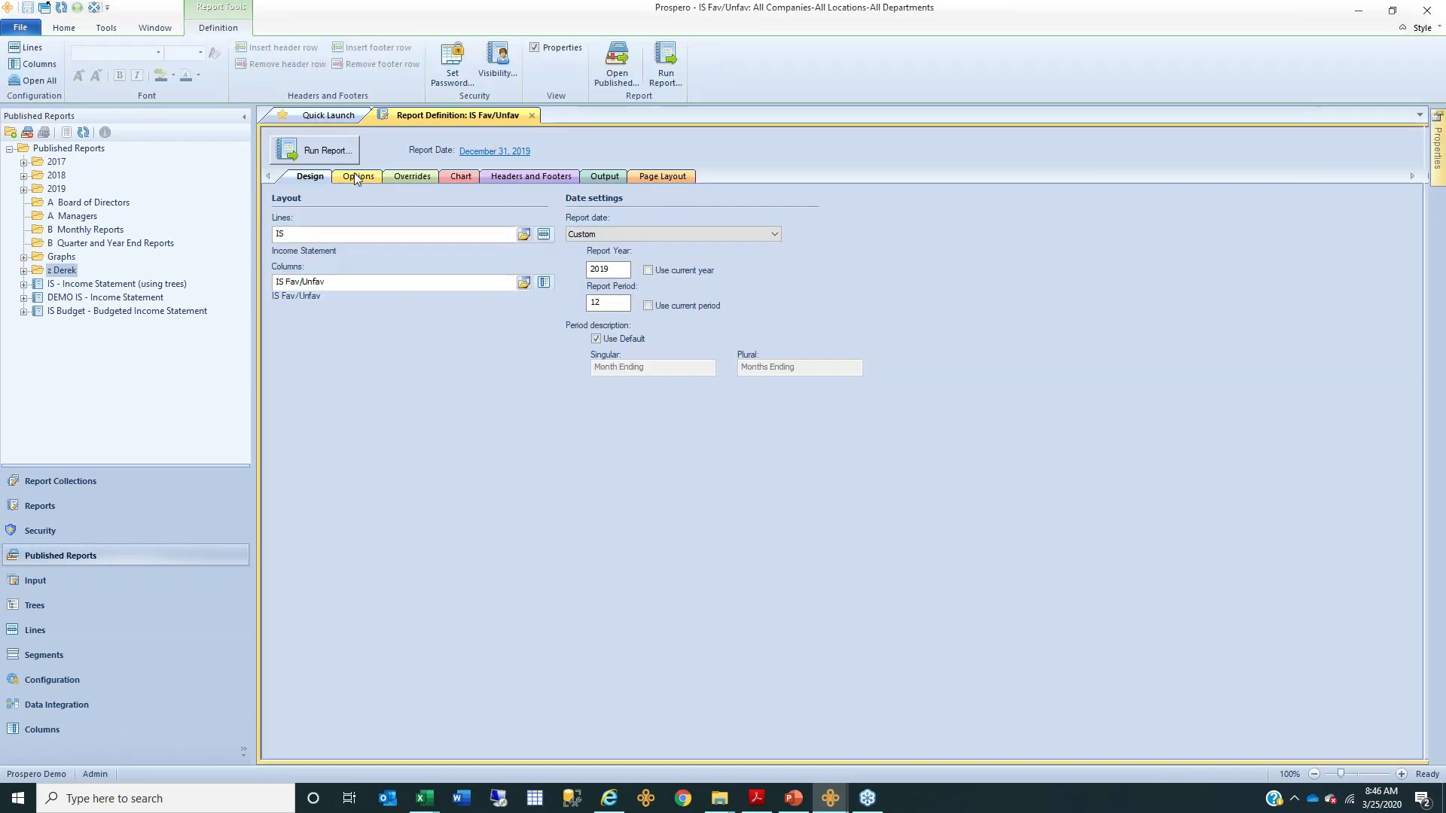
# - Set the IS Fav/Unfav definition's drill down method to Reporting Tree Levels and review the Company, Location and Department drill down order
pyautogui.click(358, 177)
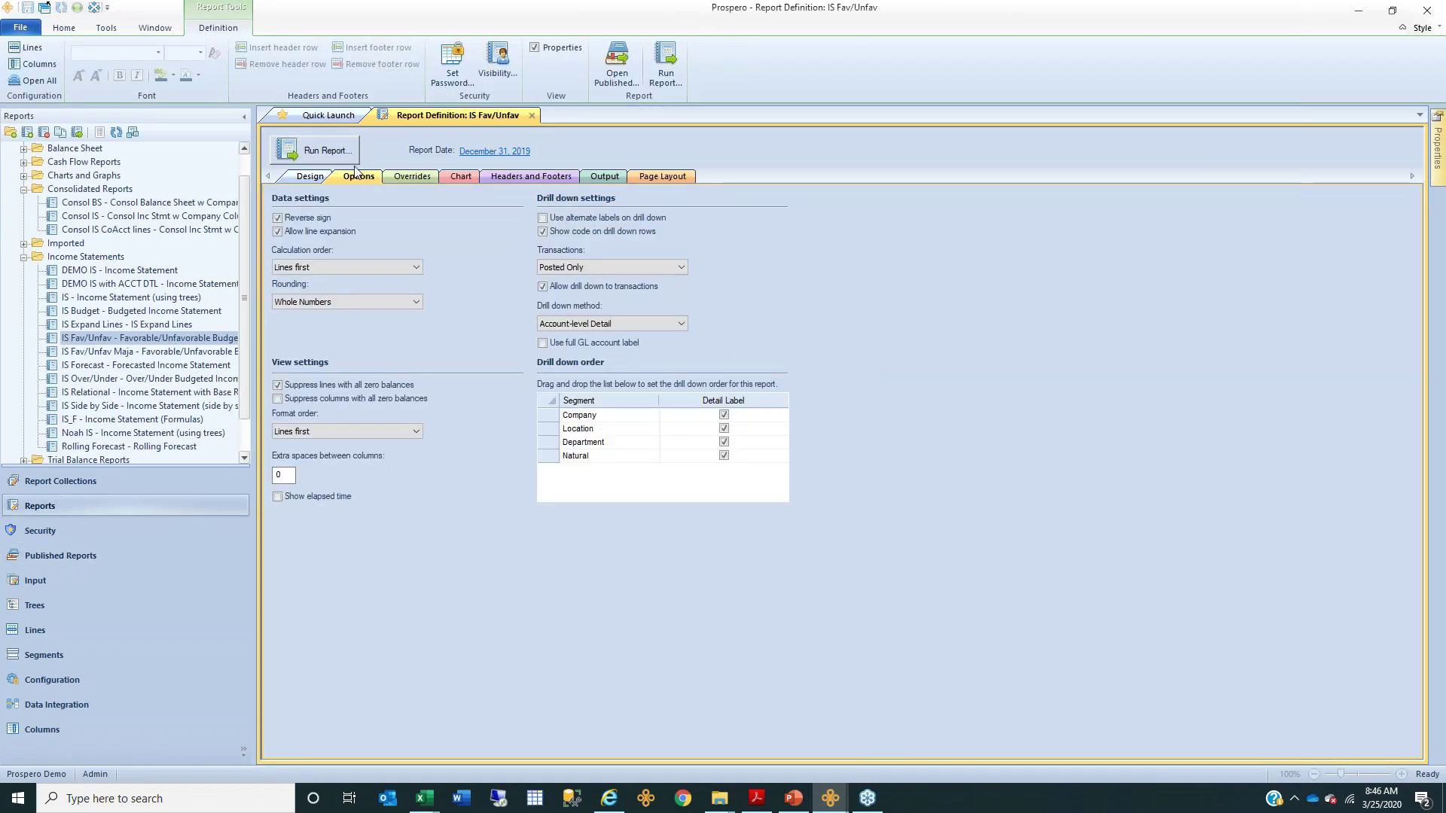
pyautogui.click(682, 324)
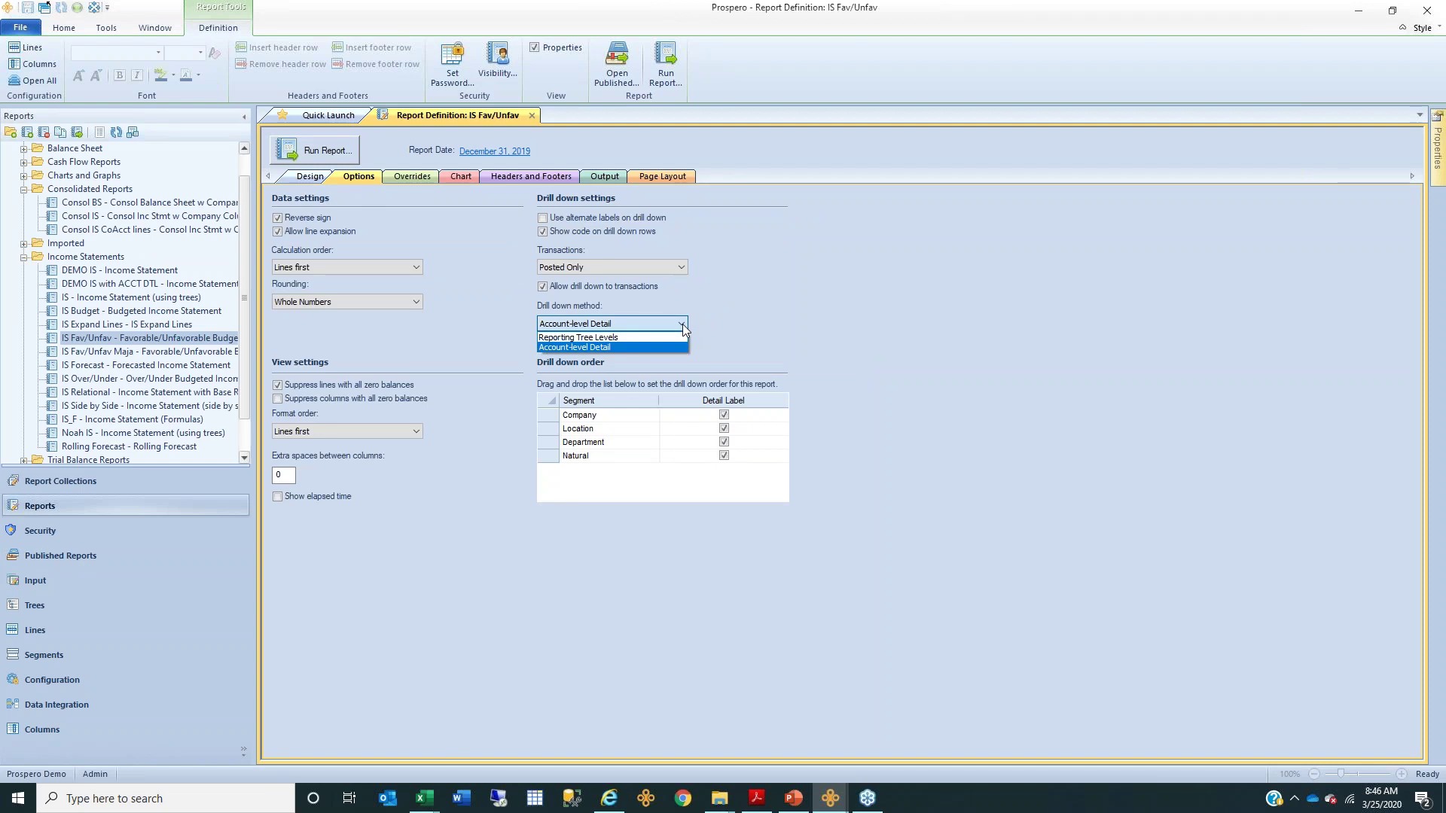
pyautogui.click(625, 339)
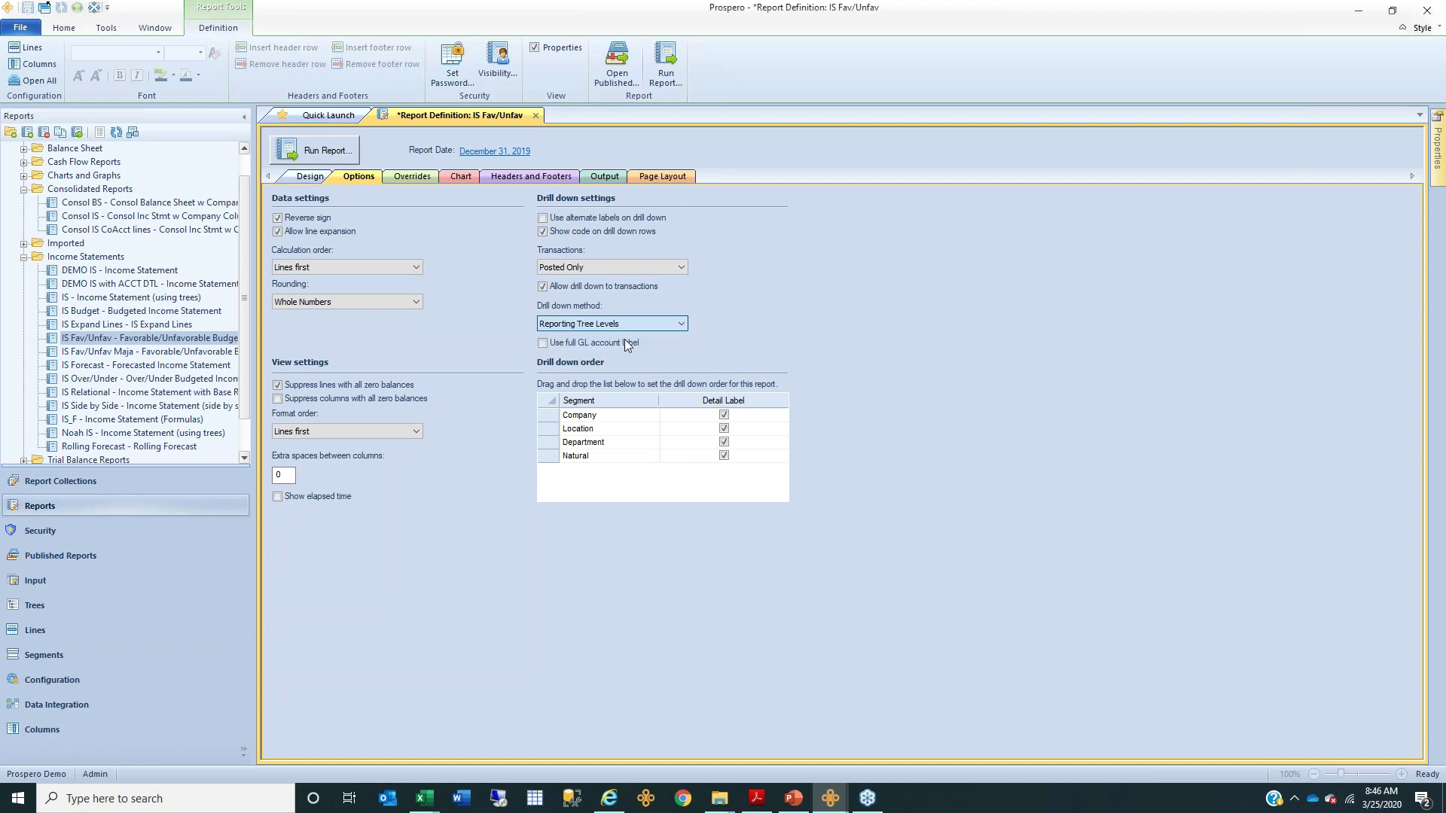
pyautogui.click(543, 414)
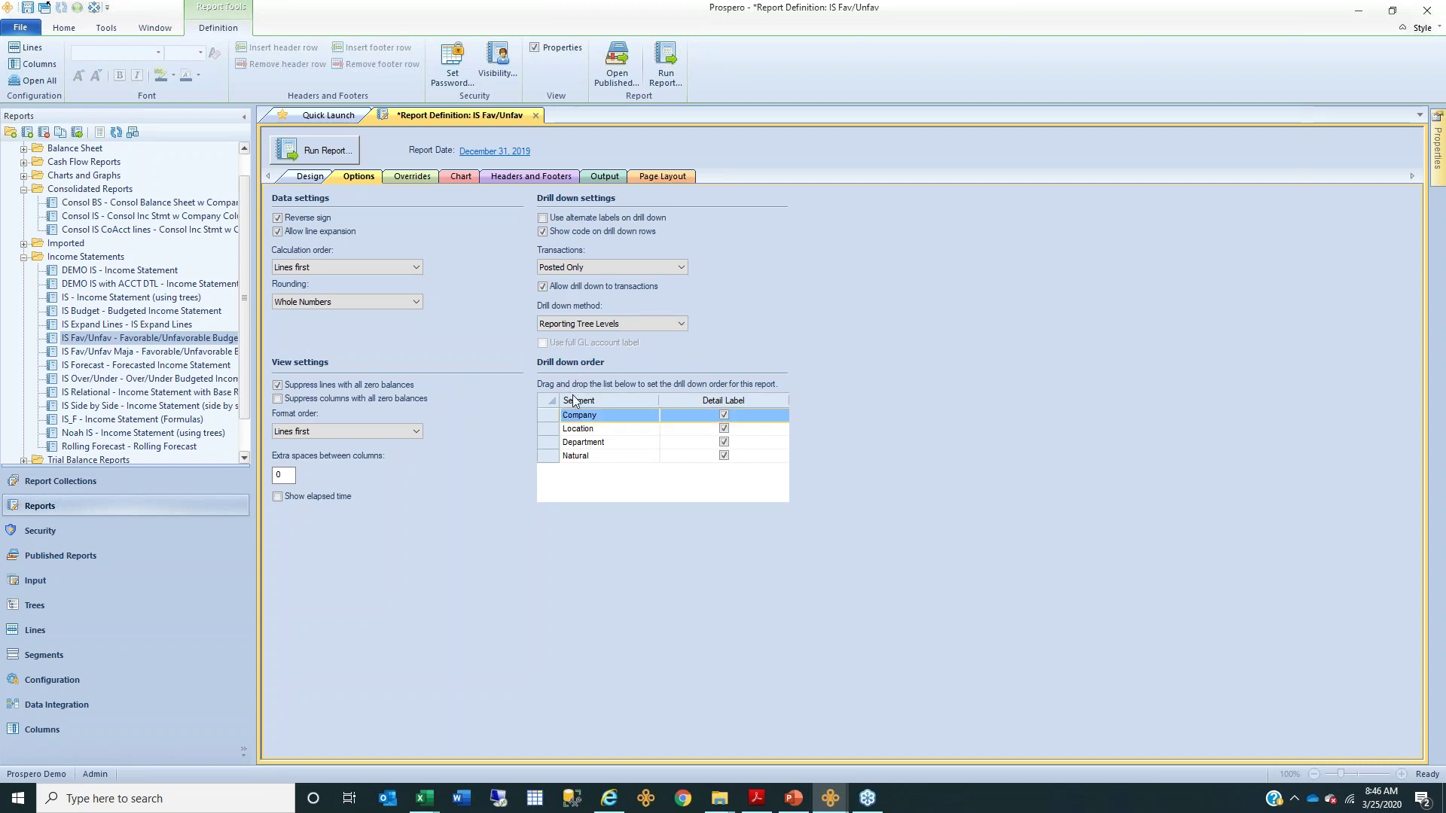
pyautogui.click(547, 429)
pyautogui.click(547, 418)
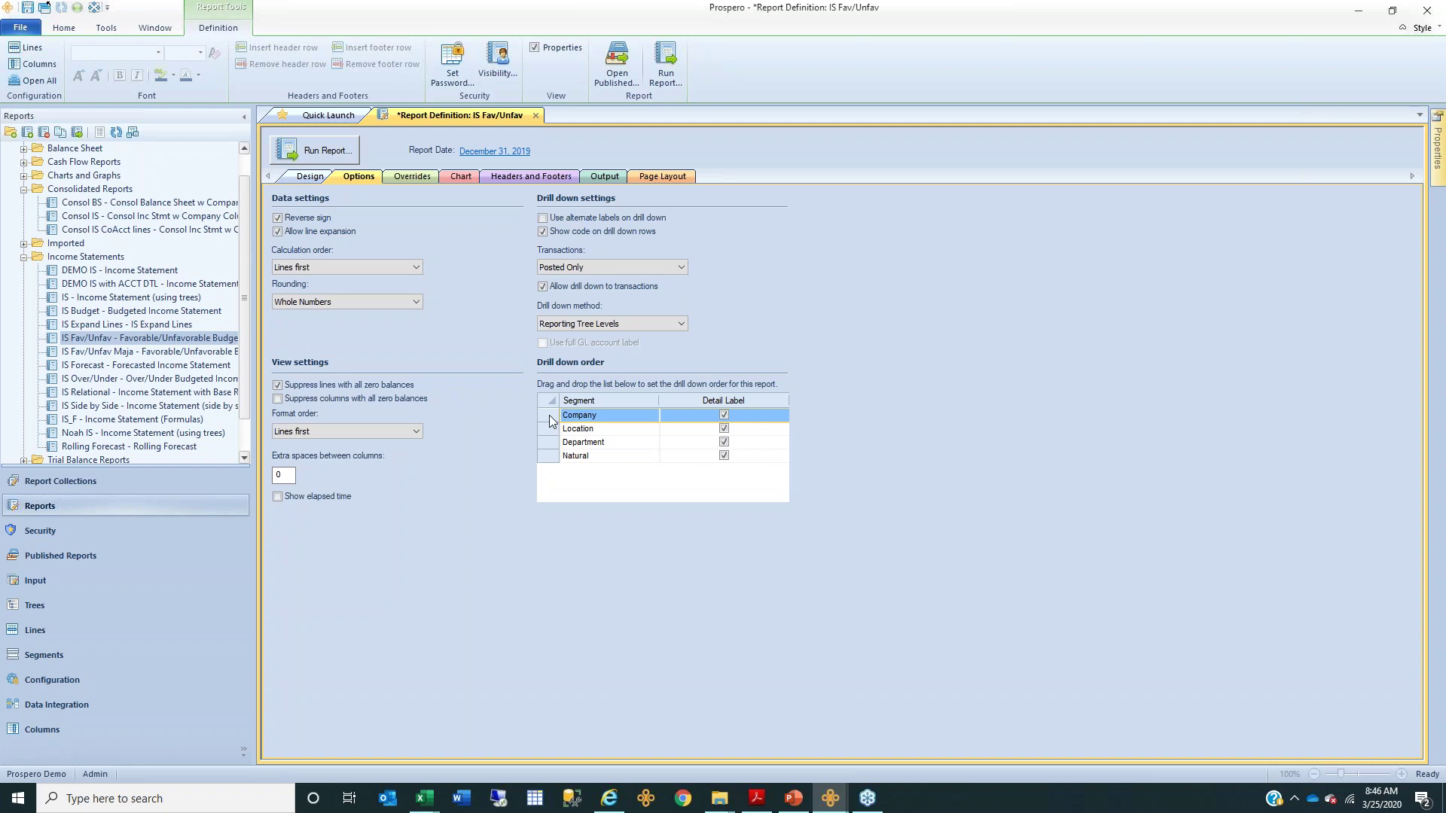
pyautogui.click(549, 429)
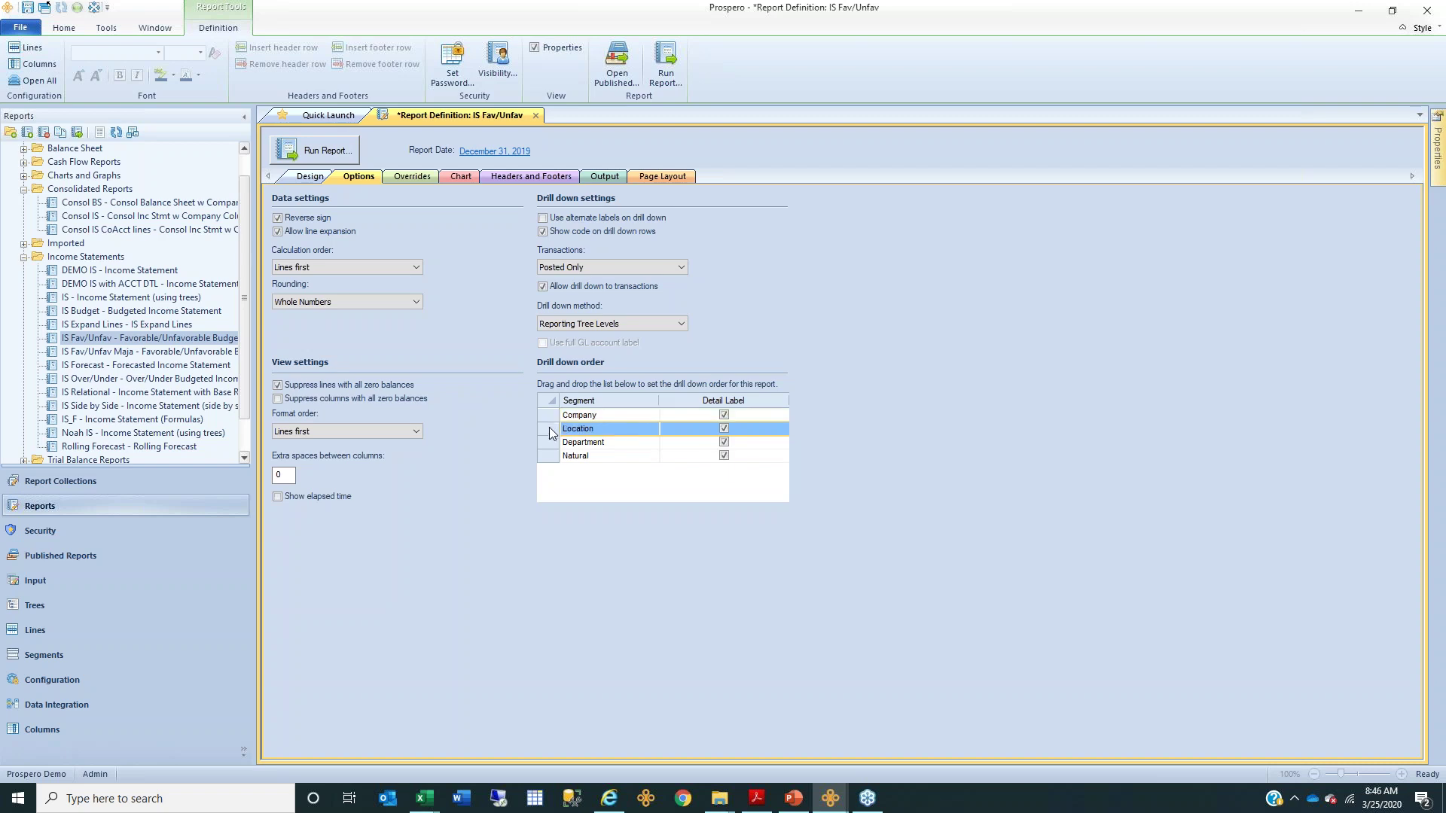
pyautogui.click(549, 444)
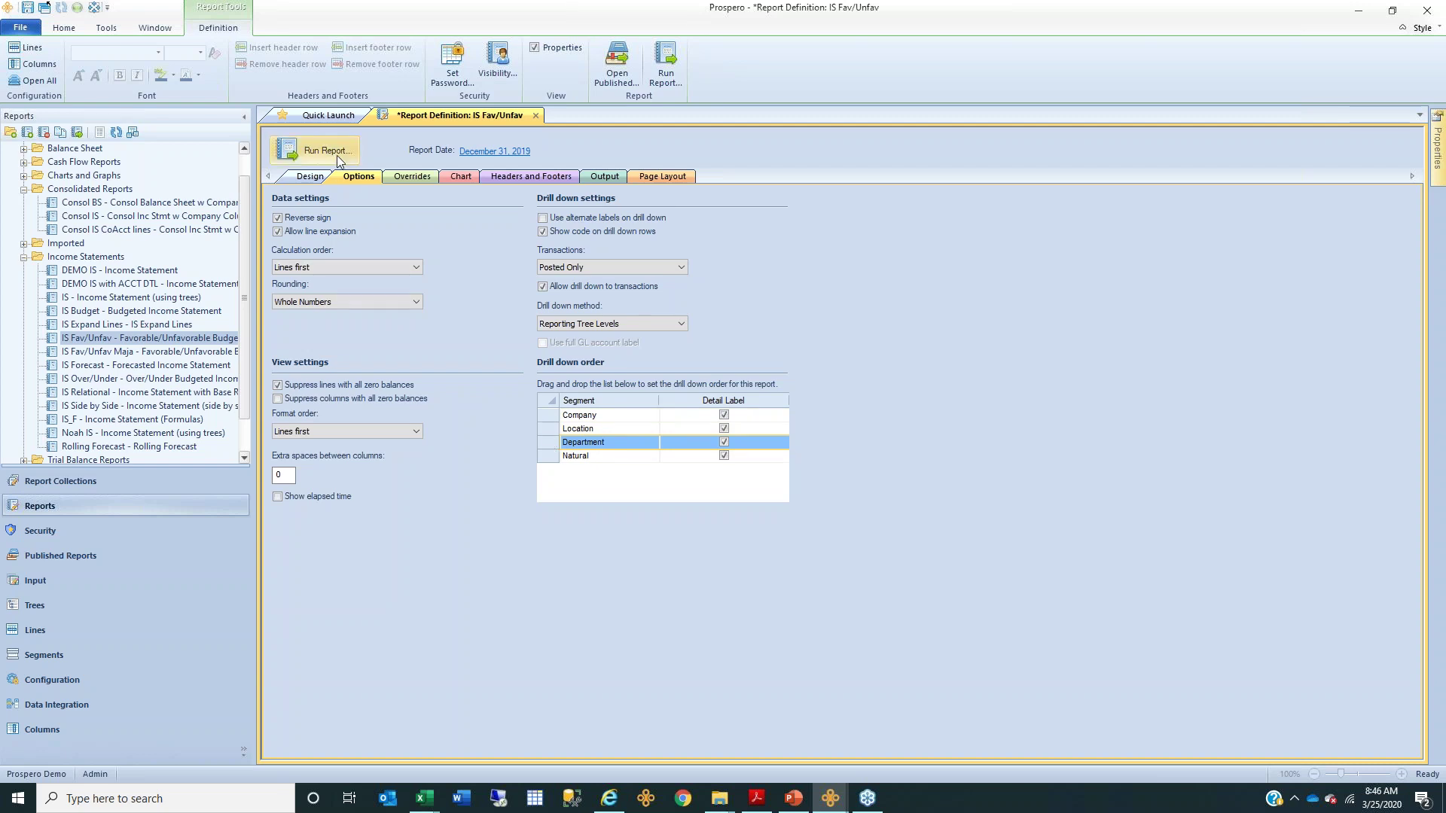
# - Save and run IS Fav/Unfav for all companies, locations and departments, and drill down from Actual Sales through Prospero US to its locations
pyautogui.click(364, 181)
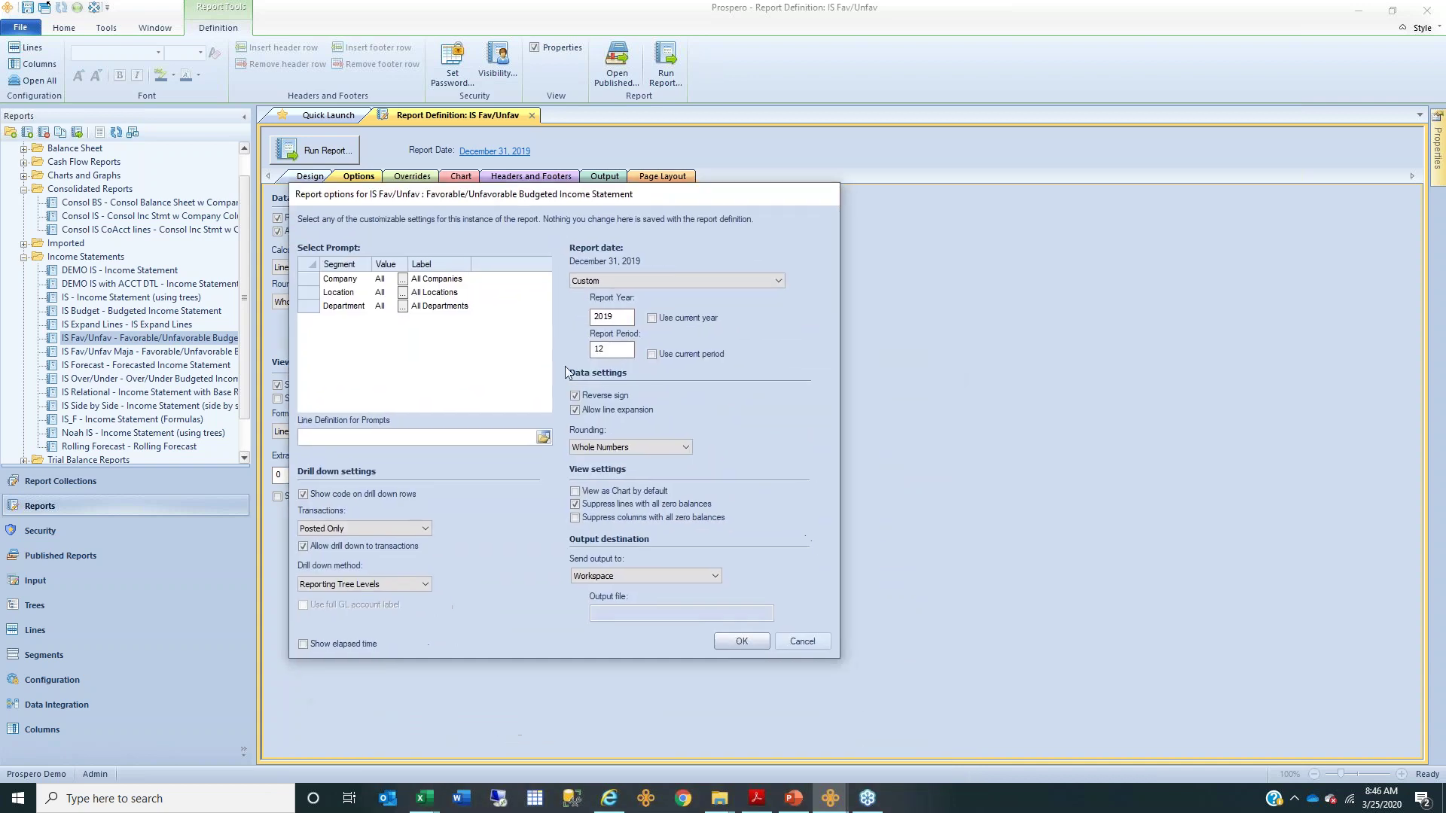
pyautogui.click(741, 641)
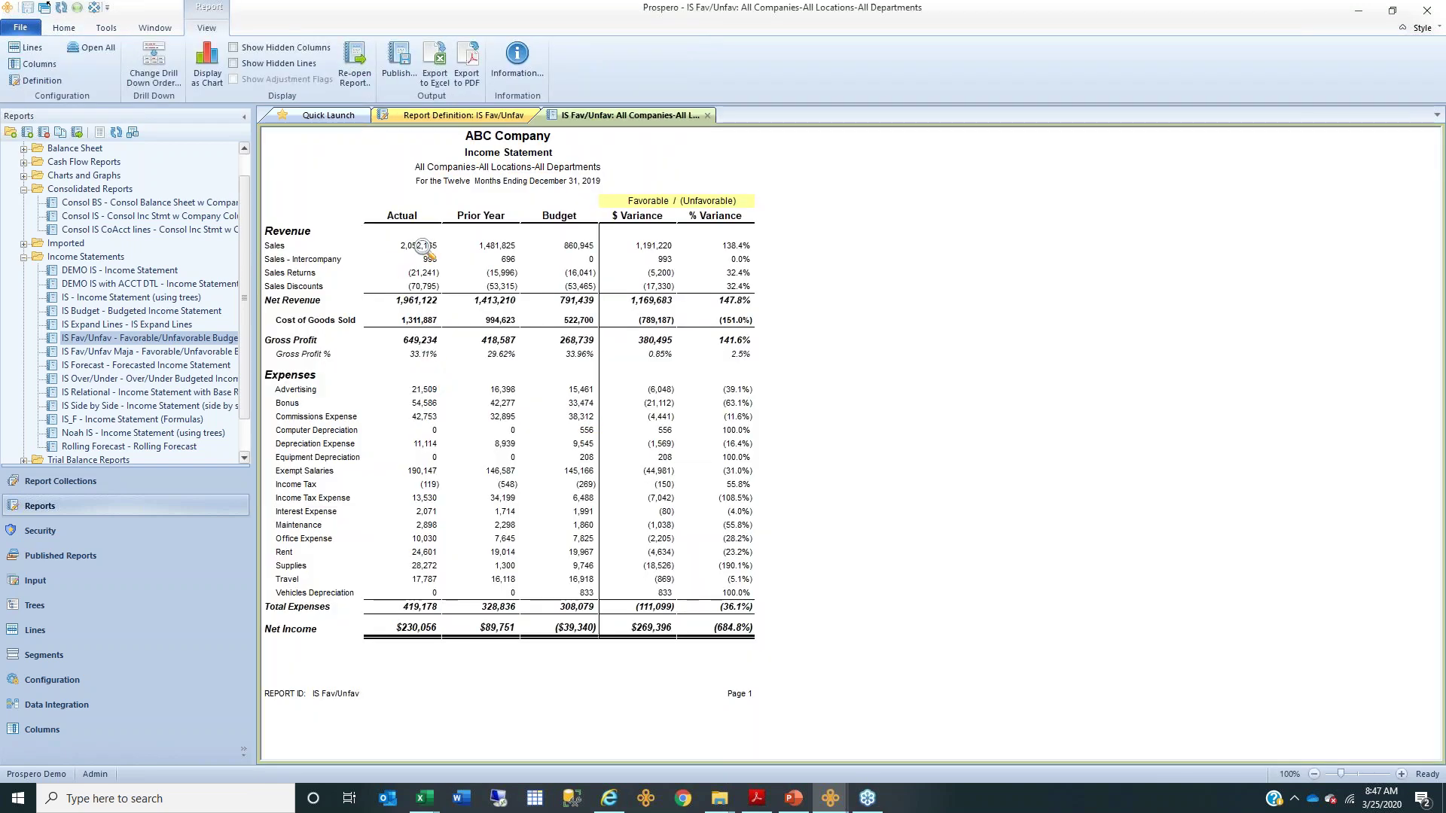
pyautogui.doubleClick(423, 247)
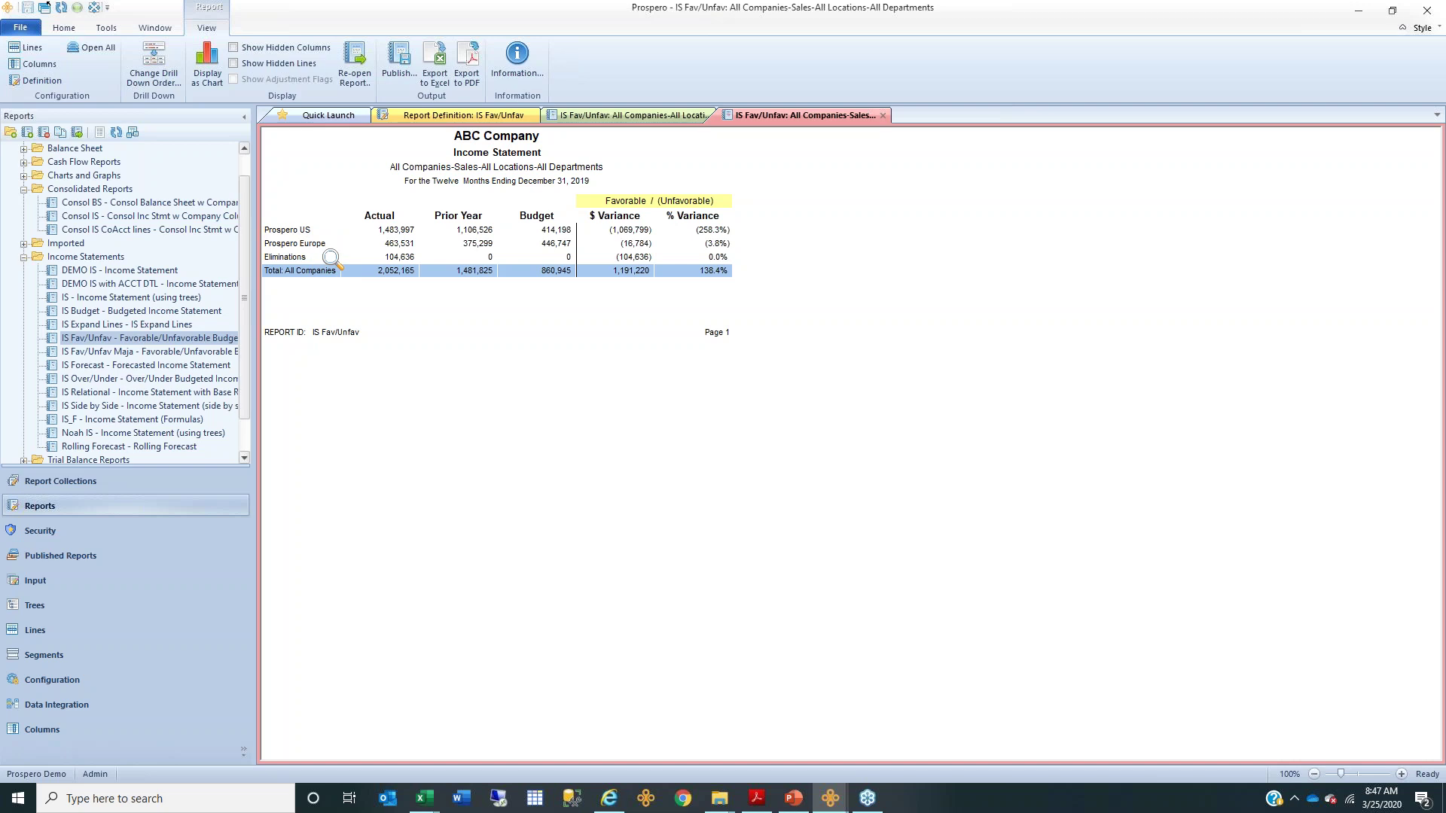
pyautogui.click(400, 230)
pyautogui.doubleClick(401, 230)
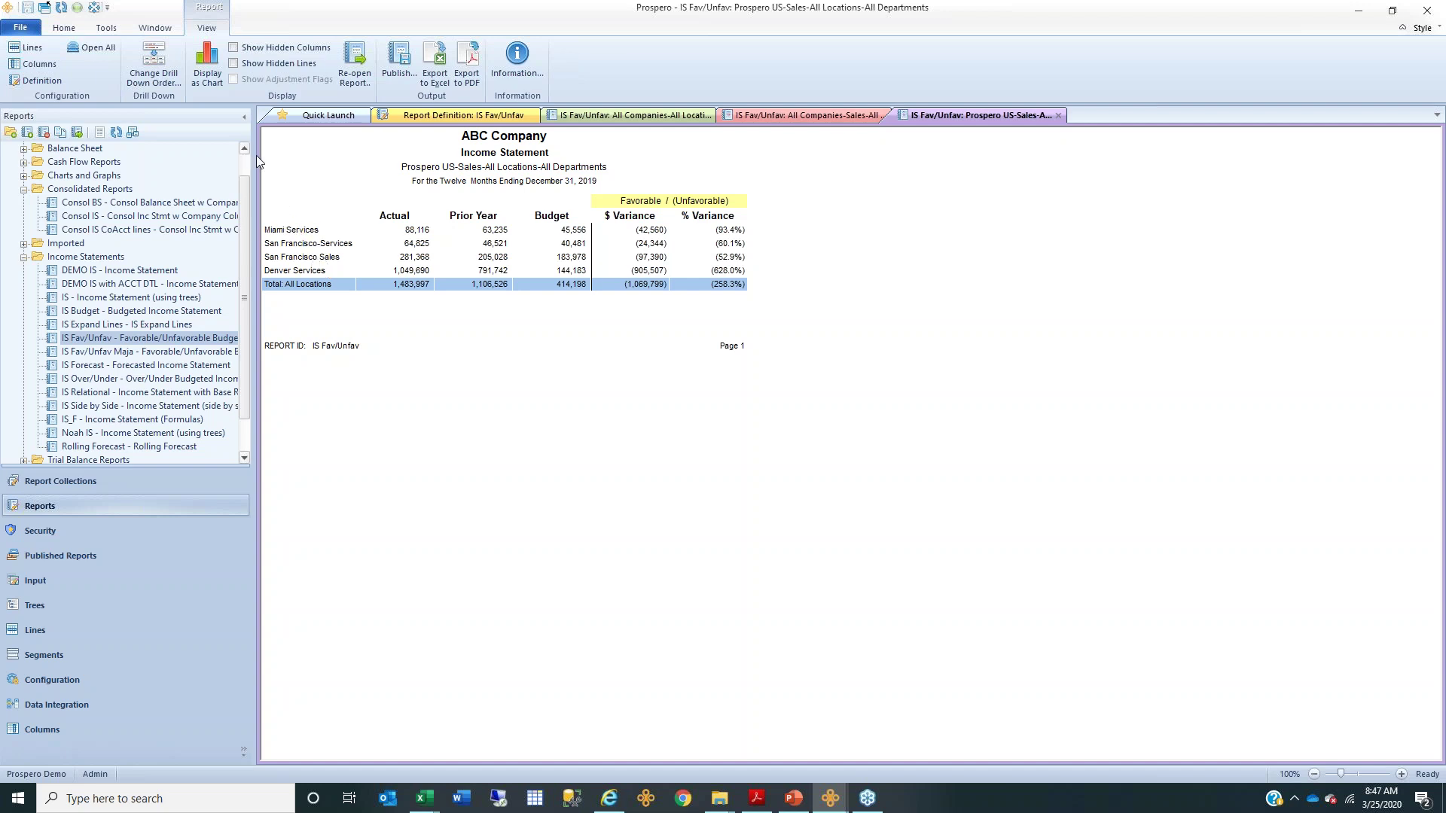
# - Display the Prospero US location breakdown as a chart, and export the breakdown to Excel as IS Fav_Unfav.xlsx for review
pyautogui.click(214, 77)
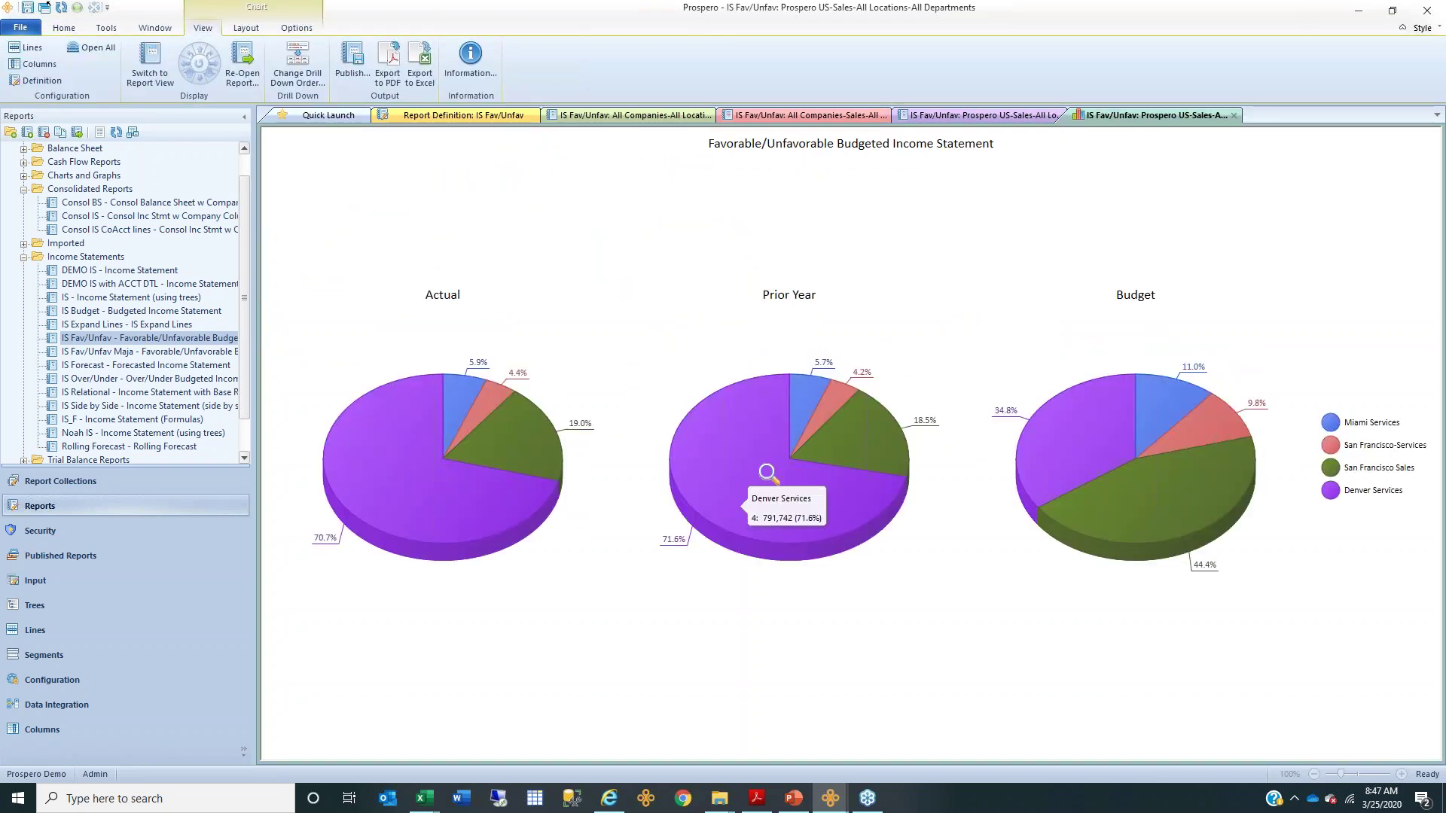
pyautogui.click(987, 117)
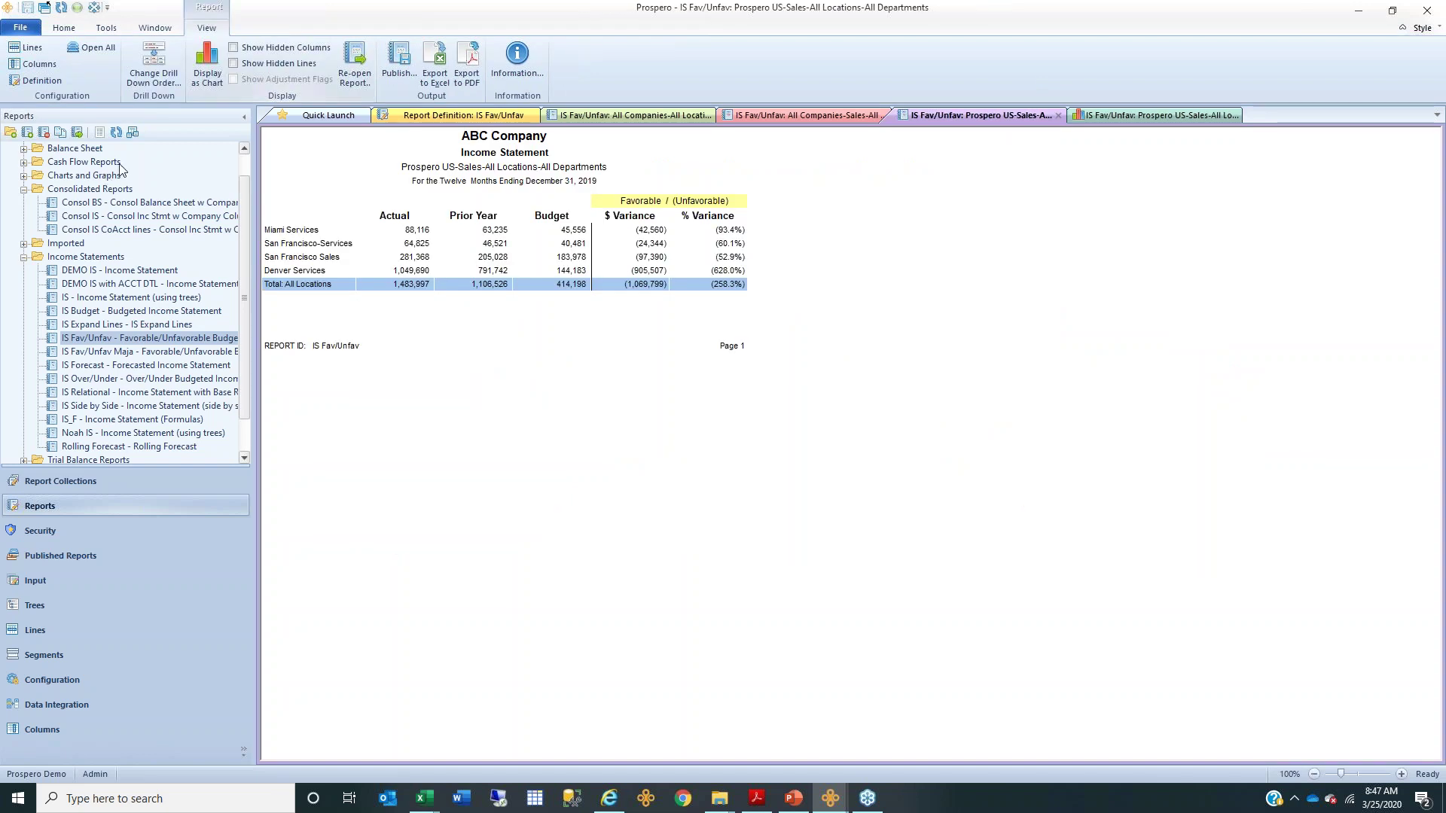
pyautogui.click(435, 72)
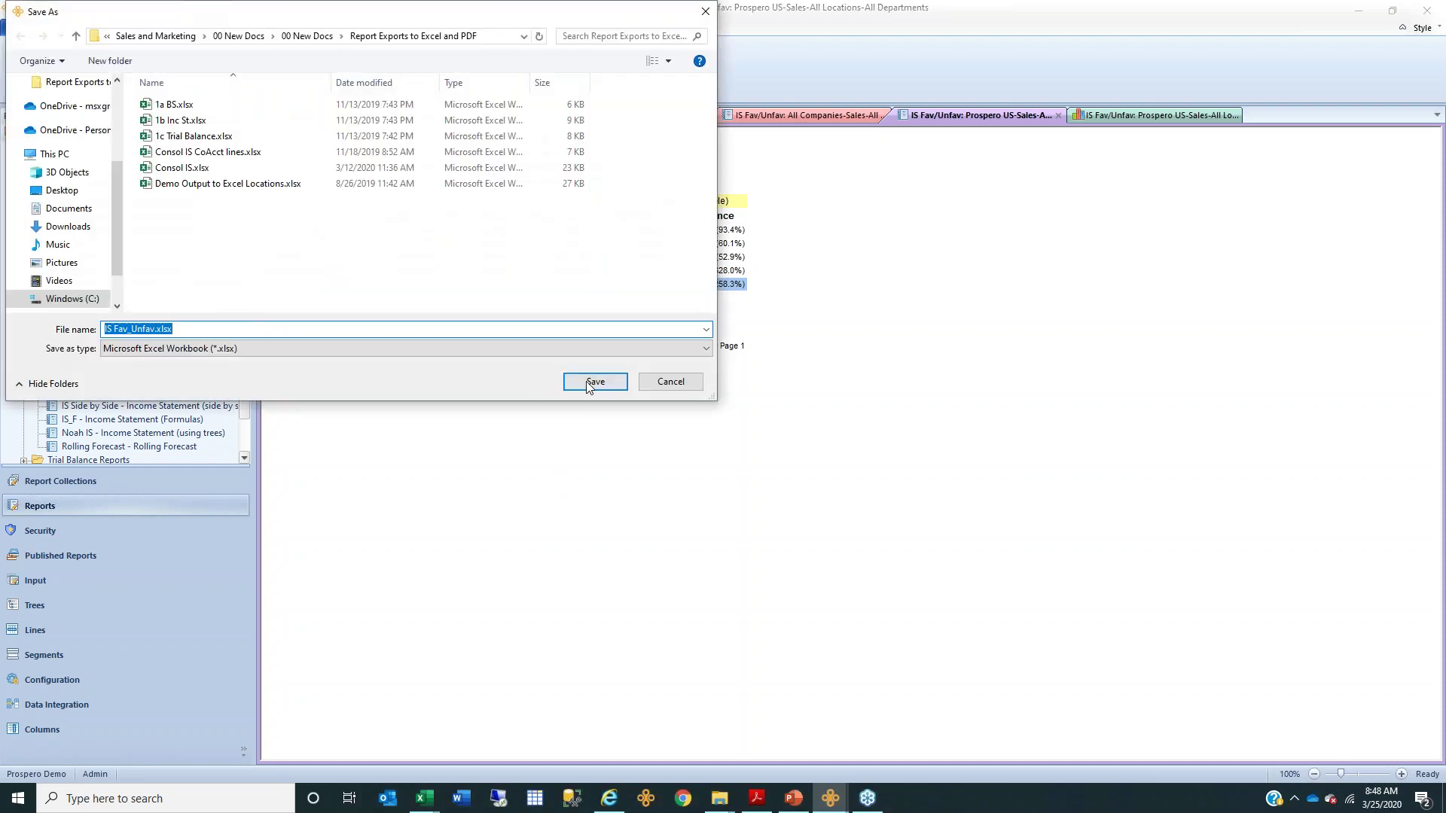
pyautogui.click(590, 384)
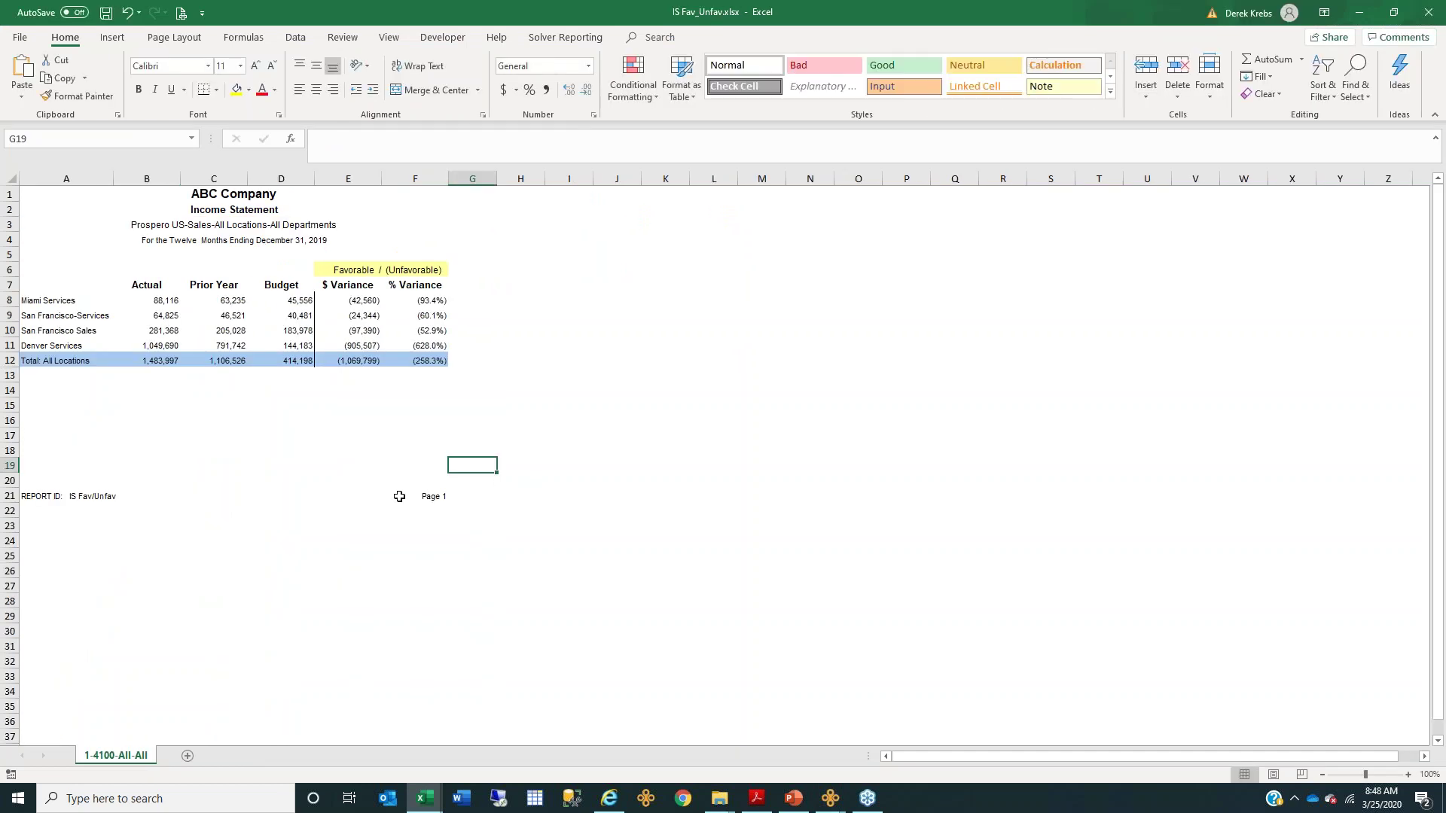
pyautogui.moveTo(36, 226); pyautogui.dragTo(444, 362)
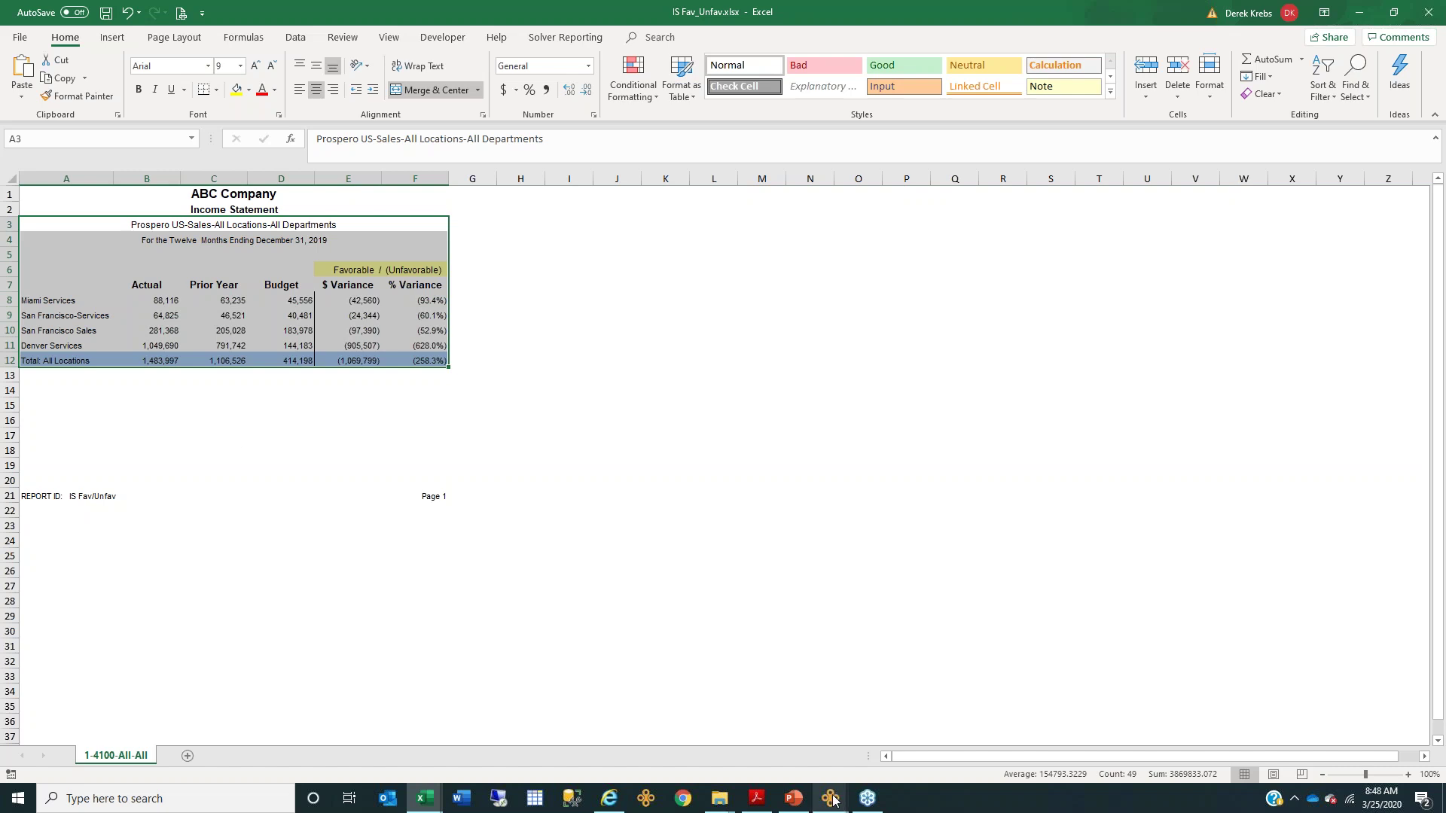
# - Switch back to Prospero and close the Prospero US breakdown, its pie charts and the All Companies Sales drill-down
pyautogui.moveTo(832, 800)
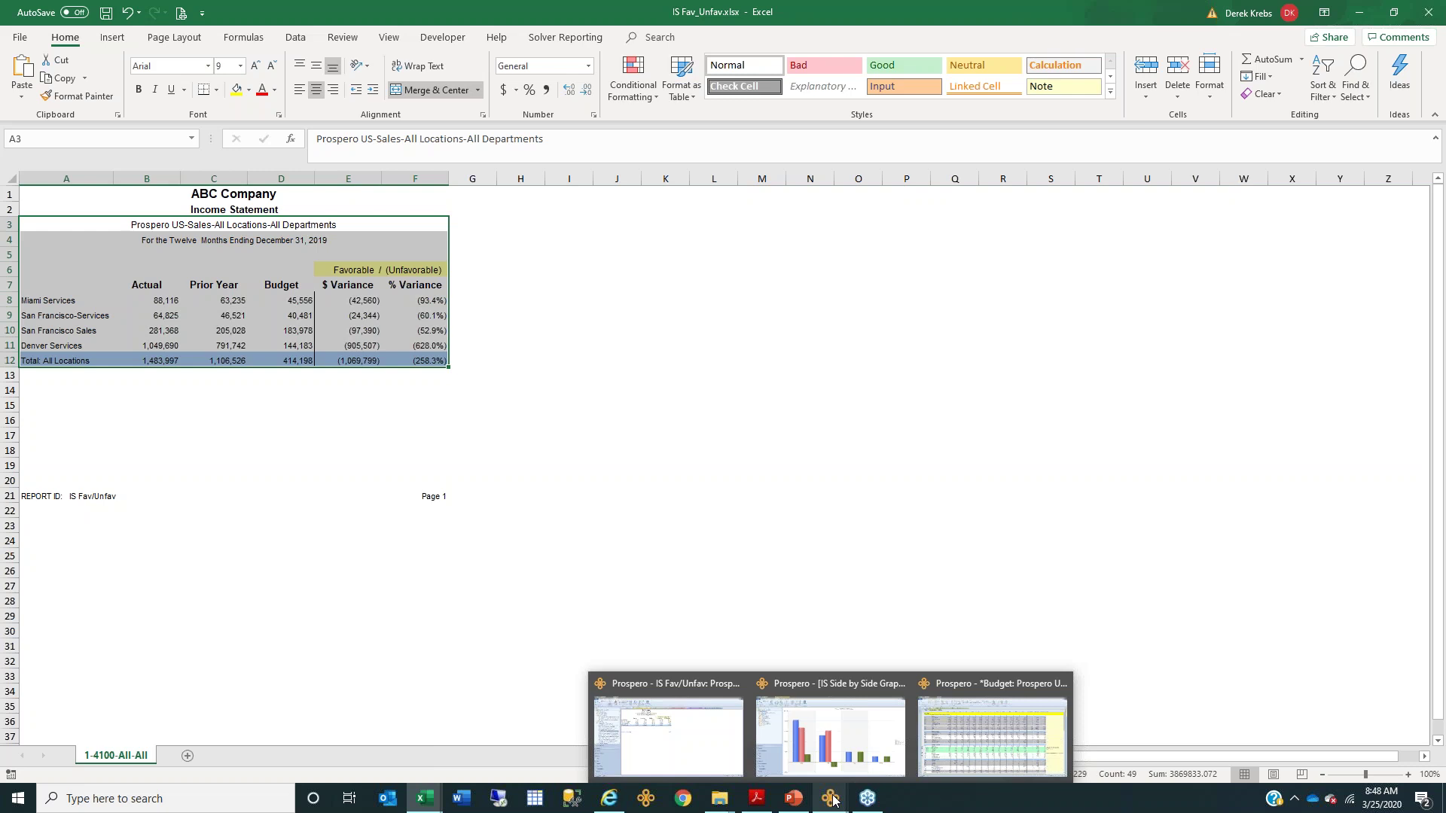
pyautogui.click(674, 746)
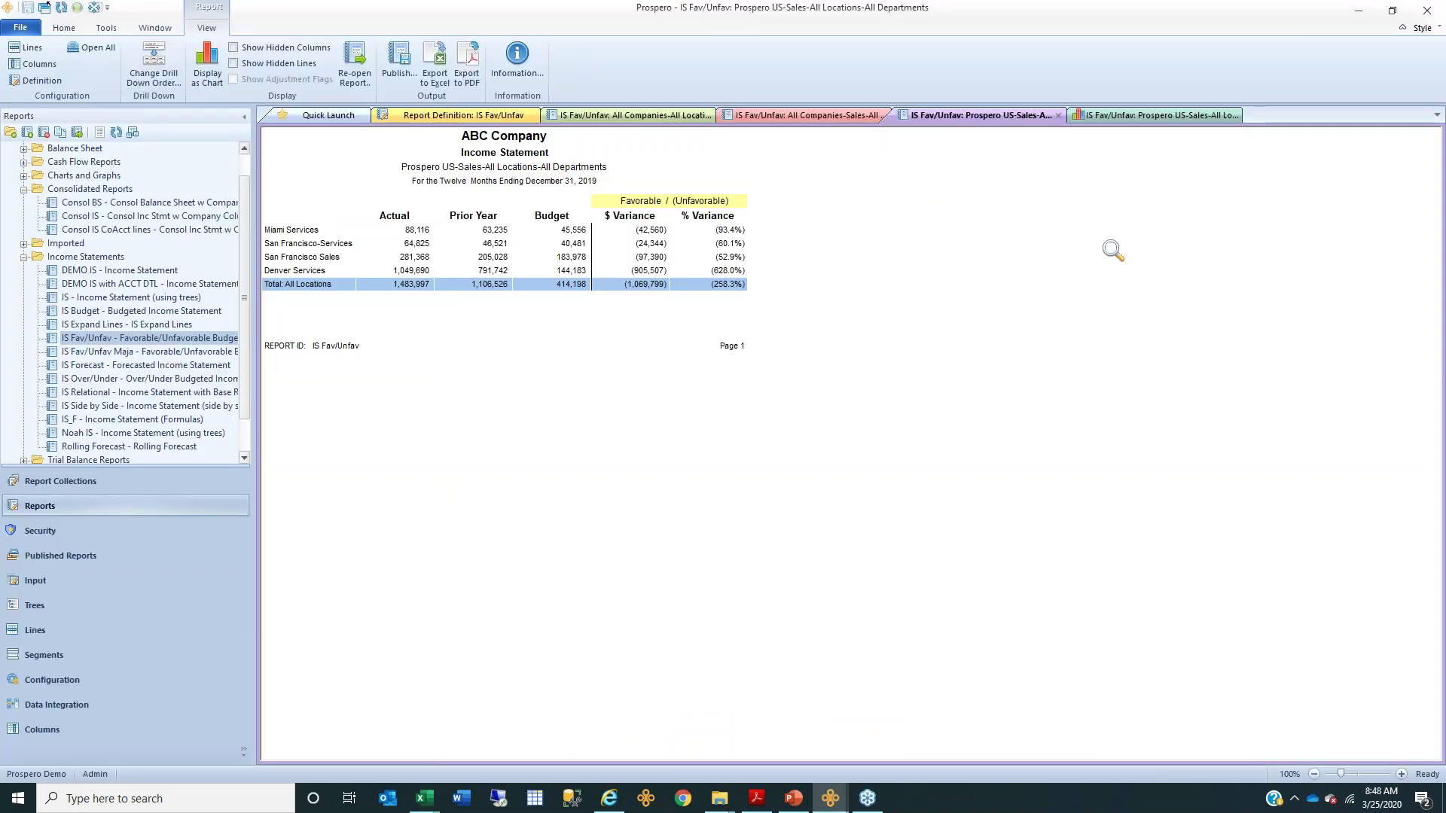
pyautogui.click(1058, 115)
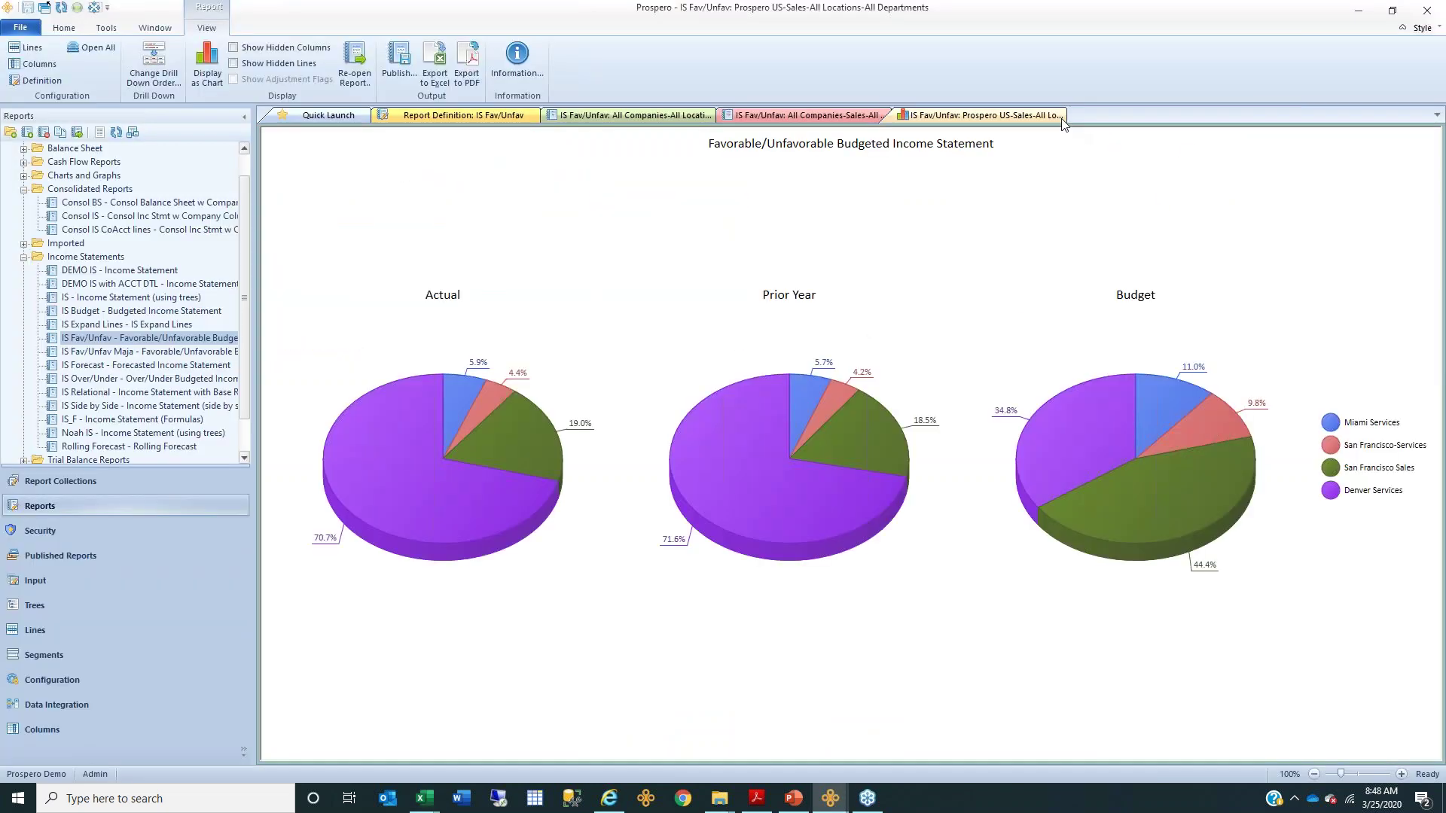
pyautogui.click(1058, 117)
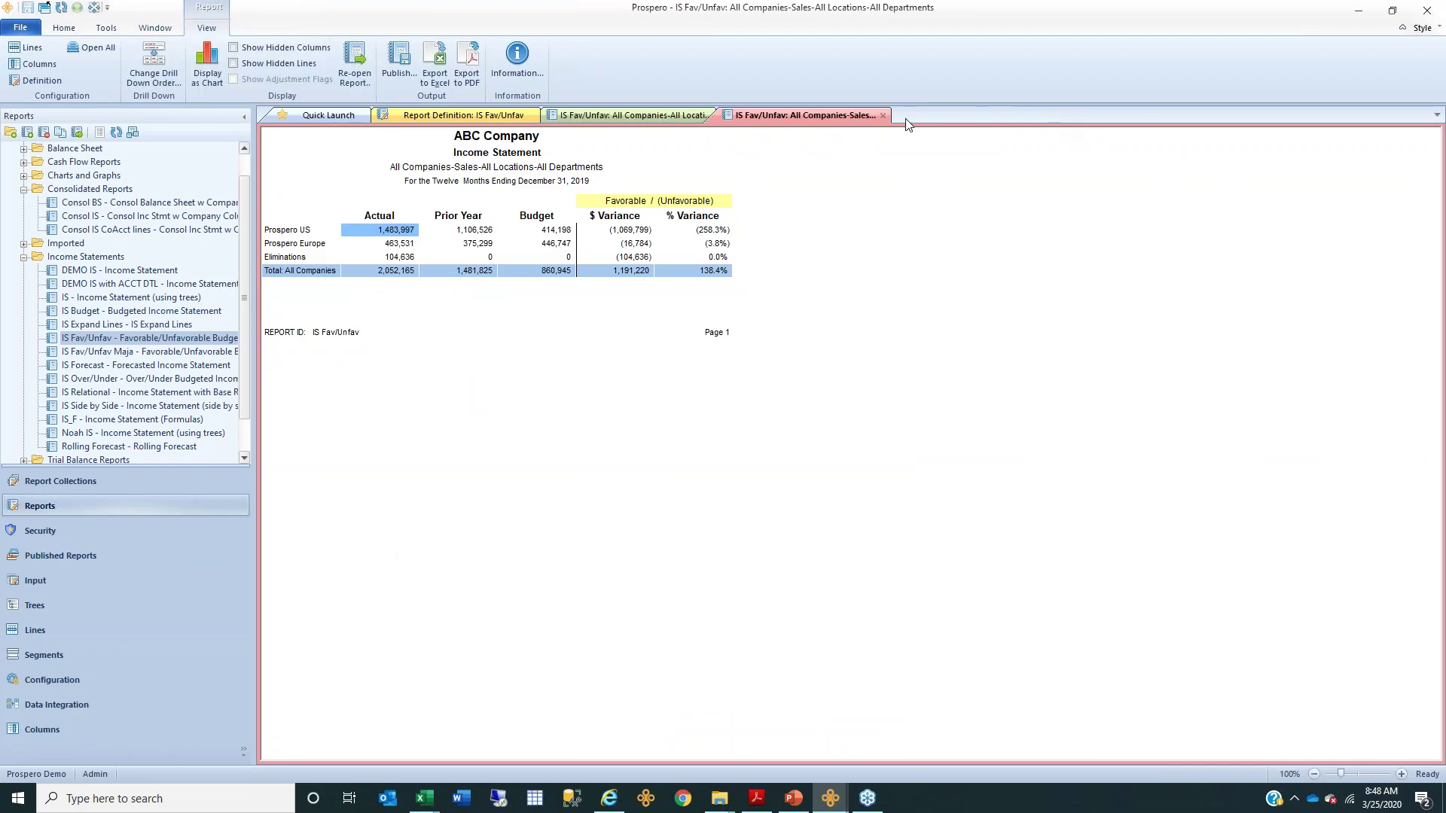
pyautogui.click(882, 115)
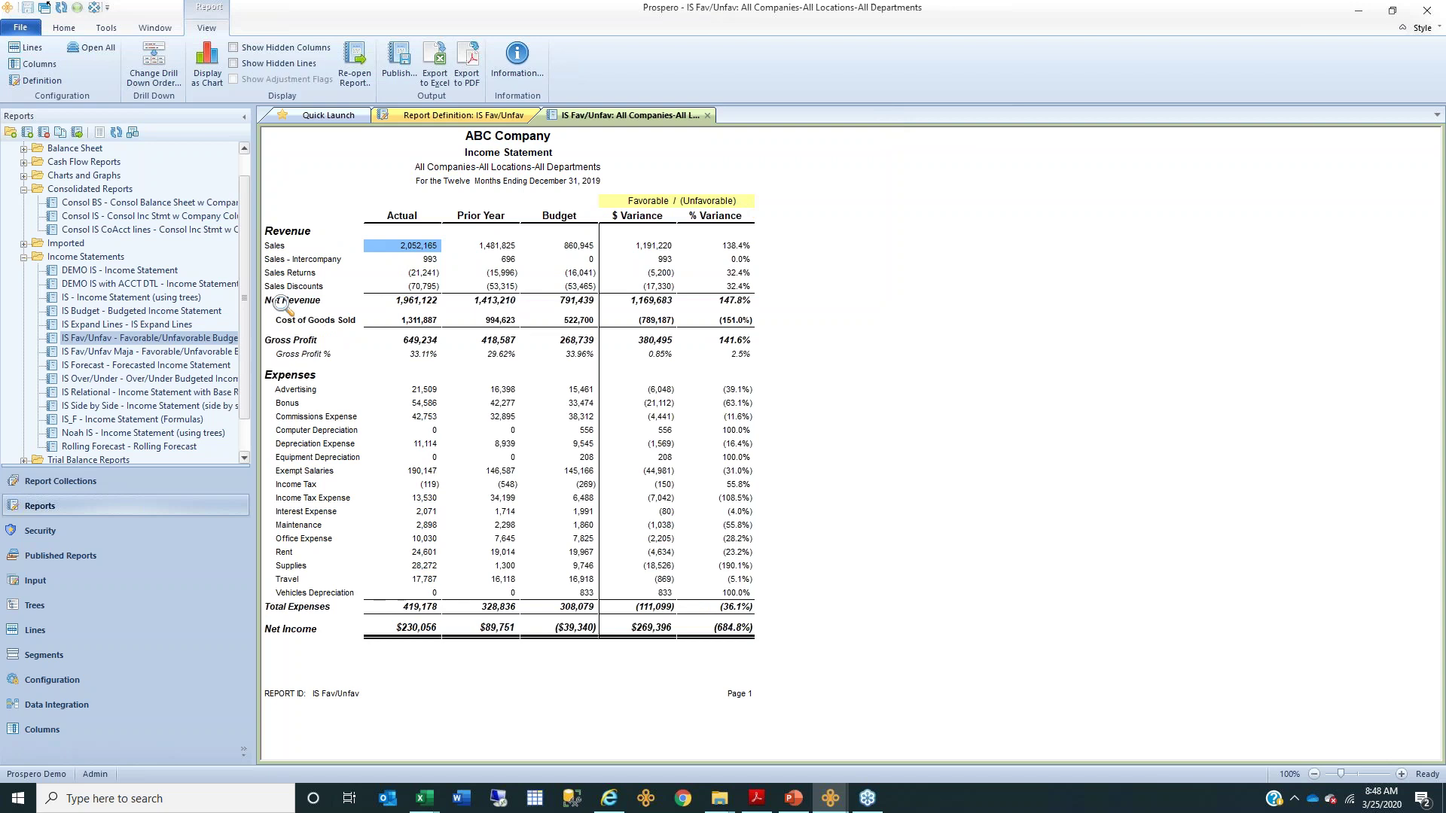
# - Change the income statement's drill down order so that Location comes before Company, Department and Natural
pyautogui.click(155, 75)
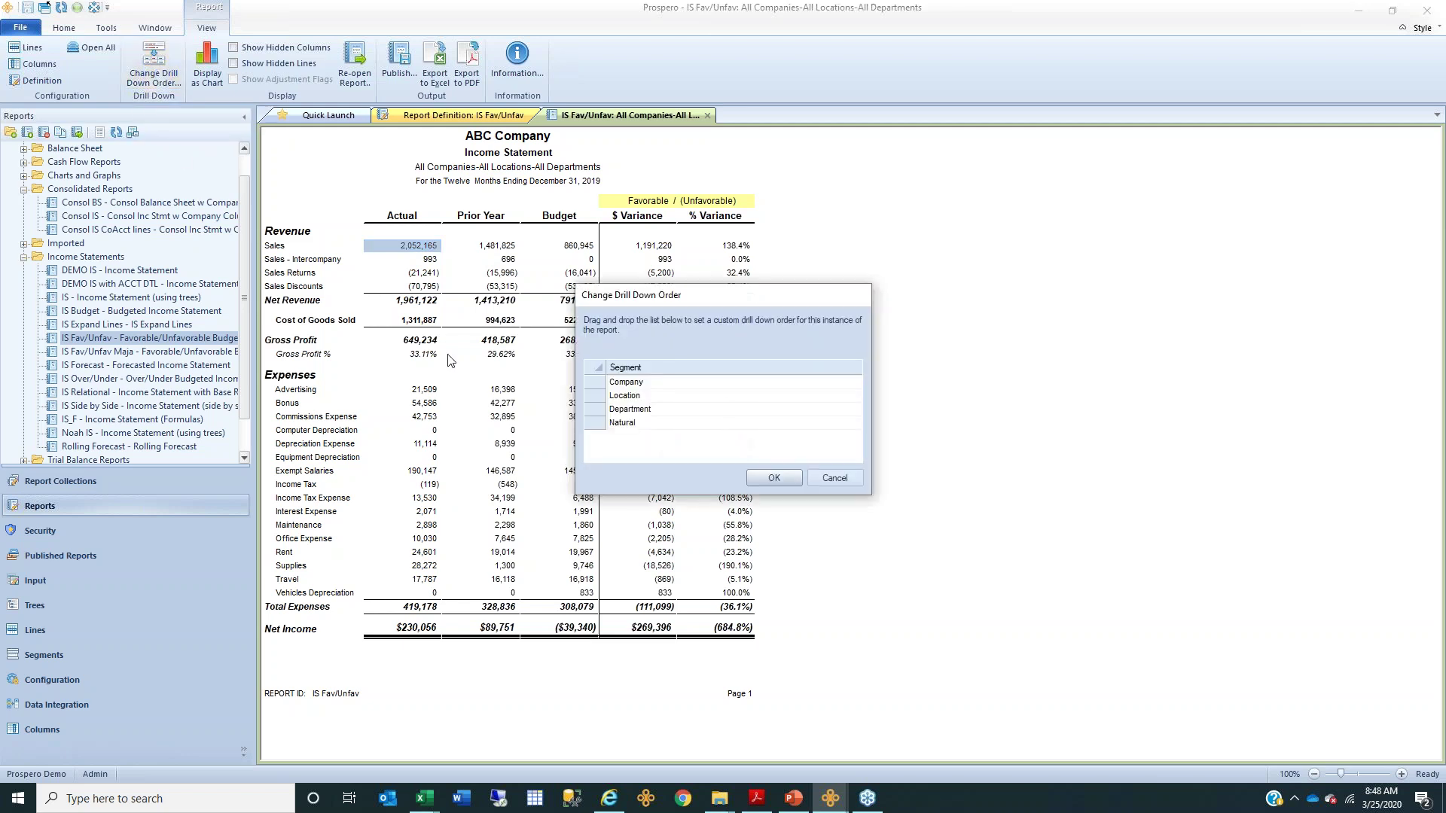
pyautogui.click(624, 385)
pyautogui.click(624, 397)
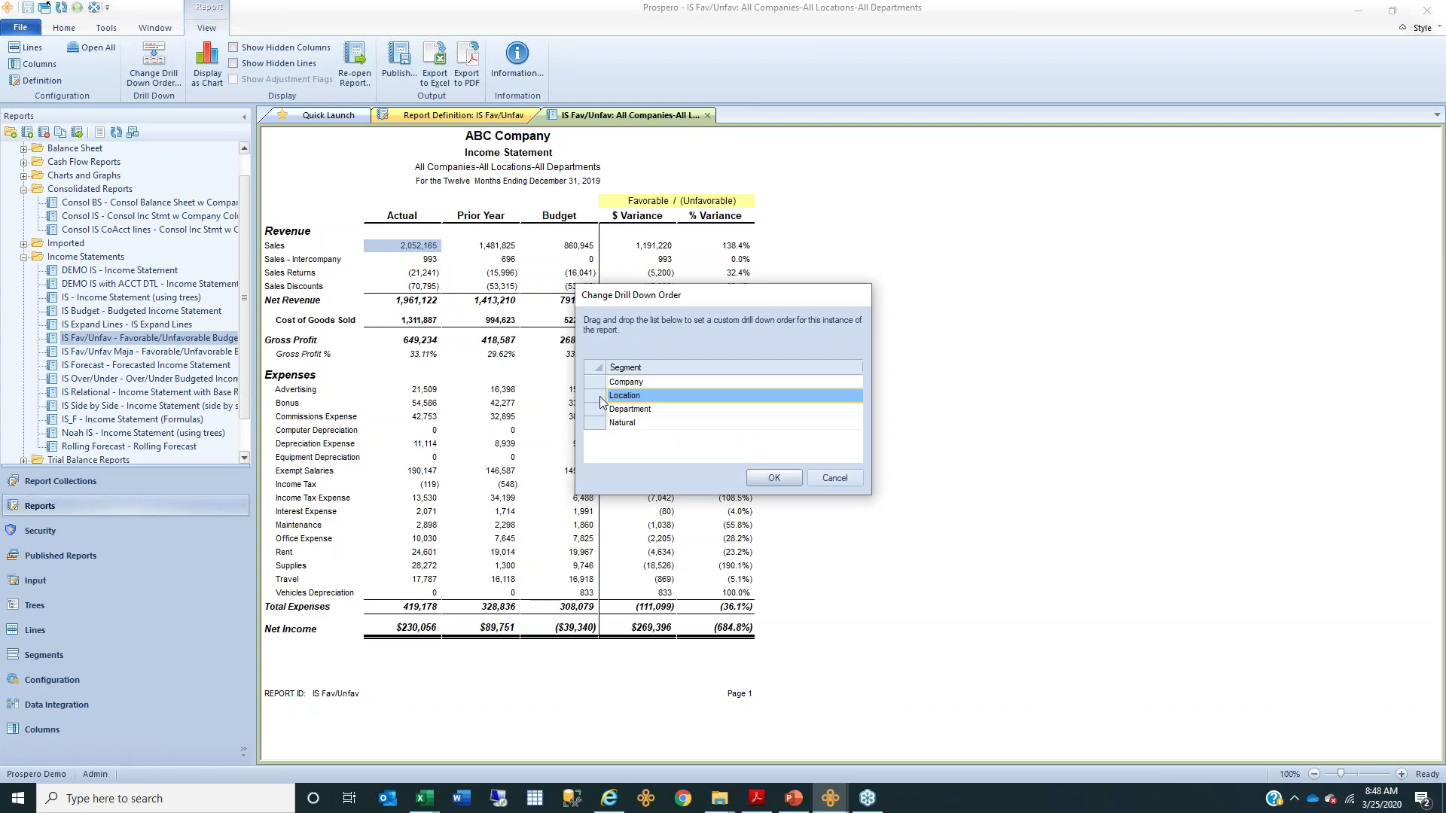
pyautogui.moveTo(602, 399); pyautogui.dragTo(607, 377)
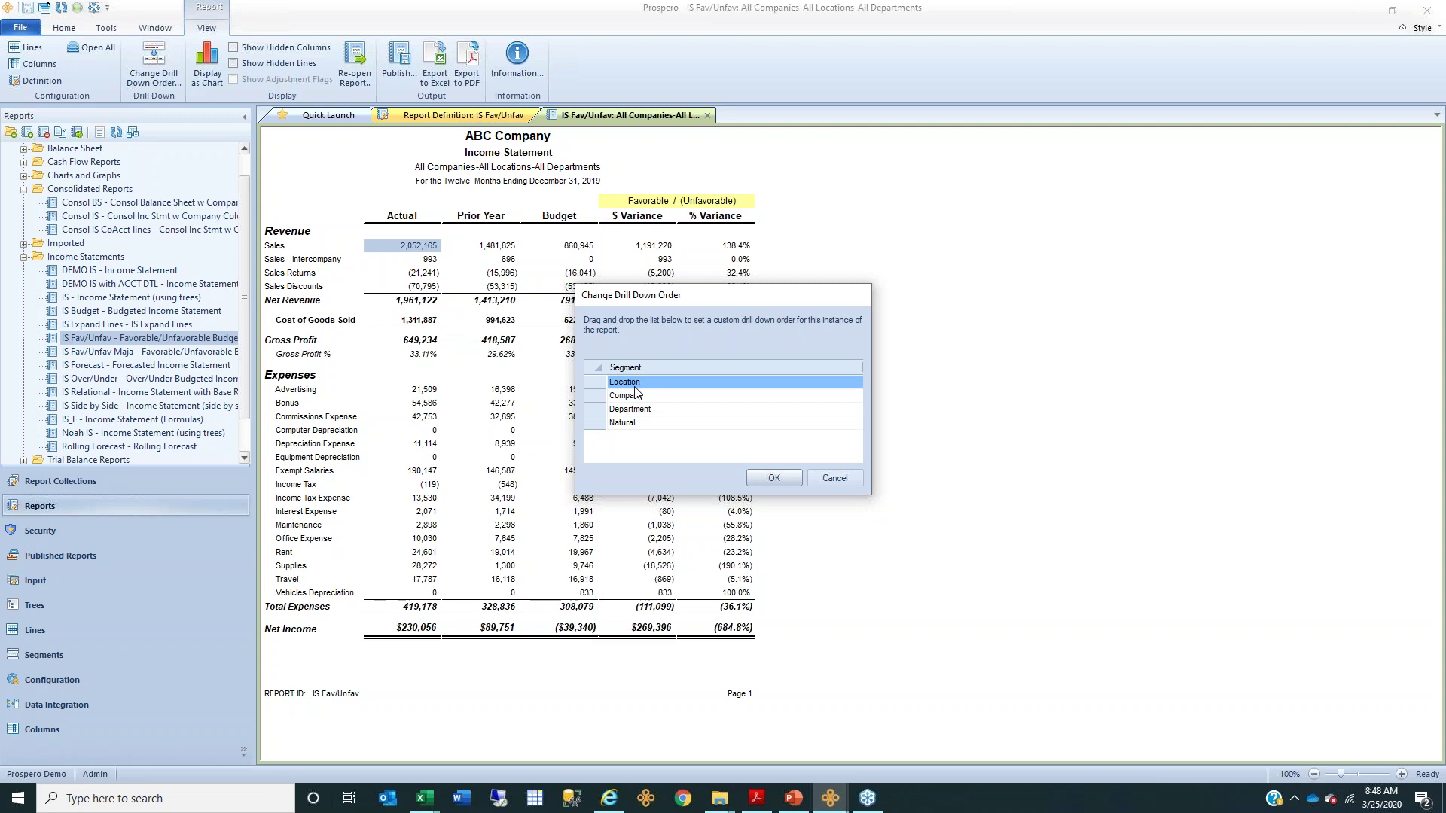
pyautogui.click(774, 479)
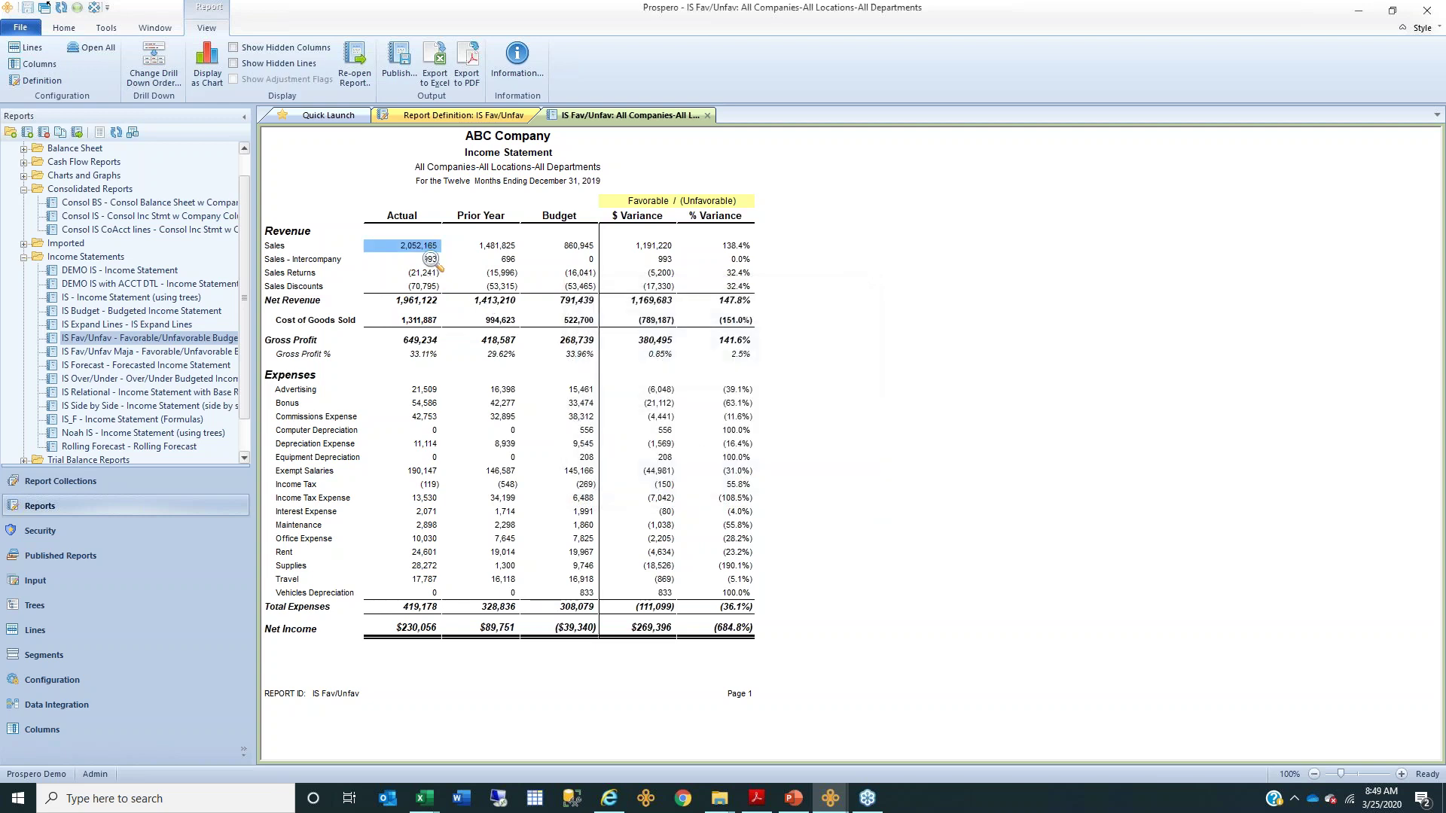
# - Drill down from Actual Sales by location into Miami Services, and review the drill down order without changing it
pyautogui.doubleClick(427, 247)
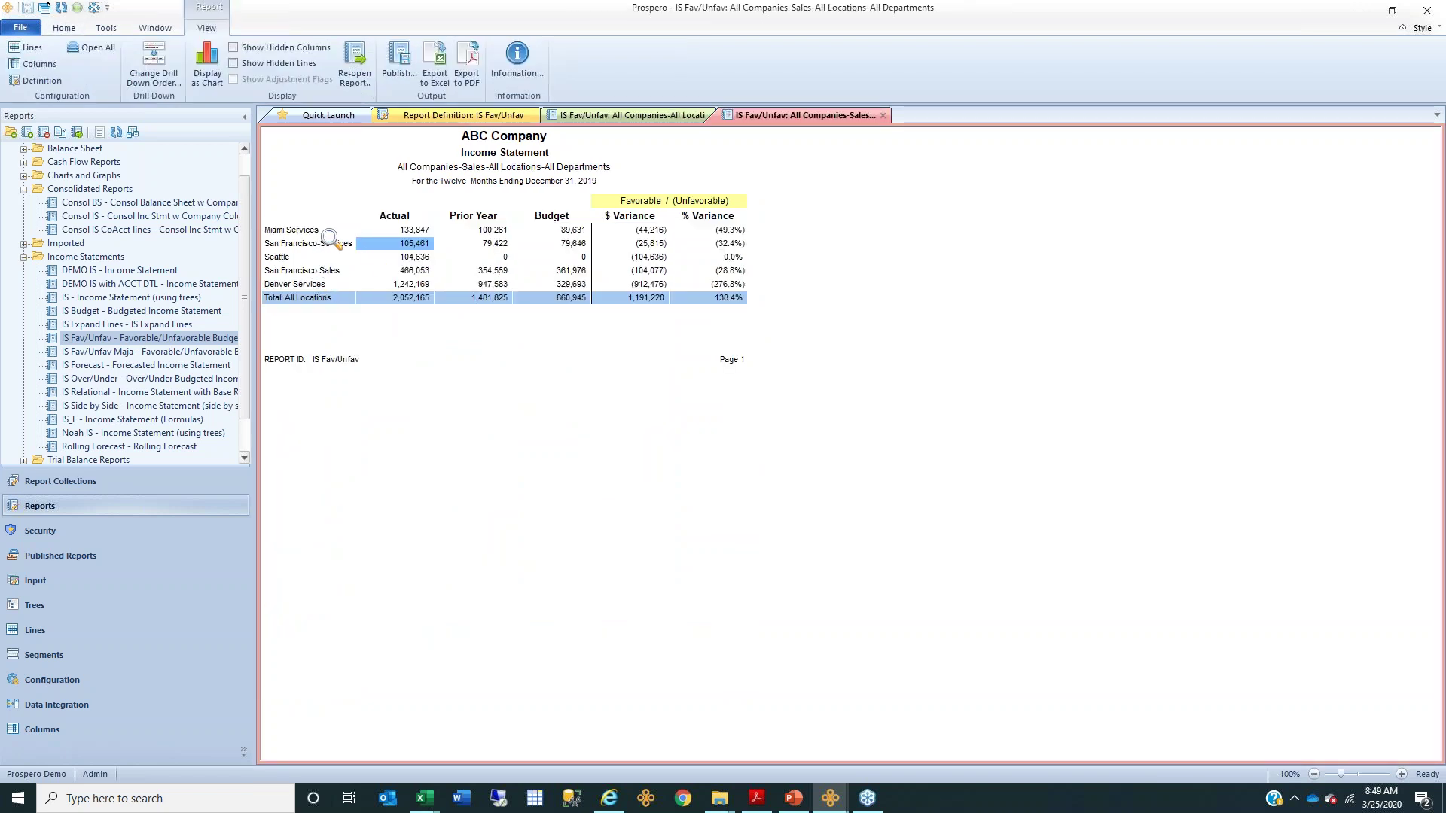
pyautogui.doubleClick(320, 229)
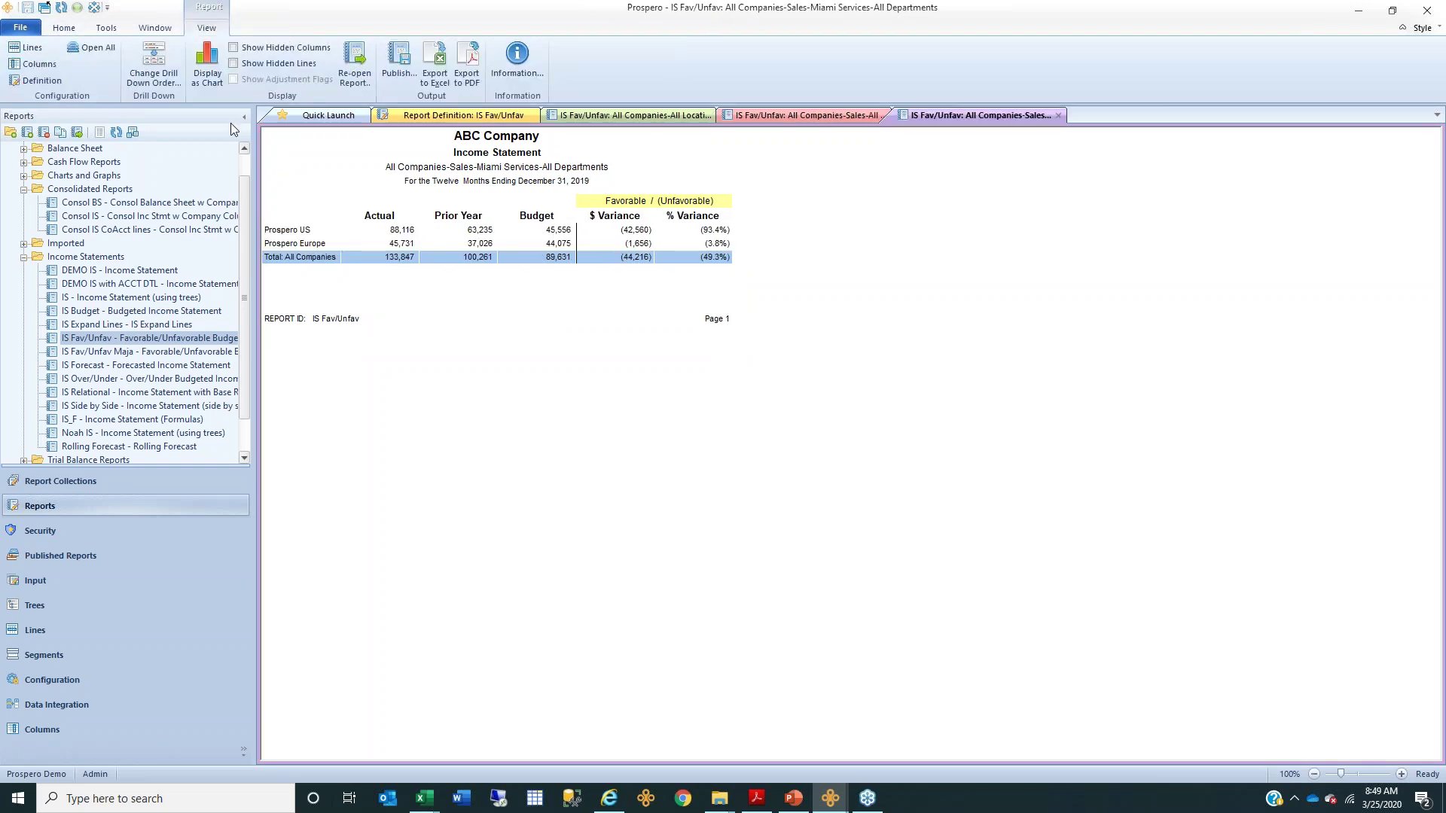
pyautogui.click(165, 75)
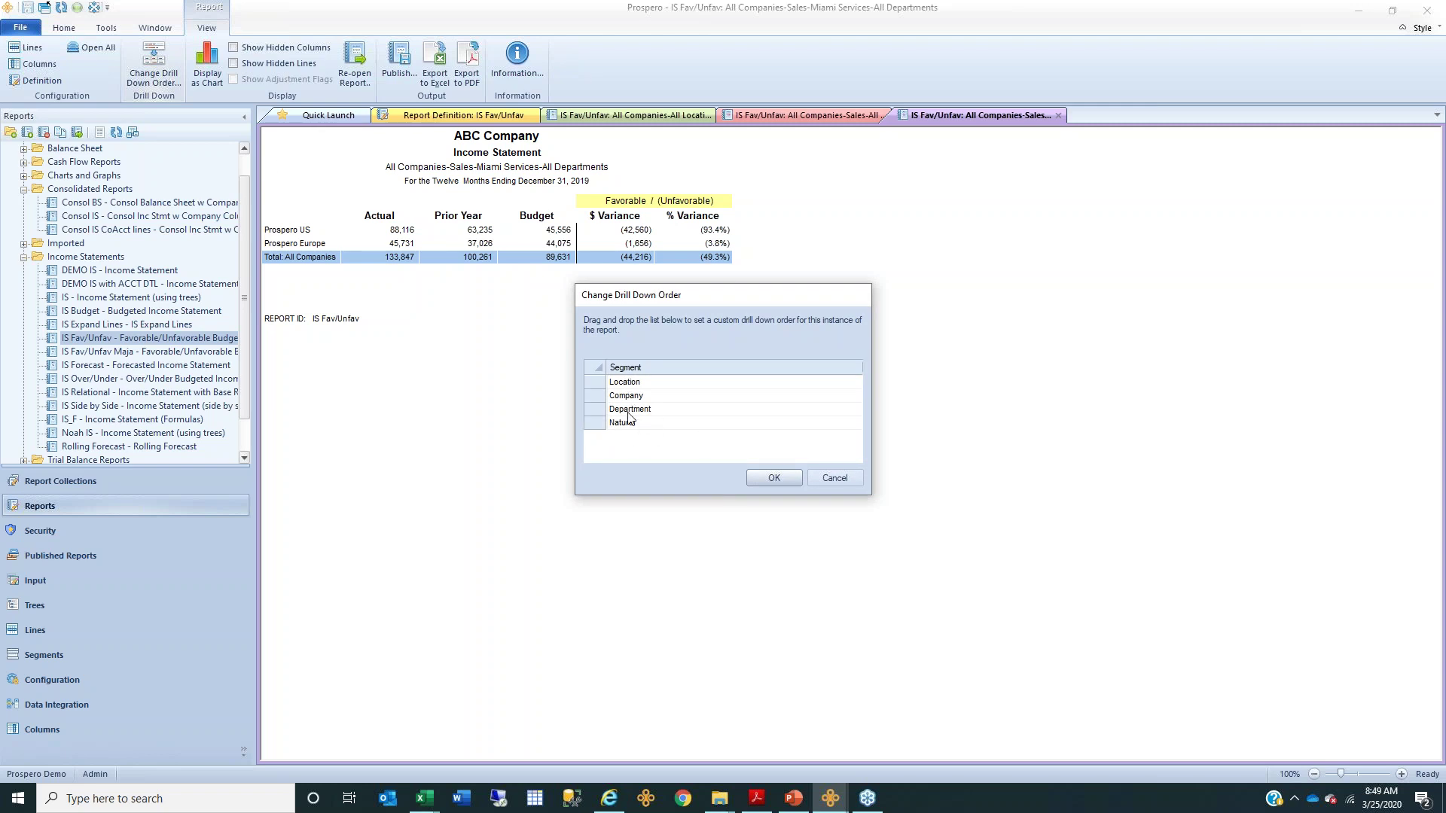
pyautogui.click(834, 479)
# - Close the Miami Services and Sales drill-downs, and show the hidden columns in the all-companies income statement
pyautogui.click(1058, 119)
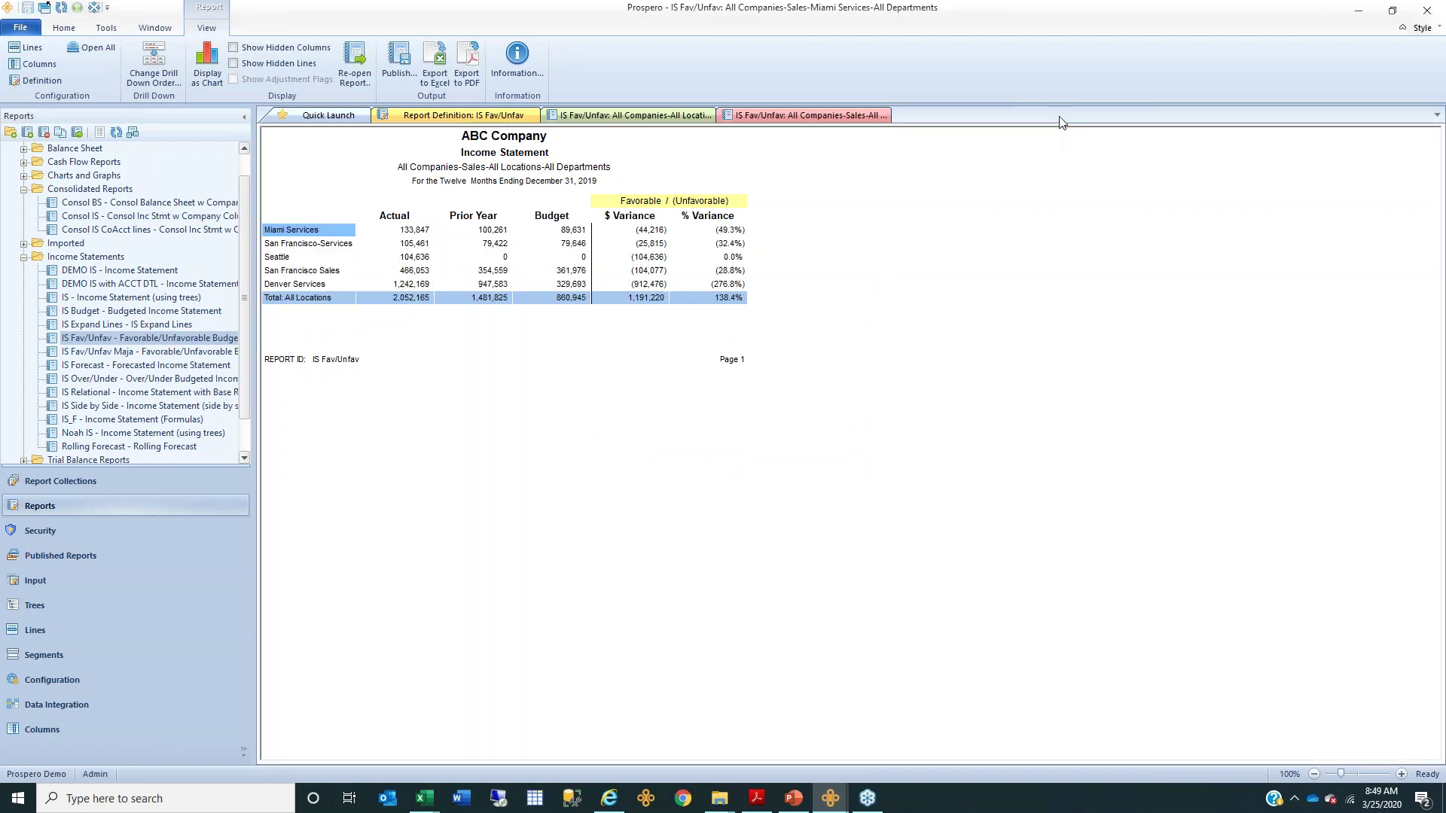
pyautogui.click(882, 116)
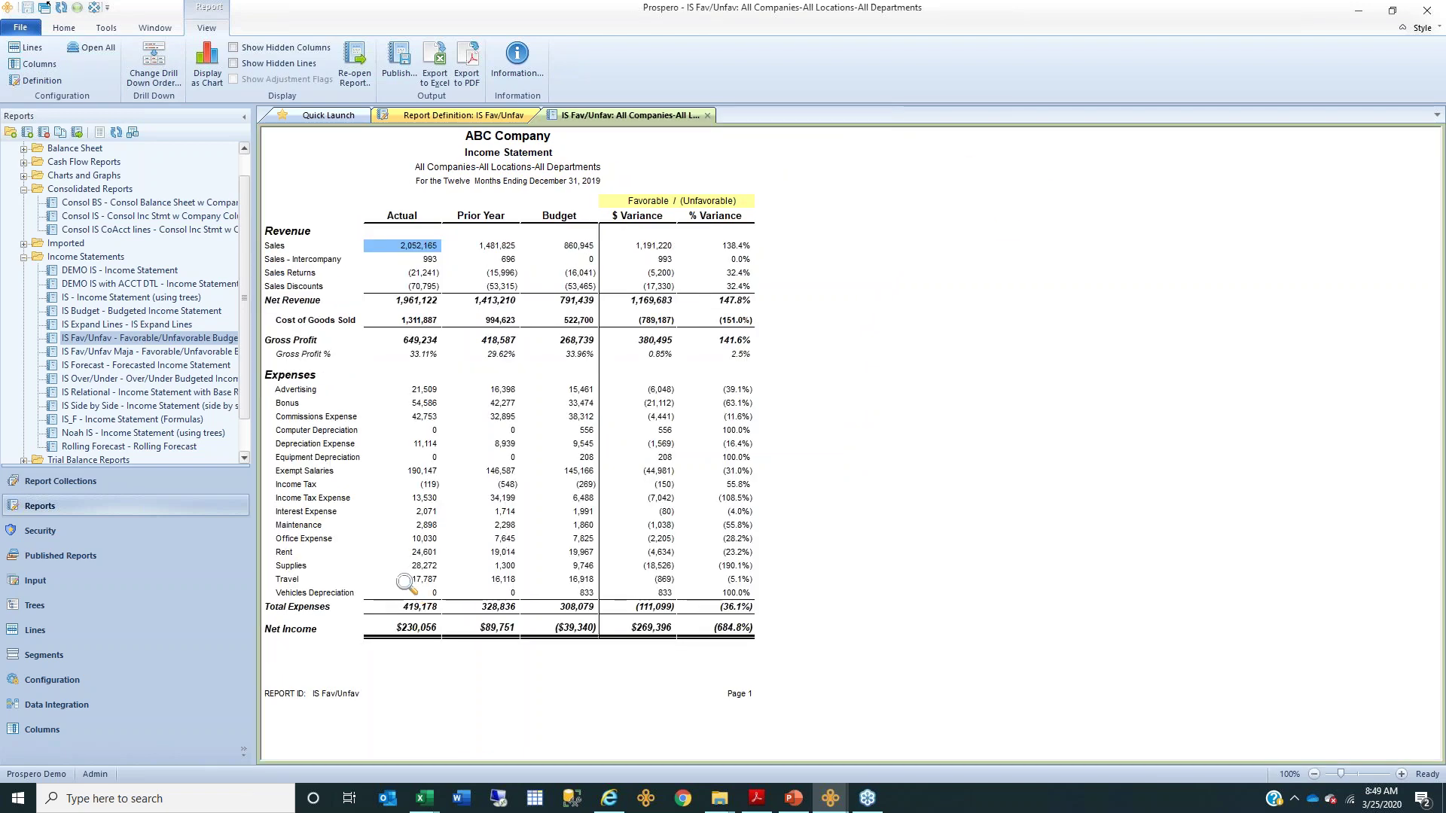
pyautogui.click(314, 607)
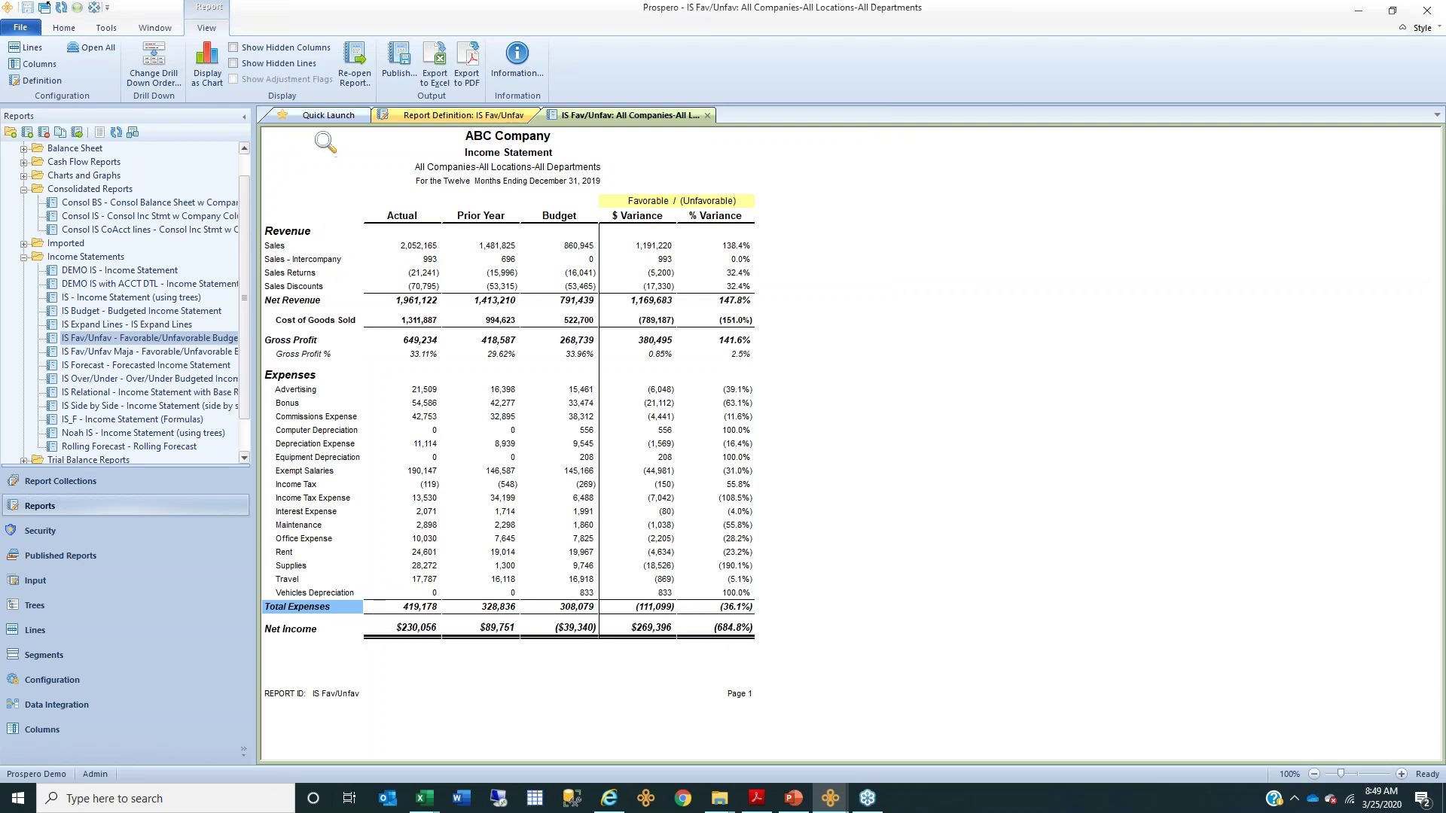
pyautogui.click(259, 51)
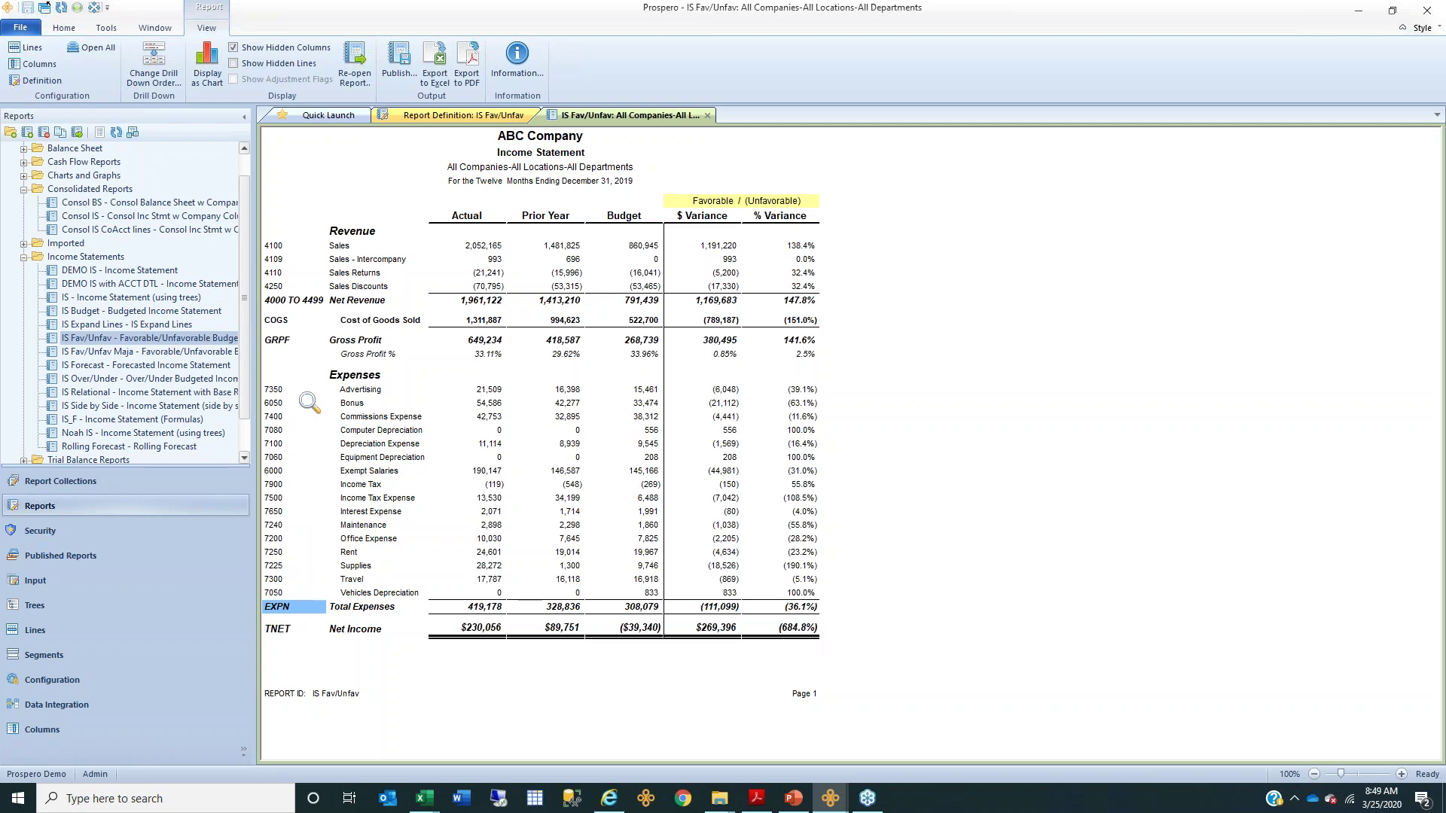
# - Examine the codes beside the Net Revenue, Cost of Goods Sold, Gross Profit and Total Expenses lines of the report
pyautogui.click(376, 339)
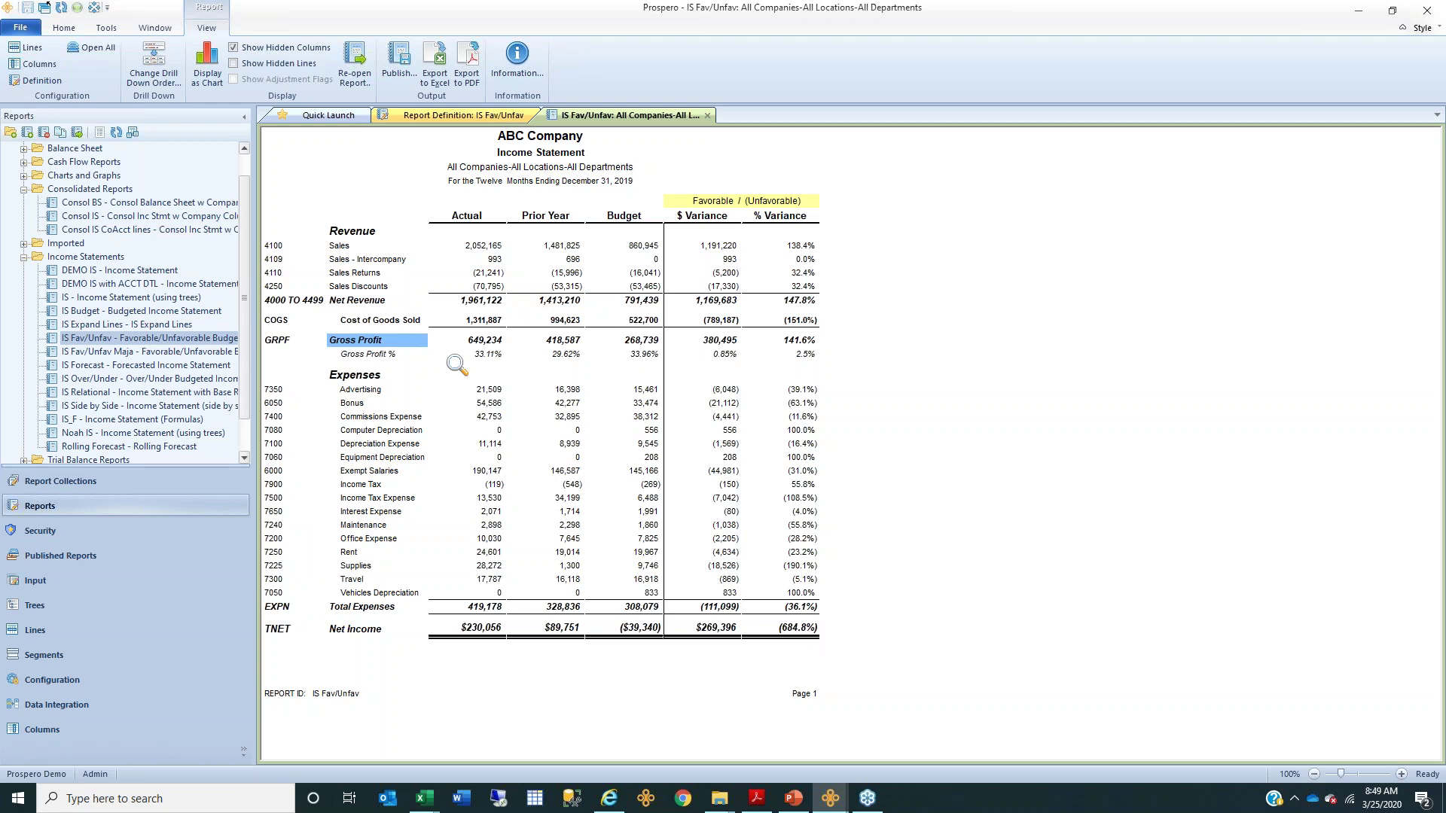
pyautogui.click(390, 301)
pyautogui.click(390, 320)
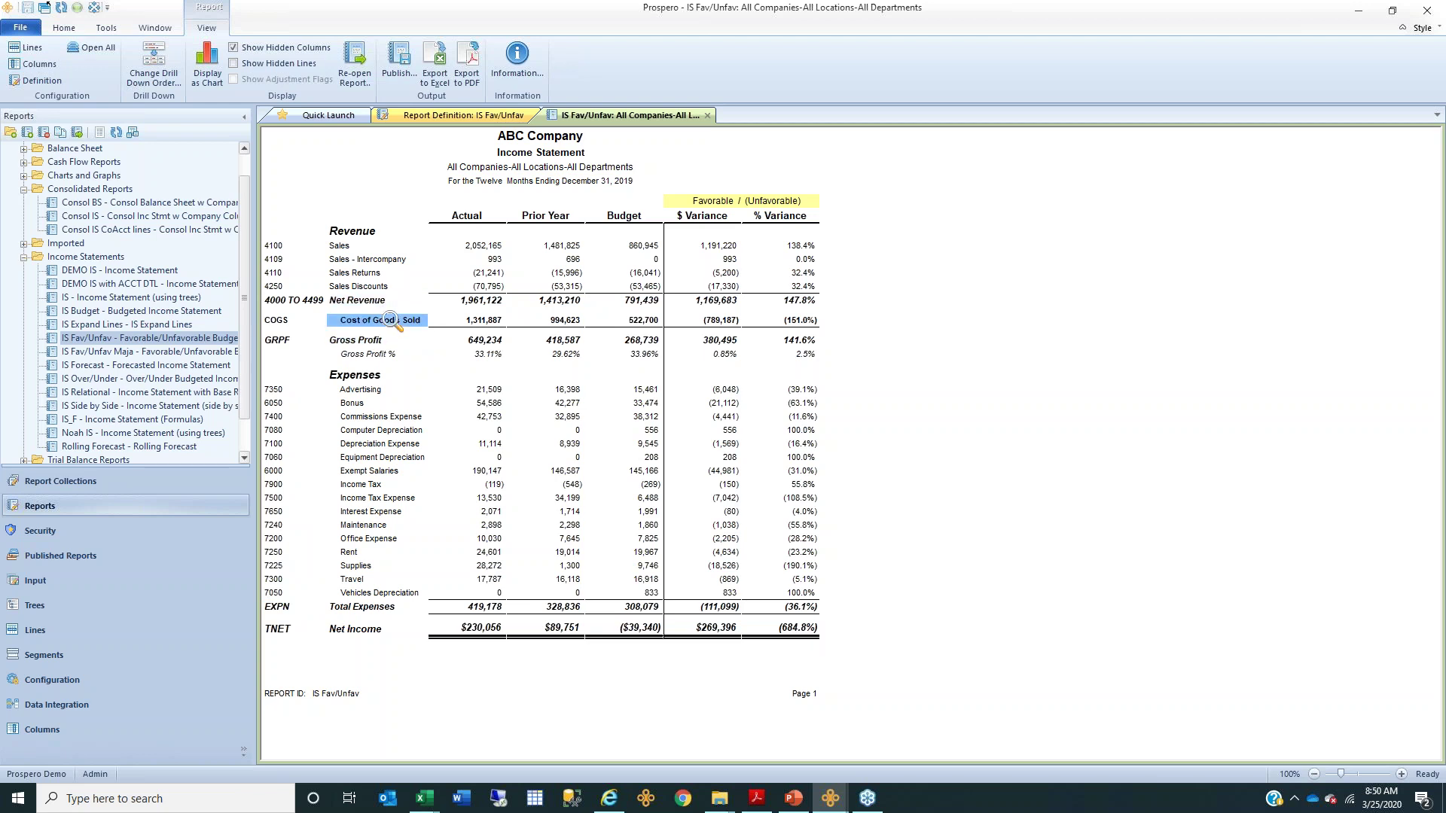
pyautogui.click(376, 301)
pyautogui.click(381, 320)
pyautogui.click(377, 301)
pyautogui.click(380, 321)
pyautogui.click(377, 302)
pyautogui.click(378, 340)
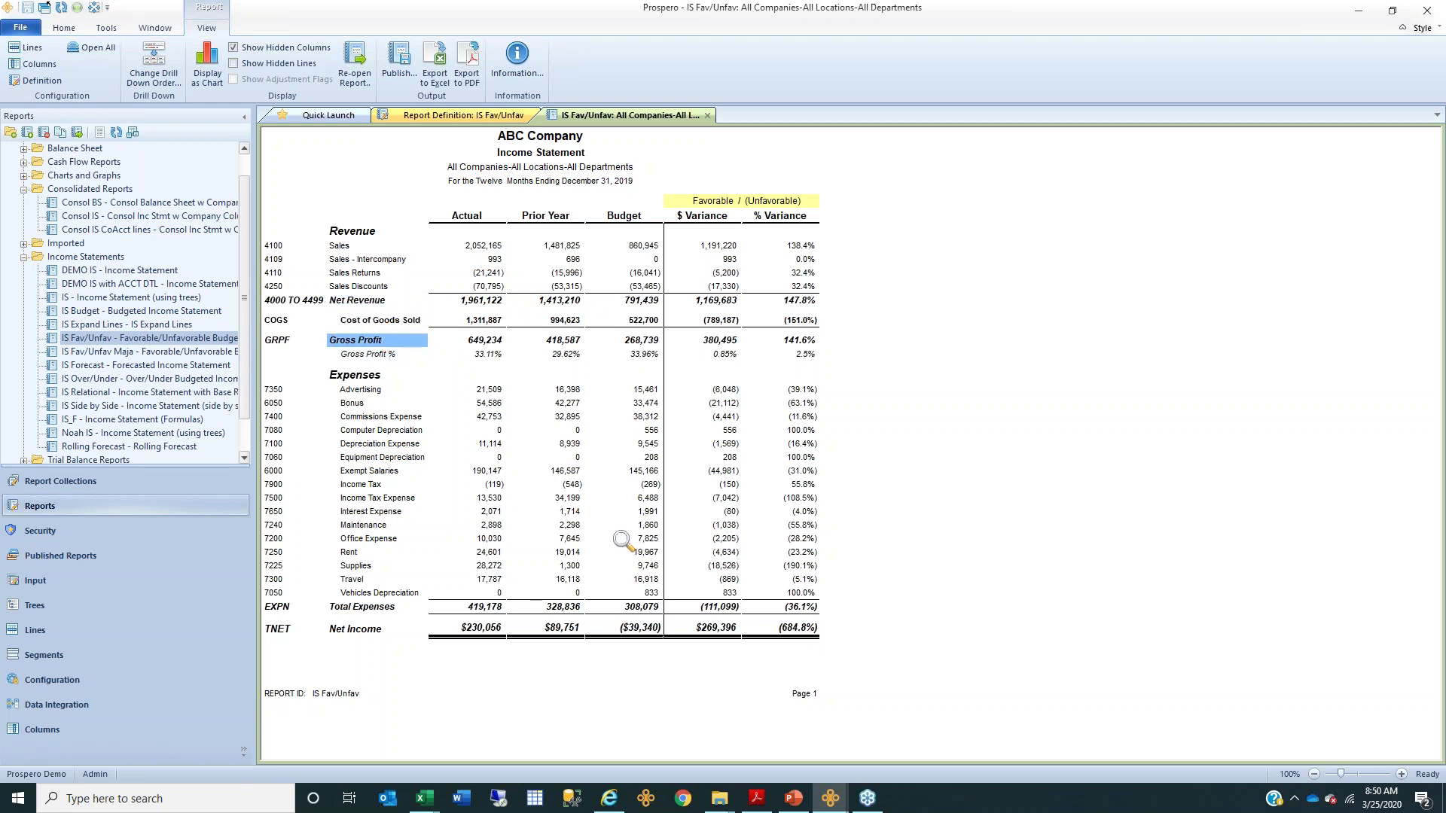
pyautogui.click(357, 606)
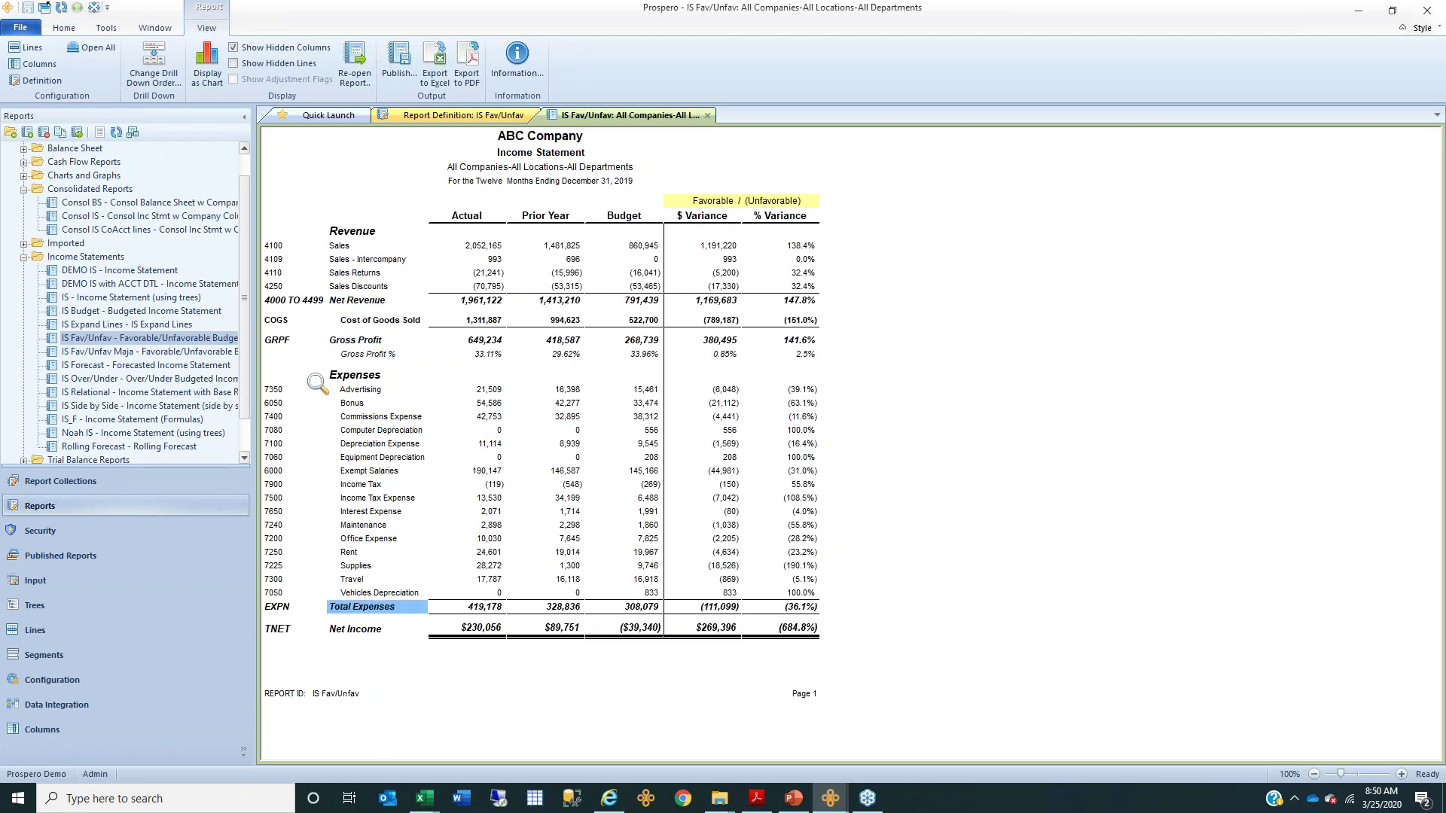
# - Open the report's line definition and check the Expand options and Levels value on the Total Expenses line
pyautogui.click(30, 49)
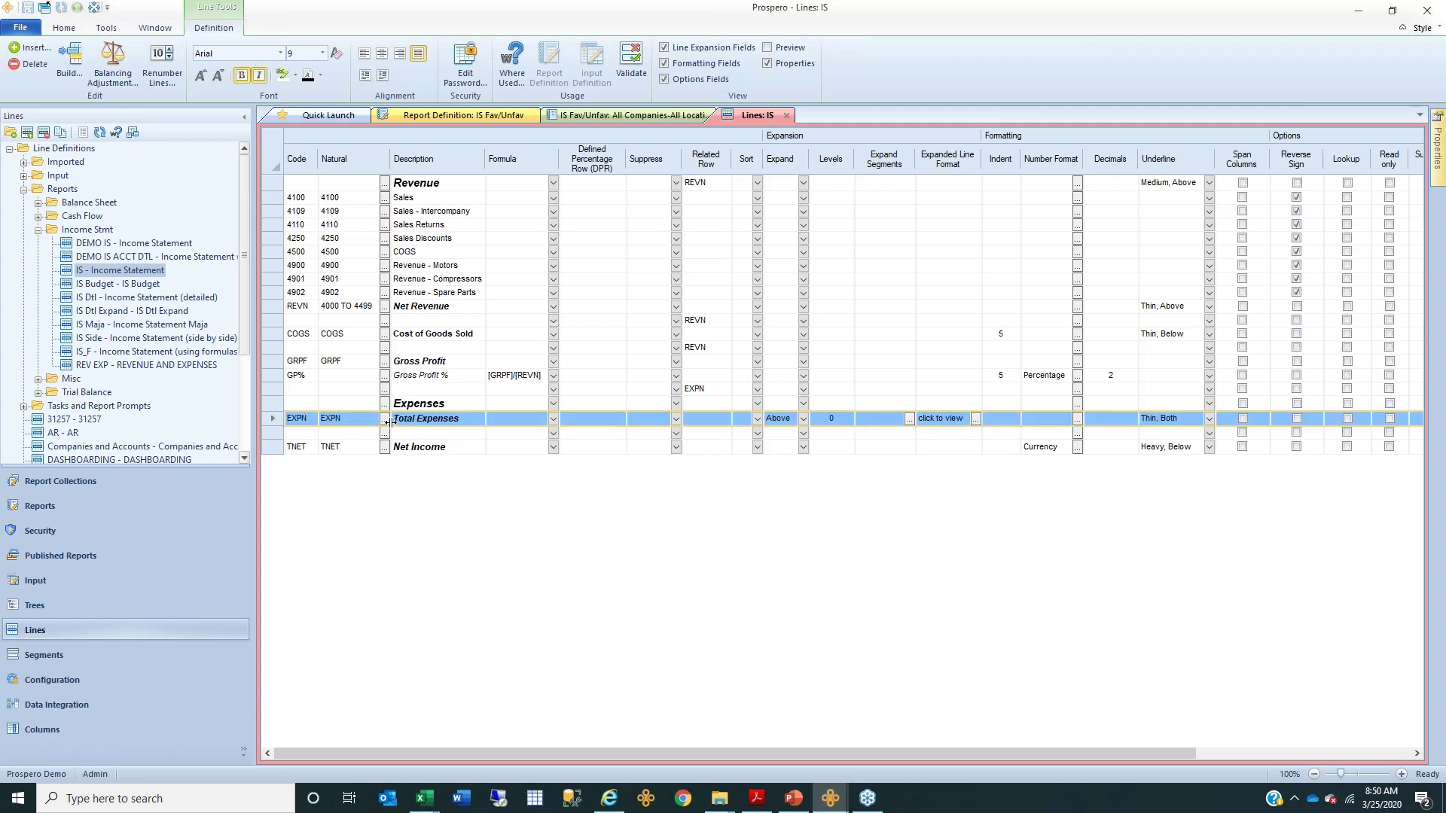
pyautogui.click(804, 423)
pyautogui.click(804, 422)
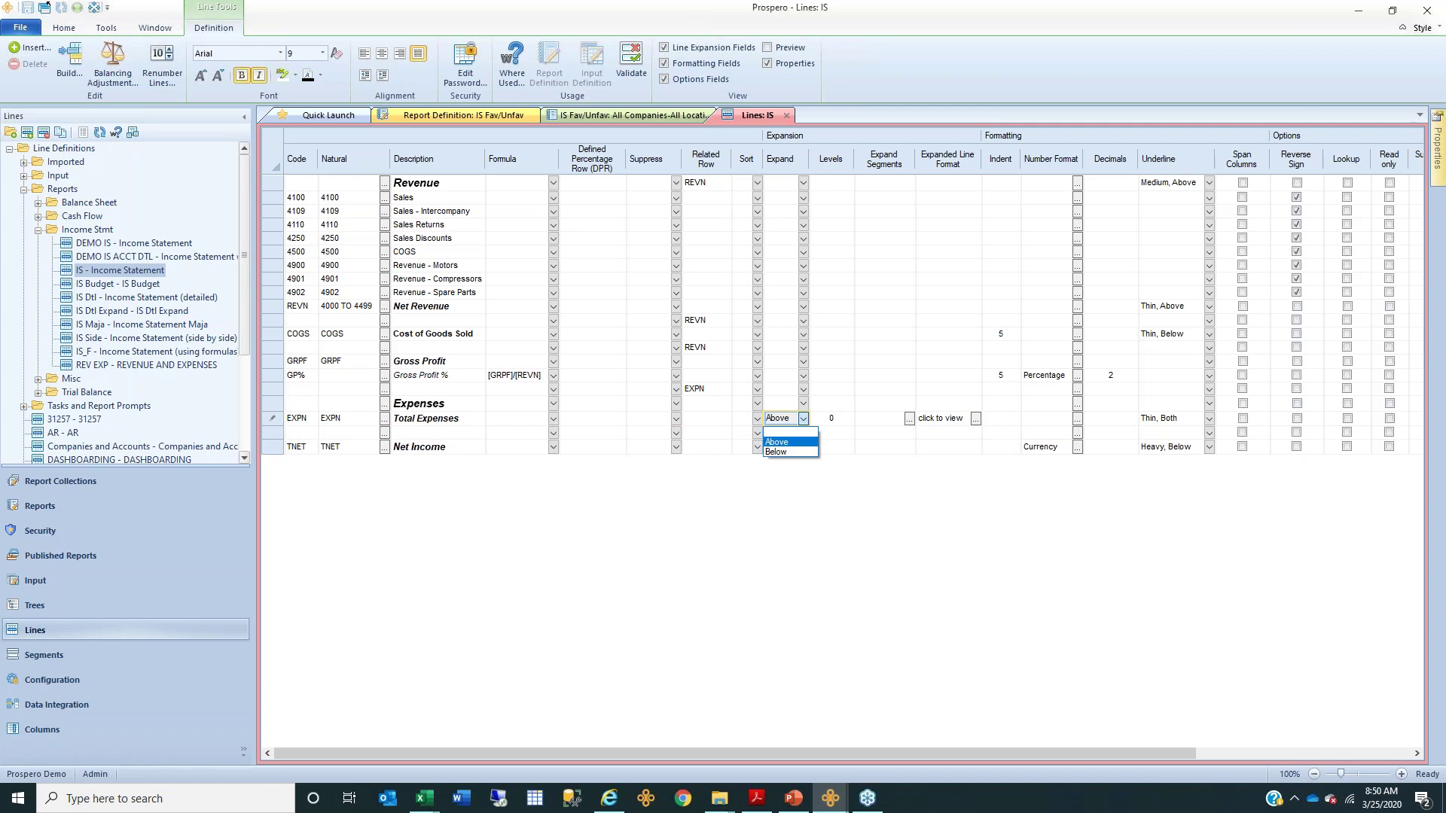
pyautogui.click(829, 419)
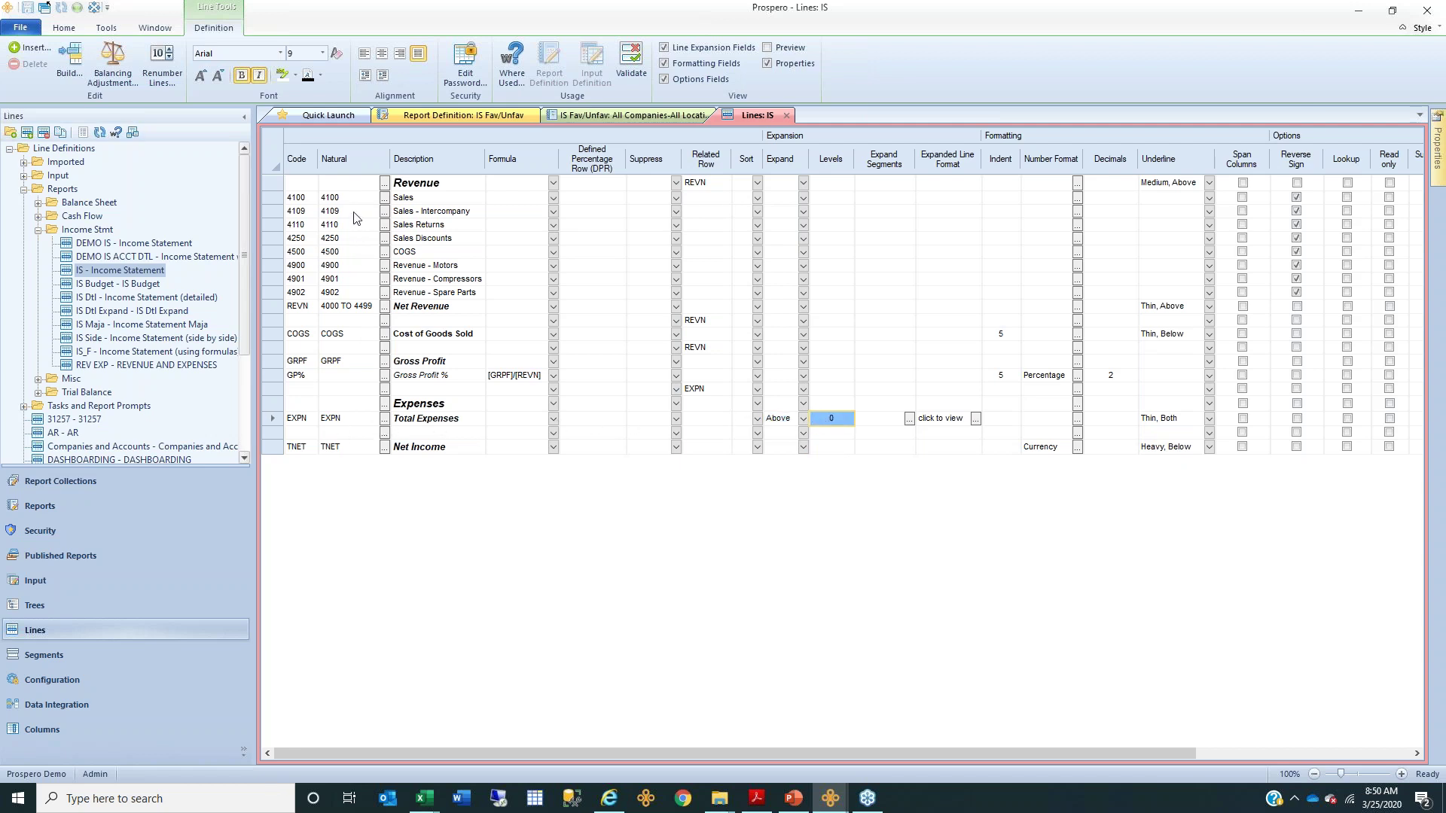
# - Examine the Natural account assignments of the income statement lines, from the individual sales accounts to the Net Revenue range
pyautogui.moveTo(354, 213); pyautogui.dragTo(348, 465)
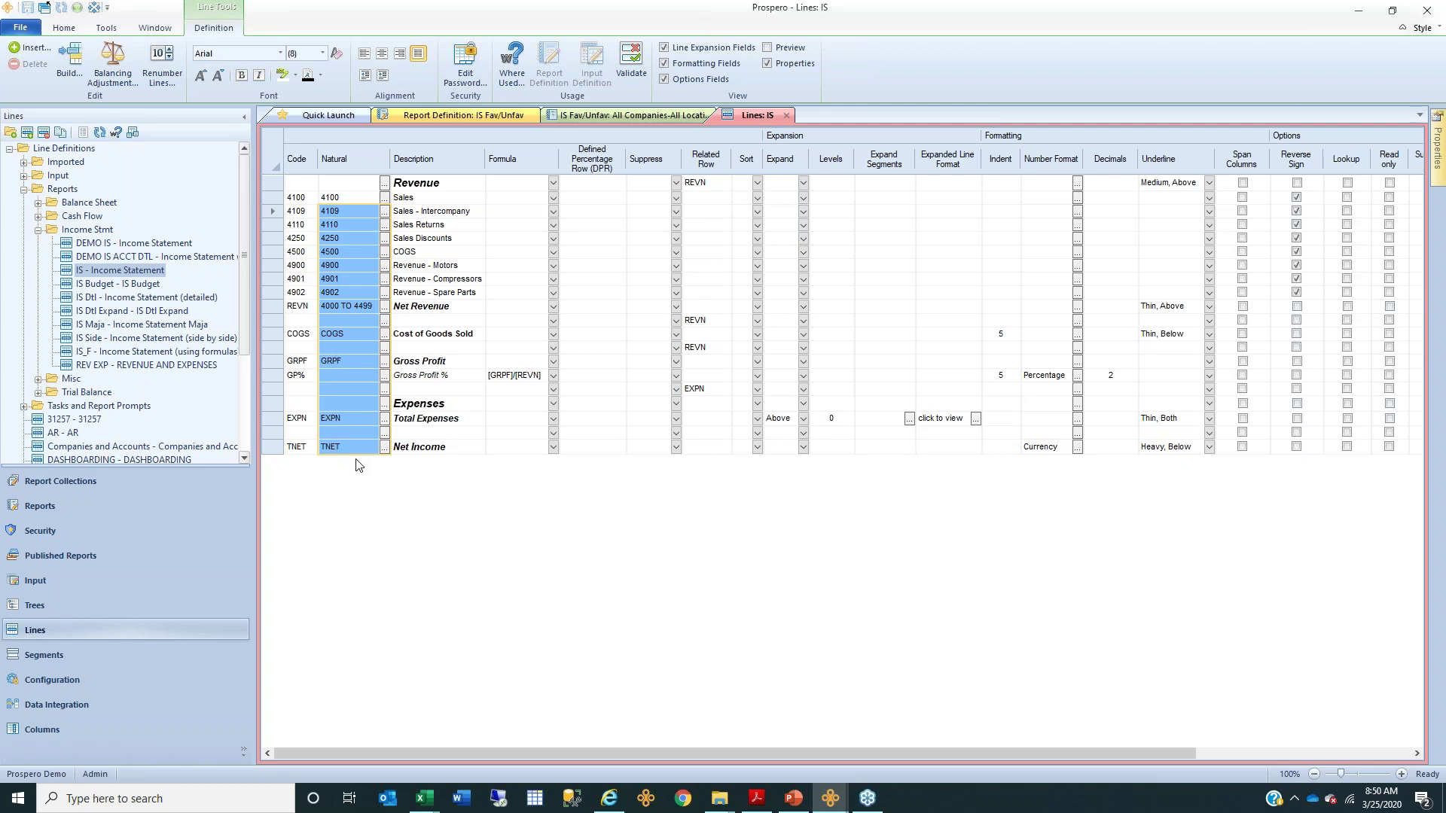
pyautogui.click(359, 197)
pyautogui.click(359, 212)
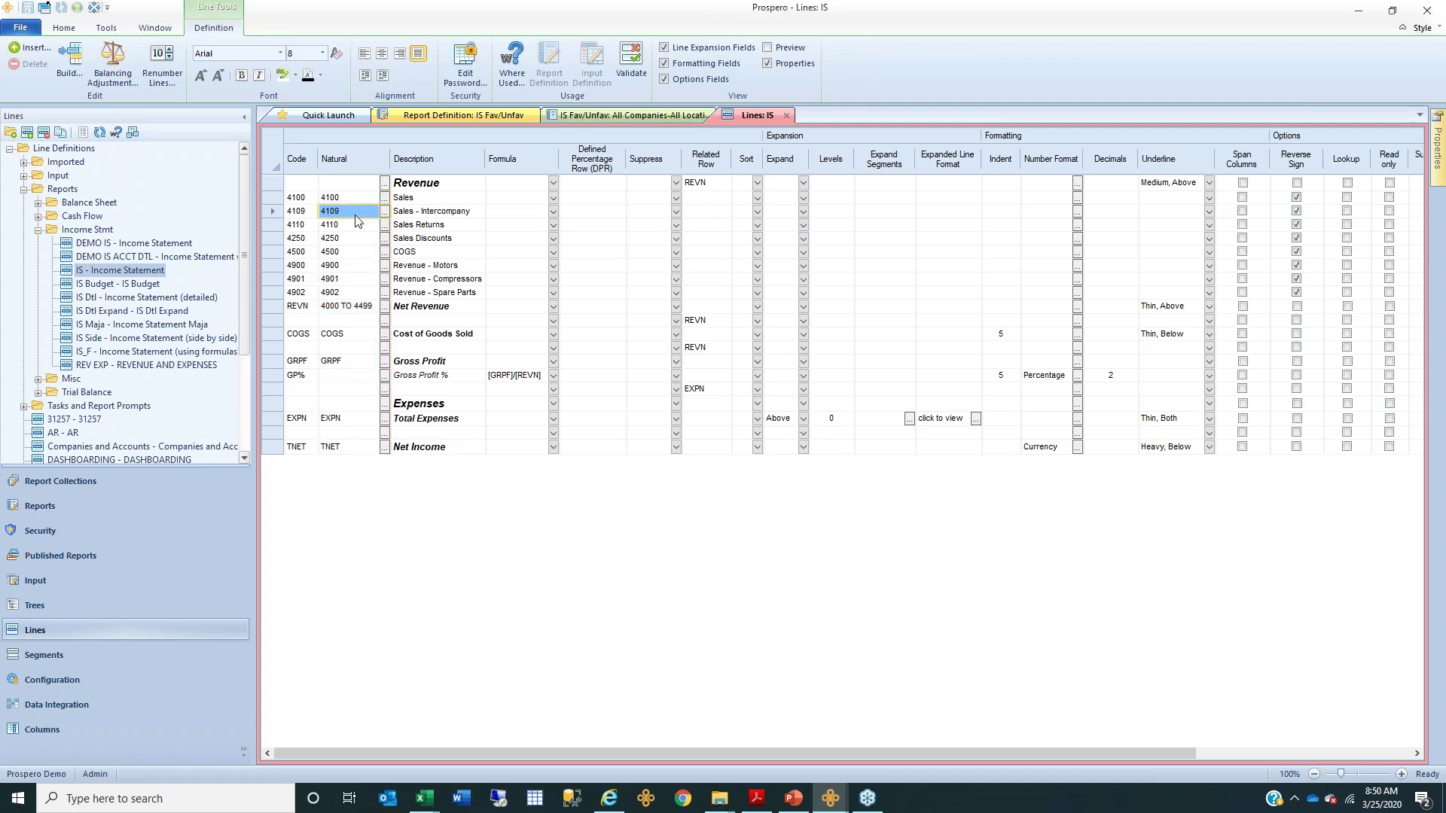
pyautogui.click(353, 225)
pyautogui.click(349, 307)
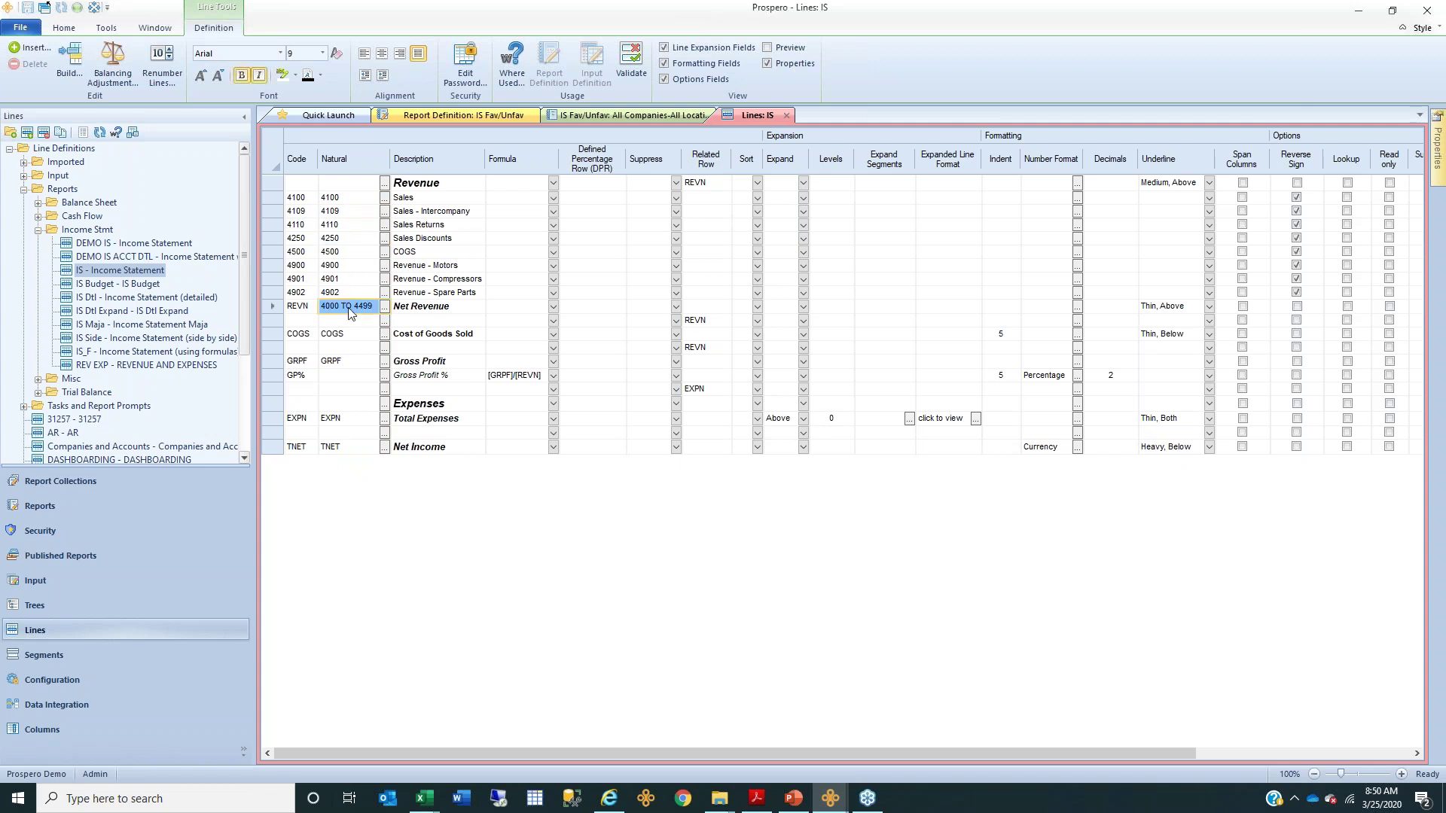
# - Open the Natural segment selection for the Total Expenses line and expand EXPN to inspect its accounts under Net Income
pyautogui.click(331, 418)
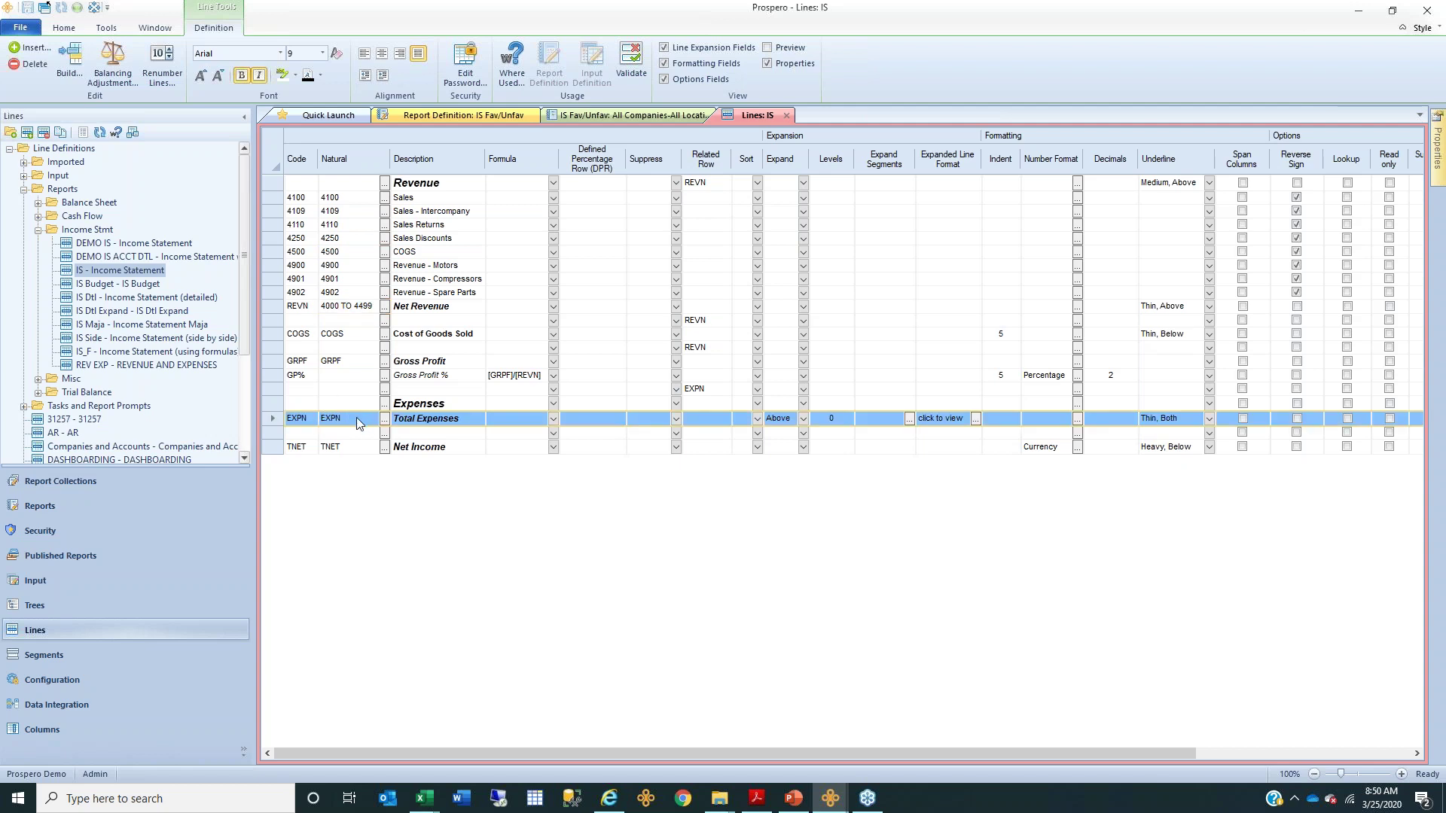
pyautogui.click(384, 419)
pyautogui.click(384, 419)
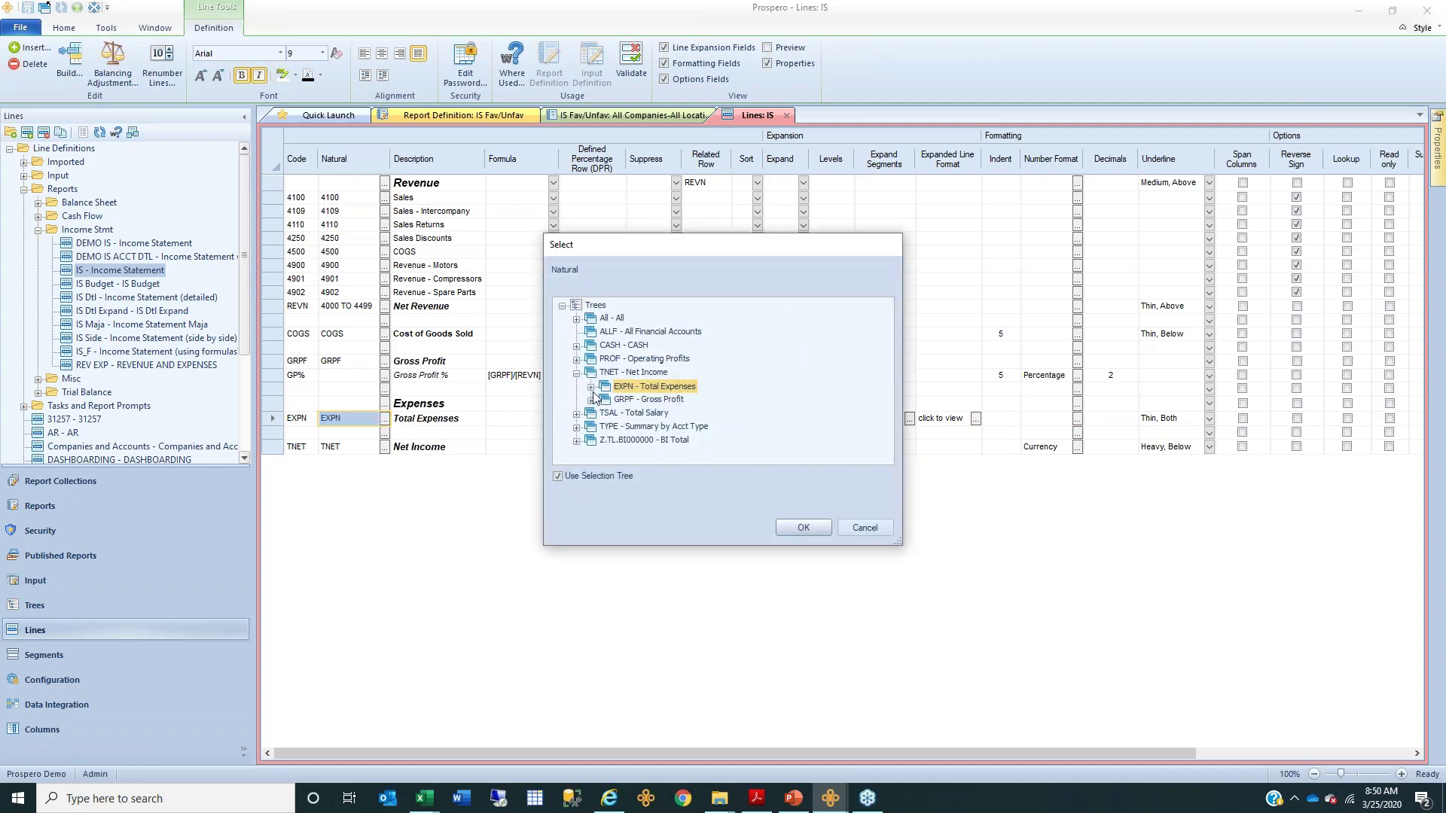
pyautogui.click(591, 387)
pyautogui.moveTo(639, 251); pyautogui.dragTo(646, 297)
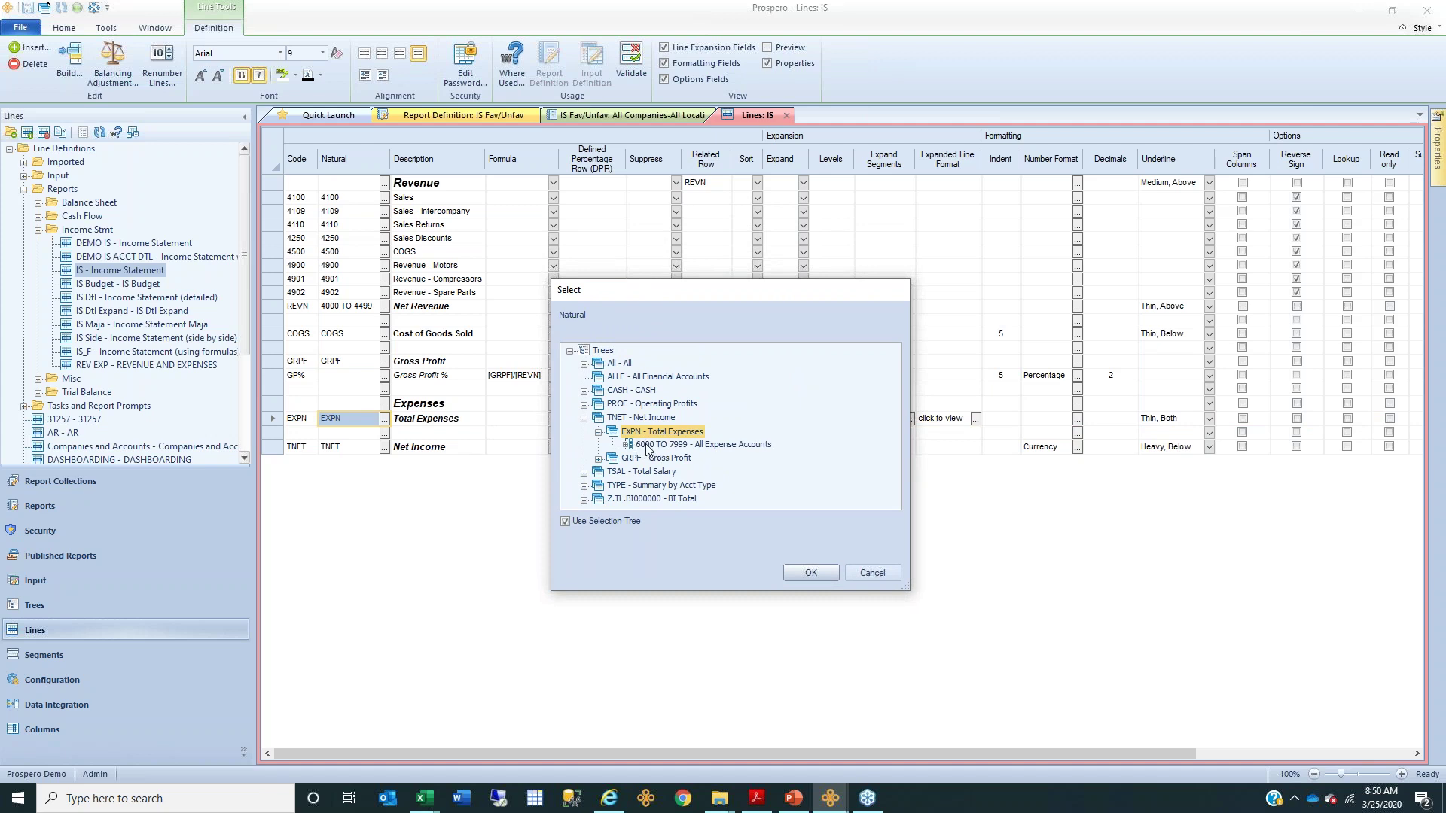
pyautogui.click(622, 419)
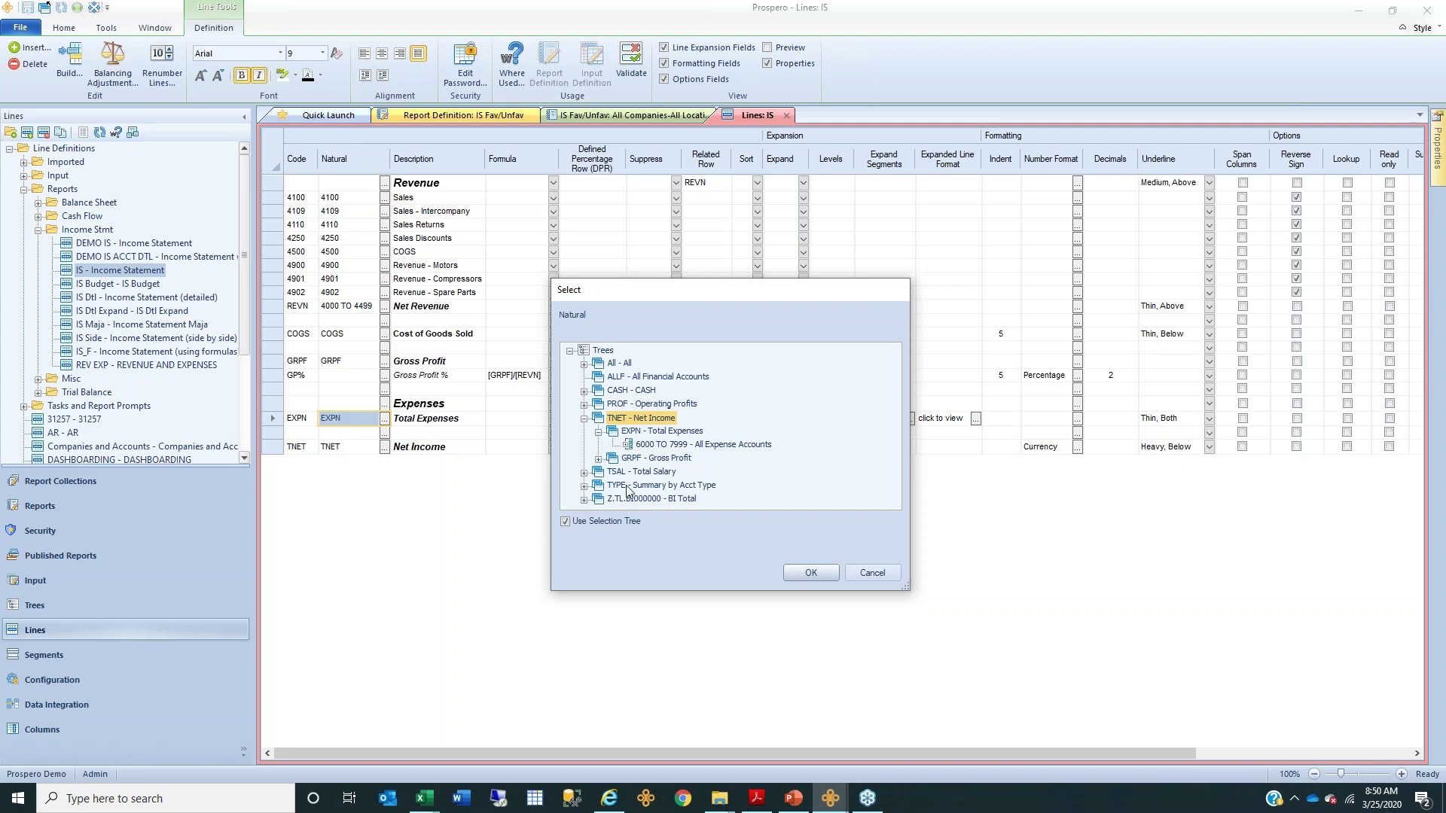
pyautogui.click(635, 433)
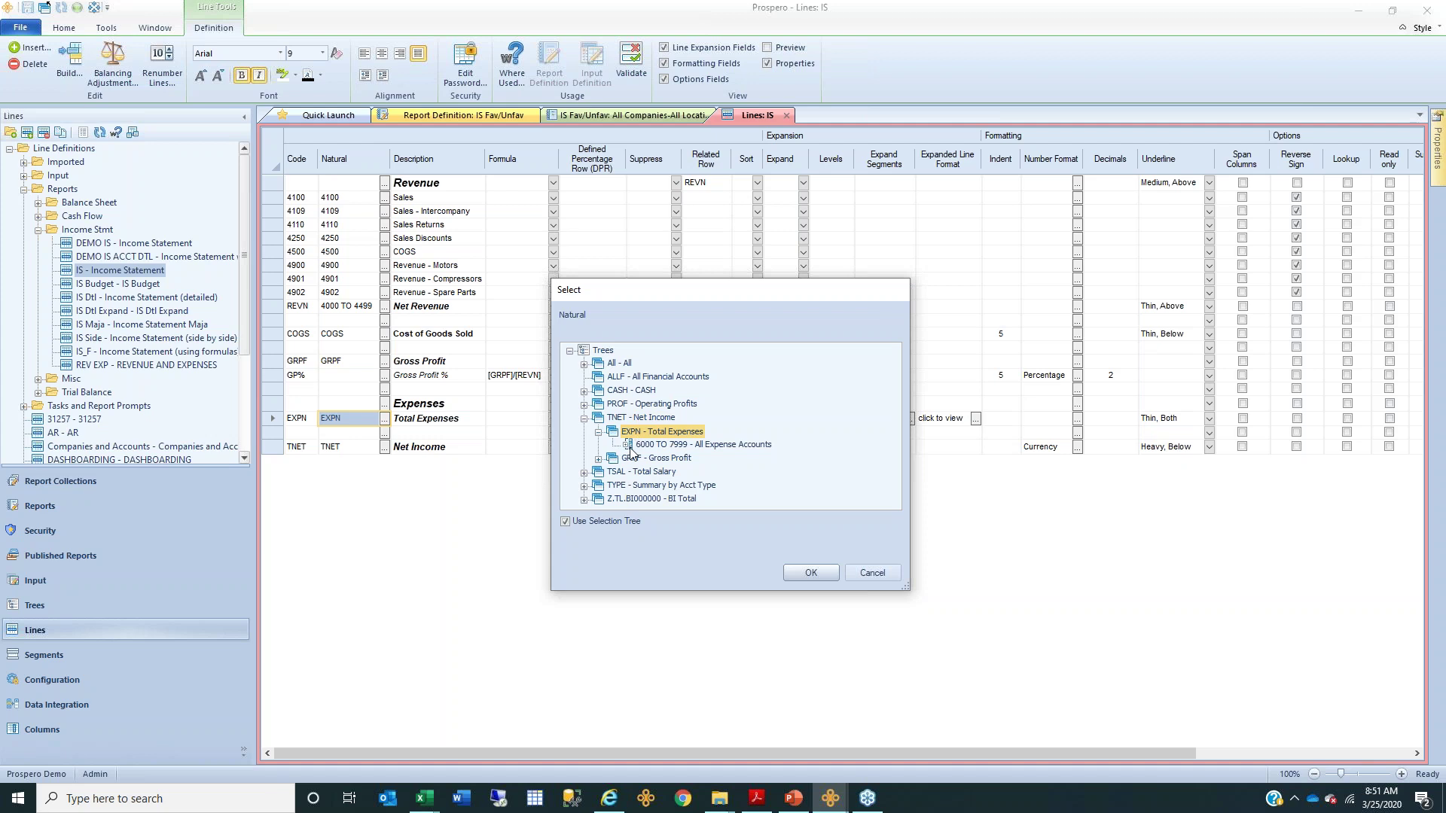
# - Expand GRPF - Gross Profit to inspect its COGS and REVN branches, and move the selection dialog below the Total Expenses line
pyautogui.click(600, 460)
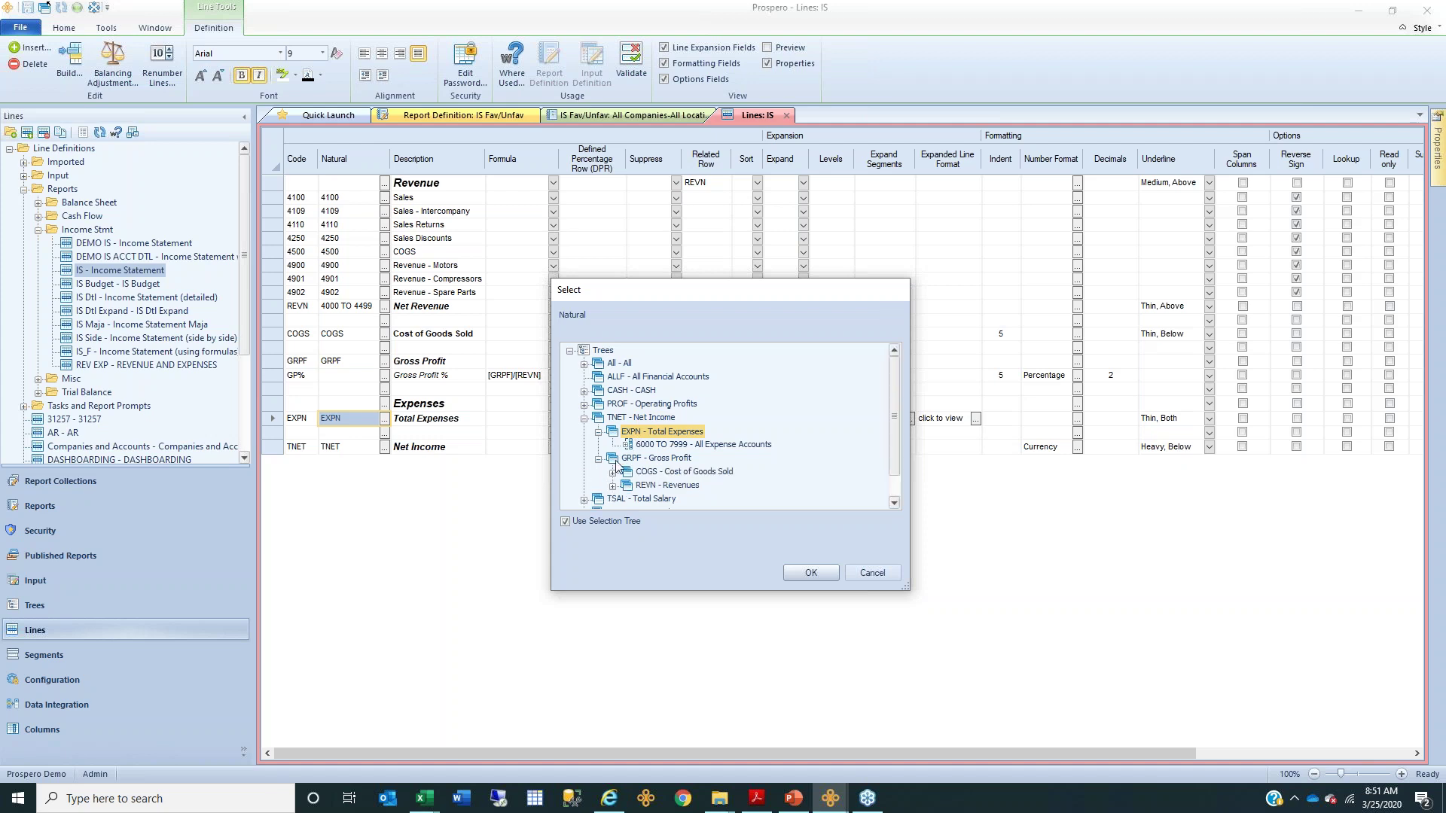
pyautogui.click(662, 475)
pyautogui.click(664, 485)
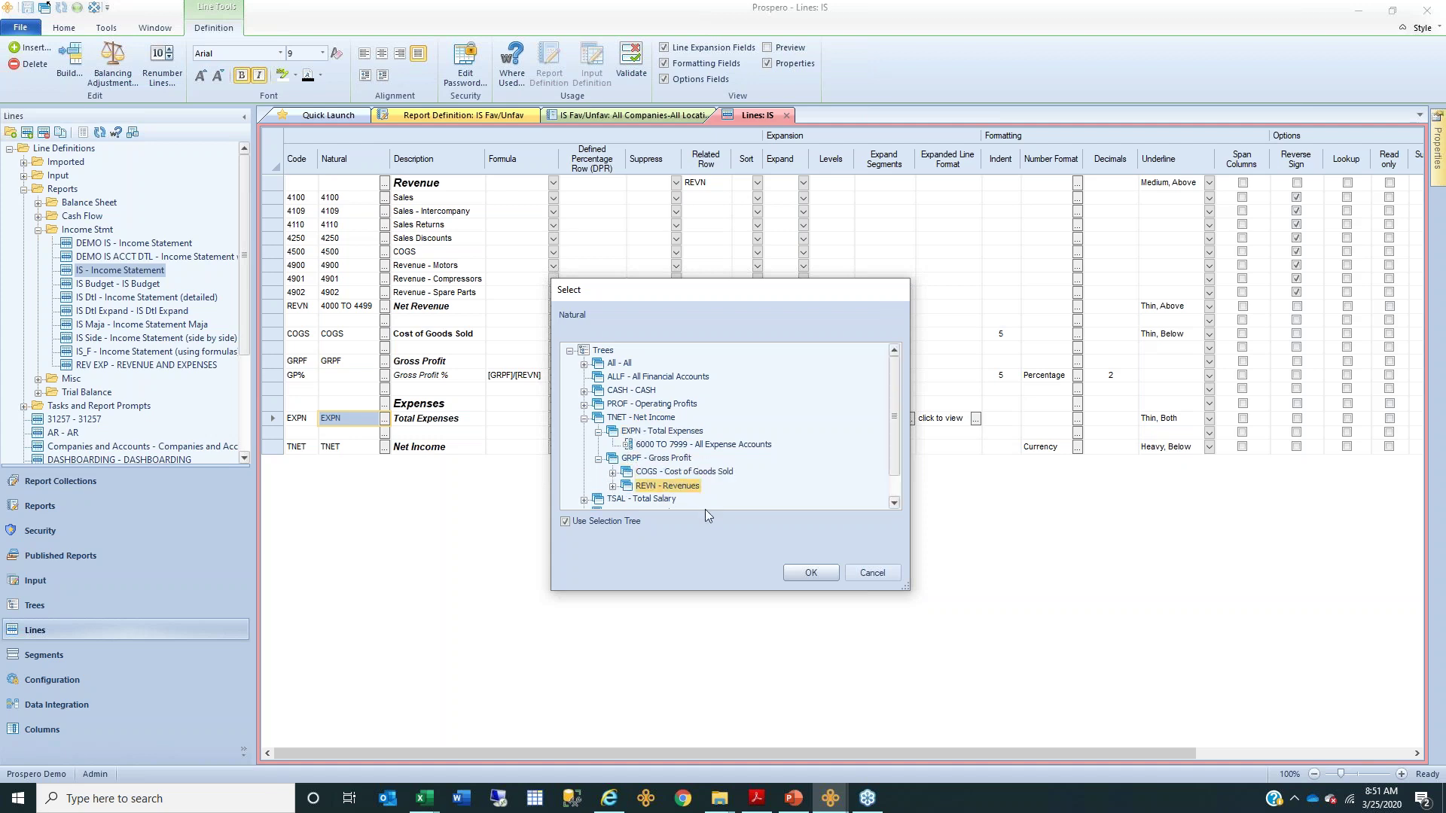
pyautogui.click(644, 460)
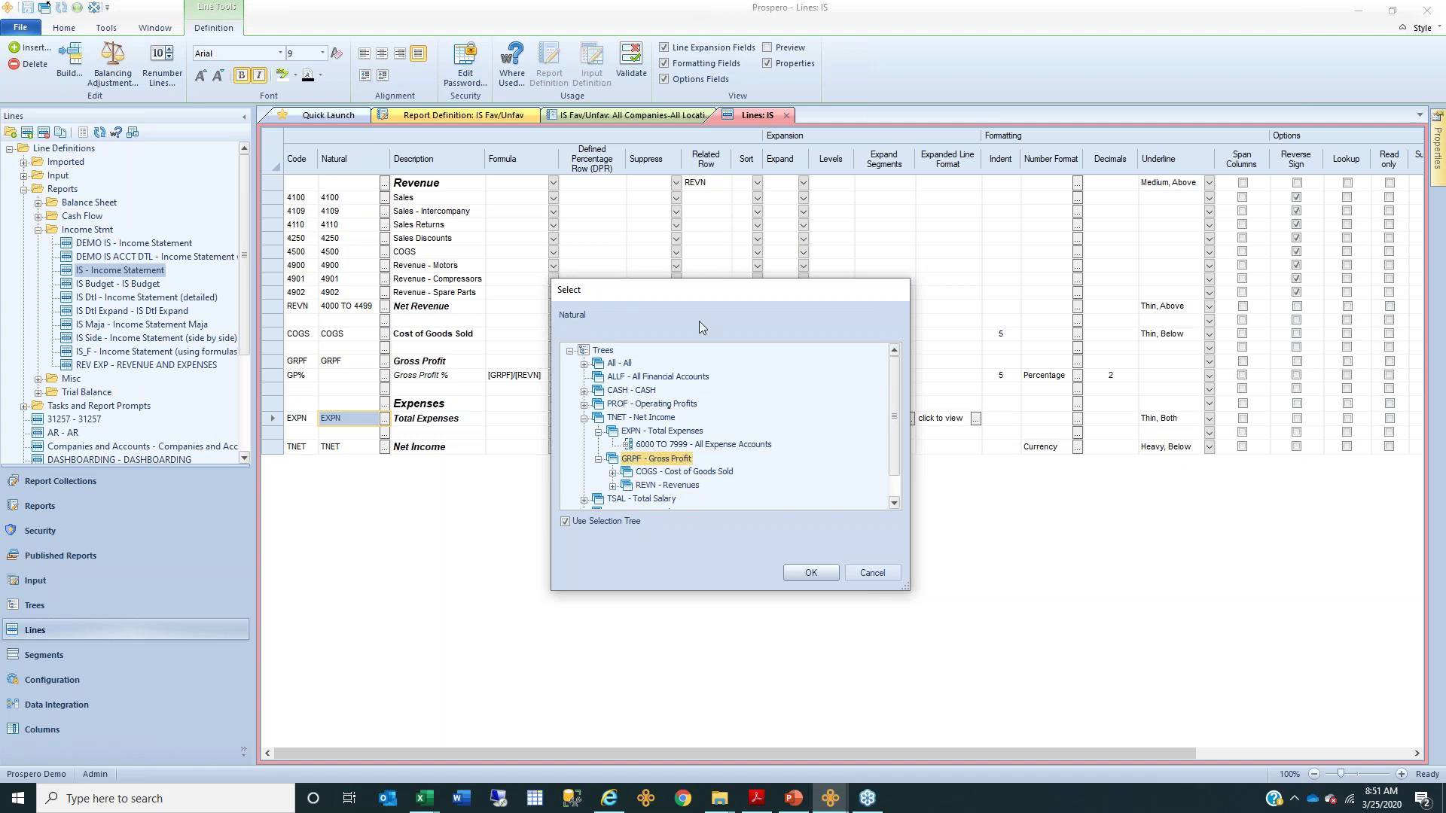
pyautogui.moveTo(729, 296); pyautogui.dragTo(609, 436)
pyautogui.click(550, 572)
pyautogui.moveTo(735, 437); pyautogui.dragTo(677, 449)
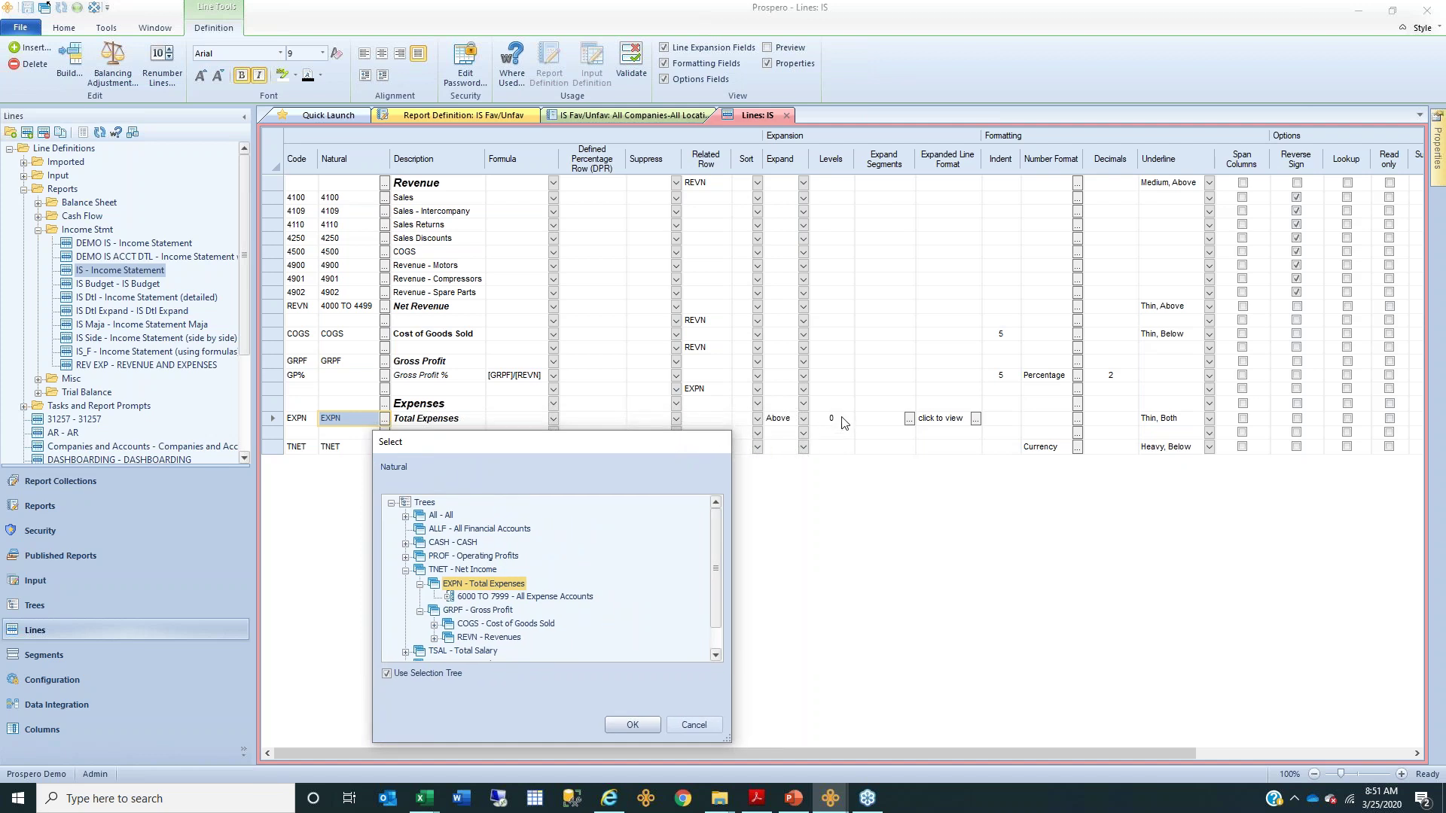
# - Compare the All Expense Accounts range under EXPN with the Cost of Goods Sold and Revenues branches under Gross Profit
pyautogui.click(545, 597)
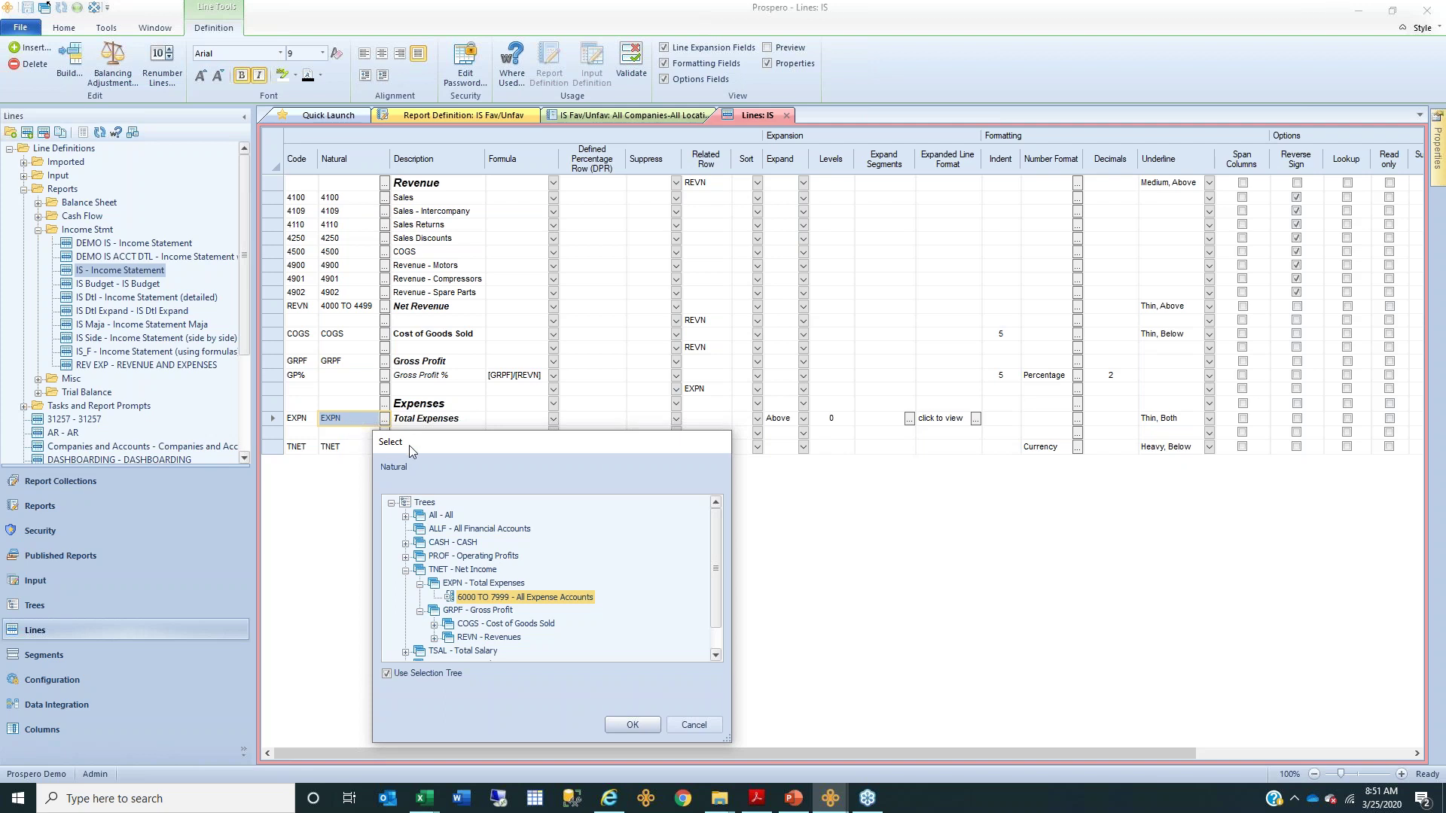
pyautogui.moveTo(419, 445); pyautogui.dragTo(455, 444)
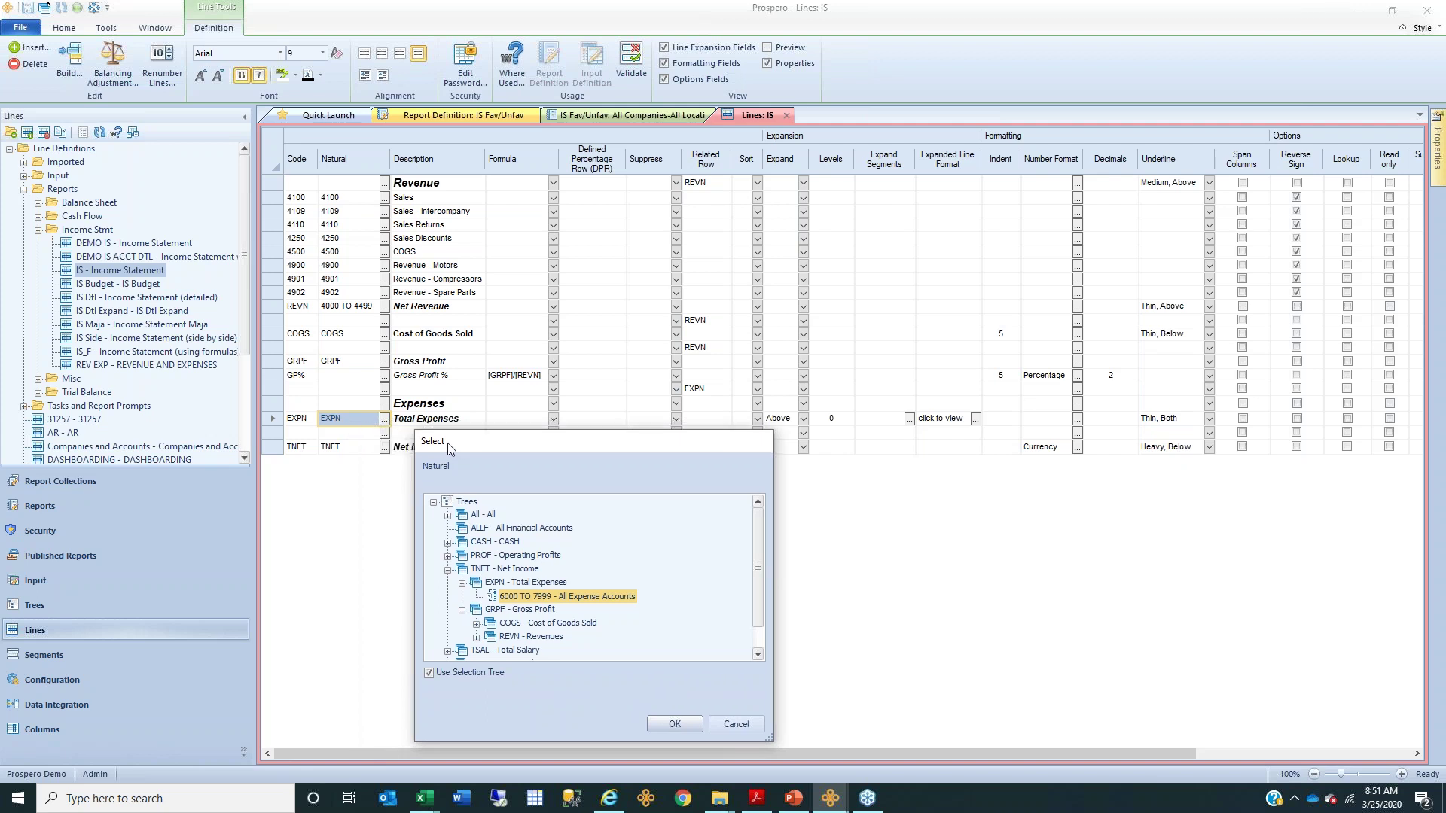
pyautogui.click(502, 612)
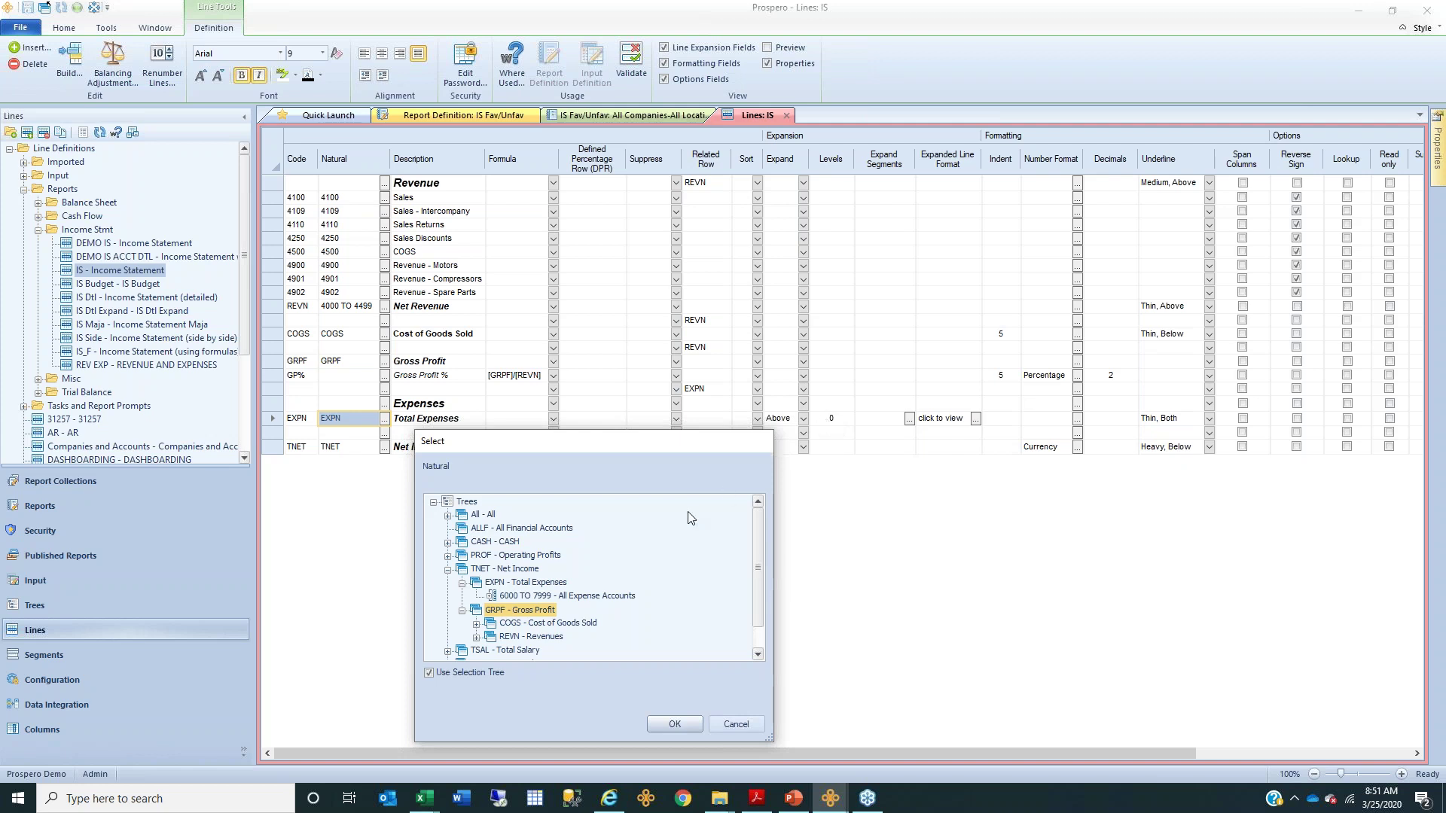
pyautogui.click(561, 625)
pyautogui.click(554, 637)
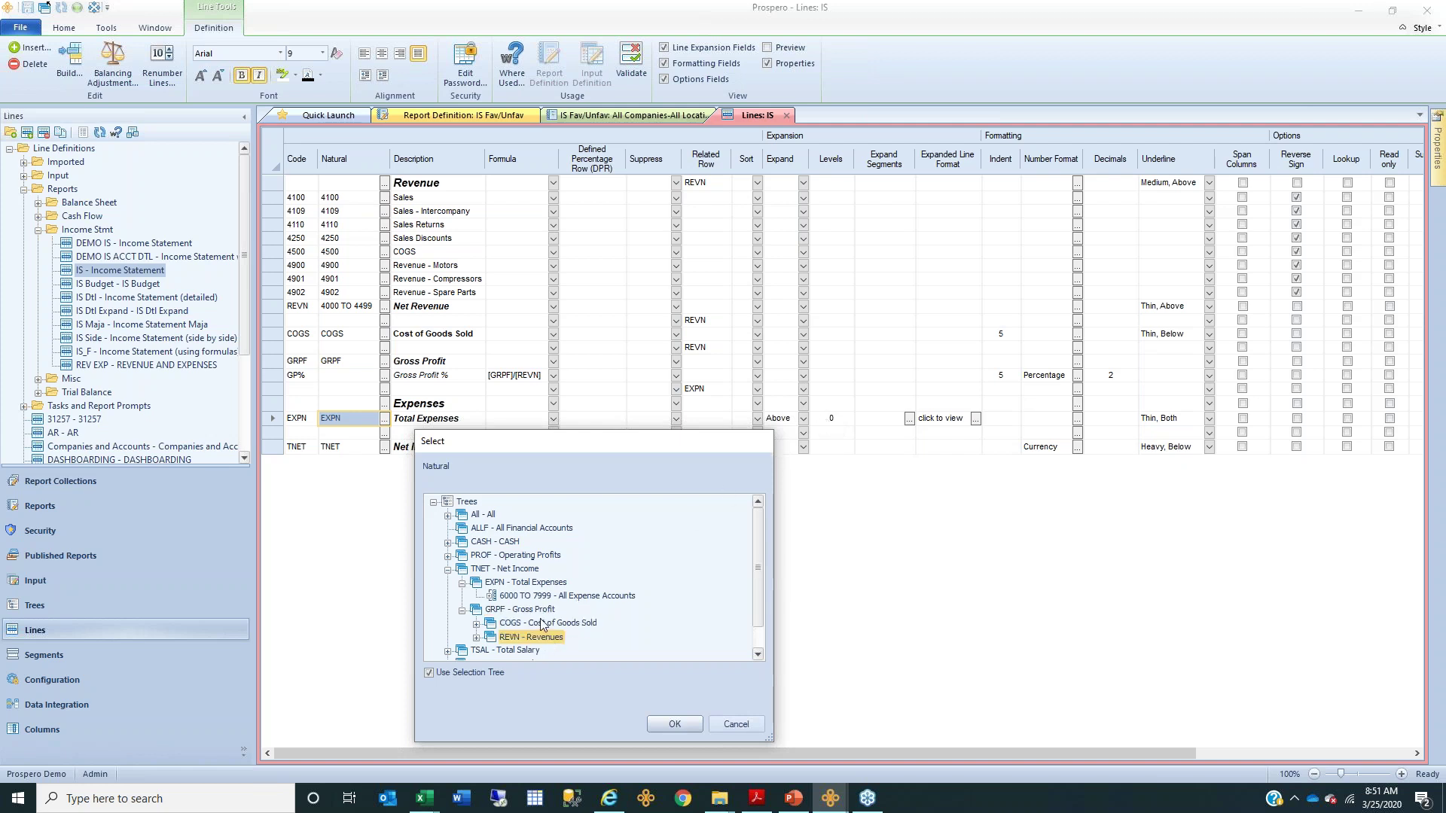
pyautogui.click(542, 624)
pyautogui.click(538, 638)
pyautogui.click(534, 627)
pyautogui.click(537, 639)
pyautogui.click(523, 611)
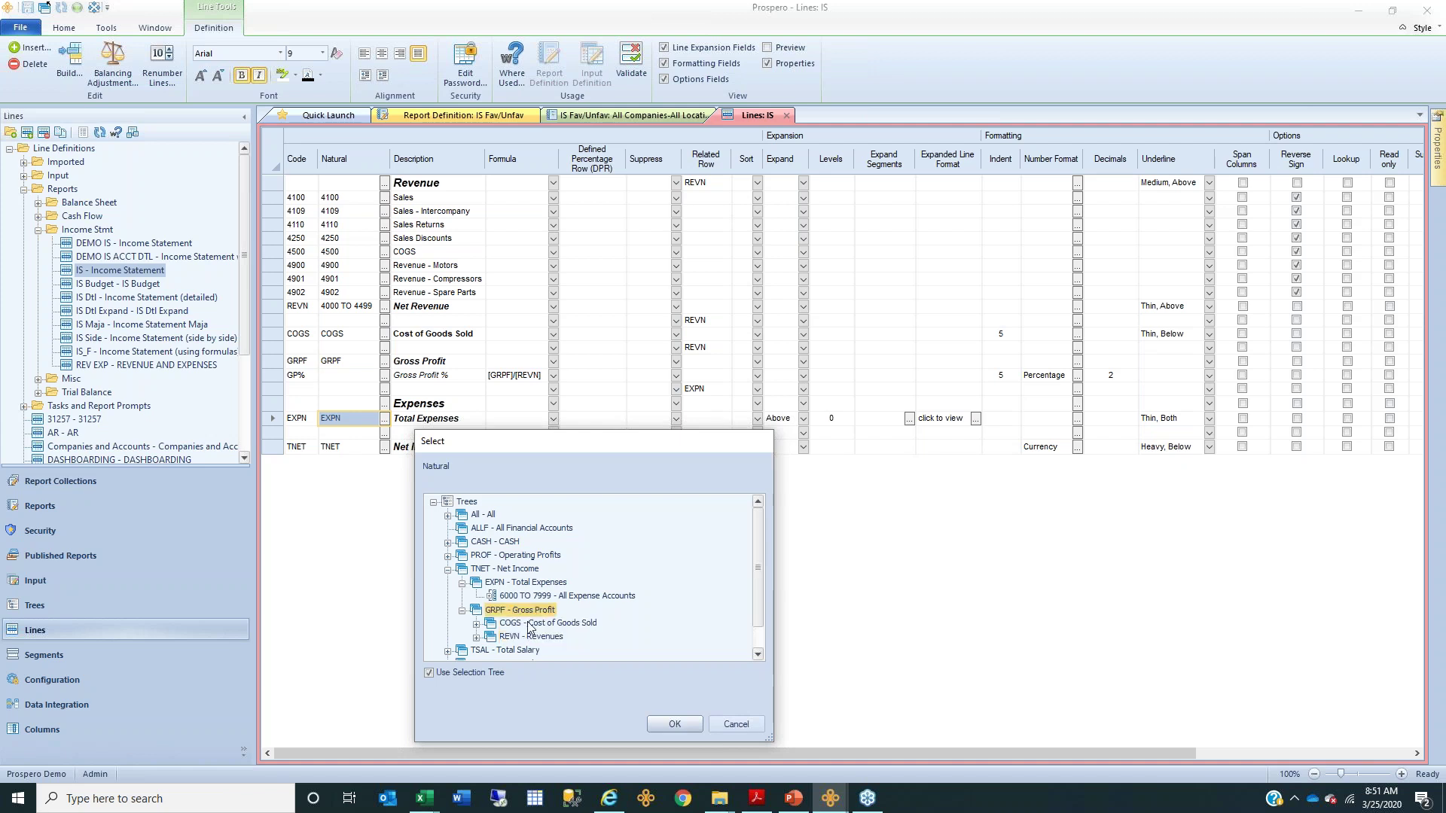
# - Expand COGS - Cost of Goods Sold, inspect its 5*, Labor COGS and Material COGS branches, and close the Natural selection without changing it
pyautogui.click(477, 624)
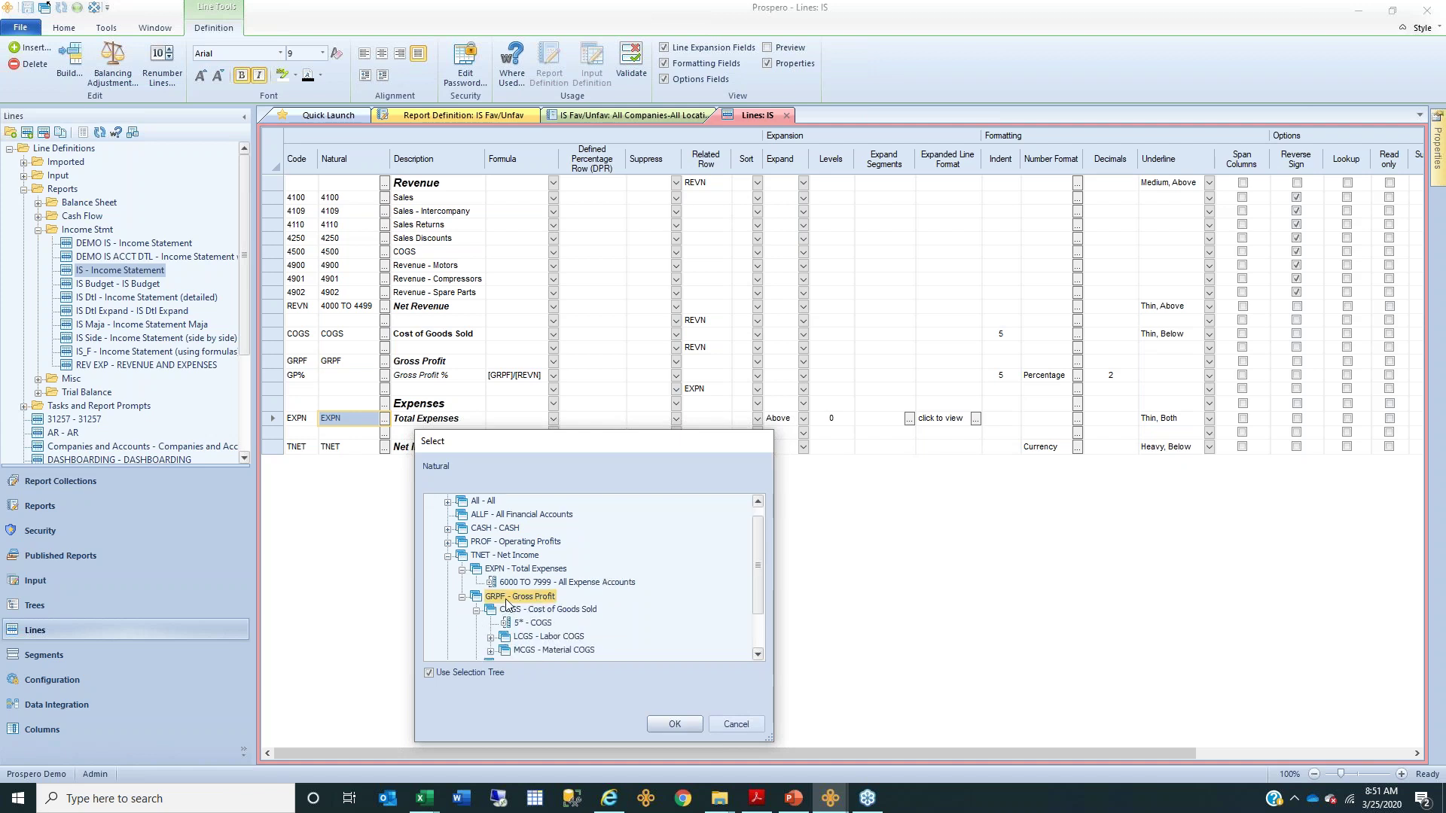
pyautogui.click(533, 625)
pyautogui.click(537, 639)
pyautogui.click(540, 651)
pyautogui.click(535, 625)
pyautogui.click(537, 640)
pyautogui.click(539, 651)
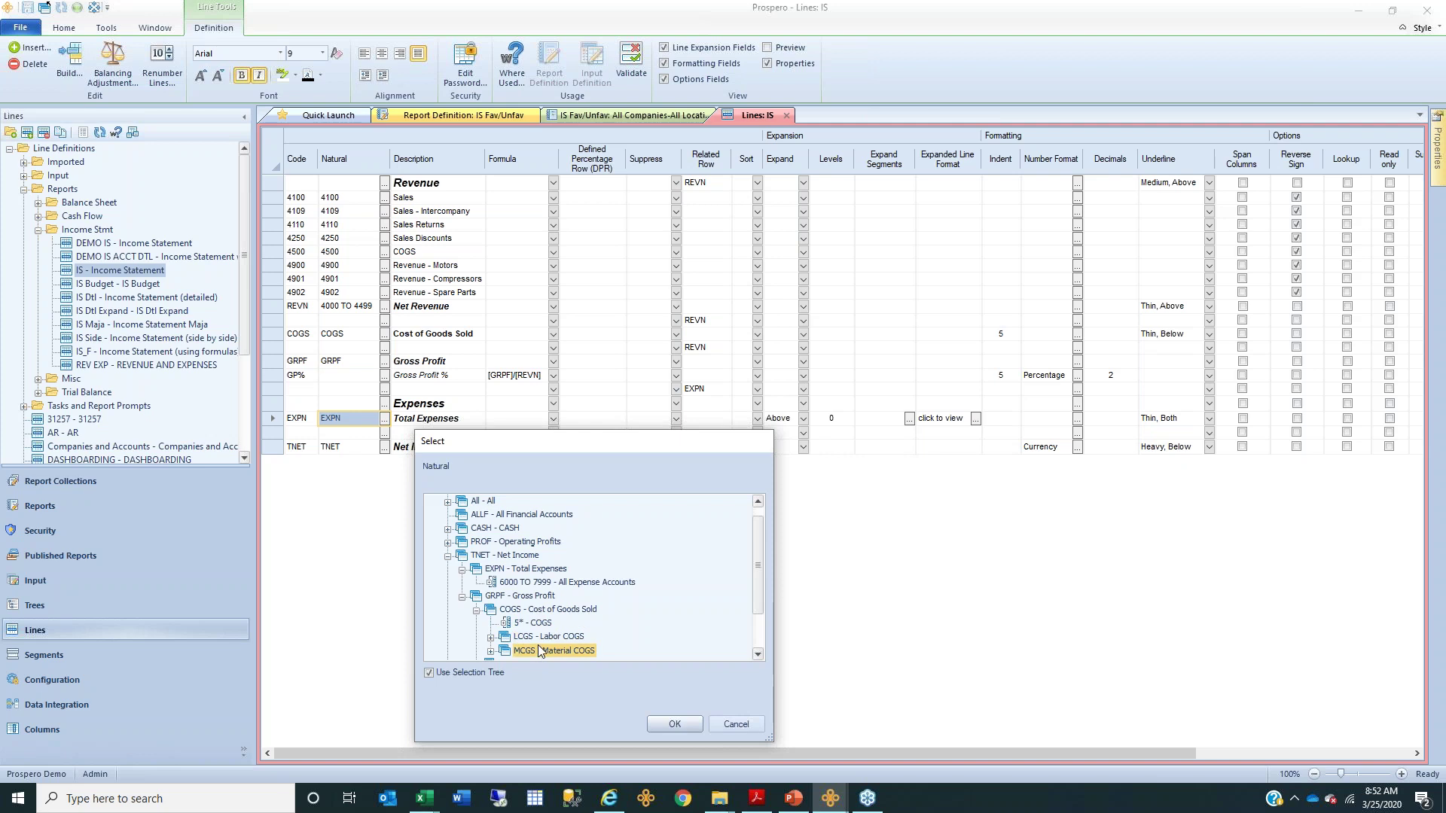
pyautogui.click(518, 612)
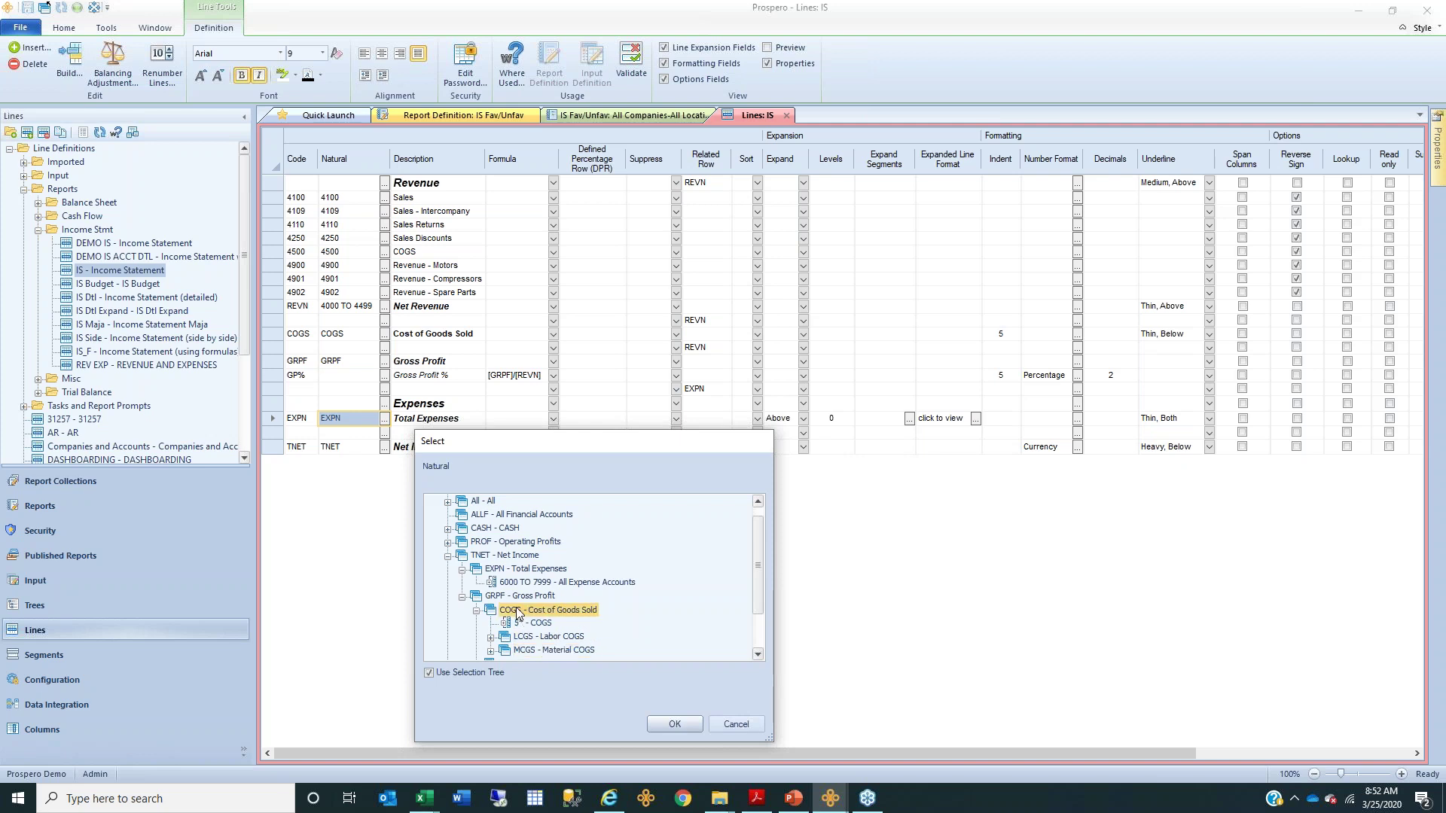
pyautogui.click(736, 723)
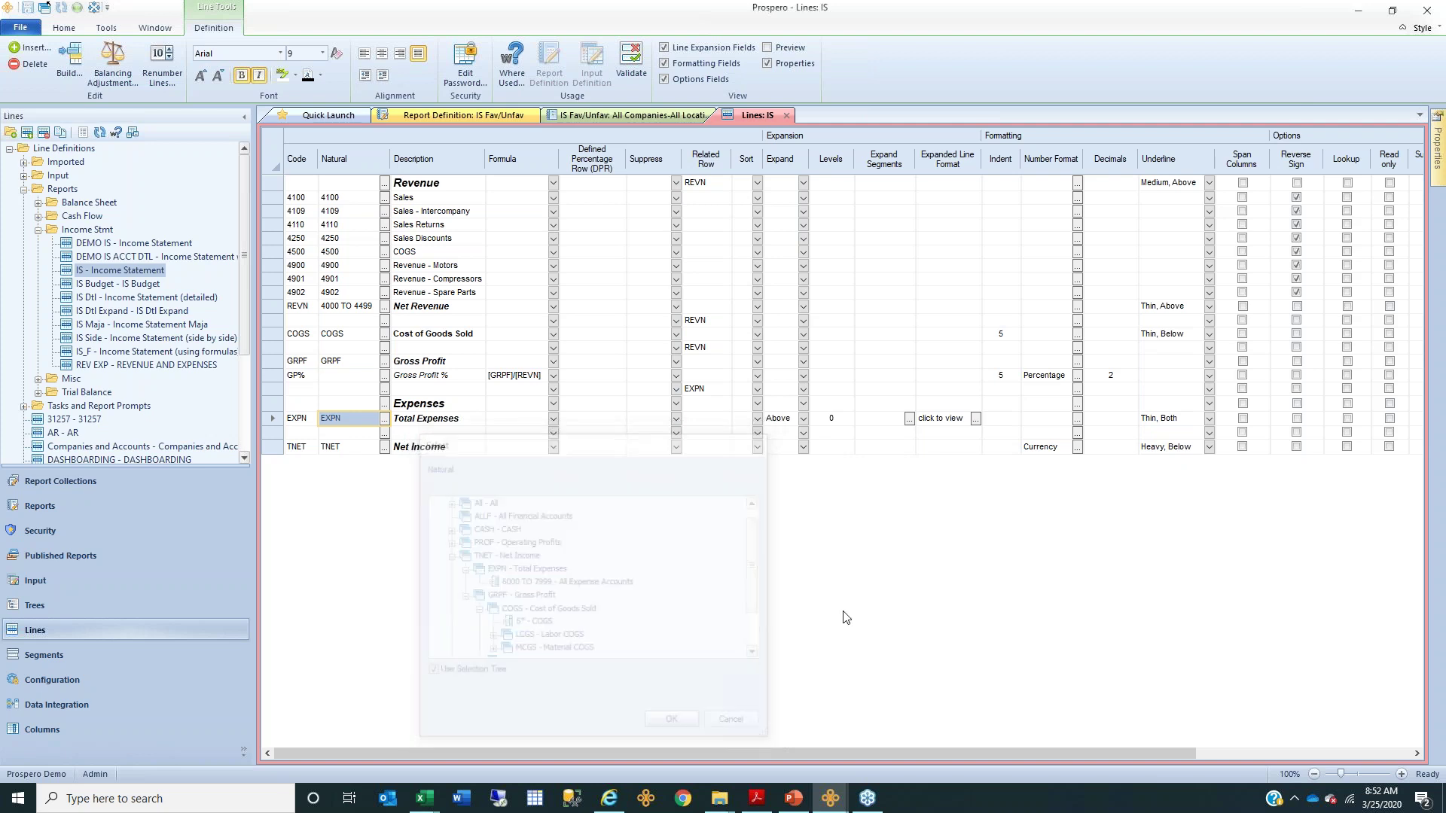
# - Add the Company segment to the layout of the IS line definition
pyautogui.moveTo(1437, 162)
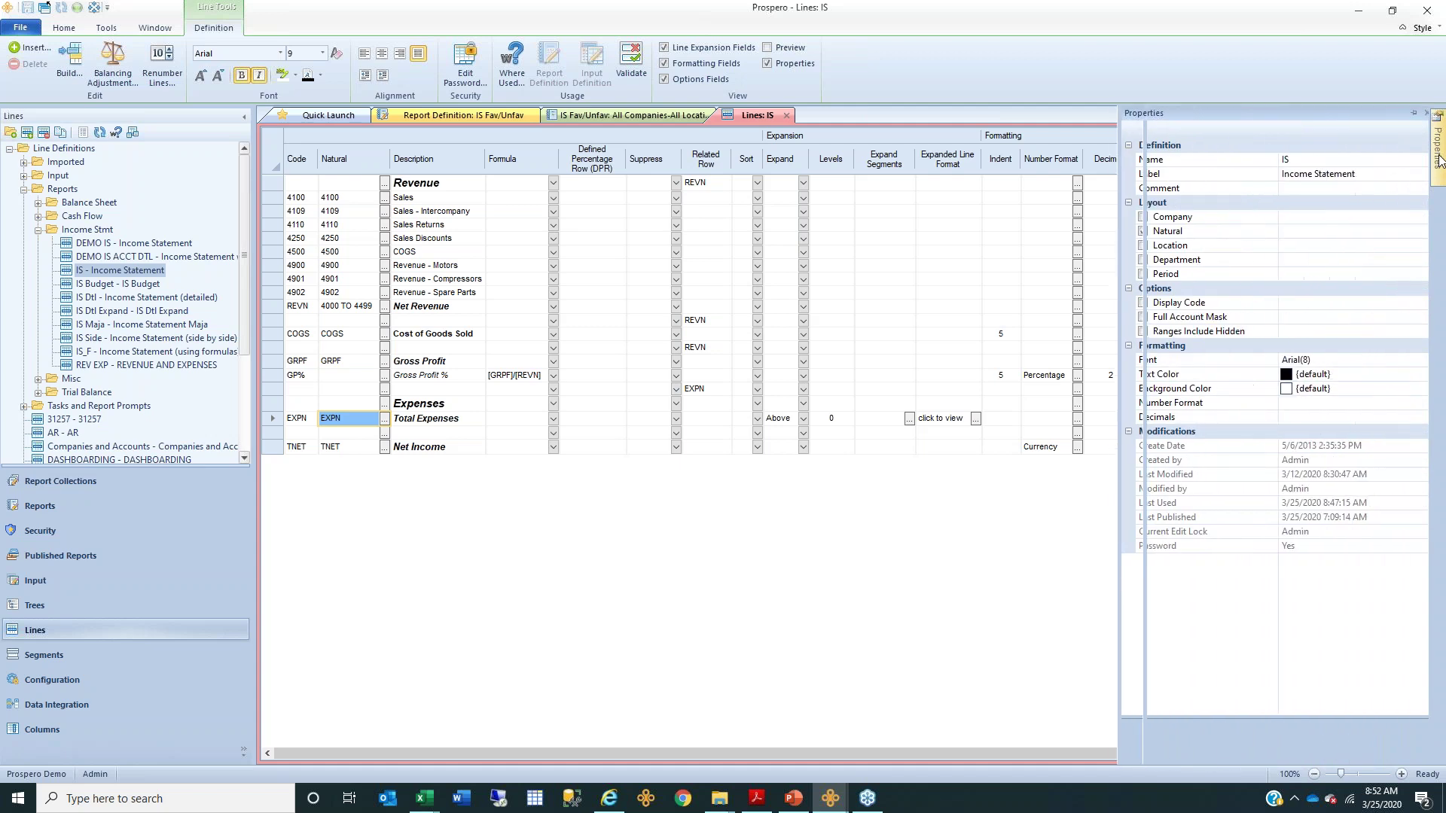
pyautogui.click(1137, 218)
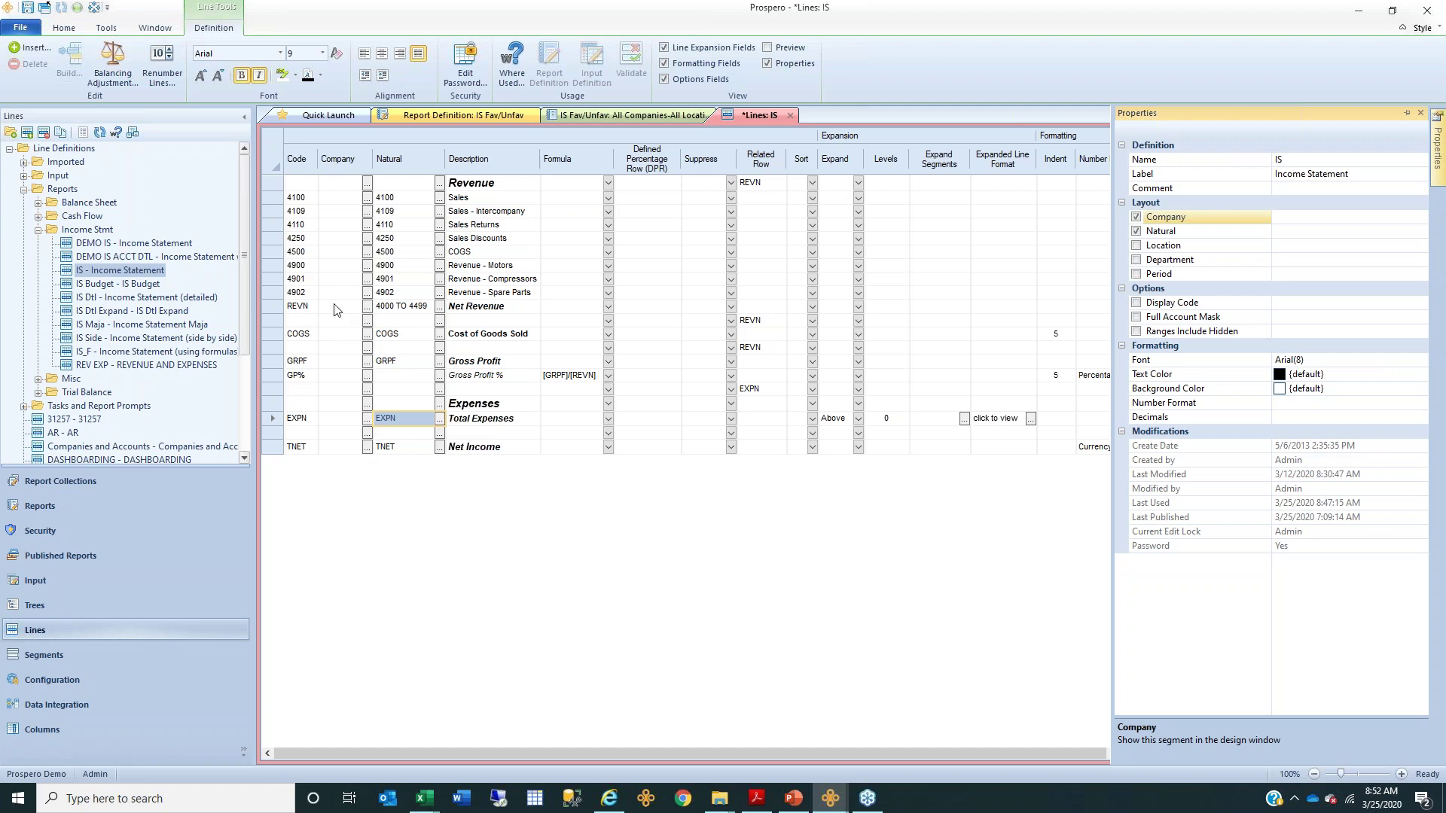
# - Open the Consol IS report from Consolidated Reports and run it to the workspace for all locations and departments, period 10 of 2019
pyautogui.click(117, 506)
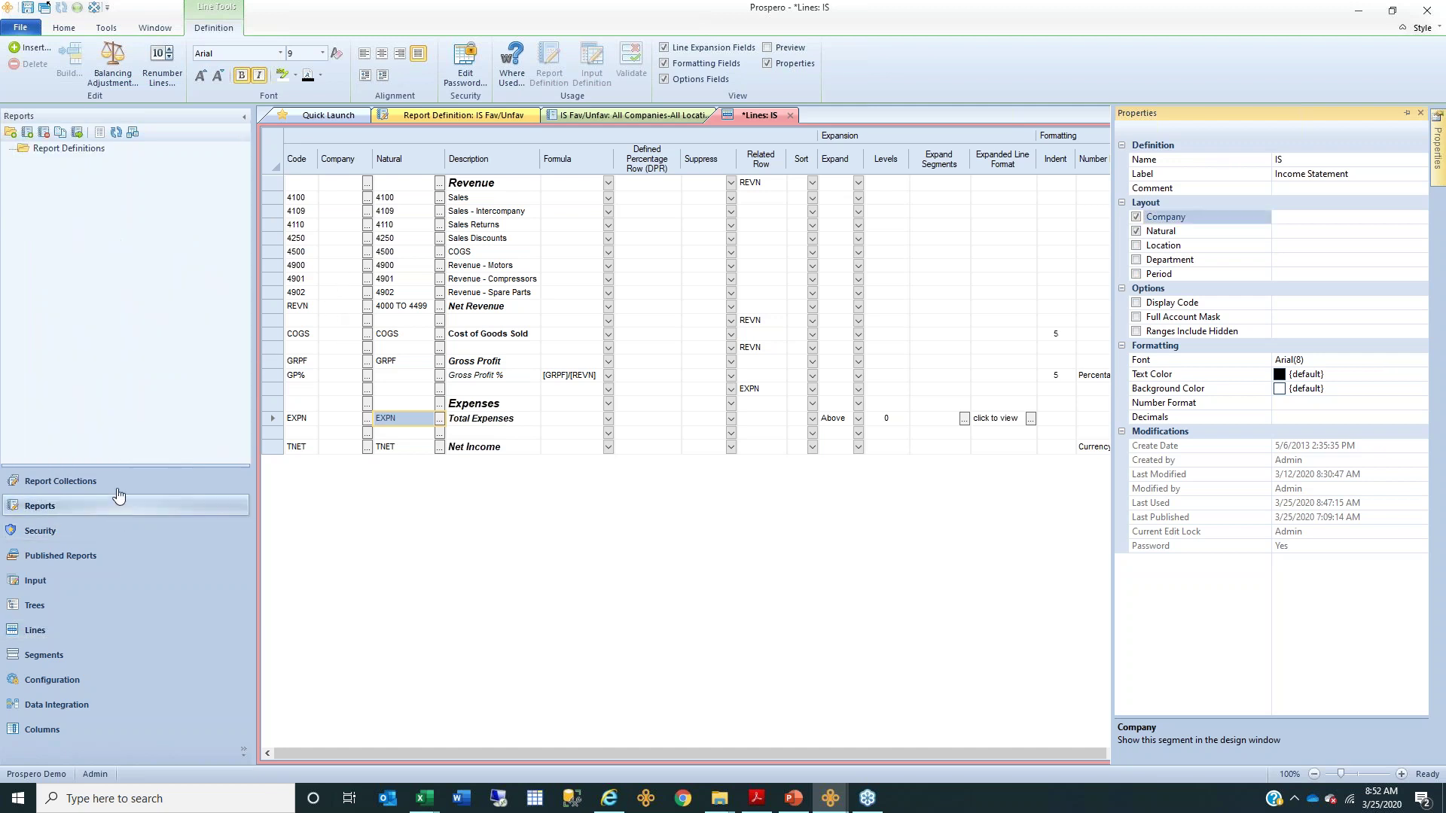
pyautogui.click(24, 216)
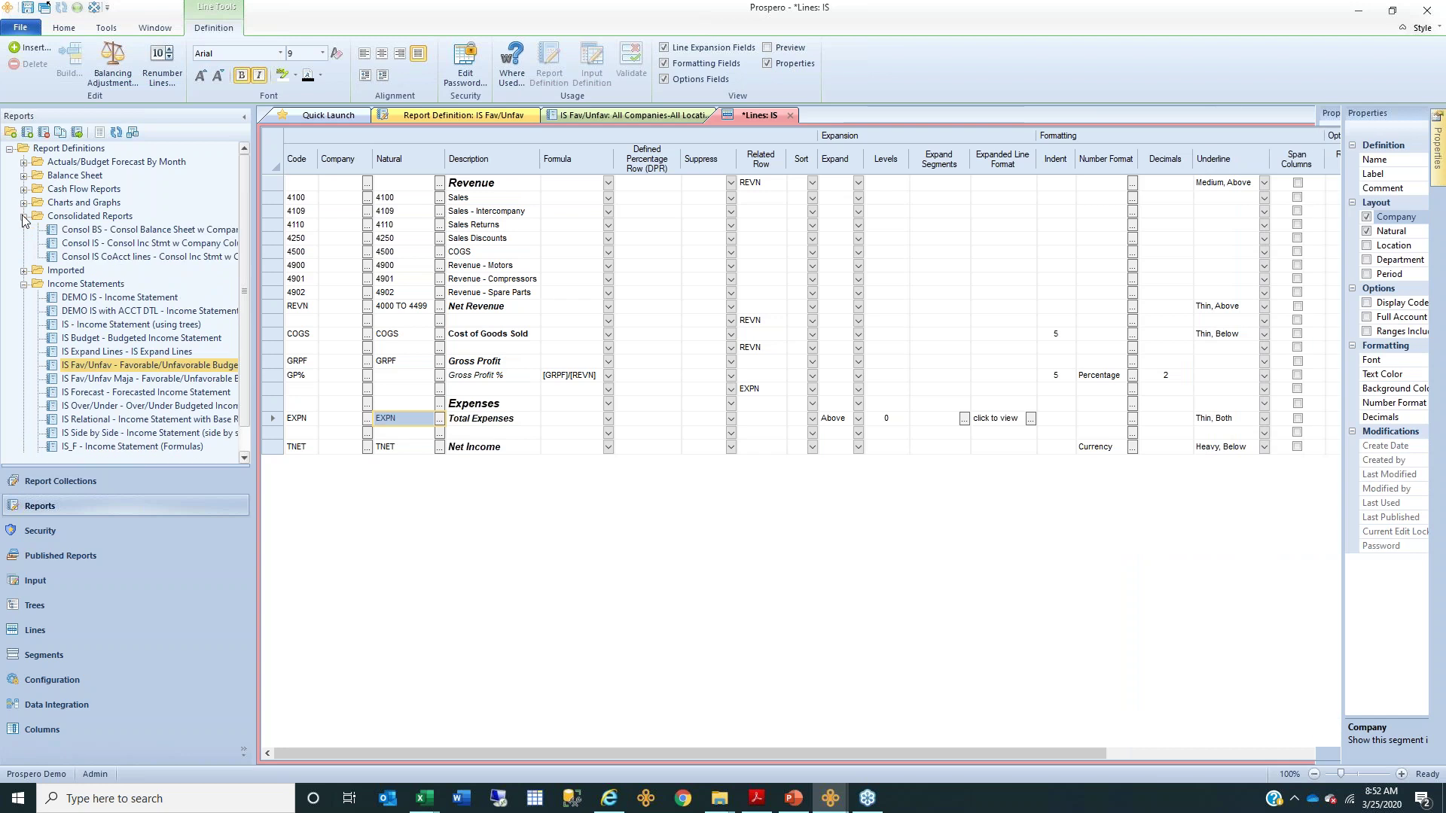
pyautogui.click(116, 247)
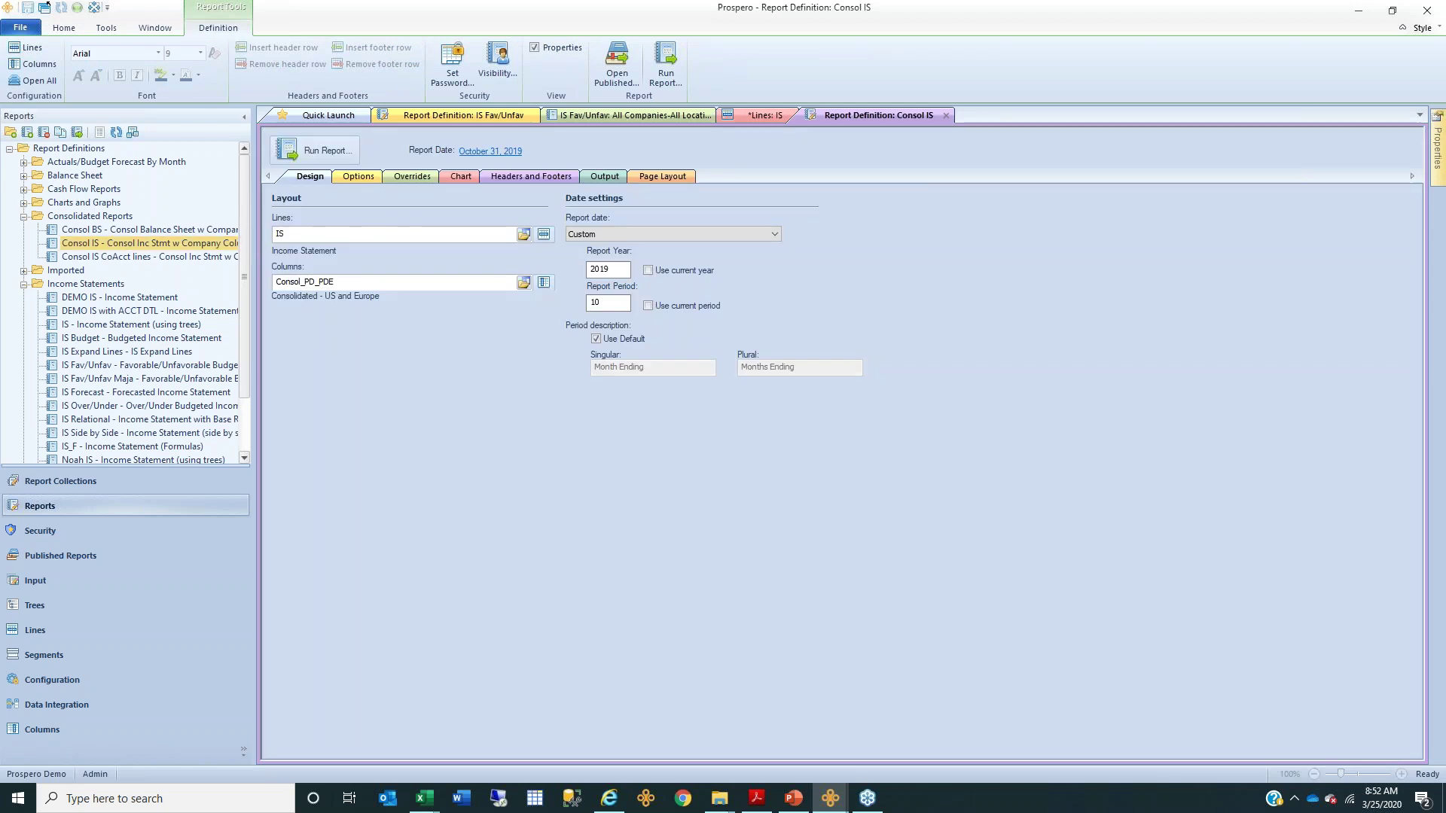
pyautogui.click(313, 152)
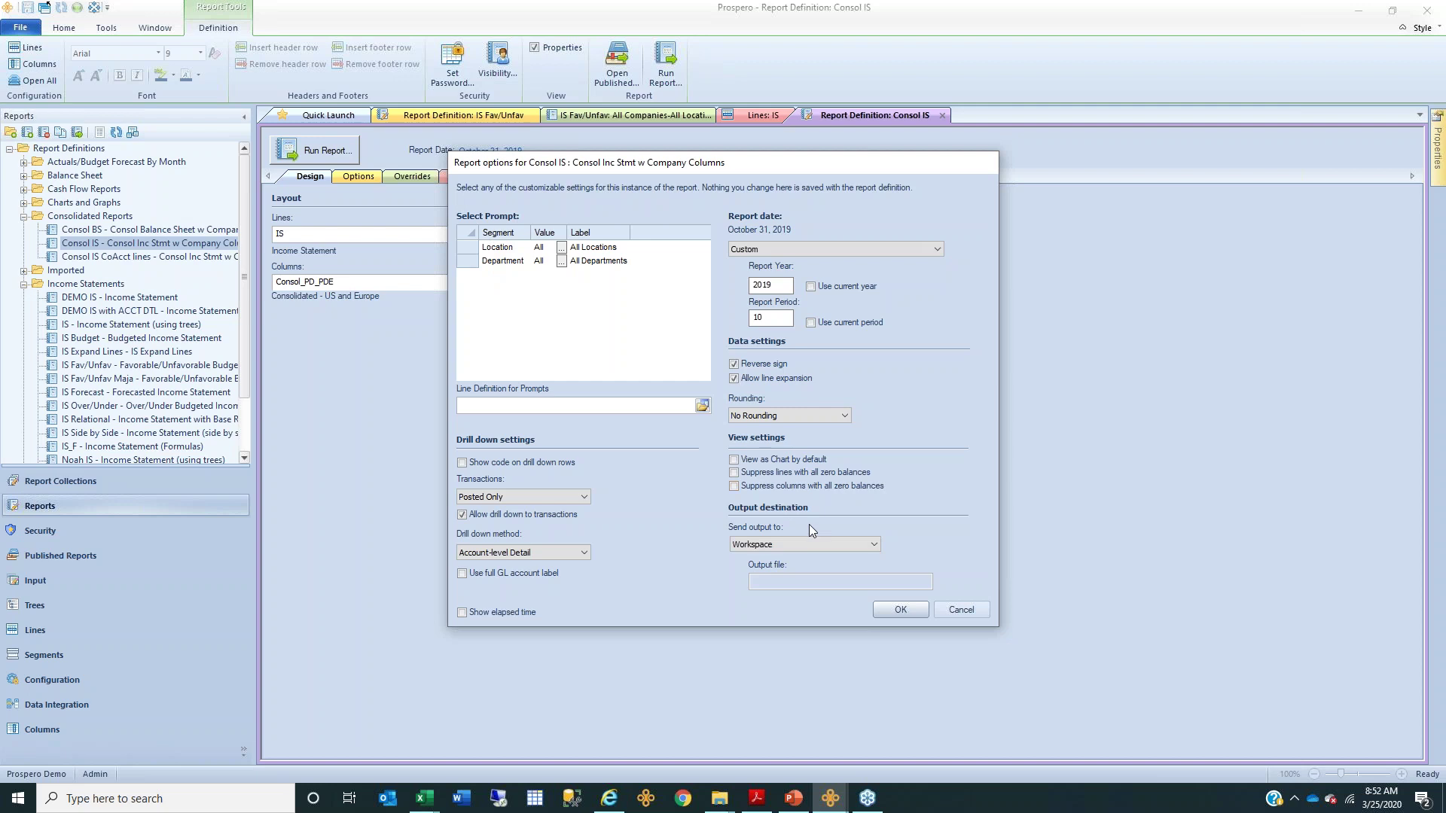
pyautogui.click(901, 610)
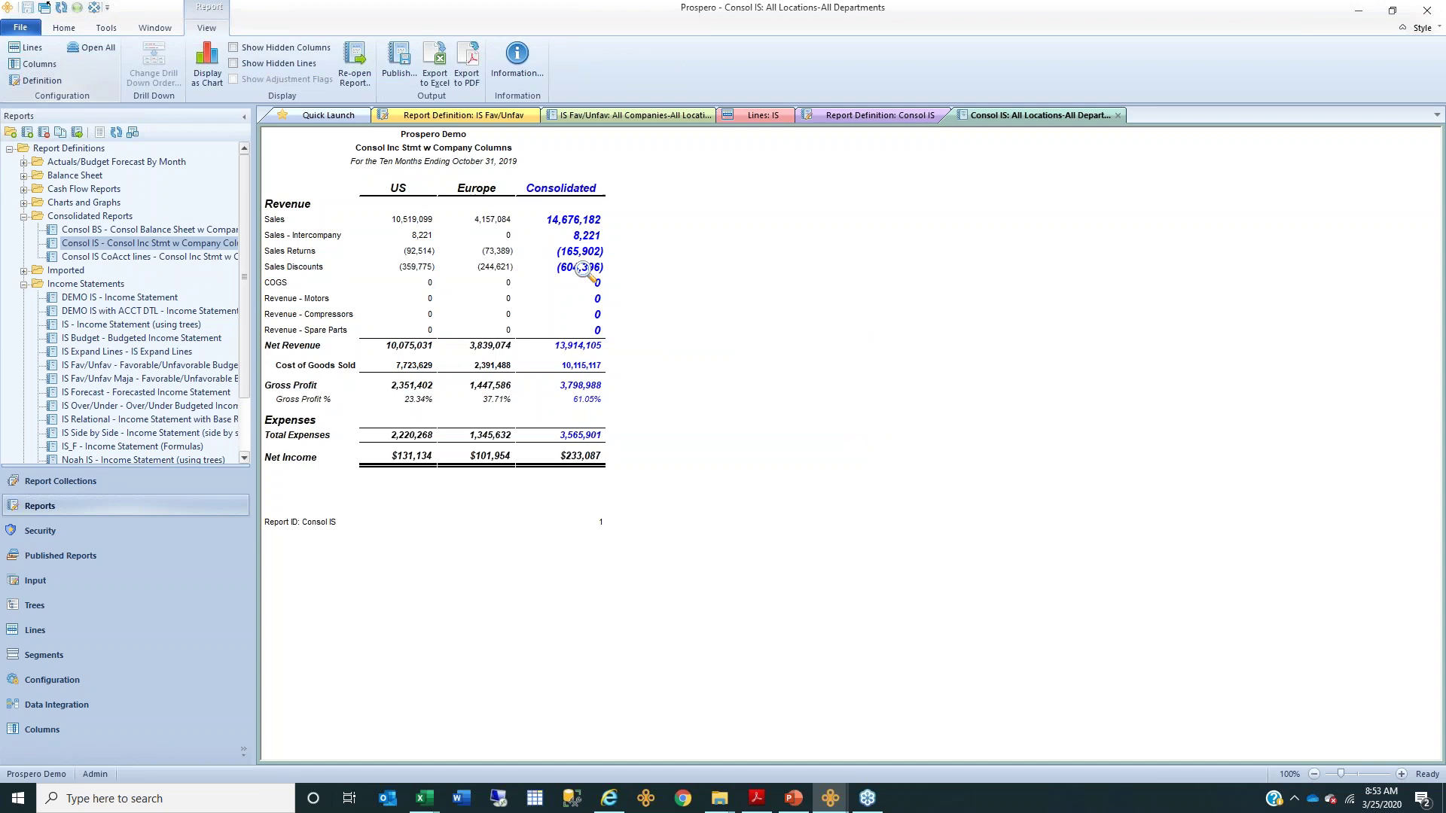
# - Open the report's column definition and review the available column types for the US column, keeping Balance
pyautogui.click(43, 65)
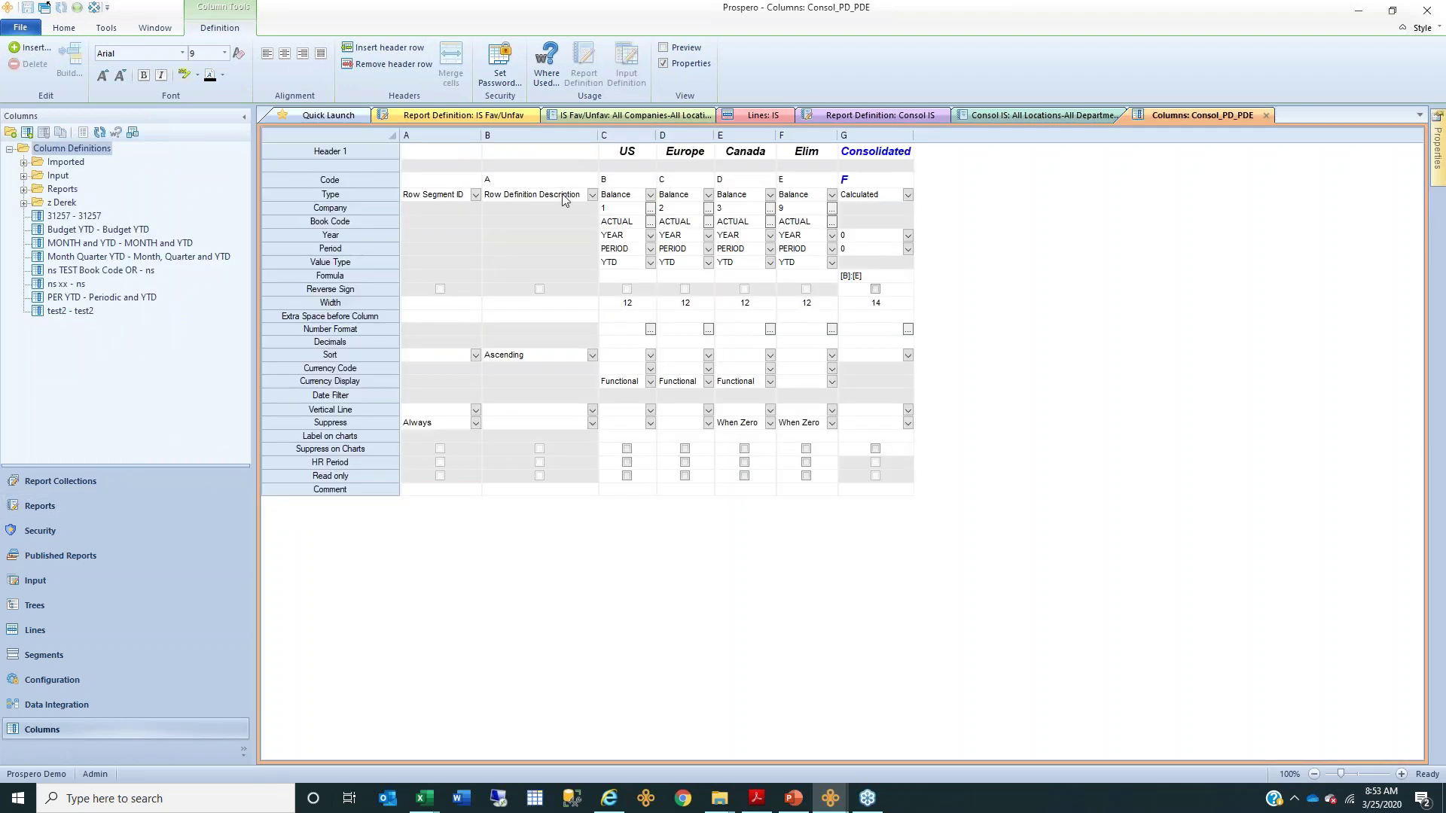
pyautogui.click(628, 135)
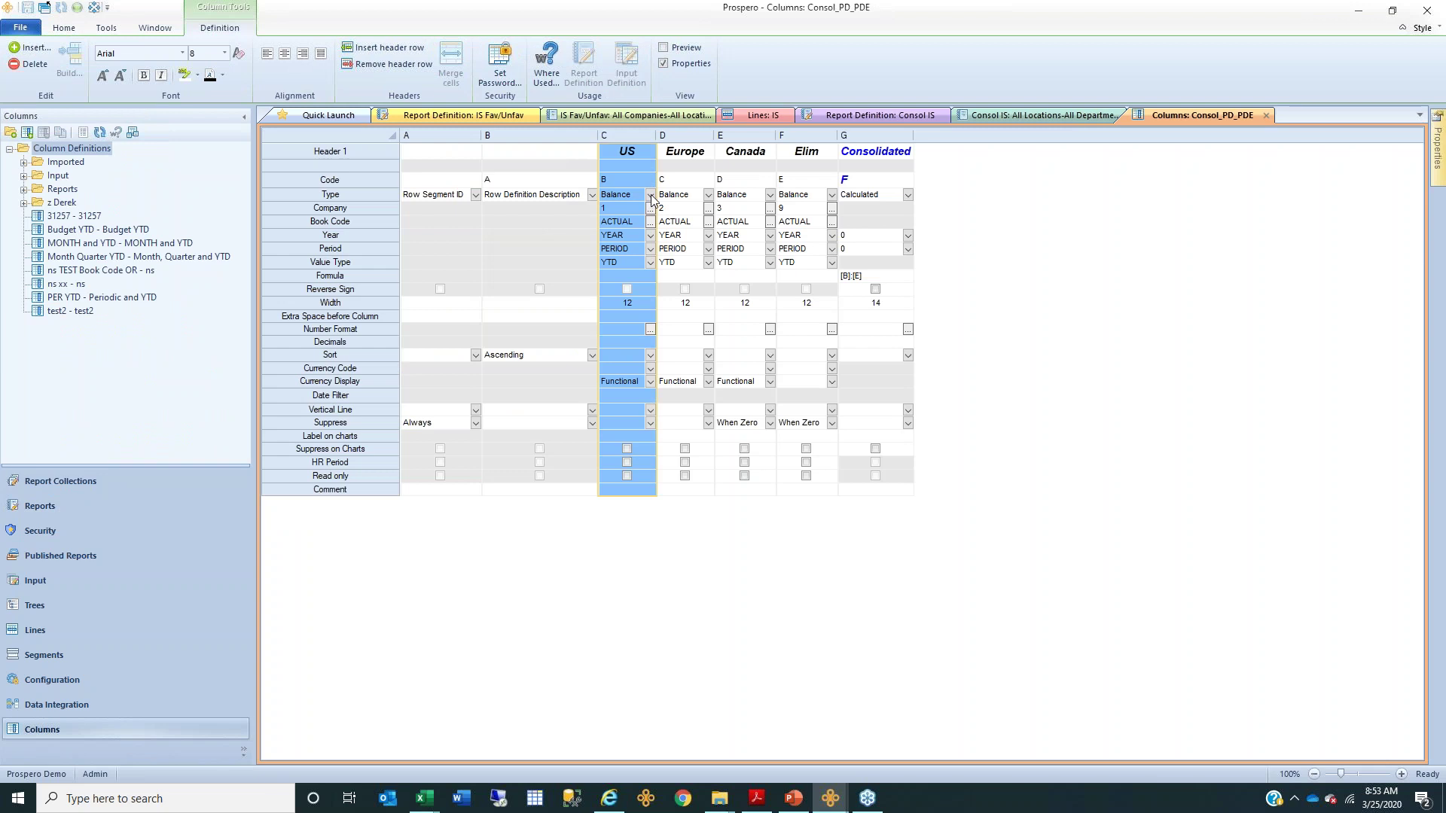
pyautogui.click(650, 194)
pyautogui.click(650, 194)
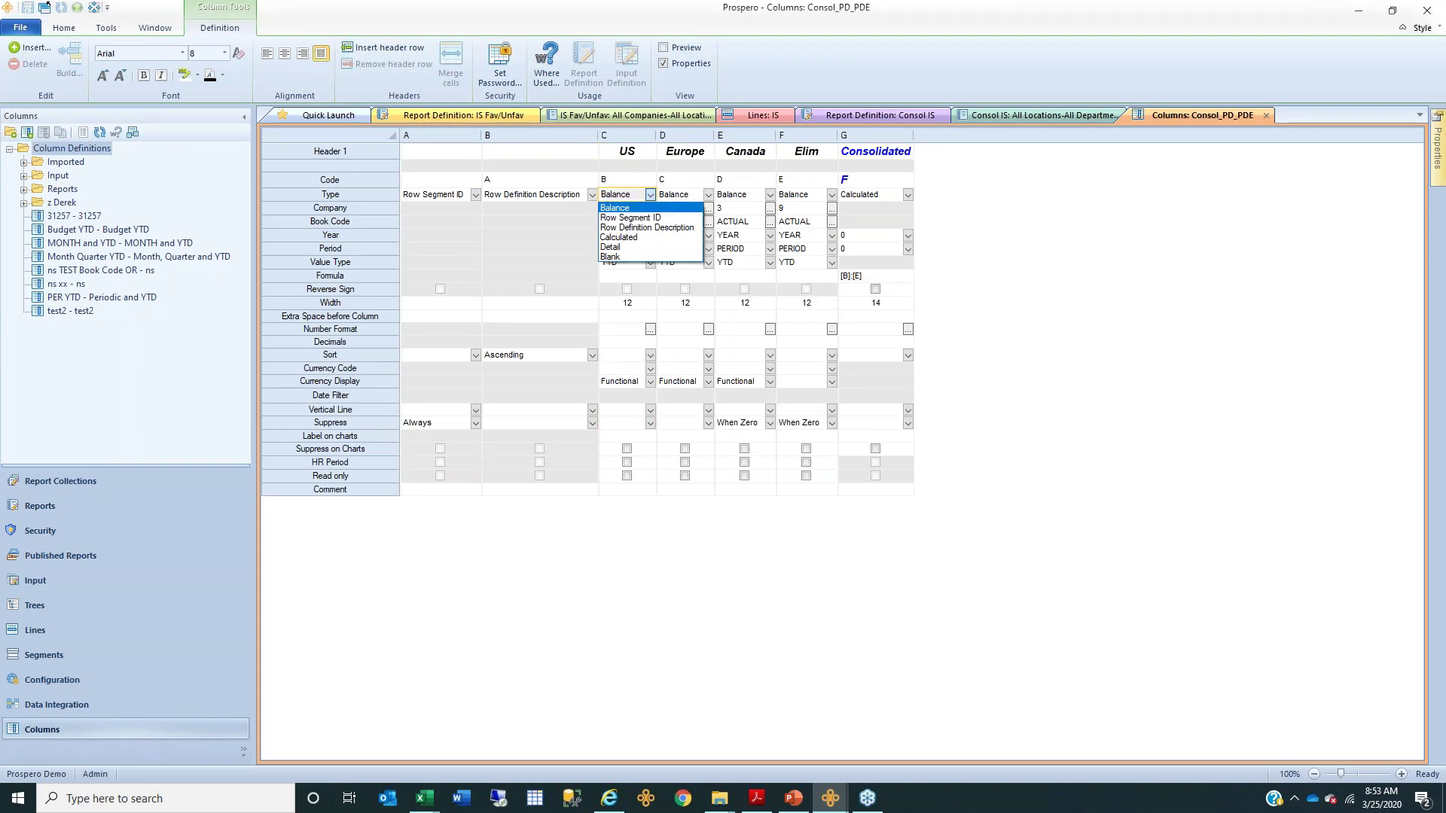
pyautogui.click(614, 208)
# - Review the US column's book code choices, such as ACTUAL and Budget, moving the selection dialog below the column settings and cancelling it
pyautogui.click(650, 221)
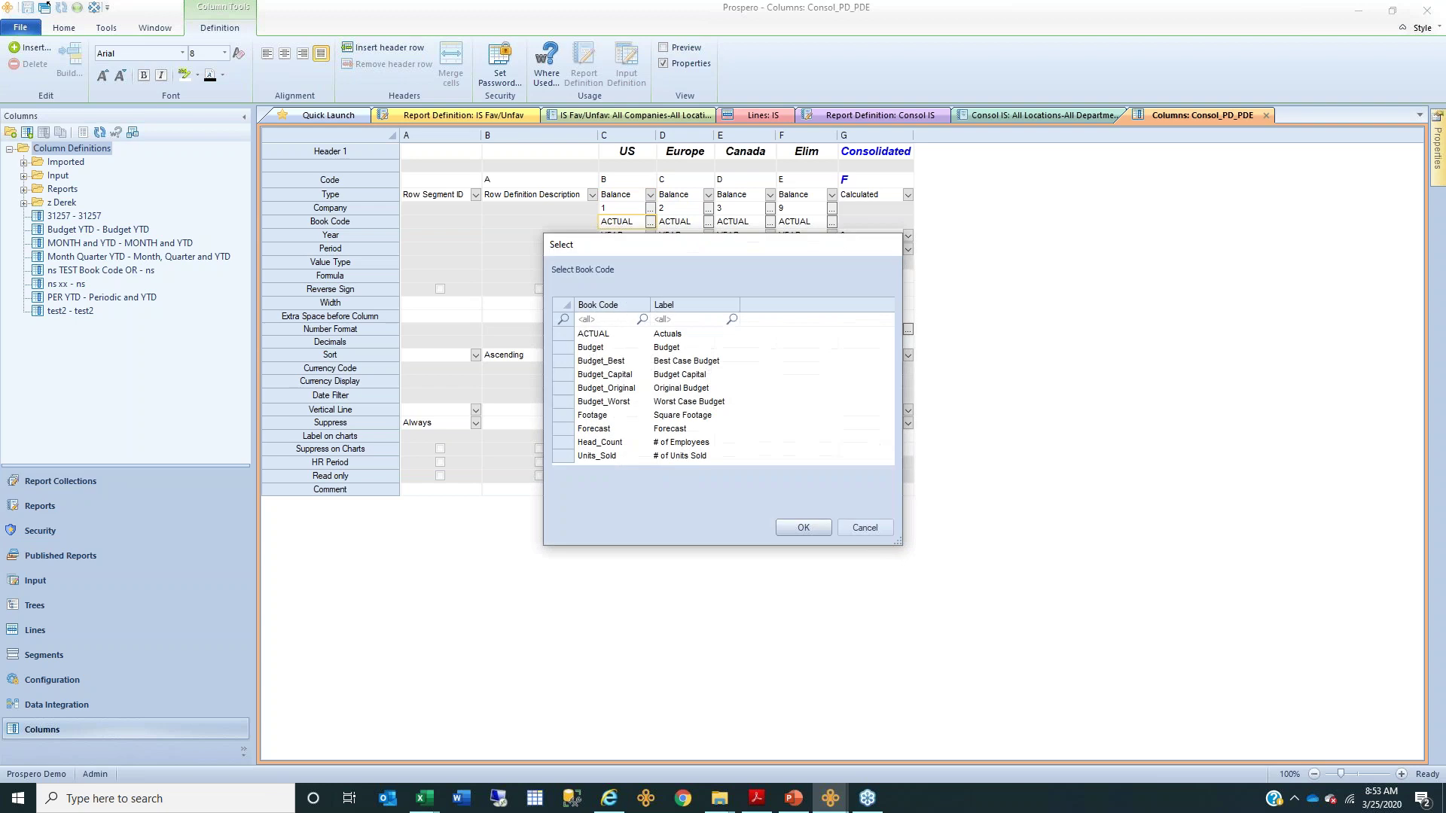
pyautogui.click(598, 336)
pyautogui.moveTo(622, 250); pyautogui.dragTo(621, 358)
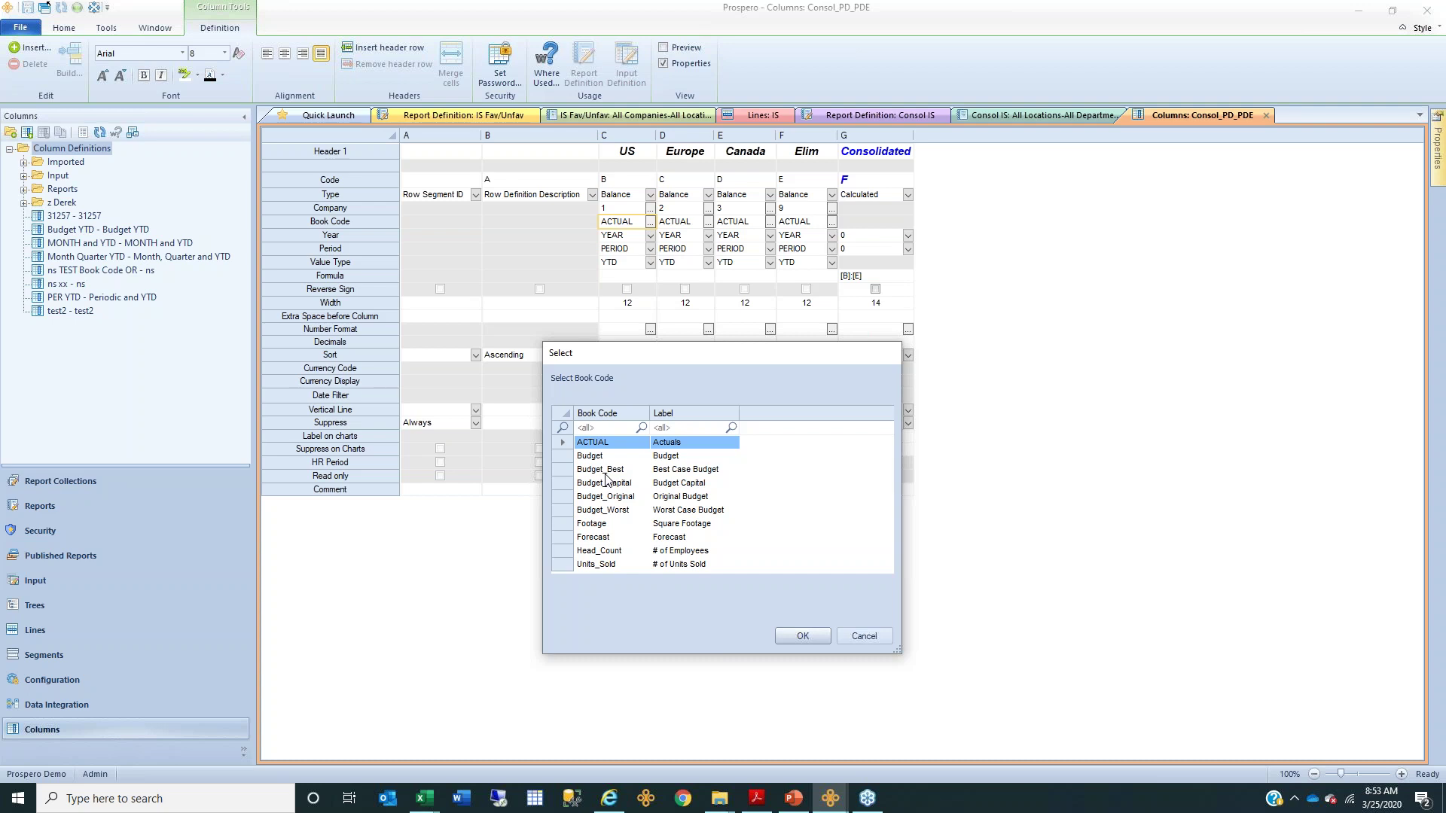
pyautogui.click(579, 457)
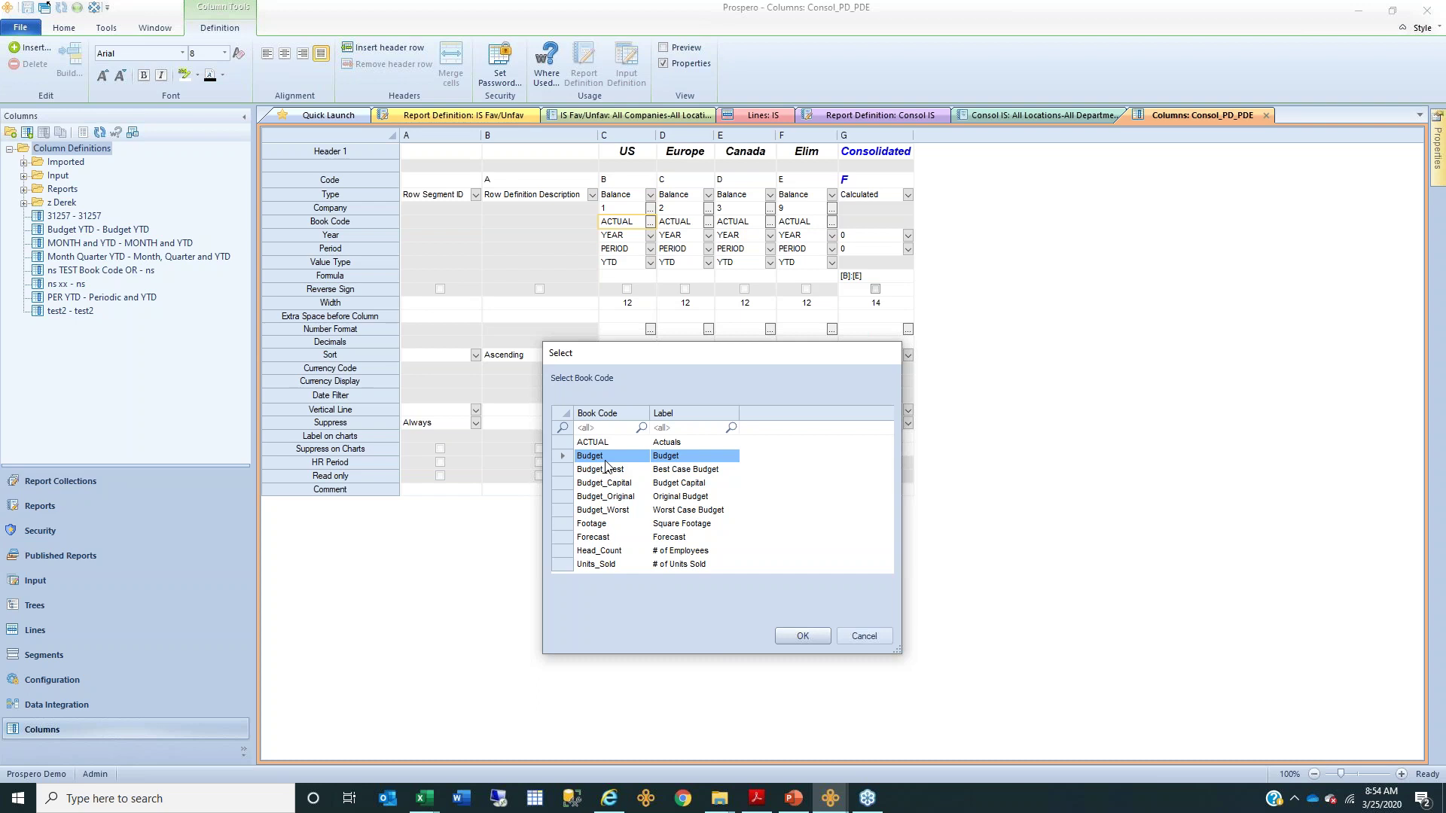
pyautogui.click(873, 635)
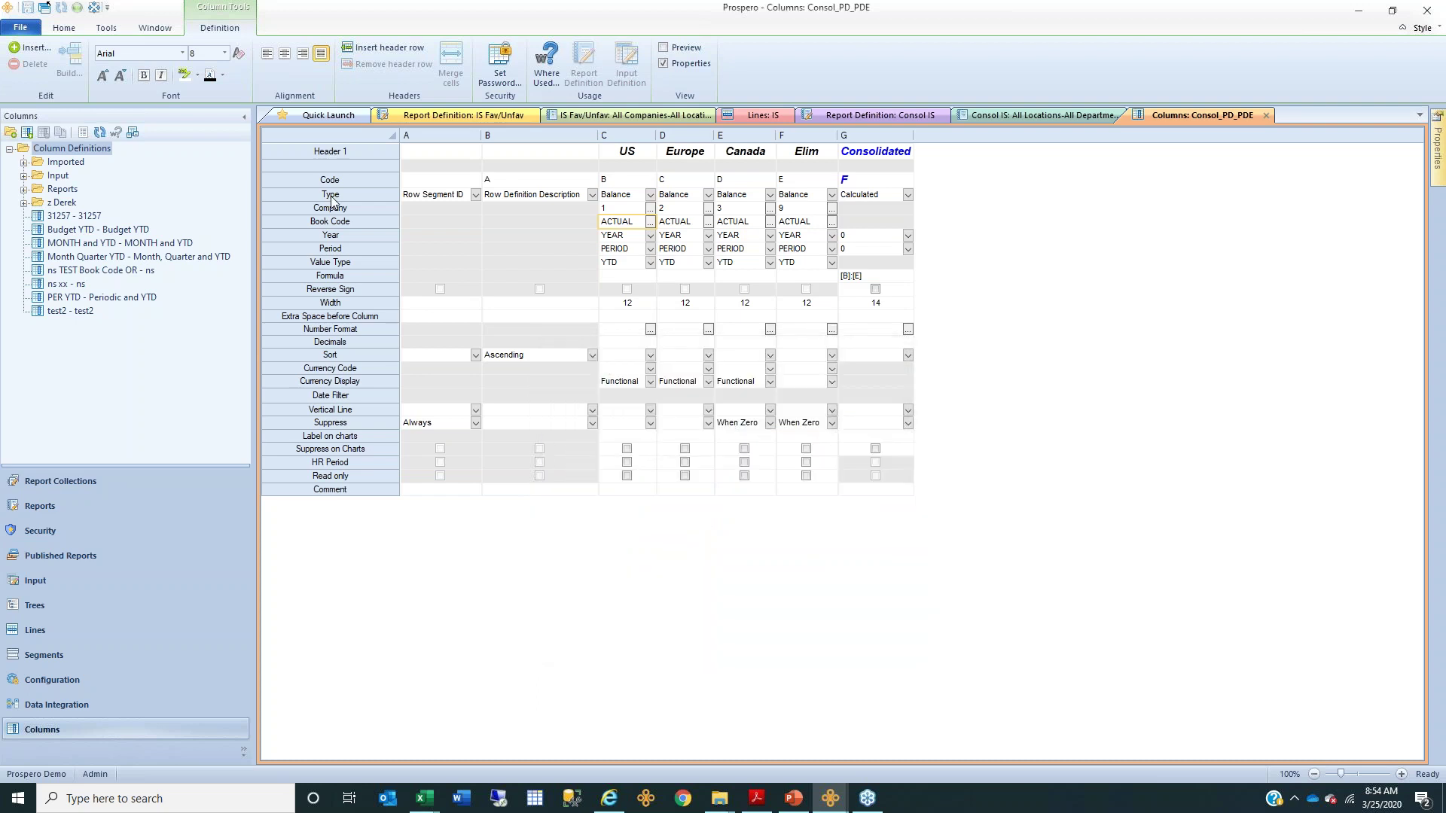
# - Add the Location segment to the column definition's layout and highlight its new row below Company
pyautogui.click(341, 211)
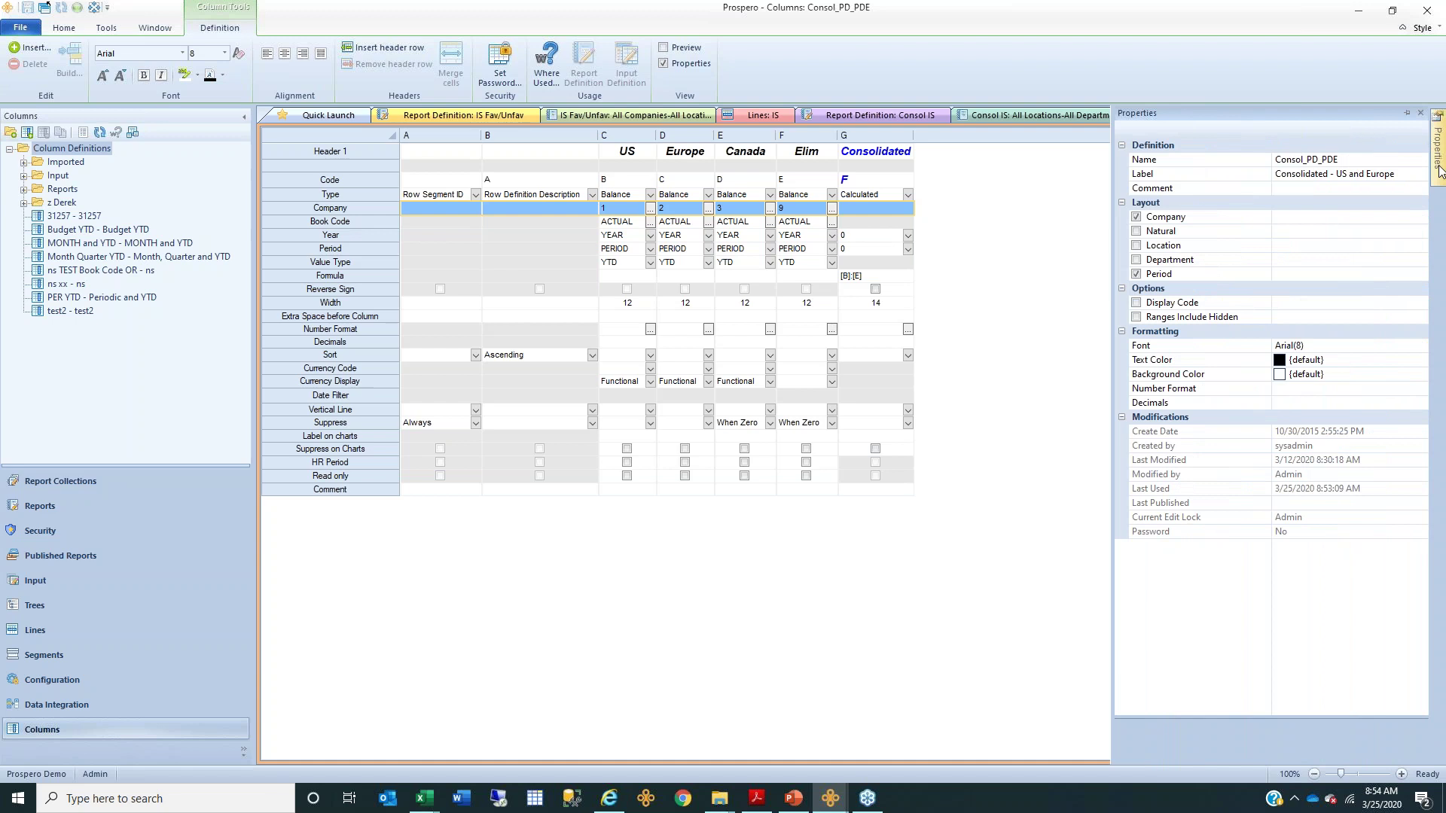
pyautogui.click(1136, 246)
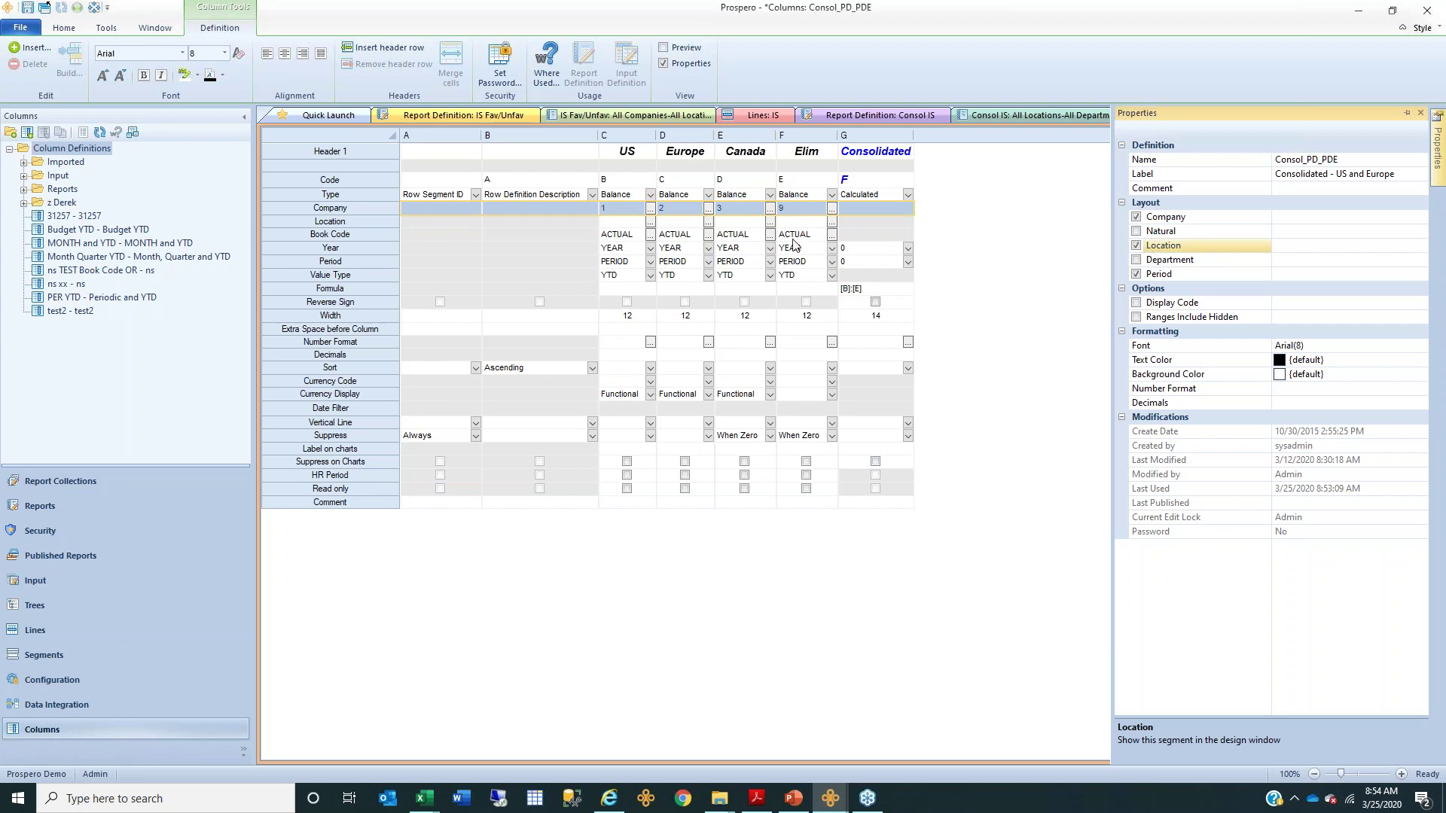
pyautogui.click(378, 223)
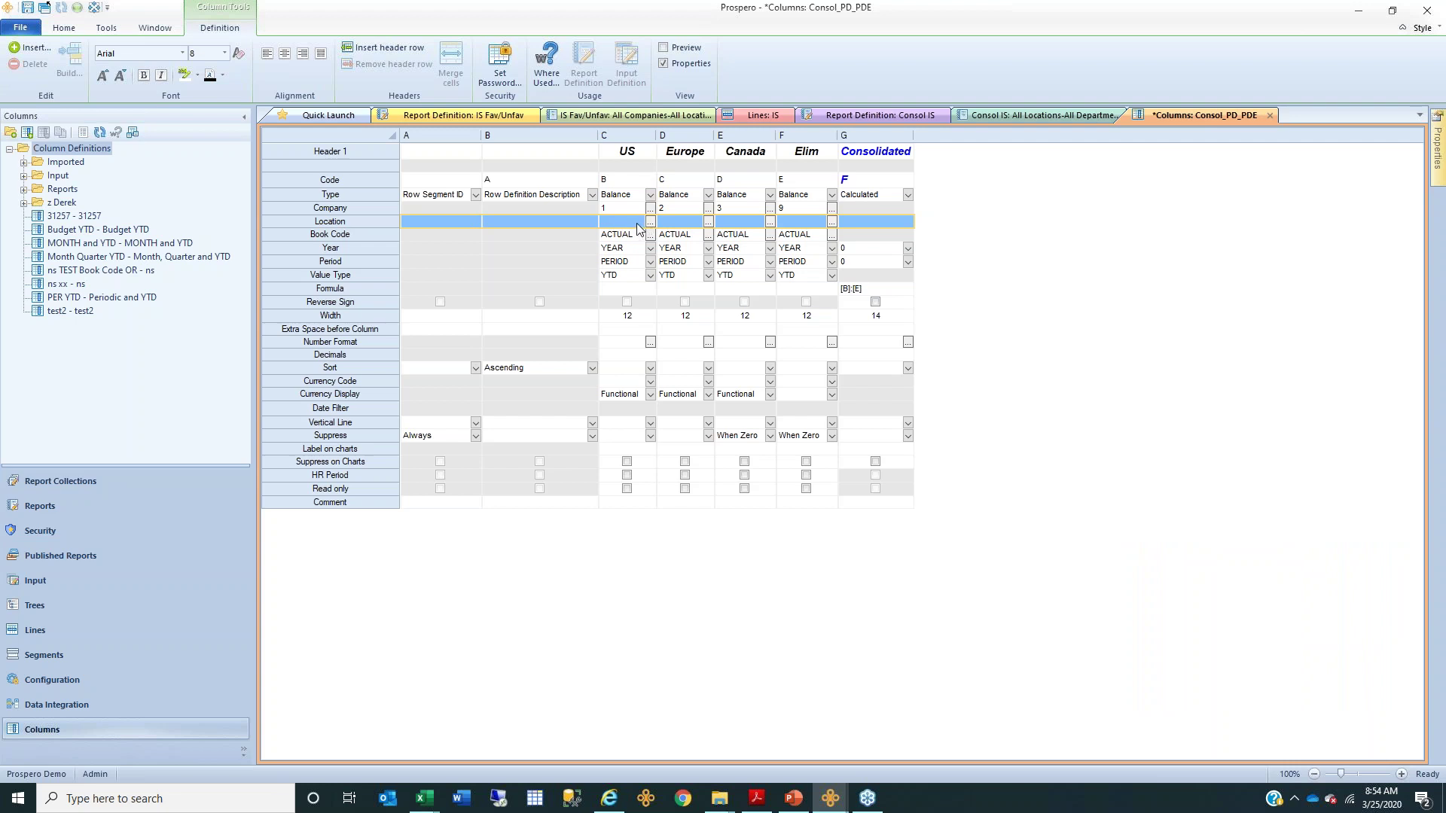
# - Highlight the Elim column for company 9, and switch to the NOTES Prospero Demos workbook in Excel with the Import Data sheet
pyautogui.click(820, 137)
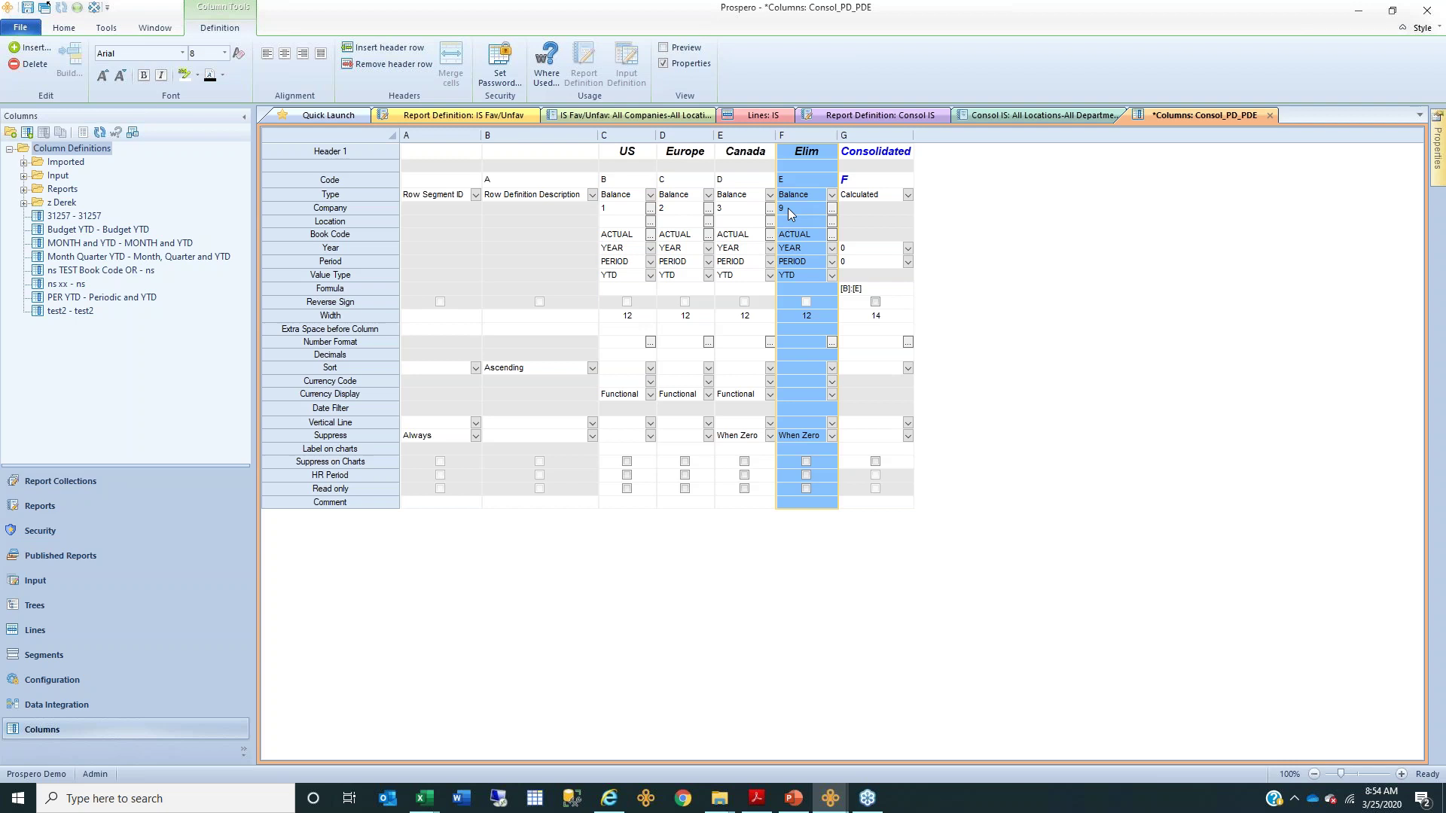
pyautogui.click(424, 799)
pyautogui.moveTo(469, 756)
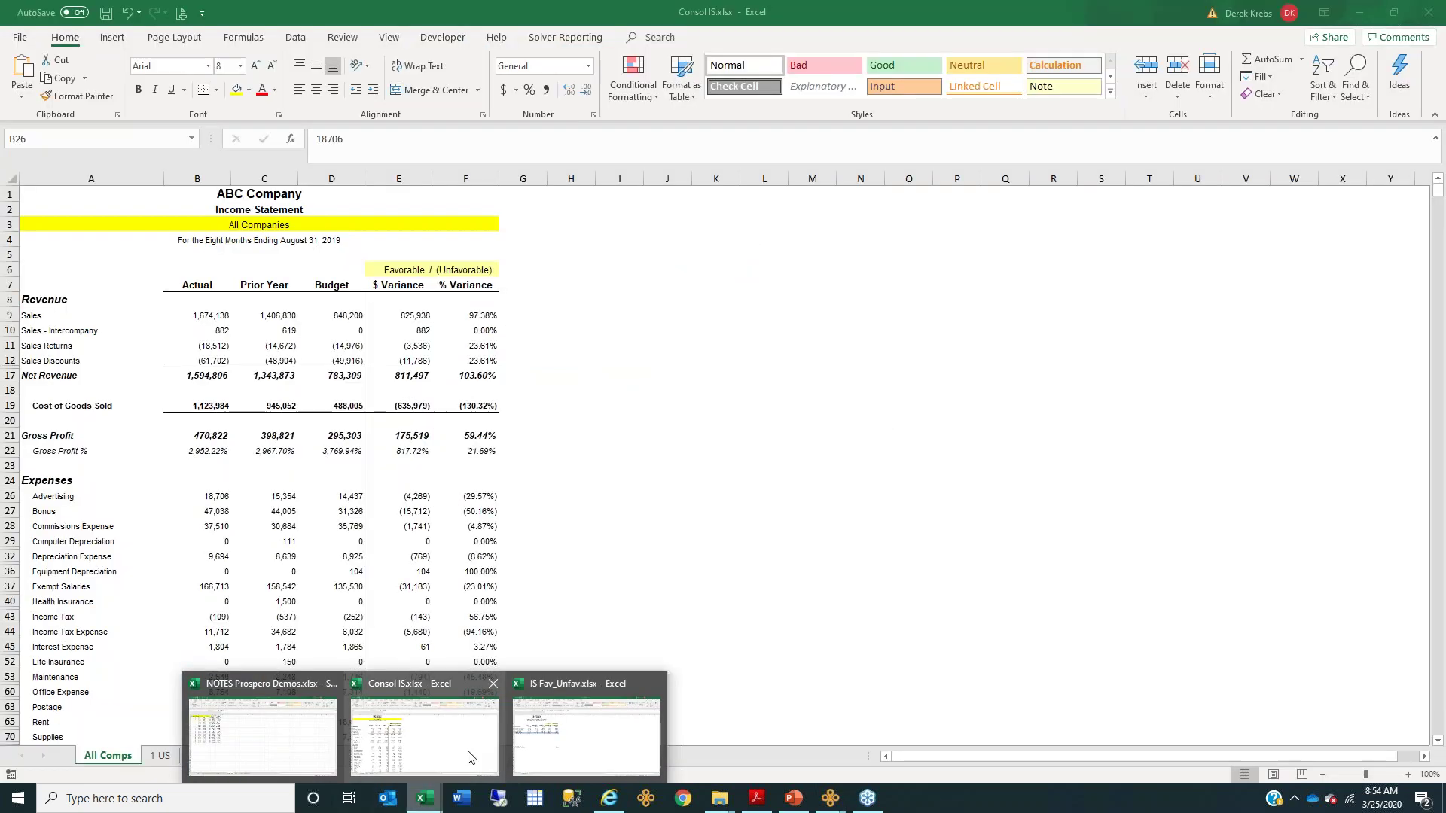
pyautogui.click(288, 739)
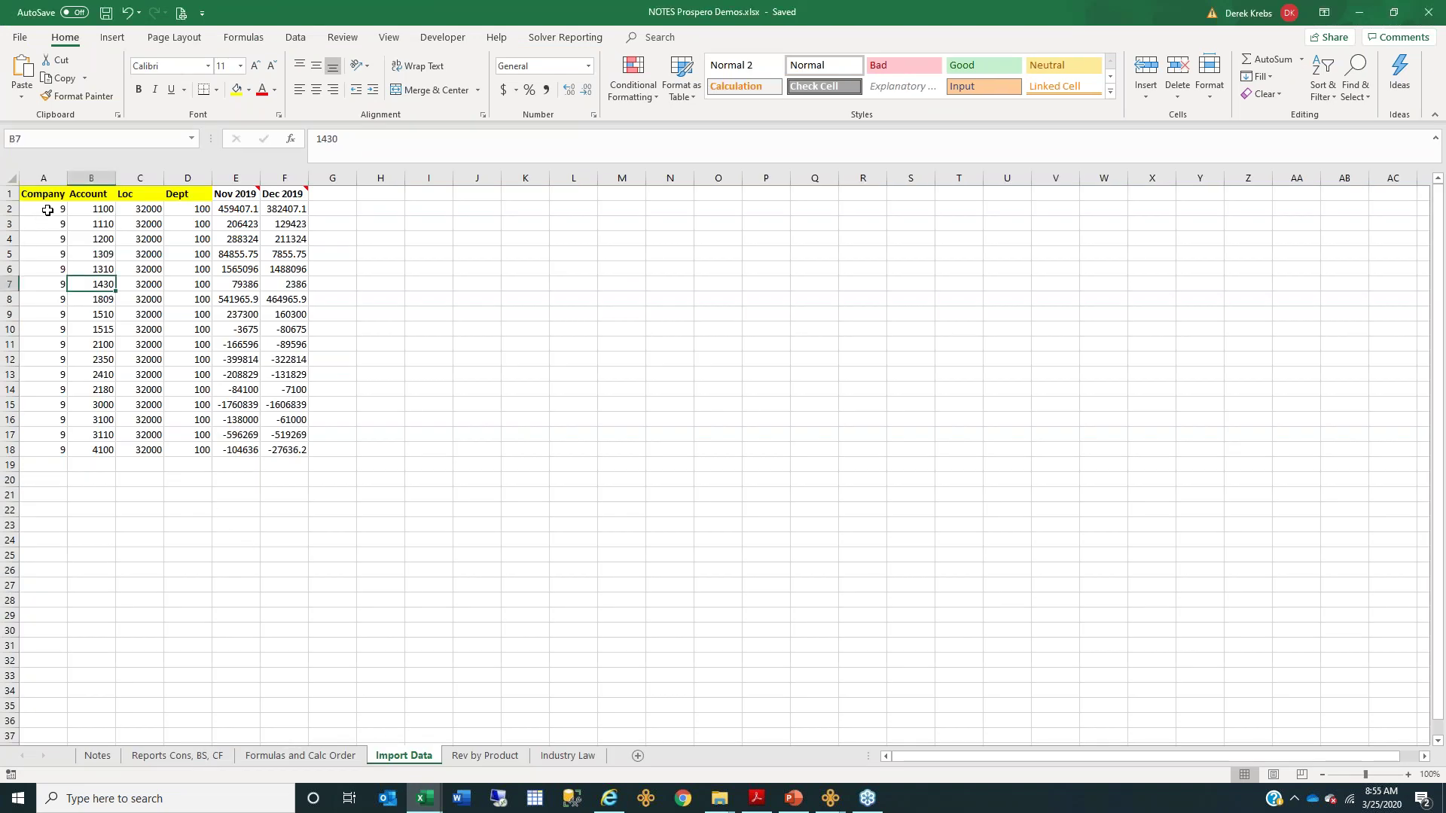
# - Examine the import layout by highlighting the Company, Account and Loc values and the Nov 2019 and Dec 2019 amounts
pyautogui.moveTo(46, 211); pyautogui.dragTo(45, 225)
pyautogui.keyDown('shift'); pyautogui.click(42, 445); pyautogui.keyUp('shift')
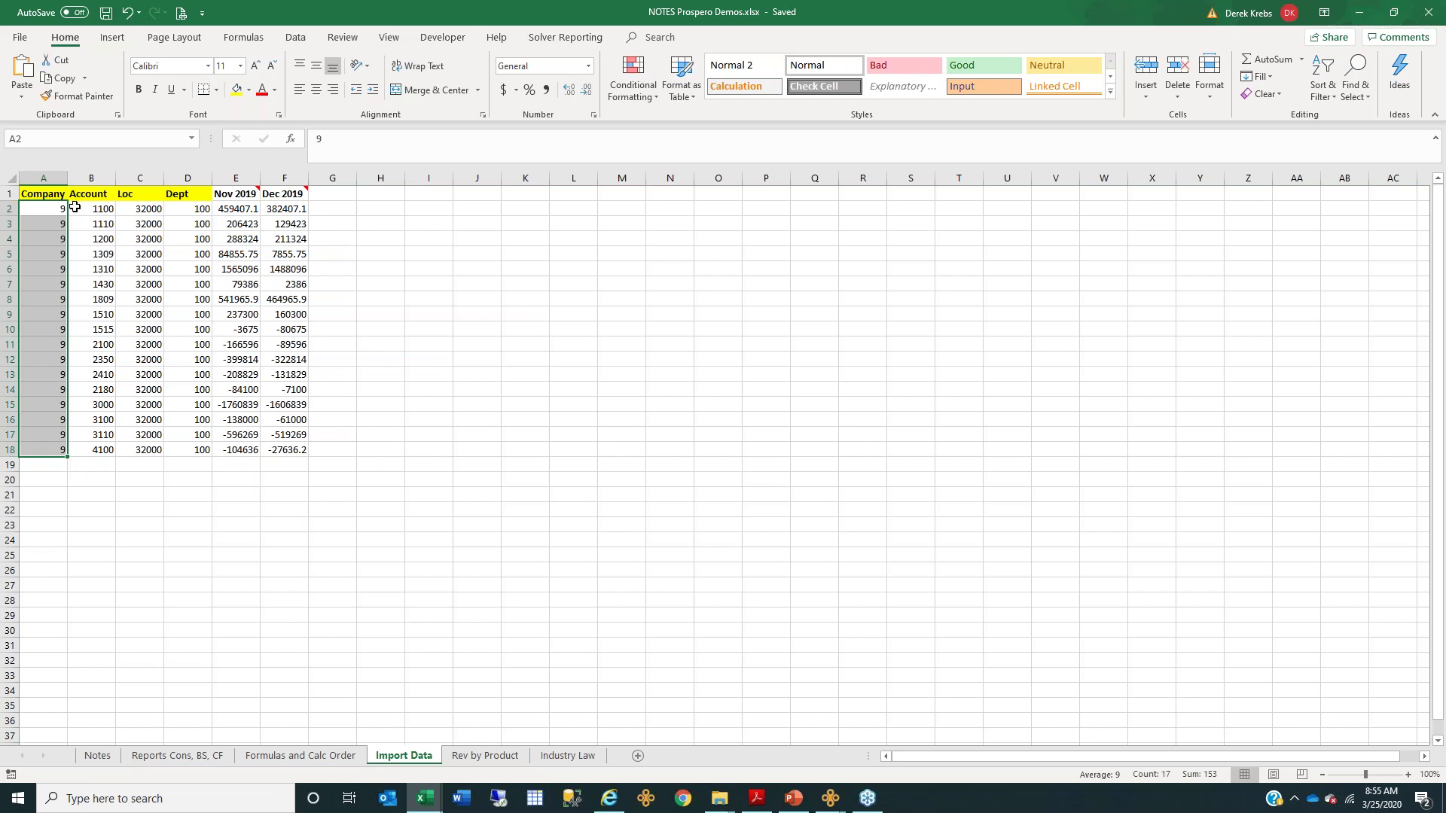
pyautogui.click(74, 207)
pyautogui.moveTo(57, 209); pyautogui.dragTo(45, 450)
pyautogui.moveTo(85, 209); pyautogui.dragTo(89, 454)
pyautogui.moveTo(140, 211); pyautogui.dragTo(147, 452)
pyautogui.moveTo(230, 213); pyautogui.dragTo(285, 465)
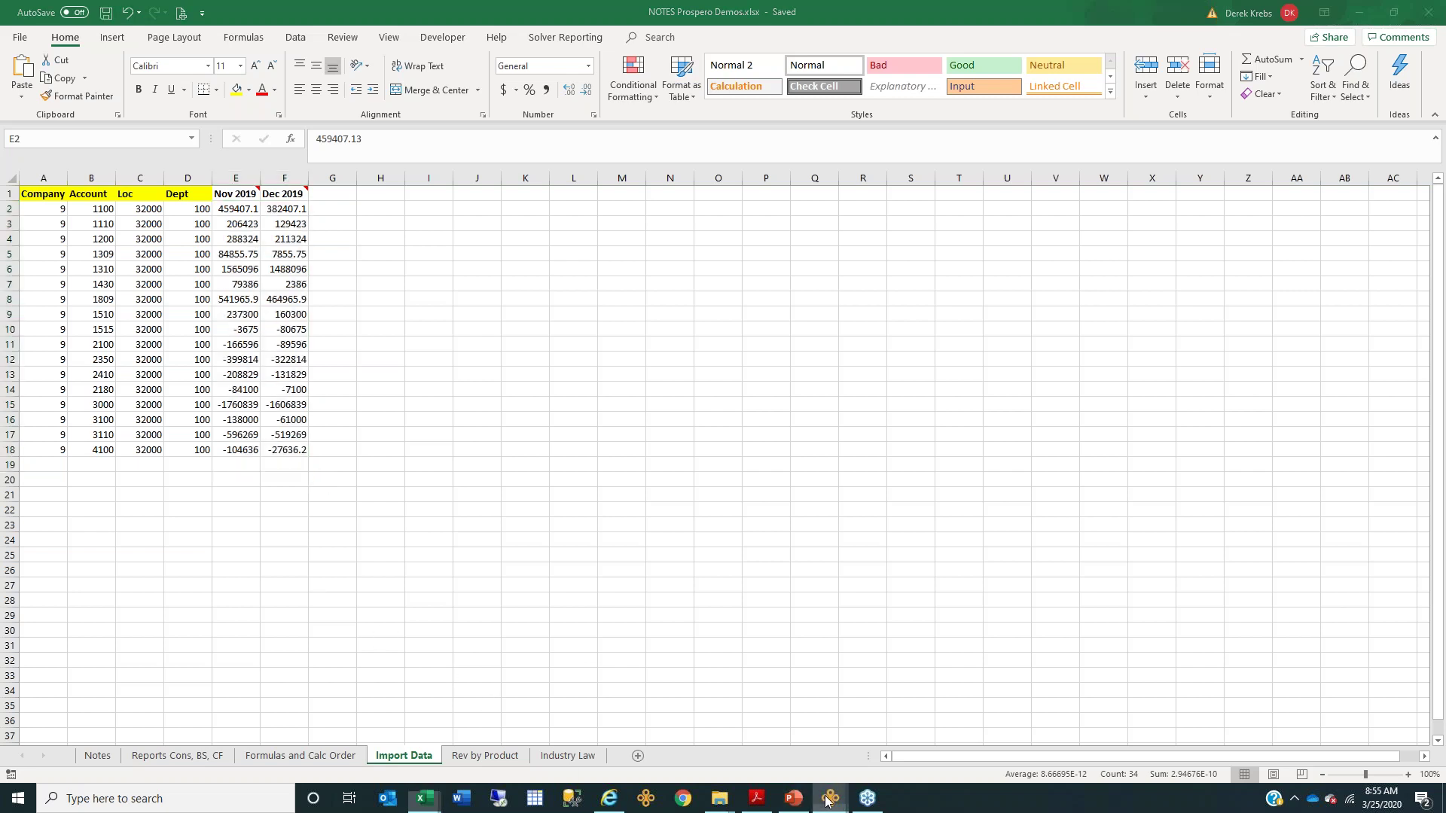
# - Switch back to the Prospero window with the column definition and display the Consol IS report output
pyautogui.moveTo(828, 800)
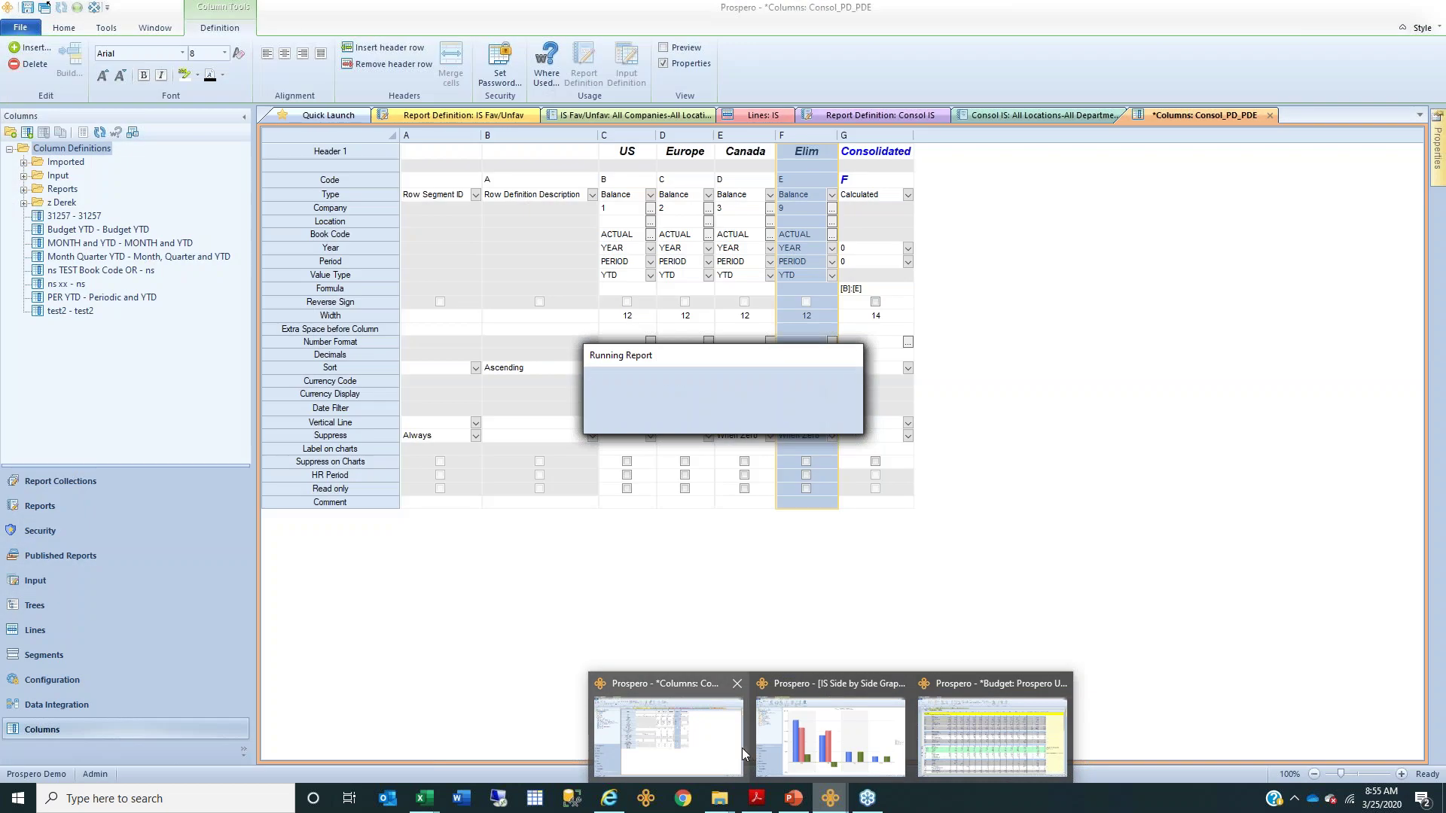
pyautogui.click(743, 748)
pyautogui.click(1056, 116)
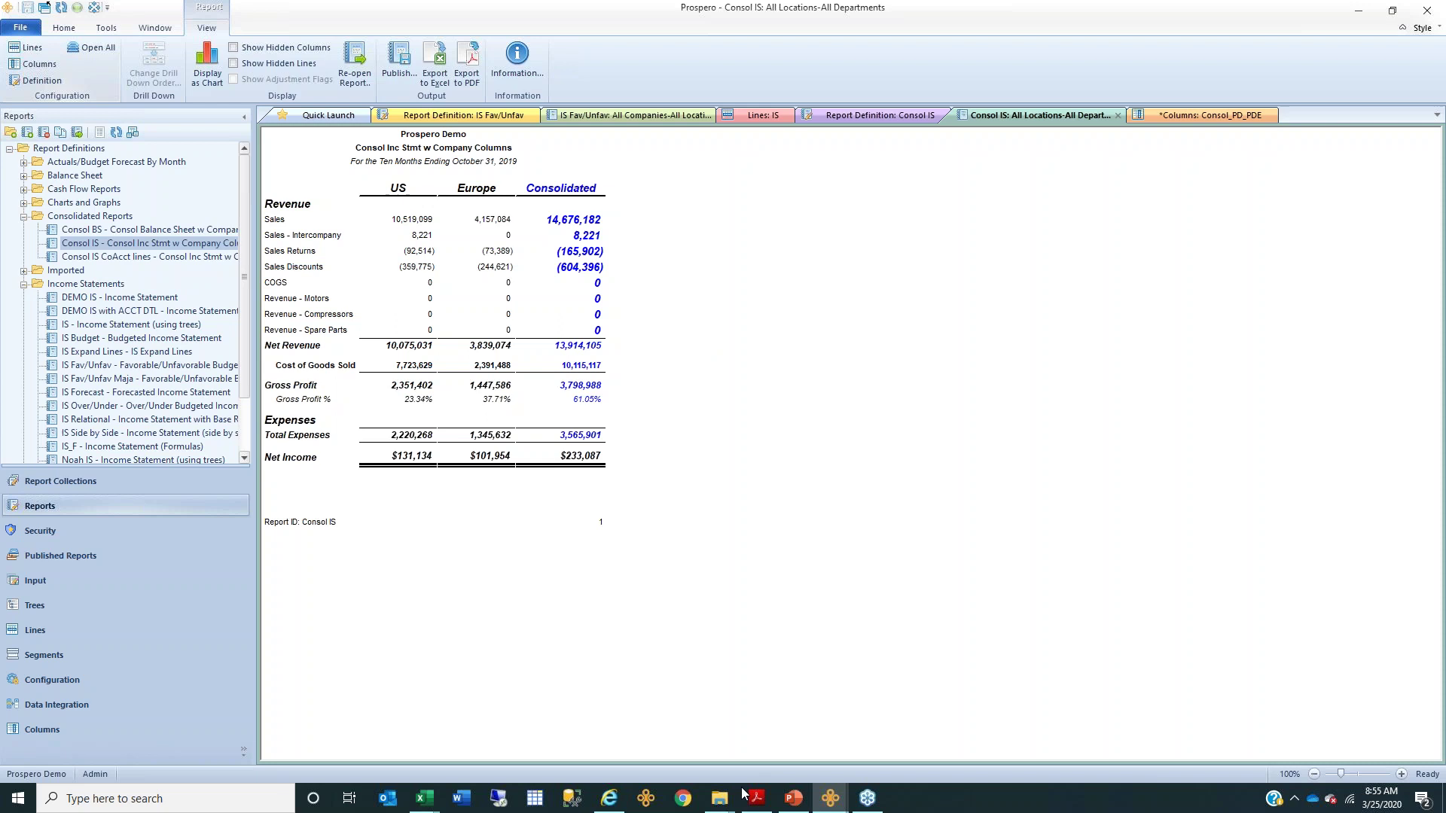
# - Switch to the PowerPoint presentation and show slide 12 with the summary of Prospero's product features
pyautogui.click(792, 800)
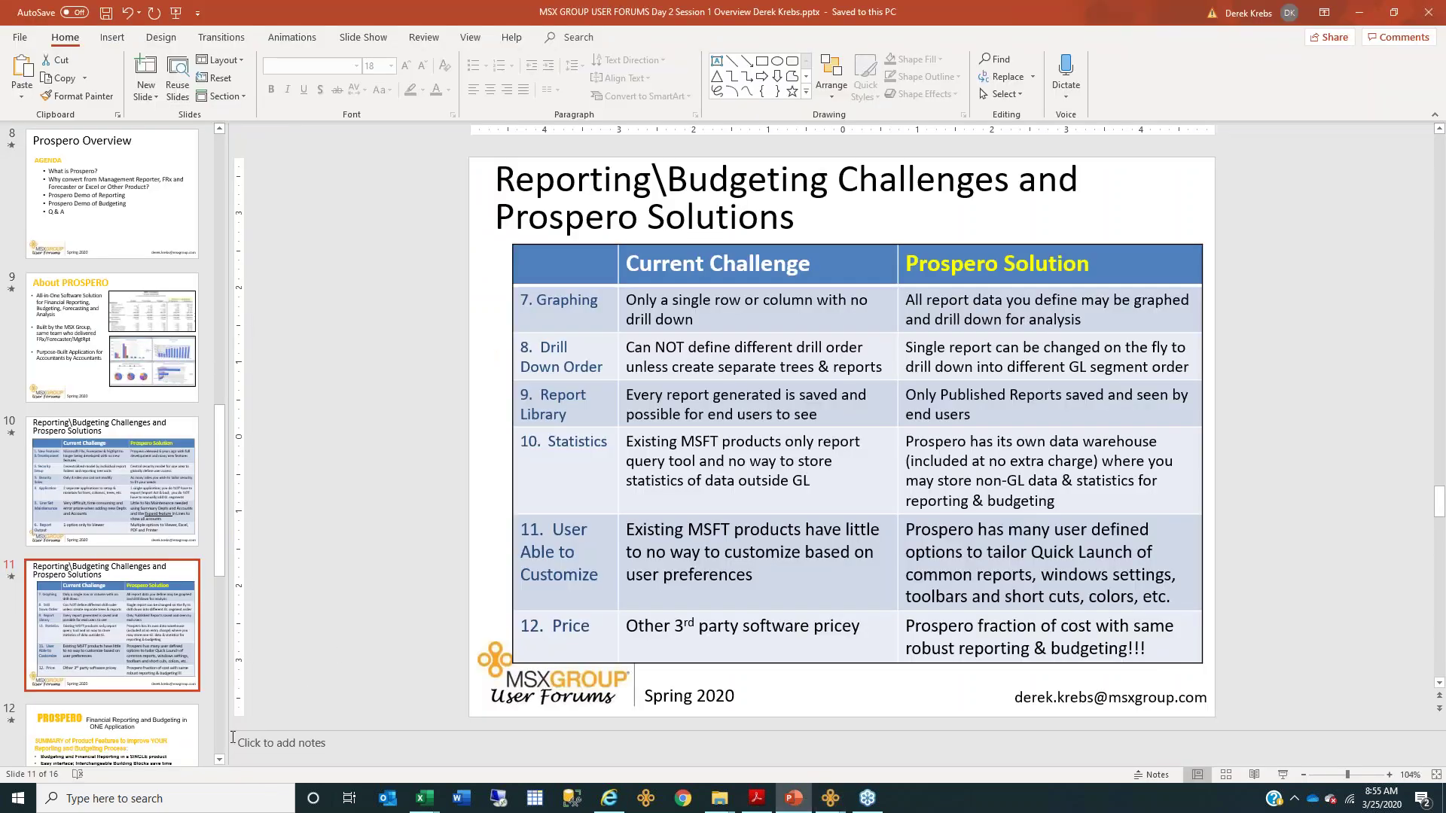
pyautogui.scroll(-3, 223, 733)
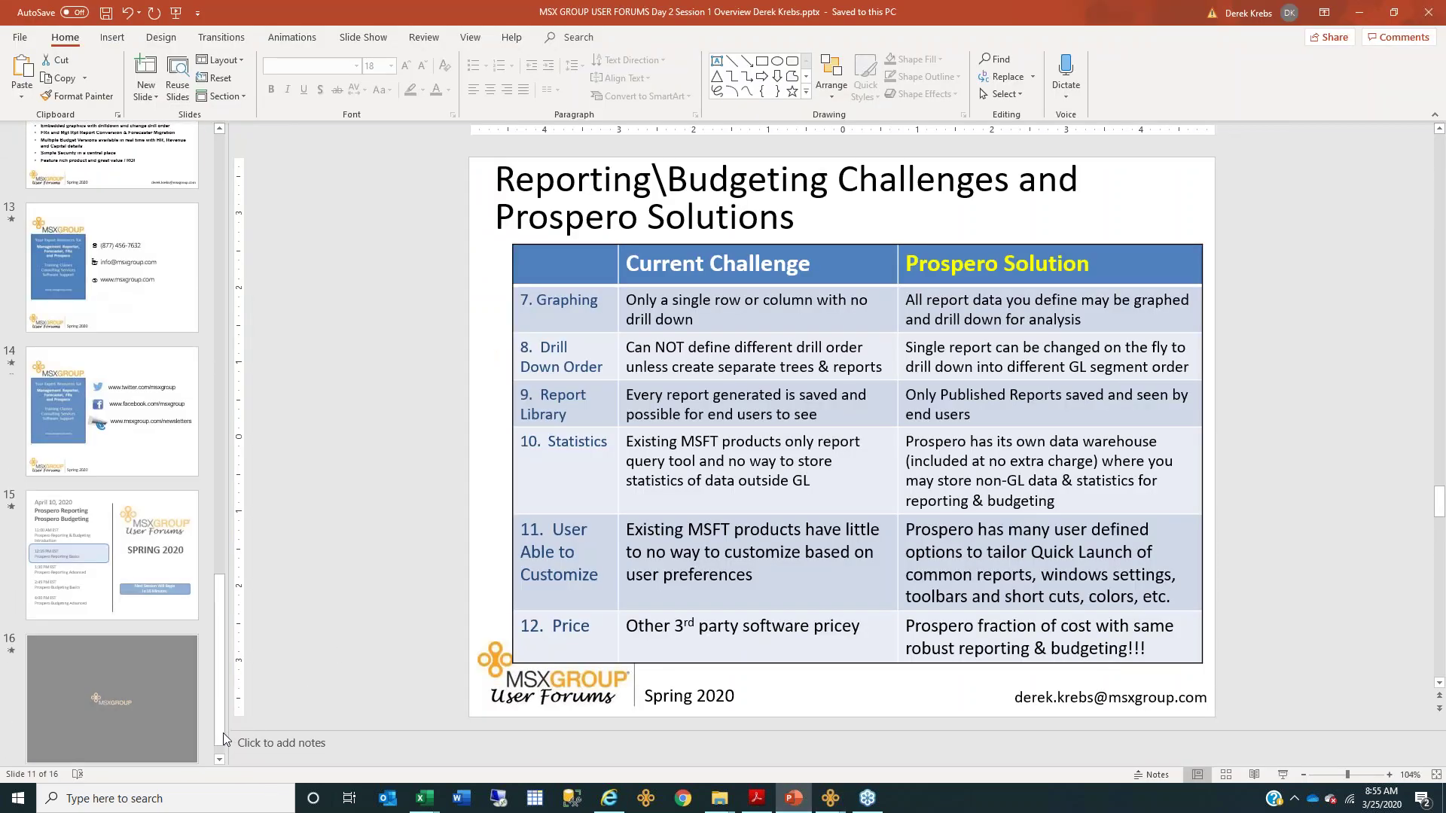
pyautogui.click(196, 366)
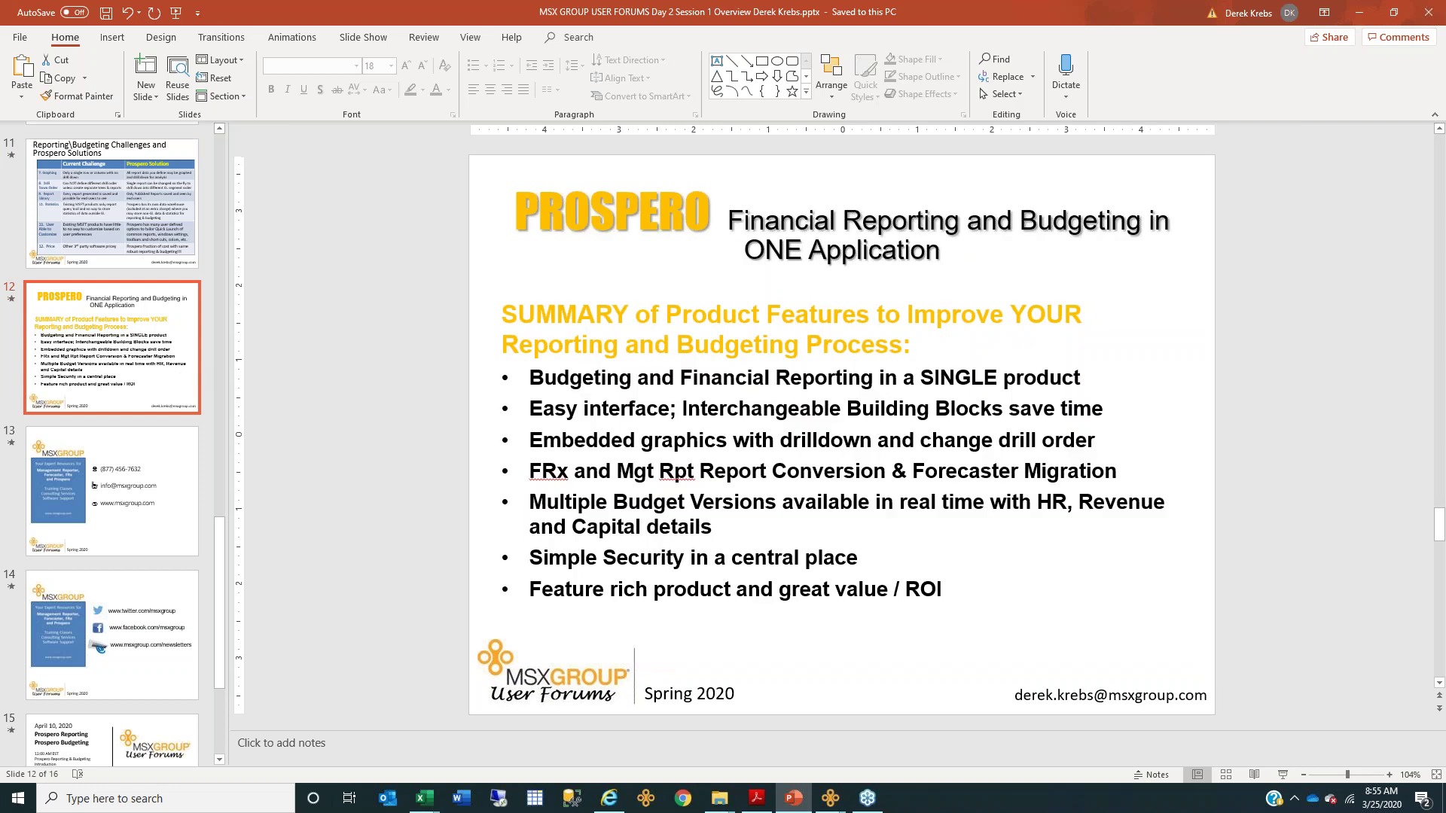